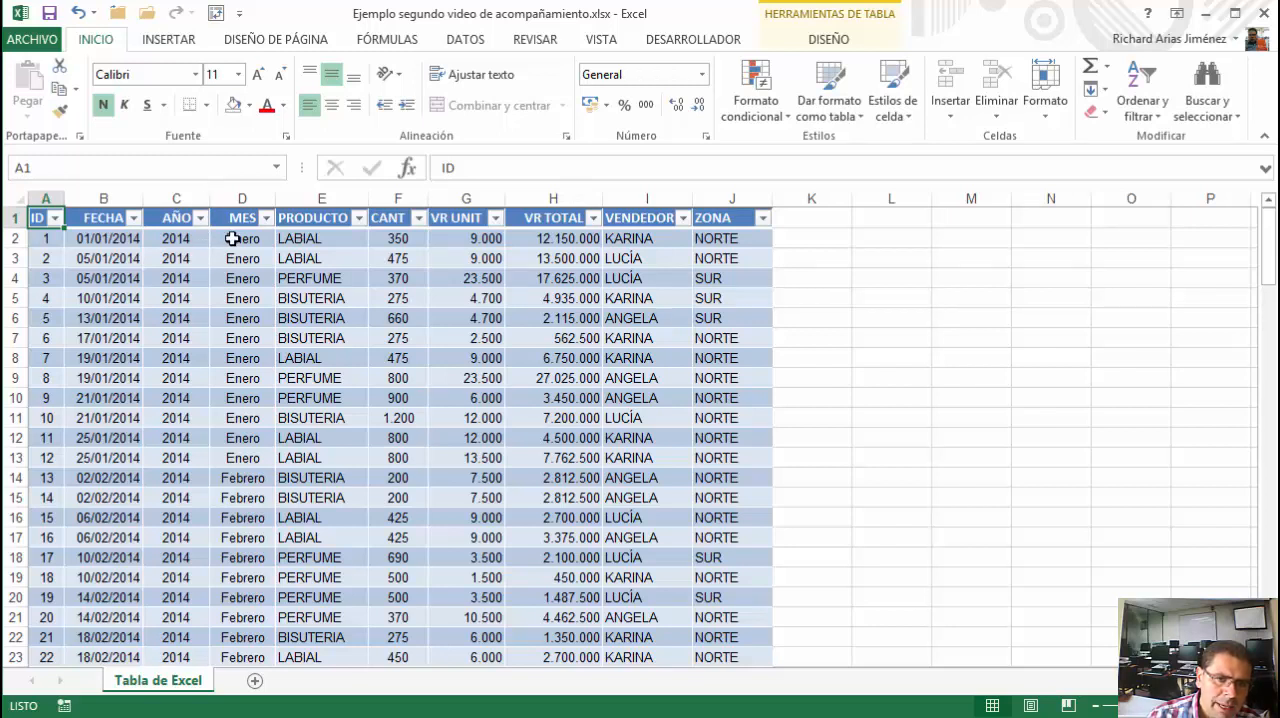
Examine the month entries in the MES column and the dates in the FECHA column of the sales table
{"action": "left_click_drag", "start_coordinate": [232, 238], "coordinate": [221, 618]}
{"action": "left_click", "coordinate": [231, 235]}
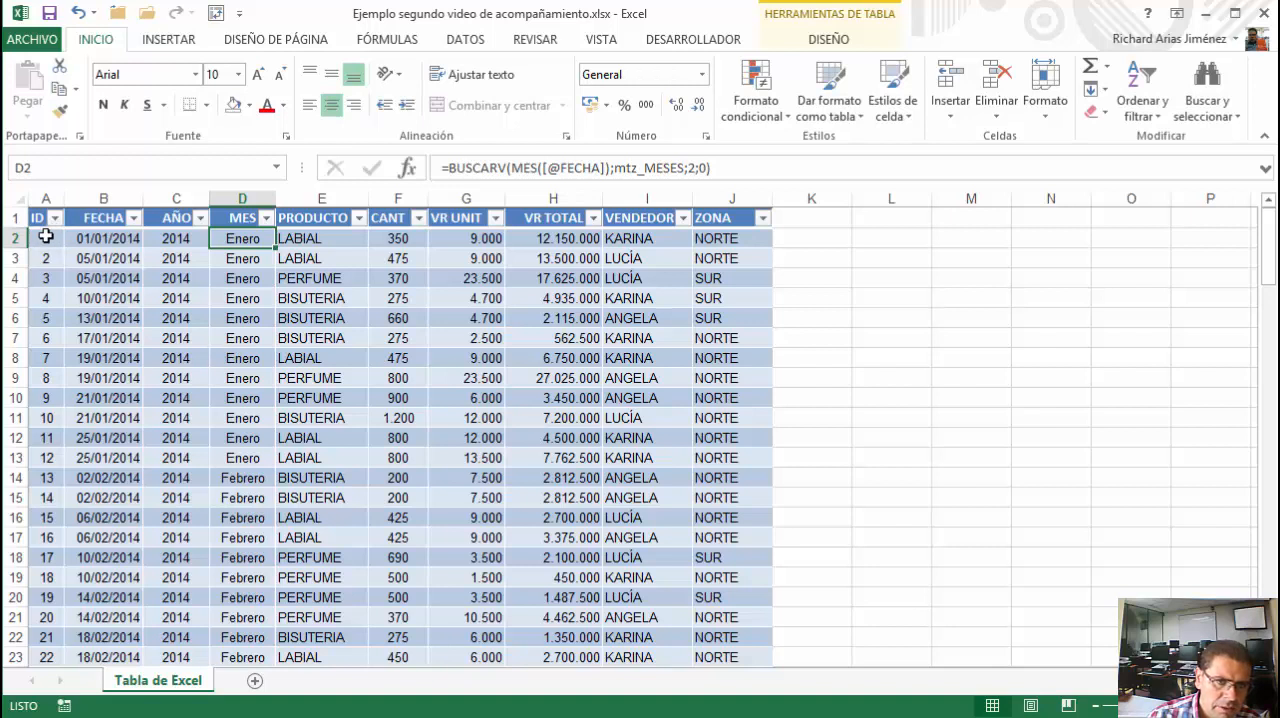
{"action": "left_click_drag", "start_coordinate": [108, 219], "coordinate": [101, 258]}
{"action": "left_click", "coordinate": [102, 241]}
{"action": "left_click", "coordinate": [101, 255]}
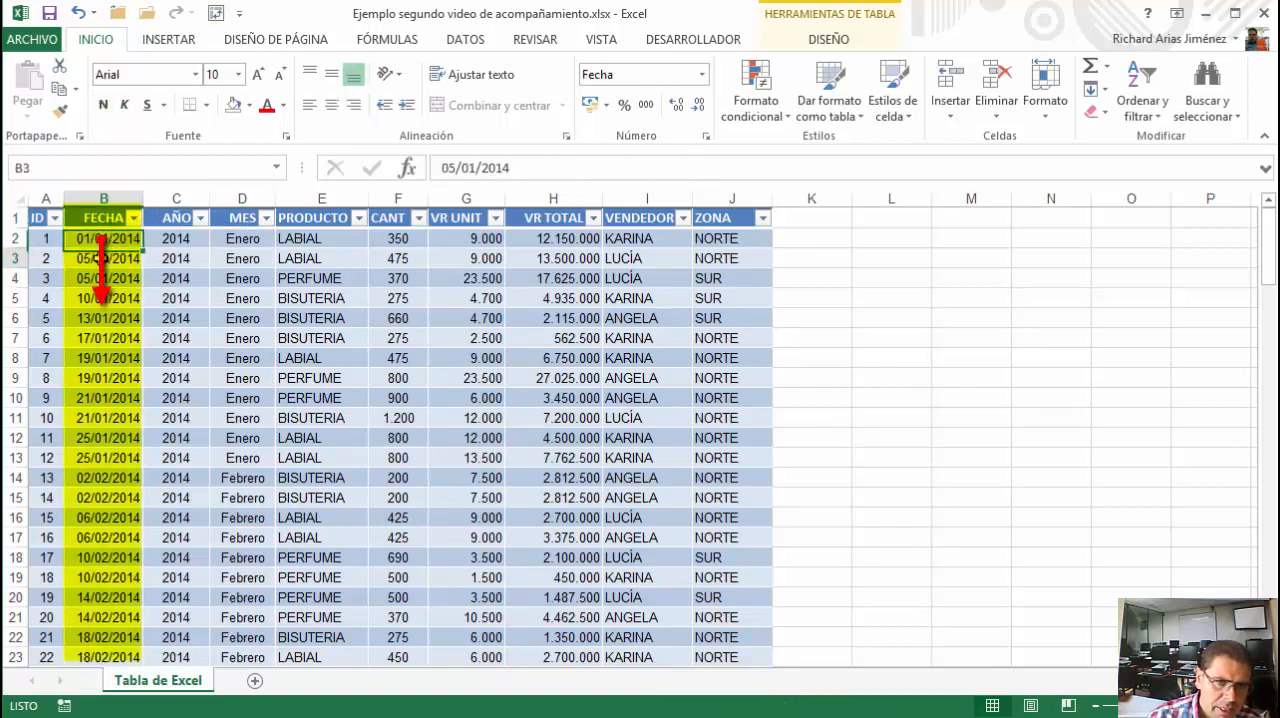
{"action": "left_click", "coordinate": [103, 241]}
Review the function arguments of the AÑO formula in cell C2 and close them without changes
{"action": "left_click", "coordinate": [163, 239]}
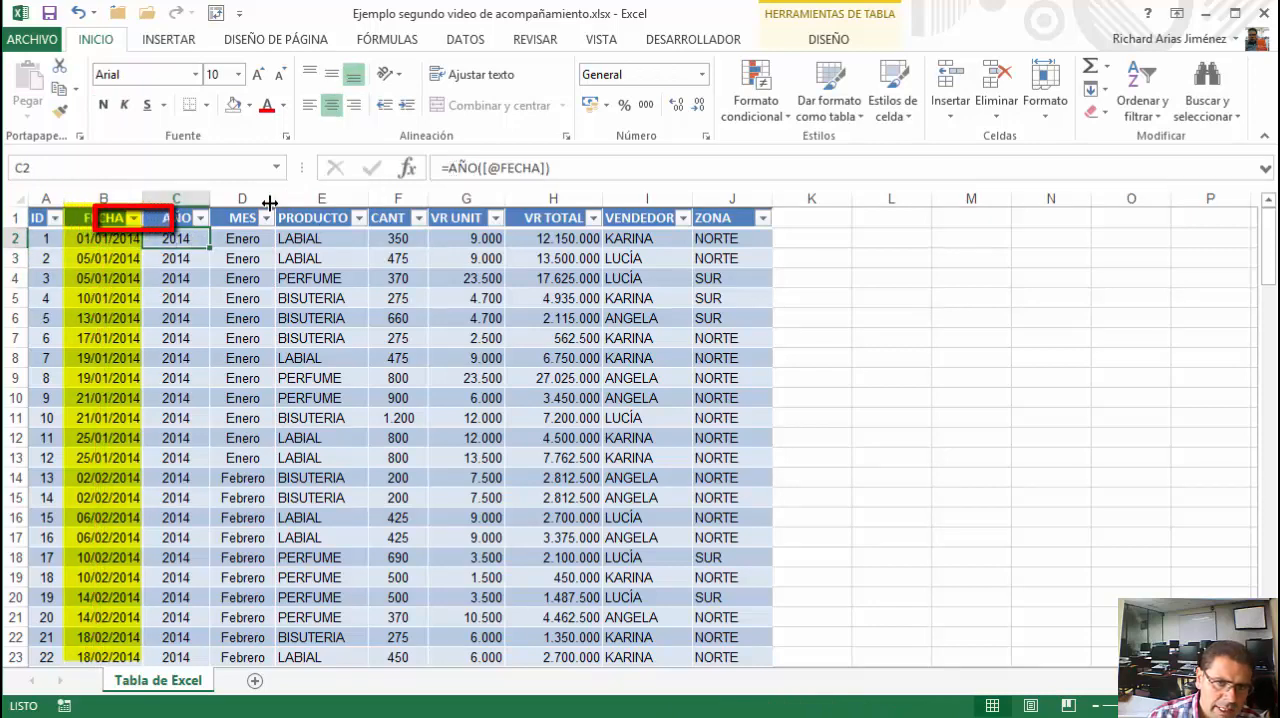
{"action": "left_click", "coordinate": [407, 167]}
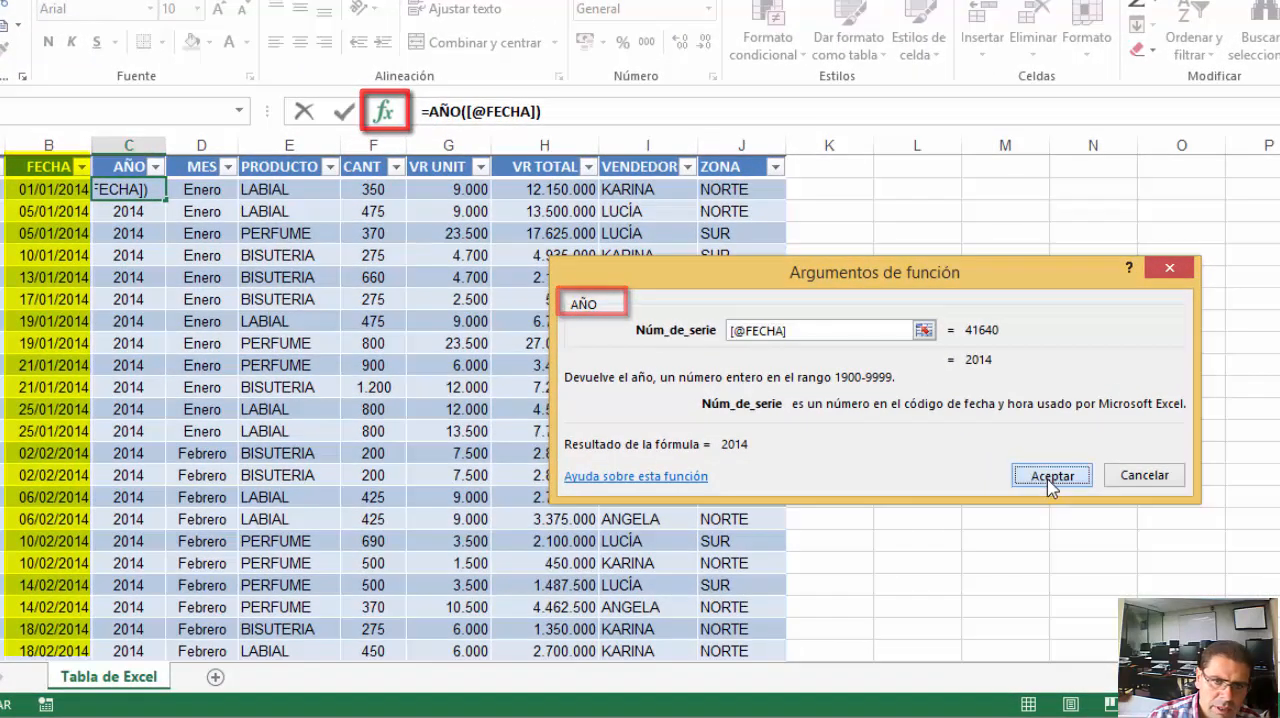
{"action": "left_click", "coordinate": [1054, 478]}
Inspect the first record's cells from MES through PRODUCTO, CANT, VR UNIT, VR TOTAL and VENDEDOR to ZONA
{"action": "left_click", "coordinate": [196, 189]}
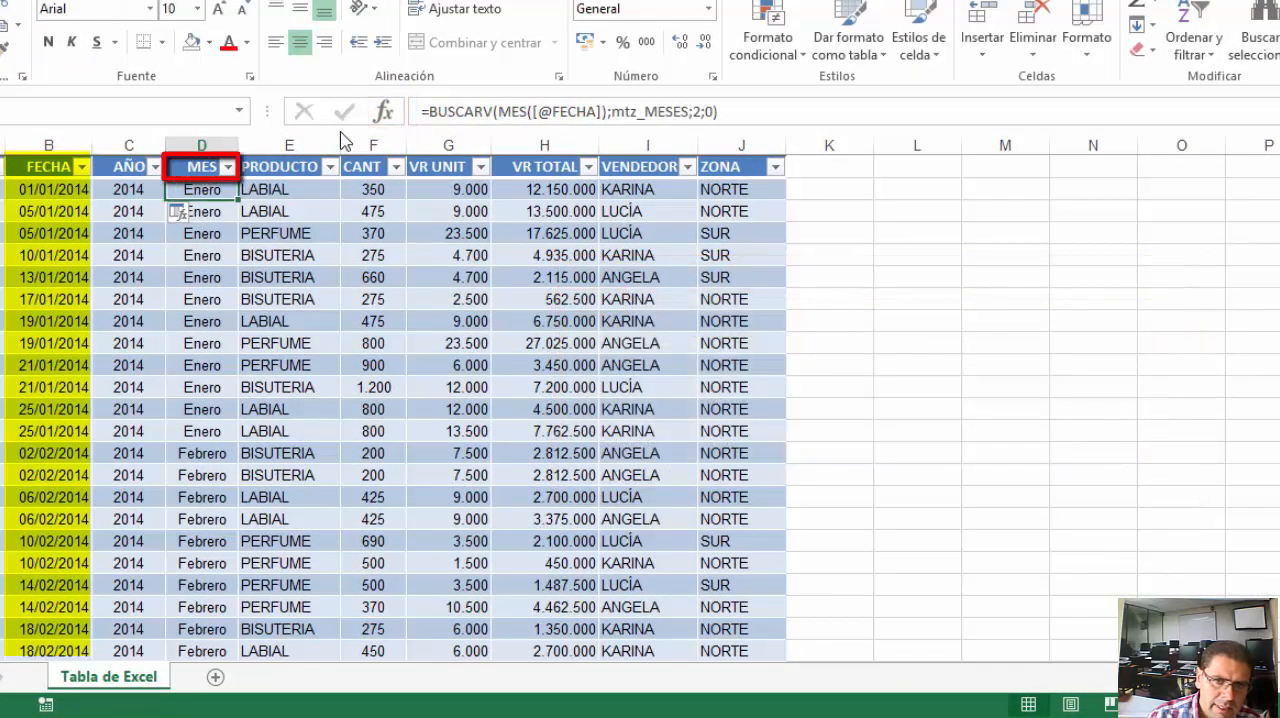
{"action": "left_click", "coordinate": [264, 194]}
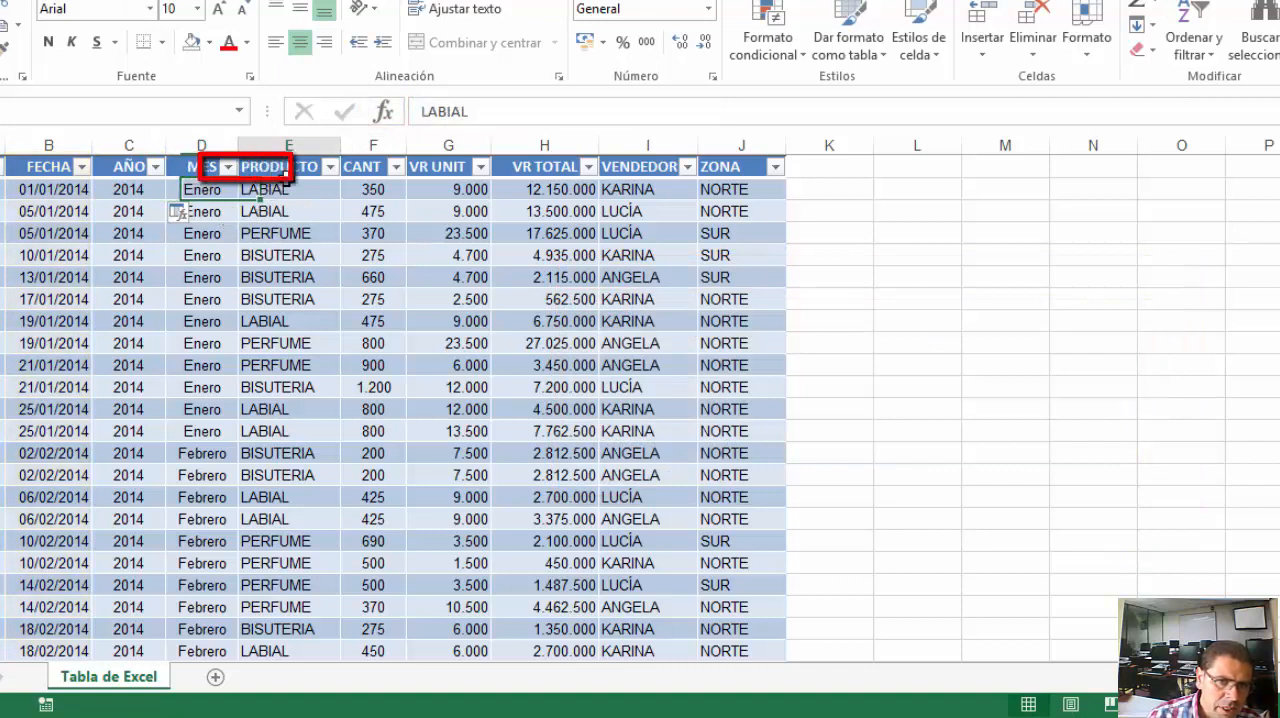
{"action": "left_click_drag", "start_coordinate": [288, 167], "coordinate": [278, 213]}
{"action": "left_click", "coordinate": [371, 189]}
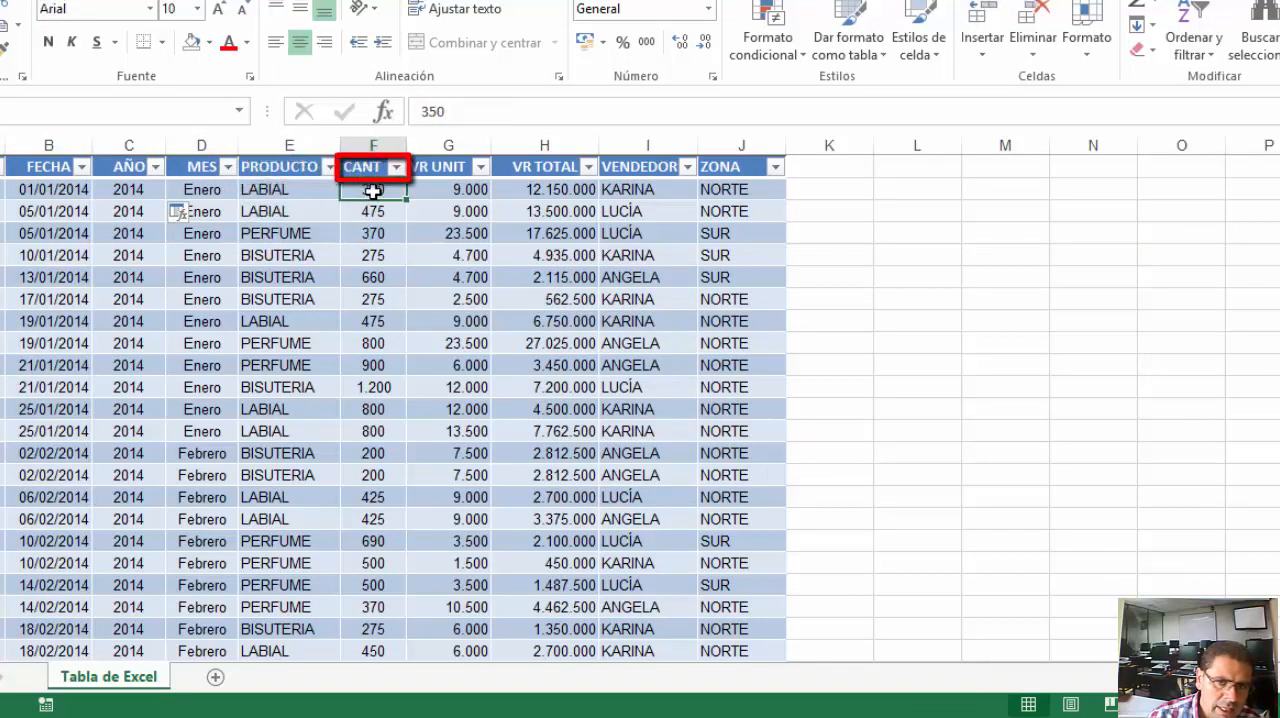
{"action": "left_click", "coordinate": [430, 189]}
{"action": "left_click", "coordinate": [526, 190]}
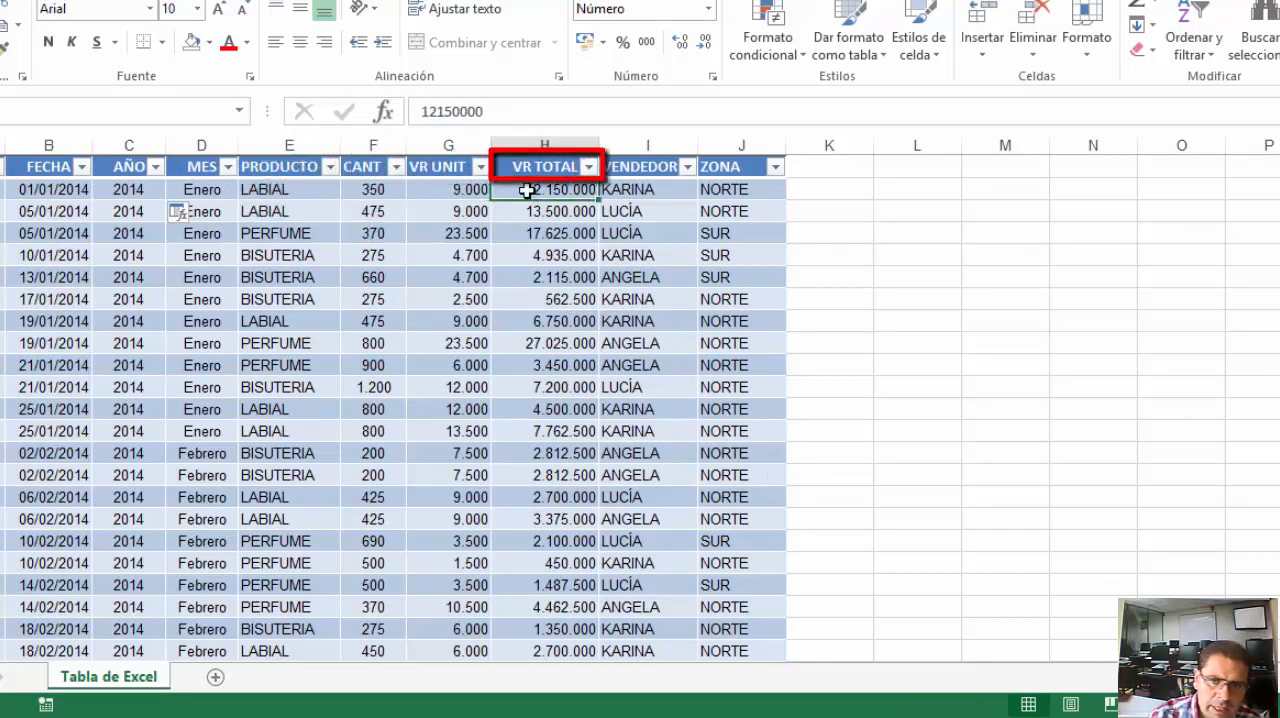
{"action": "left_click", "coordinate": [632, 190]}
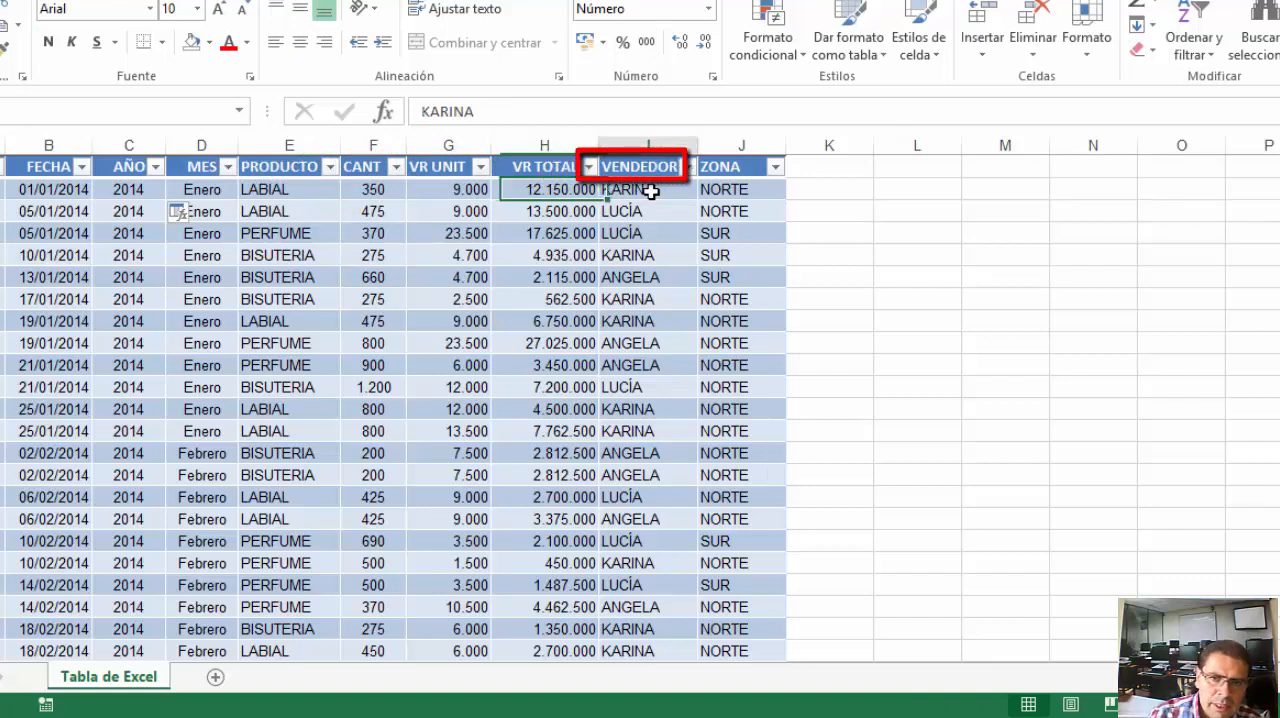
{"action": "left_click", "coordinate": [726, 188]}
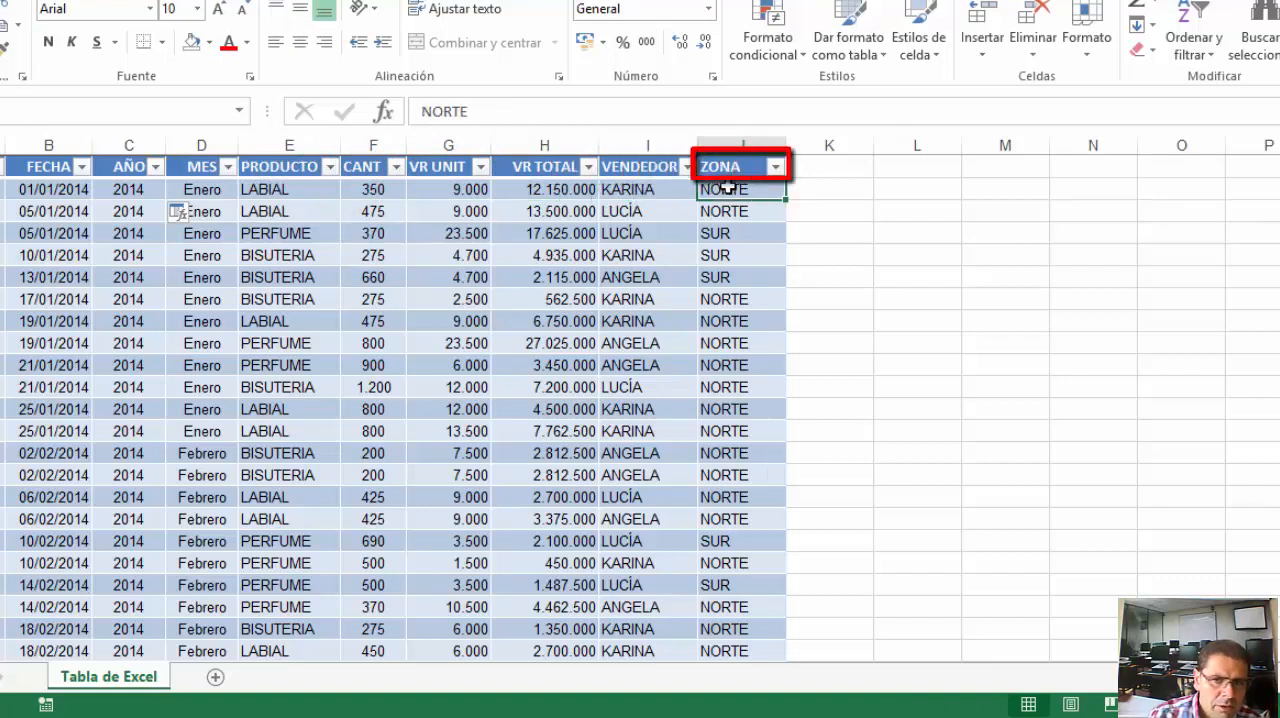
Narrow the MES column slightly
{"action": "left_click", "coordinate": [204, 189]}
{"action": "left_click_drag", "start_coordinate": [238, 144], "coordinate": [231, 143]}
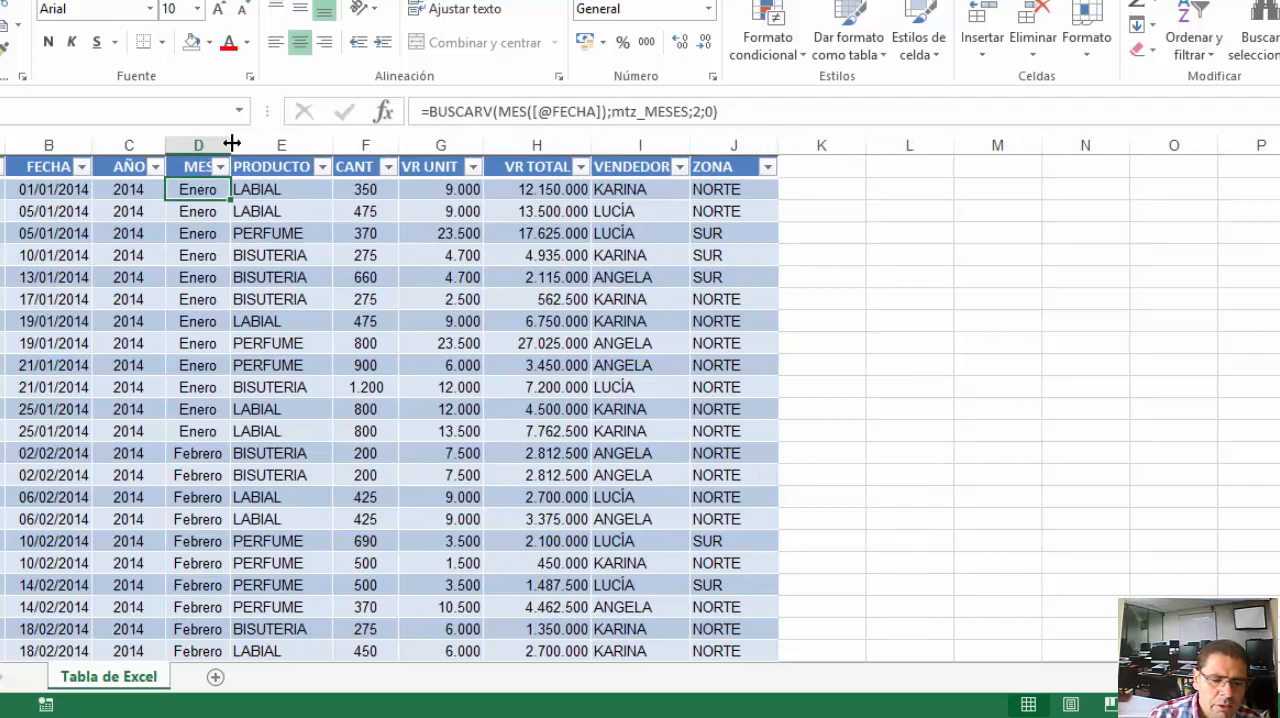
{"action": "left_click", "coordinate": [285, 251]}
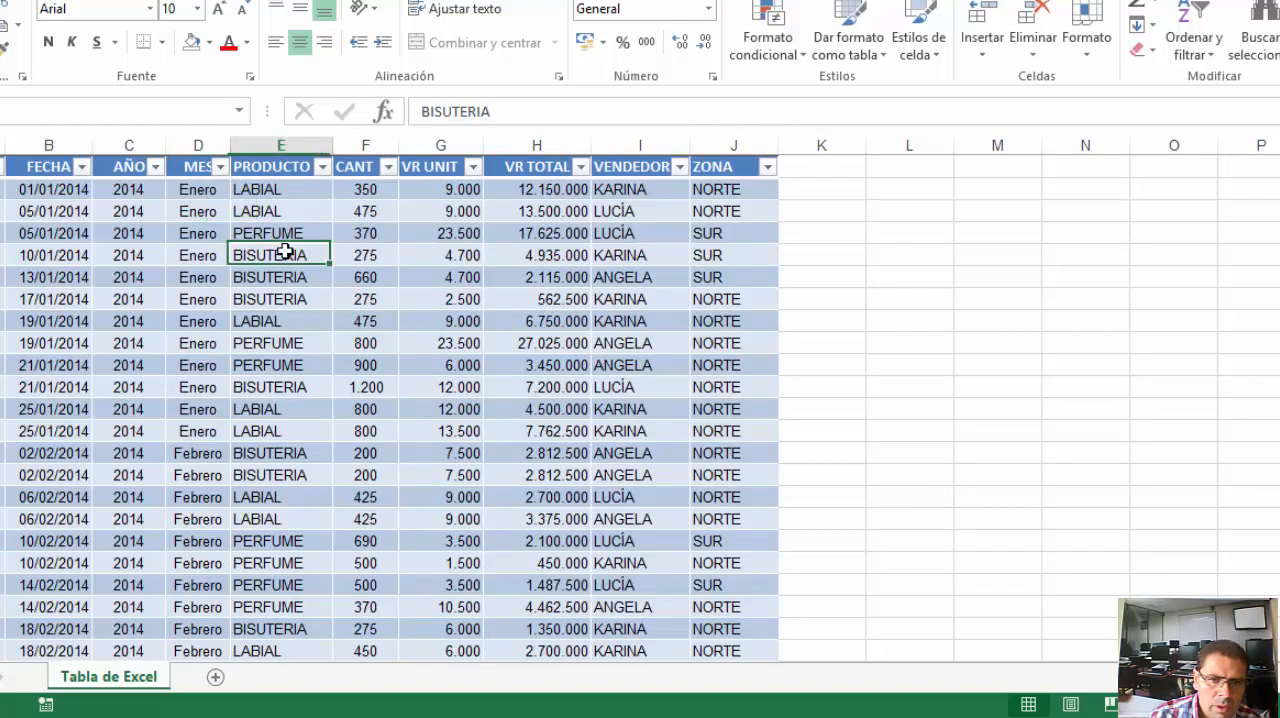
Examine the years in the AÑO column down to the last record and the matching months in MES
{"action": "left_click_drag", "start_coordinate": [149, 183], "coordinate": [123, 486]}
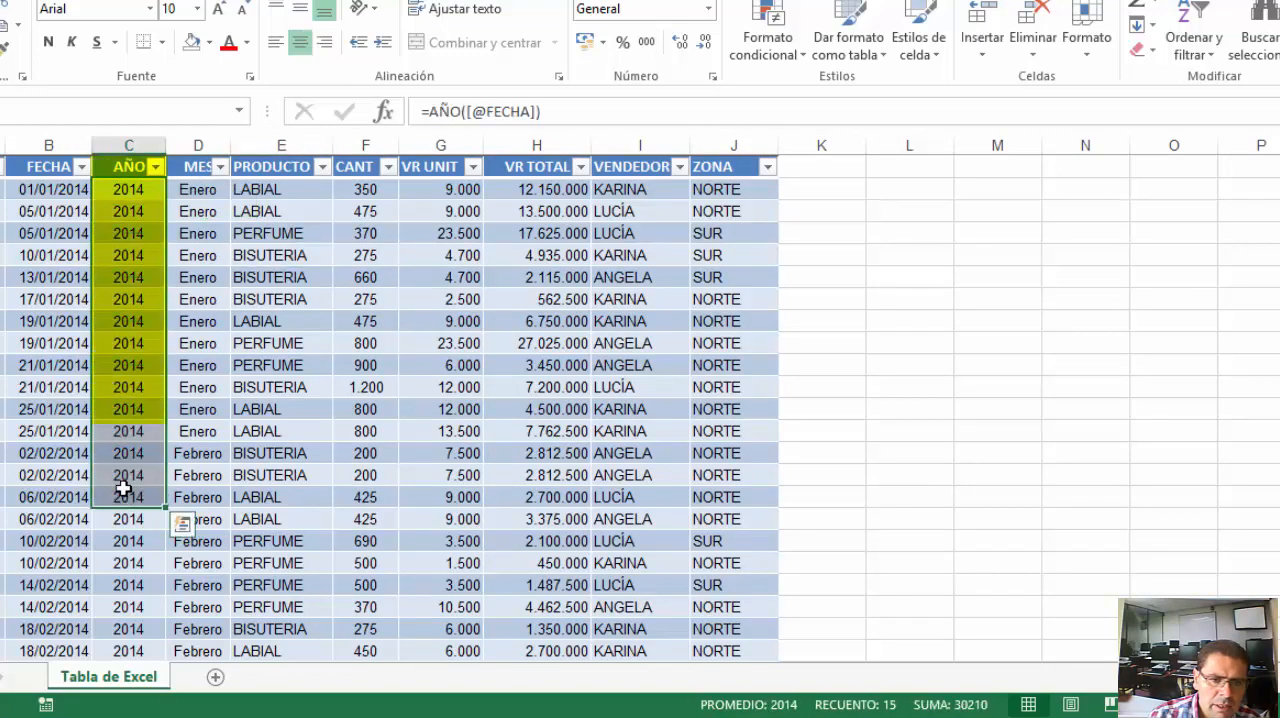
{"action": "scroll", "coordinate": [123, 500], "scroll_direction": "down", "scroll_amount": 20}
{"action": "scroll", "coordinate": [125, 467], "scroll_direction": "down", "scroll_amount": 16}
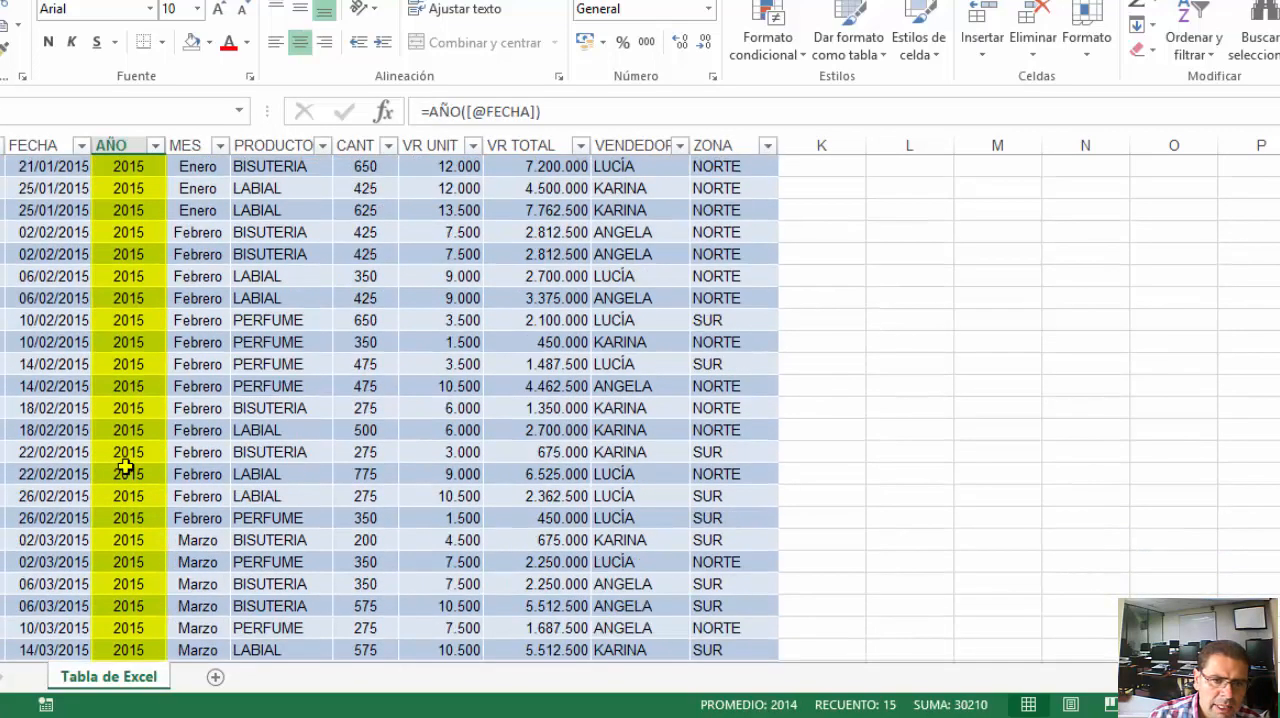
{"action": "scroll", "coordinate": [125, 467], "scroll_direction": "up", "scroll_amount": 2}
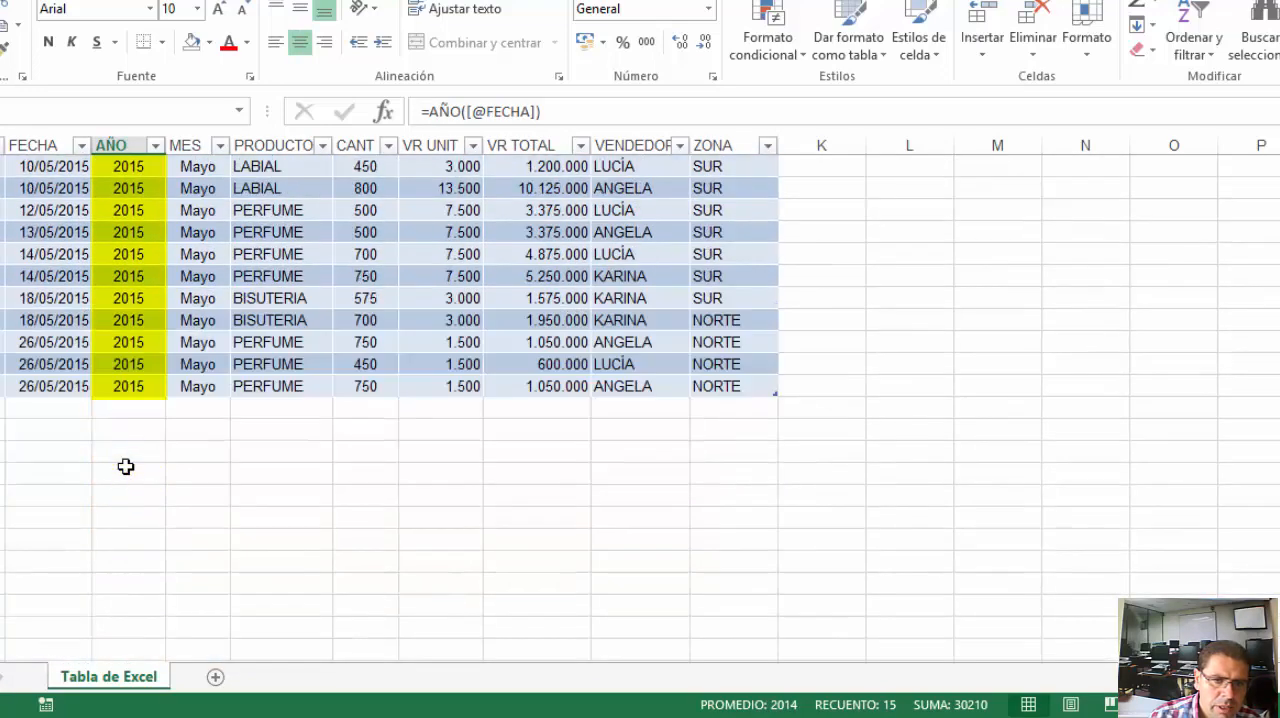
{"action": "left_click", "coordinate": [186, 389]}
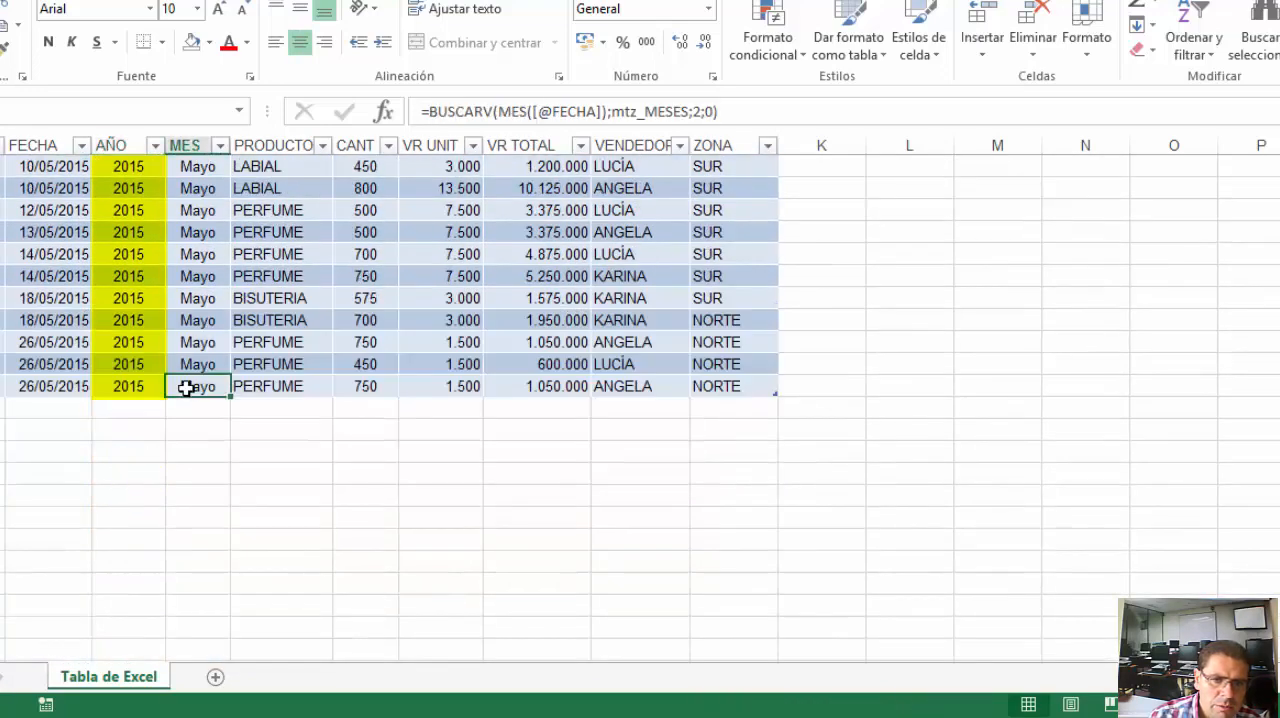
{"action": "scroll", "coordinate": [185, 400], "scroll_direction": "up", "scroll_amount": 5}
{"action": "scroll", "coordinate": [183, 405], "scroll_direction": "up", "scroll_amount": 20}
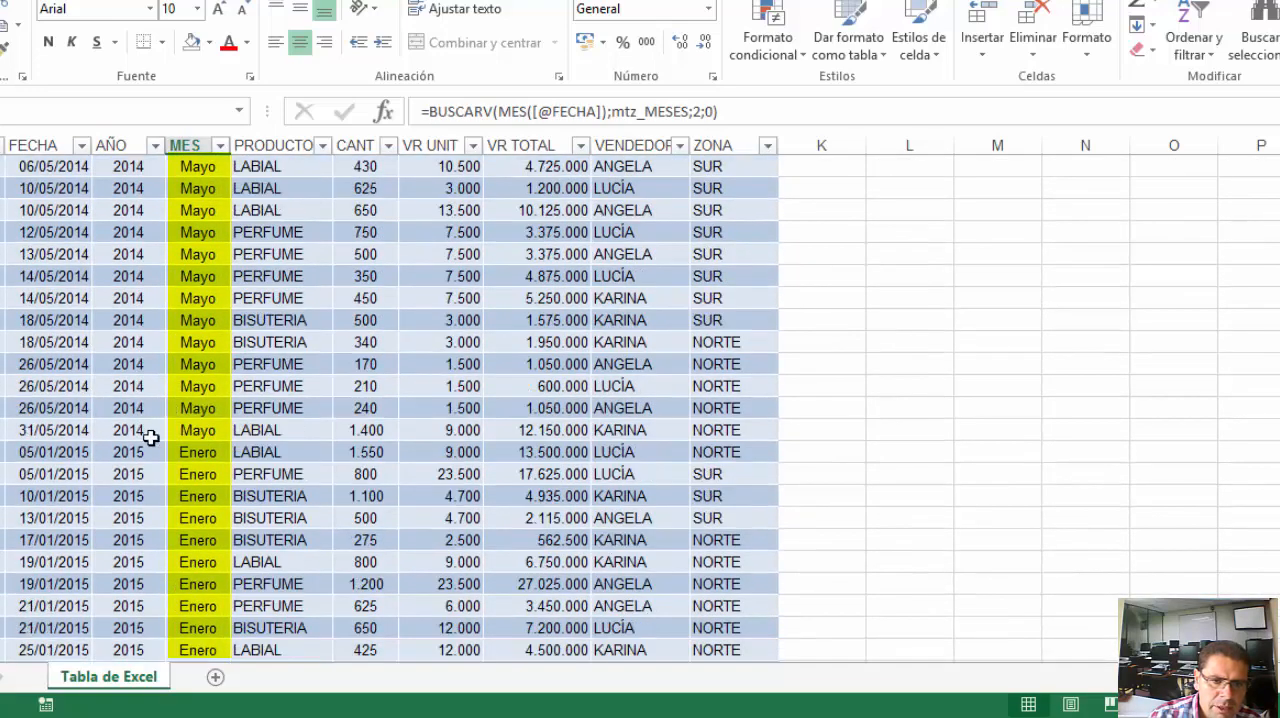
Compare the AÑO and MES values of the 2014 and 2015 records through to the table's last row
{"action": "left_click_drag", "start_coordinate": [179, 423], "coordinate": [135, 166]}
{"action": "left_click_drag", "start_coordinate": [135, 452], "coordinate": [194, 606]}
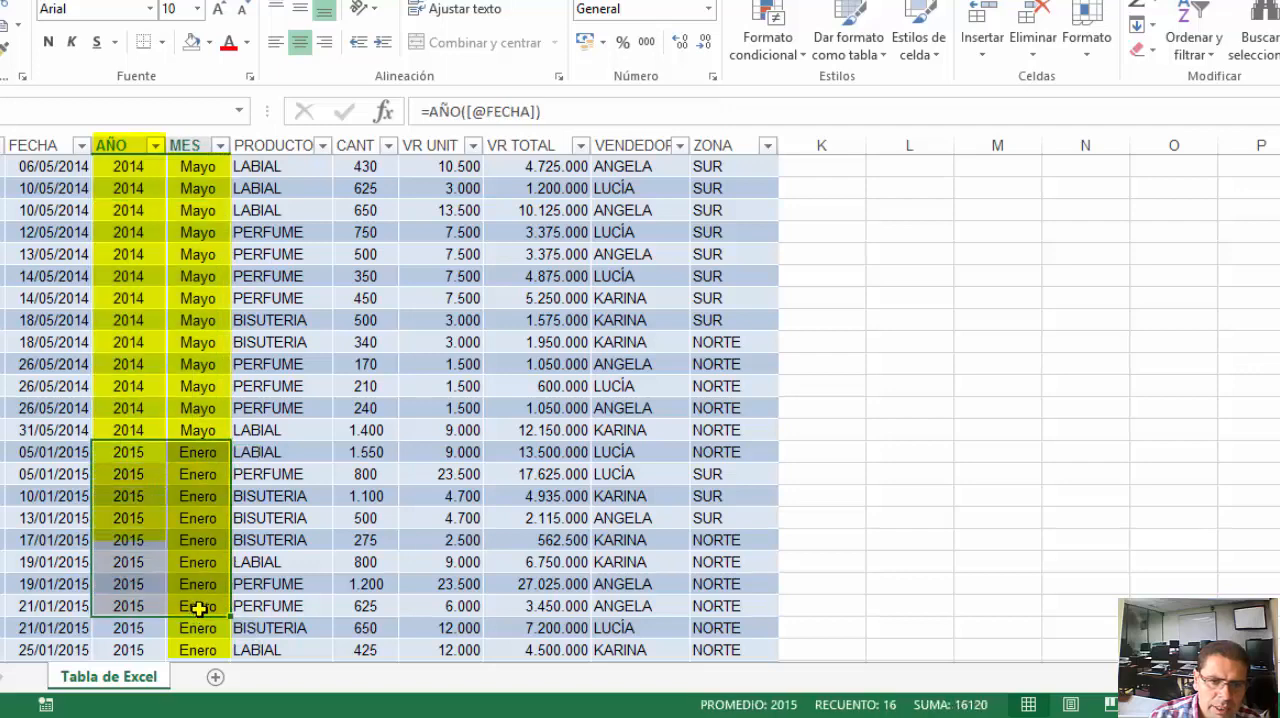
{"action": "scroll", "coordinate": [194, 606], "scroll_direction": "down", "scroll_amount": 5}
{"action": "scroll", "coordinate": [194, 600], "scroll_direction": "down", "scroll_amount": 20}
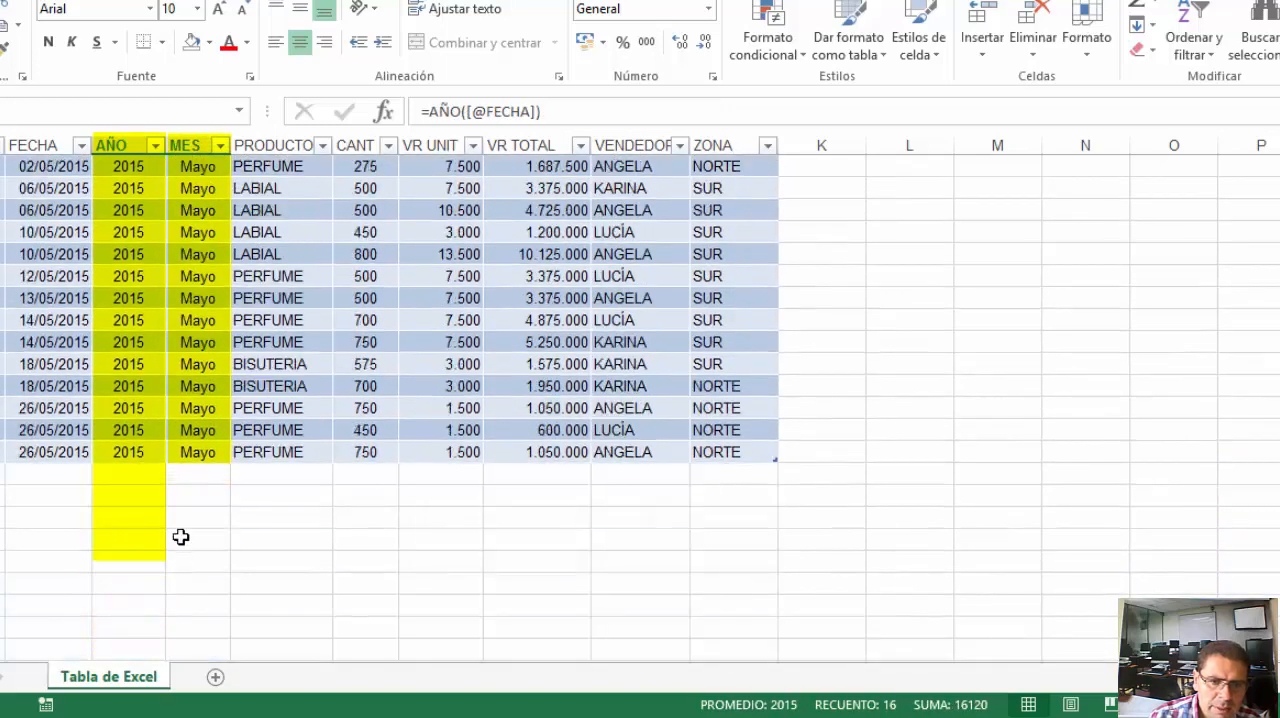
{"action": "left_click_drag", "start_coordinate": [148, 407], "coordinate": [197, 463]}
{"action": "left_click", "coordinate": [190, 452]}
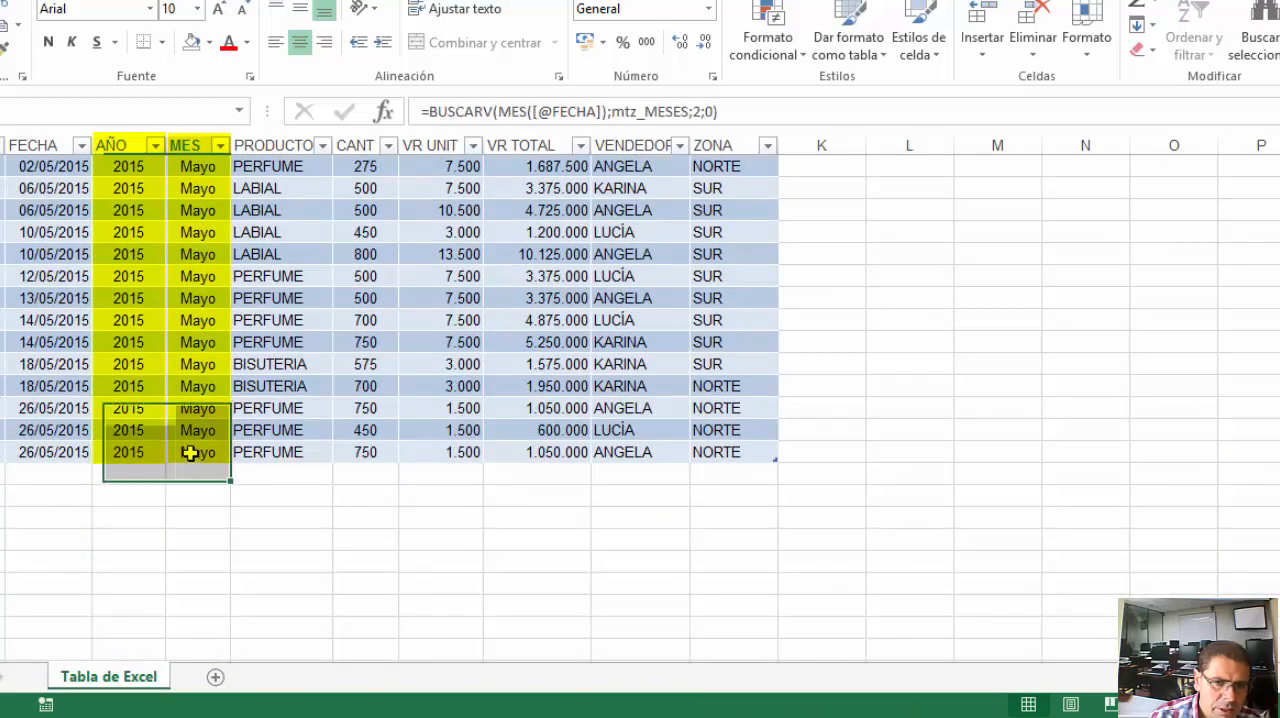
{"action": "scroll", "coordinate": [141, 448], "scroll_direction": "up", "scroll_amount": 20}
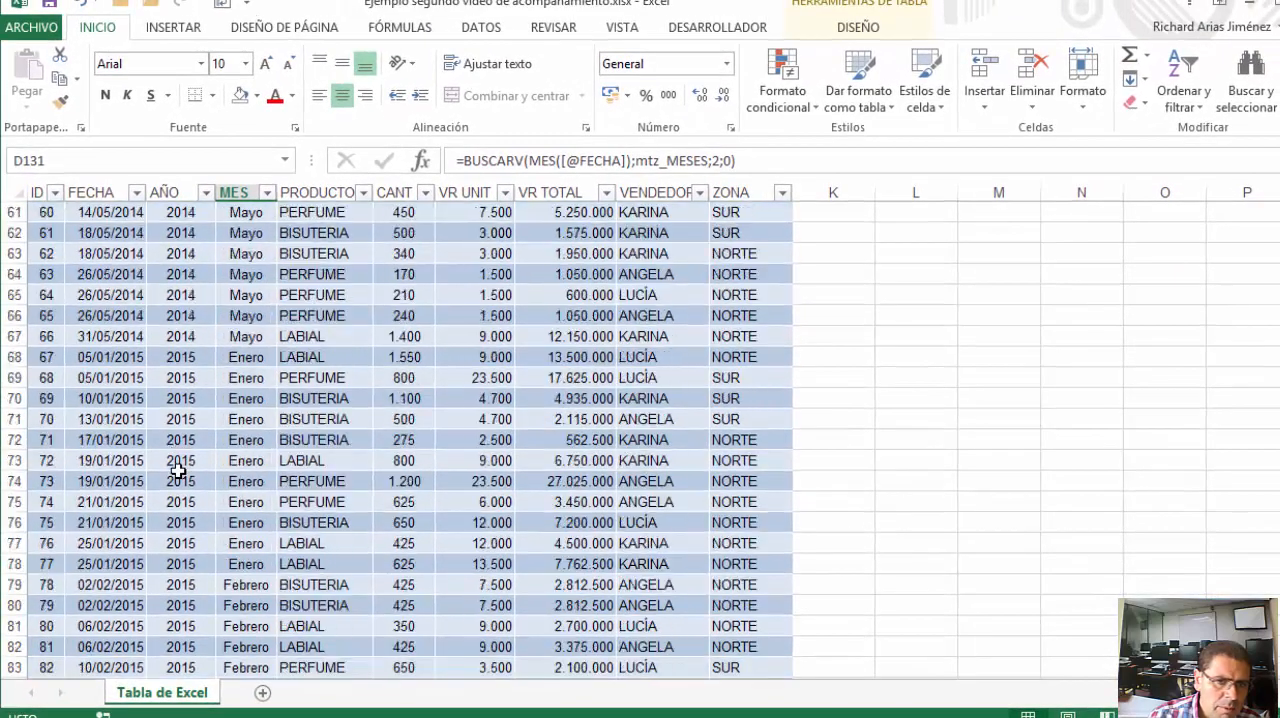
{"action": "scroll", "coordinate": [172, 469], "scroll_direction": "up", "scroll_amount": 12}
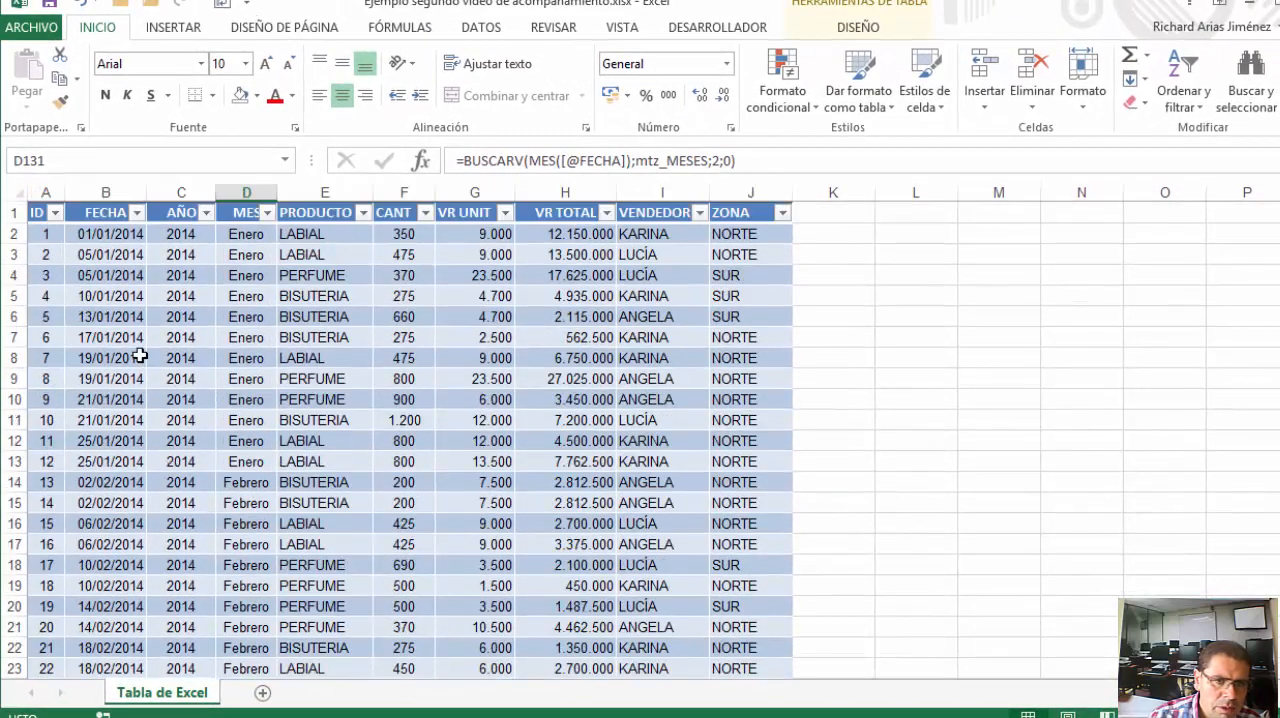
Inspect the ID, FECHA and AÑO cells of the first record
{"action": "left_click", "coordinate": [100, 236]}
{"action": "left_click", "coordinate": [50, 231]}
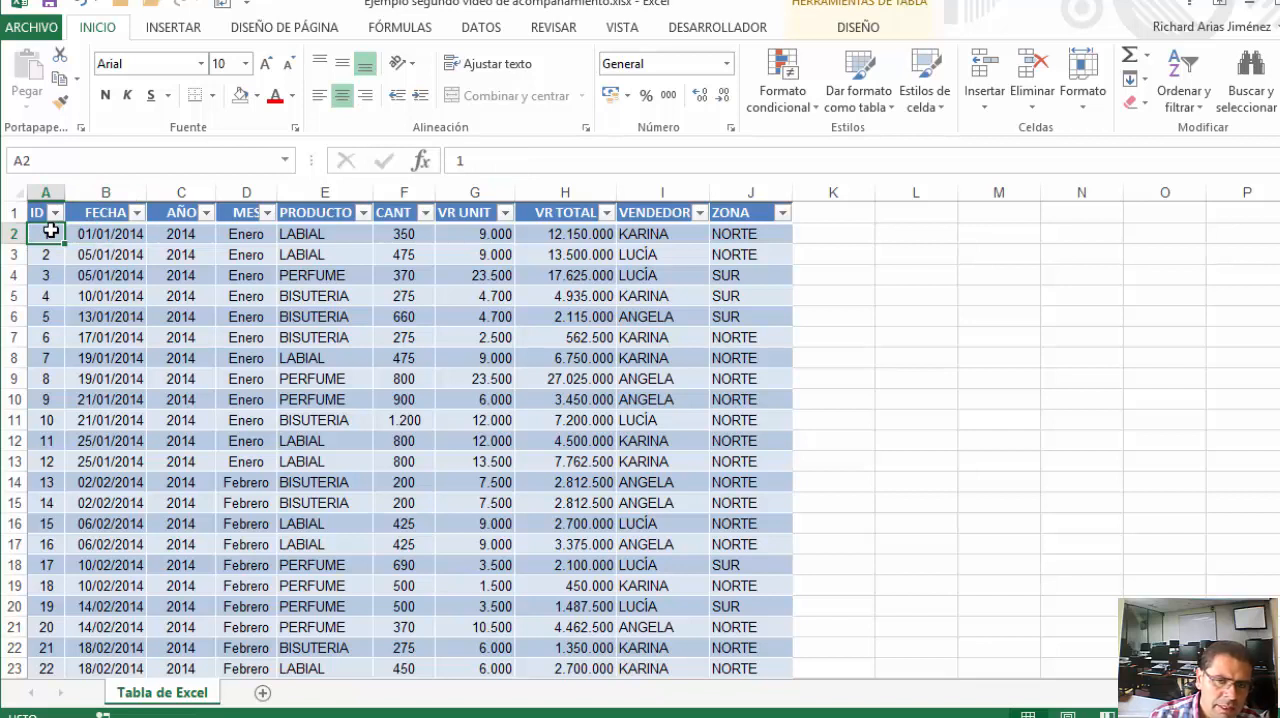
{"action": "left_click", "coordinate": [113, 237]}
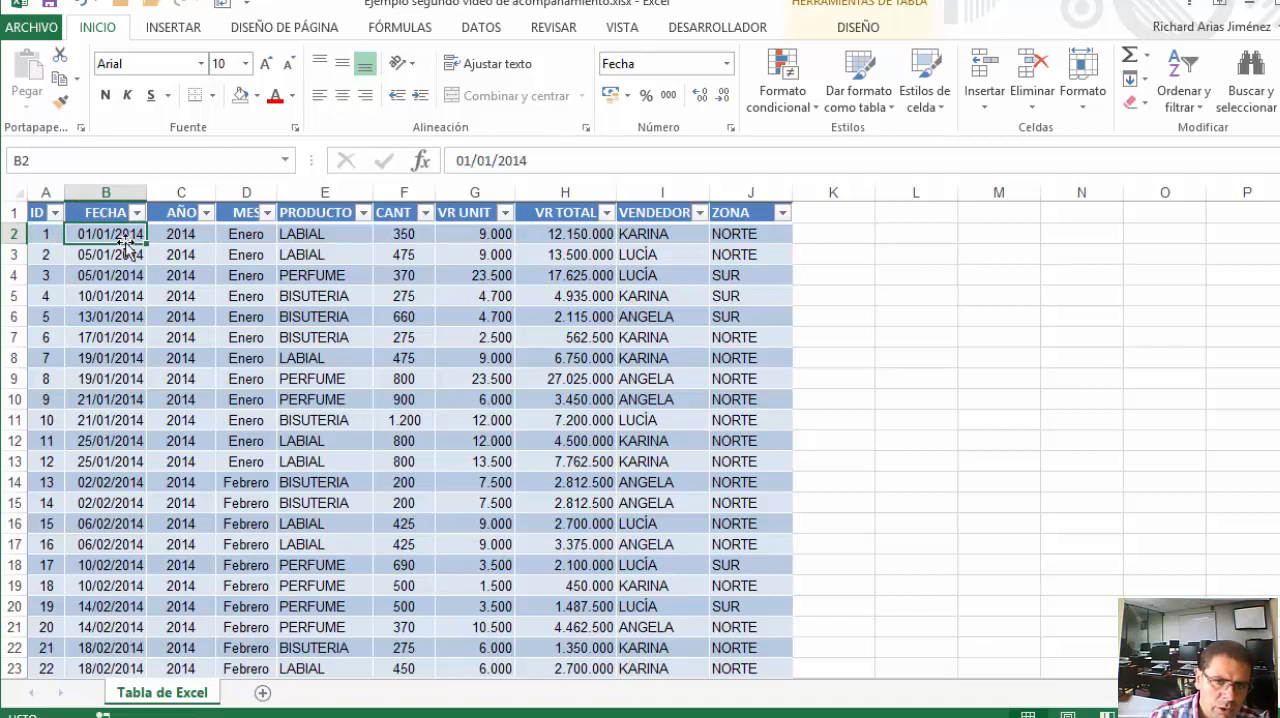
{"action": "left_click", "coordinate": [178, 233]}
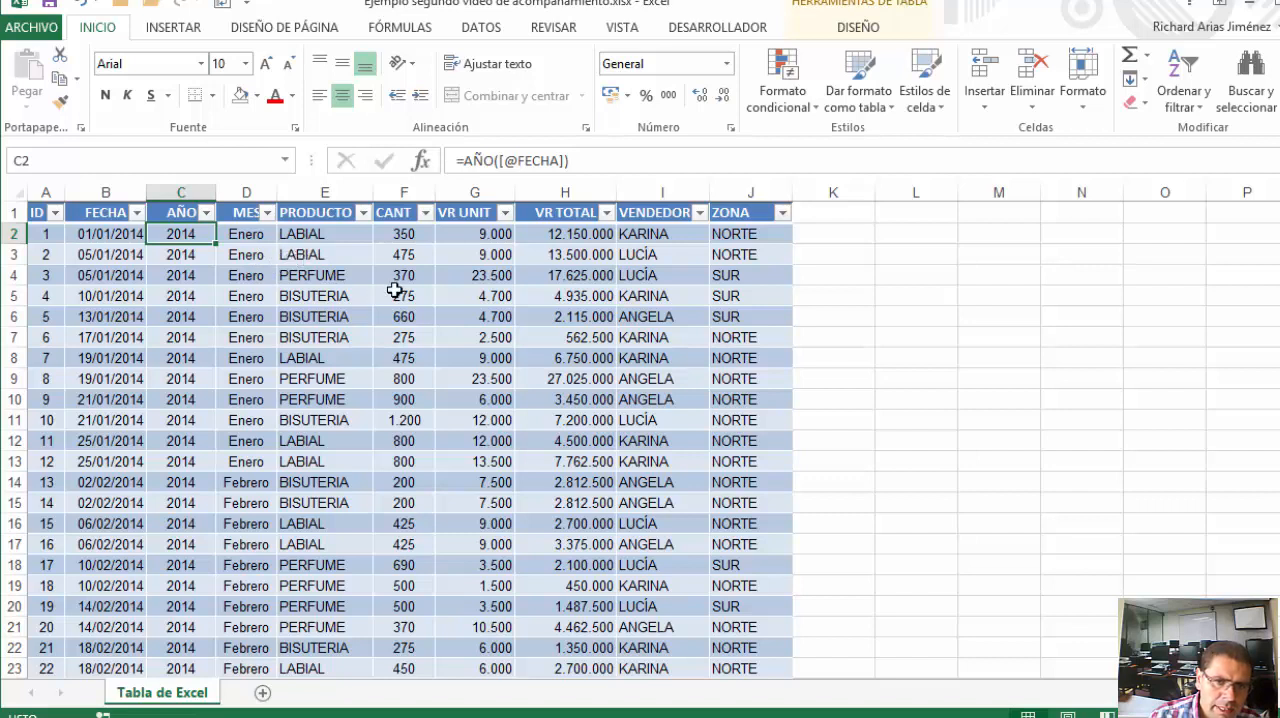
Examine the numeric columns CANT, VR TOTAL and VR UNIT by selecting each one
{"action": "left_click", "coordinate": [410, 212]}
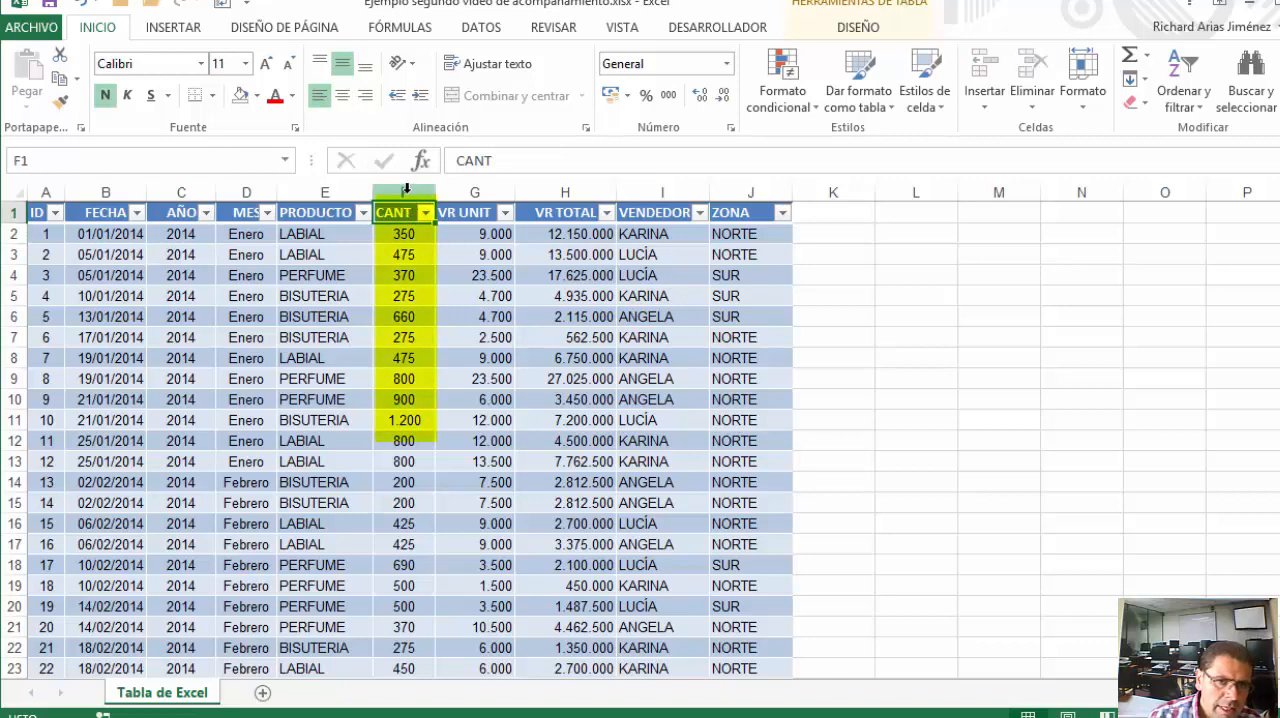
{"action": "left_click", "coordinate": [410, 190]}
{"action": "left_click", "coordinate": [580, 192]}
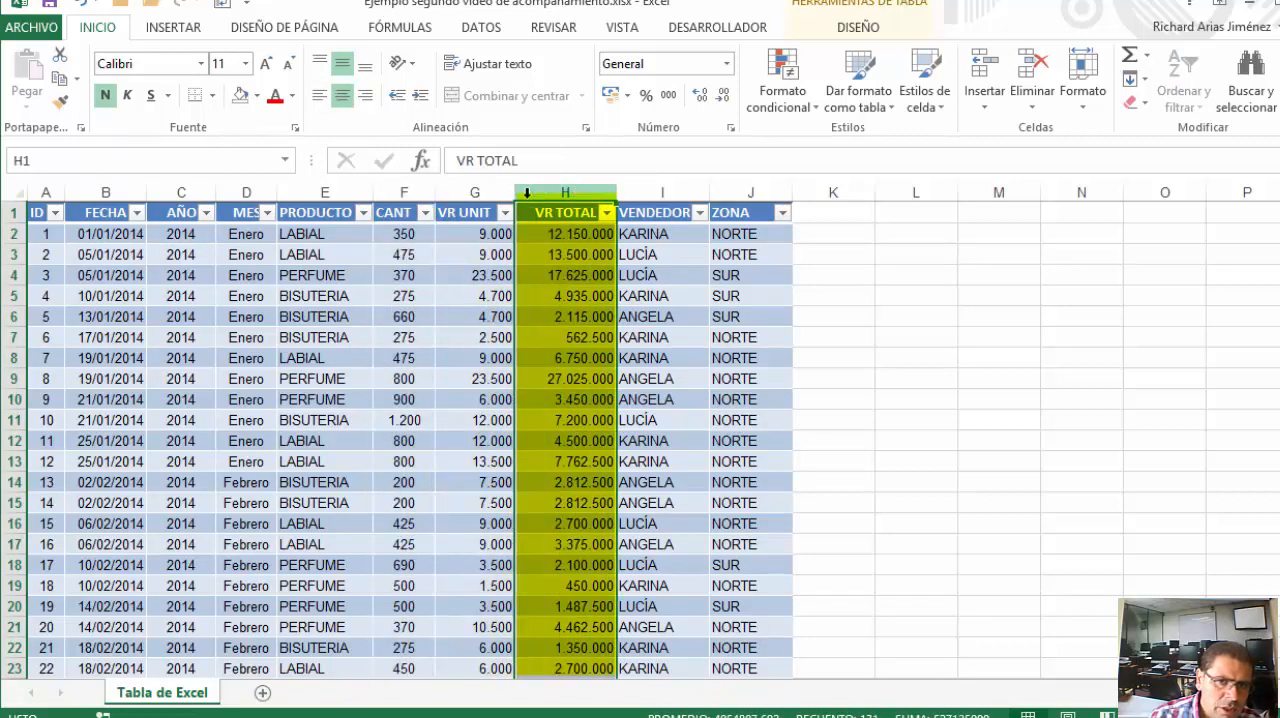
{"action": "left_click", "coordinate": [402, 192]}
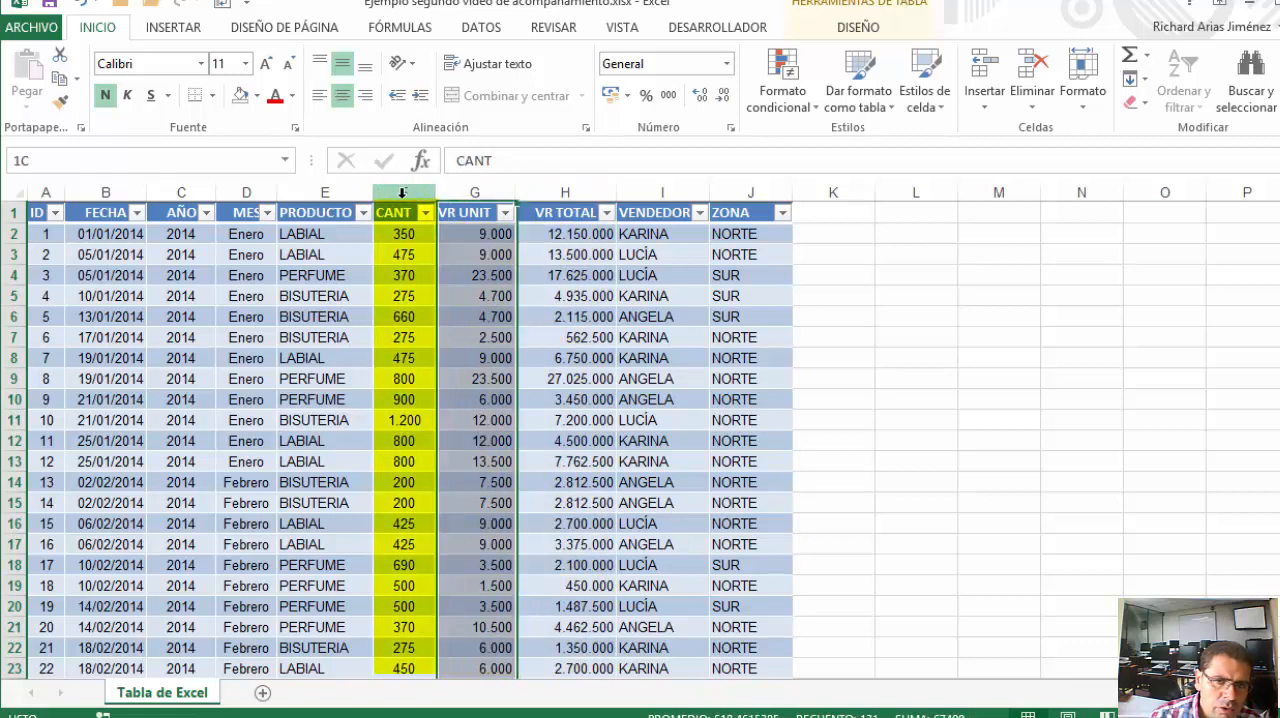
{"action": "left_click", "coordinate": [562, 192]}
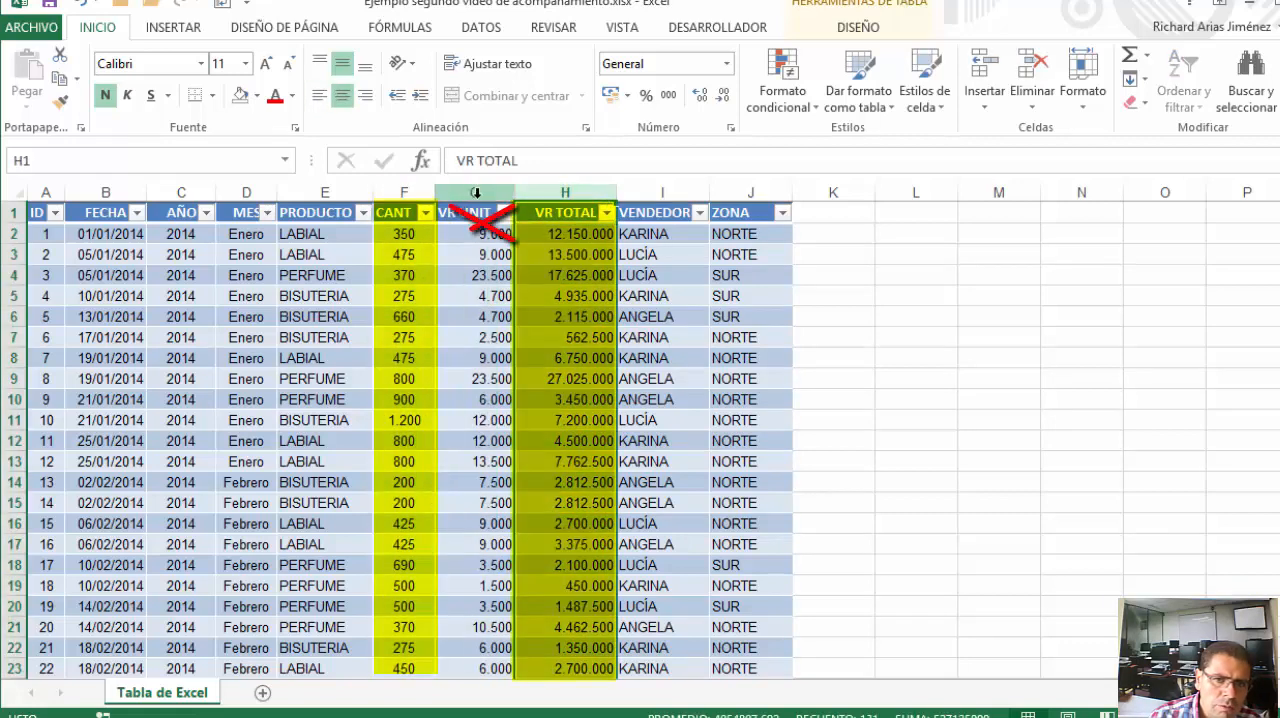
{"action": "left_click", "coordinate": [475, 192]}
{"action": "left_click", "coordinate": [475, 234]}
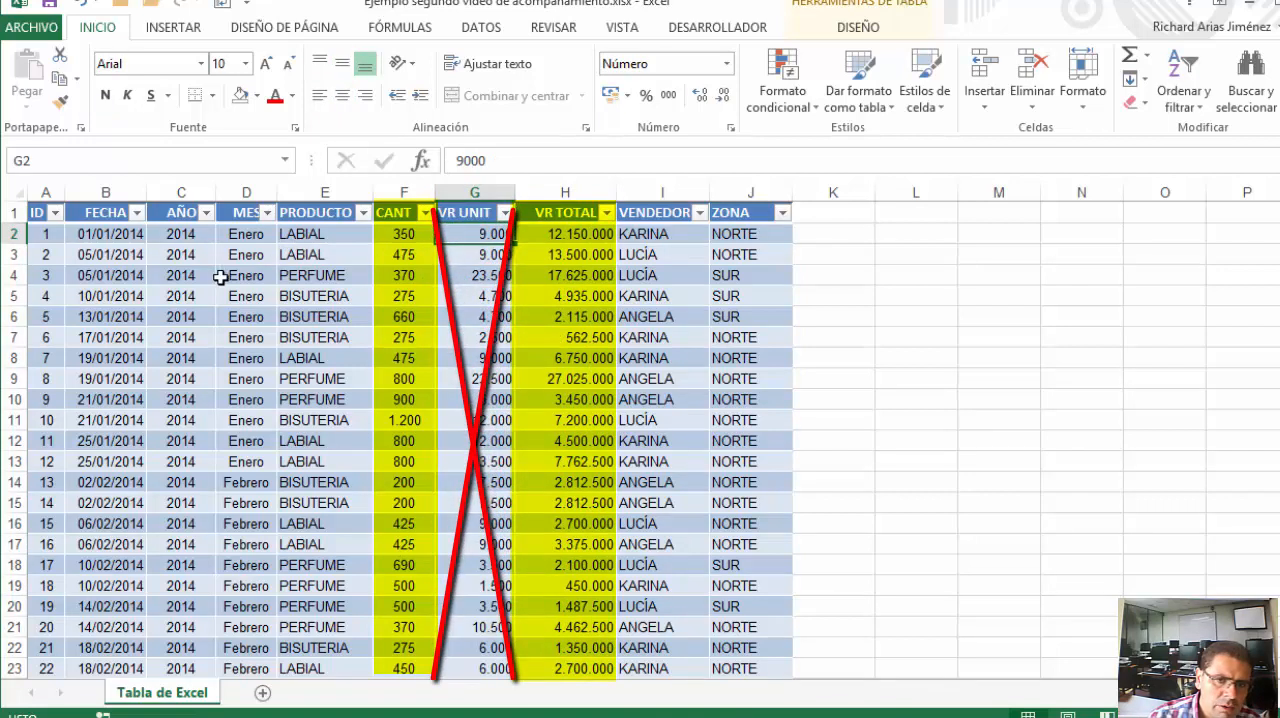
Review the quantities in the CANT column, starting from its header and first value
{"action": "left_click", "coordinate": [413, 234]}
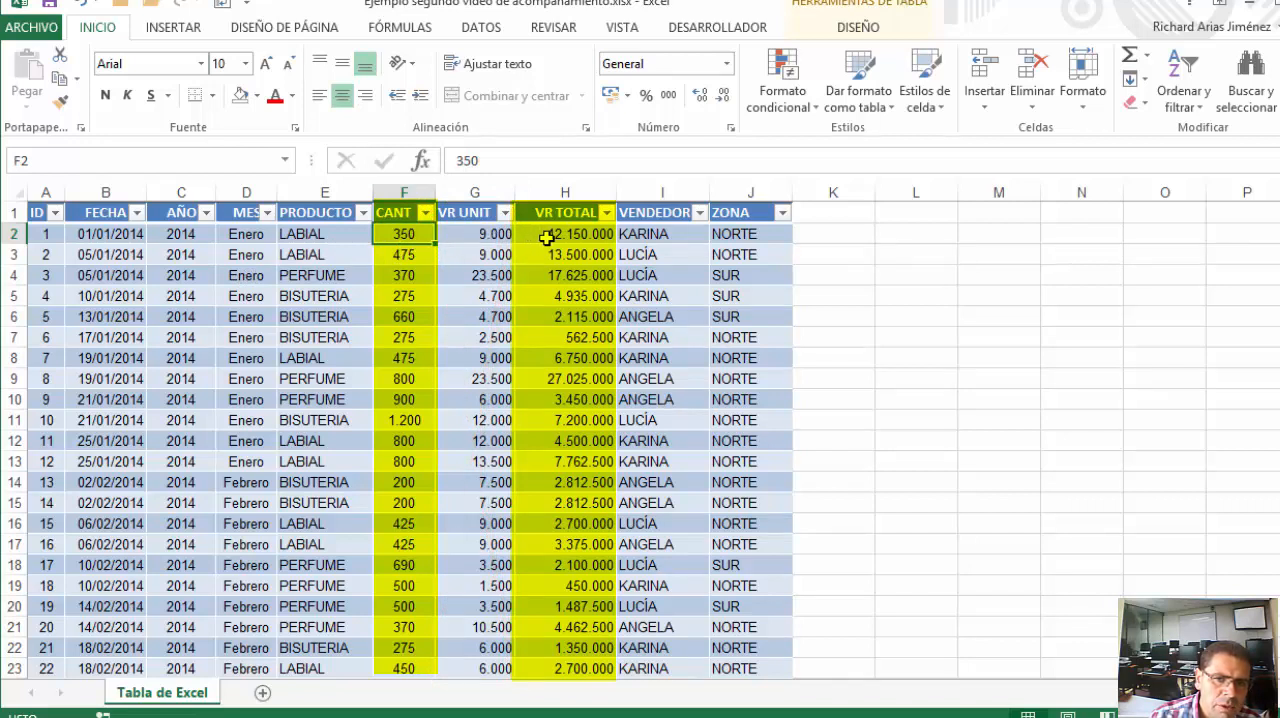
{"action": "left_click_drag", "start_coordinate": [407, 210], "coordinate": [404, 441]}
{"action": "left_click", "coordinate": [410, 237]}
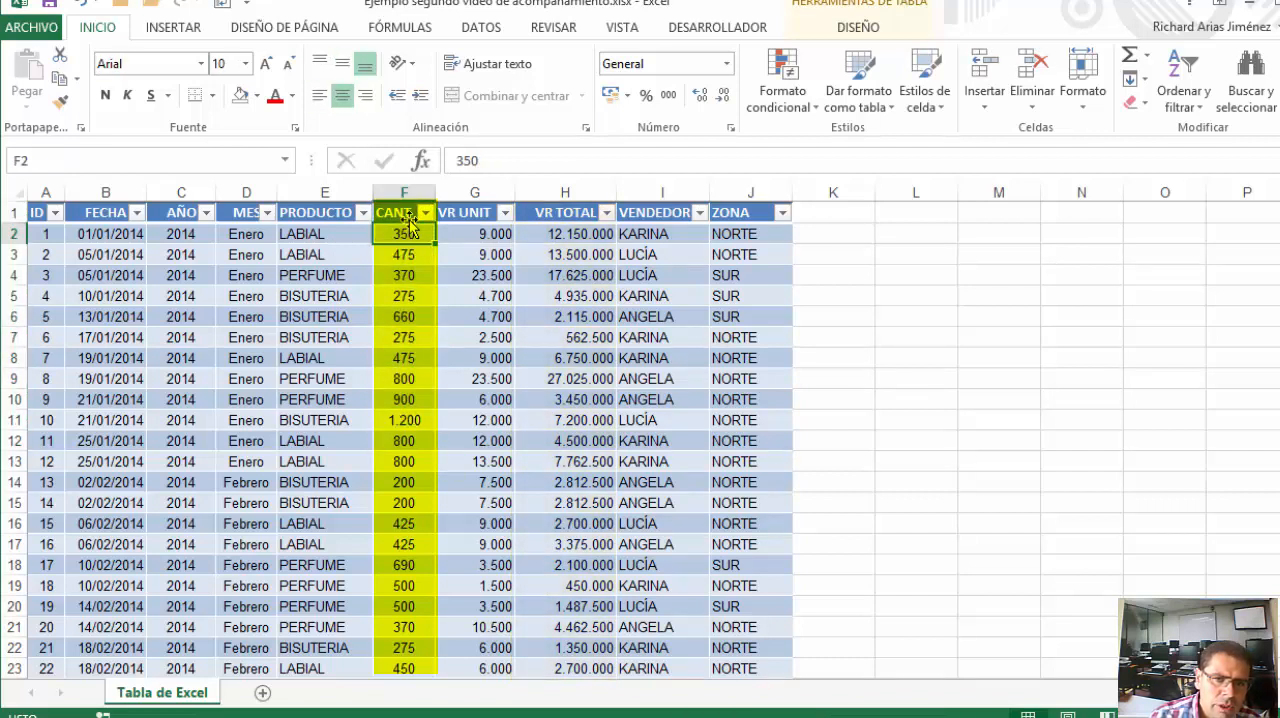
{"action": "left_click", "coordinate": [407, 213]}
{"action": "left_click", "coordinate": [405, 234]}
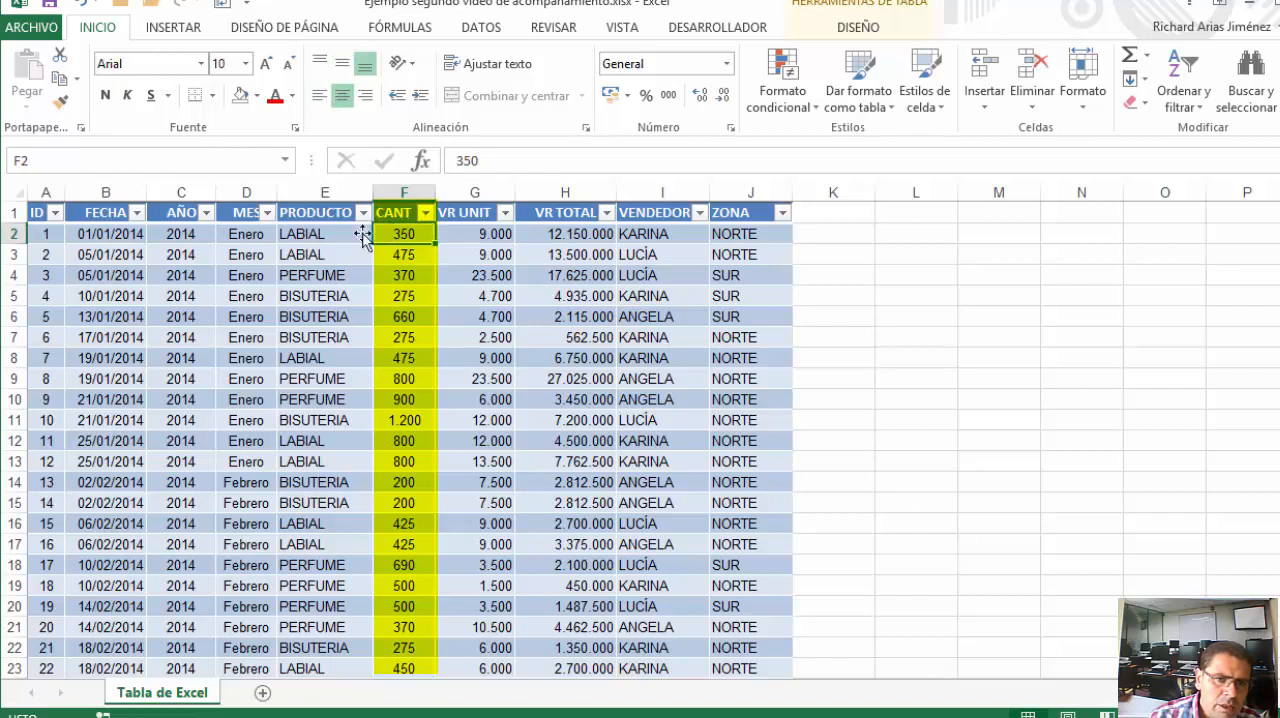
Review the product names in E2:E7 and select the empty cell L6 beside the table
{"action": "left_click_drag", "start_coordinate": [312, 232], "coordinate": [316, 340]}
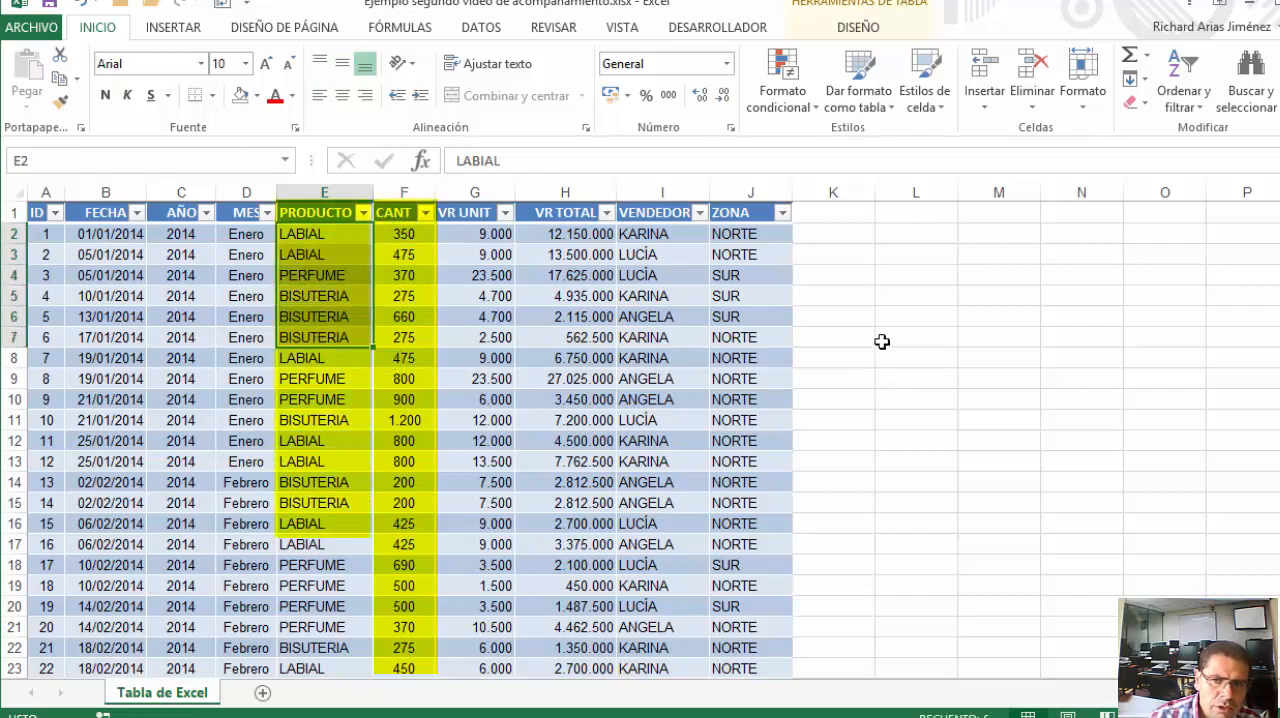
{"action": "mouse_move", "coordinate": [885, 318]}
{"action": "left_mouse_down"}
{"action": "mouse_move", "coordinate": [894, 417]}
{"action": "mouse_move", "coordinate": [908, 317]}
{"action": "left_mouse_up"}
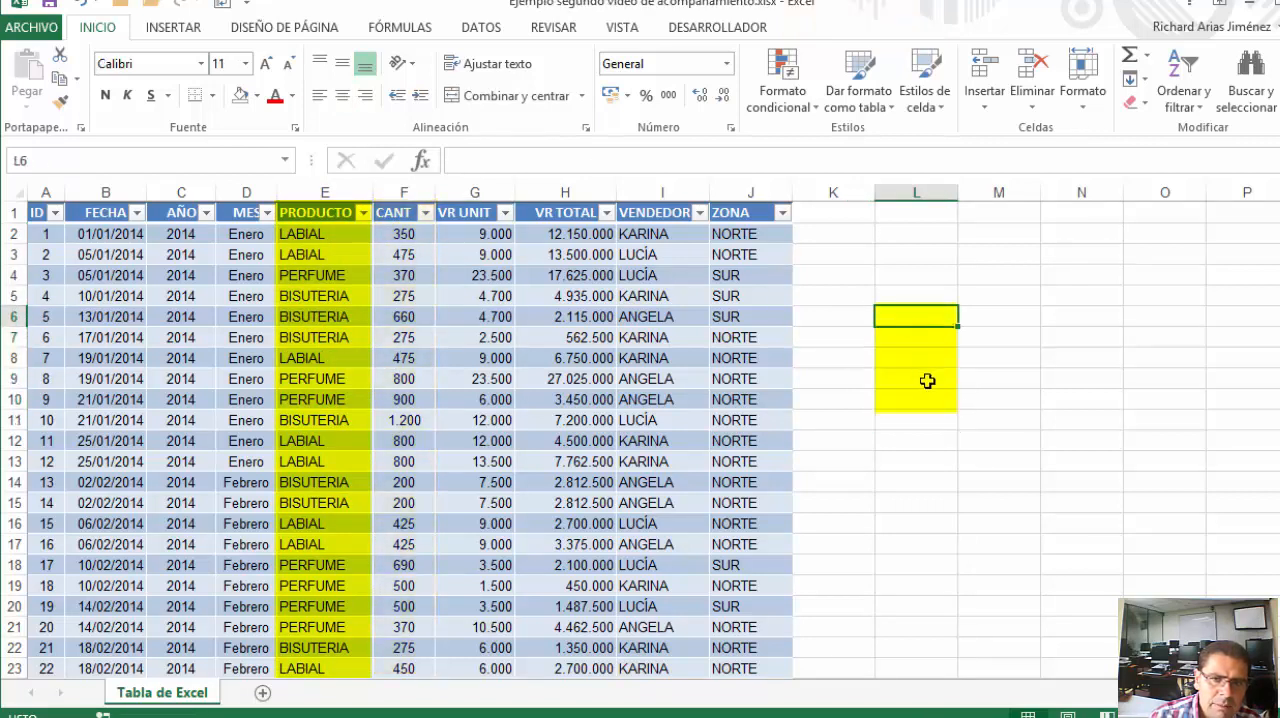
Review the distinct product names in the PRODUCTO column's filter list without applying a filter
{"action": "left_click", "coordinate": [353, 230]}
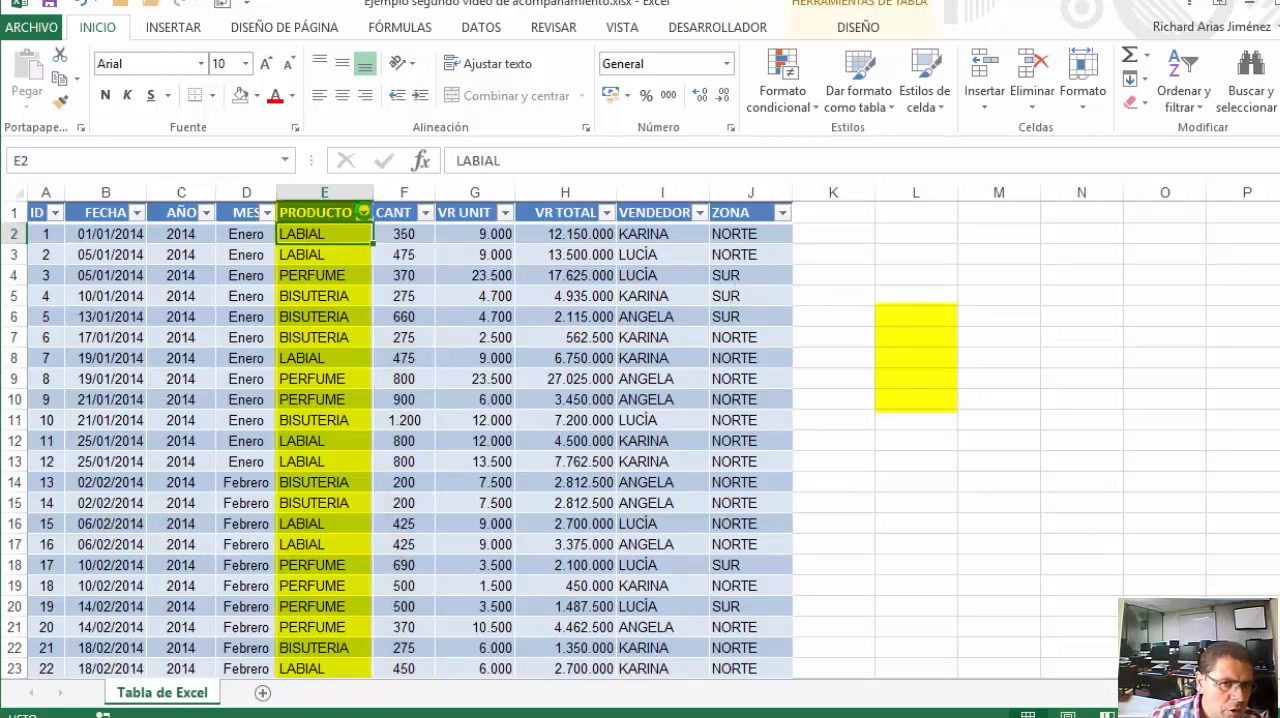
{"action": "left_click", "coordinate": [363, 212]}
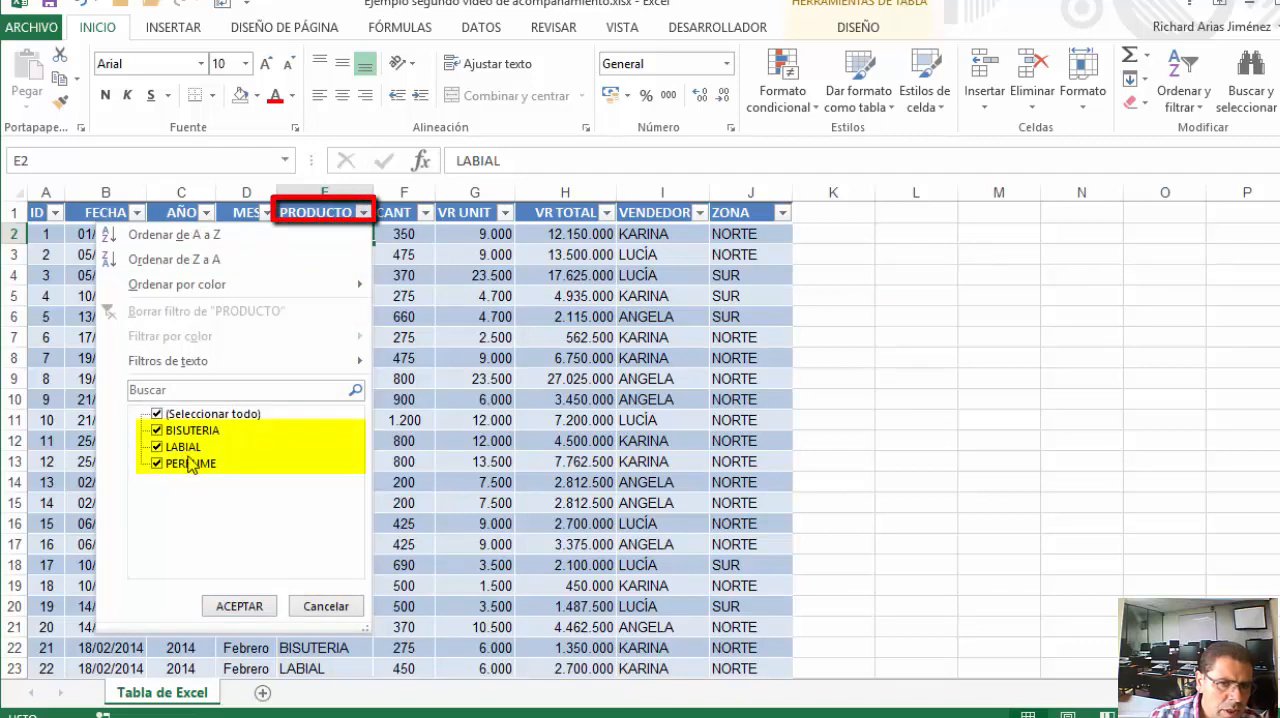
{"action": "left_click", "coordinate": [345, 607]}
Enter the row labels BISUTERIA, LABIAL and PERFUME in cells L6:L8 beside the sales table
{"action": "left_click", "coordinate": [903, 325]}
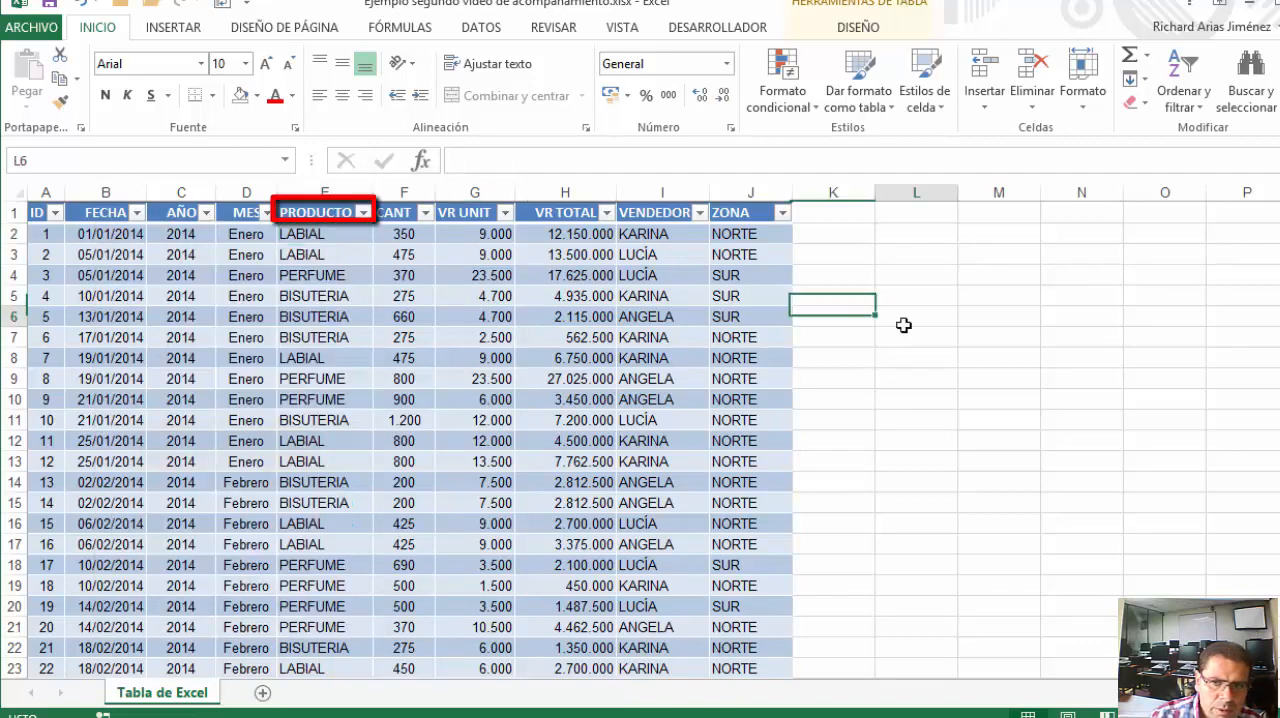
{"action": "type", "text": "BISUTERIA"}
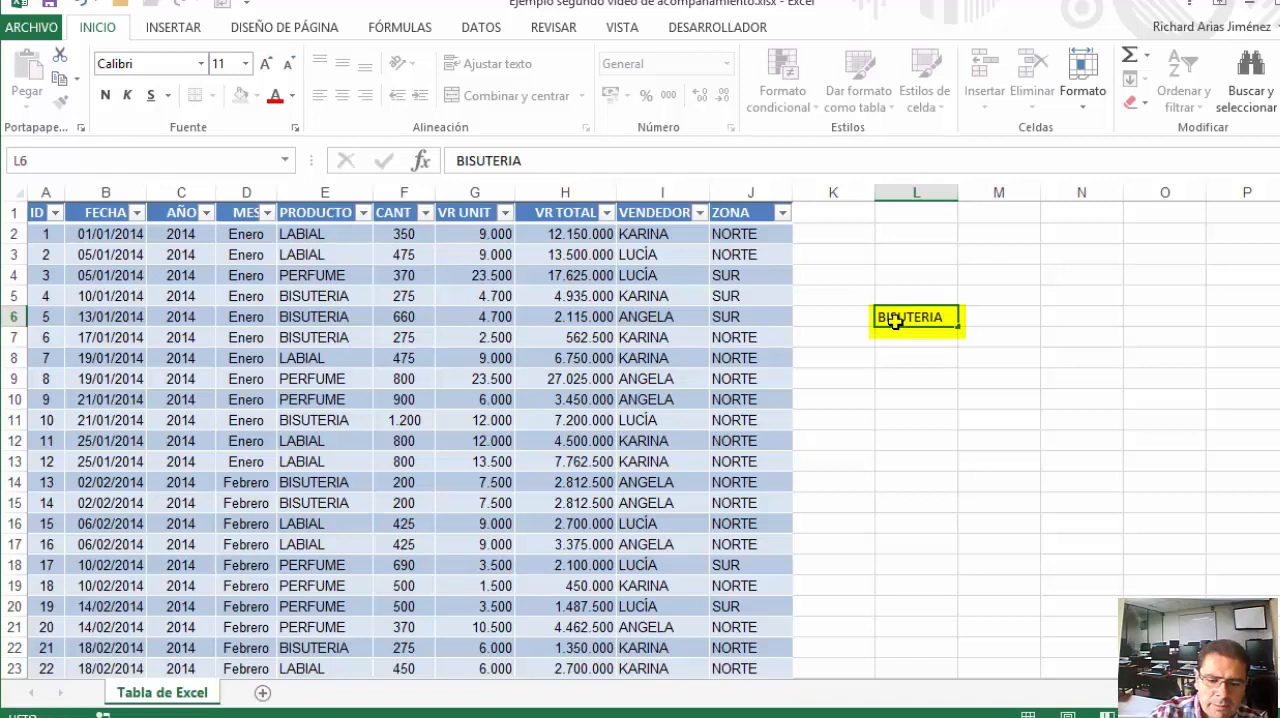
{"action": "key", "text": "Return"}
{"action": "type", "text": "LABIAL"}
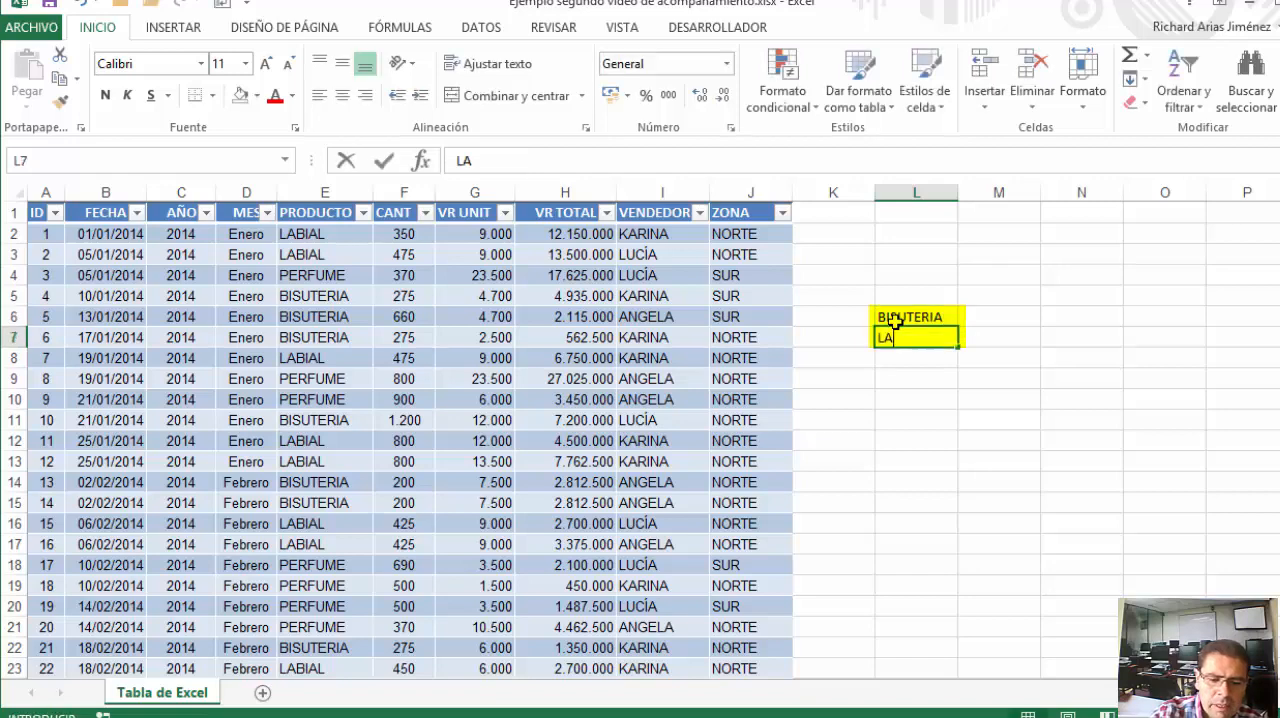
{"action": "key", "text": "Return"}
{"action": "type", "text": "PERFUME"}
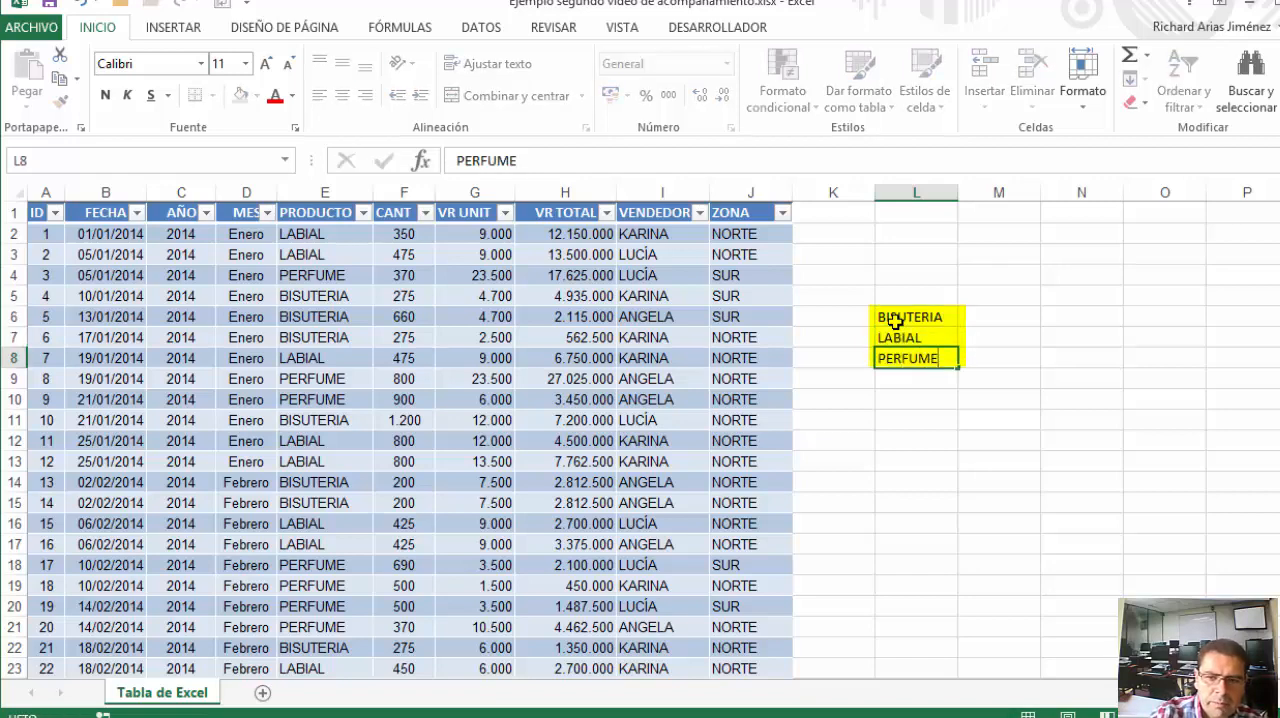
{"action": "key", "text": "Return"}
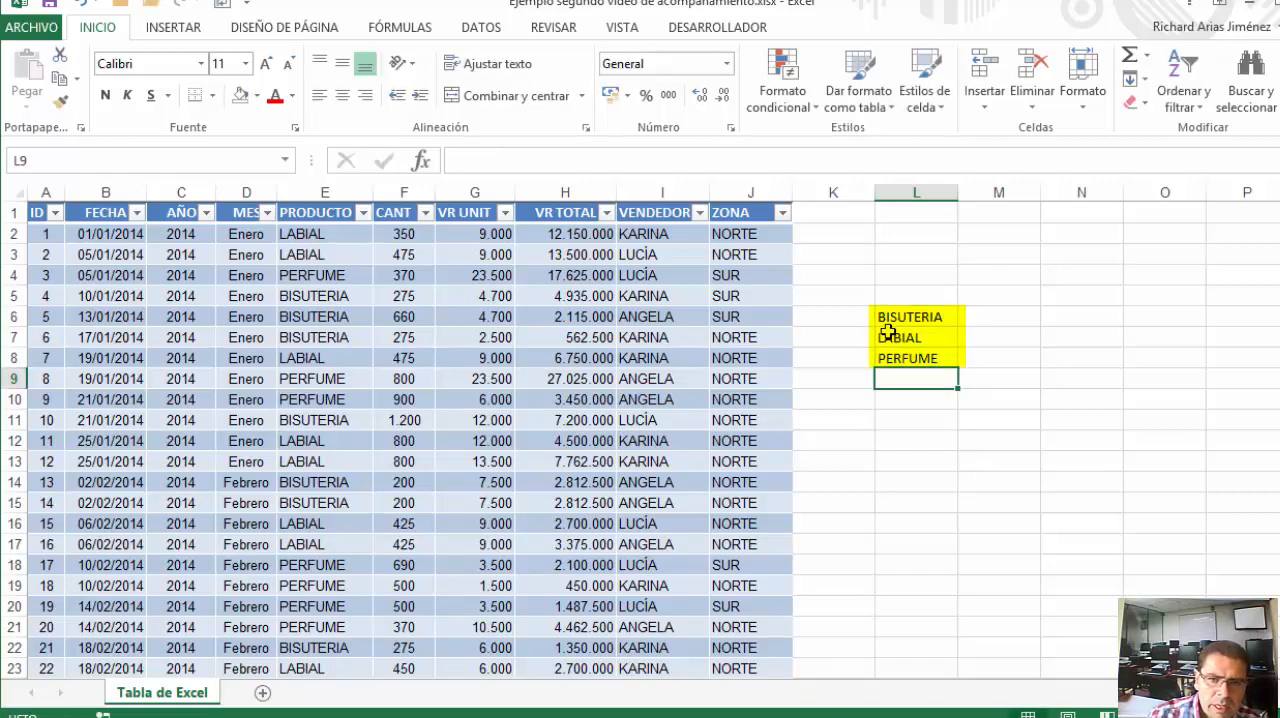
Enter ENERO in M5 and fill the month series across row 5 through MAYO in Q5
{"action": "left_click_drag", "start_coordinate": [990, 296], "coordinate": [1146, 294]}
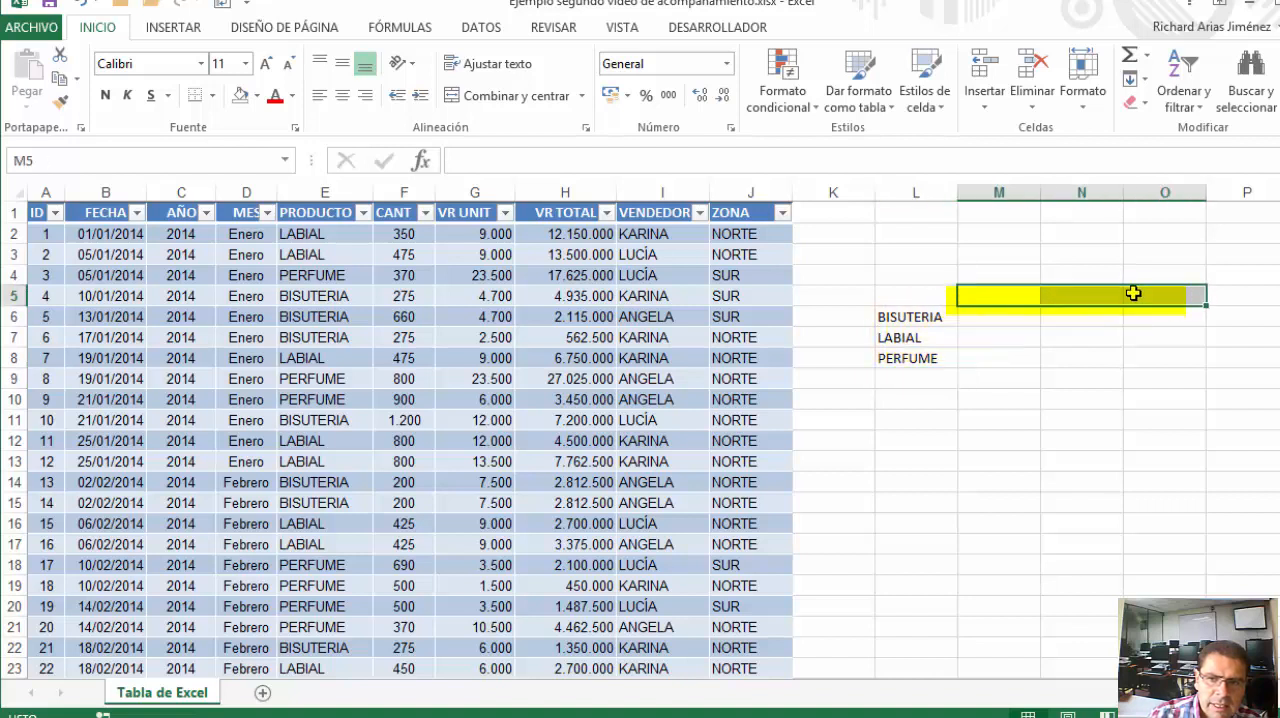
{"action": "left_click", "coordinate": [1021, 294]}
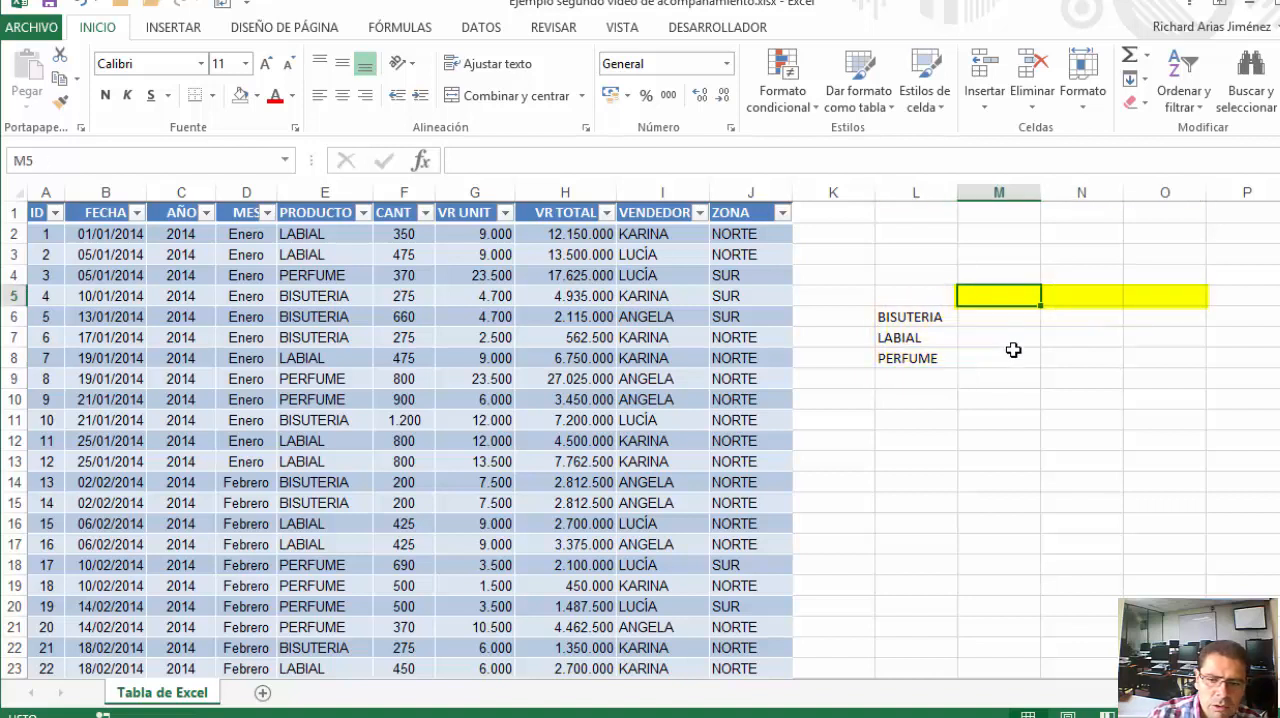
{"action": "type", "text": "ENER"}
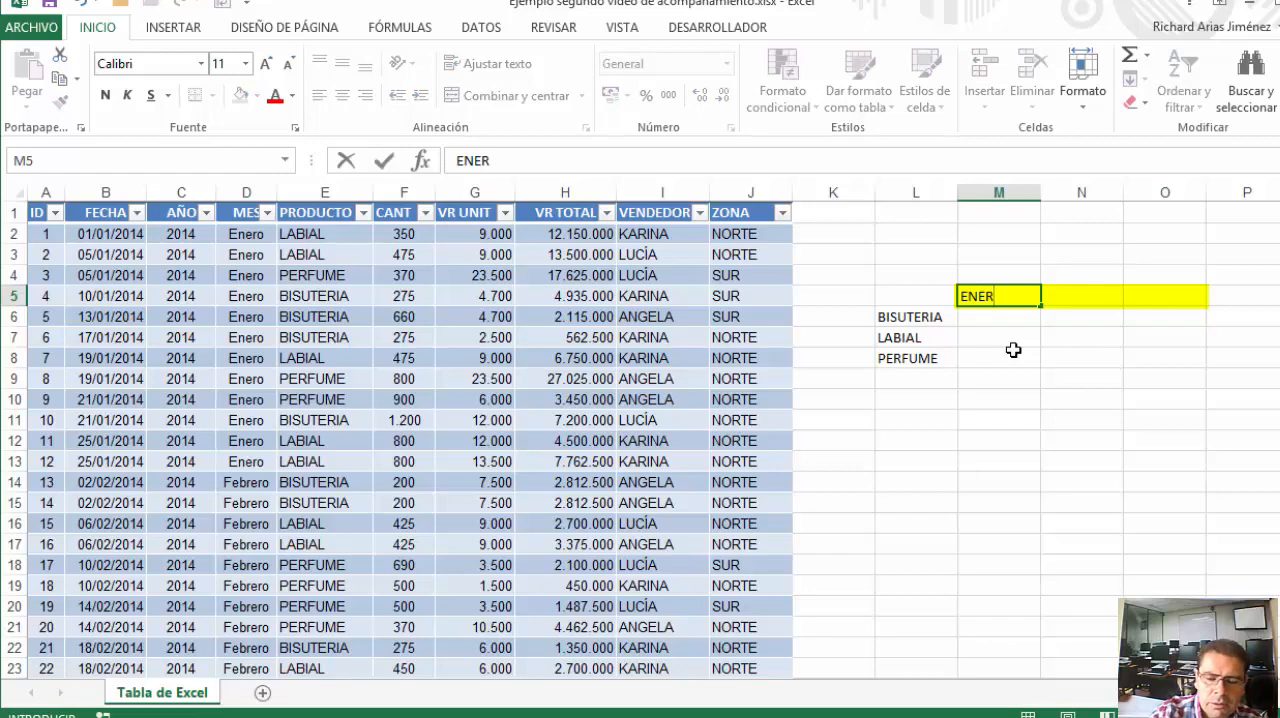
{"action": "type", "text": "O"}
{"action": "key", "text": "Return"}
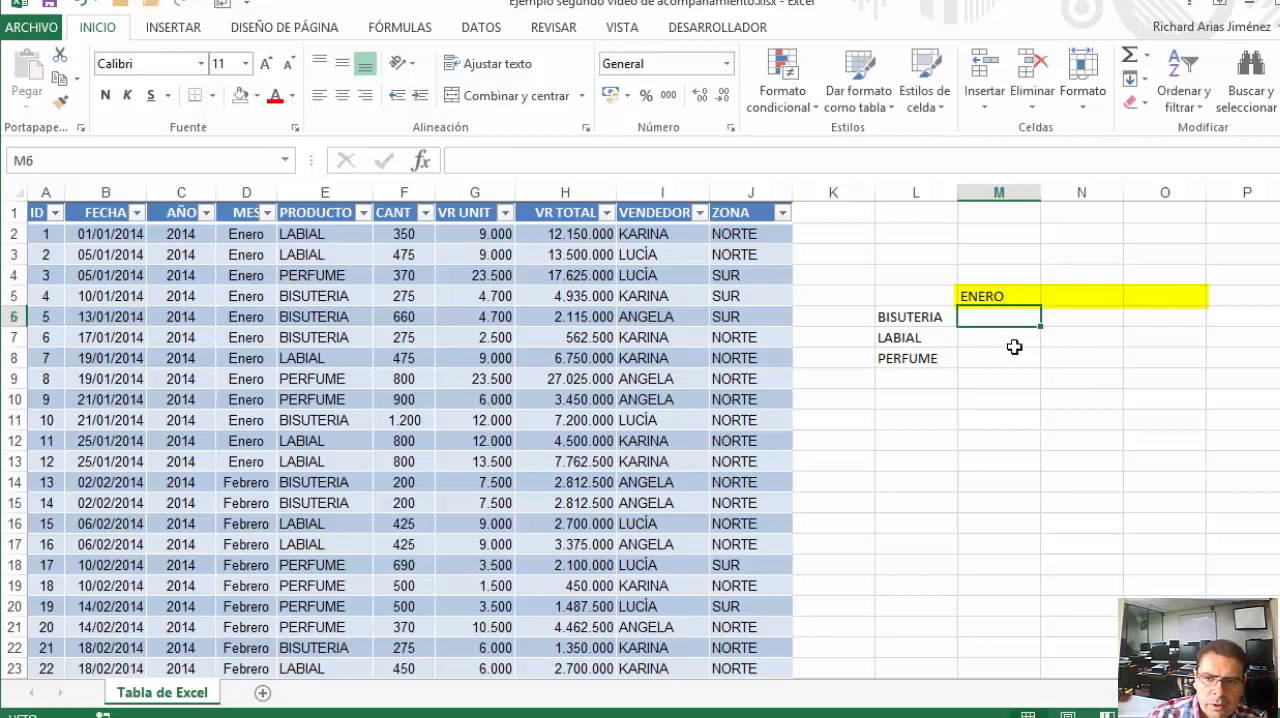
{"action": "left_click", "coordinate": [1003, 292]}
{"action": "left_click_drag", "start_coordinate": [1017, 309], "coordinate": [1226, 313]}
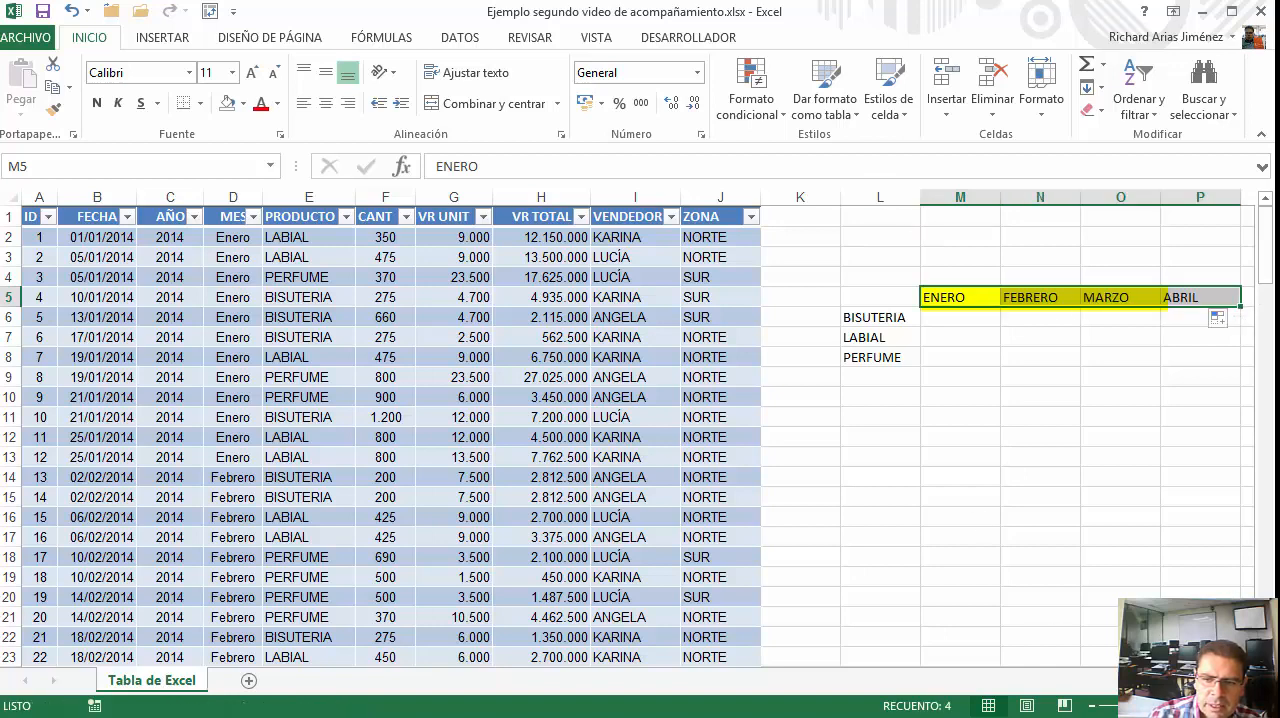
{"action": "left_click", "coordinate": [1195, 300]}
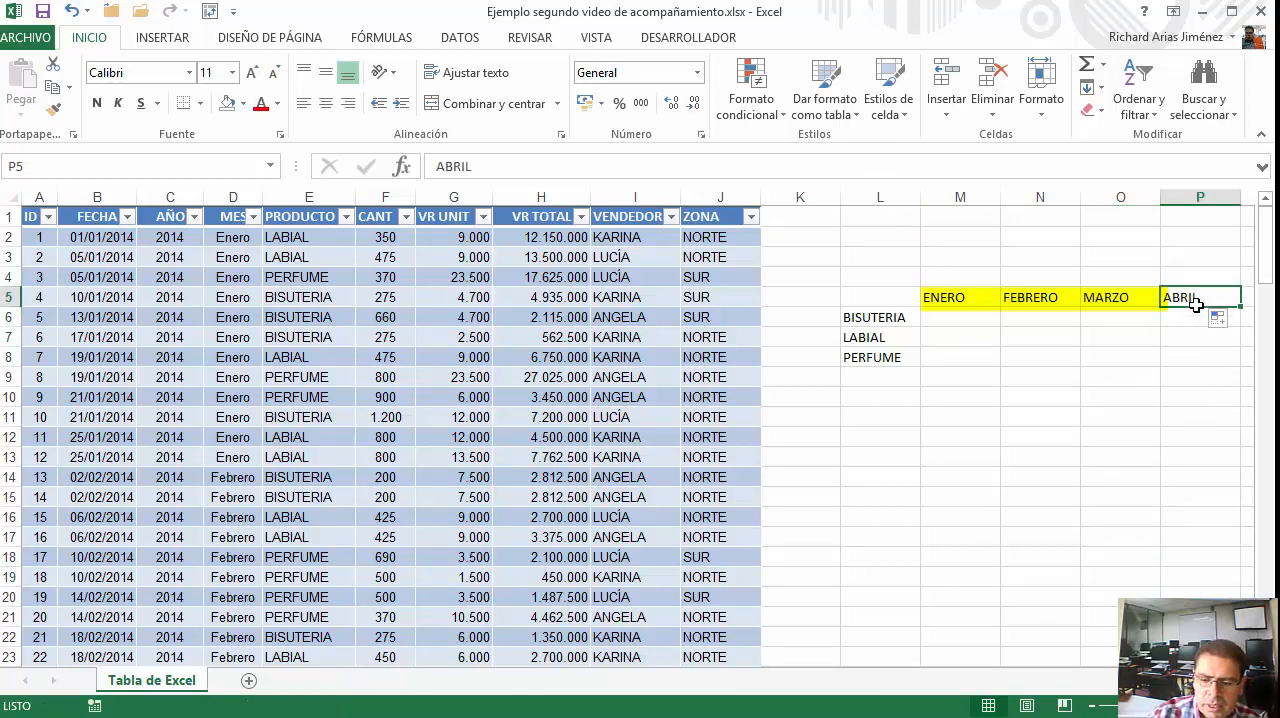
{"action": "scroll", "coordinate": [1196, 304], "scroll_direction": "right", "scroll_amount": 2}
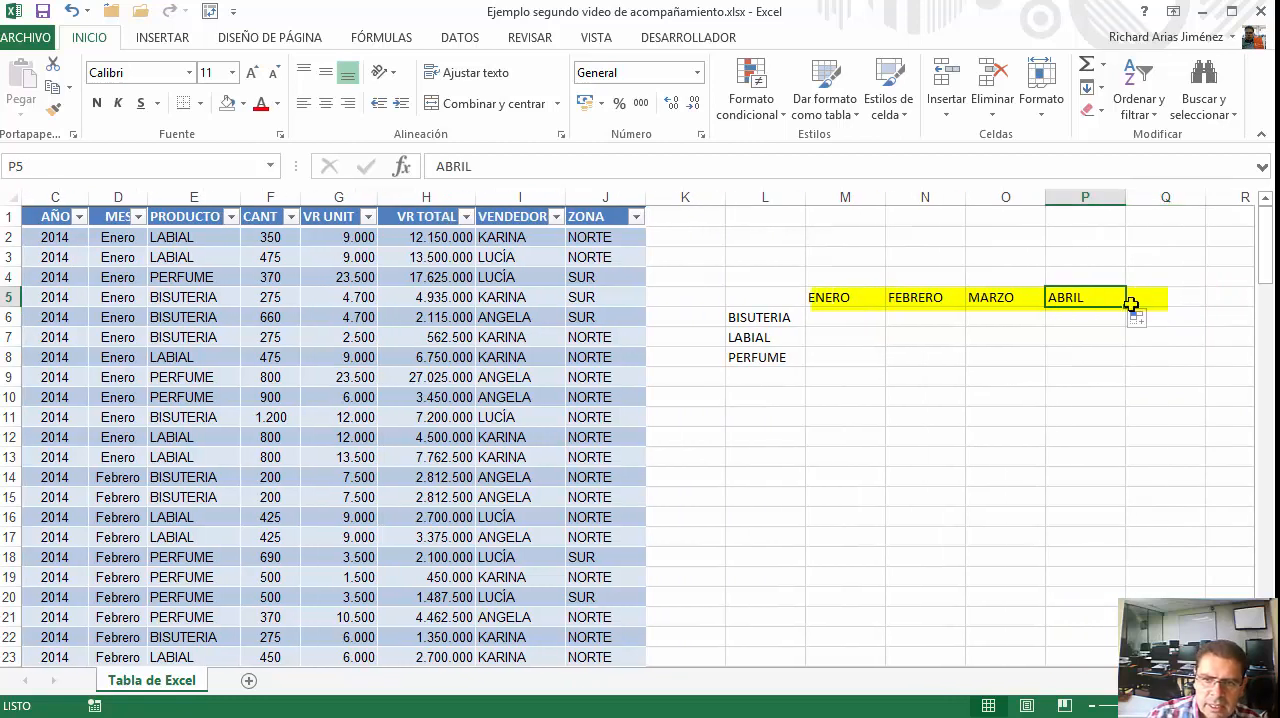
{"action": "left_click_drag", "start_coordinate": [1130, 305], "coordinate": [1190, 310]}
{"action": "left_click", "coordinate": [1086, 378]}
Merge and centre the range M6:Q8 and align its content to the vertical middle
{"action": "left_click_drag", "start_coordinate": [847, 319], "coordinate": [1166, 360]}
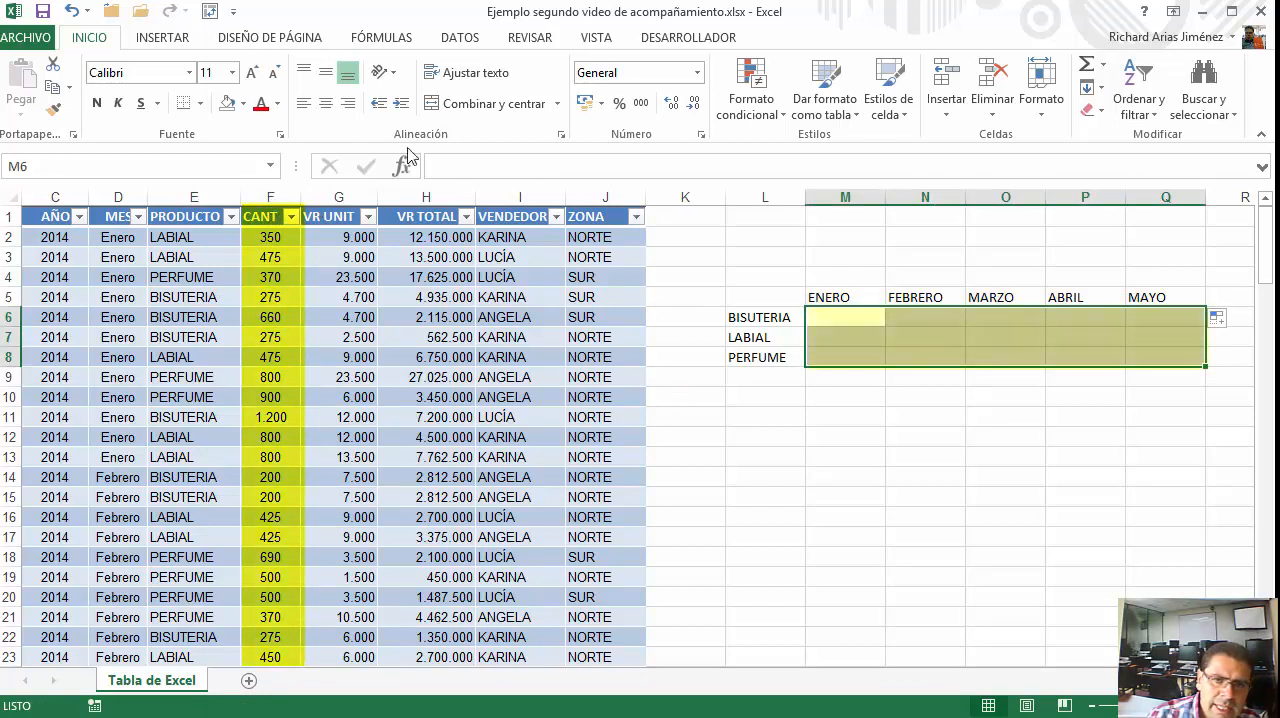
{"action": "left_click", "coordinate": [492, 105]}
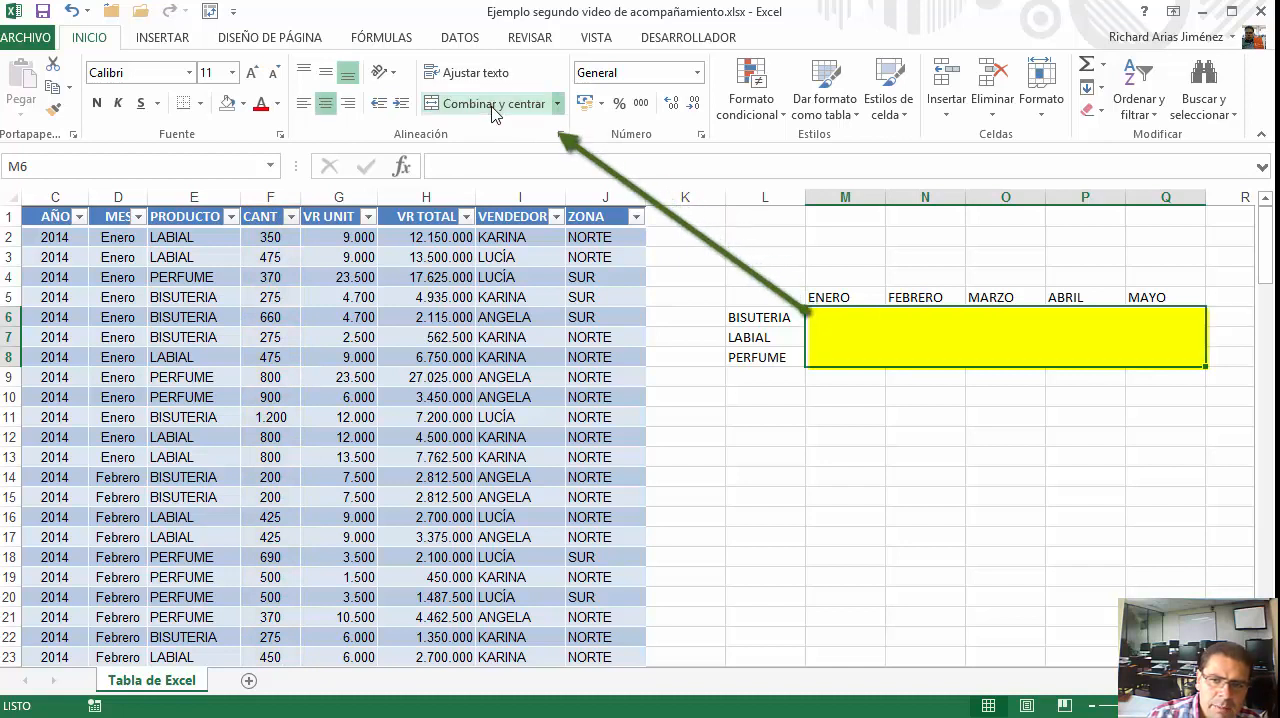
{"action": "left_click", "coordinate": [325, 72]}
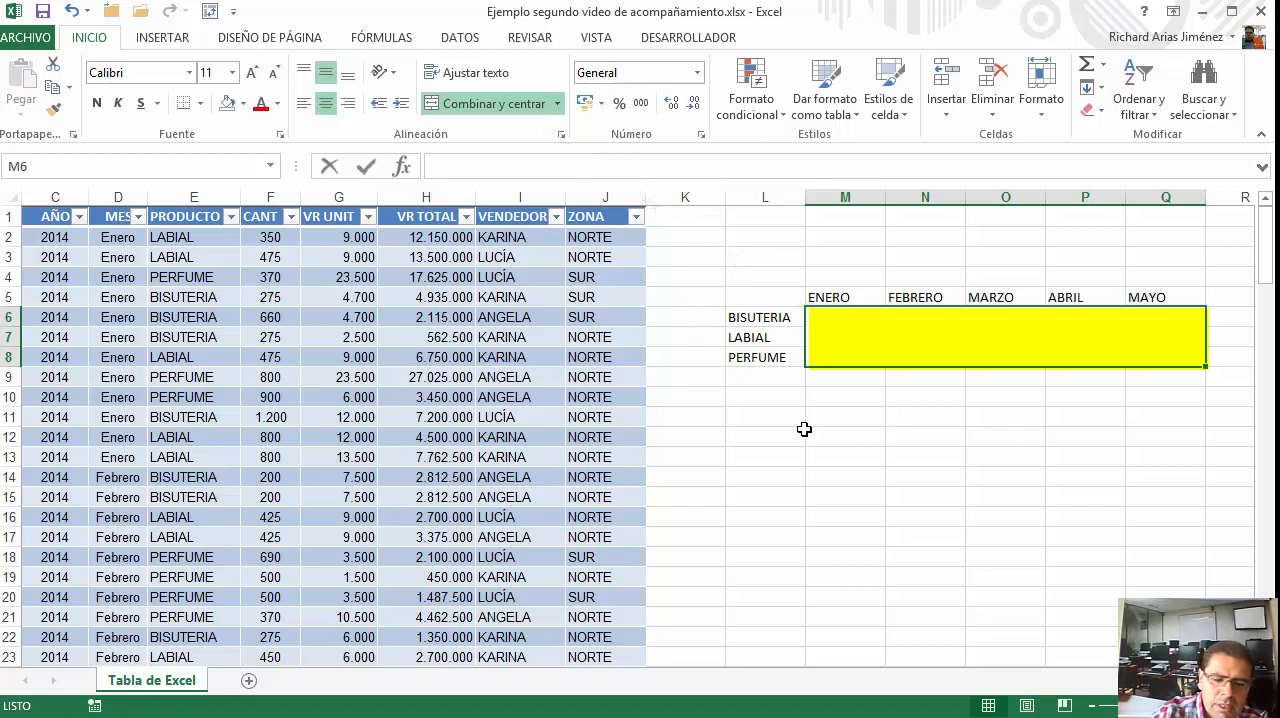
Enter the text "Suma de las CANTIDADES" in the merged block M6:Q8
{"action": "type", "text": "suma de "}
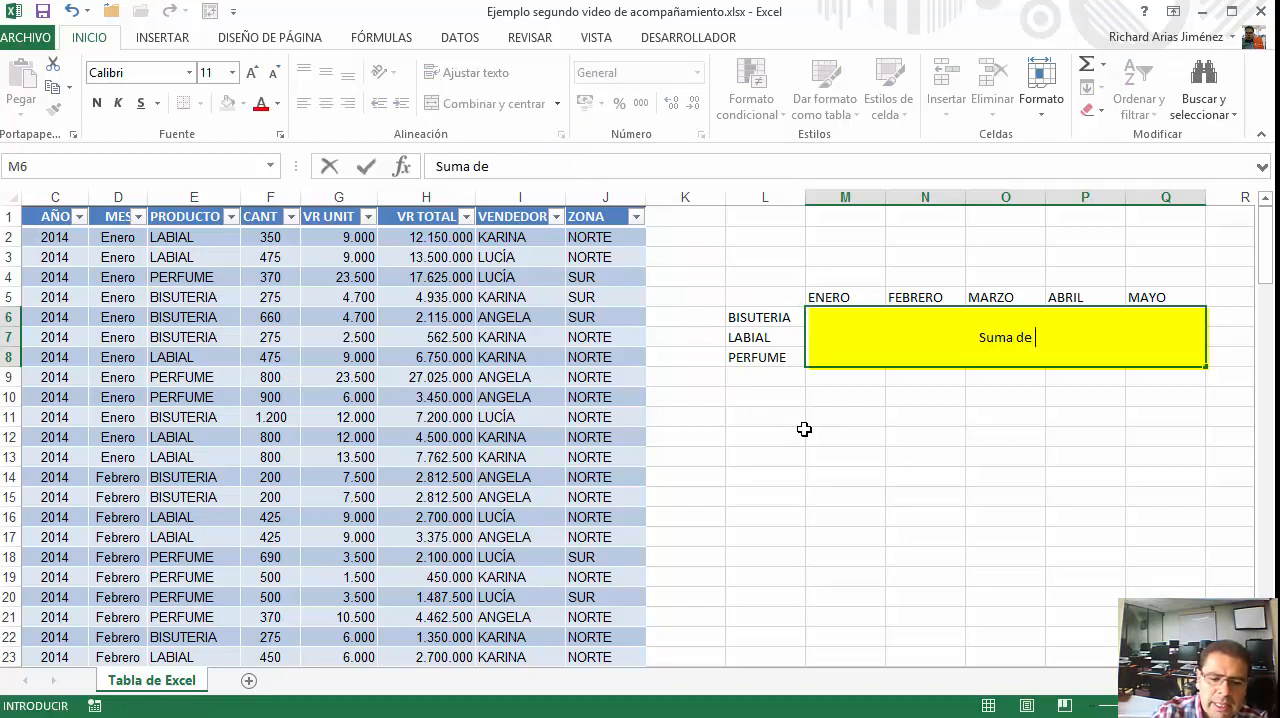
{"action": "type", "text": "las CAN"}
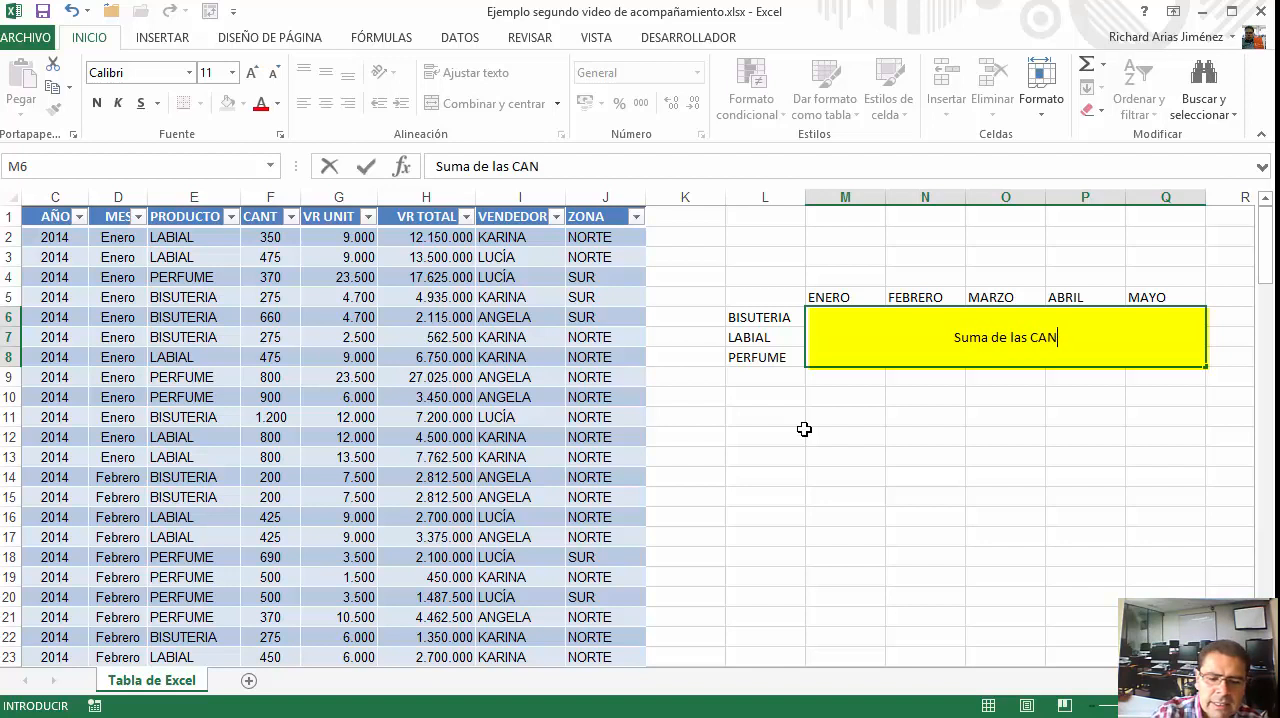
{"action": "type", "text": "TIDADES"}
{"action": "key", "text": "ctrl+Return"}
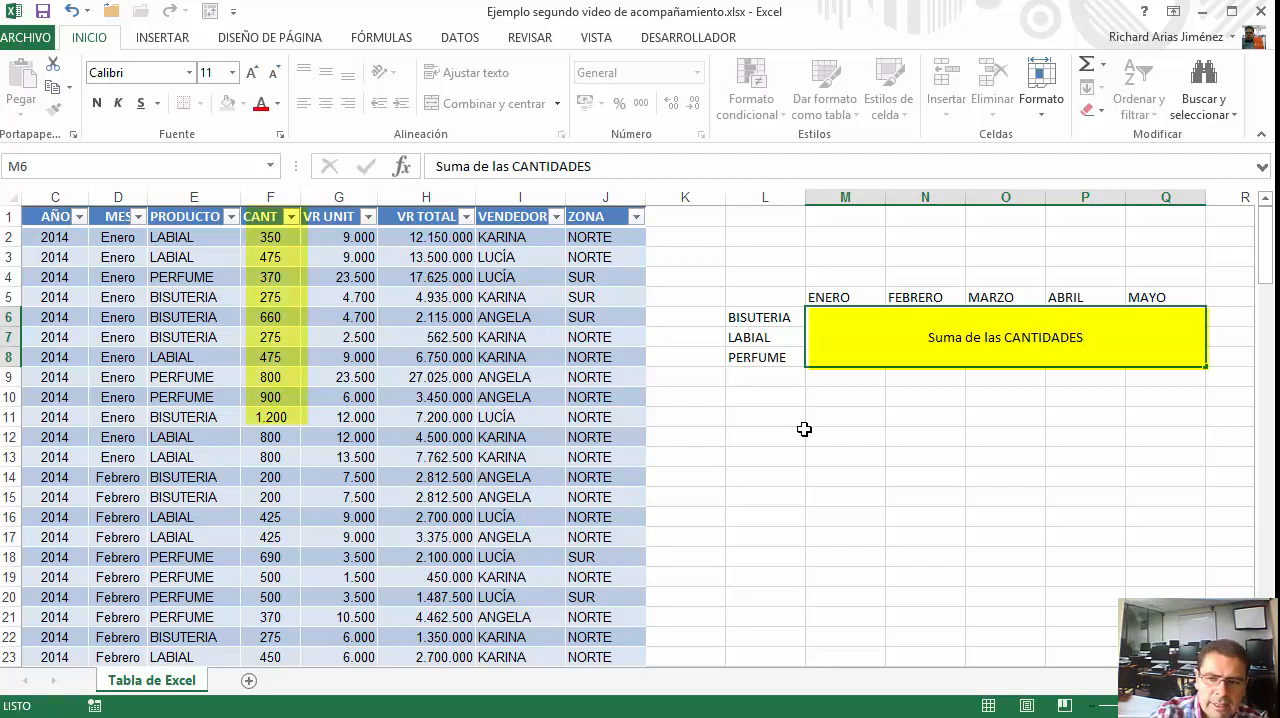
{"action": "key", "text": "Down"}
{"action": "left_click", "coordinate": [956, 356]}
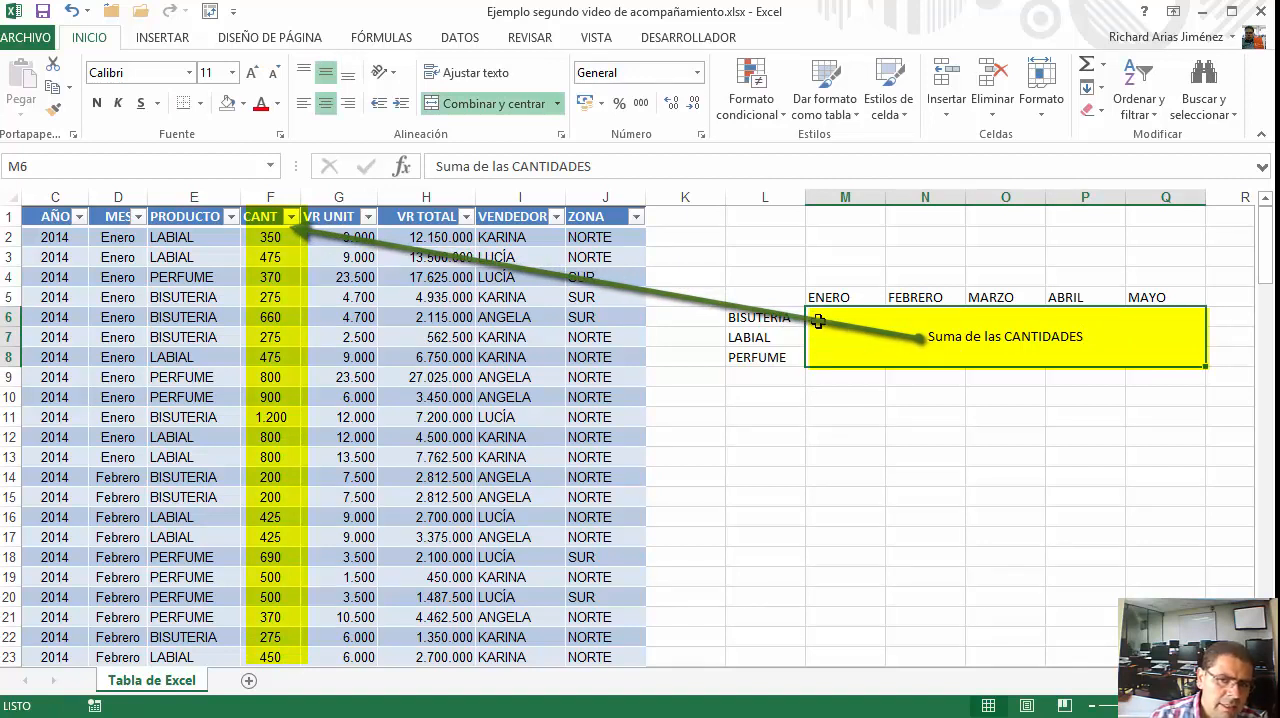
{"action": "left_click", "coordinate": [770, 317]}
{"action": "left_click", "coordinate": [822, 323]}
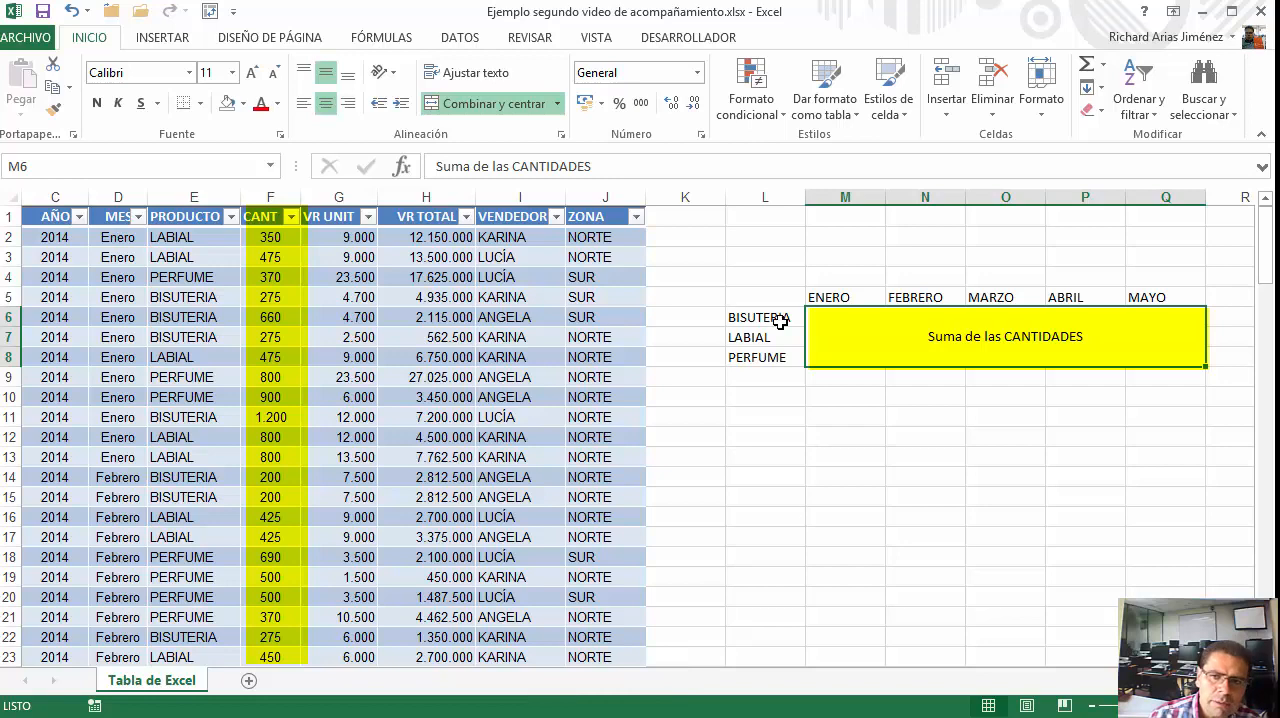
{"action": "left_click_drag", "start_coordinate": [770, 195], "coordinate": [1177, 203]}
{"action": "right_click", "coordinate": [1170, 237]}
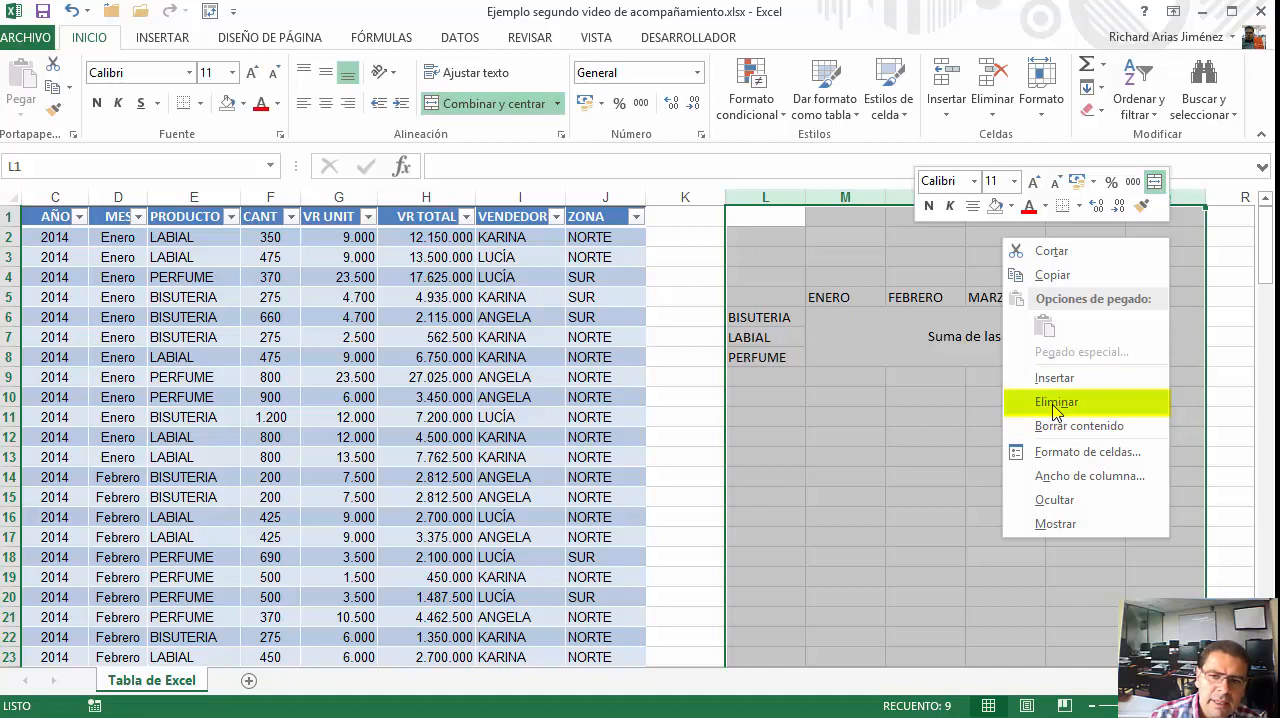
{"action": "left_click", "coordinate": [846, 392]}
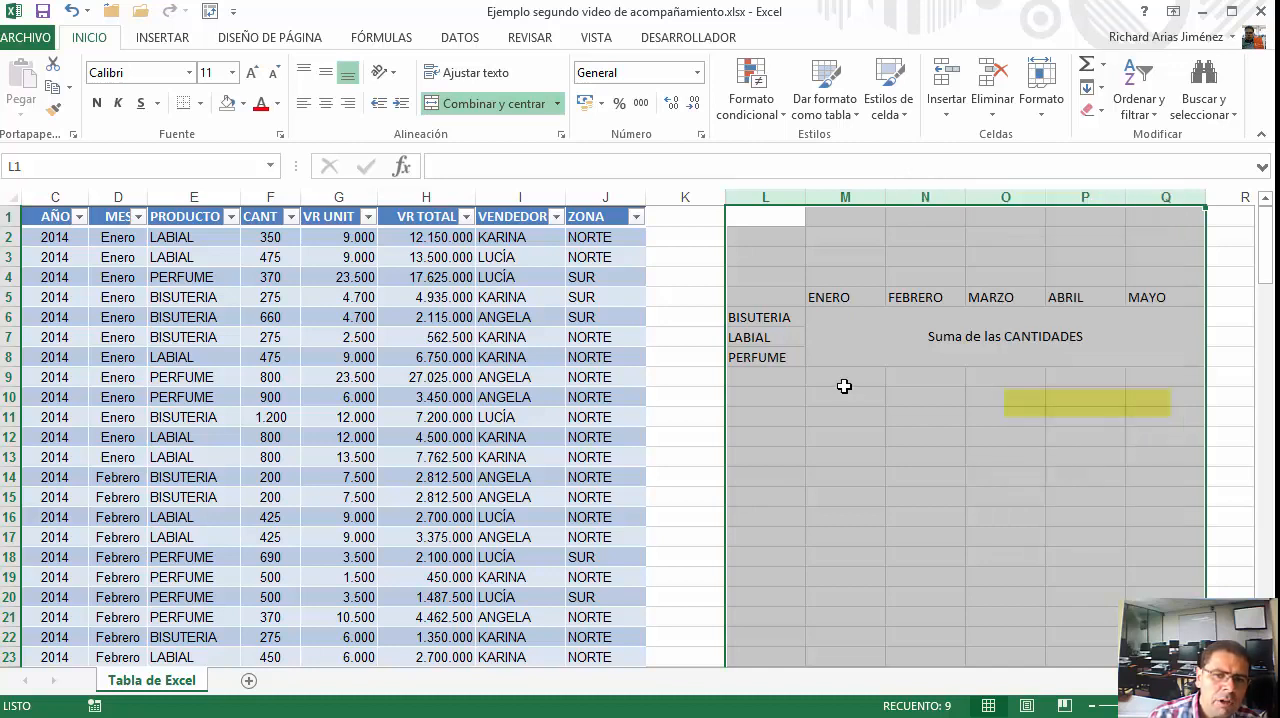
Compare the product labels in L6:L8 with the PRODUCTO column and the month headers in M5:Q5 with the MES column
{"action": "left_click", "coordinate": [765, 317]}
{"action": "left_click_drag", "start_coordinate": [766, 317], "coordinate": [766, 355]}
{"action": "left_click", "coordinate": [772, 319]}
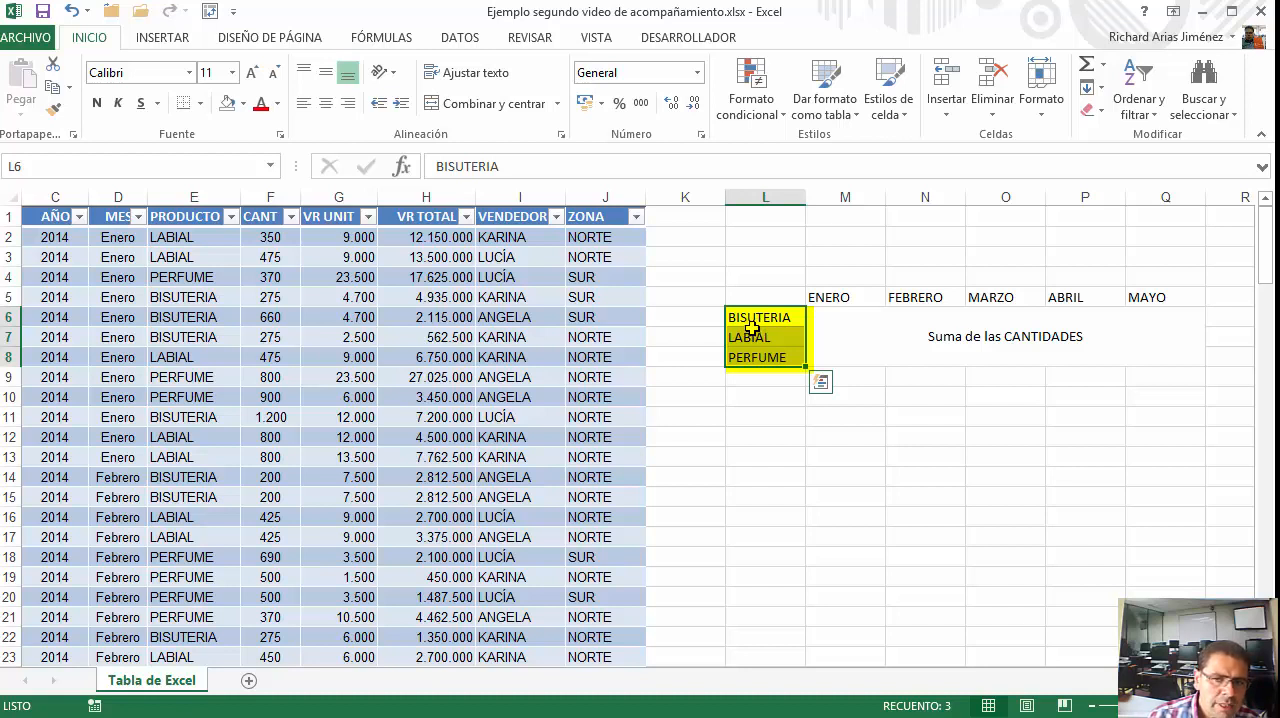
{"action": "left_click", "coordinate": [177, 219]}
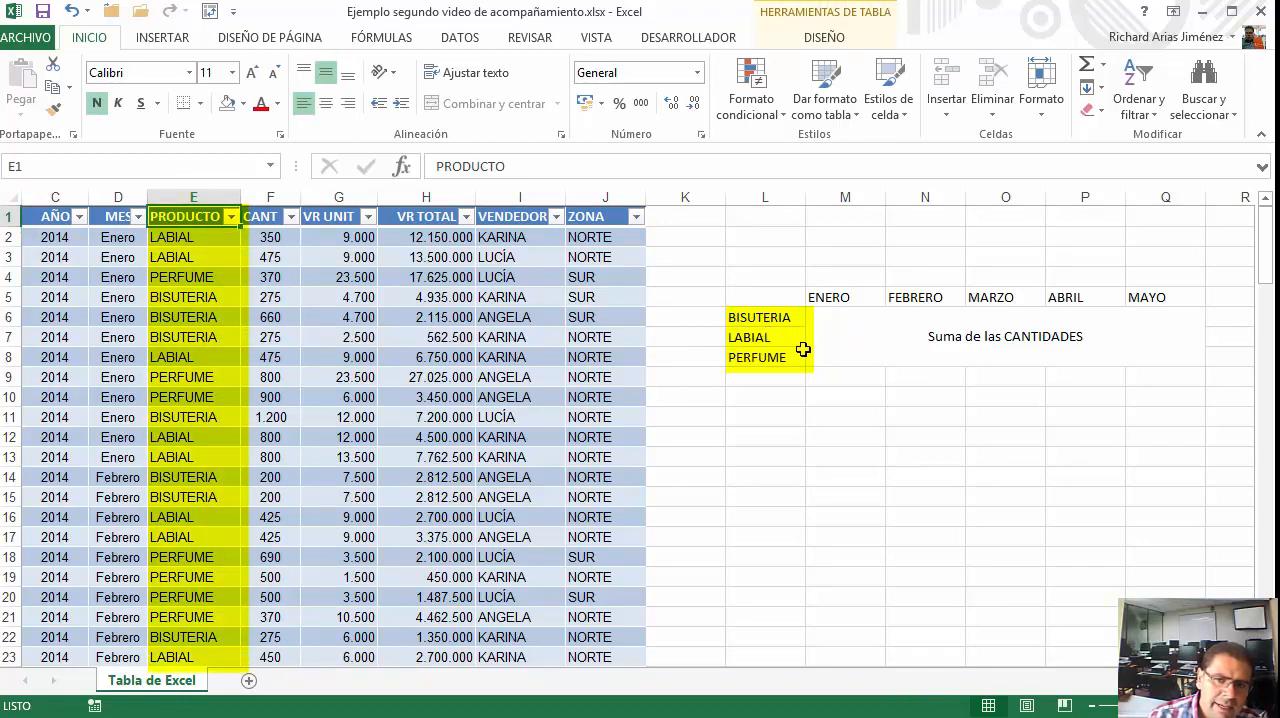
{"action": "left_click_drag", "start_coordinate": [849, 295], "coordinate": [1138, 297]}
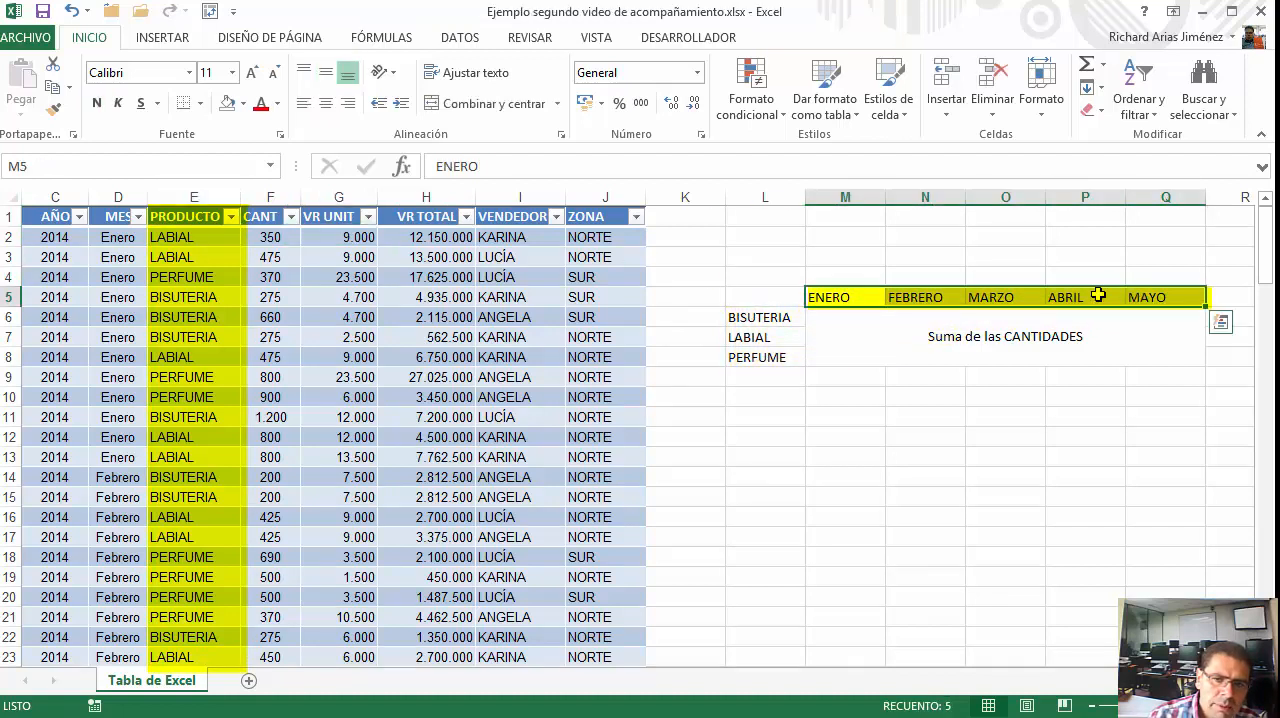
{"action": "left_click", "coordinate": [107, 217]}
{"action": "left_click_drag", "start_coordinate": [826, 297], "coordinate": [1146, 297]}
{"action": "left_click_drag", "start_coordinate": [790, 317], "coordinate": [765, 362]}
{"action": "left_click", "coordinate": [905, 345]}
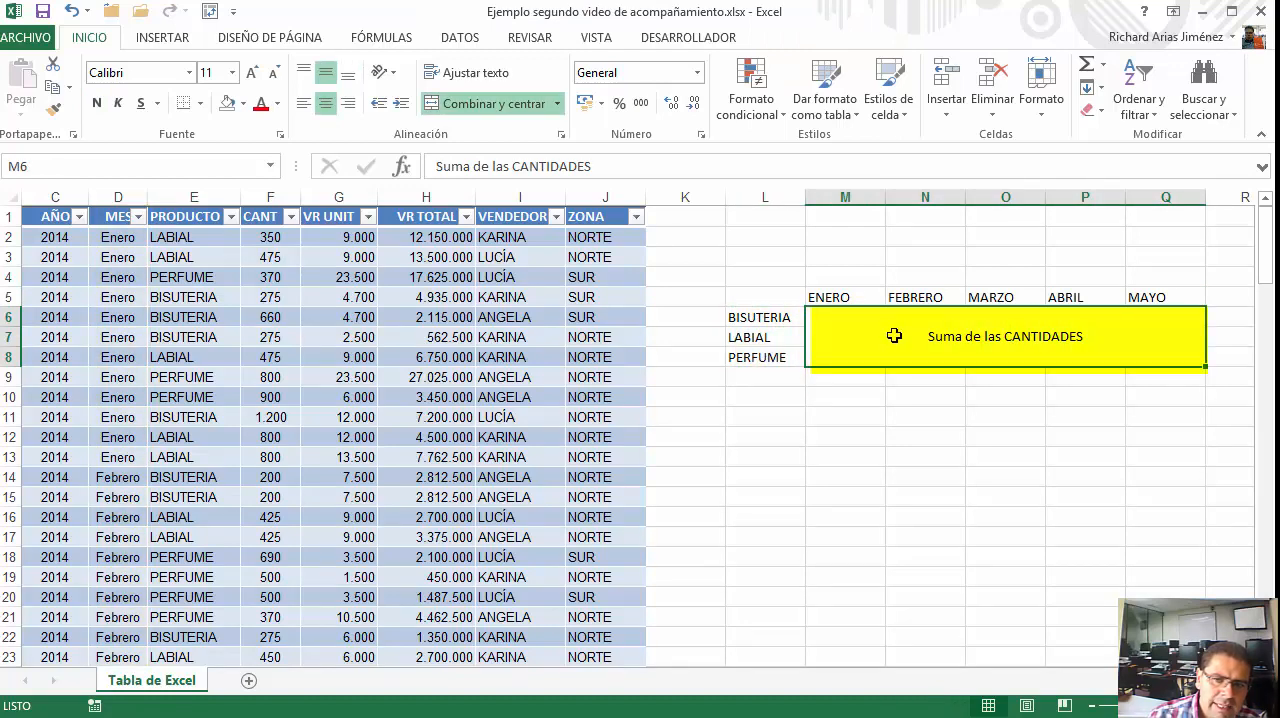
Delete columns L through Q containing the sample summary layout
{"action": "left_click_drag", "start_coordinate": [771, 198], "coordinate": [1166, 197]}
{"action": "right_click", "coordinate": [1176, 198]}
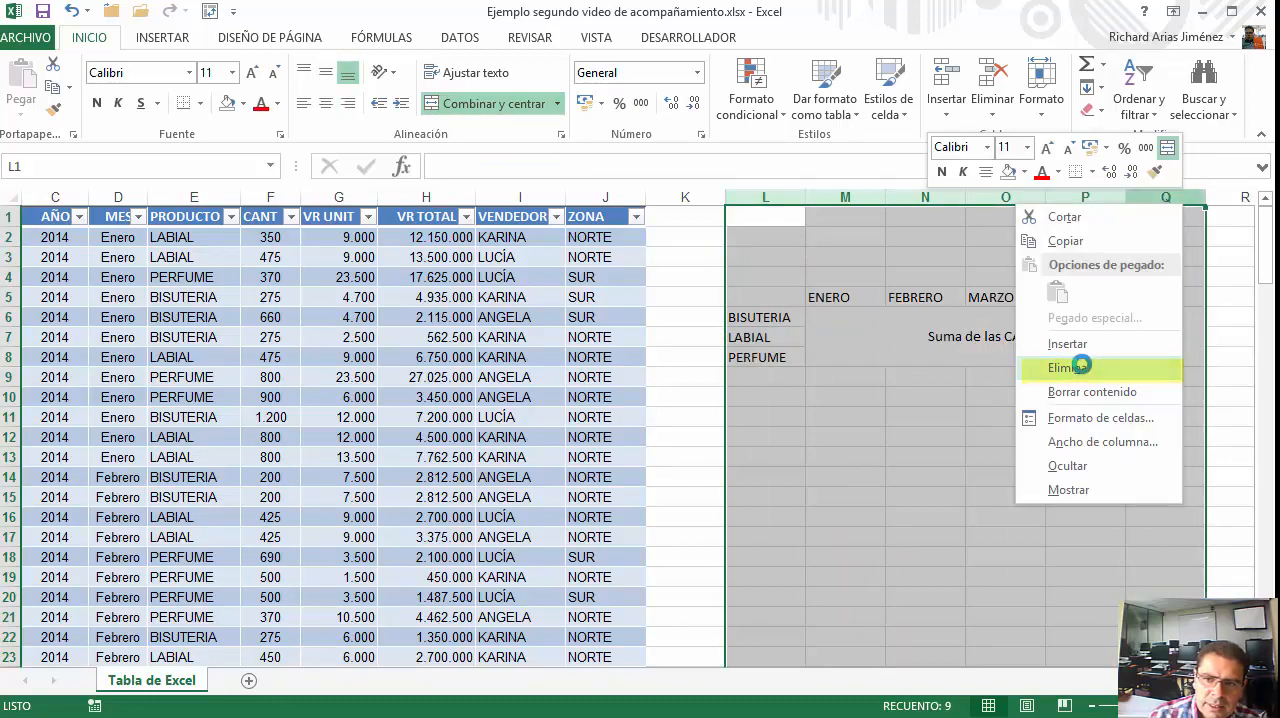
{"action": "left_click", "coordinate": [1081, 366]}
Create a PivotTable on a new worksheet using the sales table Tabla2 as its source
{"action": "left_click", "coordinate": [604, 217]}
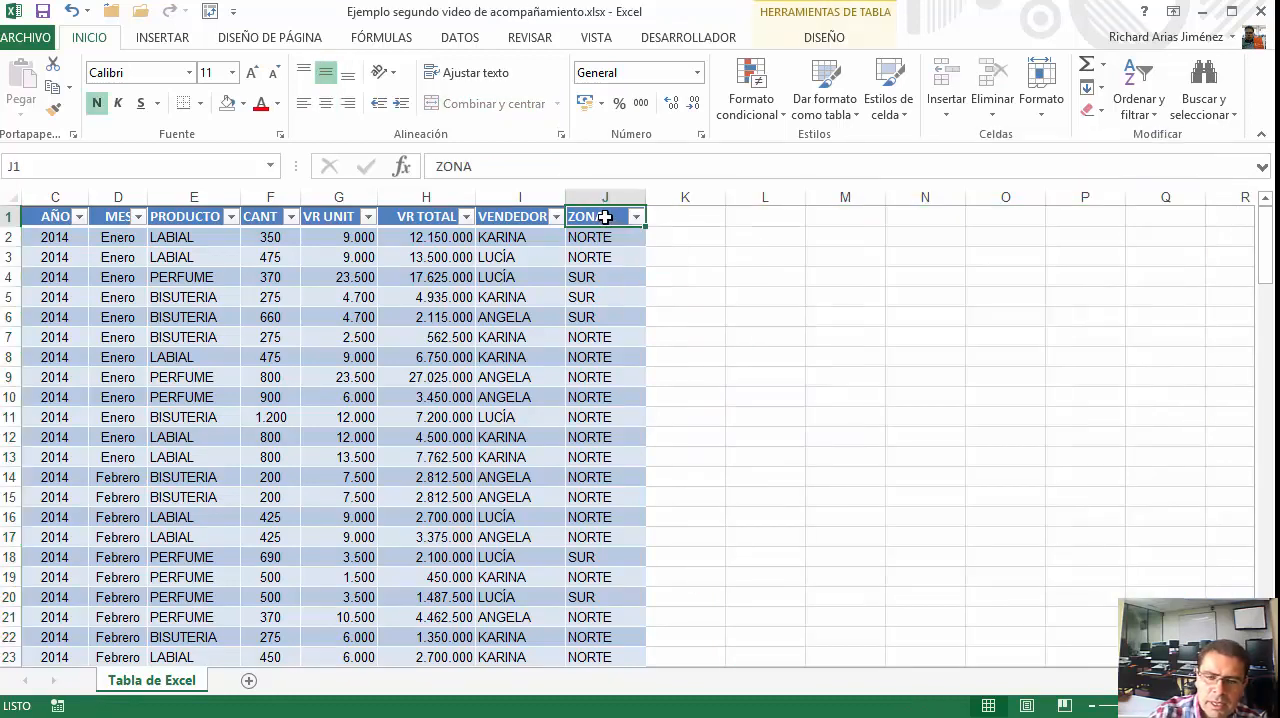
{"action": "key", "text": "ctrl+Home"}
{"action": "left_click", "coordinate": [96, 216]}
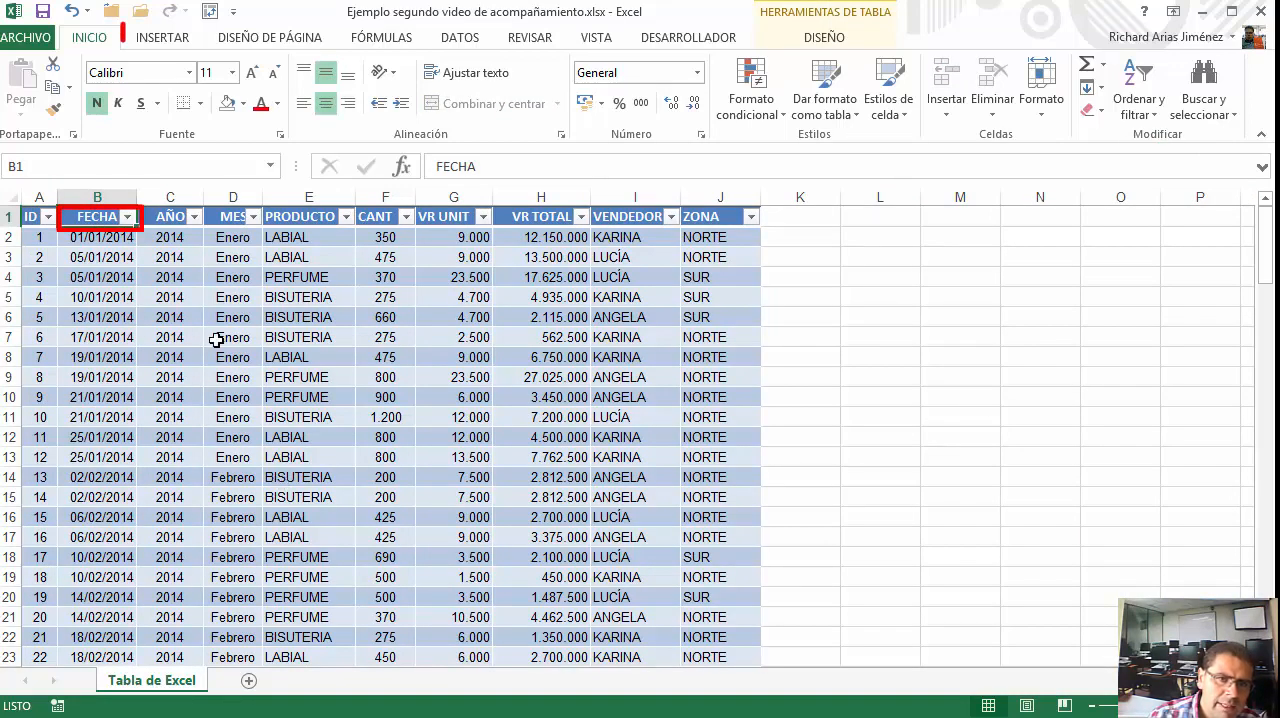
{"action": "left_click", "coordinate": [162, 37]}
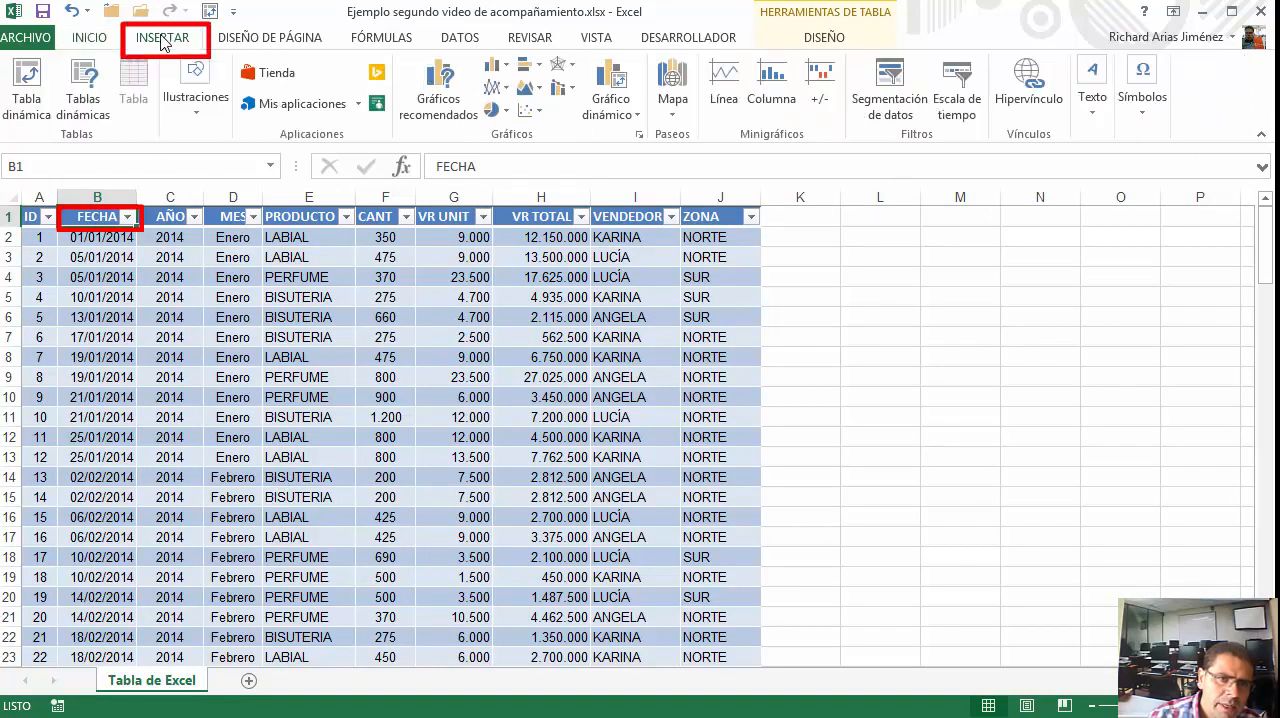
{"action": "left_click", "coordinate": [30, 112]}
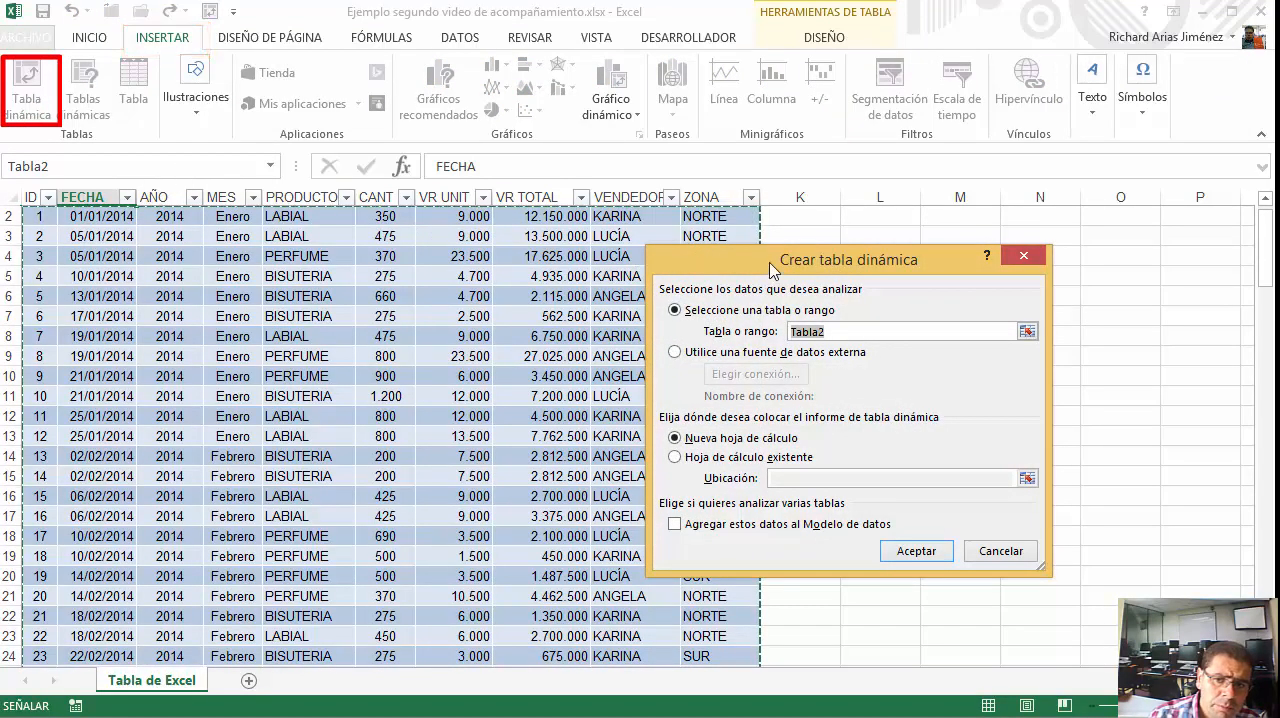
{"action": "left_click_drag", "start_coordinate": [774, 266], "coordinate": [425, 263]}
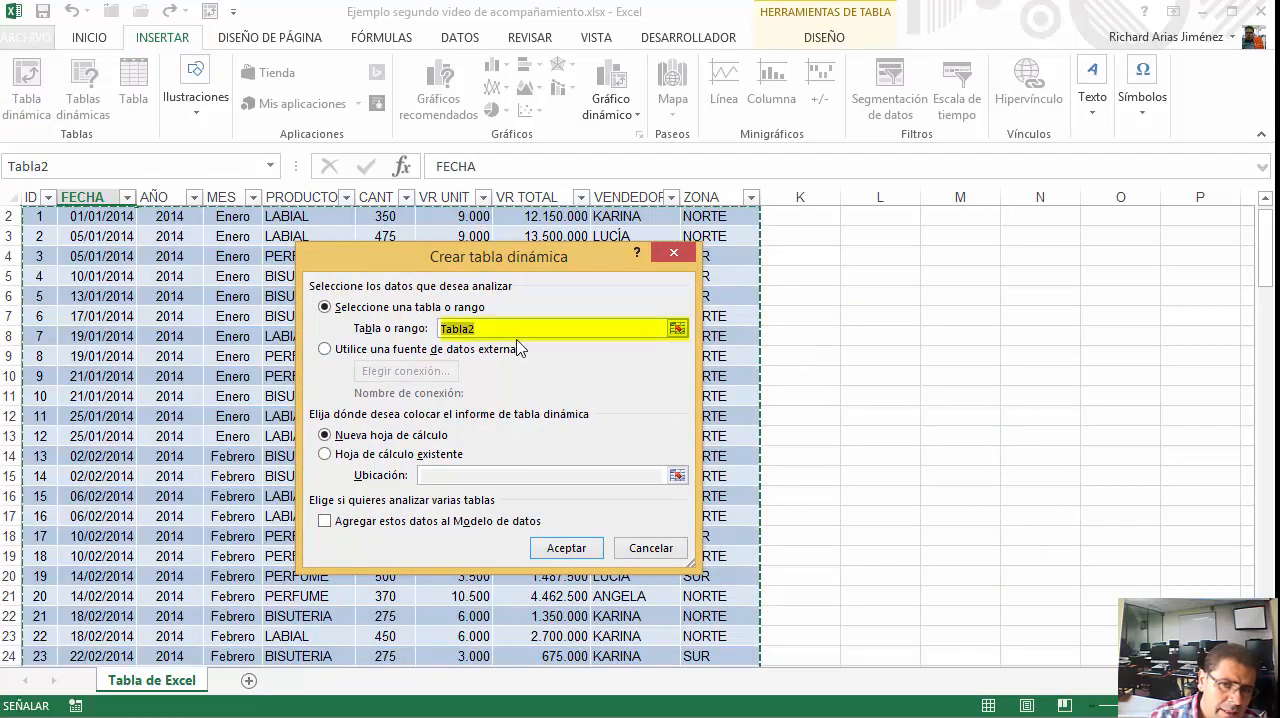
{"action": "left_click", "coordinate": [516, 331]}
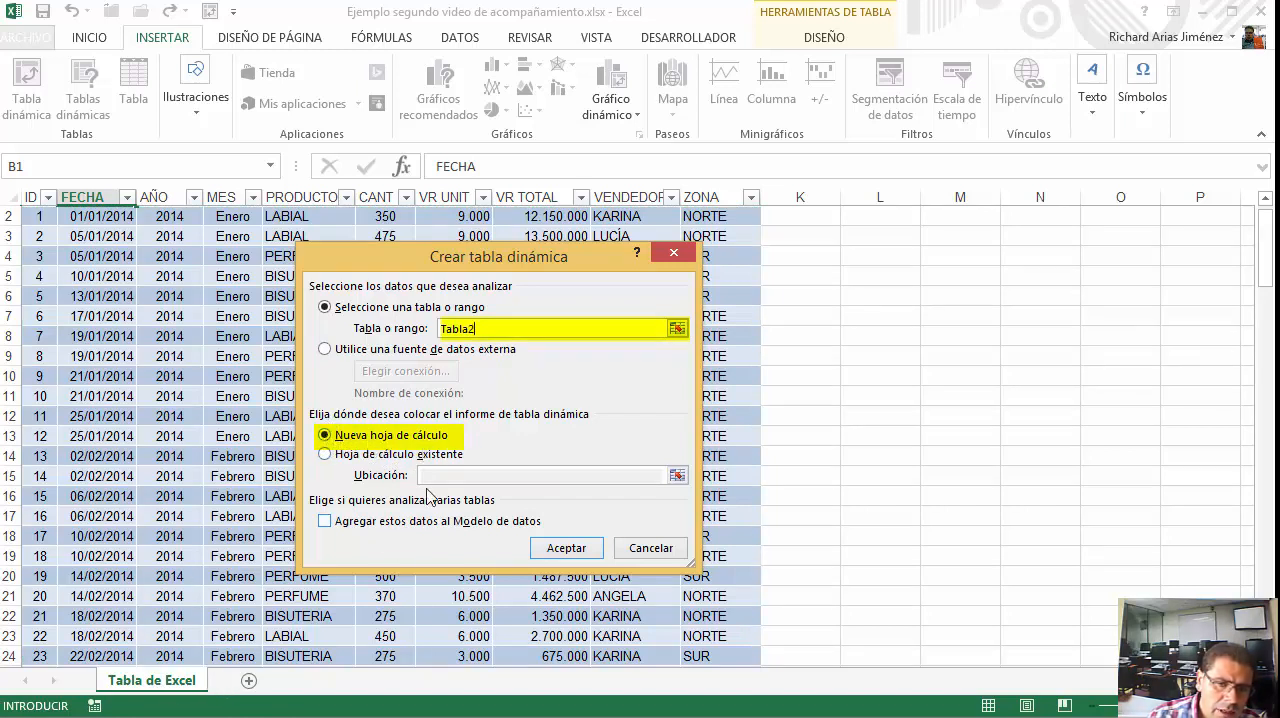
{"action": "left_click", "coordinate": [556, 553]}
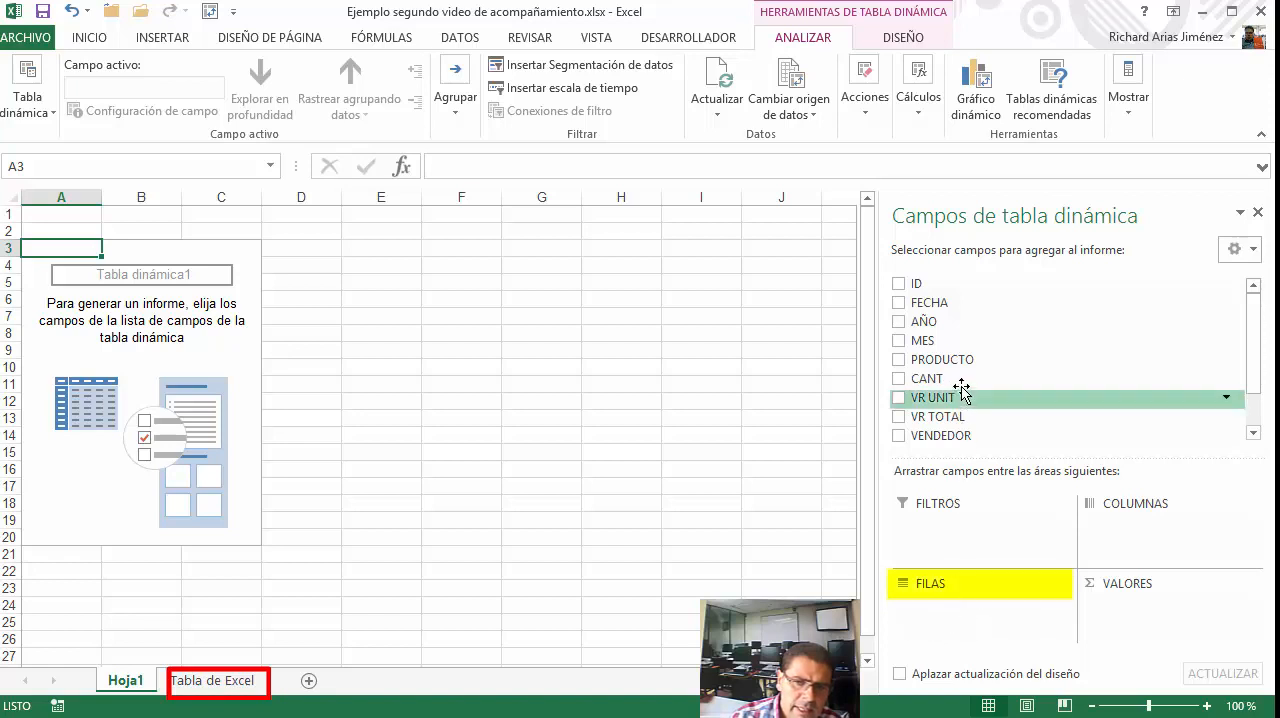
Place the PRODUCTO field in the PivotTable's rows area and check the product labels in column A
{"action": "left_click_drag", "start_coordinate": [960, 362], "coordinate": [965, 626]}
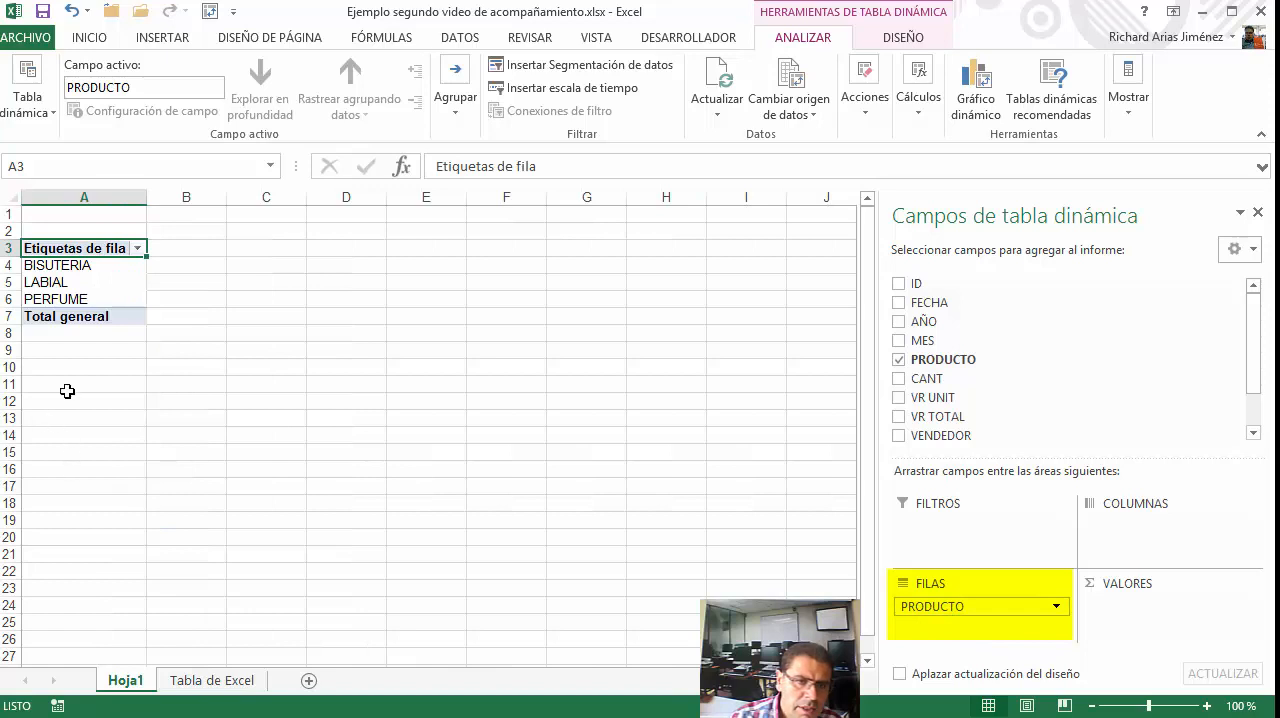
{"action": "left_click", "coordinate": [80, 265]}
{"action": "left_click", "coordinate": [69, 280]}
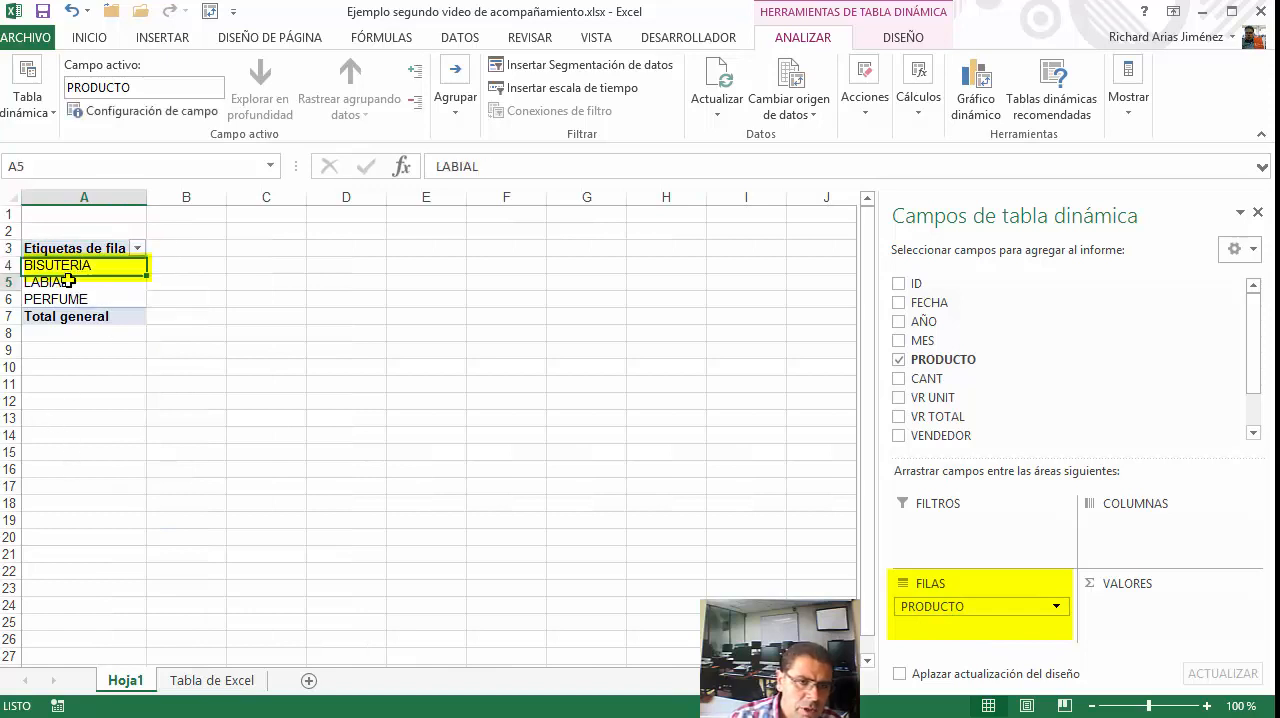
{"action": "left_click", "coordinate": [64, 292]}
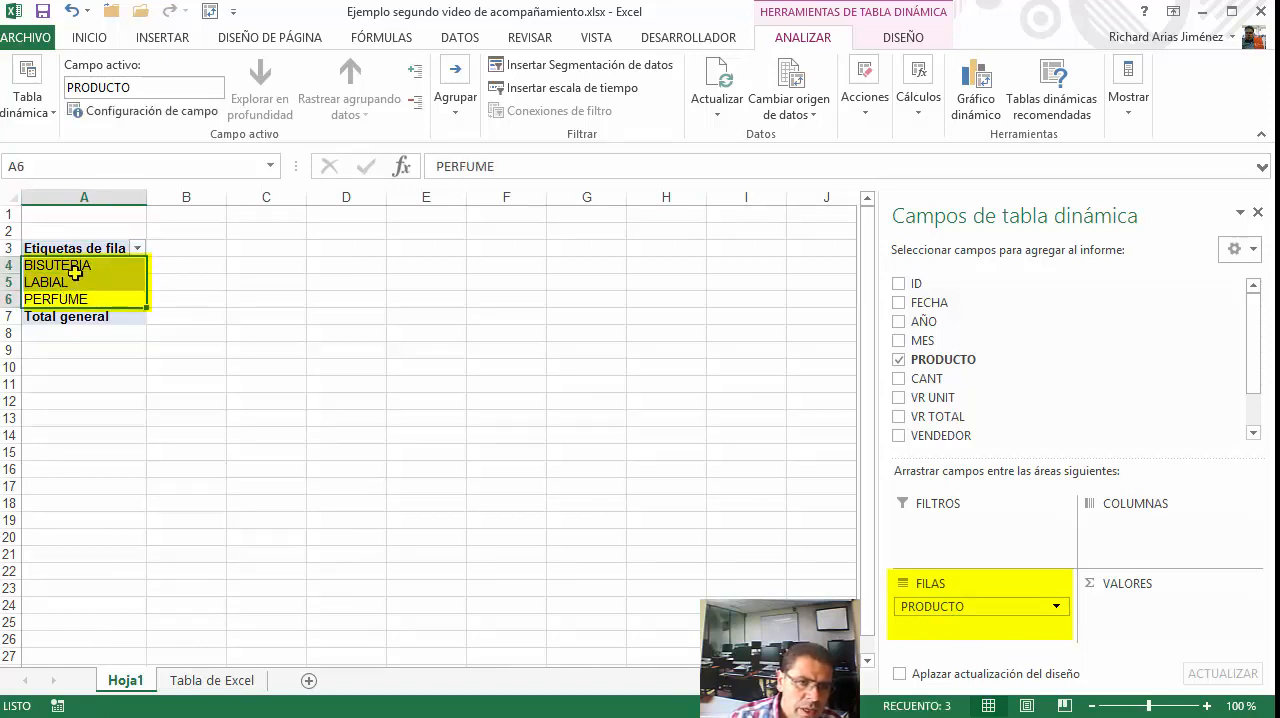
{"action": "left_click", "coordinate": [67, 268]}
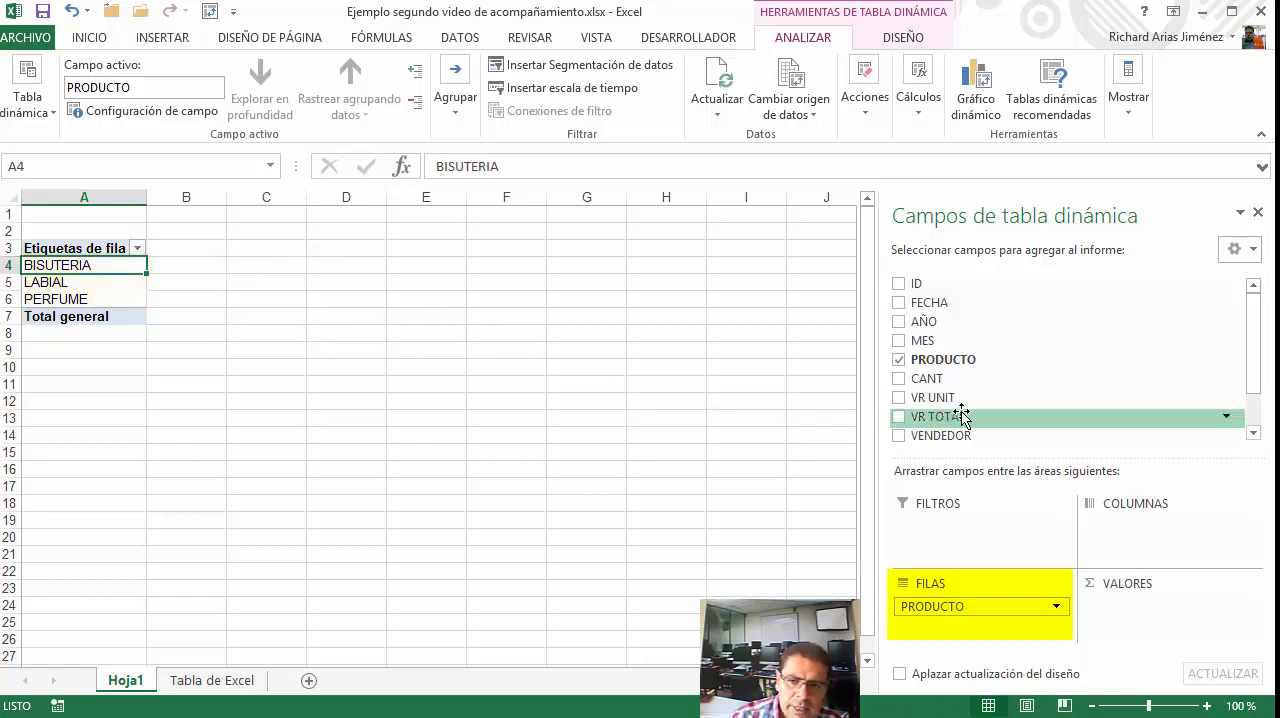
Place the MES field in the PivotTable's columns area and check the month headers in row 4
{"action": "left_click_drag", "start_coordinate": [920, 337], "coordinate": [1150, 545]}
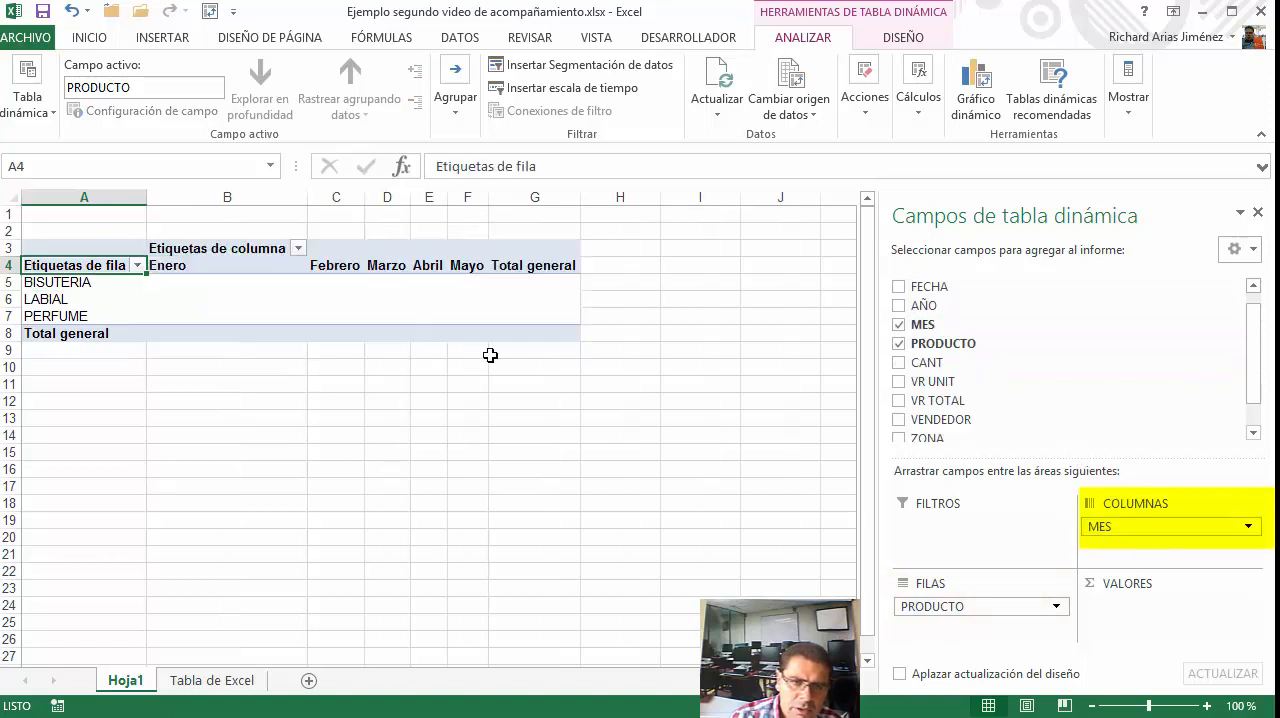
{"action": "left_click", "coordinate": [251, 266]}
{"action": "left_click", "coordinate": [335, 268]}
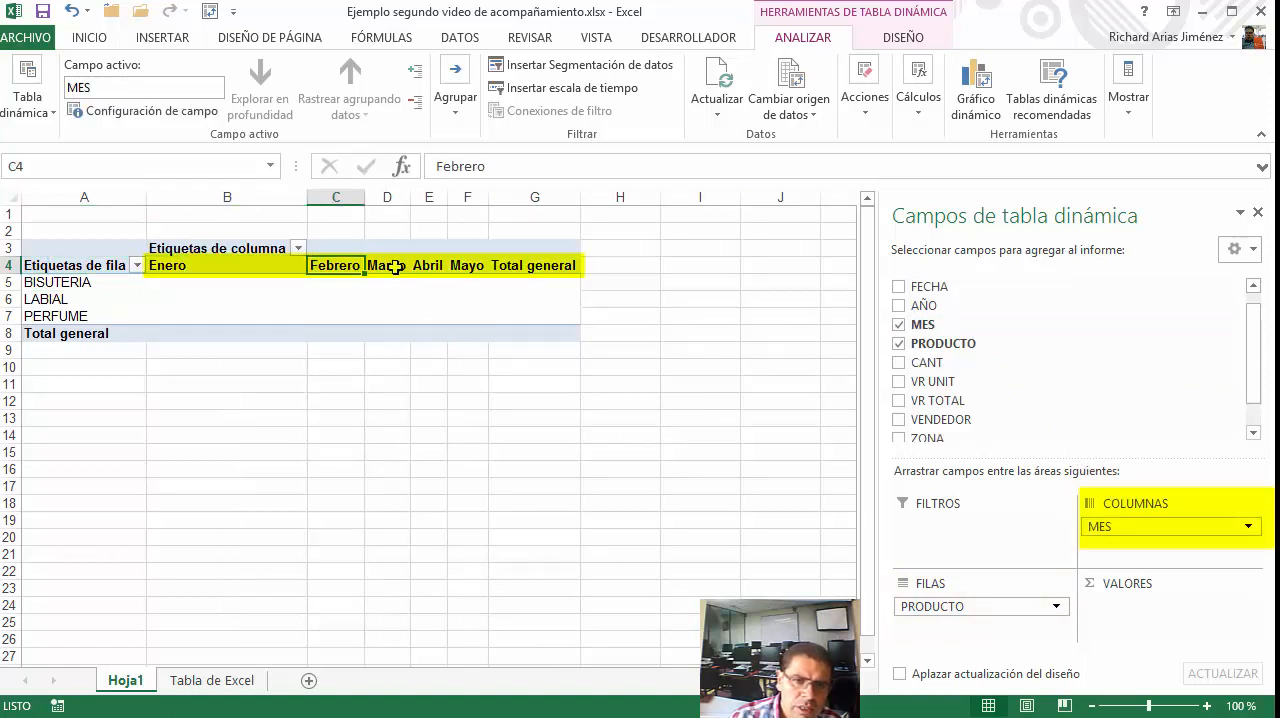
{"action": "left_click", "coordinate": [388, 268]}
{"action": "left_click", "coordinate": [436, 268]}
{"action": "left_click", "coordinate": [472, 265]}
{"action": "left_click", "coordinate": [528, 258]}
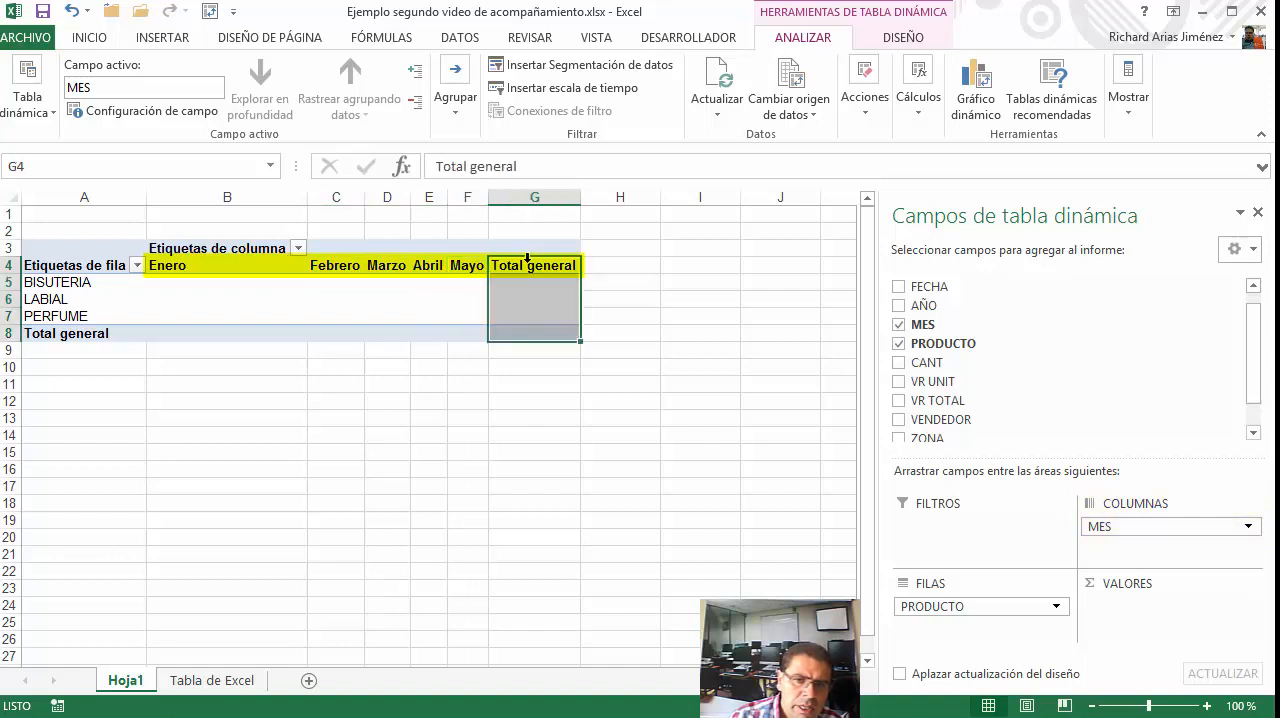
Examine the PivotTable's Total general row and column and how the row and column label captions relate to products and months
{"action": "left_click", "coordinate": [28, 333]}
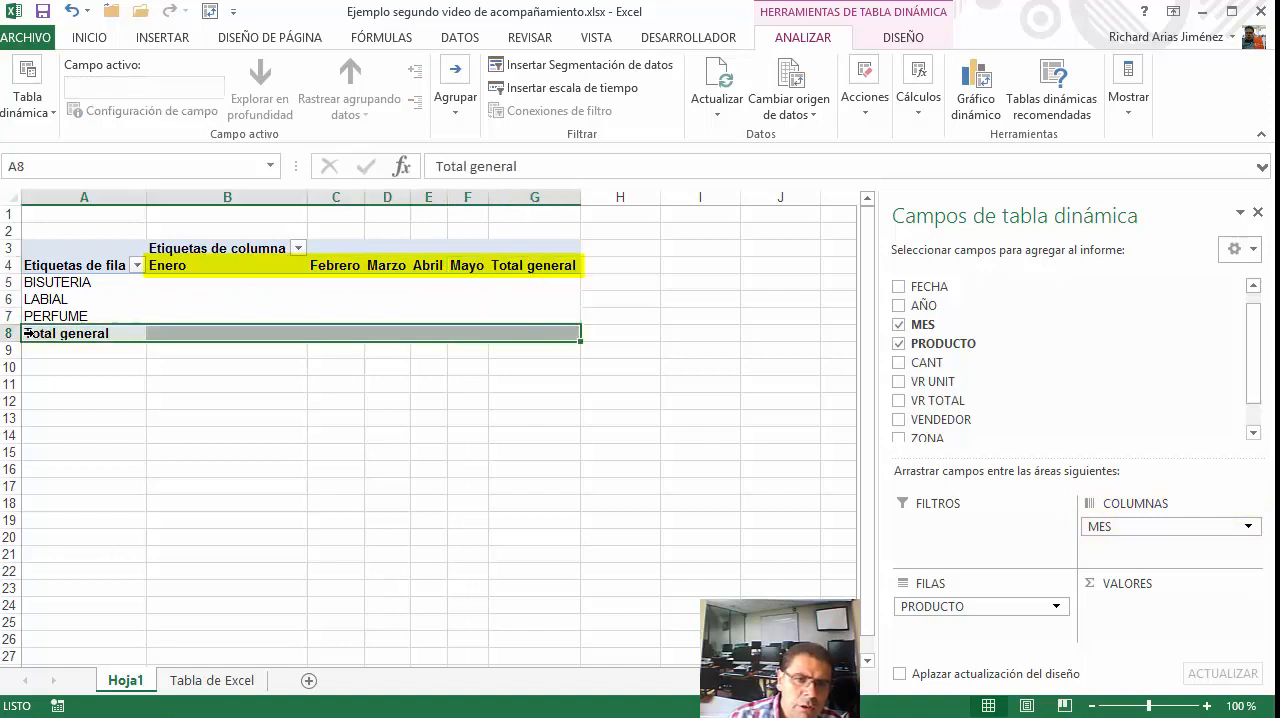
{"action": "left_click", "coordinate": [533, 256]}
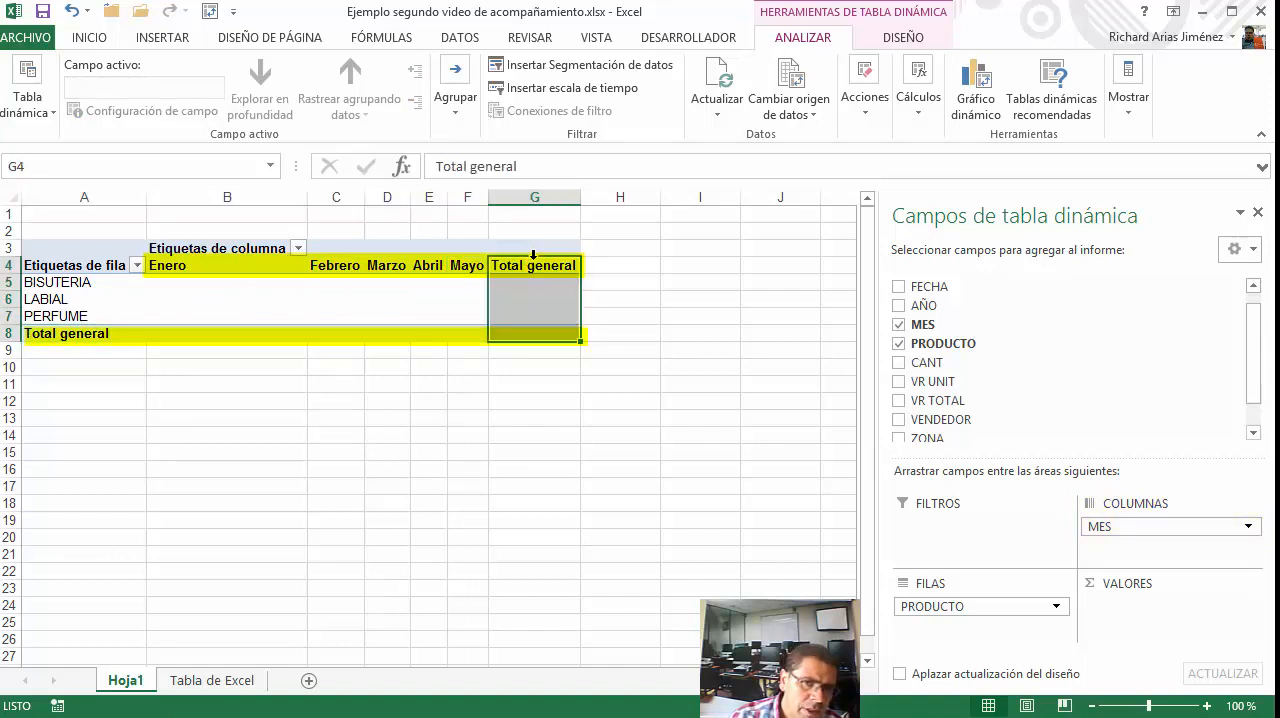
{"action": "left_click", "coordinate": [224, 250]}
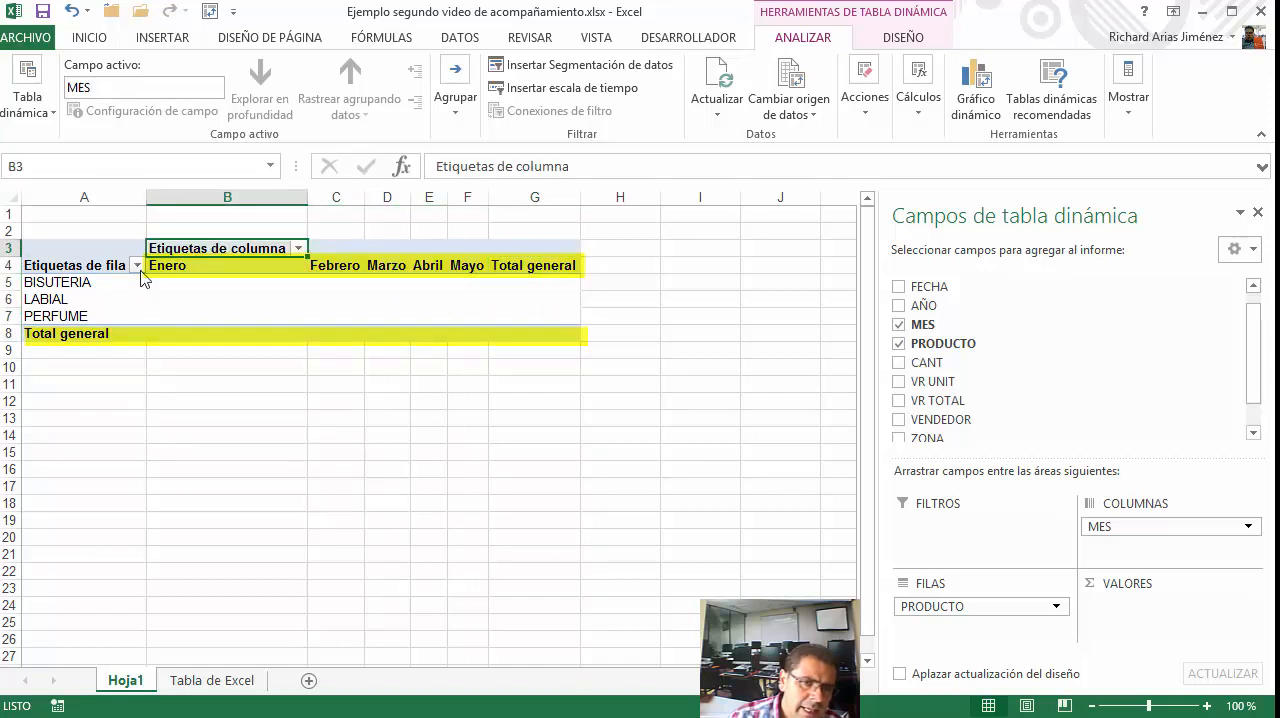
{"action": "left_click", "coordinate": [143, 269]}
{"action": "left_click", "coordinate": [100, 266]}
{"action": "left_click", "coordinate": [156, 252]}
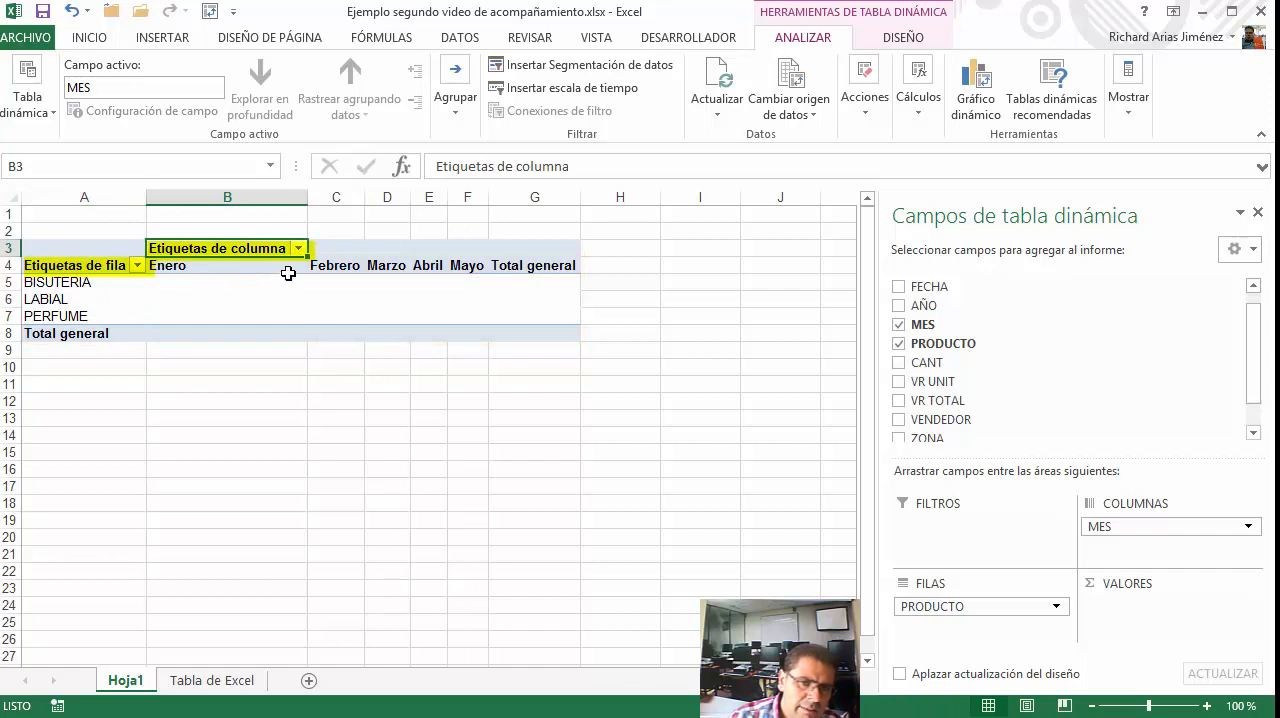
{"action": "left_click", "coordinate": [180, 266]}
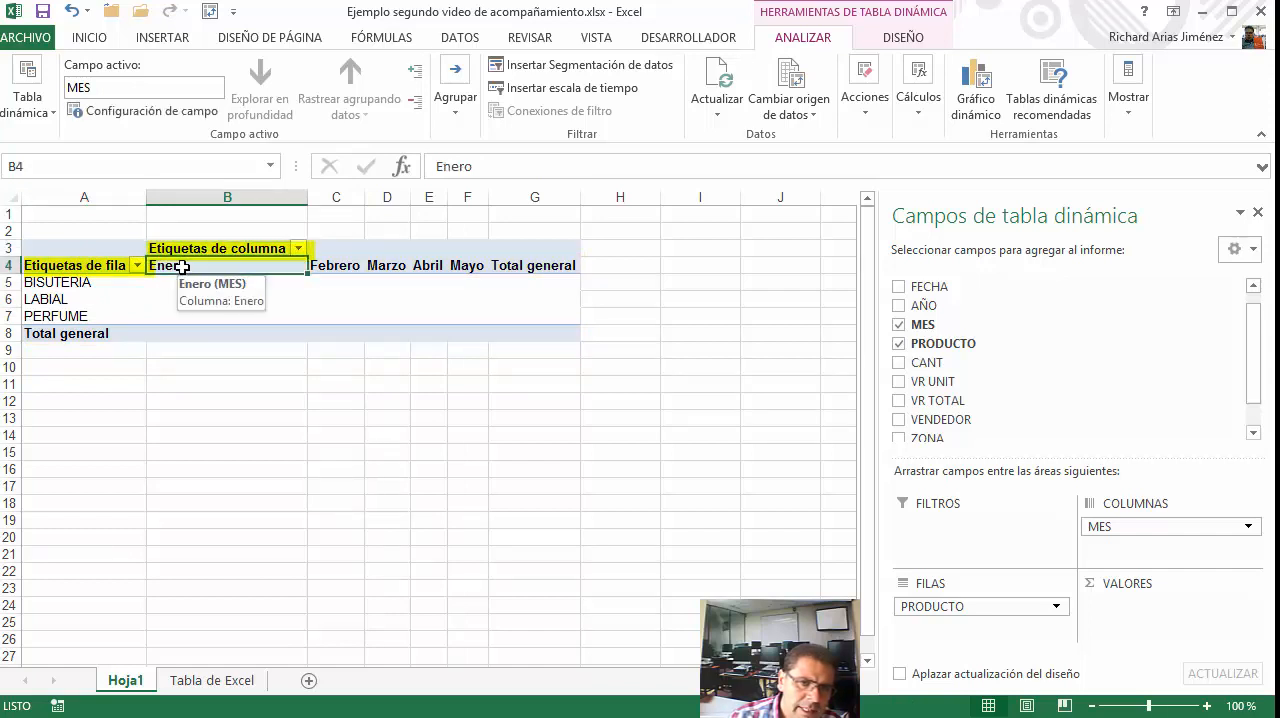
{"action": "left_click", "coordinate": [346, 268]}
{"action": "left_click", "coordinate": [188, 249]}
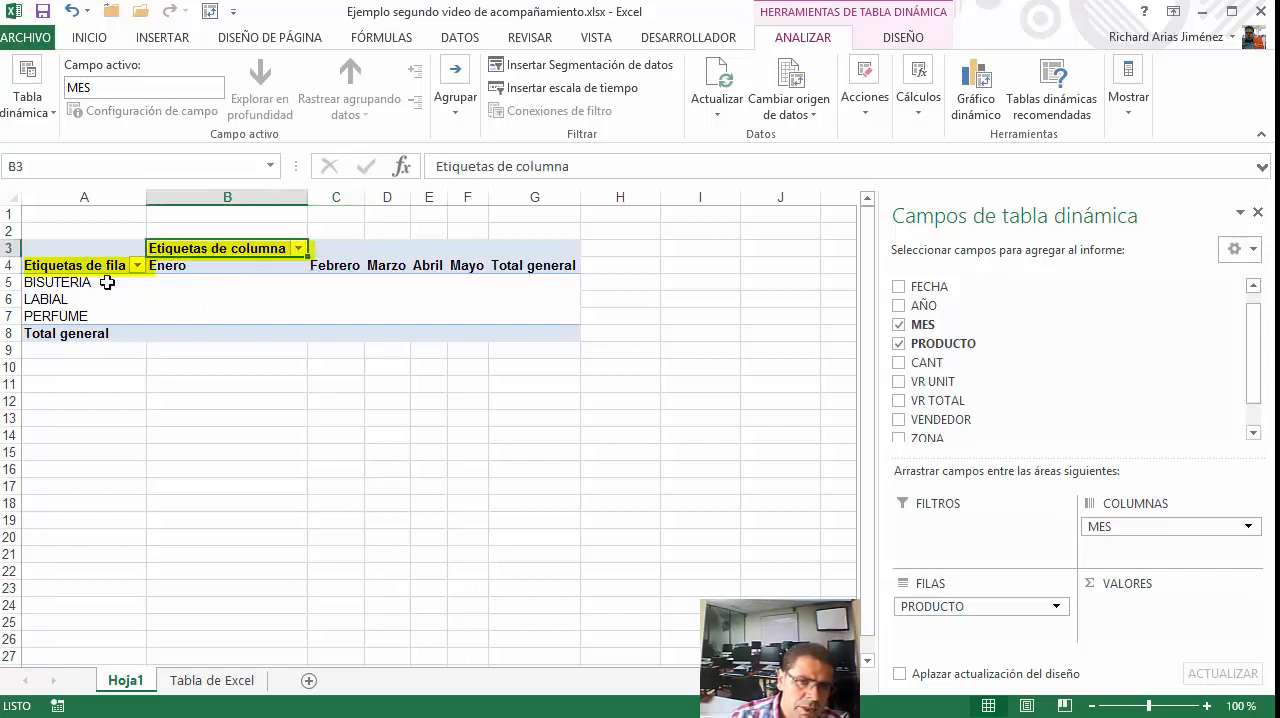
{"action": "left_click", "coordinate": [428, 265]}
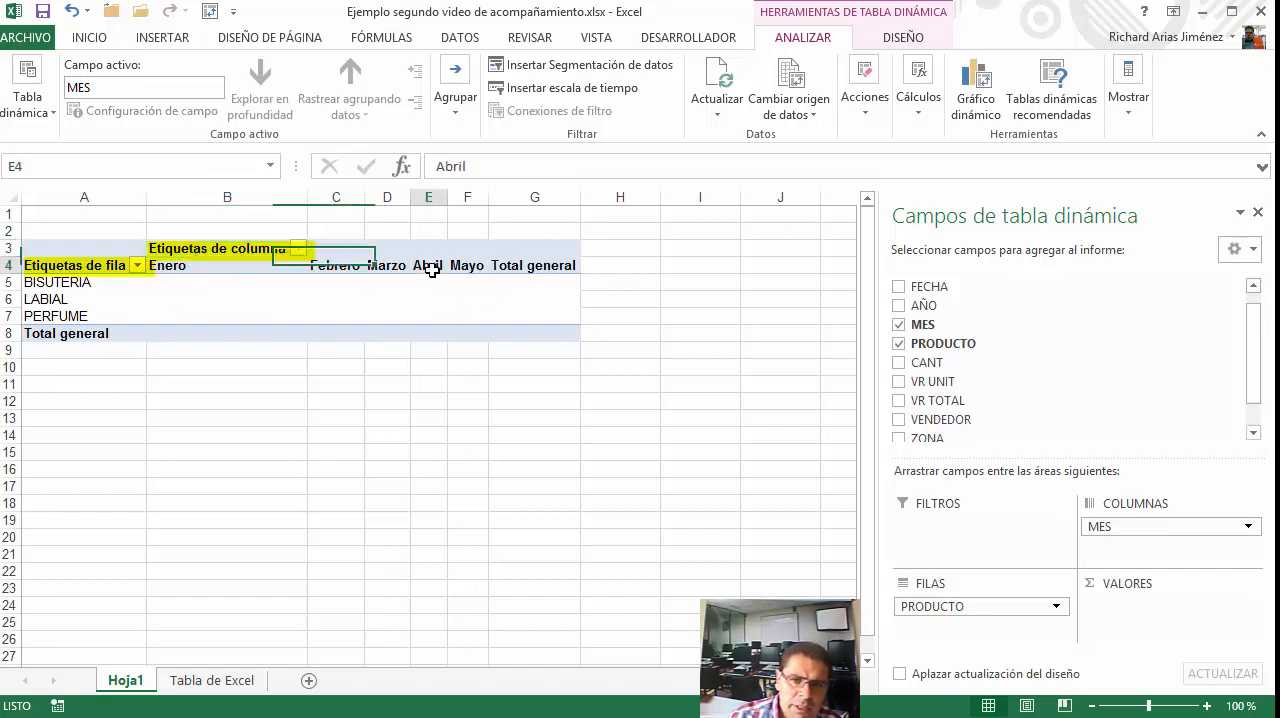
{"action": "left_click", "coordinate": [92, 265]}
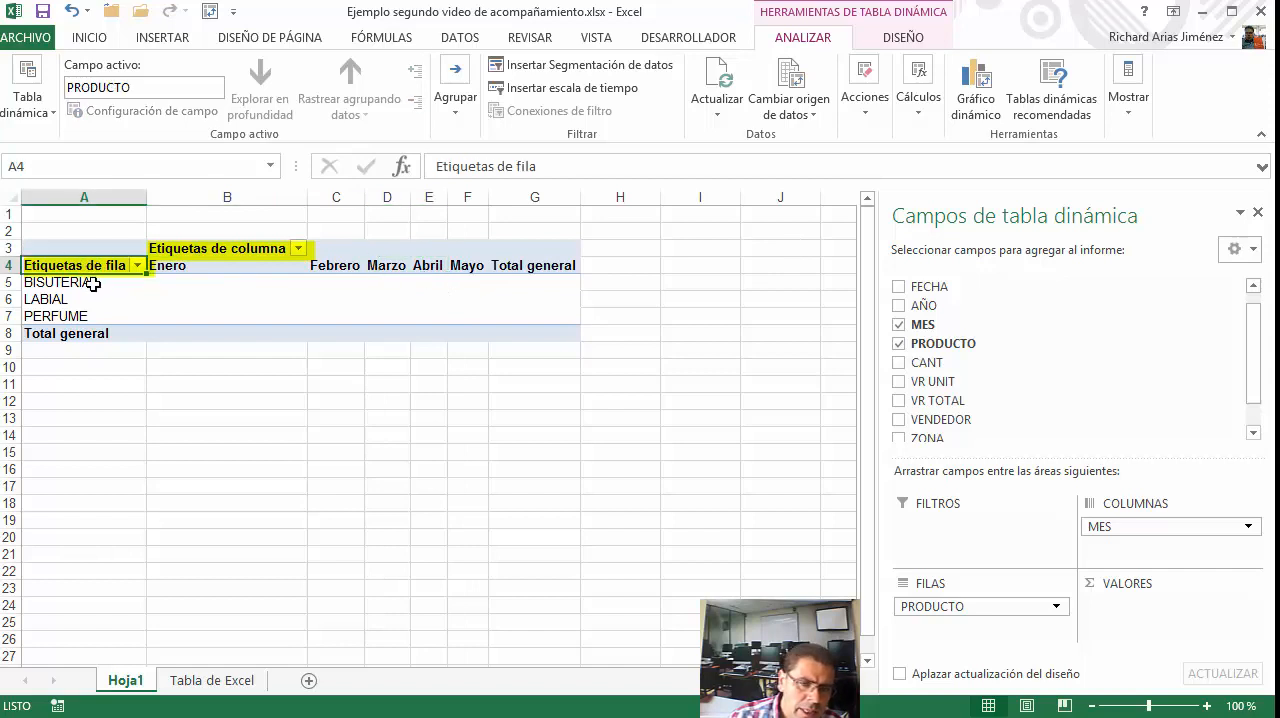
{"action": "left_click", "coordinate": [92, 282]}
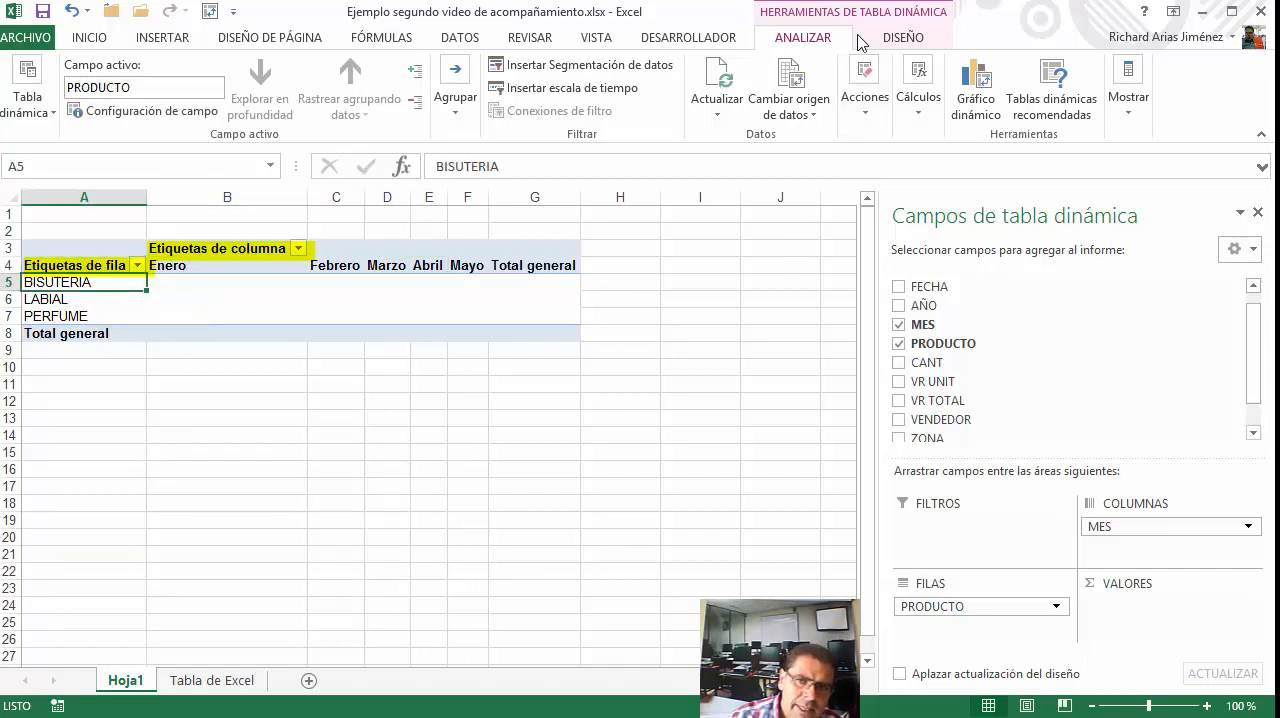
Compare the PivotTable's analysis and design tools, and check their availability with the empty cell B12 outside the report selected
{"action": "left_click", "coordinate": [895, 40]}
{"action": "left_click", "coordinate": [828, 40]}
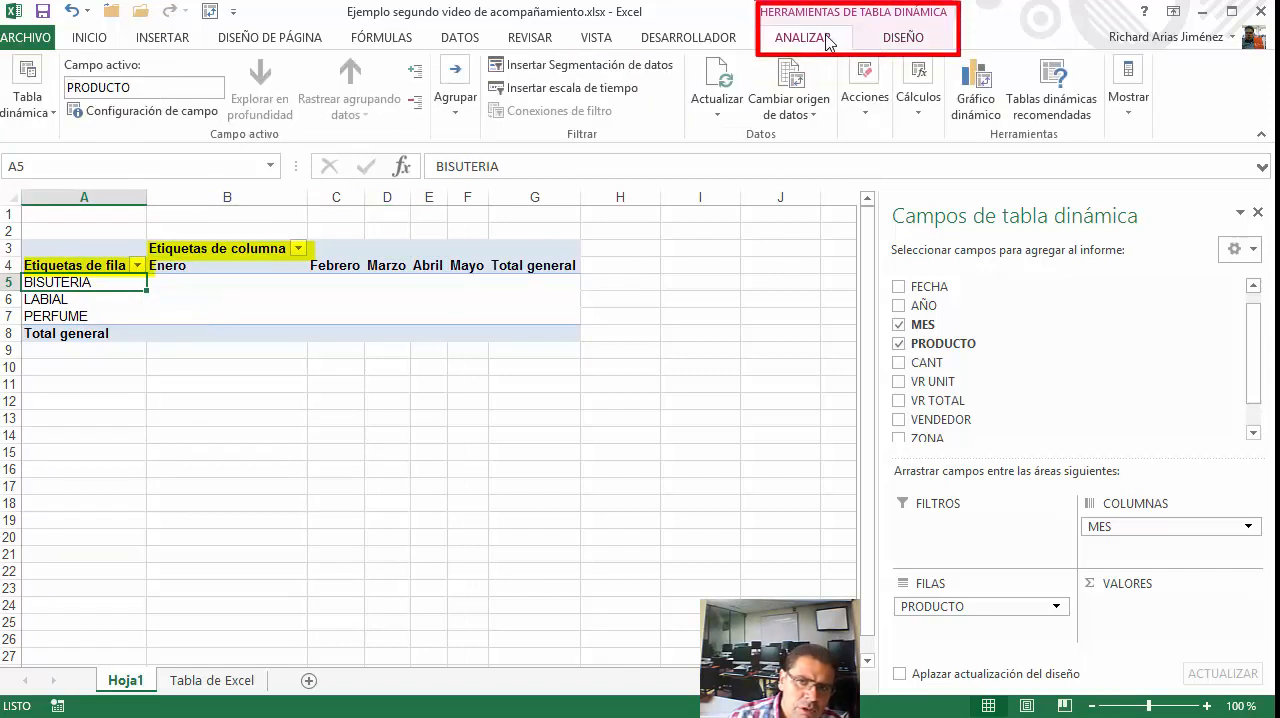
{"action": "left_click", "coordinate": [886, 40]}
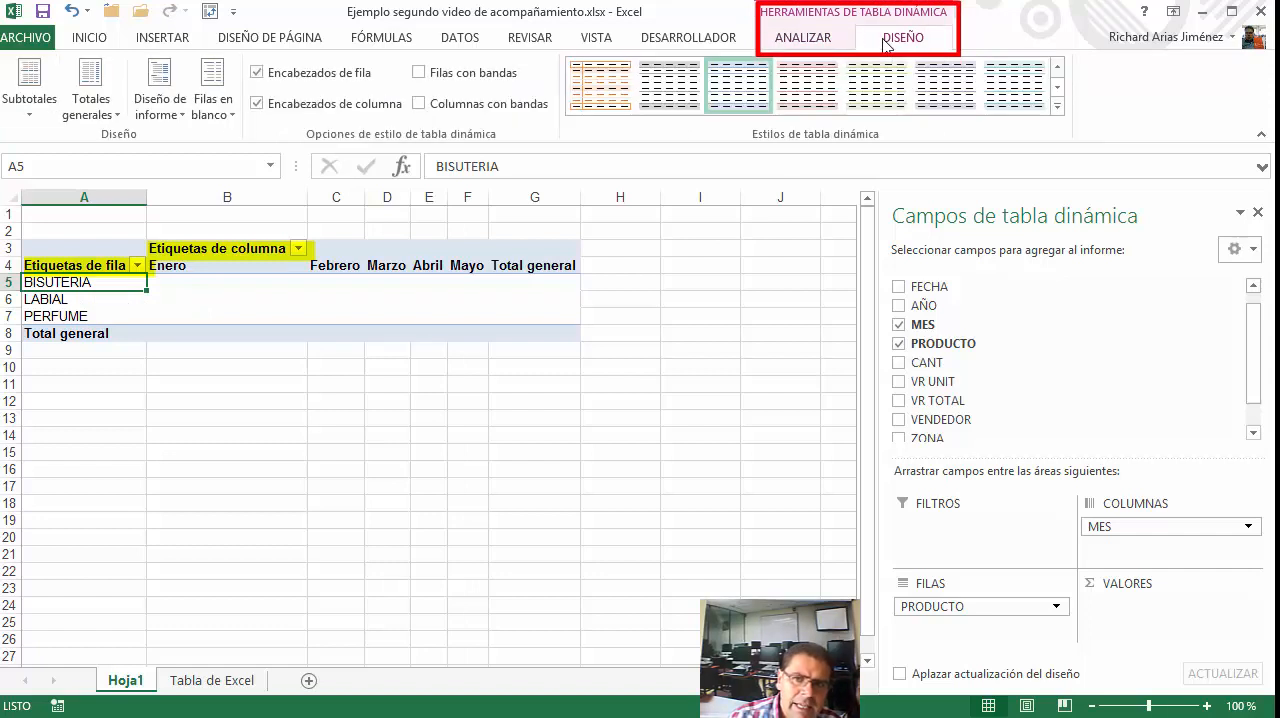
{"action": "left_click", "coordinate": [828, 40]}
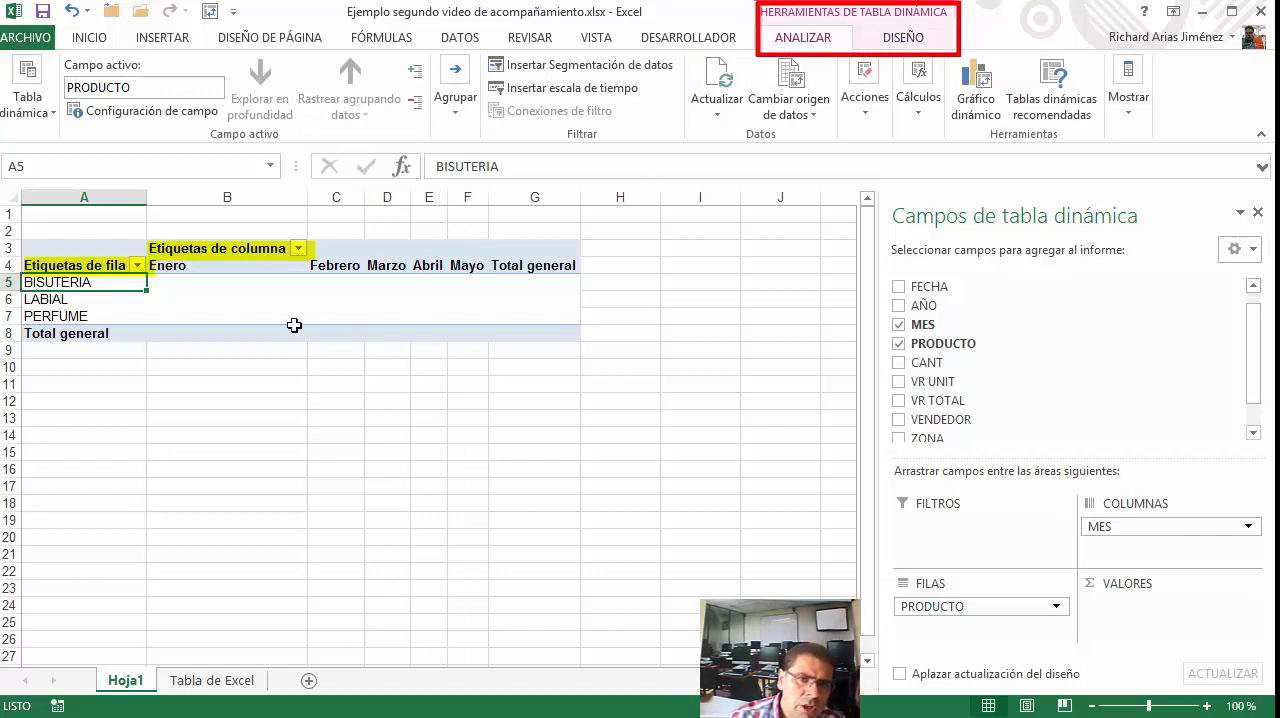
{"action": "left_click", "coordinate": [872, 44]}
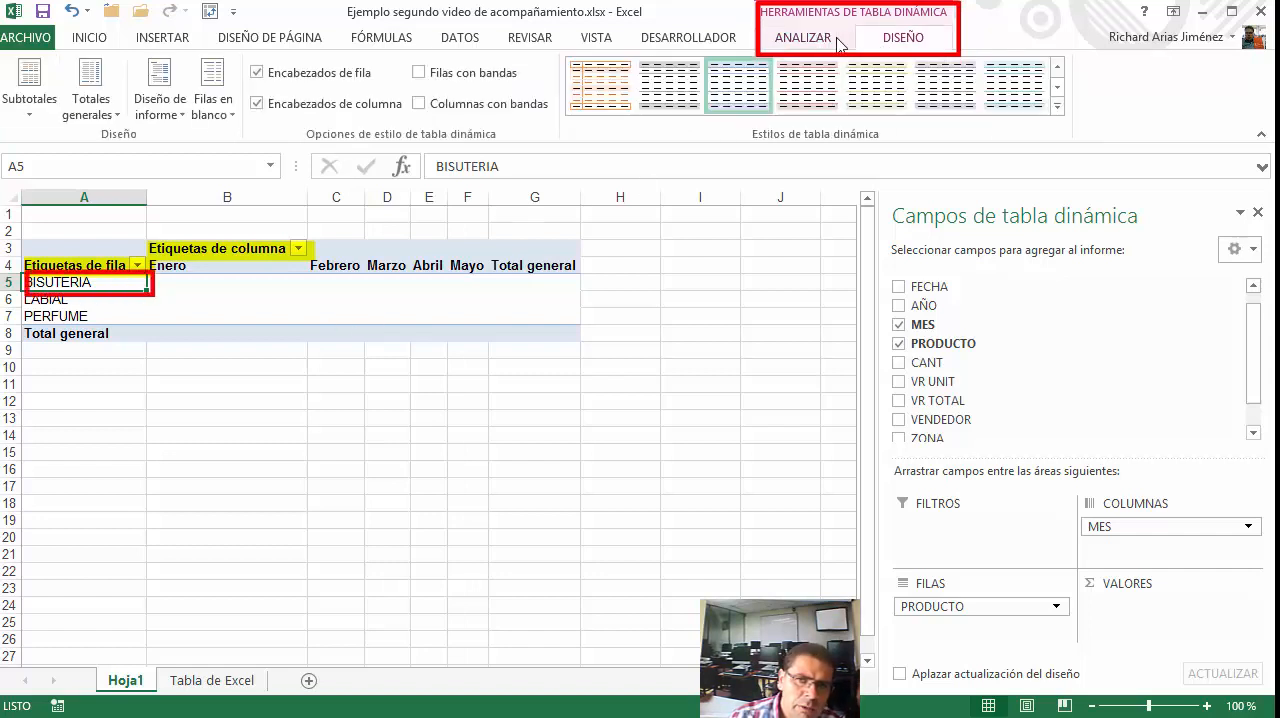
{"action": "left_click", "coordinate": [813, 44]}
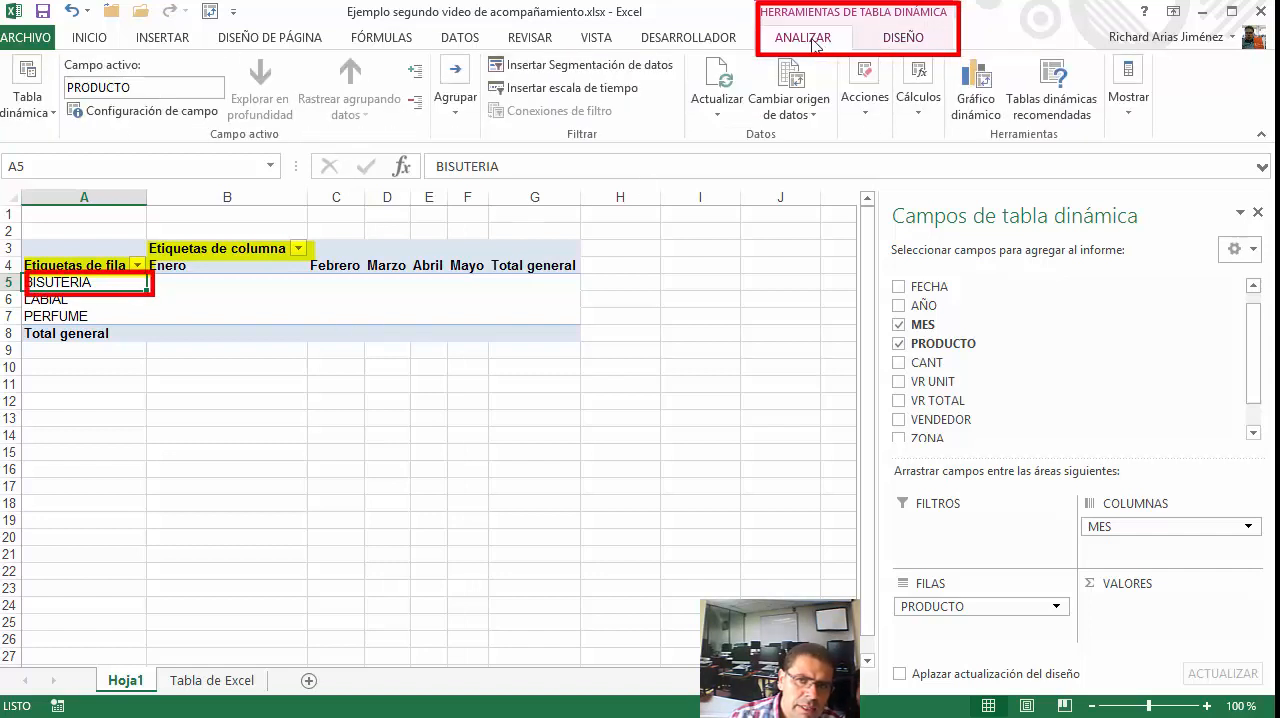
{"action": "left_click", "coordinate": [295, 396]}
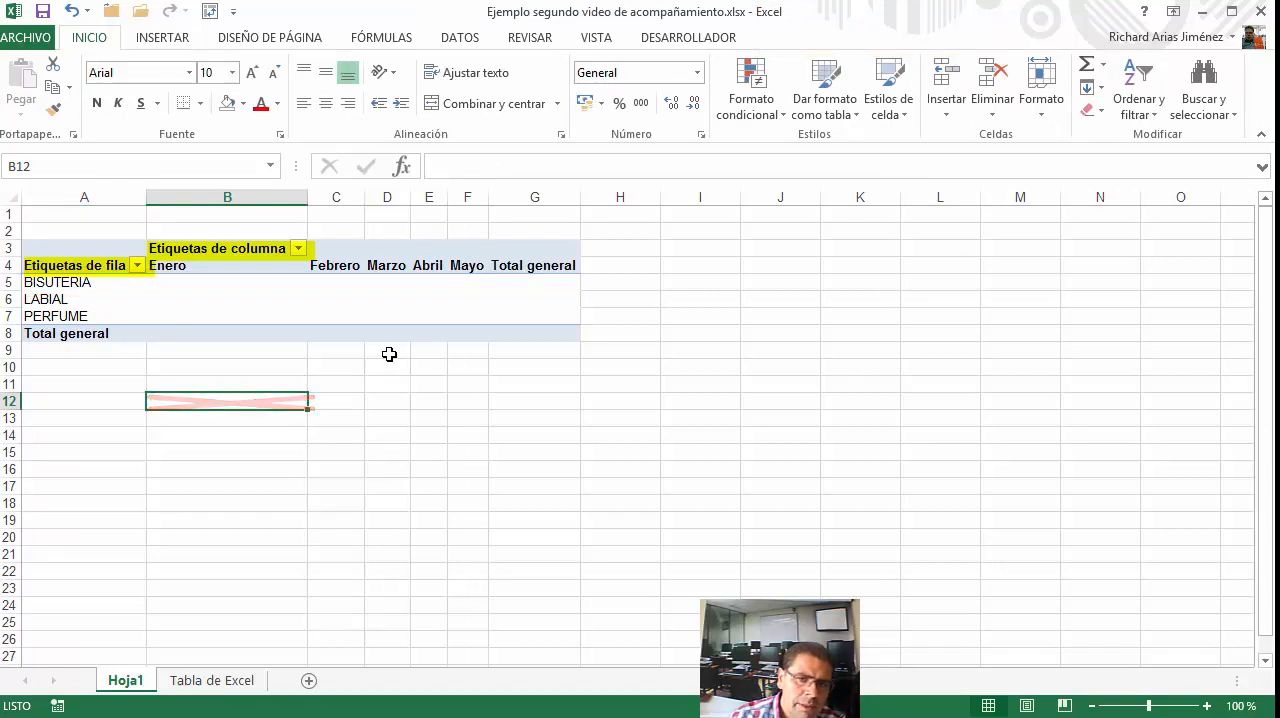
Hide the PivotTable's field headers for rows and columns
{"action": "left_click", "coordinate": [103, 302]}
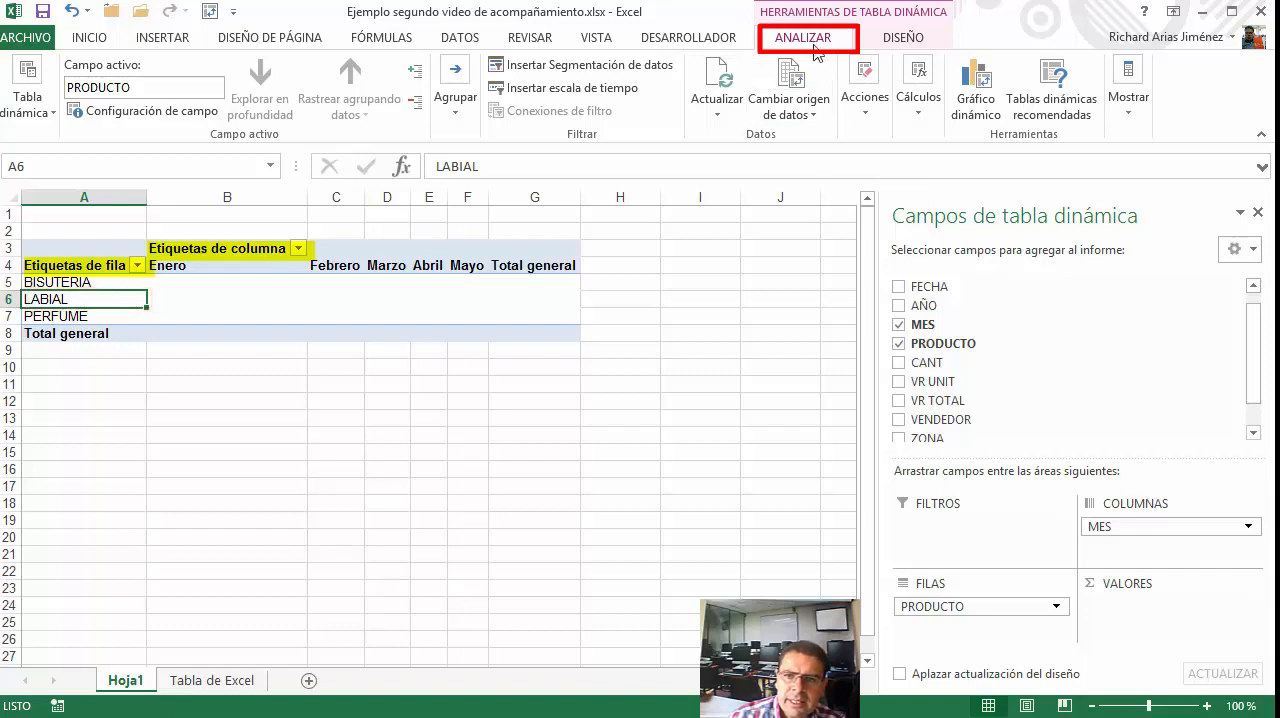
{"action": "left_click", "coordinate": [1146, 125]}
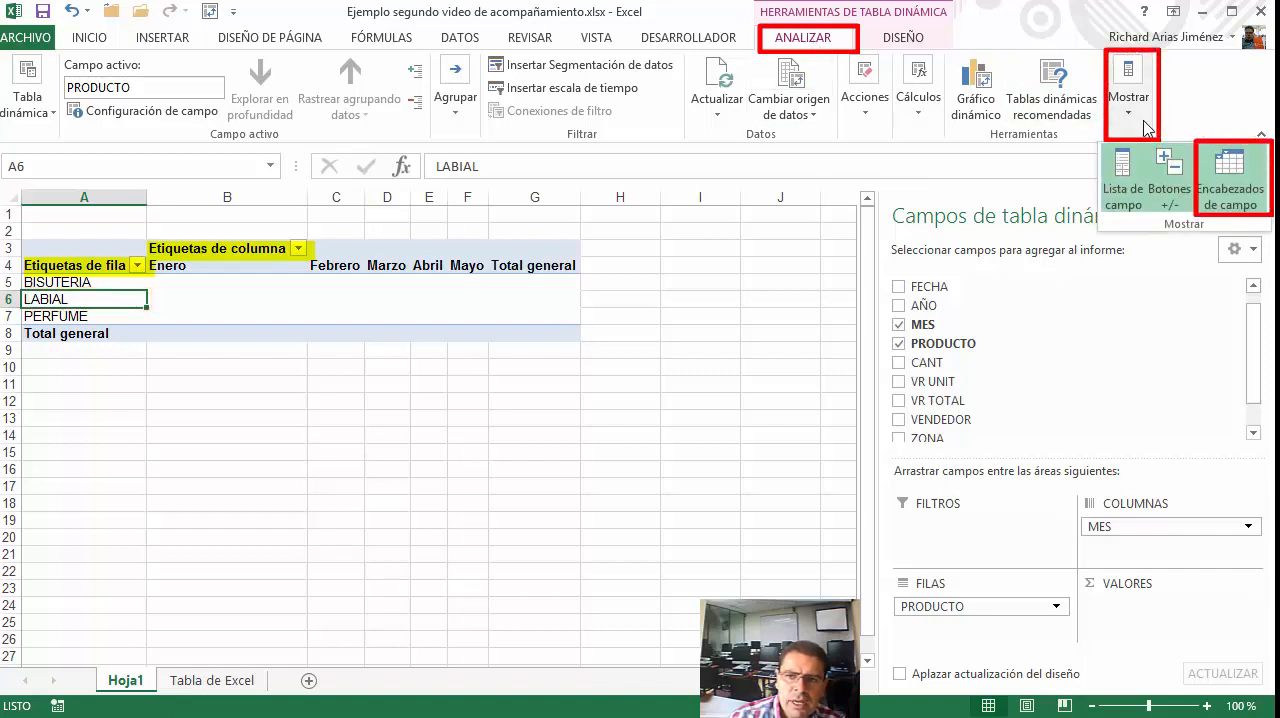
{"action": "left_click", "coordinate": [1232, 204]}
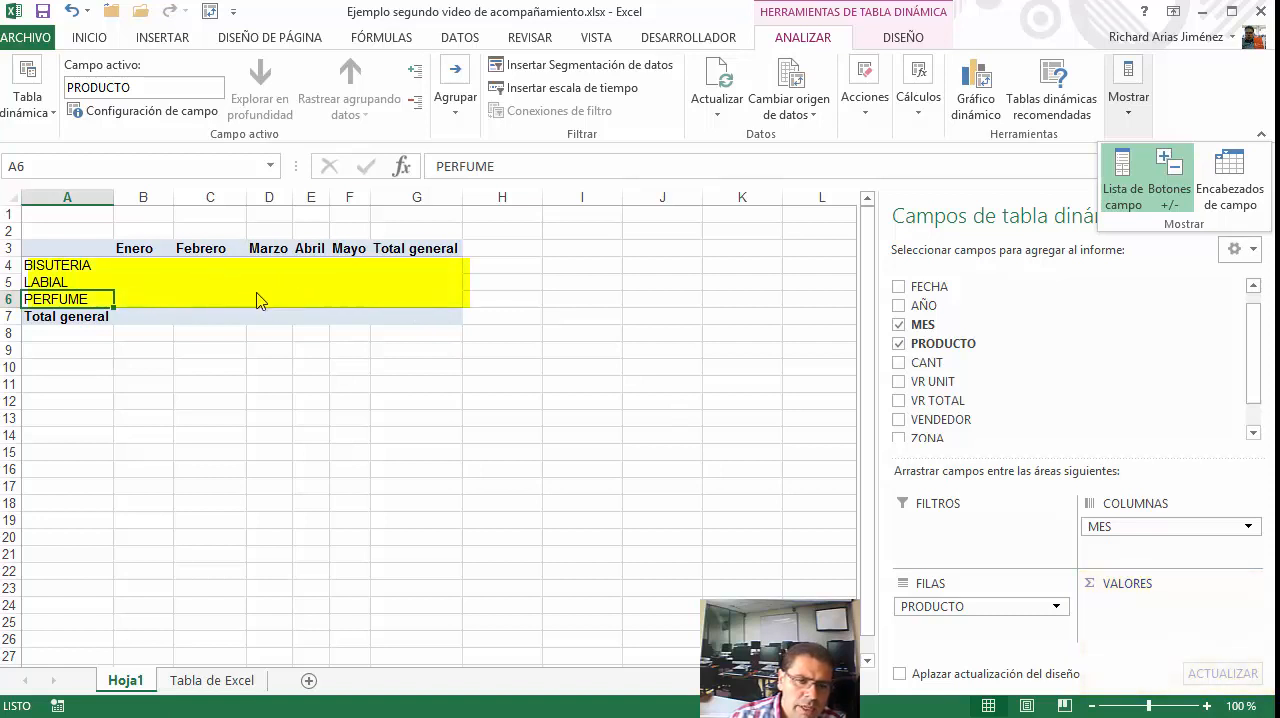
Place the CANT field in the PivotTable's values area as a sum and select the BISUTERIA row label
{"action": "left_click", "coordinate": [936, 367]}
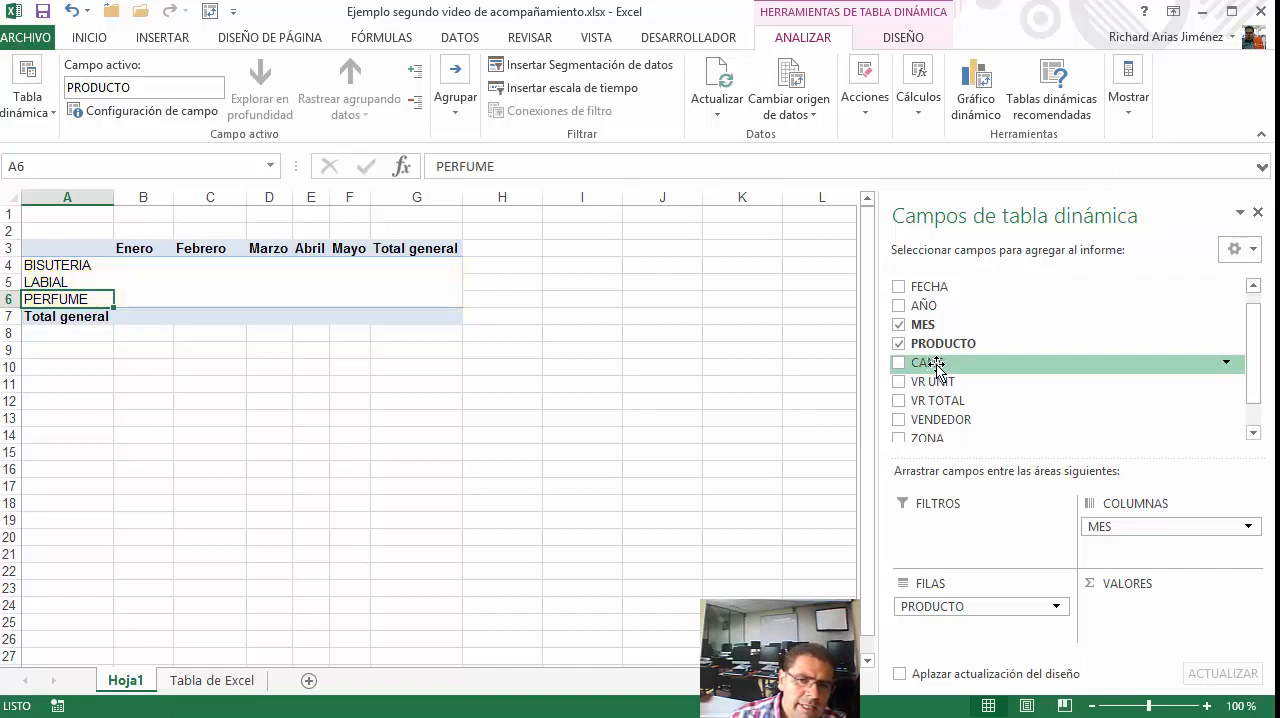
{"action": "left_click_drag", "start_coordinate": [938, 368], "coordinate": [1142, 638]}
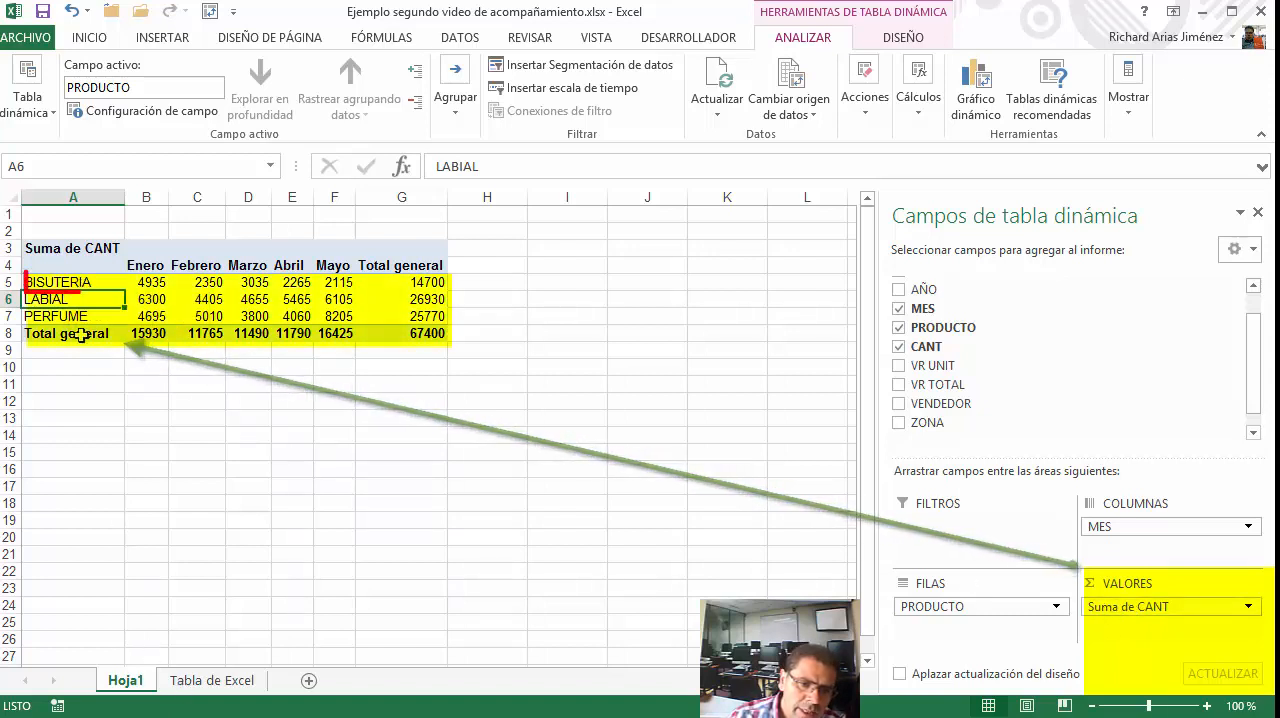
{"action": "left_click", "coordinate": [72, 283]}
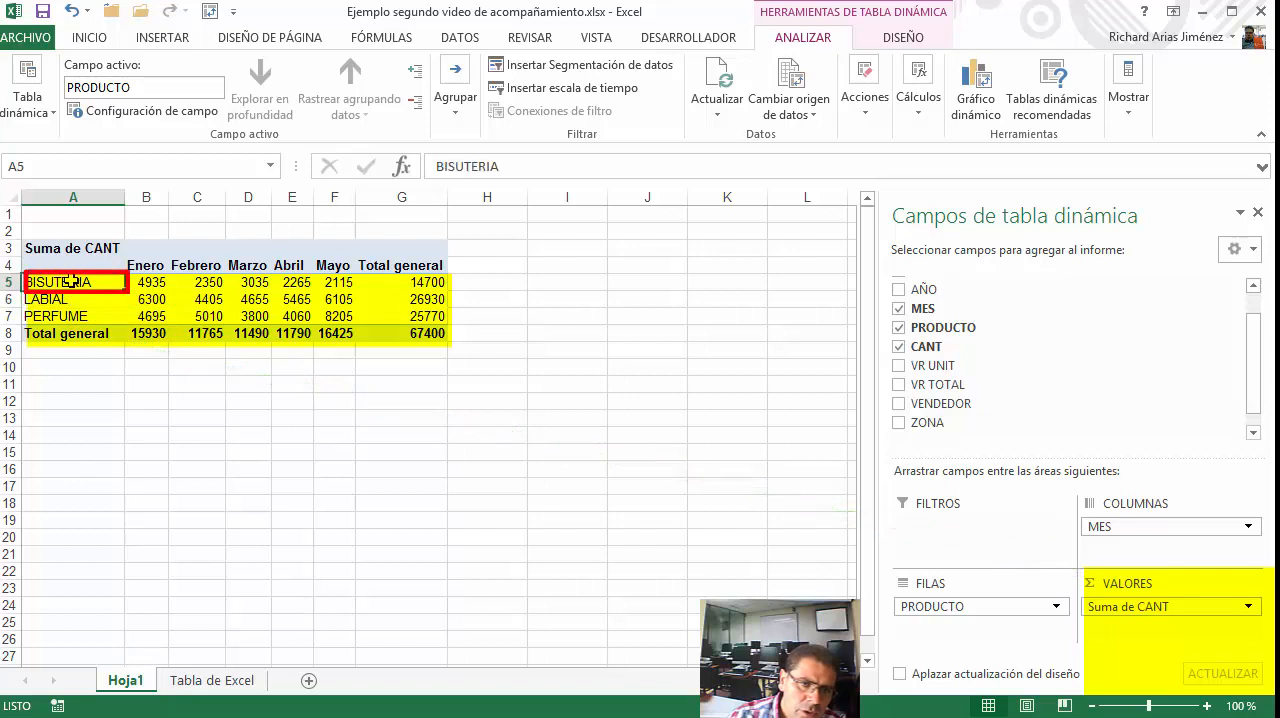
Examine how the BISUTERIA and LABIAL rows intersect with Enero, and check the source data on the Tabla de Excel sheet
{"action": "left_click", "coordinate": [148, 268]}
{"action": "left_click", "coordinate": [107, 282]}
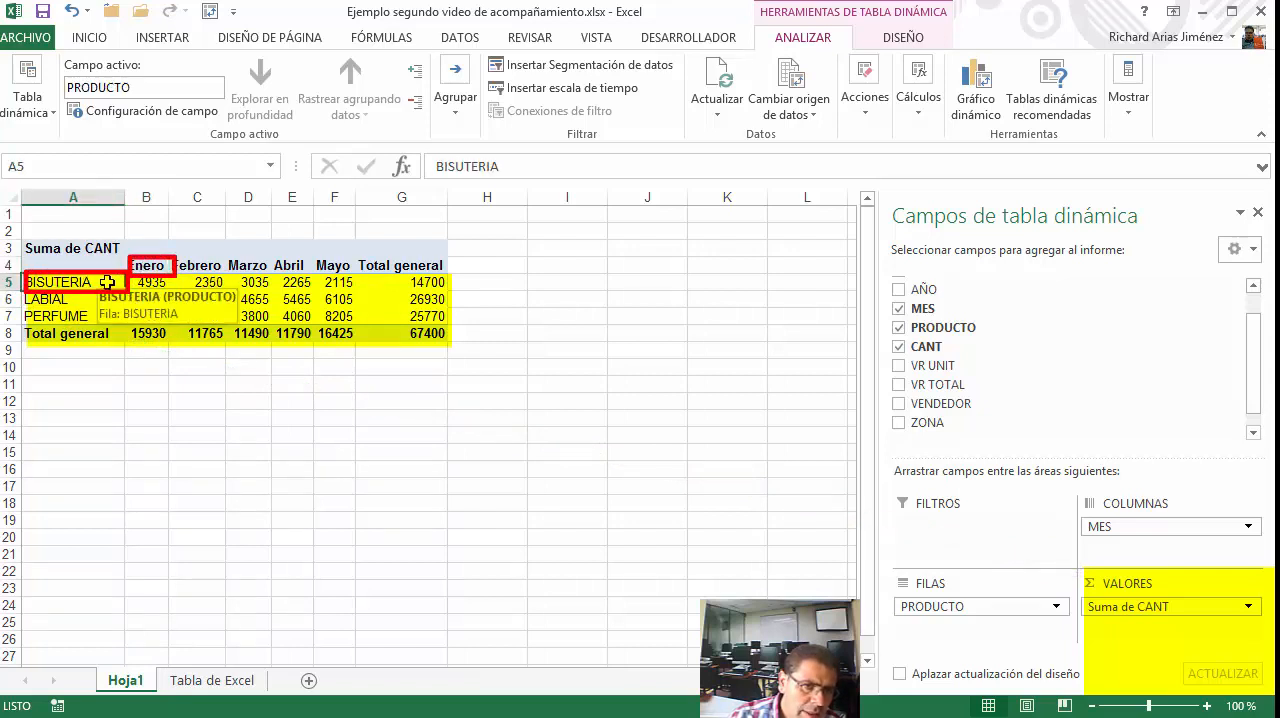
{"action": "left_click", "coordinate": [157, 284]}
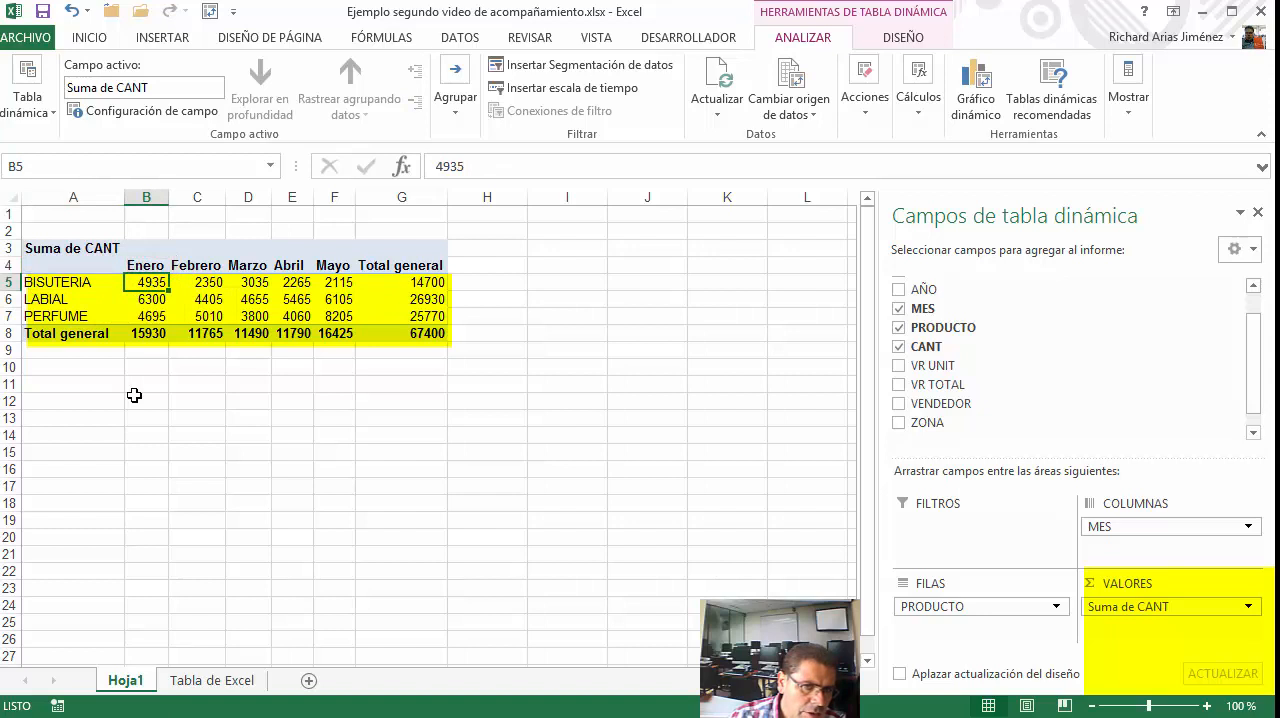
{"action": "left_click", "coordinate": [68, 298]}
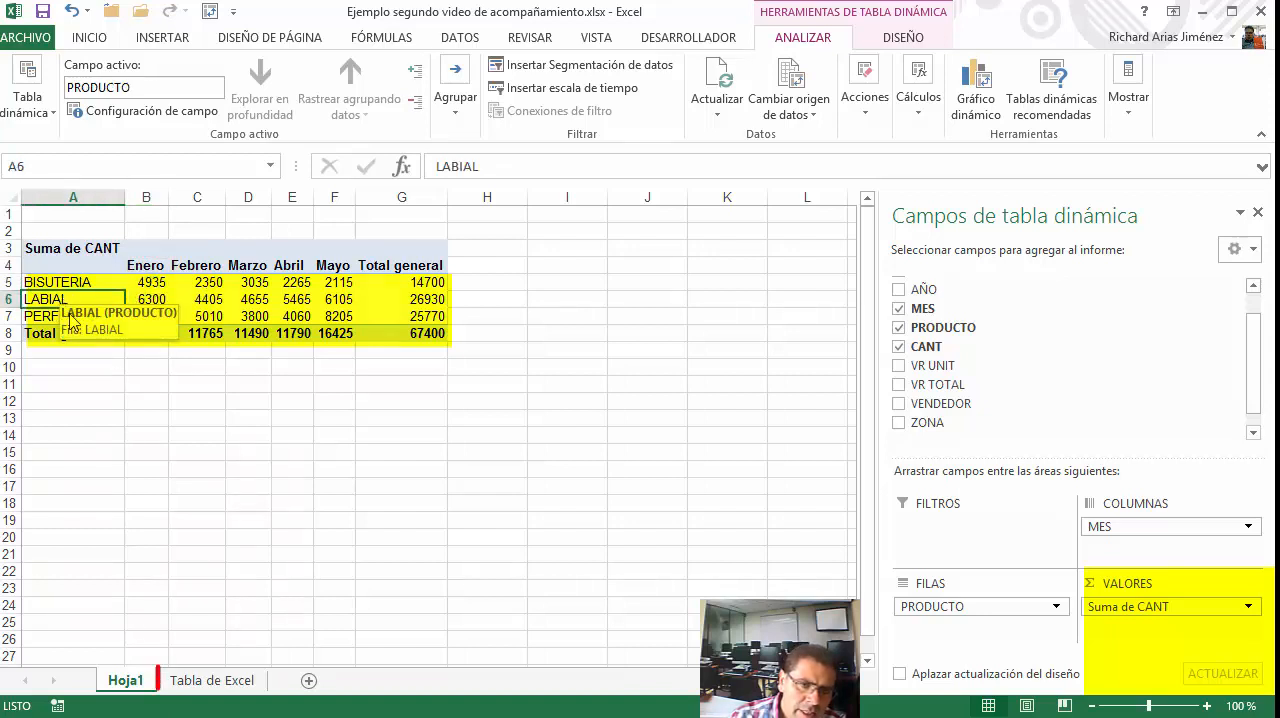
{"action": "left_click", "coordinate": [178, 680]}
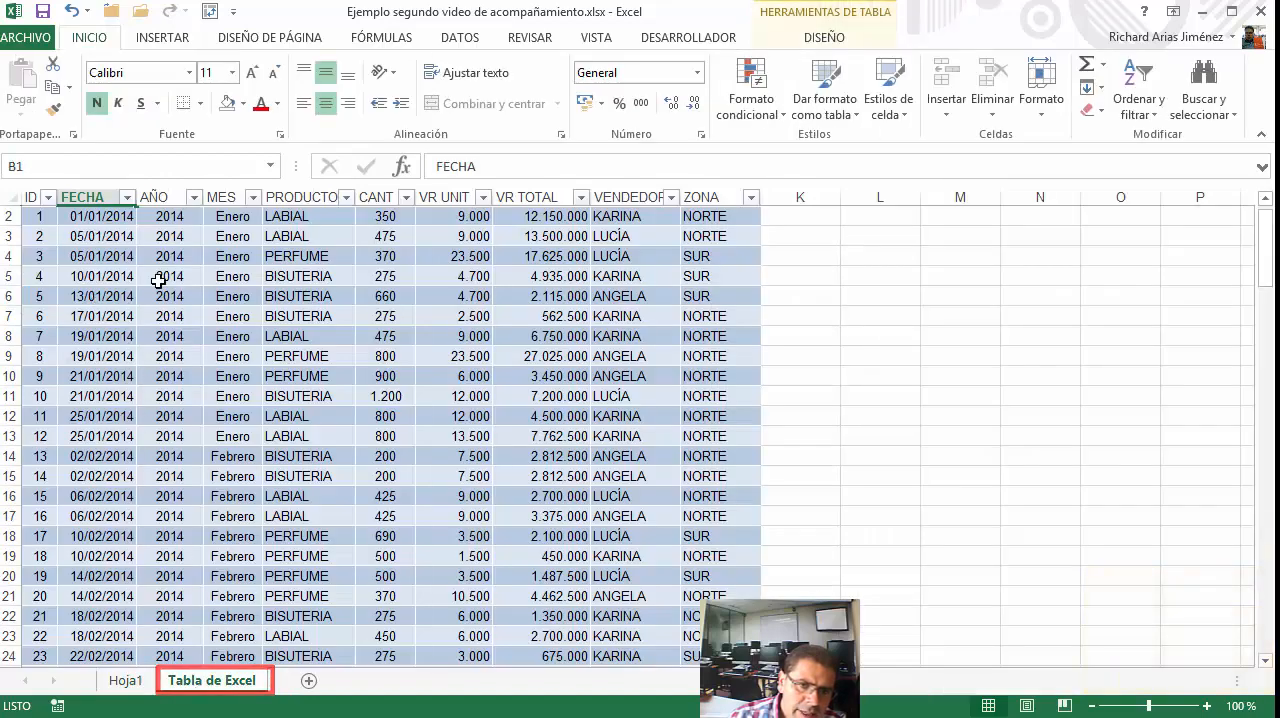
{"action": "left_click", "coordinate": [125, 680]}
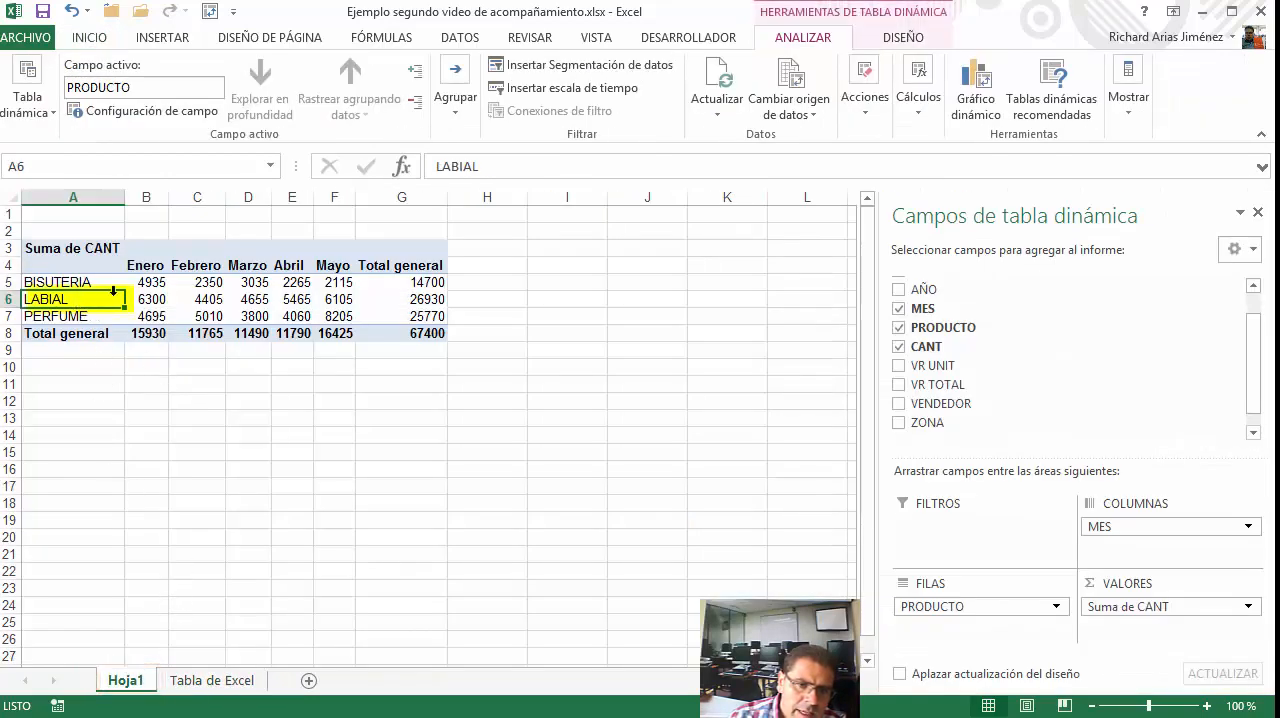
{"action": "left_click", "coordinate": [150, 299]}
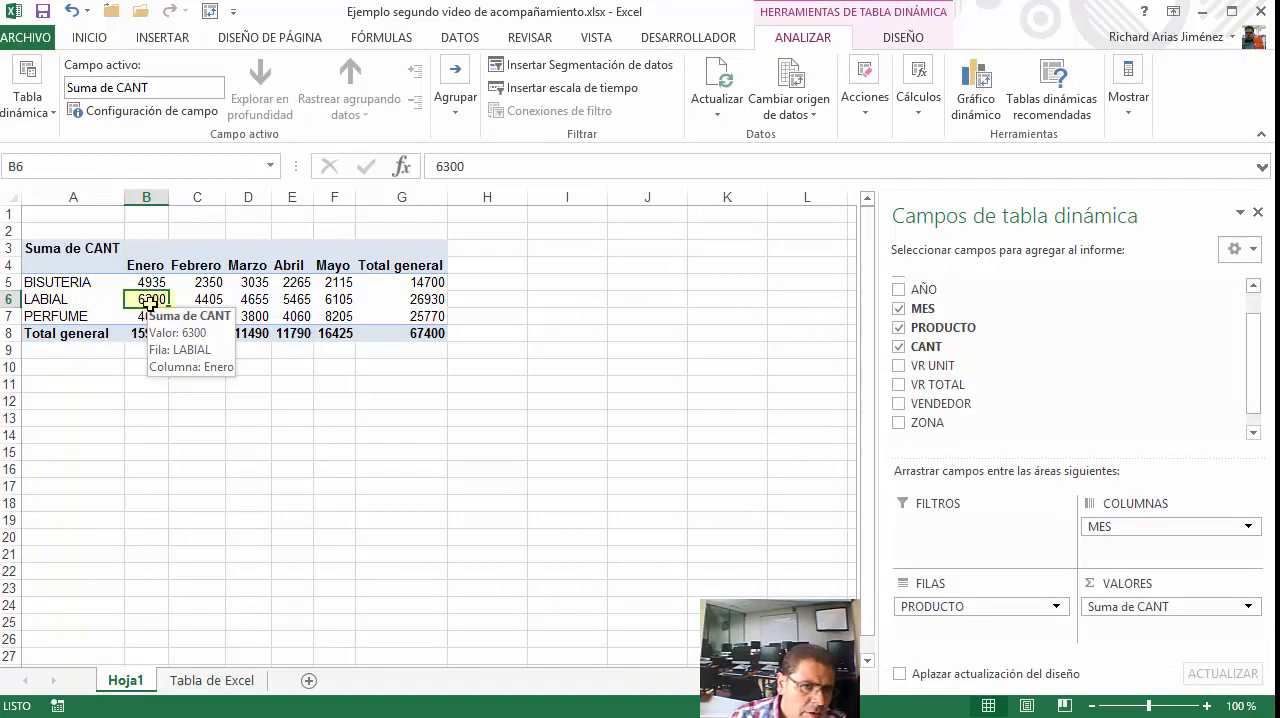
Examine the PERFUME quantities for Enero and Febrero and the whole values range B5:G8 including the totals
{"action": "left_click", "coordinate": [100, 316]}
{"action": "left_click", "coordinate": [137, 316]}
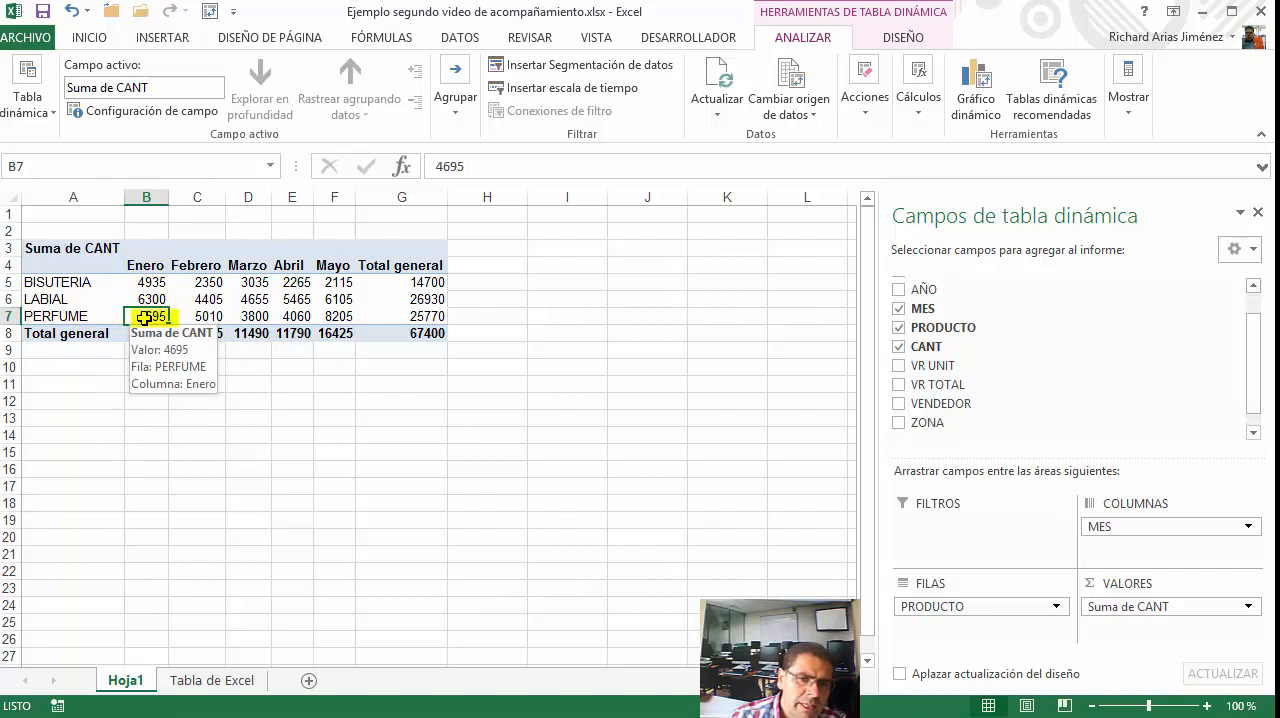
{"action": "left_click", "coordinate": [182, 316]}
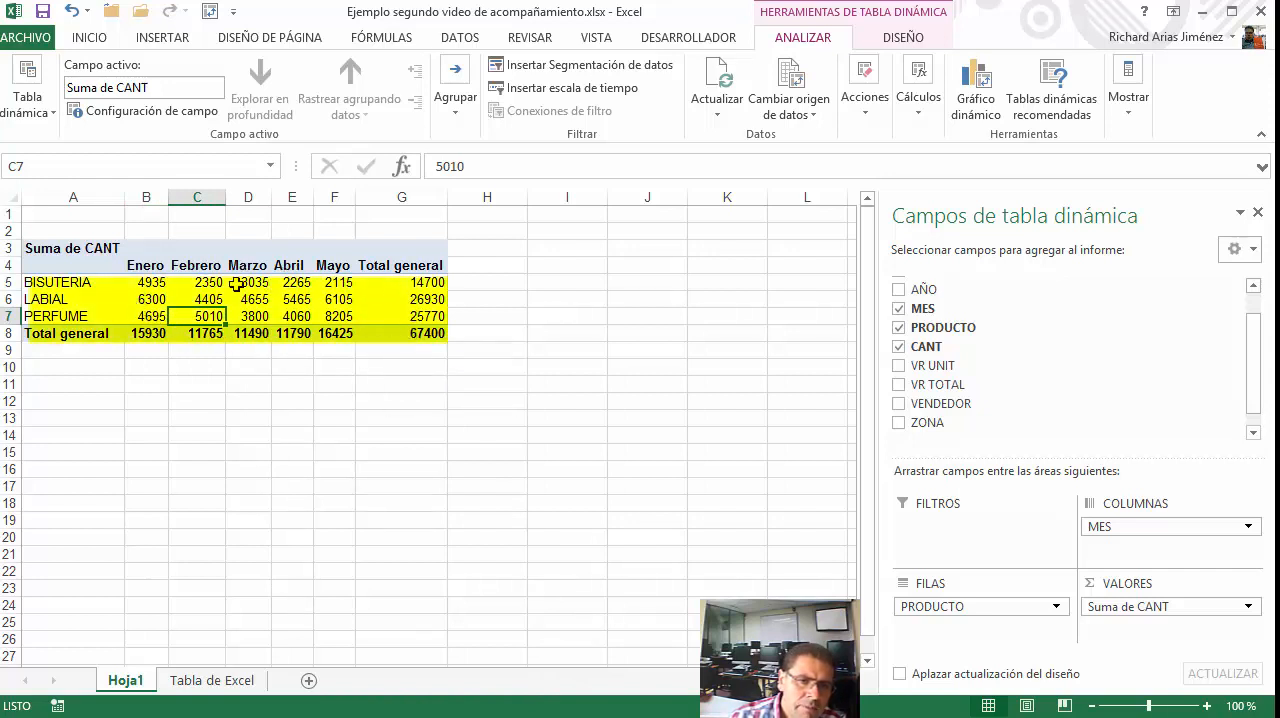
{"action": "left_click_drag", "start_coordinate": [159, 282], "coordinate": [408, 340]}
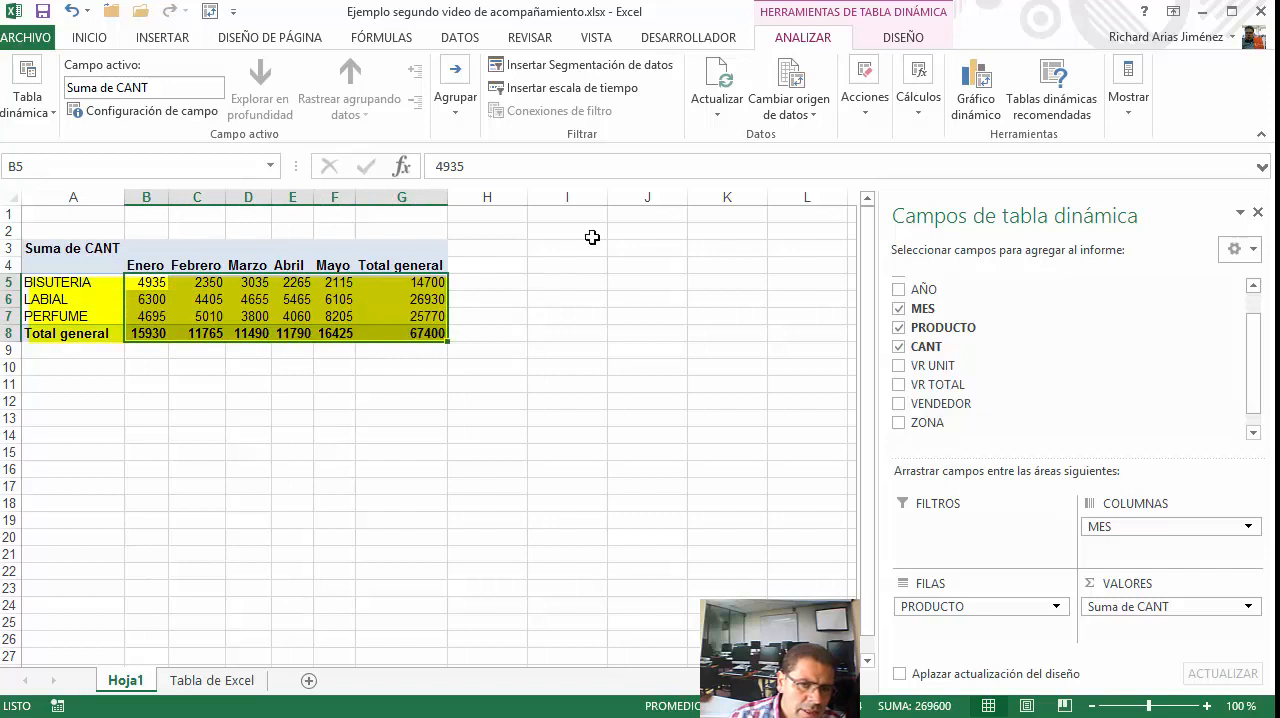
{"action": "left_click", "coordinate": [170, 303]}
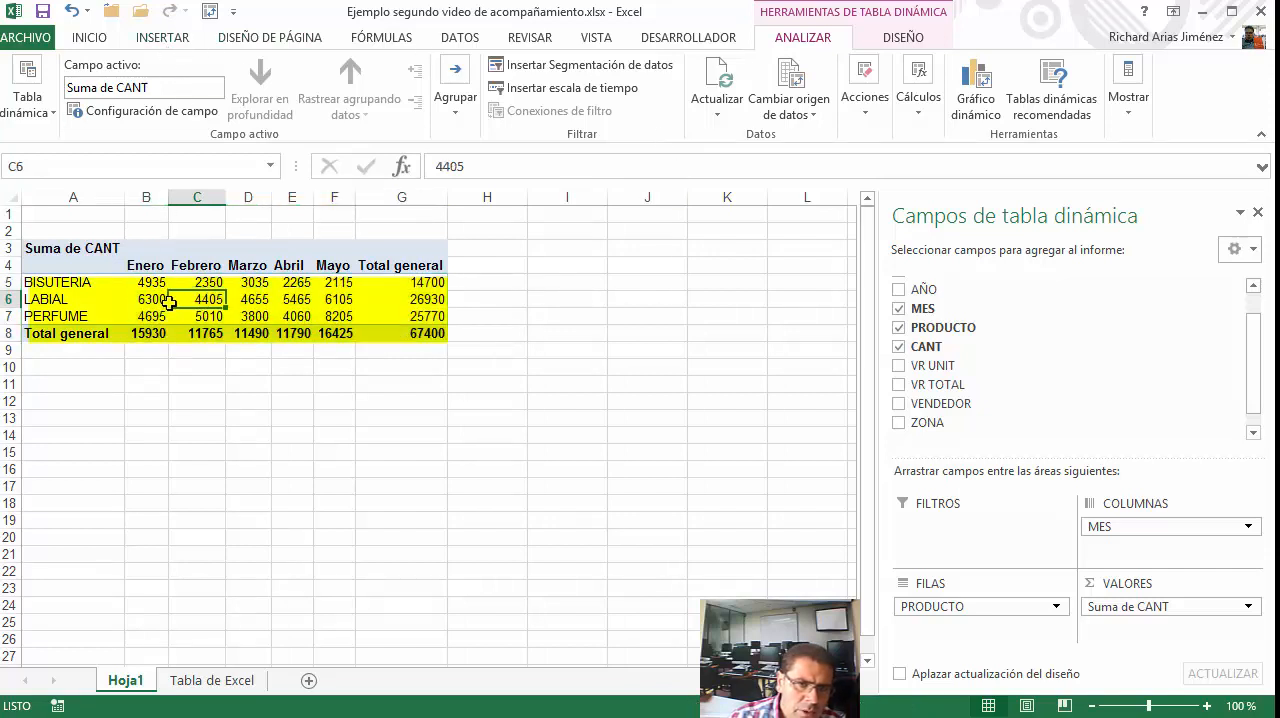
Format the Suma de CANT value field as Número with a thousands separator and 0 decimal places
{"action": "left_click", "coordinate": [1124, 607]}
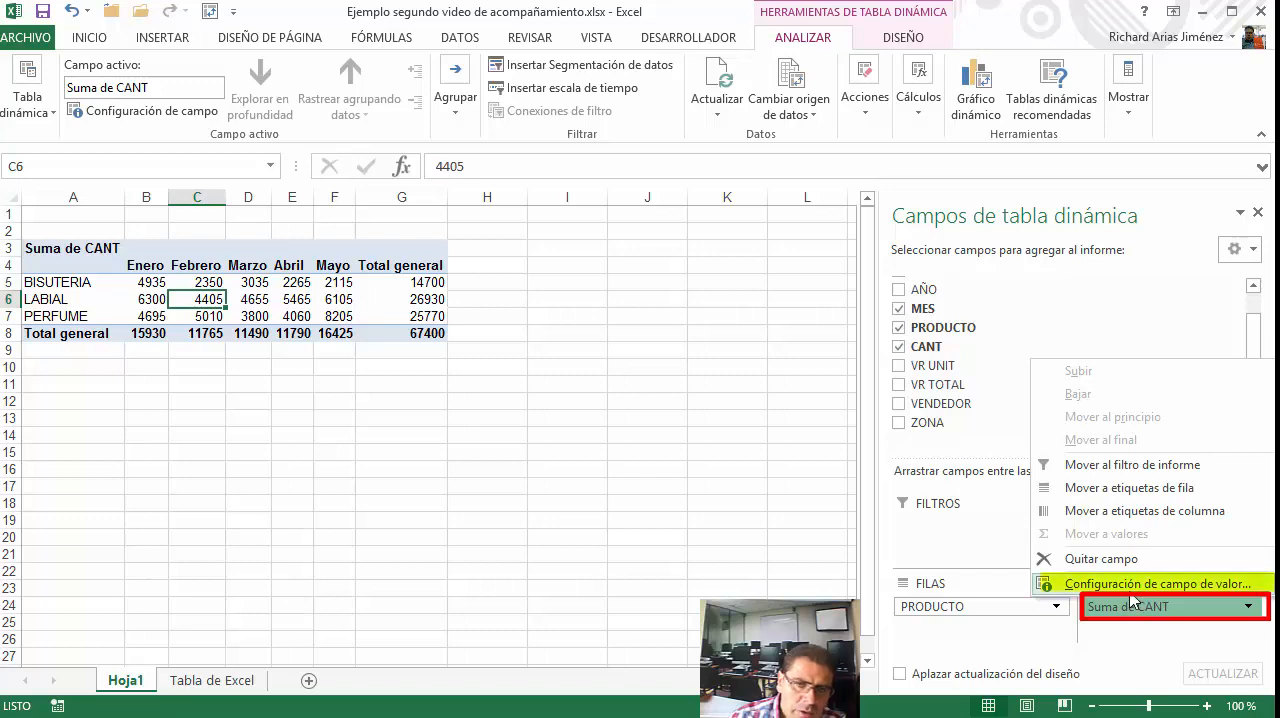
{"action": "left_click", "coordinate": [1131, 589]}
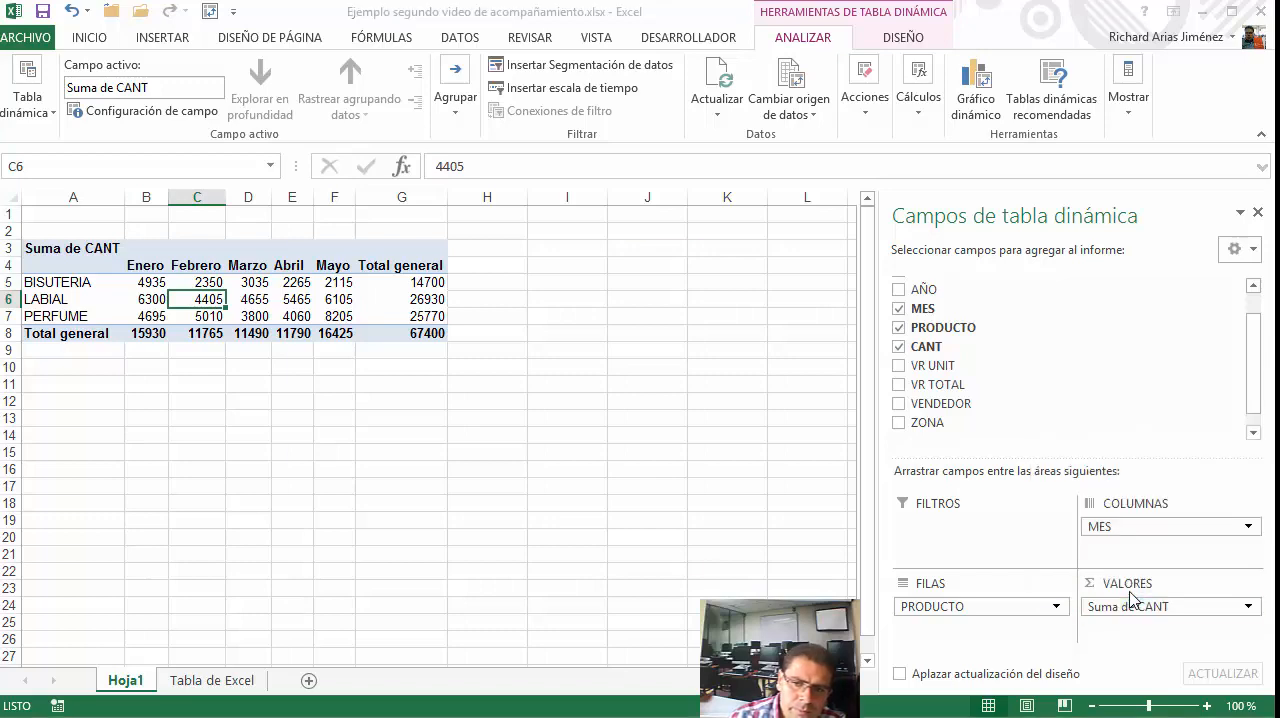
{"action": "left_click_drag", "start_coordinate": [563, 276], "coordinate": [745, 265]}
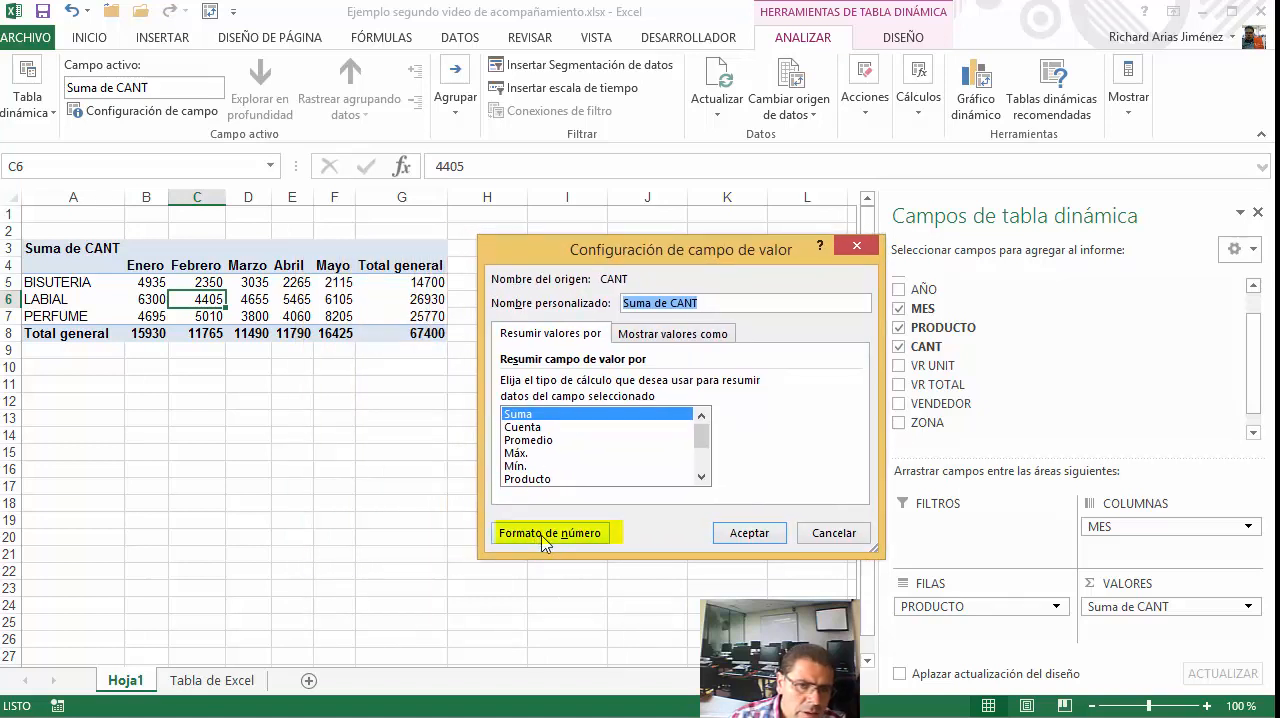
{"action": "left_click", "coordinate": [545, 538]}
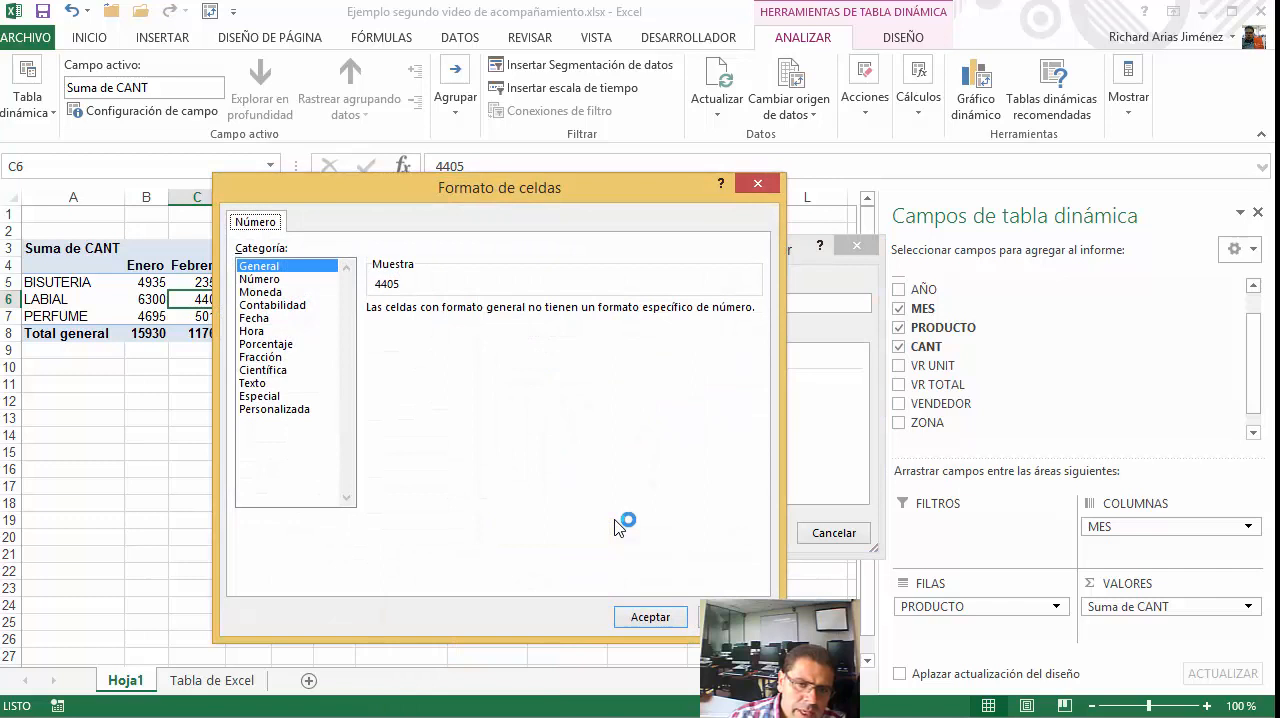
{"action": "left_click_drag", "start_coordinate": [478, 189], "coordinate": [493, 184]}
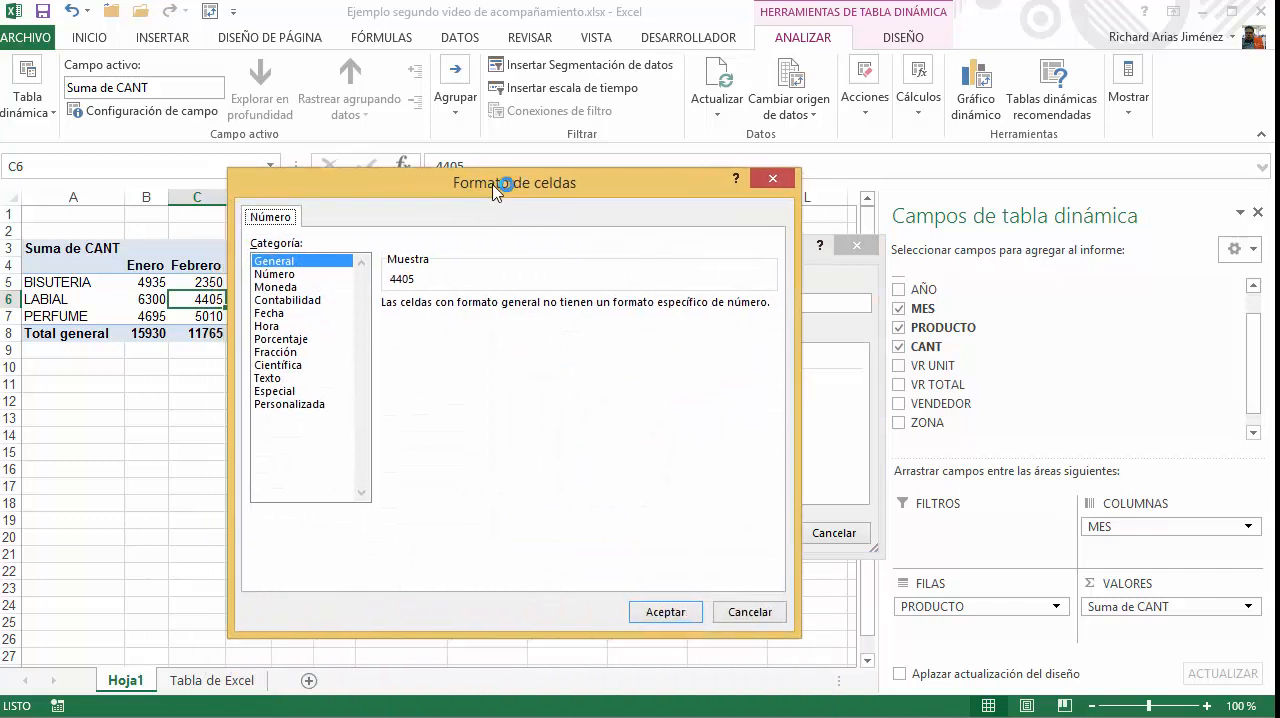
{"action": "left_click", "coordinate": [371, 260]}
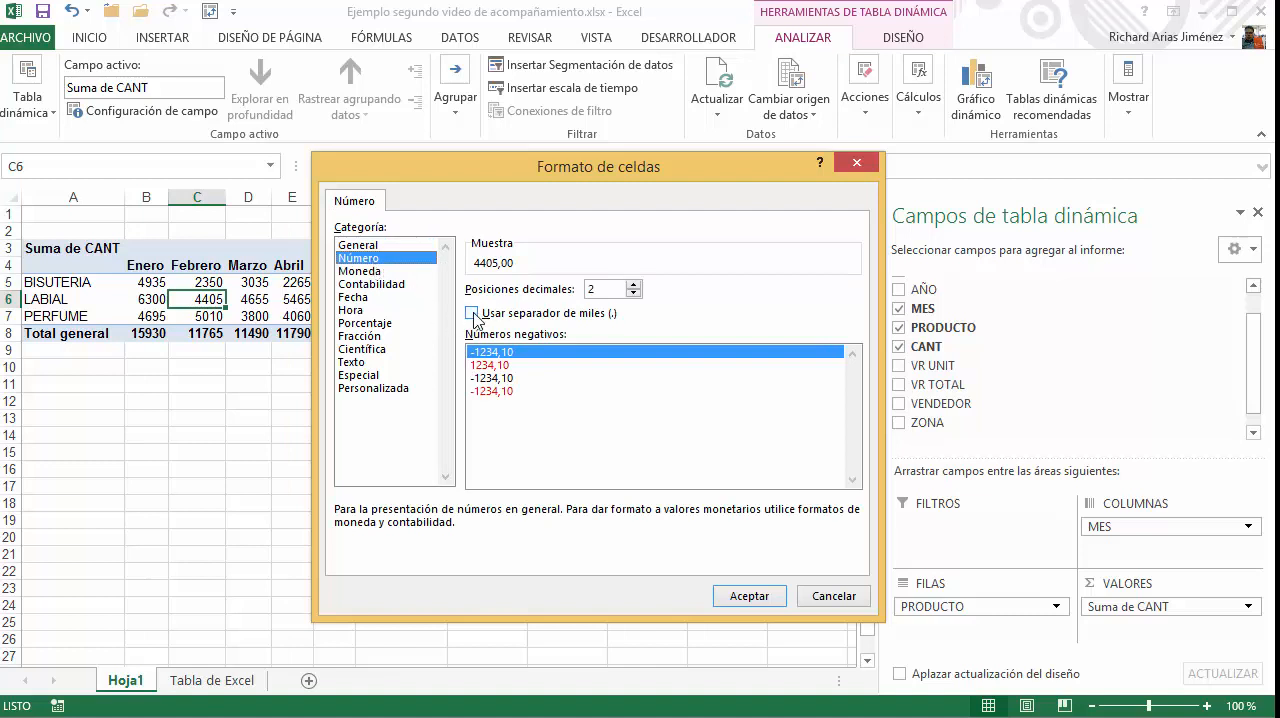
{"action": "left_click", "coordinate": [473, 314]}
{"action": "left_click", "coordinate": [634, 293]}
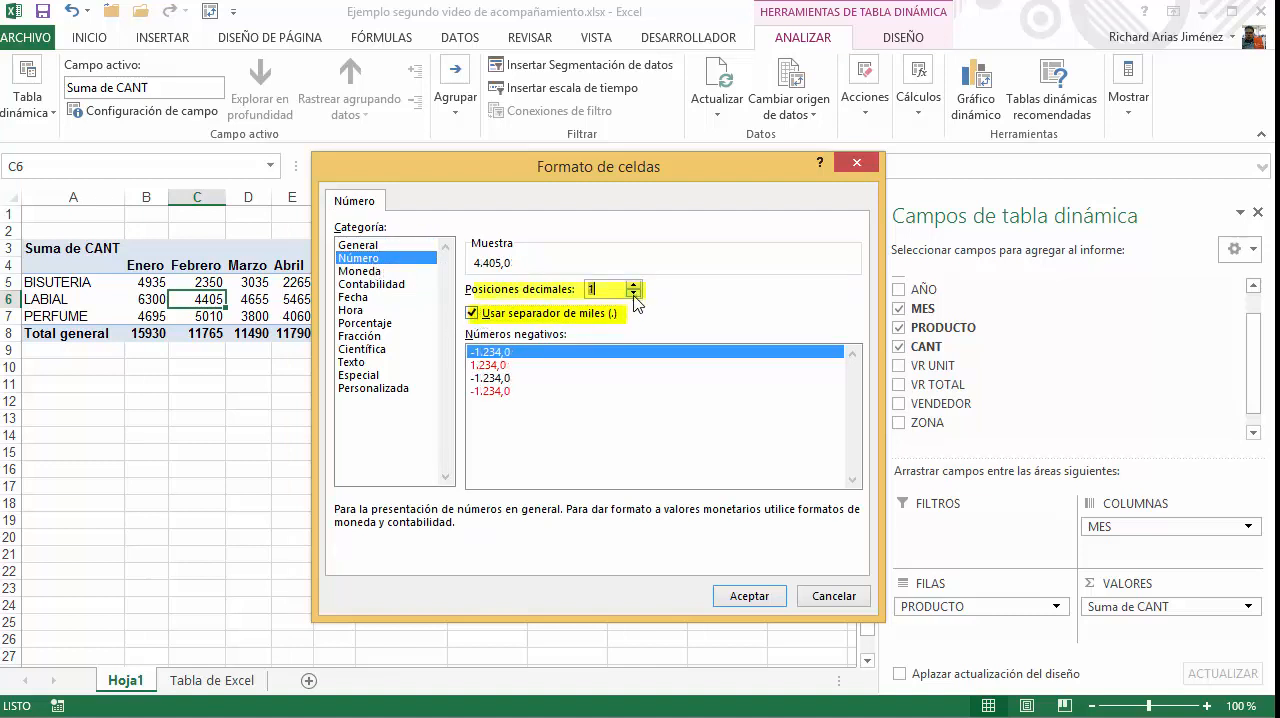
{"action": "left_click", "coordinate": [634, 293]}
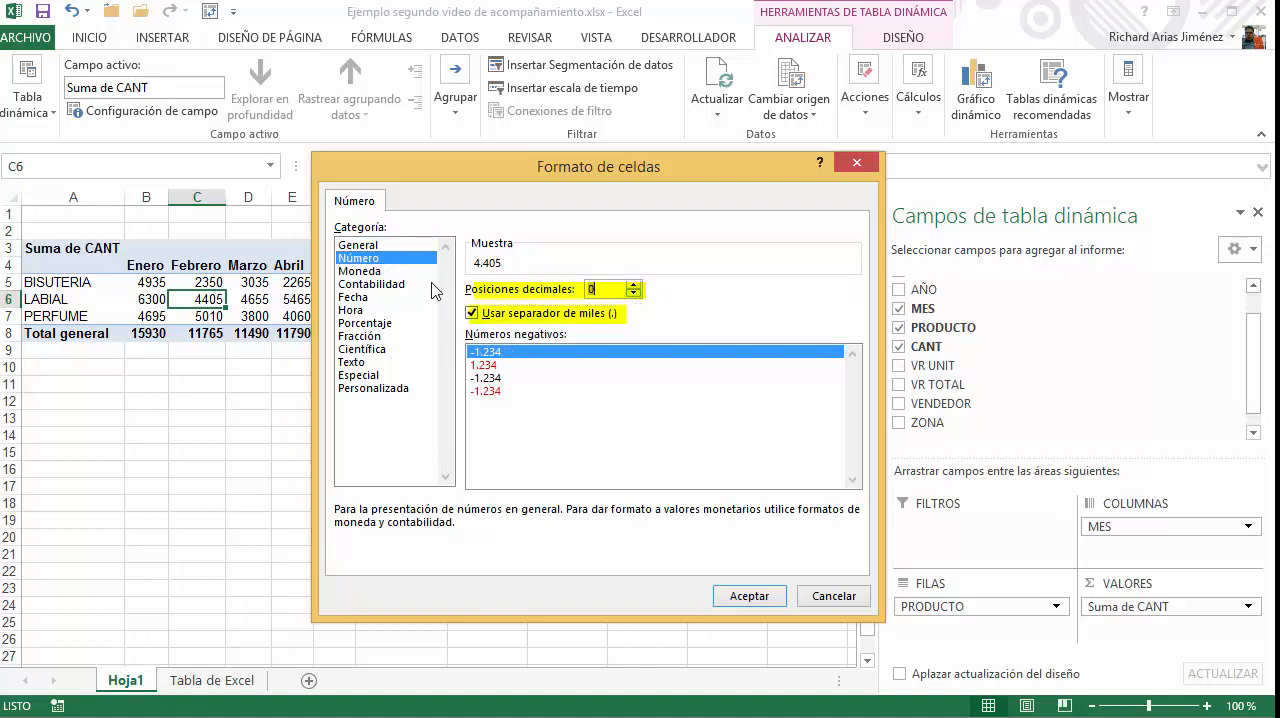
{"action": "left_click", "coordinate": [737, 598]}
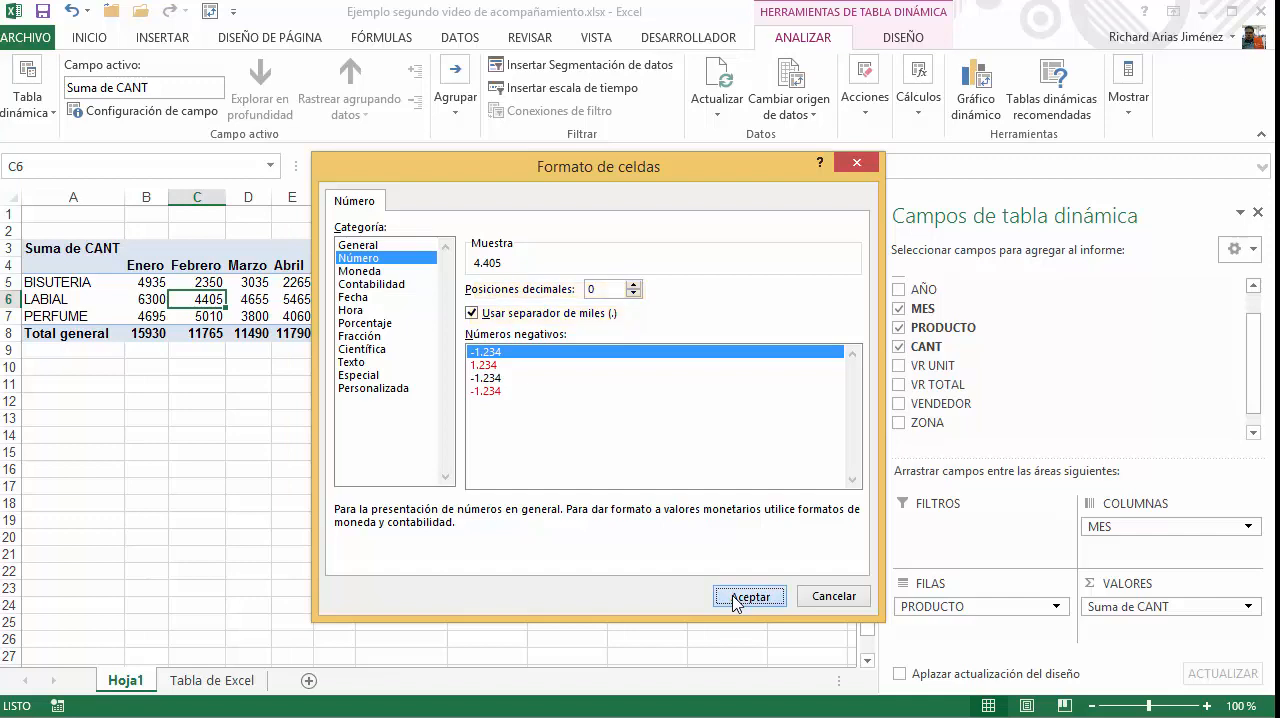
{"action": "left_click", "coordinate": [737, 598]}
{"action": "left_click", "coordinate": [745, 536]}
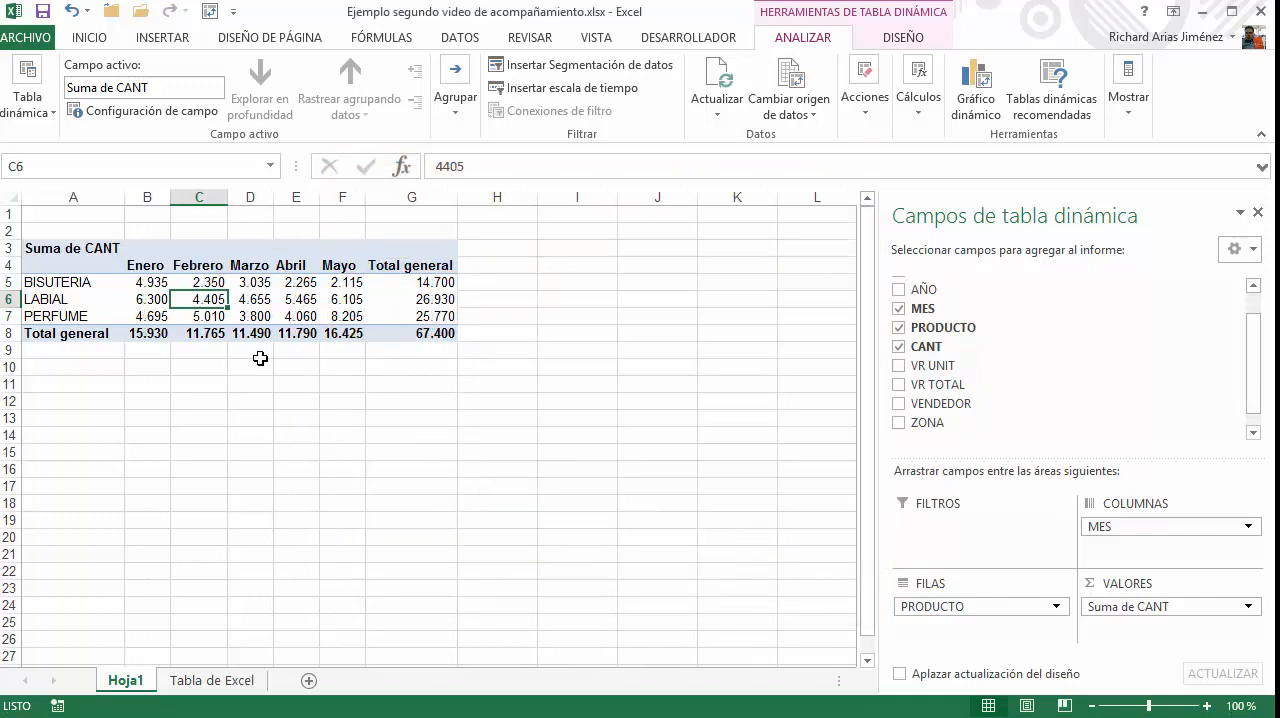
Review the number format across the PivotTable's values range B5:G8 and check the LABIAL quantity for Enero
{"action": "left_click_drag", "start_coordinate": [148, 283], "coordinate": [416, 338]}
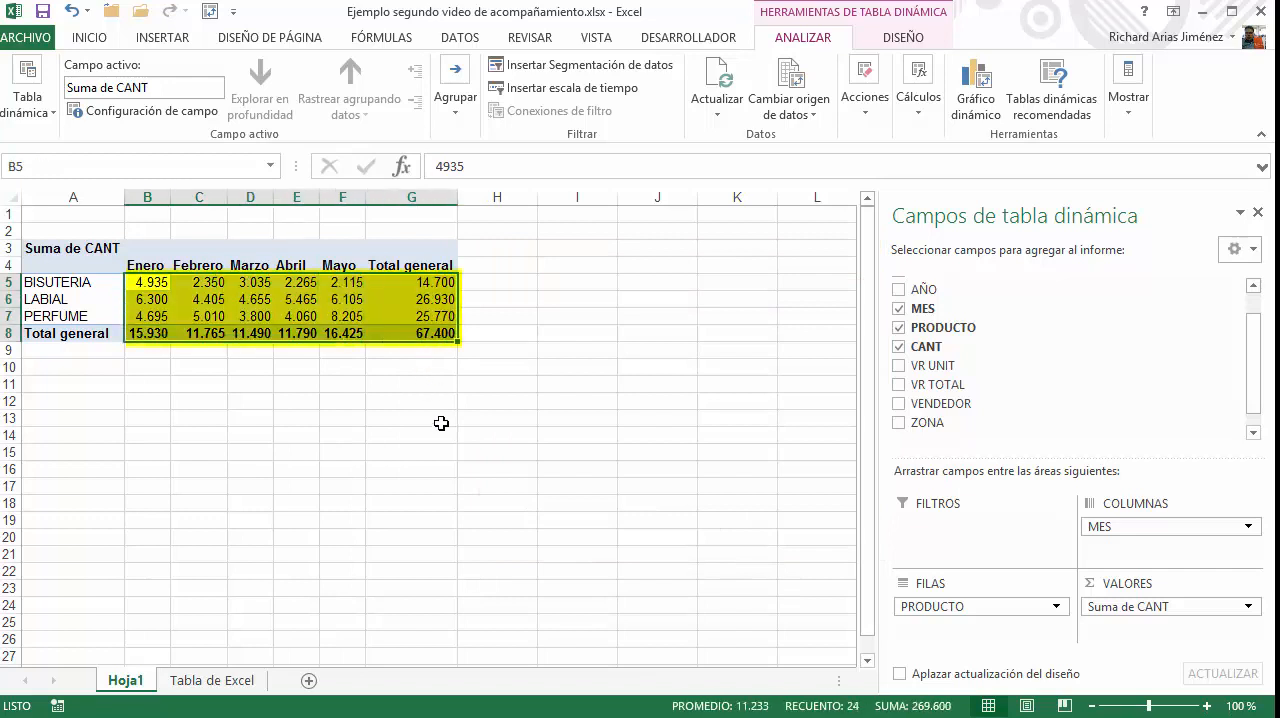
{"action": "left_click", "coordinate": [240, 284]}
{"action": "mouse_move", "coordinate": [262, 320]}
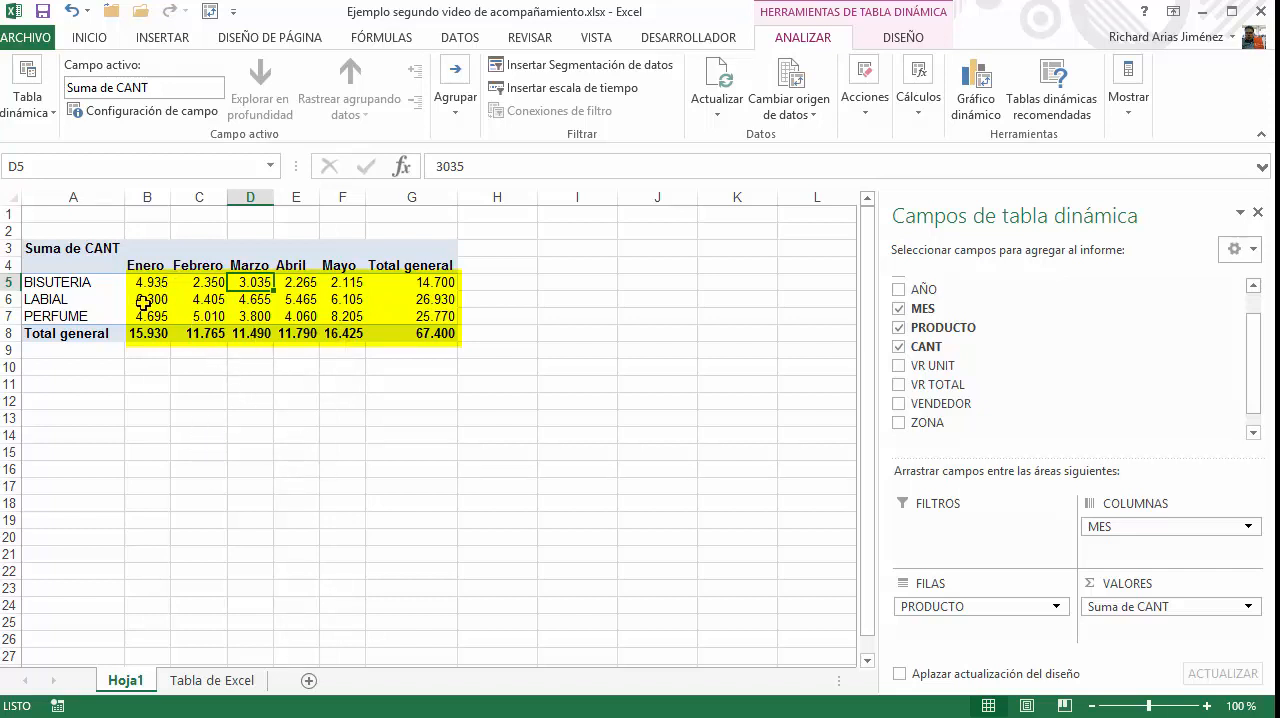
{"action": "mouse_move", "coordinate": [148, 302]}
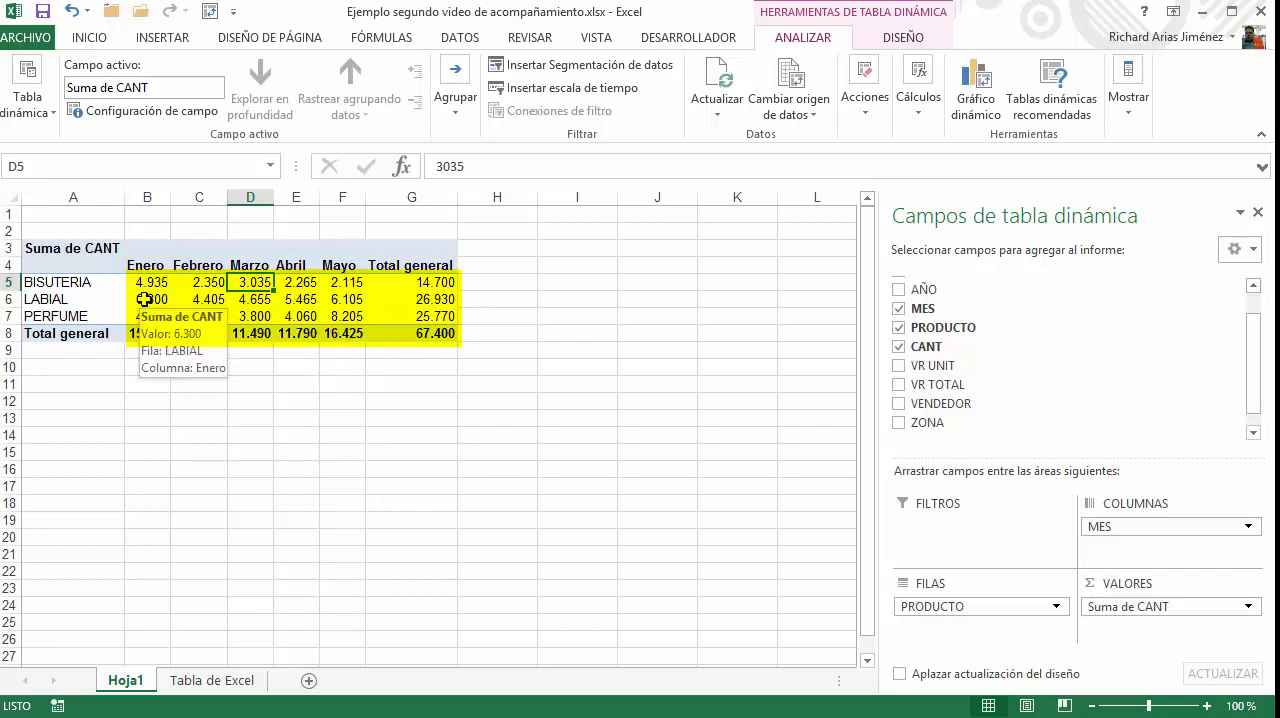
Examine the BISUTERIA quantities month by month from Enero to Mayo
{"action": "left_click", "coordinate": [150, 283]}
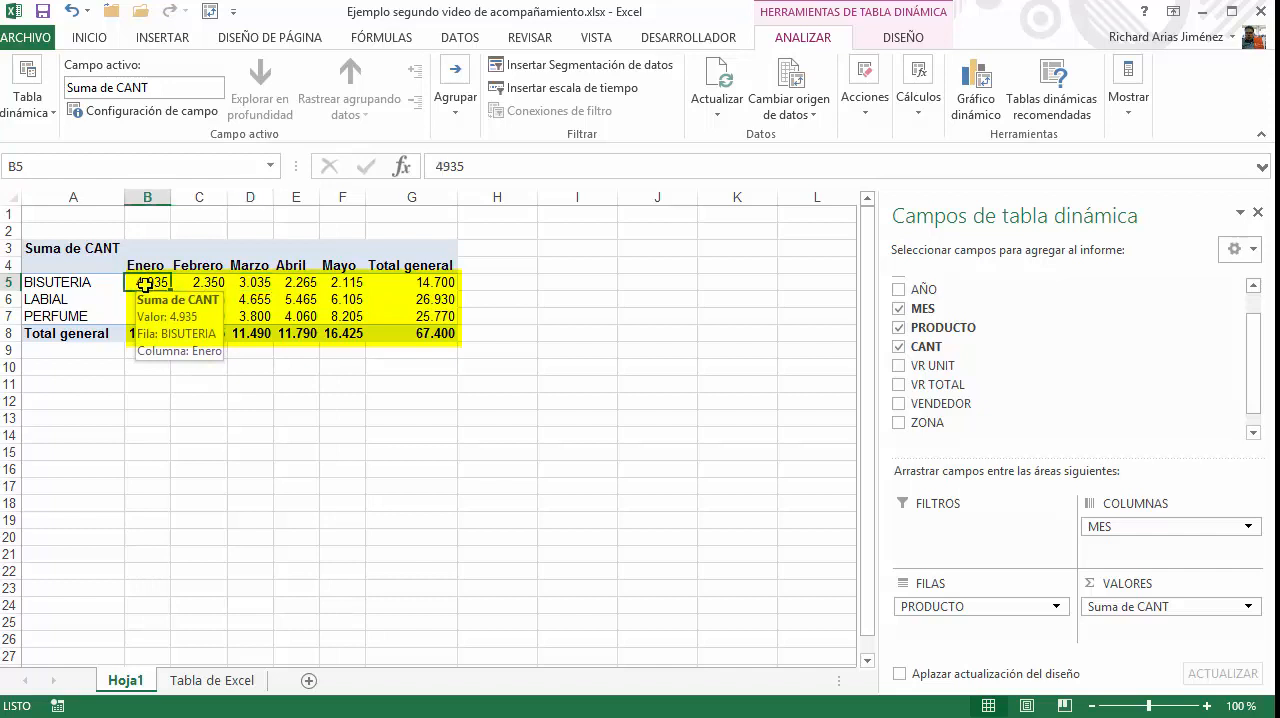
{"action": "left_click", "coordinate": [195, 286]}
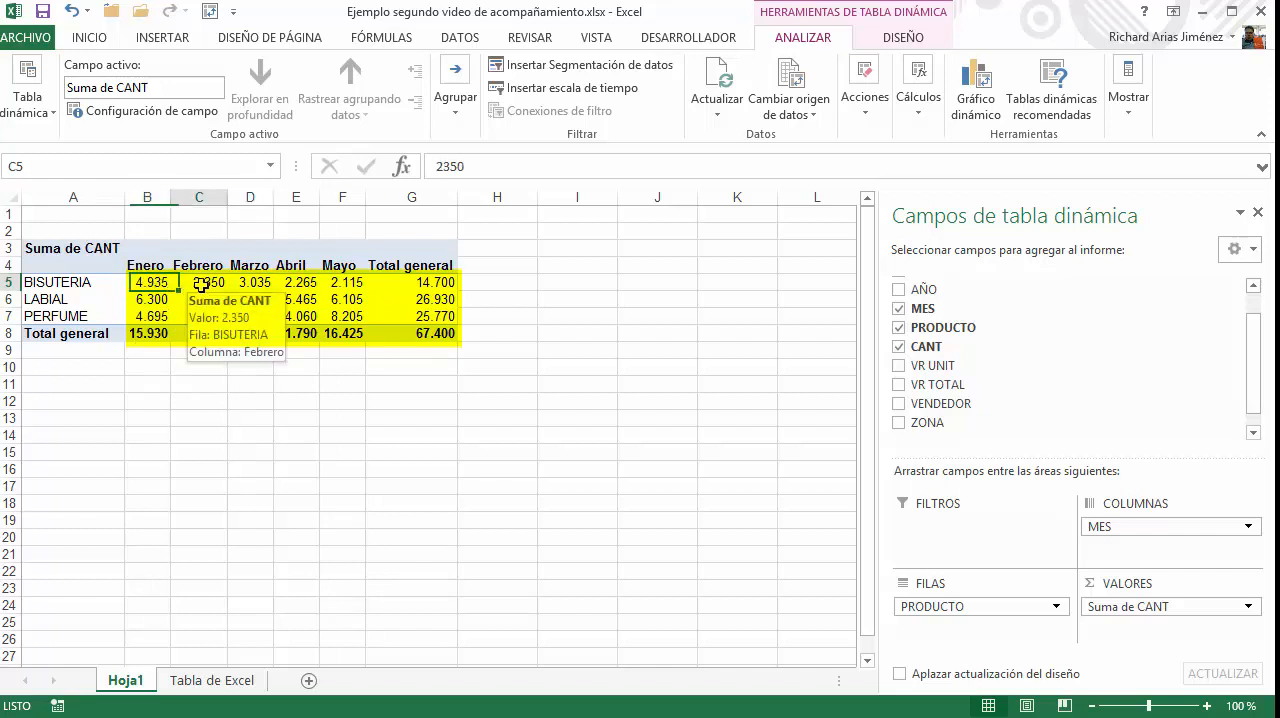
{"action": "left_click", "coordinate": [255, 285]}
{"action": "left_click", "coordinate": [292, 284]}
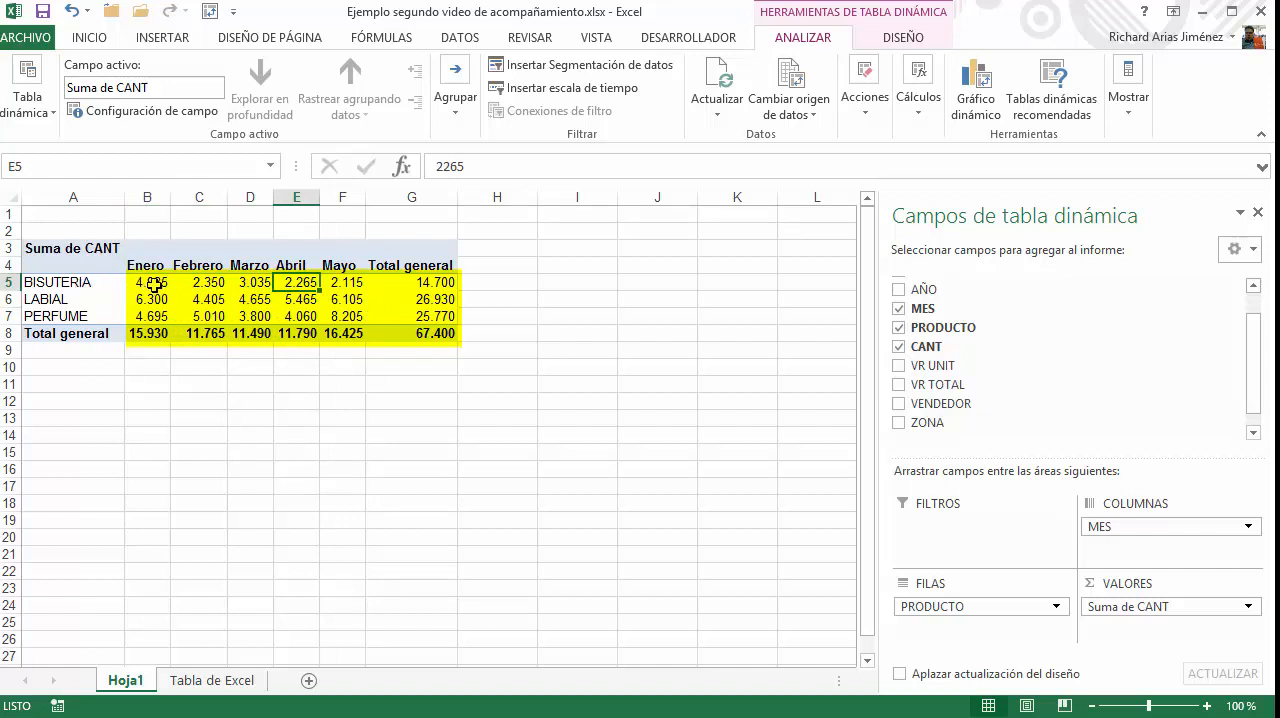
{"action": "left_click_drag", "start_coordinate": [153, 284], "coordinate": [345, 286]}
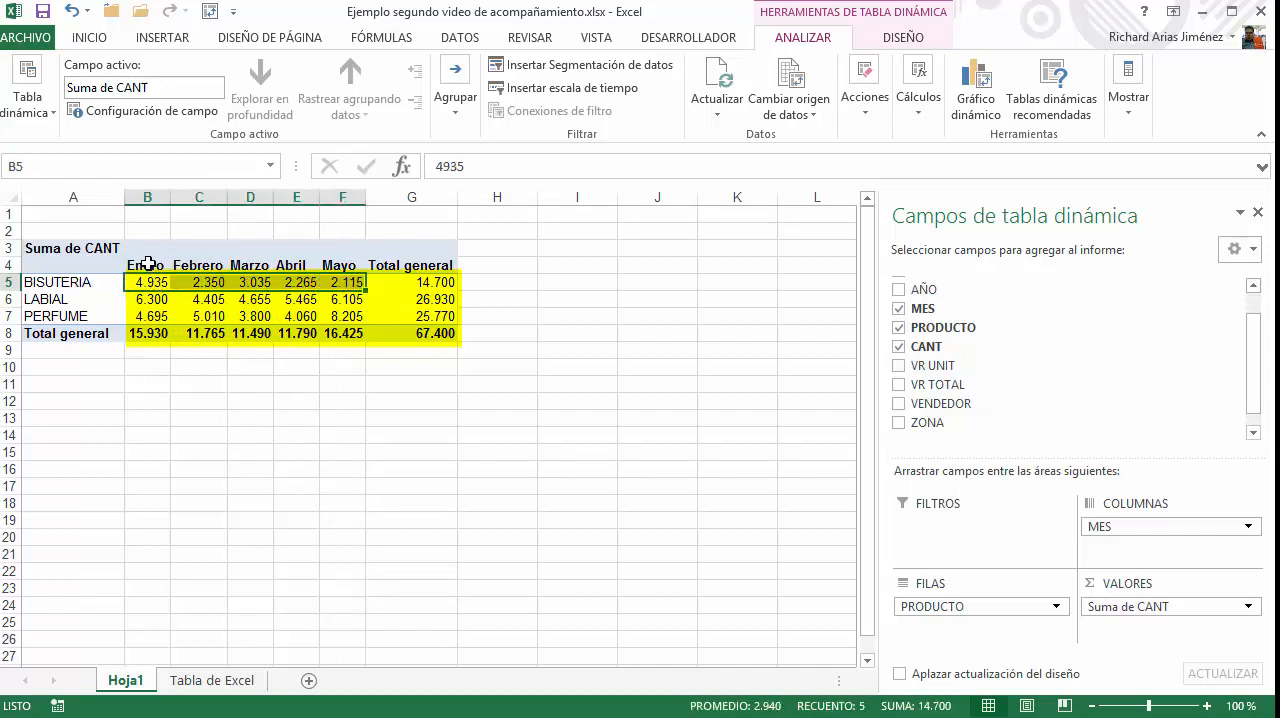
{"action": "left_click", "coordinate": [147, 282]}
{"action": "left_click", "coordinate": [188, 283]}
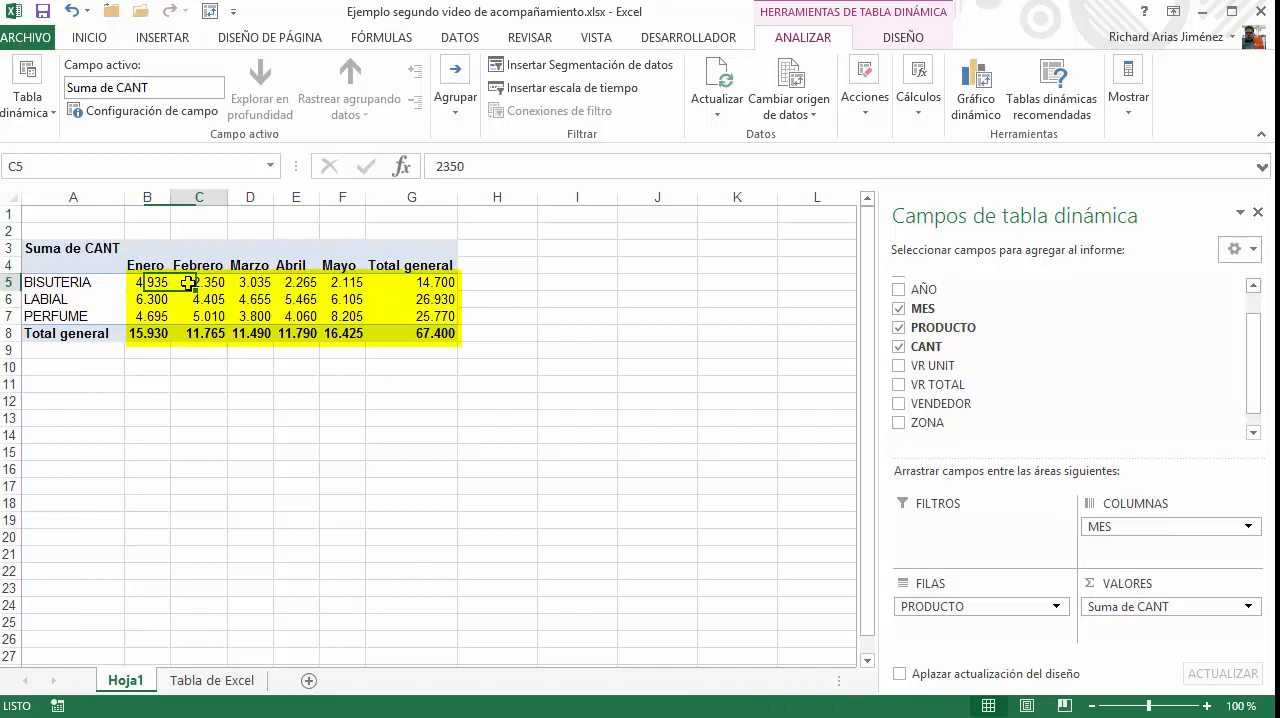
{"action": "left_click", "coordinate": [255, 287]}
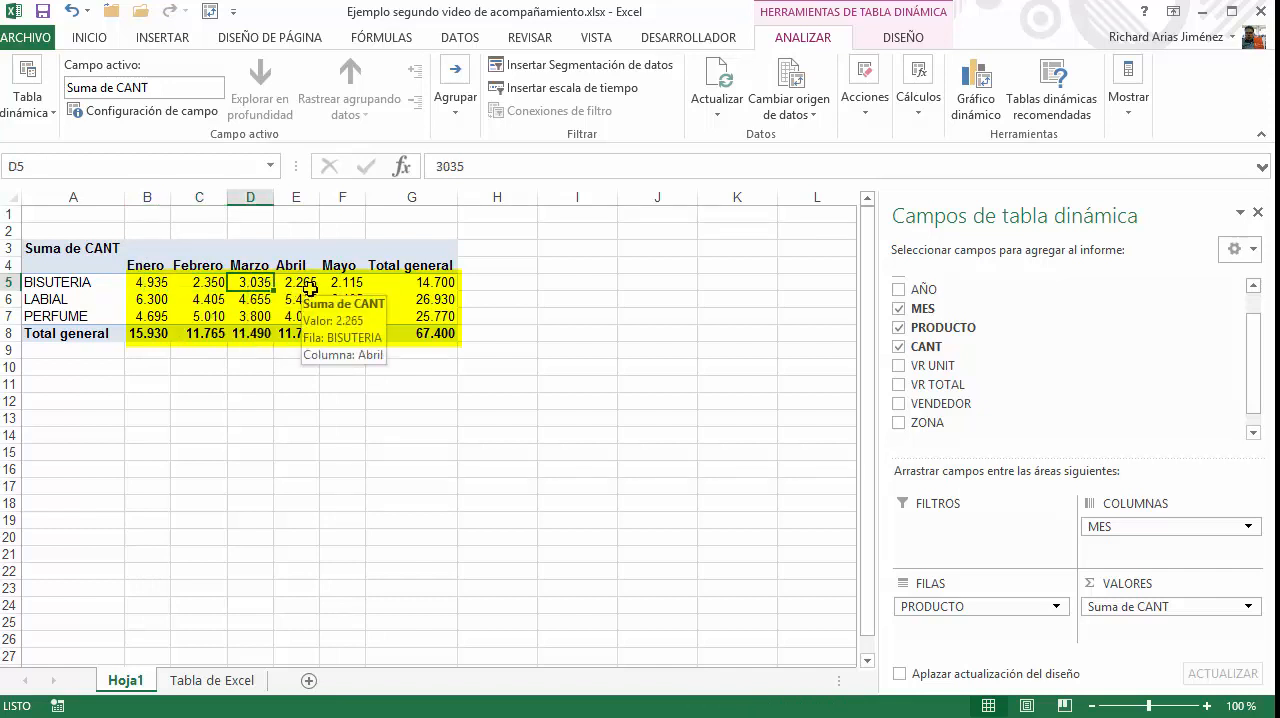
{"action": "left_click", "coordinate": [306, 286]}
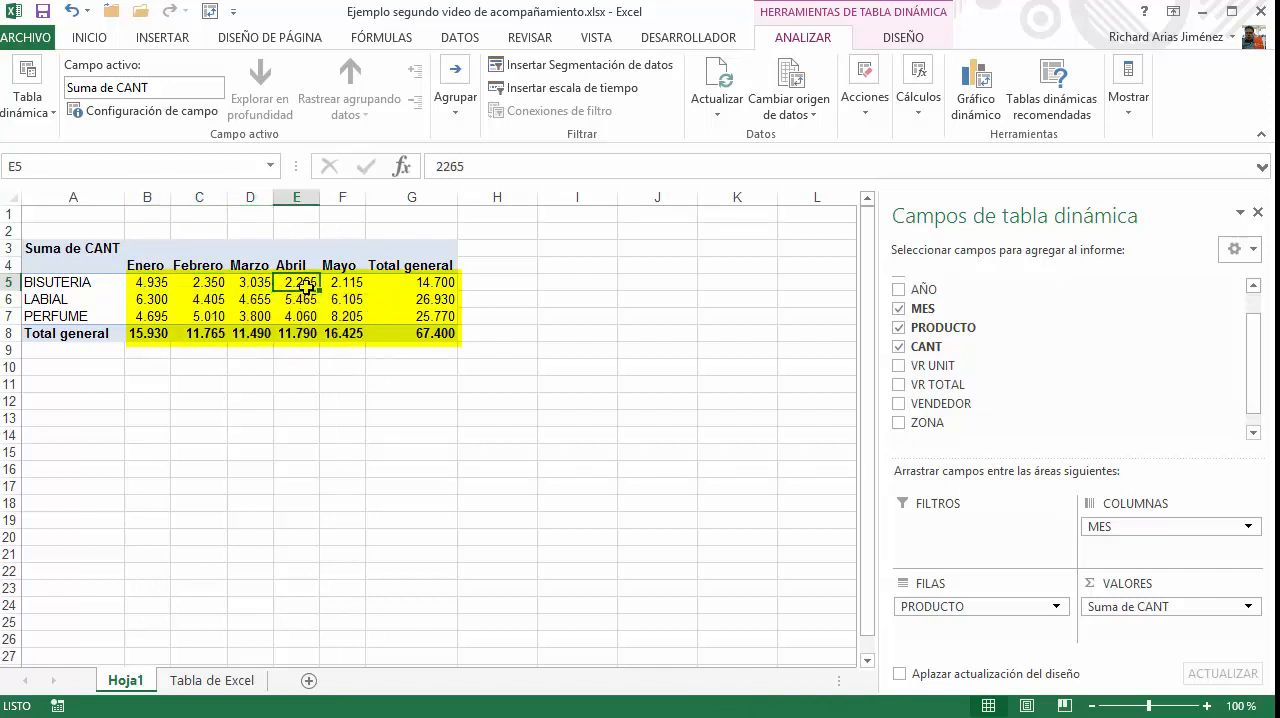
{"action": "left_click", "coordinate": [145, 283]}
{"action": "left_click", "coordinate": [204, 287]}
{"action": "left_click", "coordinate": [255, 286]}
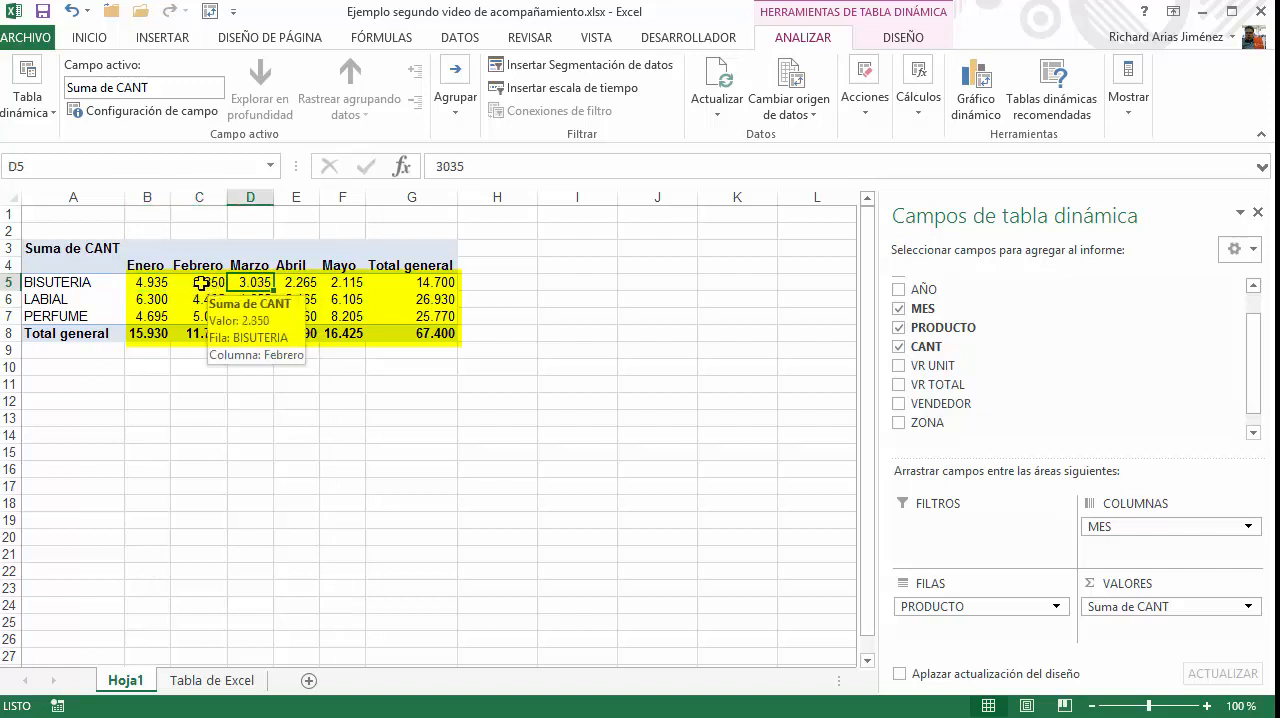
{"action": "left_click", "coordinate": [283, 286]}
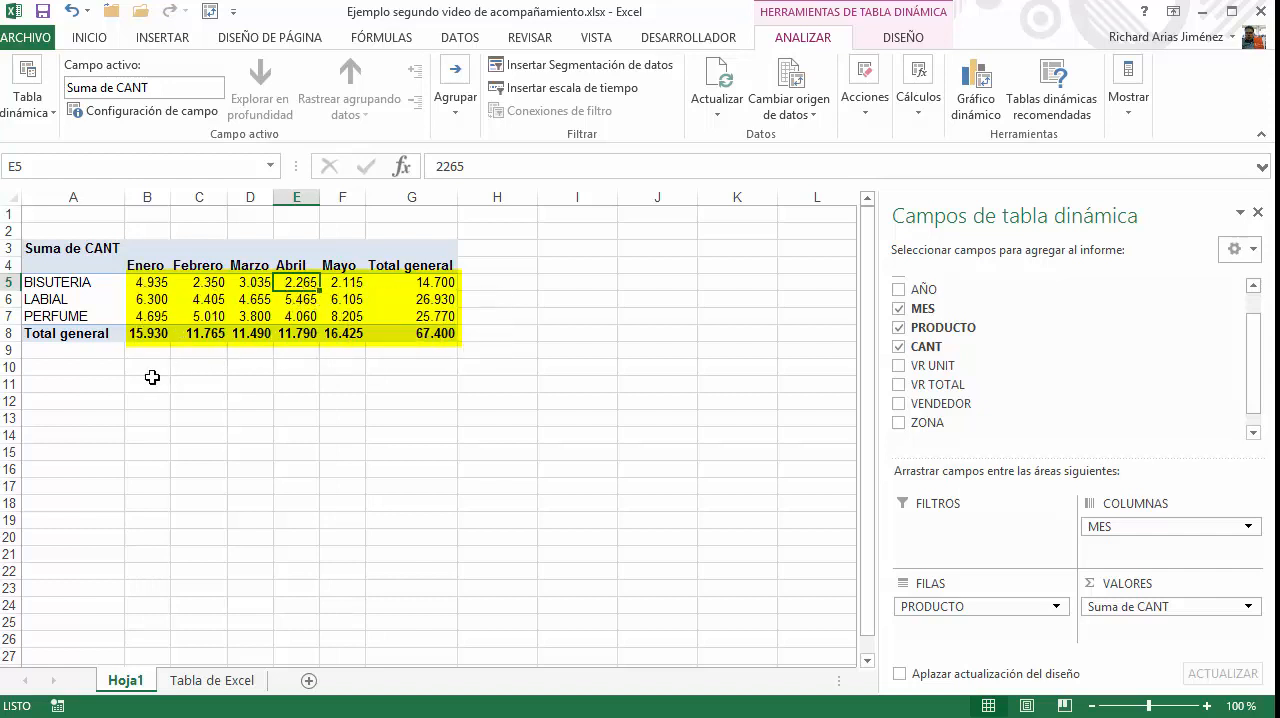
Relate the BISUTERIA row label to its Enero quantity, and select the empty cell B13 outside the PivotTable
{"action": "left_click", "coordinate": [150, 280]}
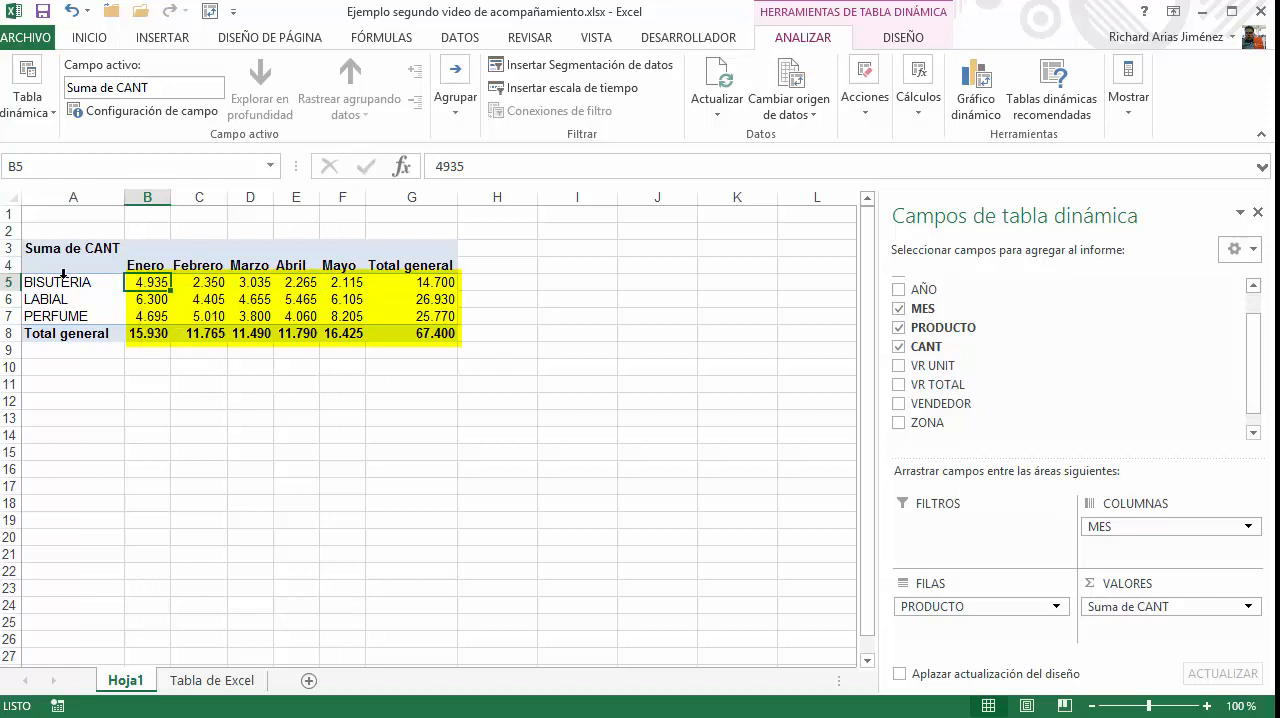
{"action": "left_click", "coordinate": [60, 282]}
{"action": "left_click", "coordinate": [145, 282]}
{"action": "left_click", "coordinate": [138, 389]}
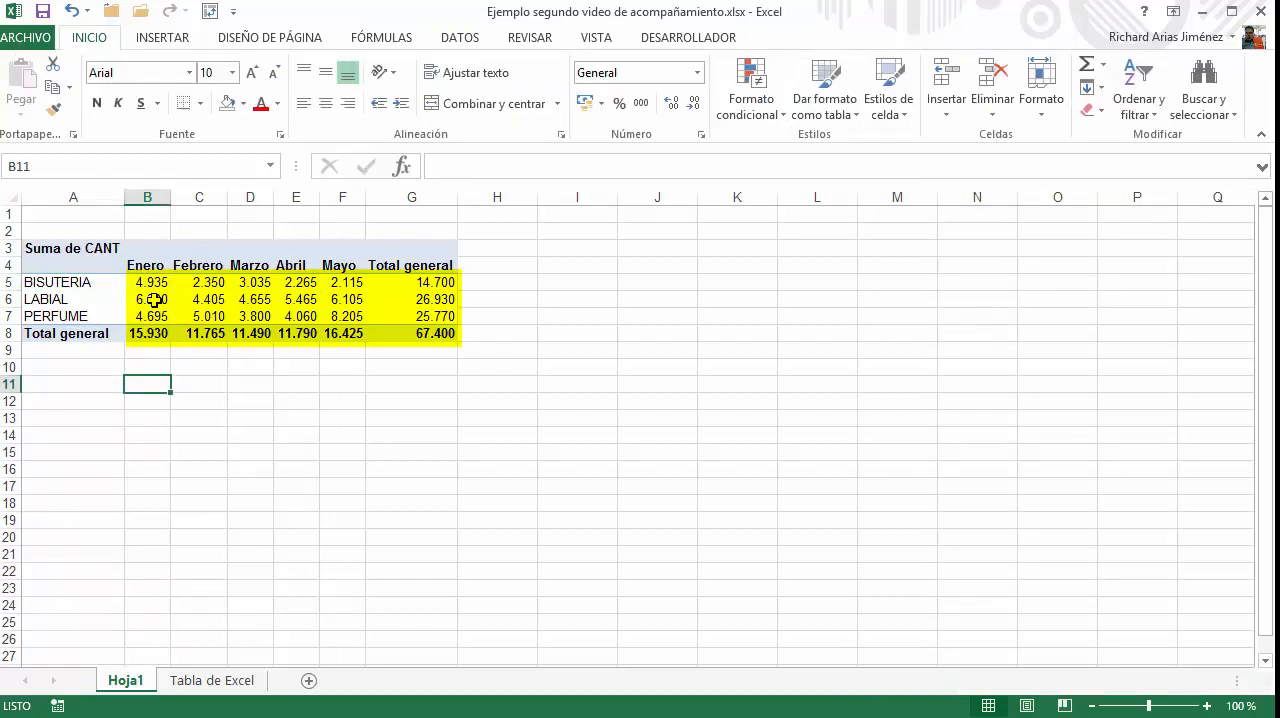
{"action": "left_click", "coordinate": [140, 425]}
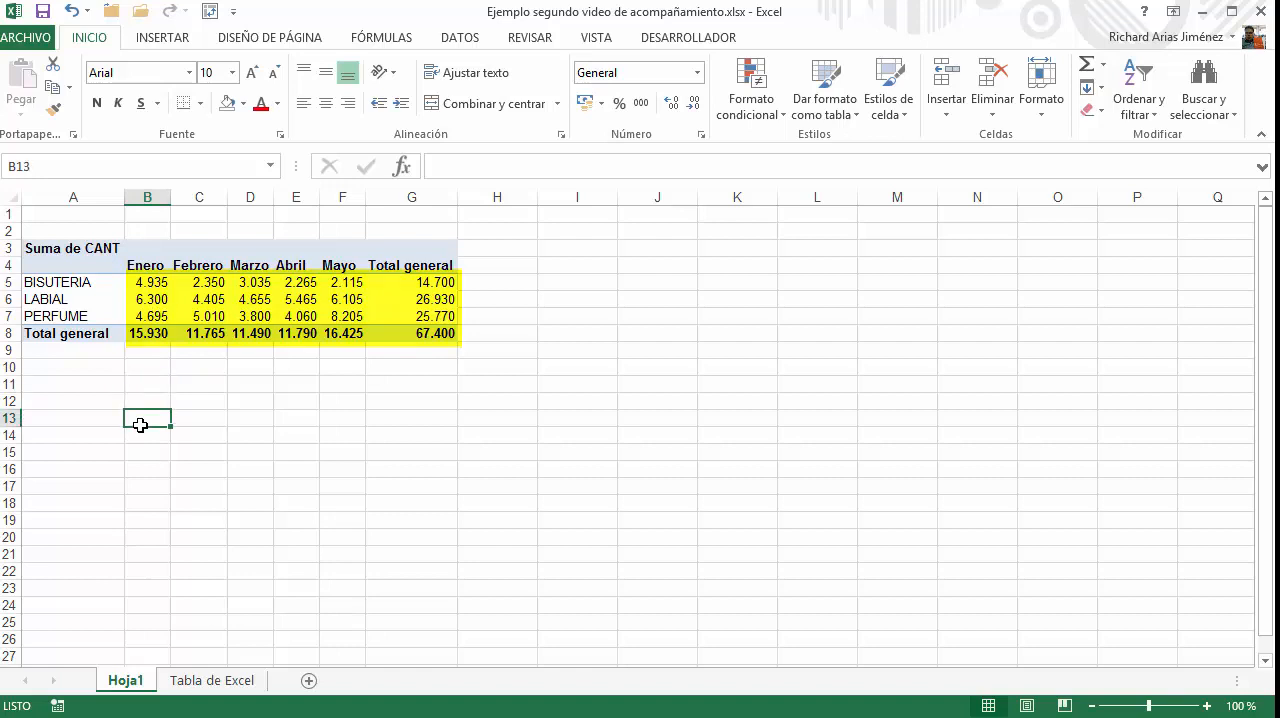
Calculate BISUTERIA's Enero share in B13 with =4935/14700, formatted as a percentage with one decimal
{"action": "type", "text": "="}
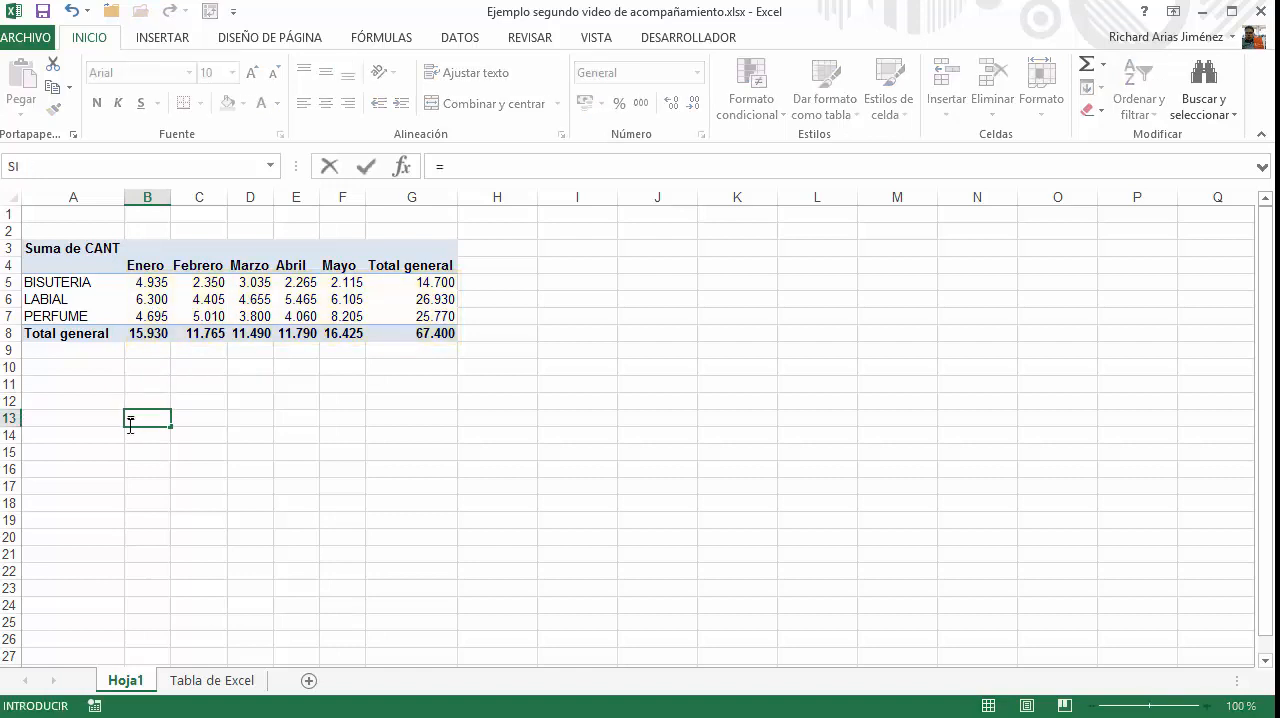
{"action": "type", "text": "4935/"}
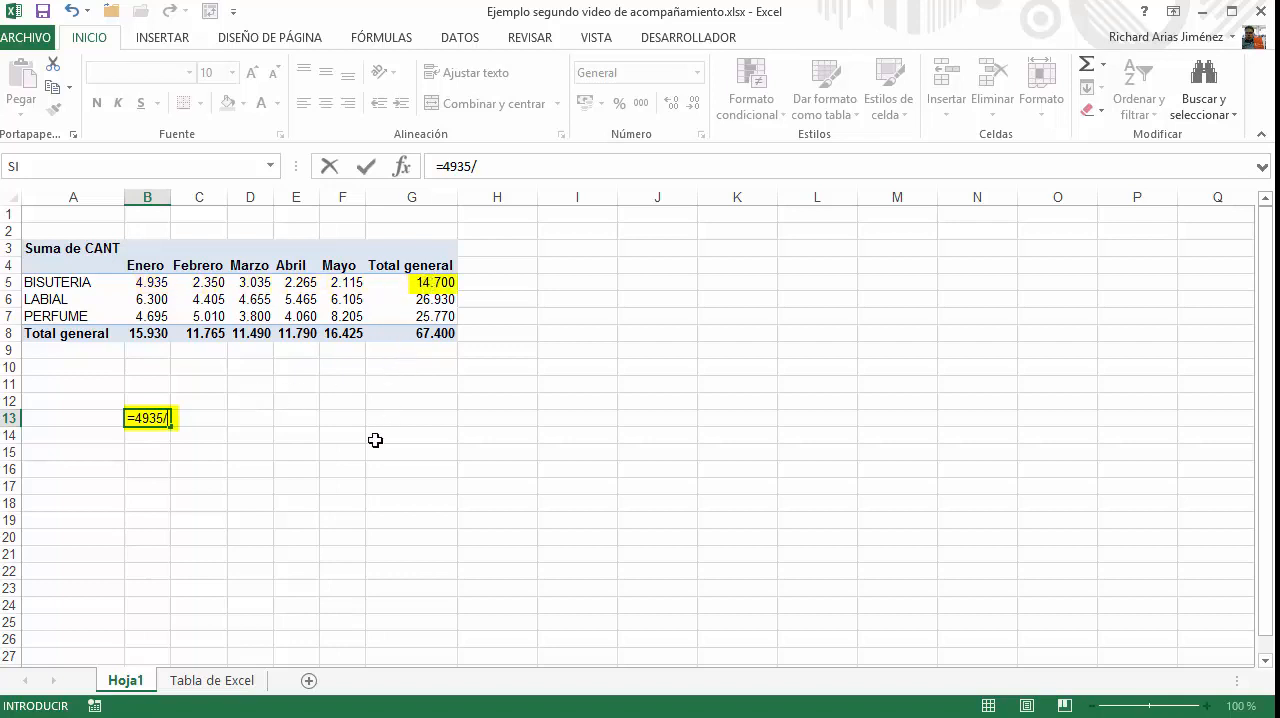
{"action": "type", "text": "14700"}
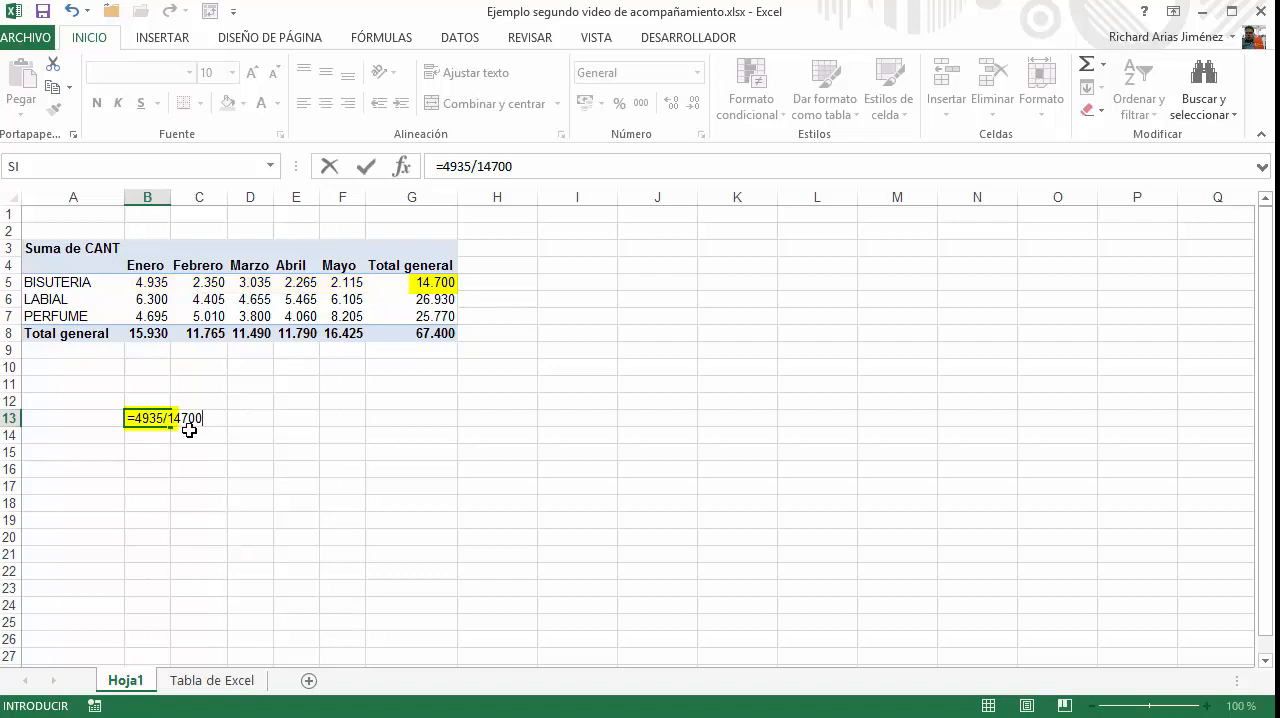
{"action": "left_click", "coordinate": [372, 168]}
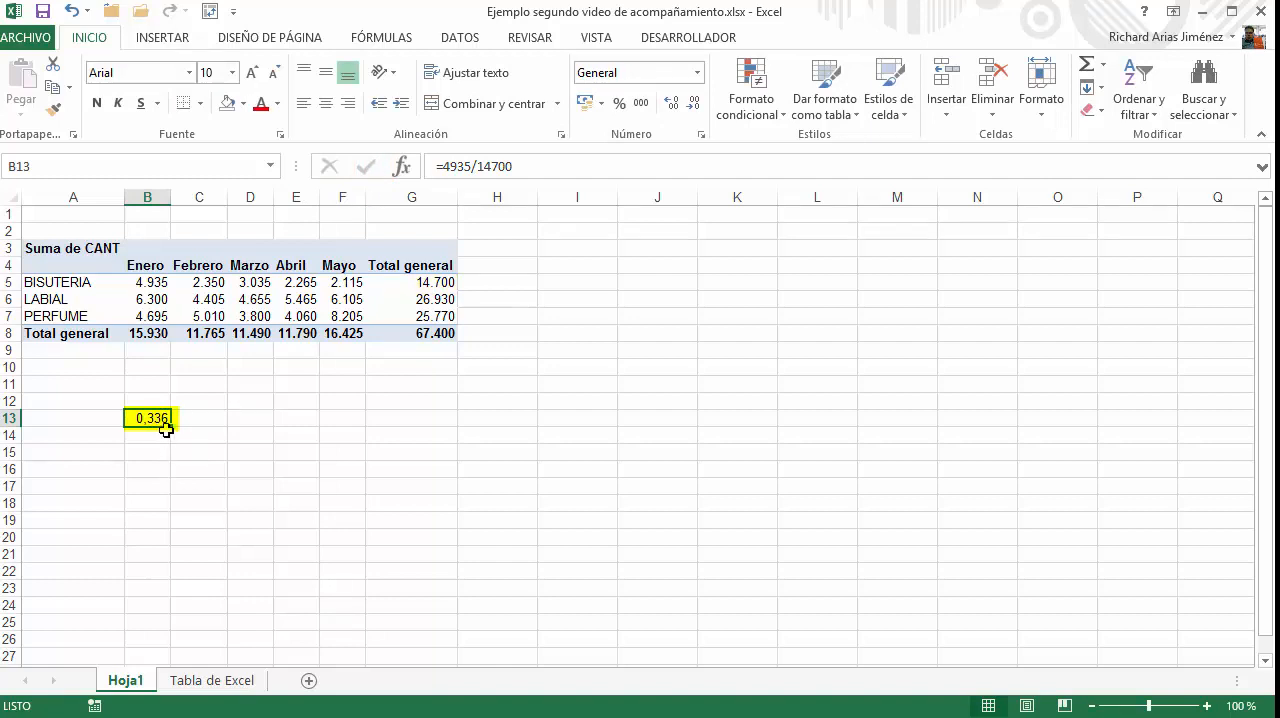
{"action": "left_click", "coordinate": [618, 108]}
{"action": "left_click", "coordinate": [678, 106]}
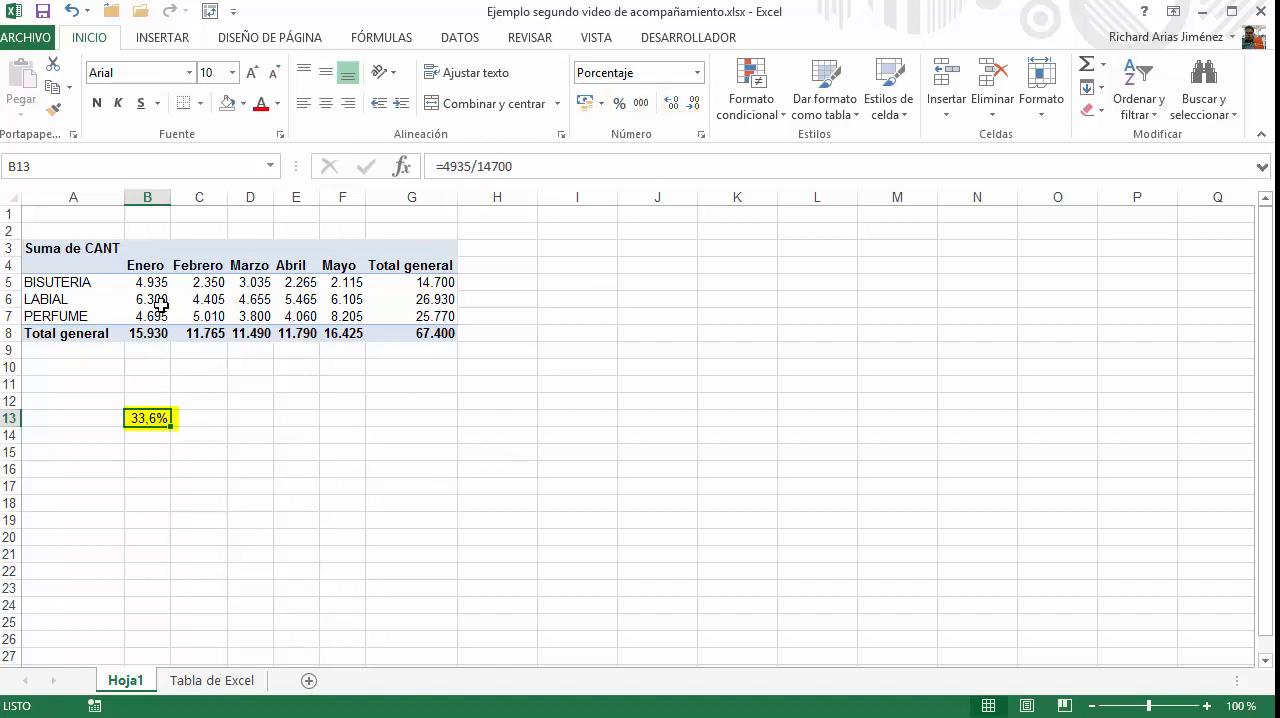
Replace the fixed numbers in B13's formula with a relative and an absolute reference, giving =B5/$G$5
{"action": "mouse_move", "coordinate": [153, 285]}
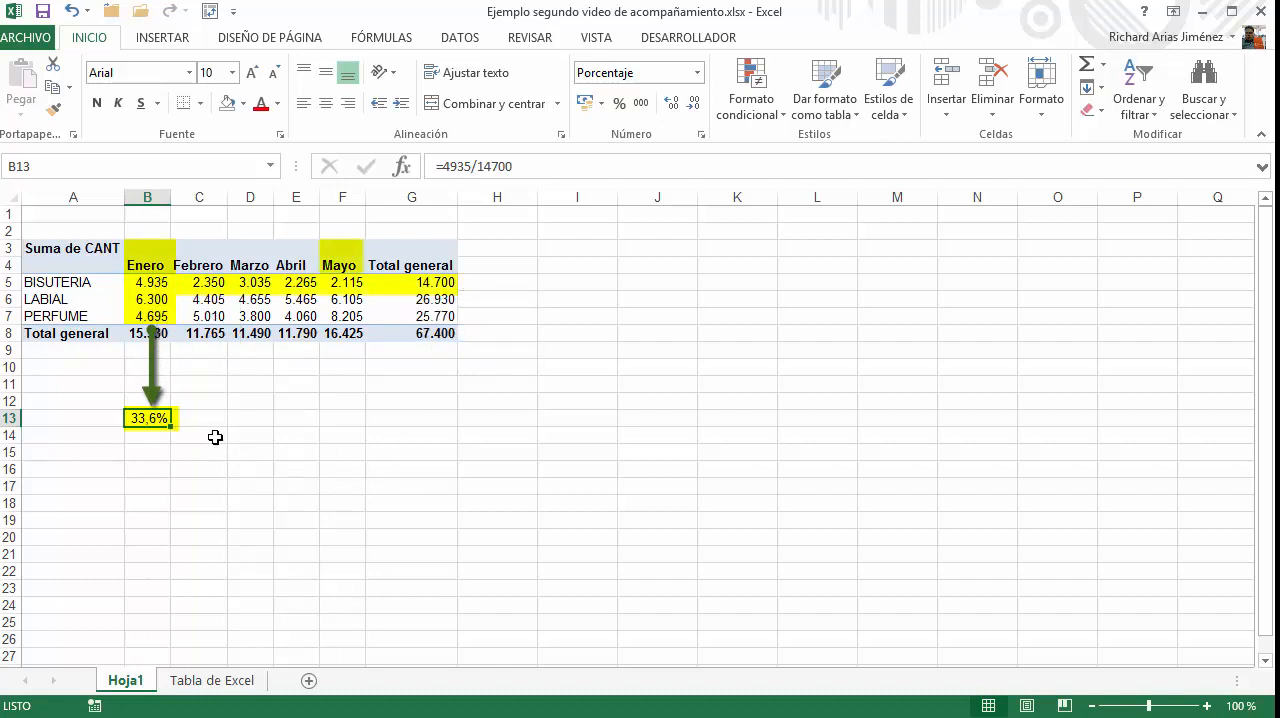
{"action": "double_click", "coordinate": [156, 418]}
{"action": "left_click_drag", "start_coordinate": [160, 418], "coordinate": [134, 427]}
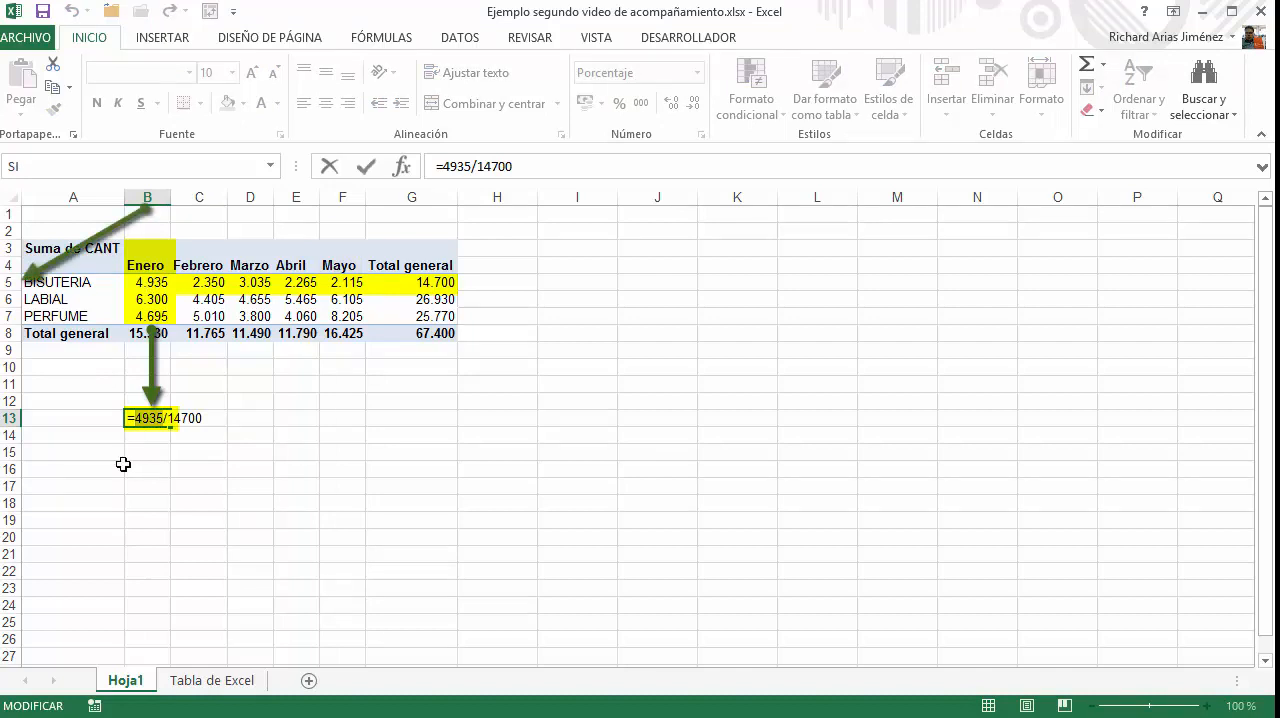
{"action": "type", "text": "B5"}
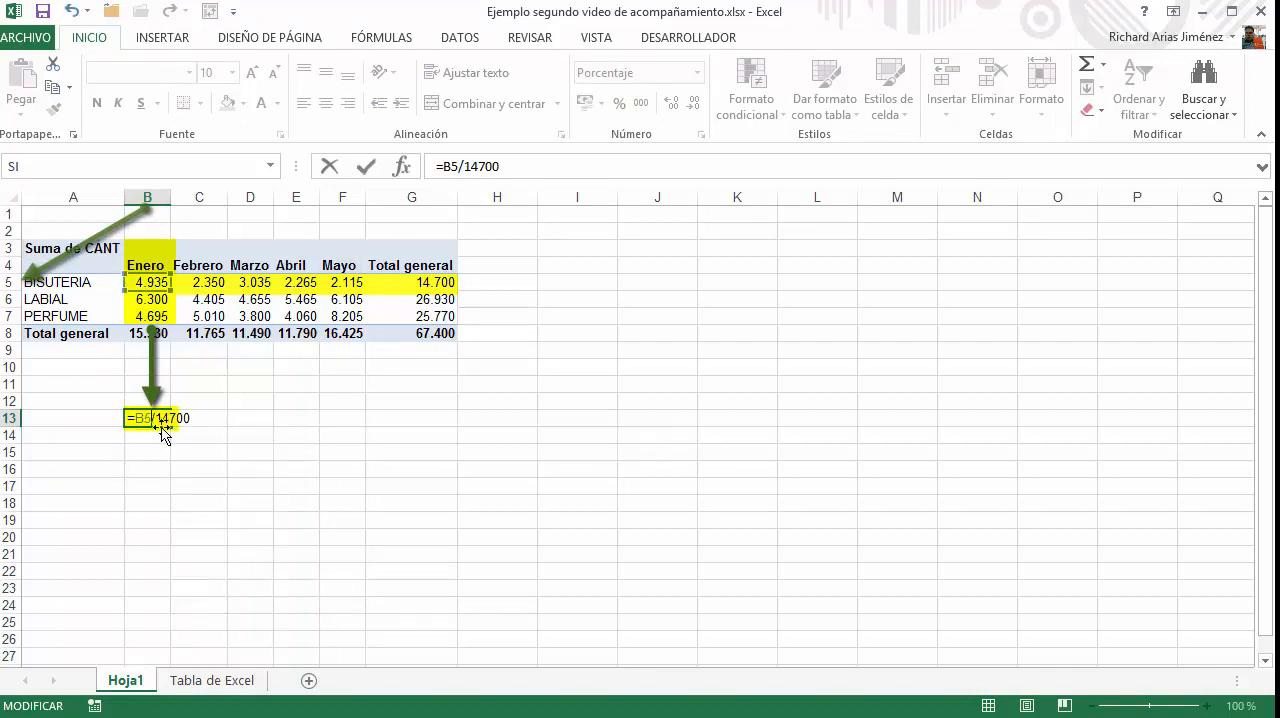
{"action": "left_click_drag", "start_coordinate": [156, 419], "coordinate": [213, 422]}
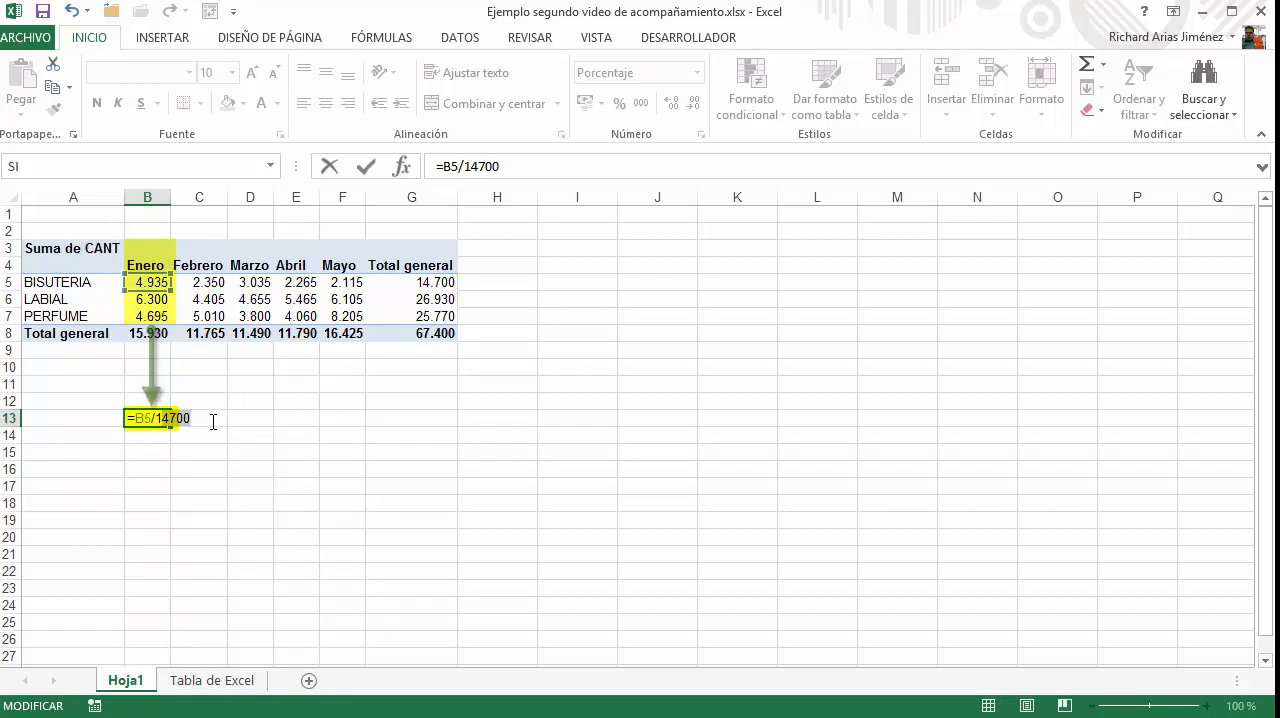
{"action": "key", "text": "BackSpace"}
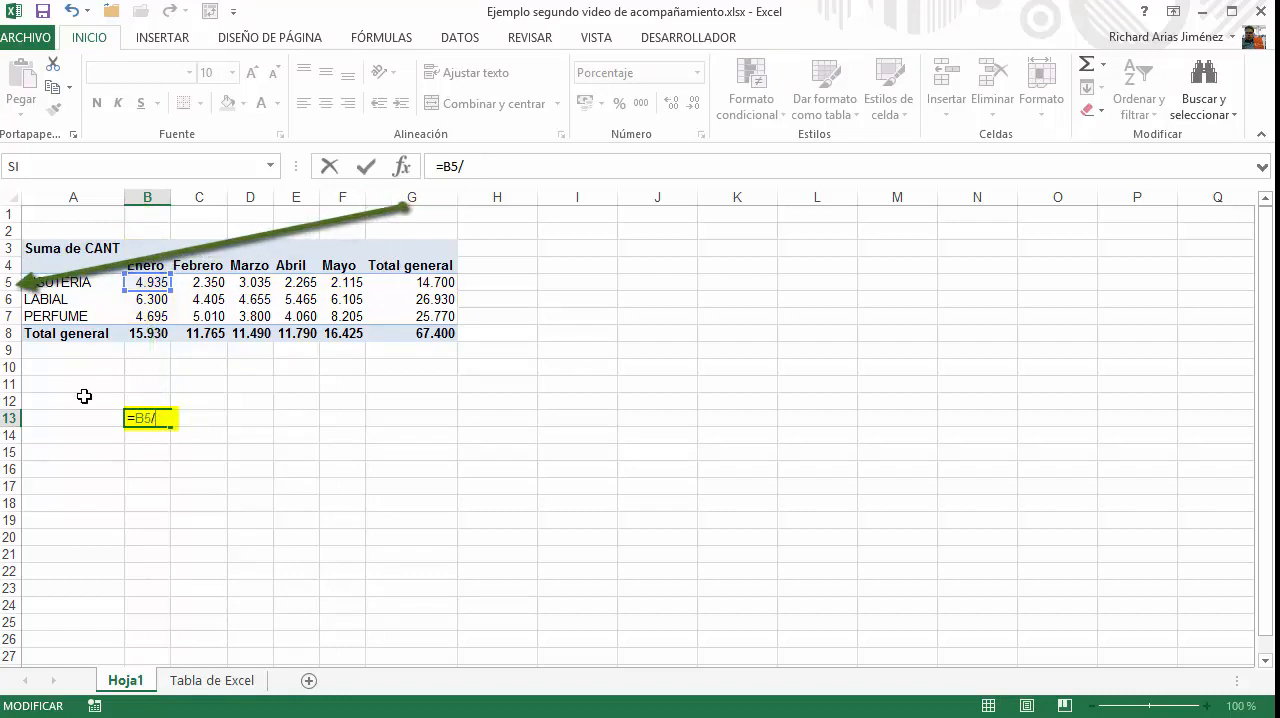
{"action": "type", "text": "G5"}
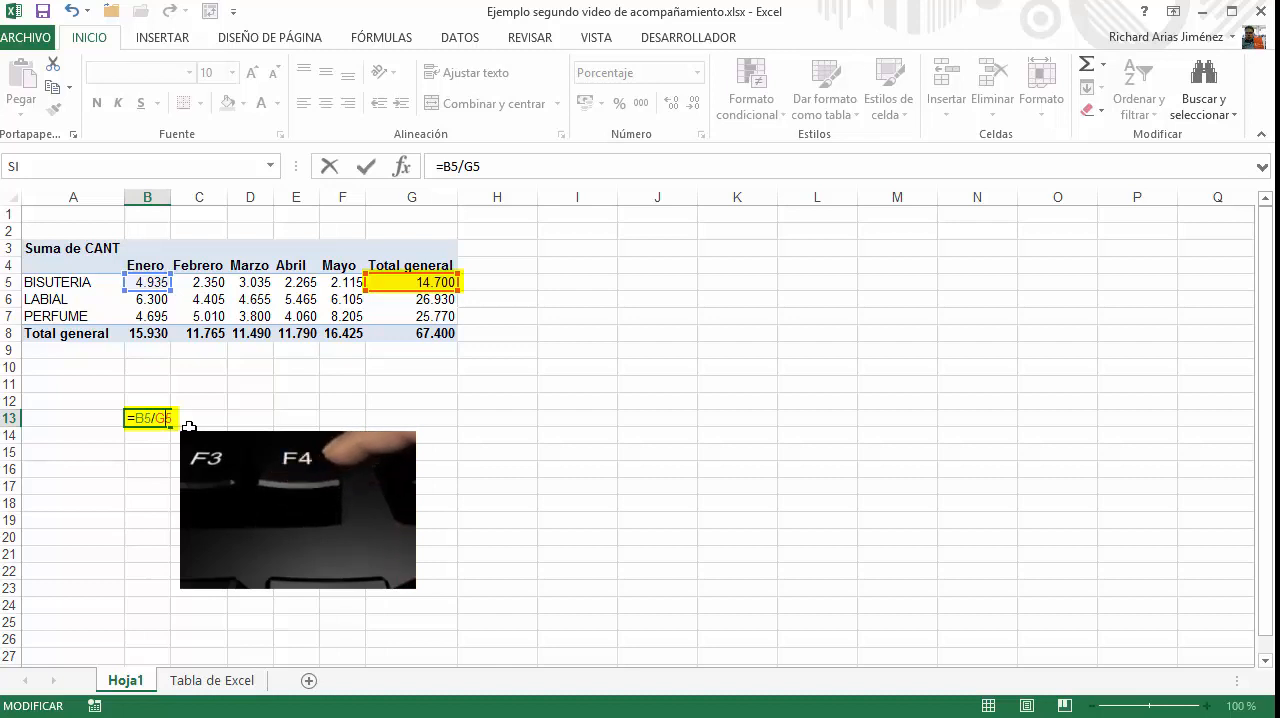
{"action": "key", "text": "F4"}
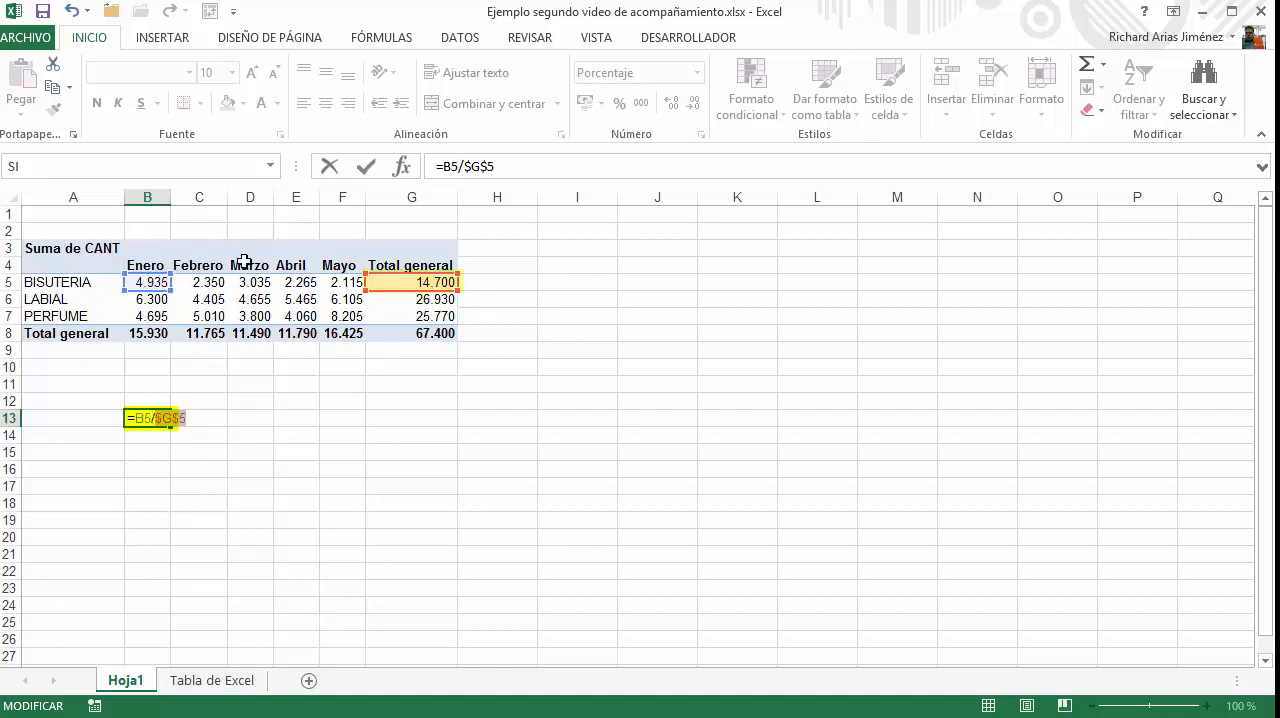
{"action": "left_click", "coordinate": [369, 172]}
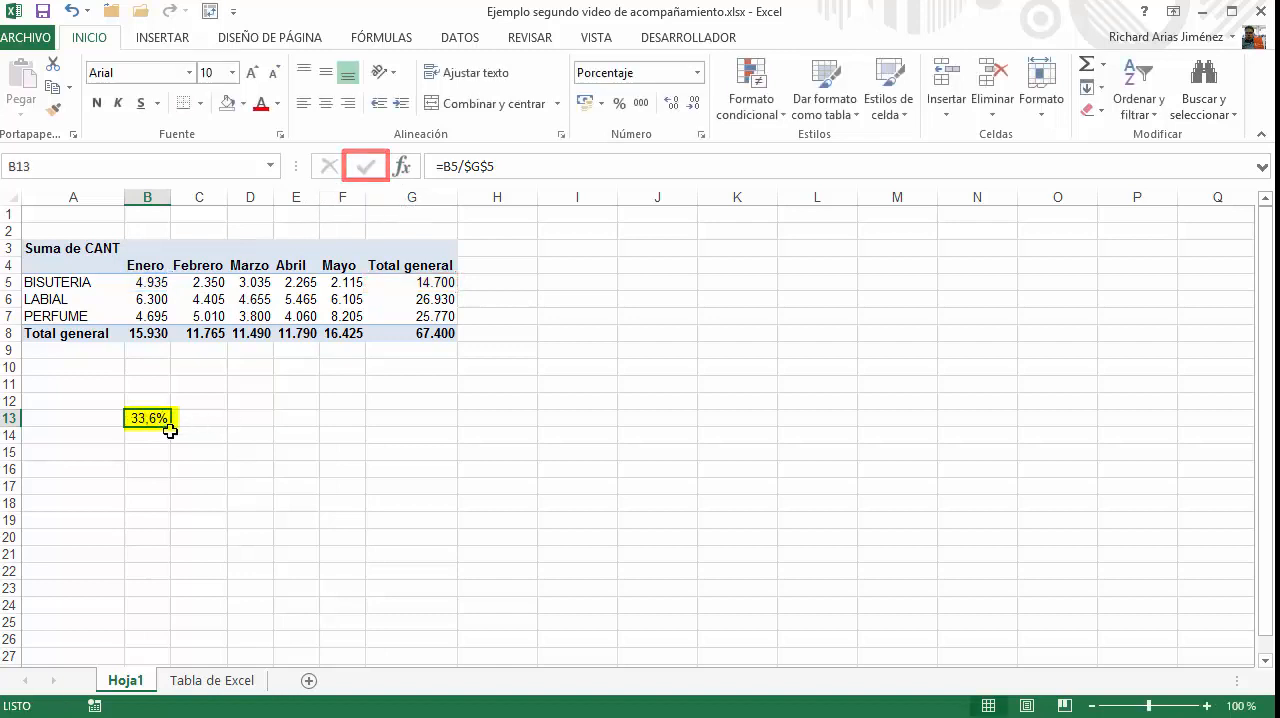
Fill the B13 share formula across to F13 and check the formula in each month's cell
{"action": "left_click_drag", "start_coordinate": [212, 430], "coordinate": [353, 432]}
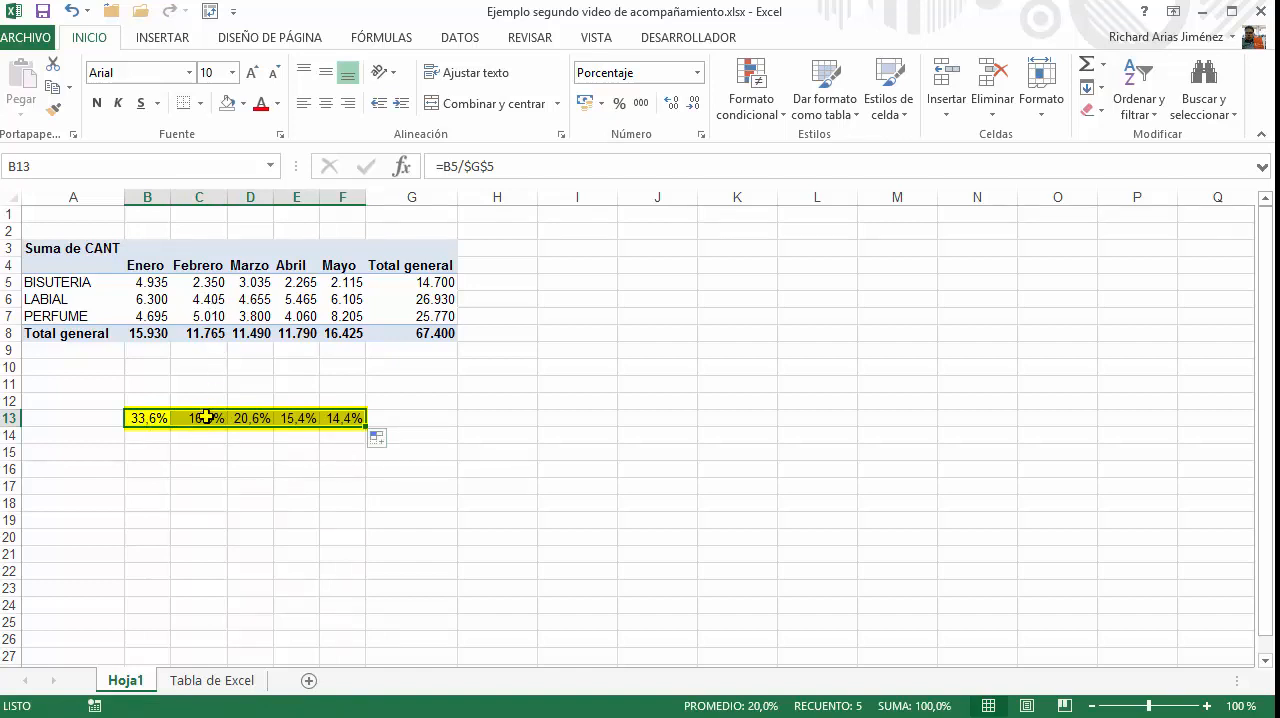
{"action": "left_click", "coordinate": [205, 418]}
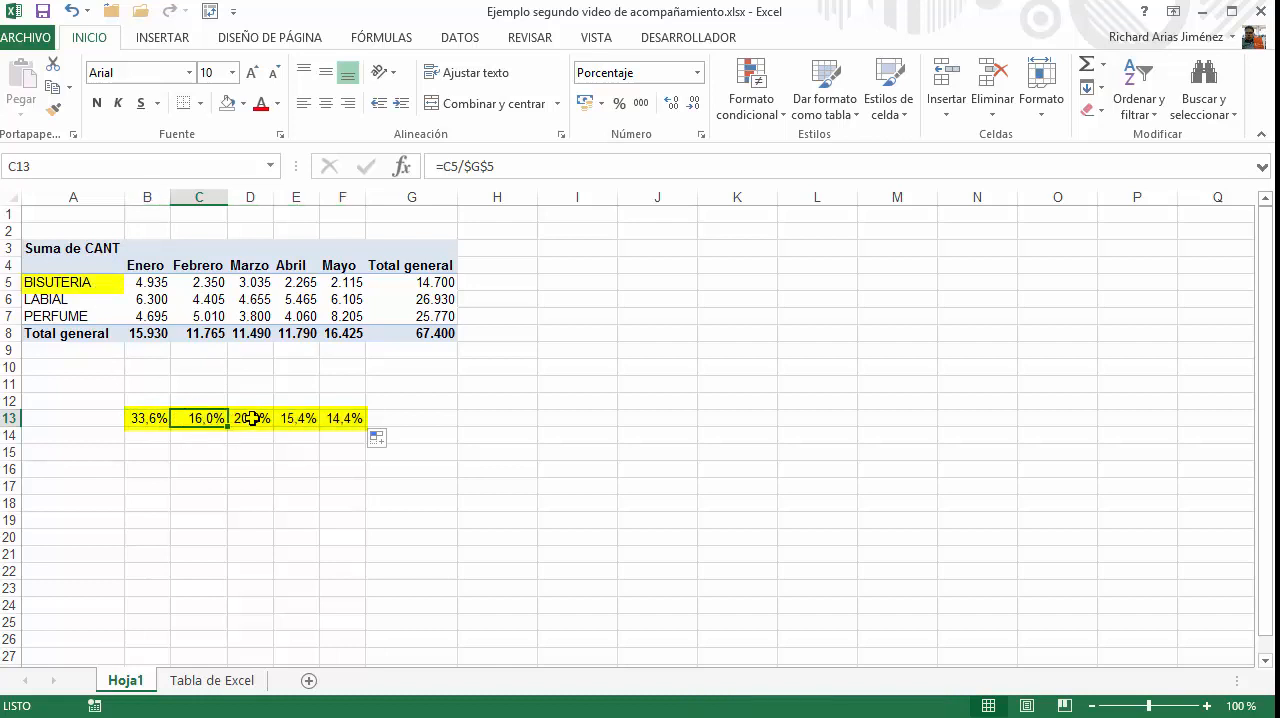
{"action": "left_click", "coordinate": [251, 418]}
{"action": "left_click", "coordinate": [297, 418]}
{"action": "left_click", "coordinate": [345, 418]}
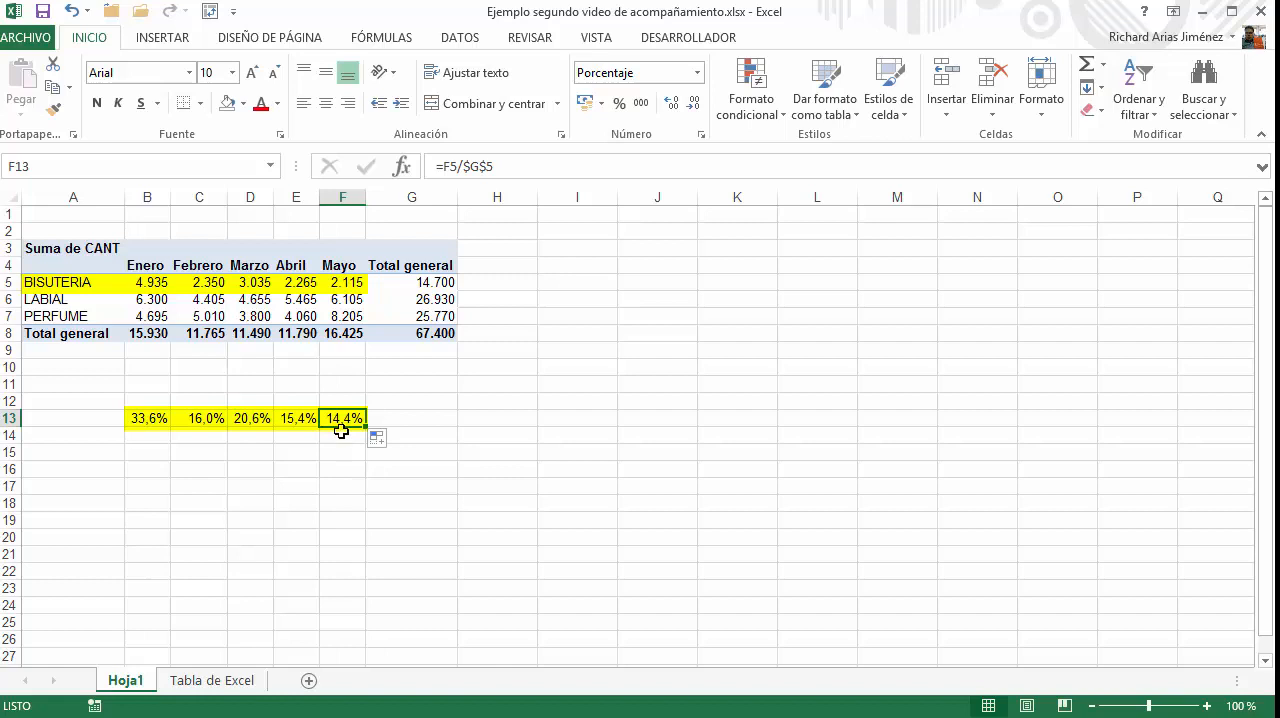
{"action": "left_click", "coordinate": [155, 418]}
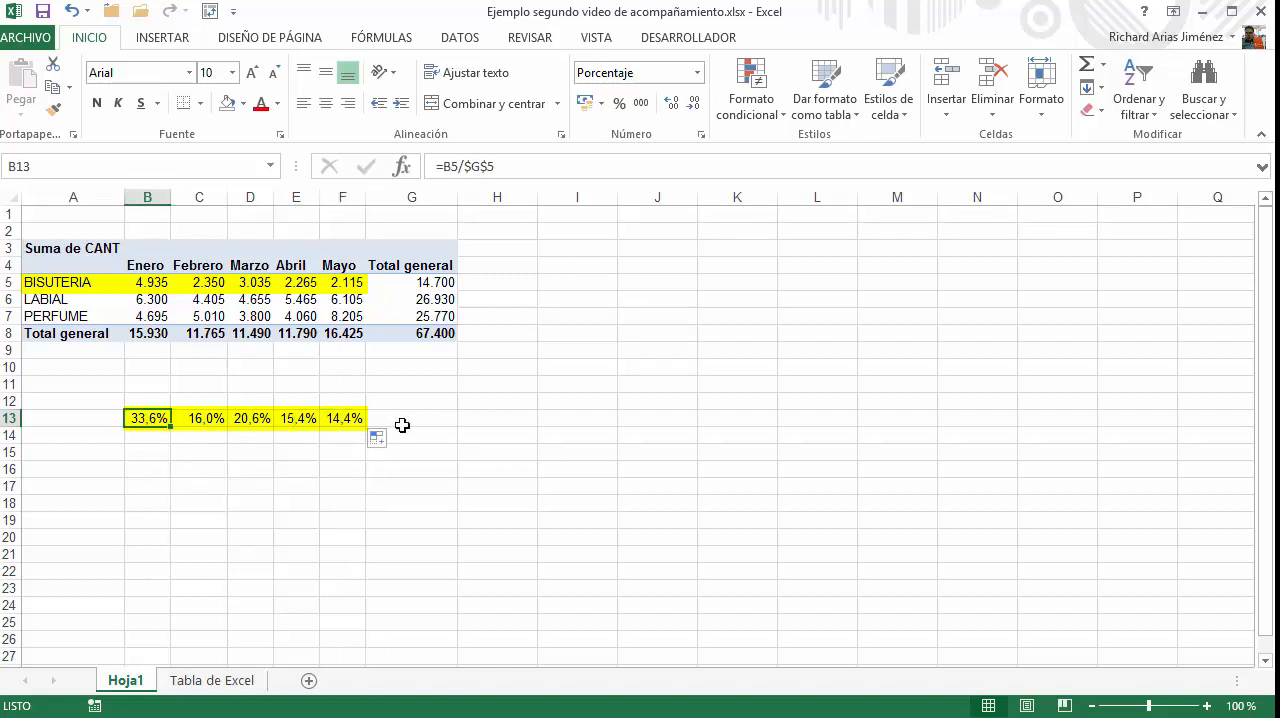
Total the monthly shares in G13 with =SUMA(B13:F13)
{"action": "left_click", "coordinate": [391, 419]}
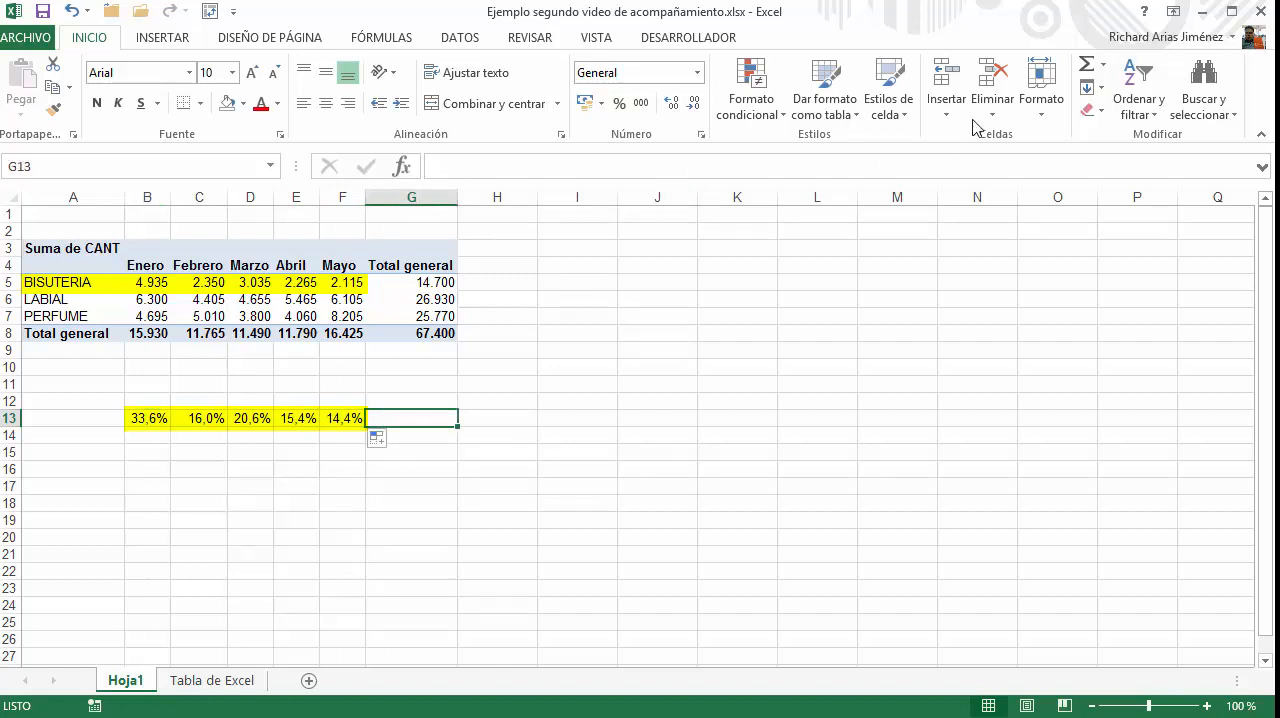
{"action": "left_click", "coordinate": [1085, 65]}
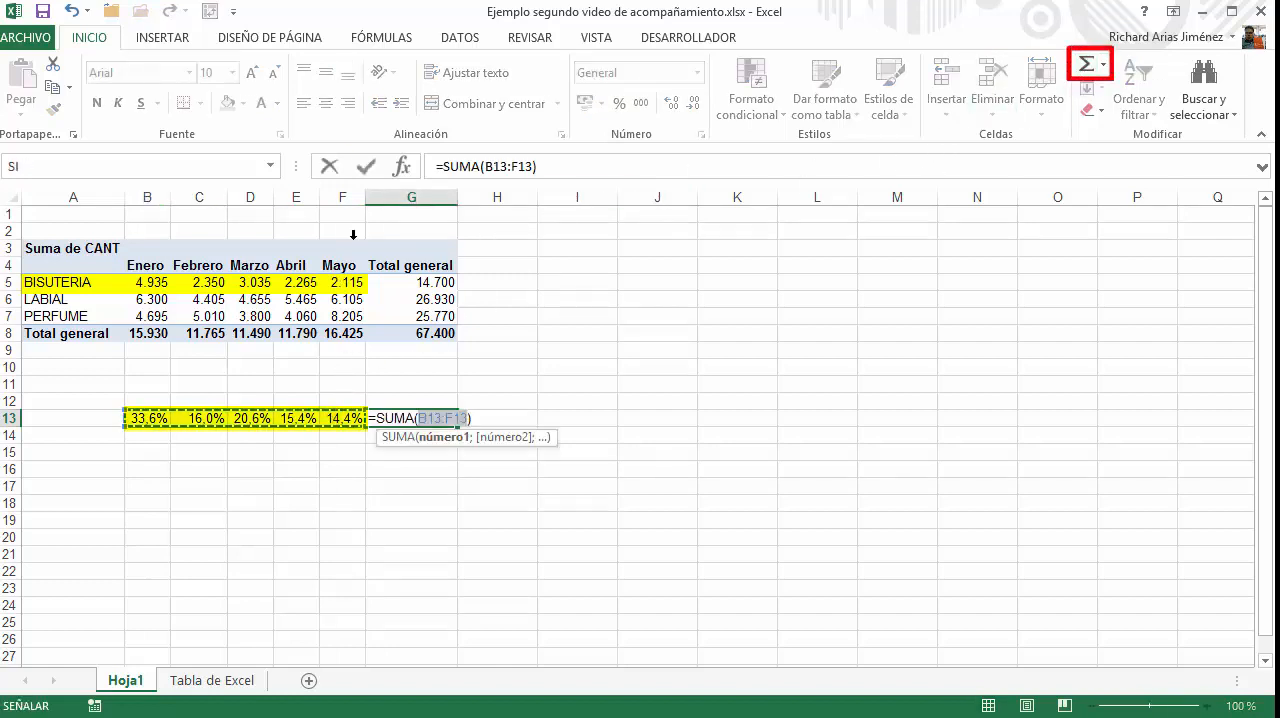
{"action": "left_click", "coordinate": [366, 166]}
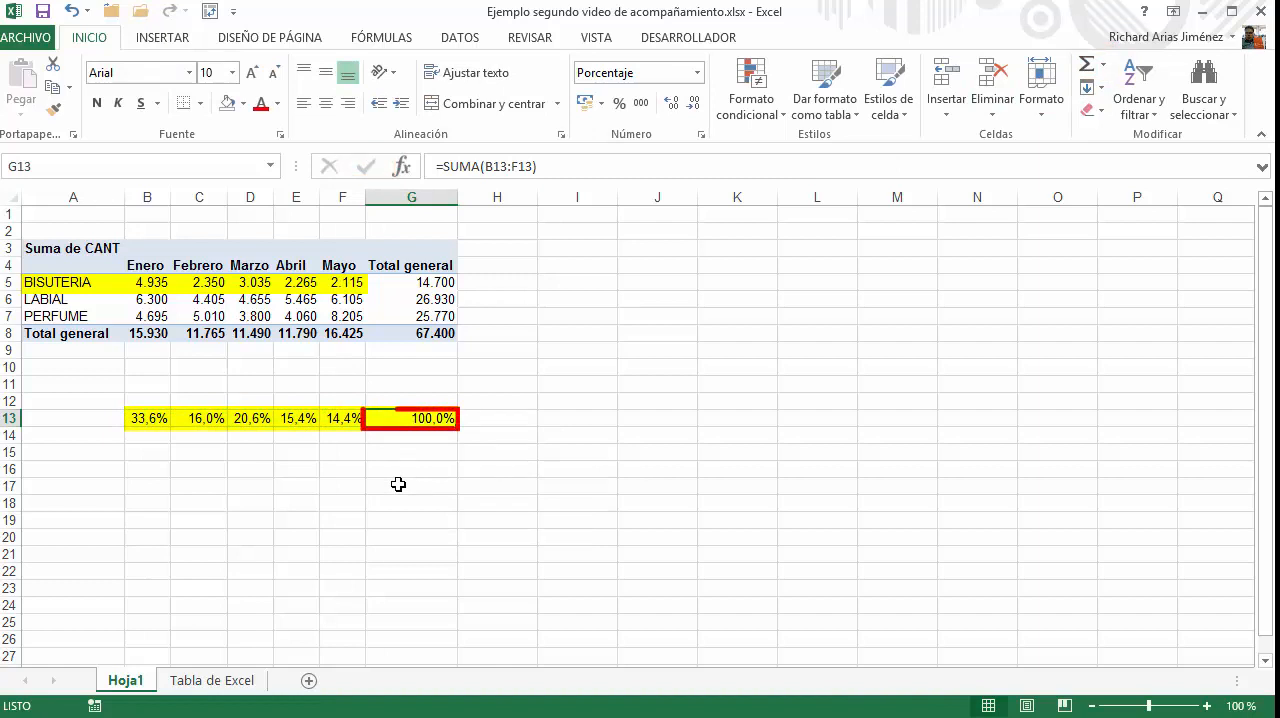
Clear the share calculations from B13:G13 and select the empty cell B17
{"action": "left_click_drag", "start_coordinate": [145, 418], "coordinate": [409, 420]}
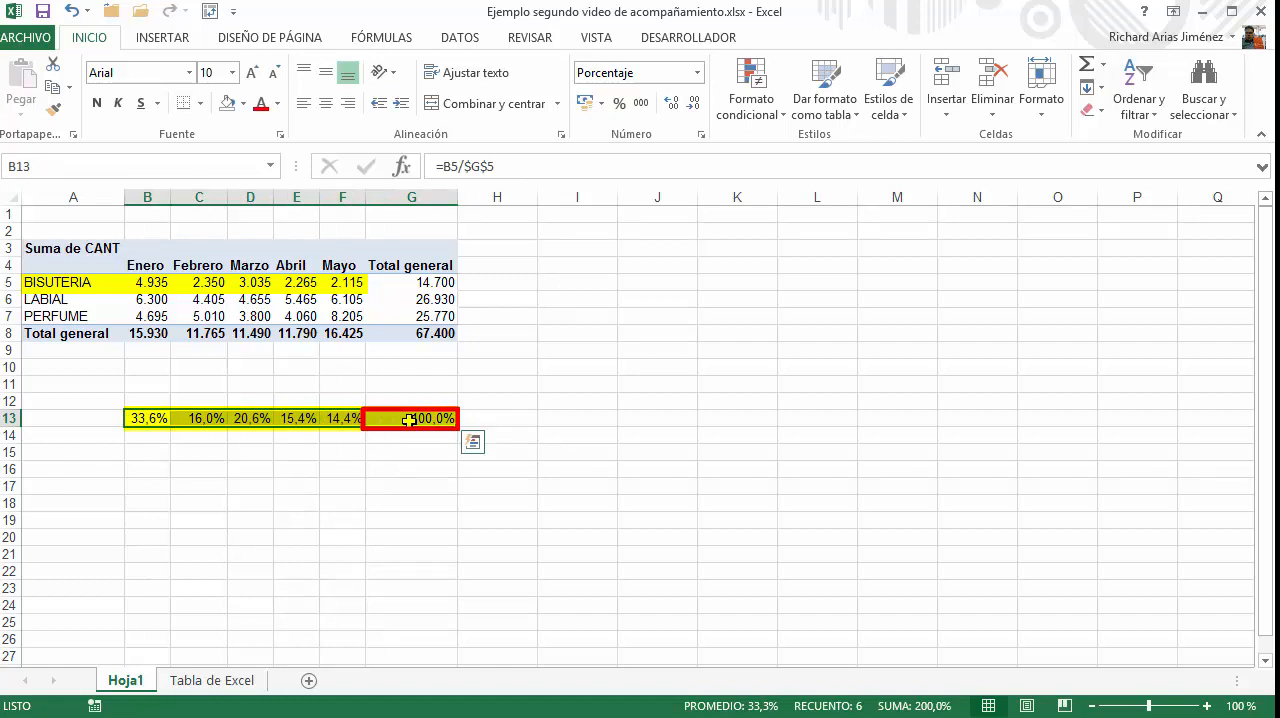
{"action": "key", "text": "Delete"}
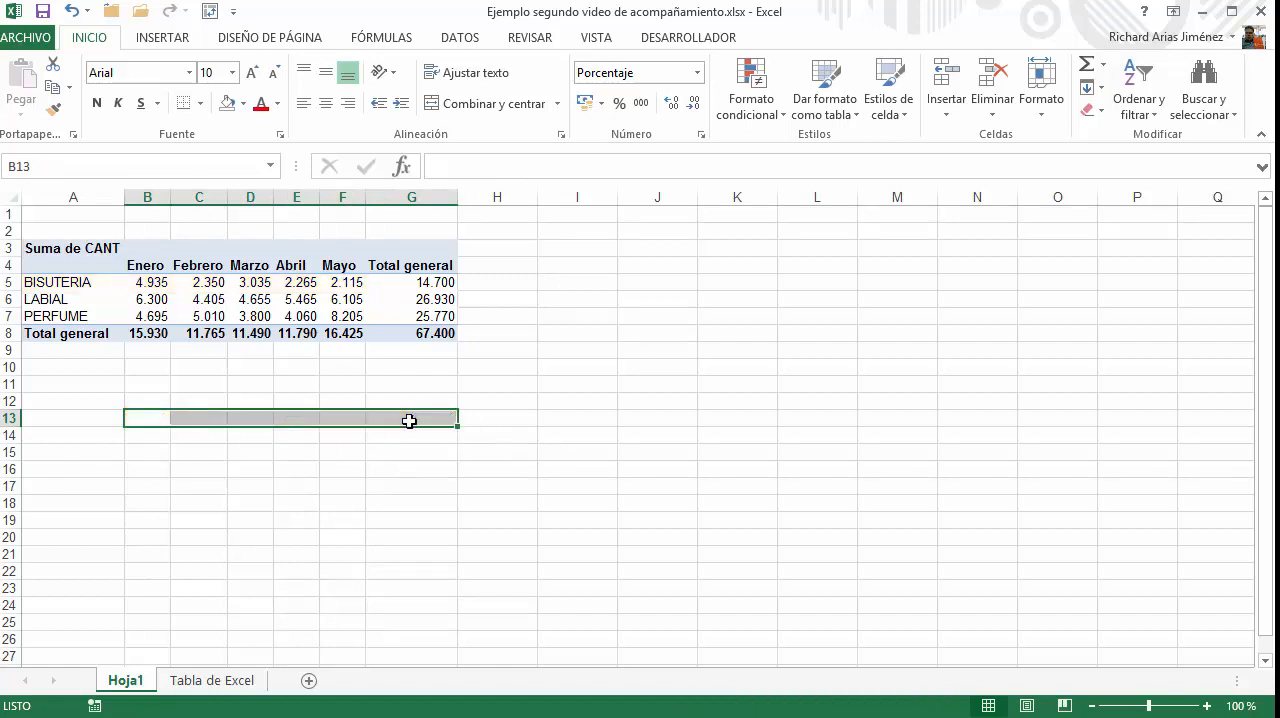
{"action": "key", "text": "Left"}
{"action": "key", "text": "Down"}
{"action": "key", "text": "Right"}
{"action": "key", "text": "Down"}
{"action": "key", "text": "Down"}
{"action": "key", "text": "Down"}
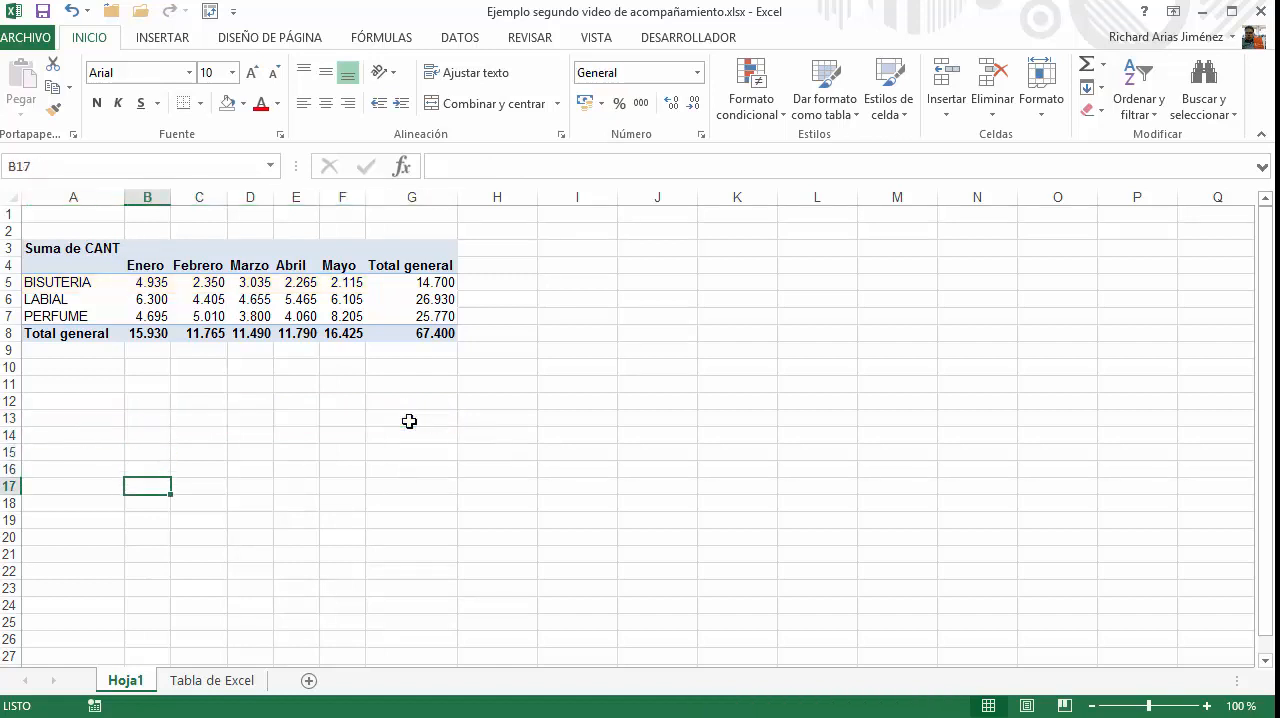
Try a B17 formula dividing BISUTERIA's Enero quantity by its Total general using picked PivotTable cells, examine its IMPORTARDATOSDINAMICOS references, and cancel the entry
{"action": "type", "text": "="}
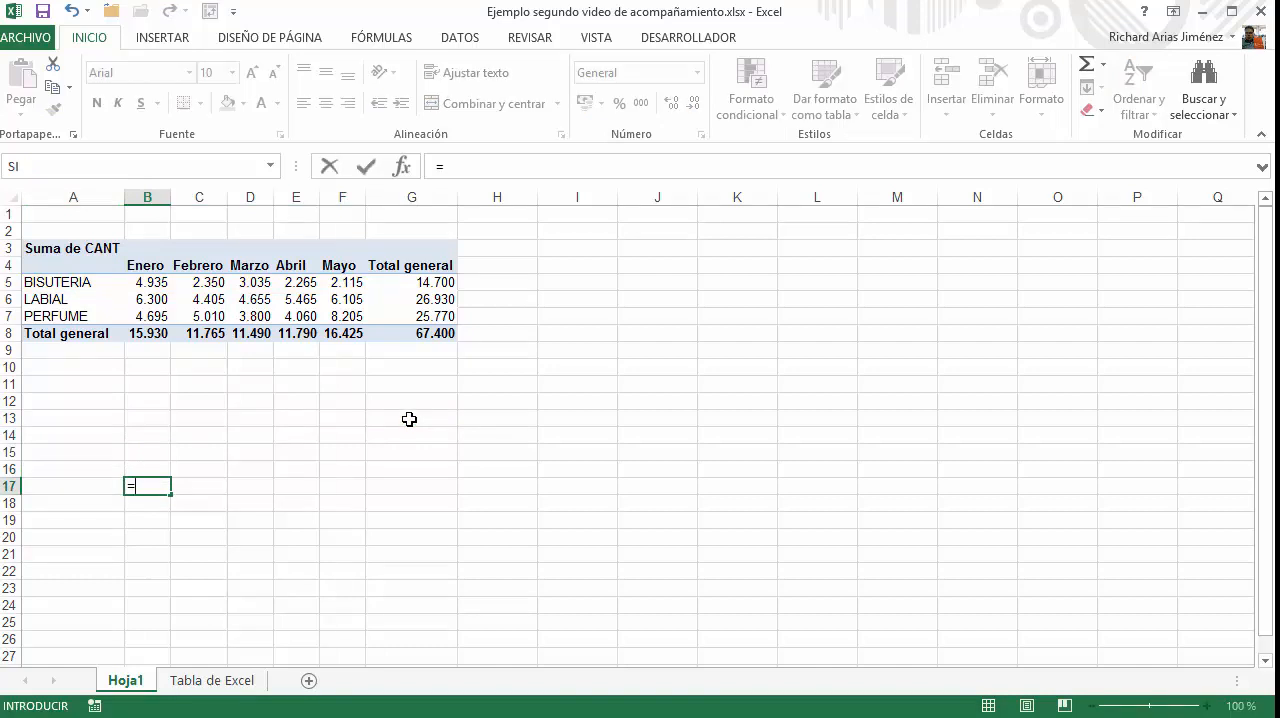
{"action": "left_click", "coordinate": [155, 298]}
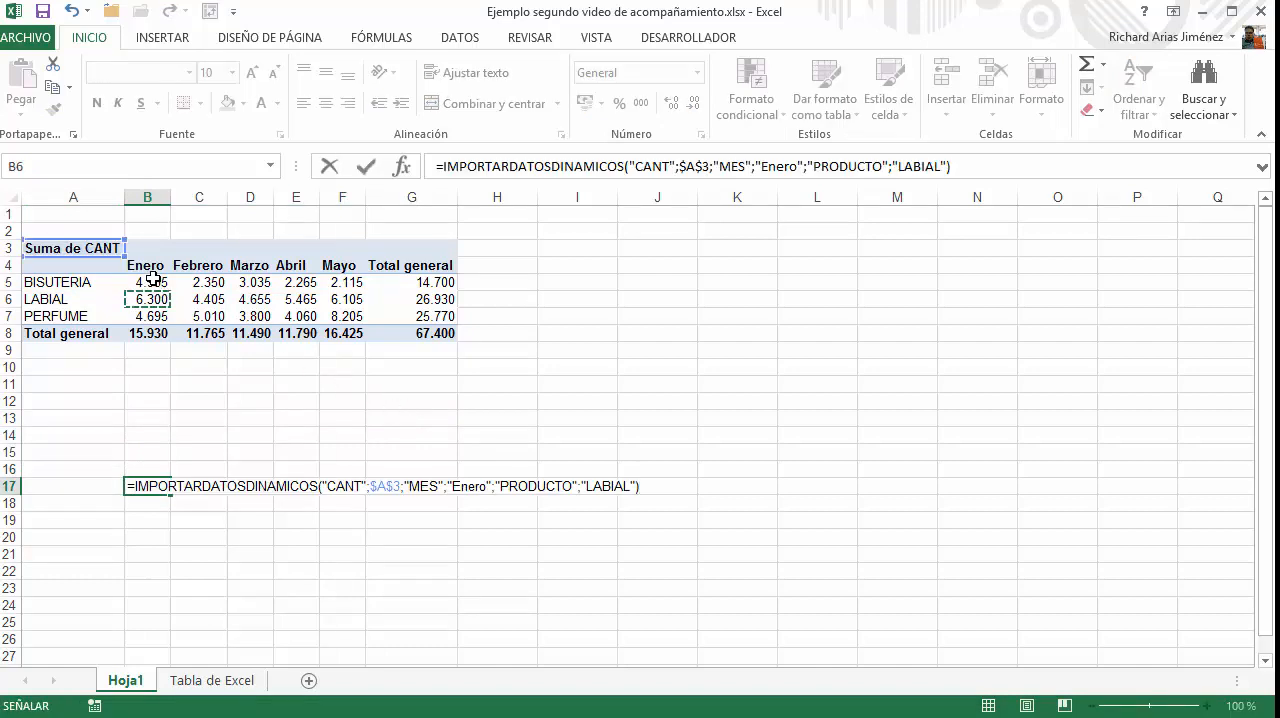
{"action": "left_click", "coordinate": [150, 282]}
{"action": "type", "text": "/"}
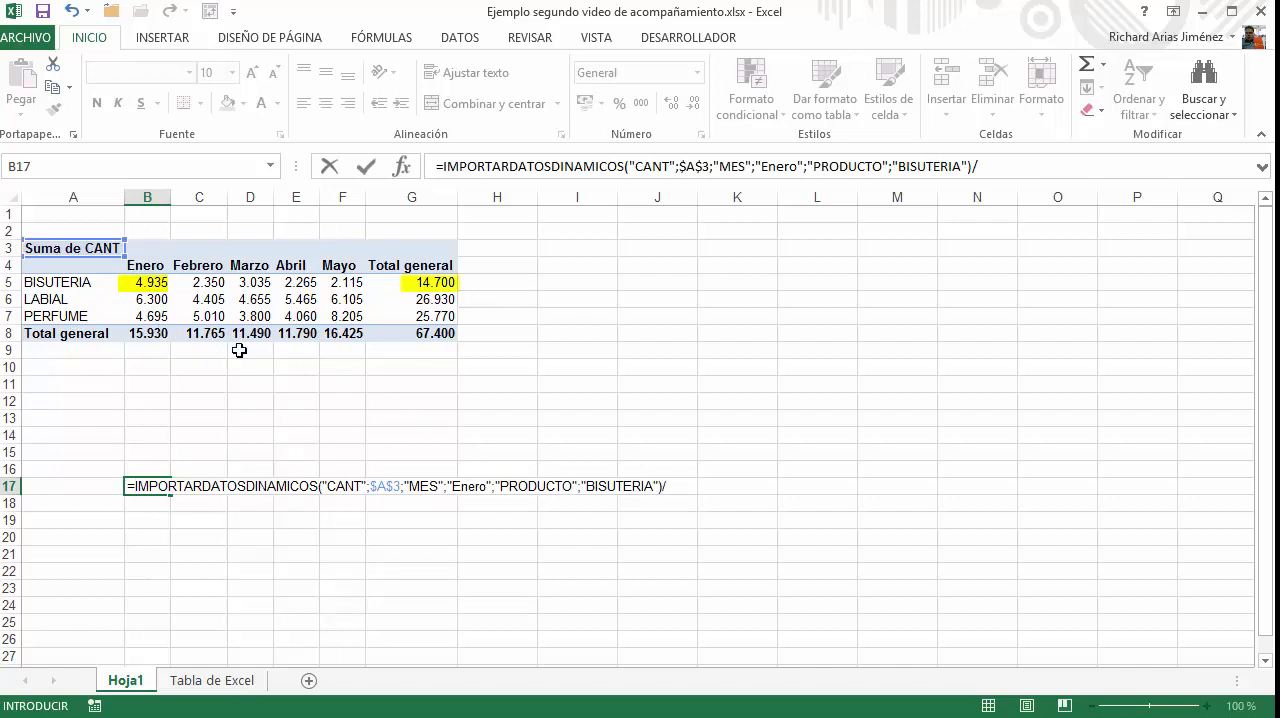
{"action": "left_click", "coordinate": [425, 284]}
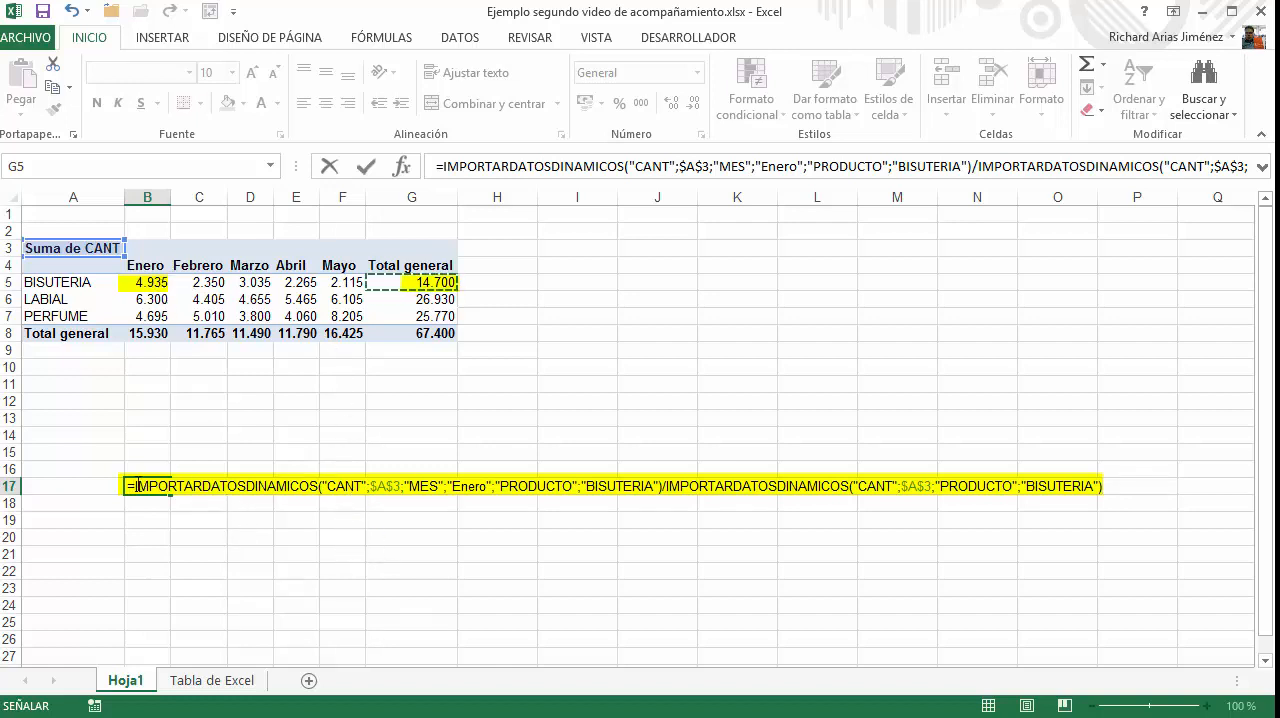
{"action": "left_click_drag", "start_coordinate": [137, 486], "coordinate": [640, 492]}
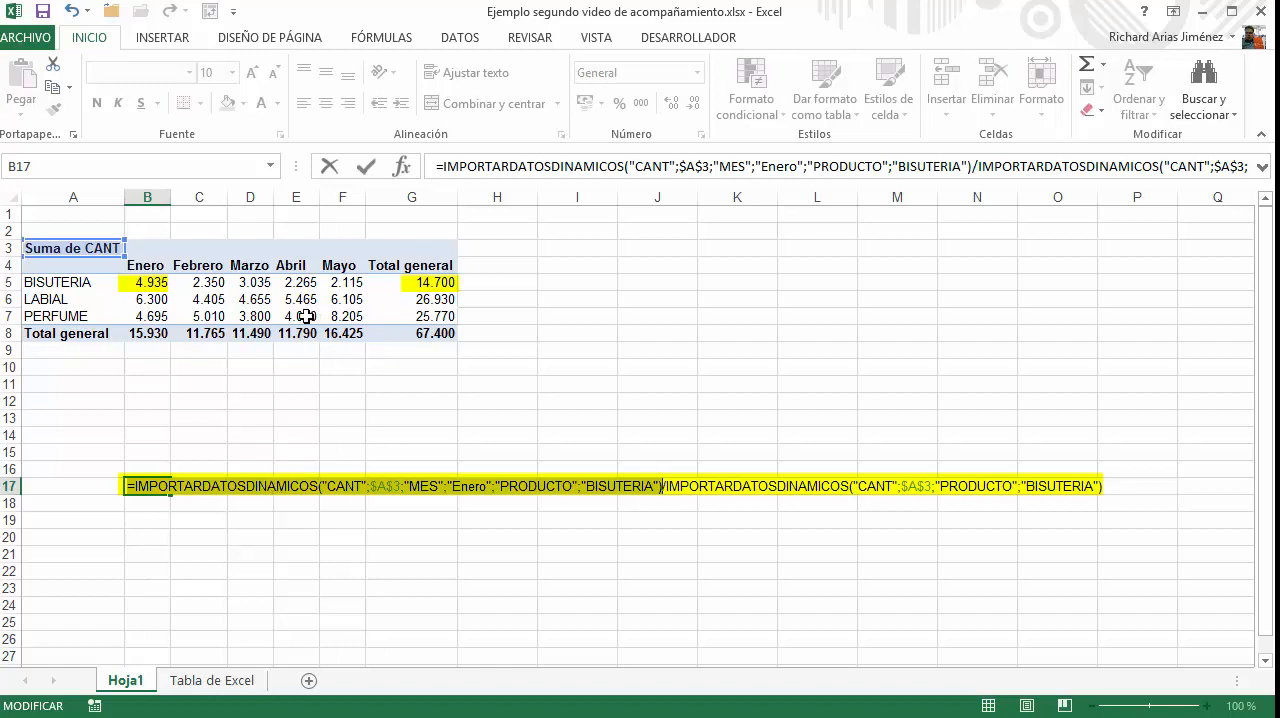
{"action": "key", "text": "Escape"}
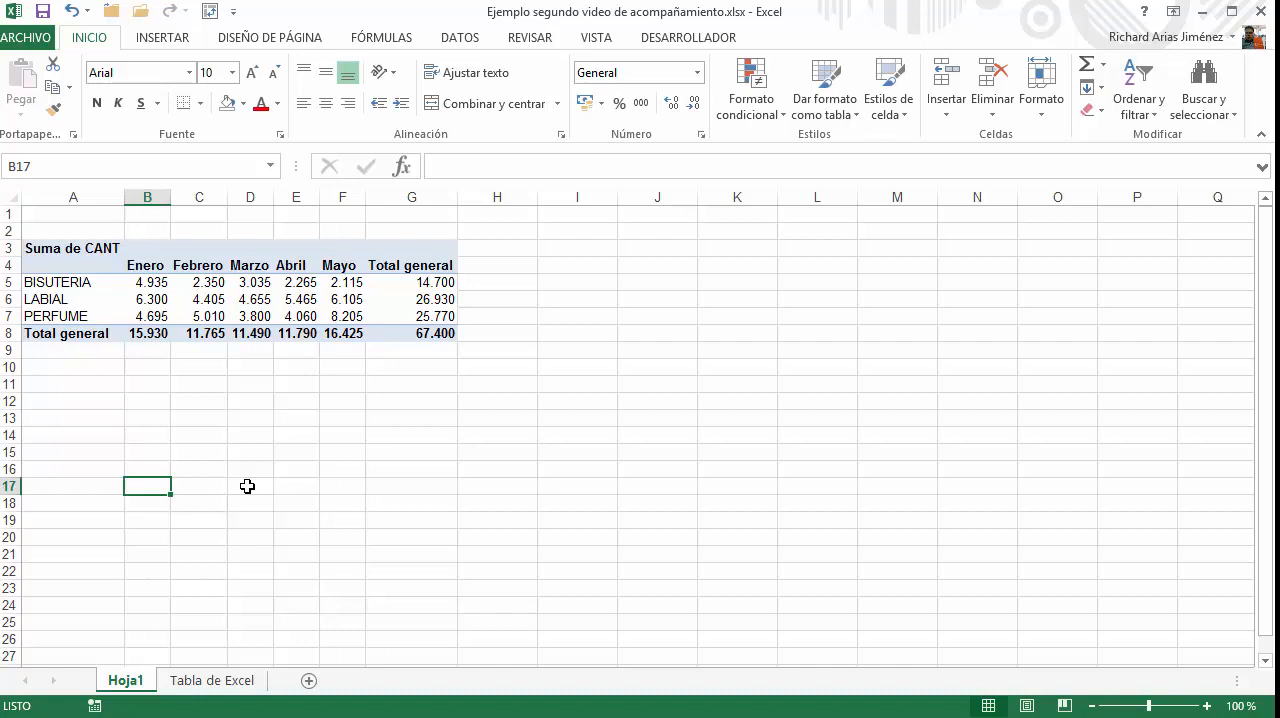
Open the value field settings of Suma de CANT at its Mostrar valores como options
{"action": "left_click", "coordinate": [94, 284]}
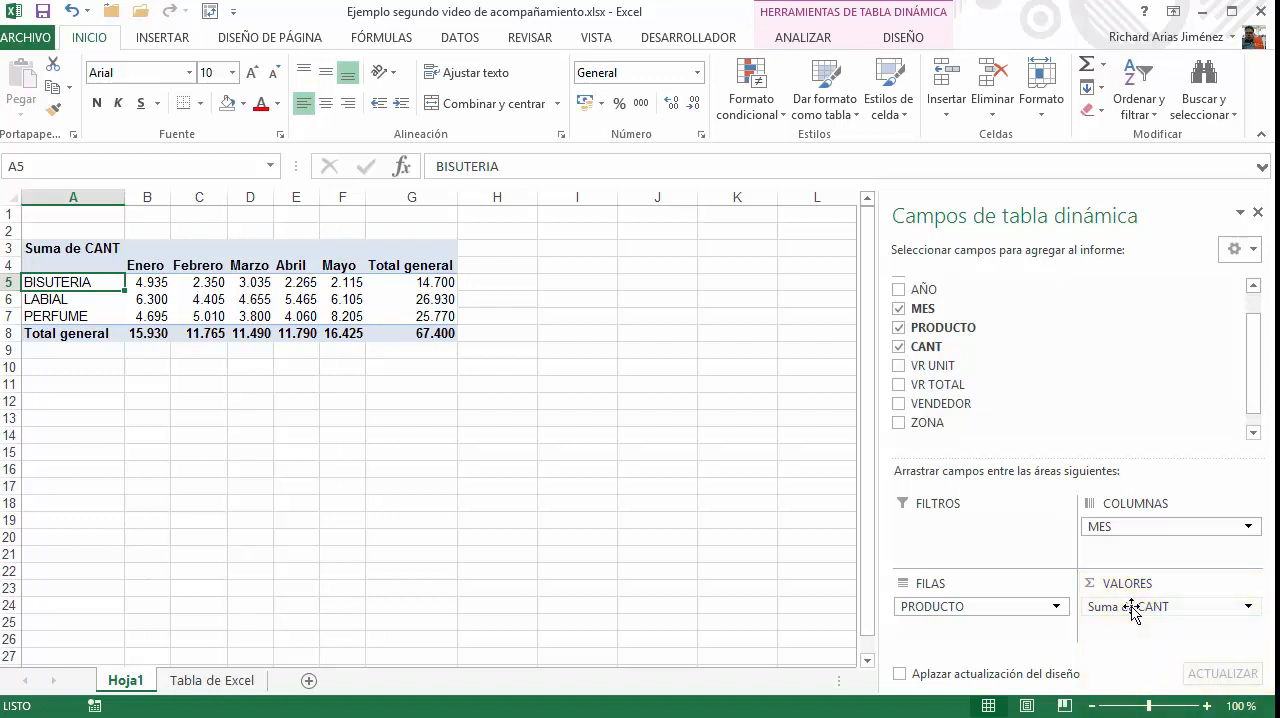
{"action": "left_click", "coordinate": [1131, 607]}
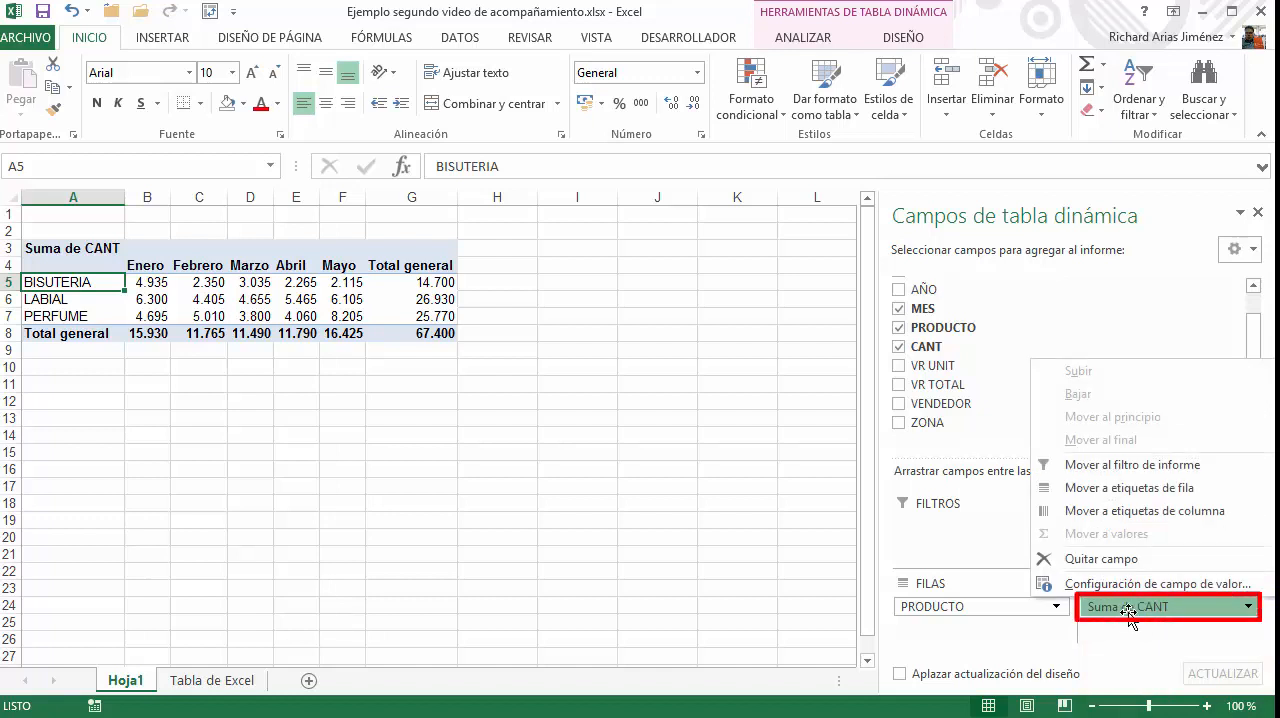
{"action": "left_click", "coordinate": [1072, 584]}
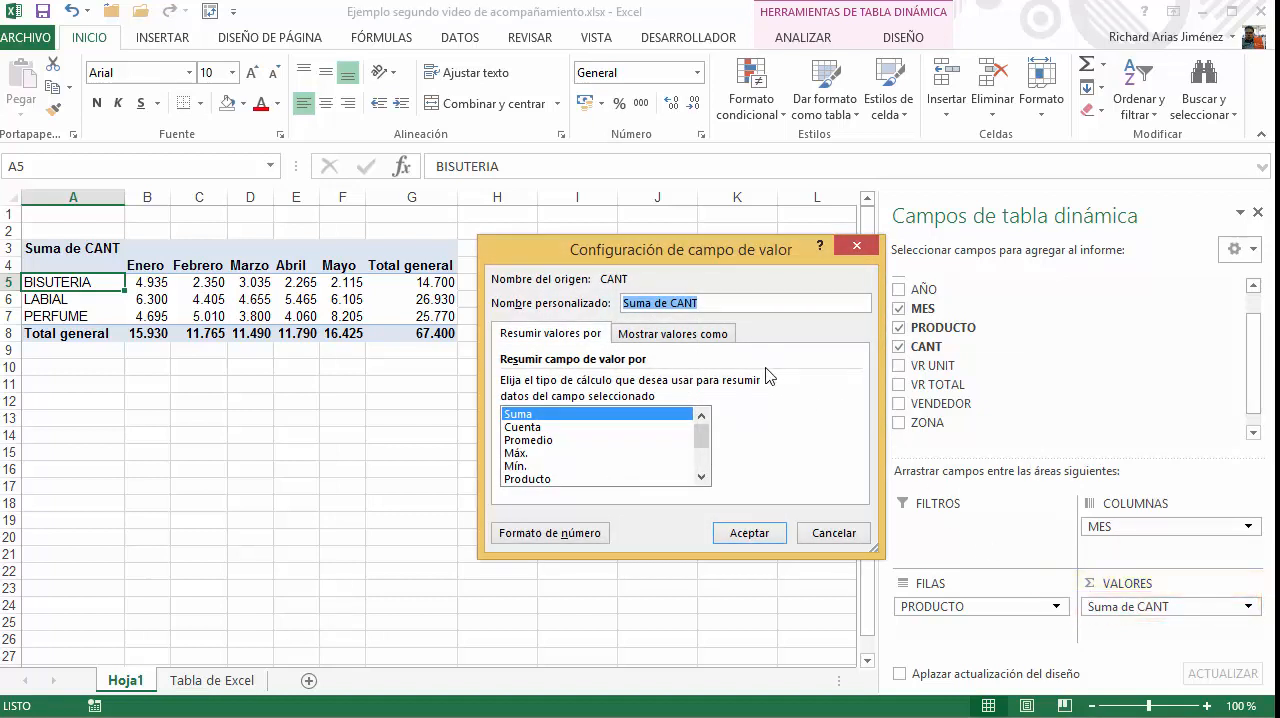
{"action": "left_click", "coordinate": [631, 336]}
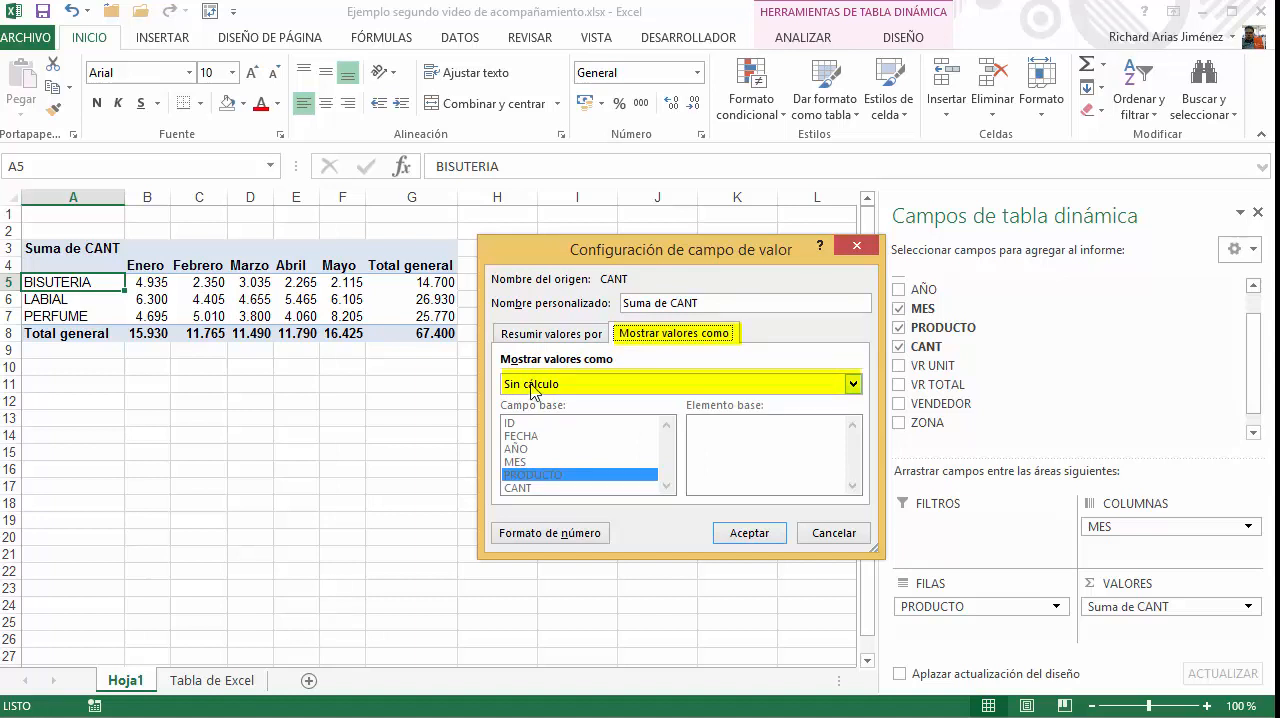
Review the available calculations and show the Suma de CANT values as % del total de filas
{"action": "left_click", "coordinate": [853, 385]}
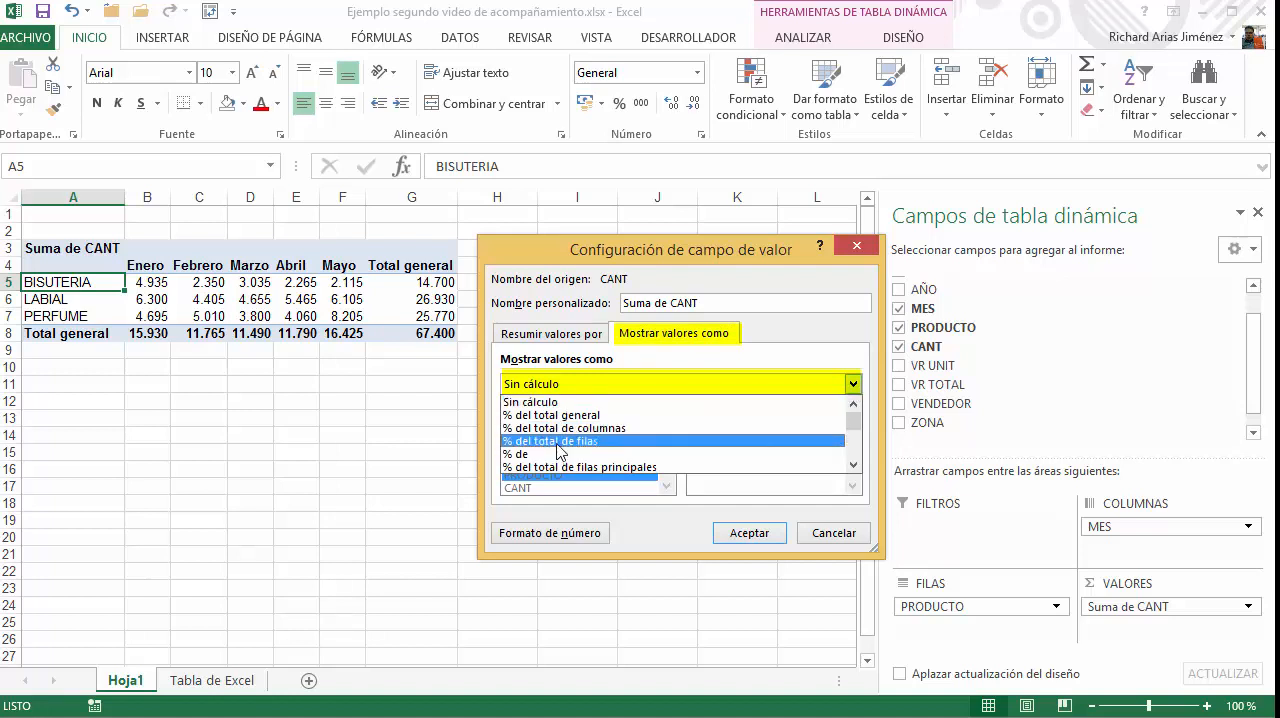
{"action": "left_click", "coordinate": [853, 466]}
{"action": "left_click", "coordinate": [853, 466]}
{"action": "left_click", "coordinate": [853, 466]}
{"action": "left_click", "coordinate": [853, 466]}
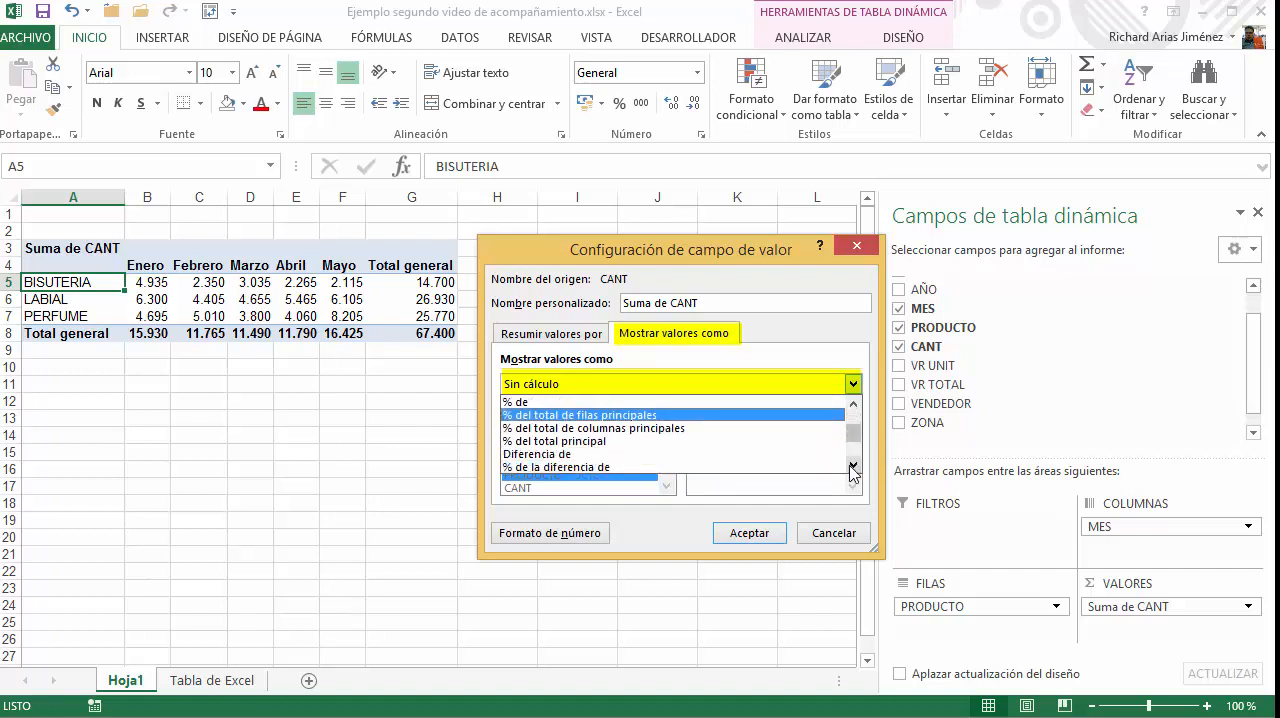
{"action": "left_click", "coordinate": [853, 466]}
{"action": "left_click", "coordinate": [853, 466]}
{"action": "left_click", "coordinate": [853, 466]}
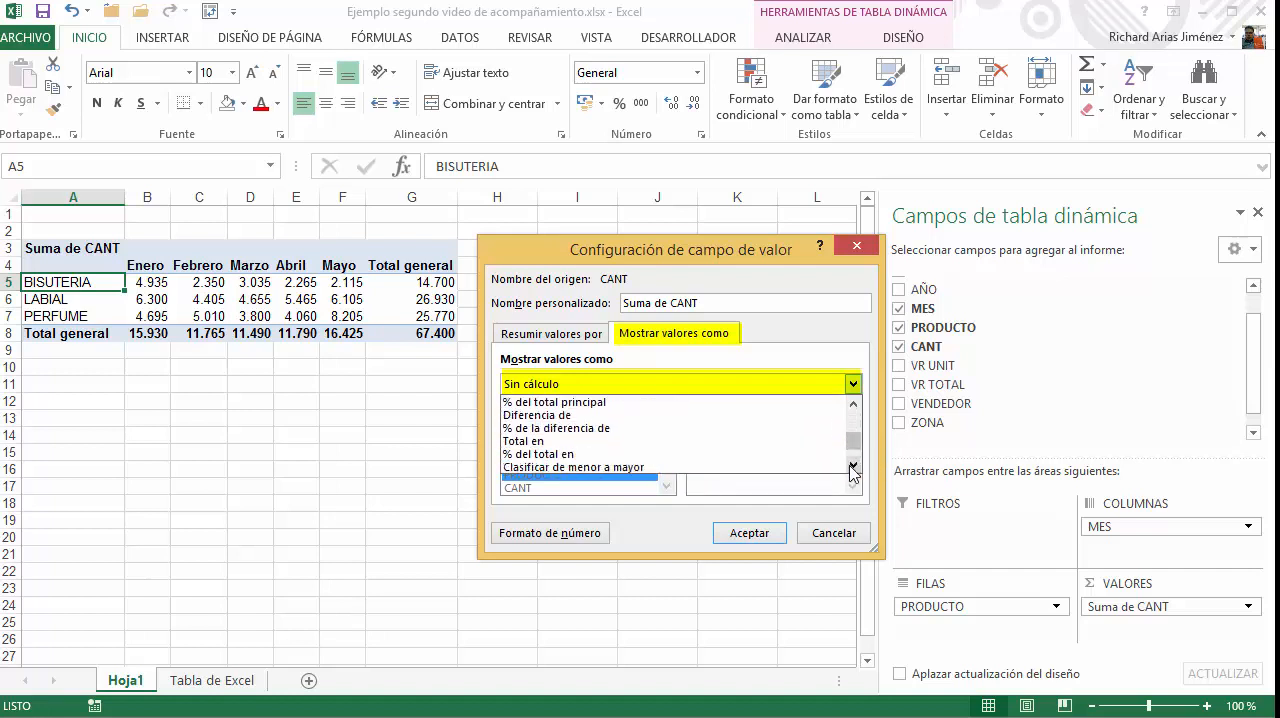
{"action": "left_click", "coordinate": [853, 466]}
{"action": "left_click", "coordinate": [853, 466]}
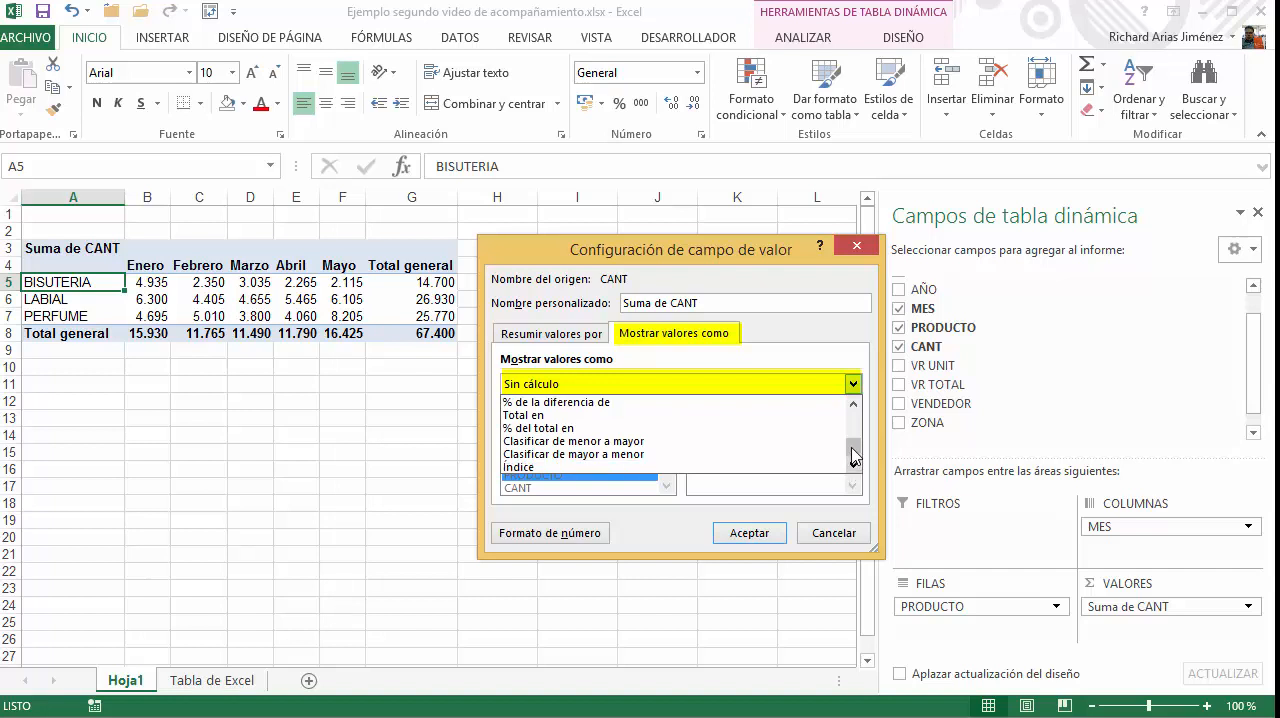
{"action": "left_click_drag", "start_coordinate": [855, 452], "coordinate": [857, 414]}
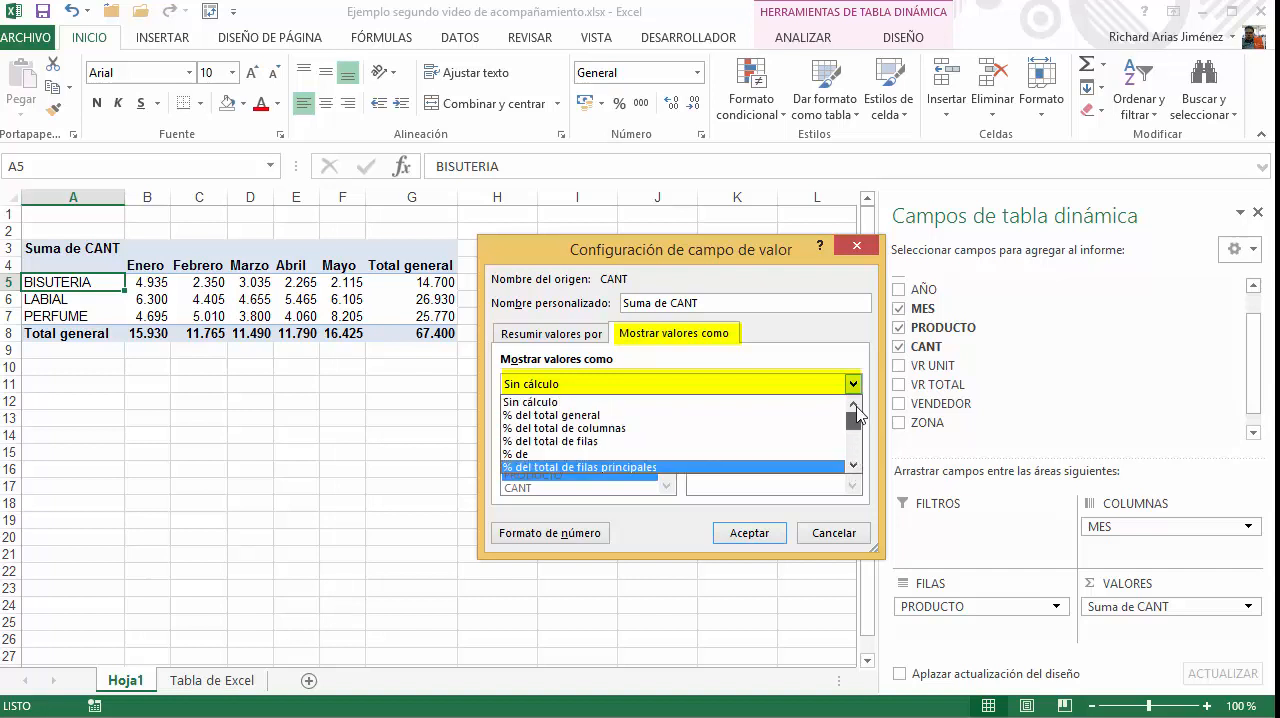
{"action": "left_click", "coordinate": [547, 442]}
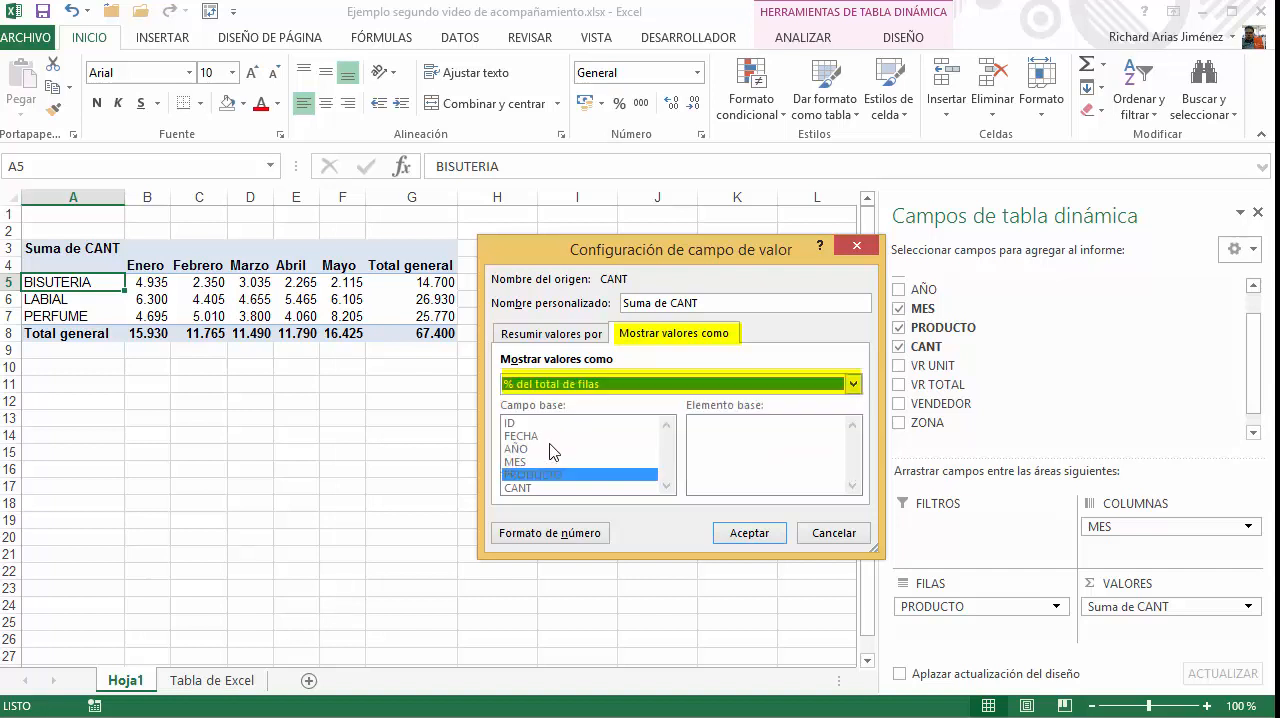
{"action": "left_click", "coordinate": [759, 535]}
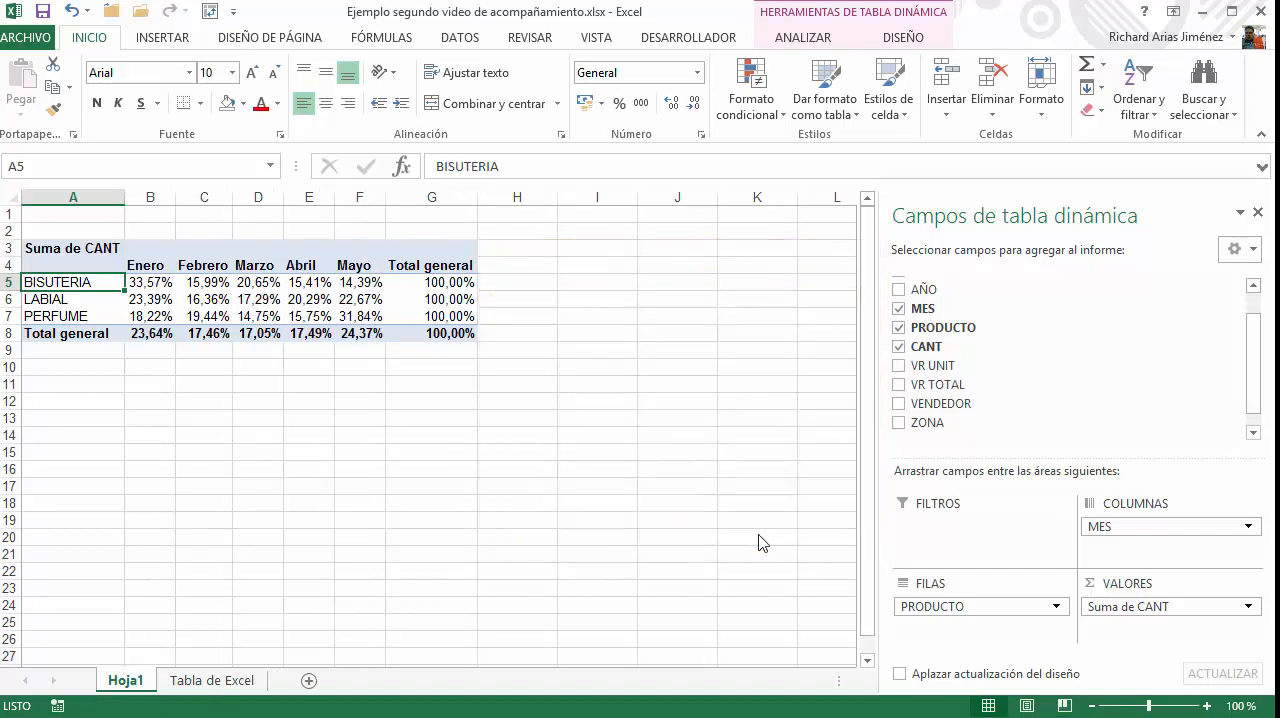
Examine the monthly percentages across the PivotTable, selecting the BISUTERIA and LABIAL rows from Enero to Mayo to check their sums
{"action": "left_click", "coordinate": [157, 284]}
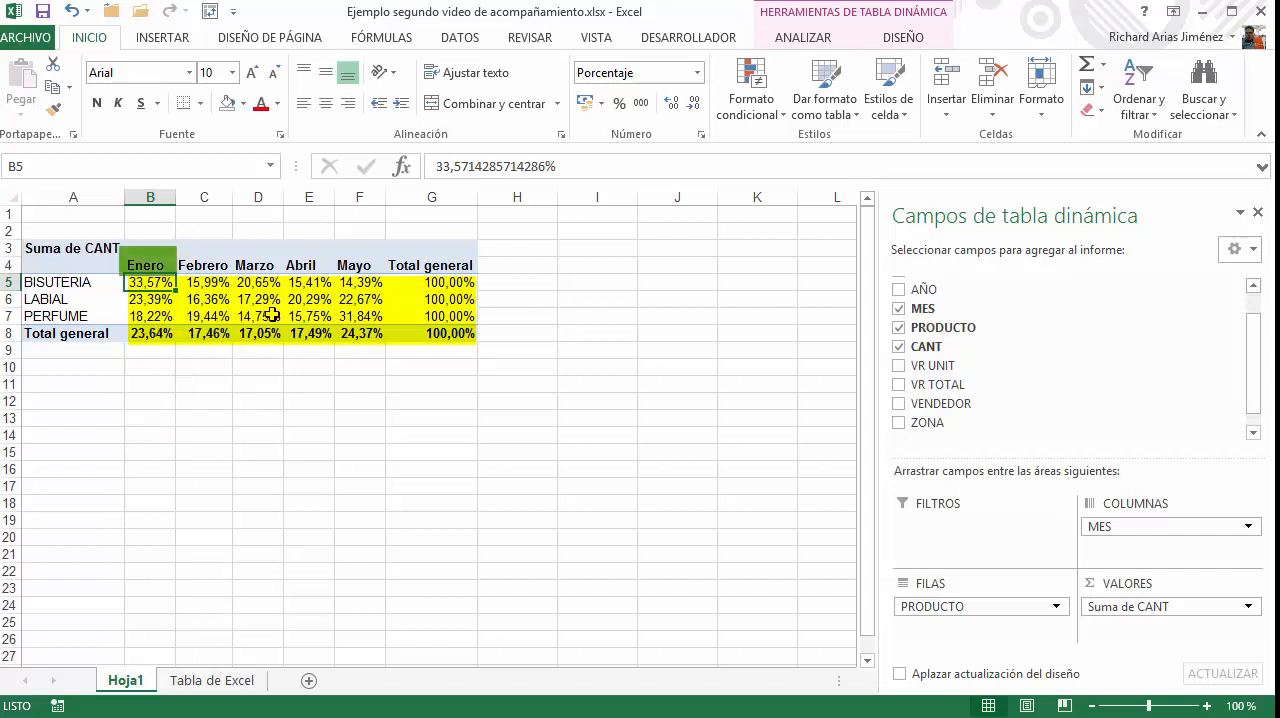
{"action": "left_click", "coordinate": [366, 285]}
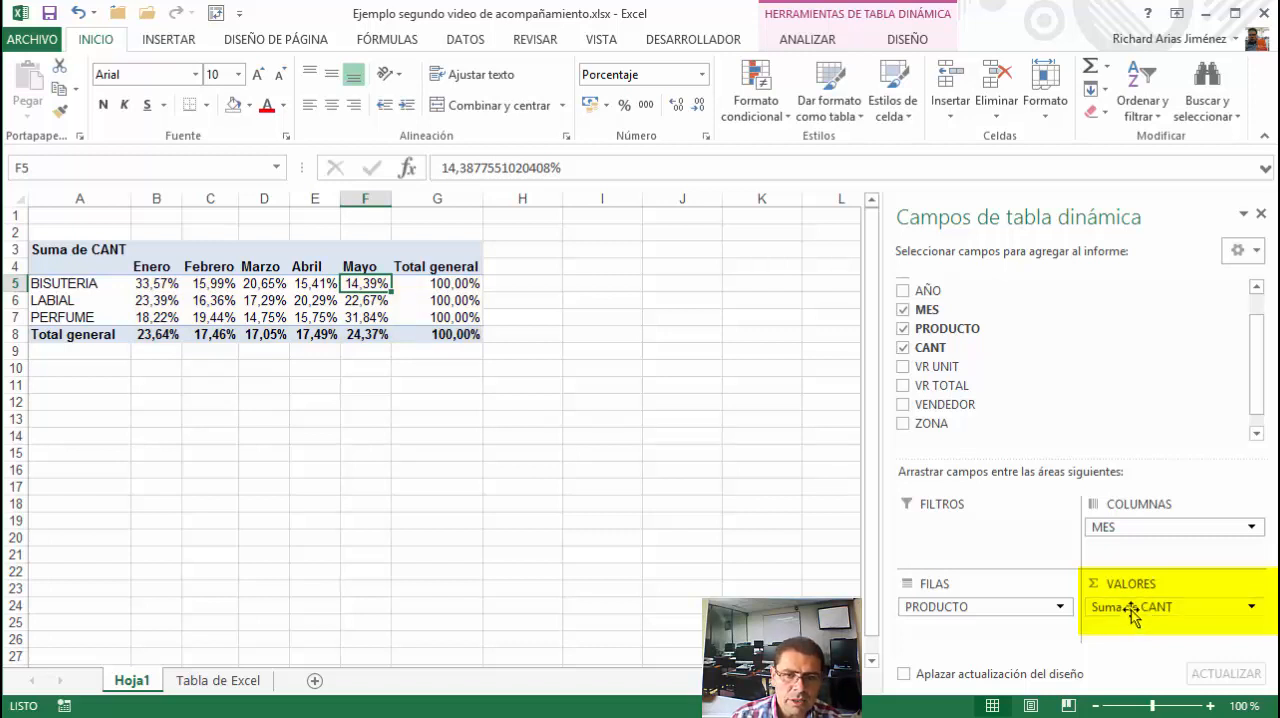
{"action": "left_click_drag", "start_coordinate": [165, 285], "coordinate": [383, 328]}
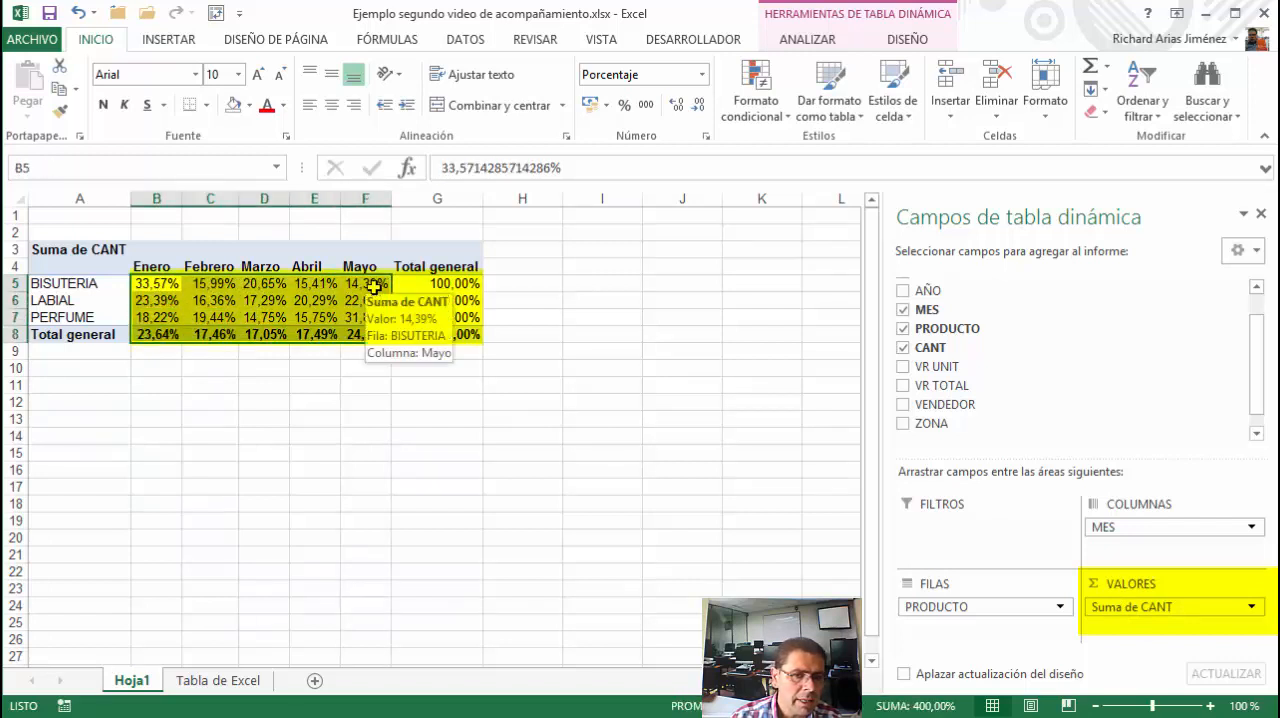
{"action": "left_click", "coordinate": [157, 283]}
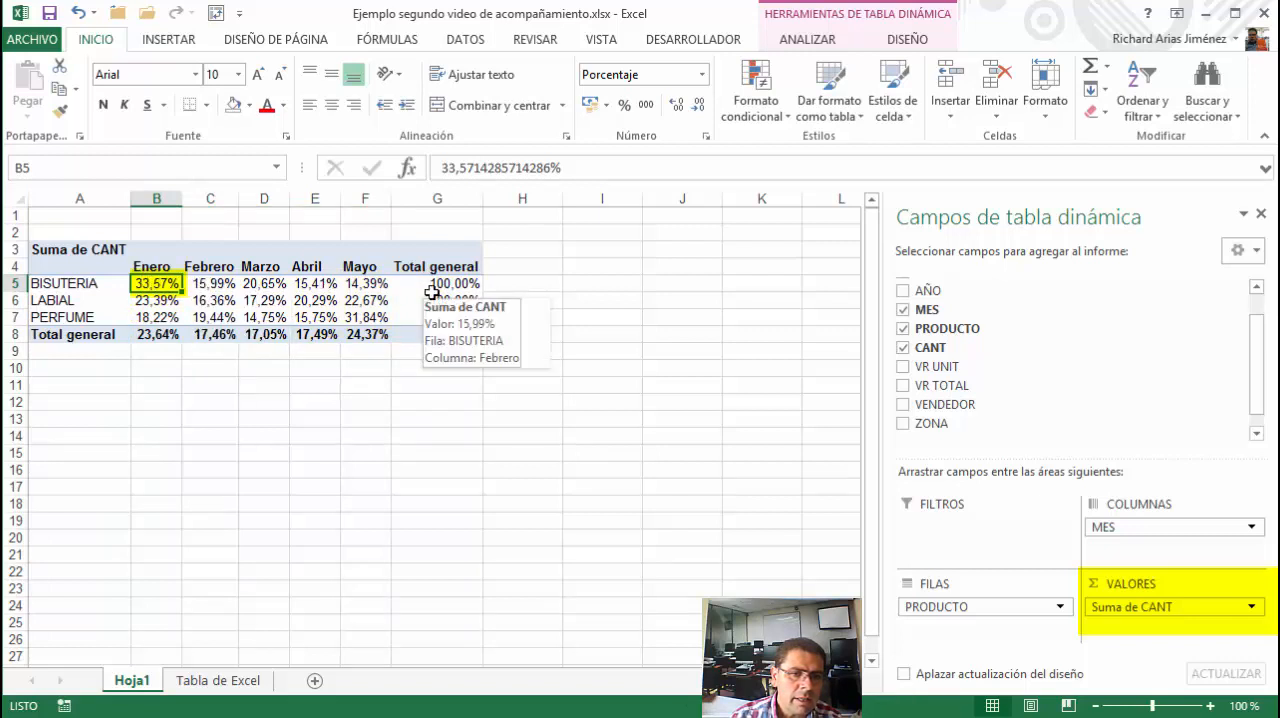
{"action": "key", "text": "Right"}
{"action": "left_click", "coordinate": [273, 288]}
{"action": "left_click_drag", "start_coordinate": [155, 283], "coordinate": [362, 287]}
{"action": "left_click_drag", "start_coordinate": [150, 300], "coordinate": [366, 306]}
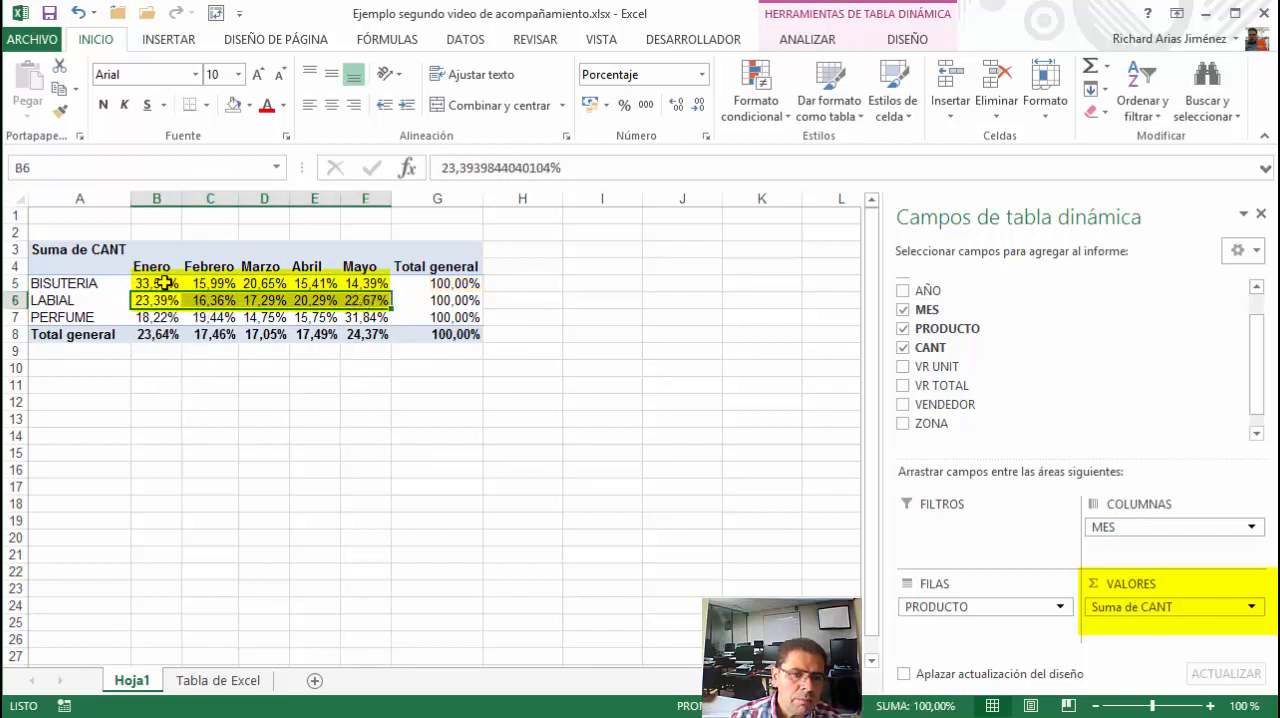
Examine the Enero percentages of the three products and compare their sum with the column's Total general
{"action": "left_click_drag", "start_coordinate": [163, 283], "coordinate": [162, 318]}
{"action": "left_click", "coordinate": [226, 283]}
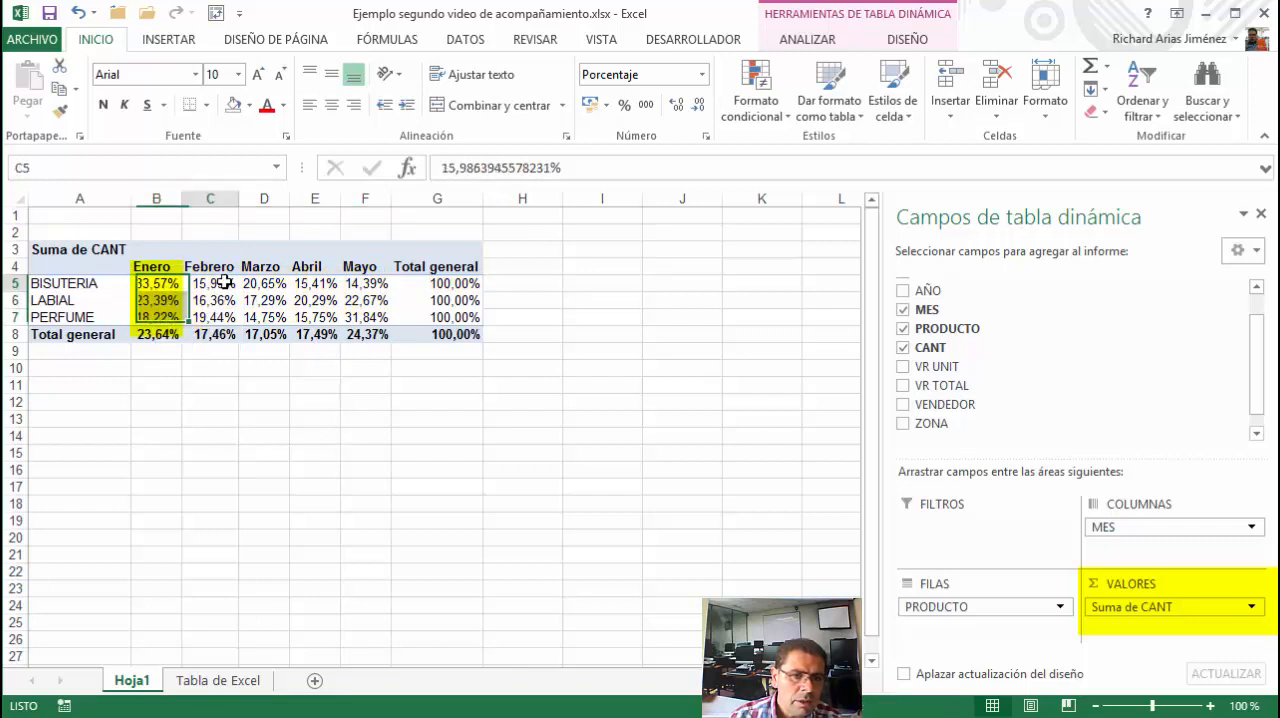
{"action": "left_click", "coordinate": [151, 267]}
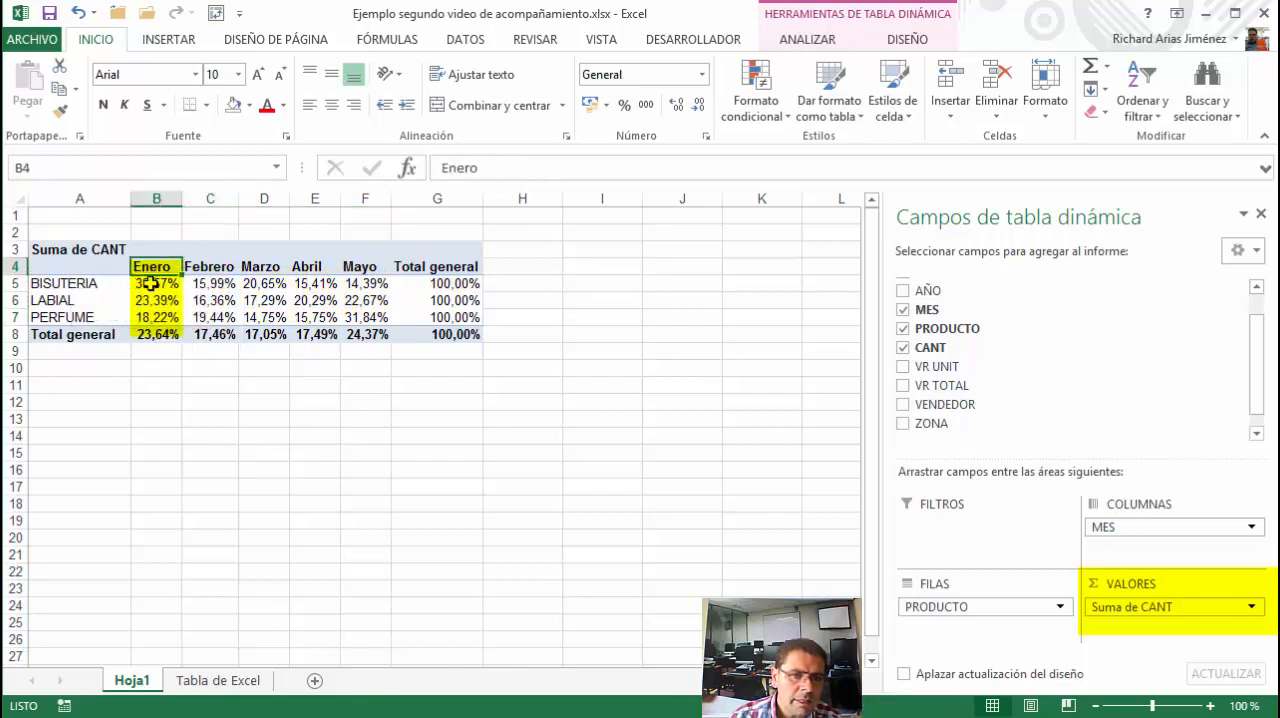
{"action": "left_click", "coordinate": [150, 284]}
{"action": "left_click", "coordinate": [147, 301]}
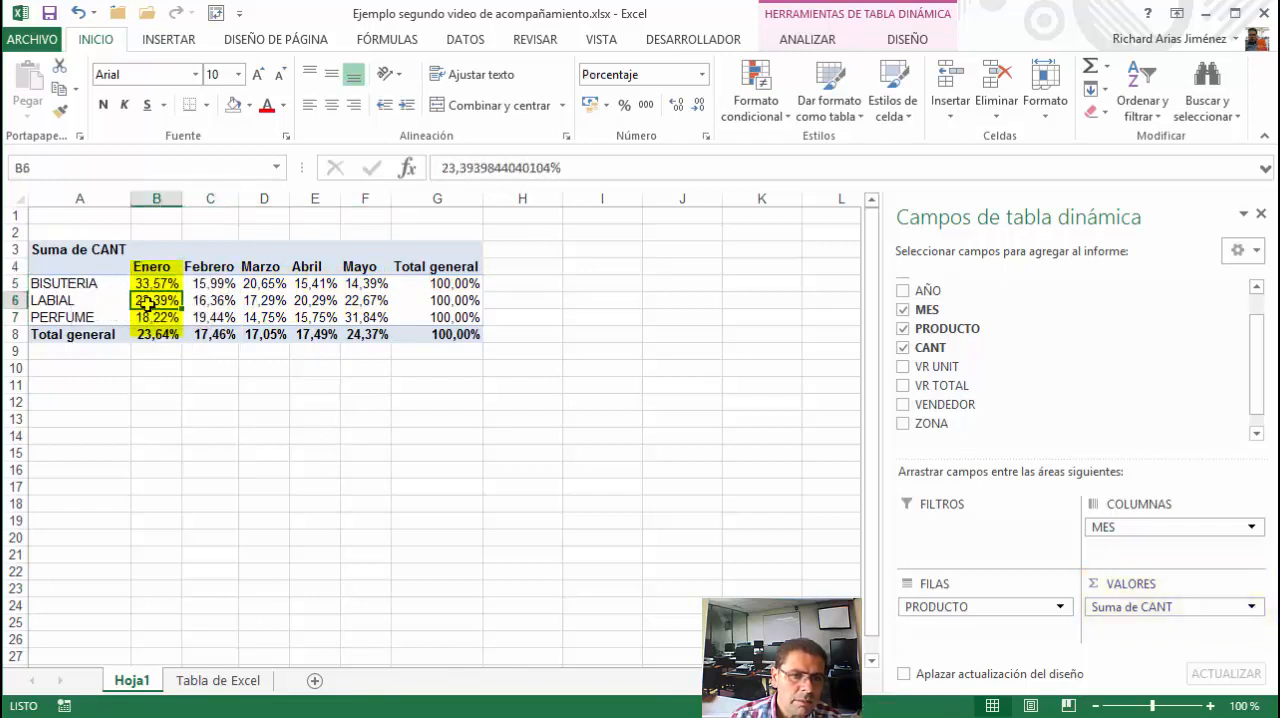
{"action": "left_click", "coordinate": [153, 318]}
{"action": "left_click", "coordinate": [160, 336]}
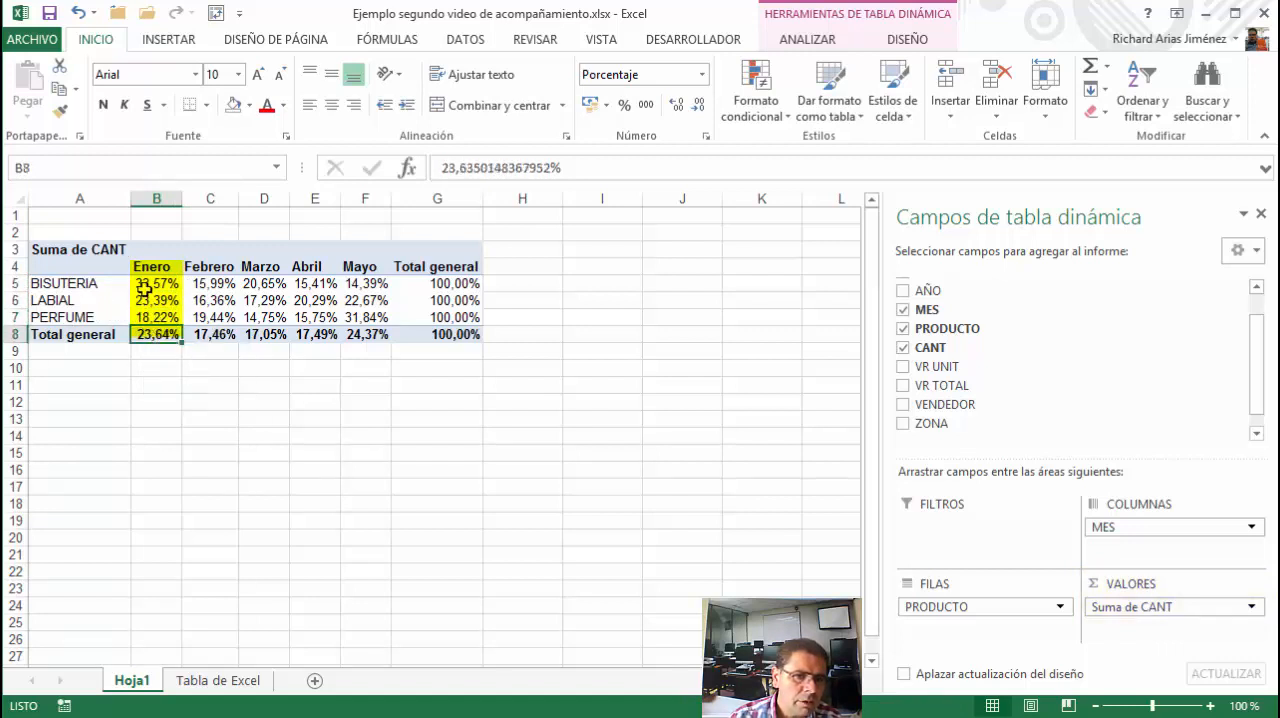
{"action": "left_click_drag", "start_coordinate": [150, 284], "coordinate": [150, 317]}
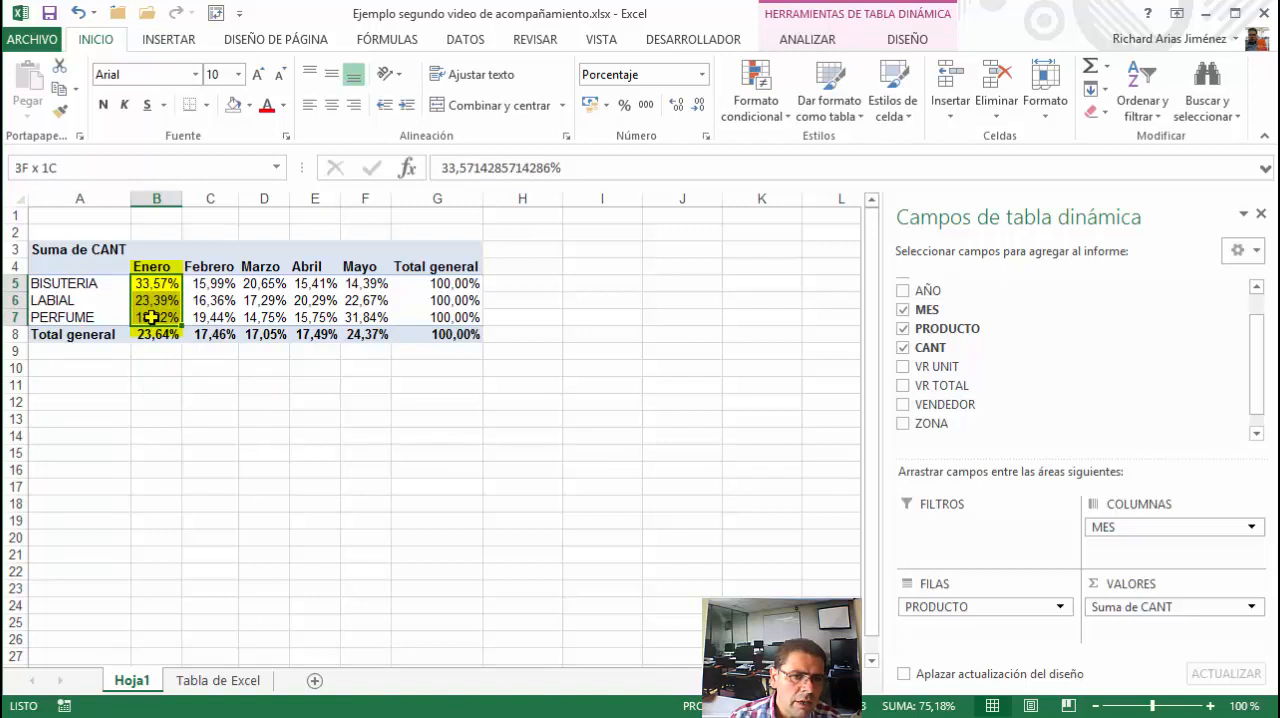
{"action": "left_click", "coordinate": [147, 334]}
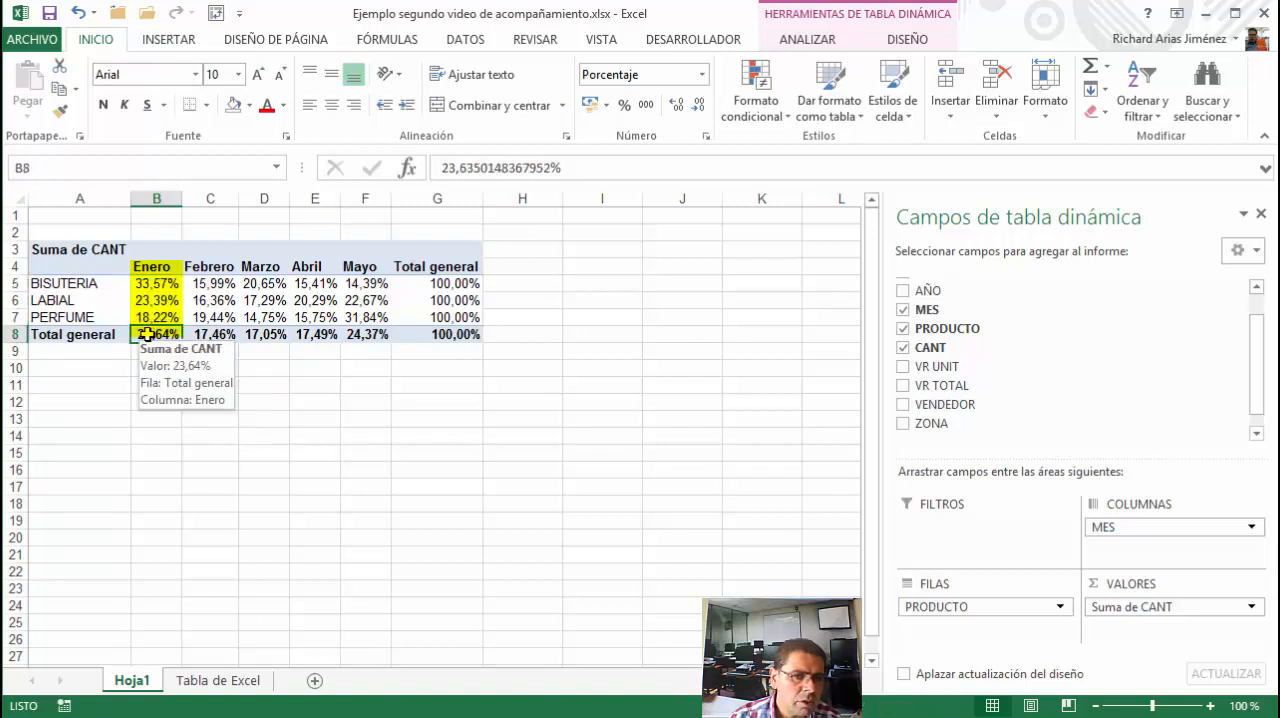
Compare the sums of the BISUTERIA and LABIAL rows with those of the Enero and Febrero columns
{"action": "left_click_drag", "start_coordinate": [155, 283], "coordinate": [360, 283]}
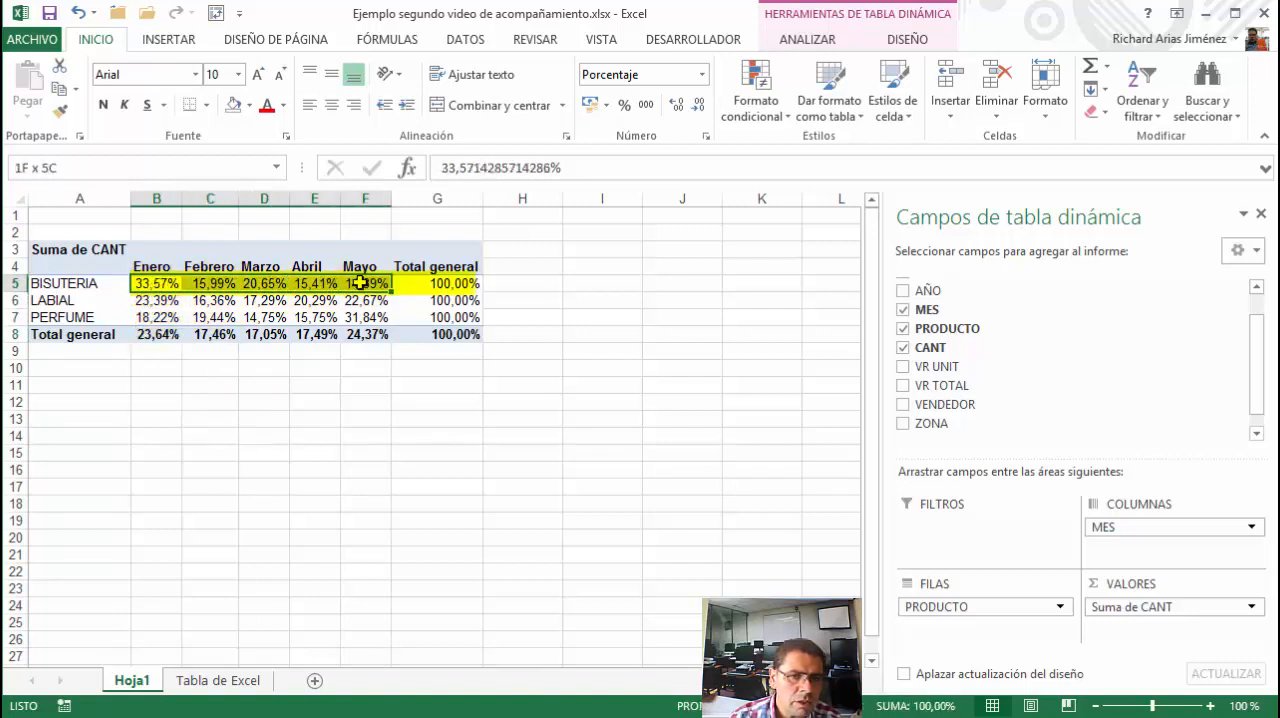
{"action": "left_click_drag", "start_coordinate": [152, 300], "coordinate": [362, 300]}
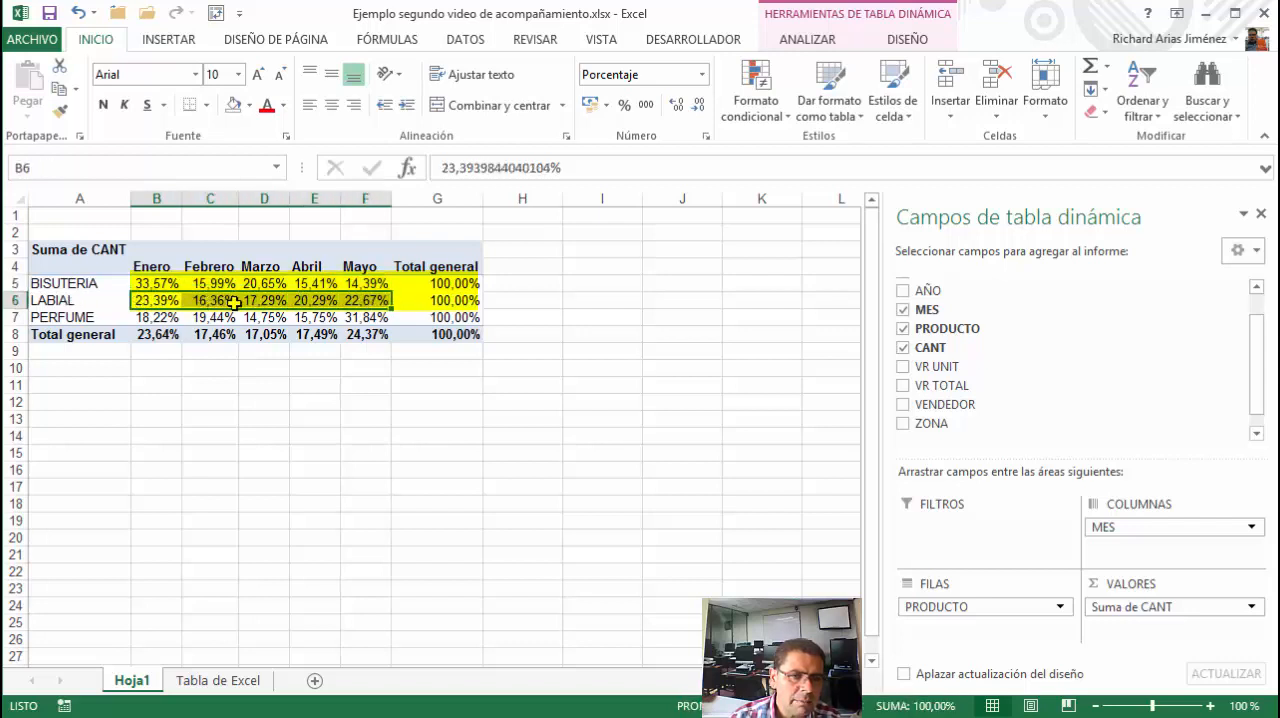
{"action": "left_click_drag", "start_coordinate": [166, 283], "coordinate": [160, 332]}
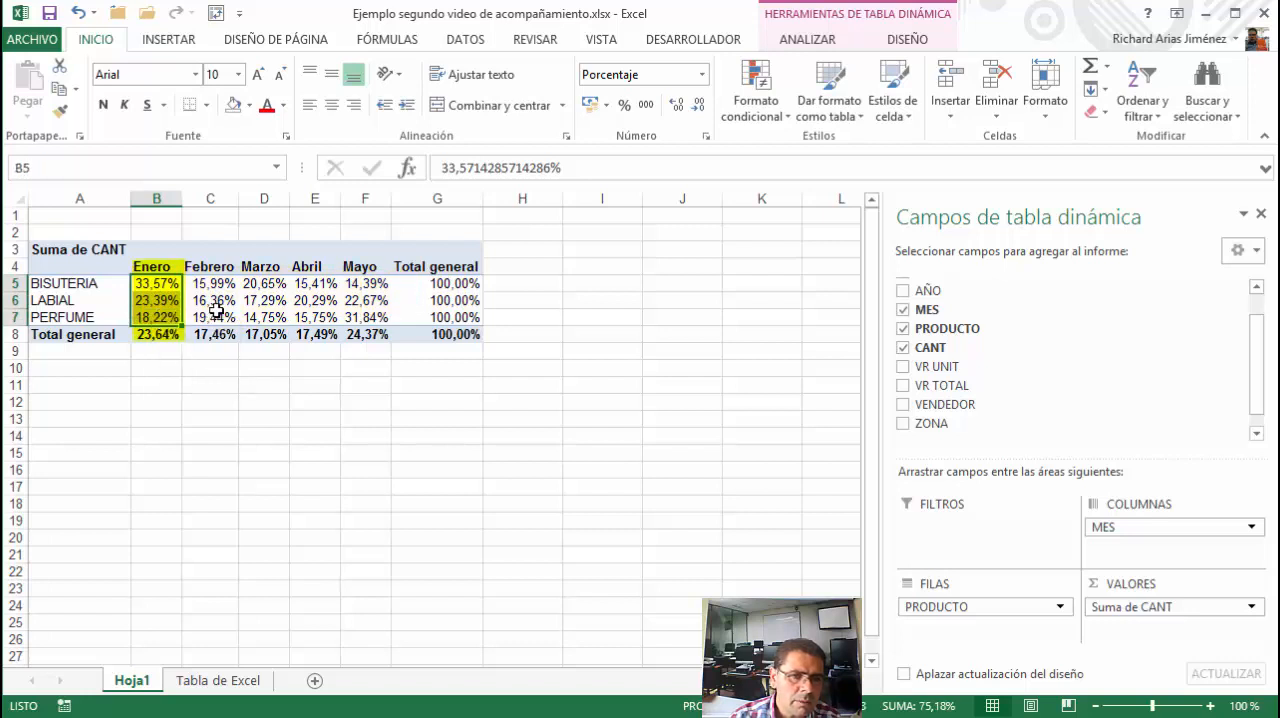
{"action": "left_click_drag", "start_coordinate": [212, 284], "coordinate": [216, 334]}
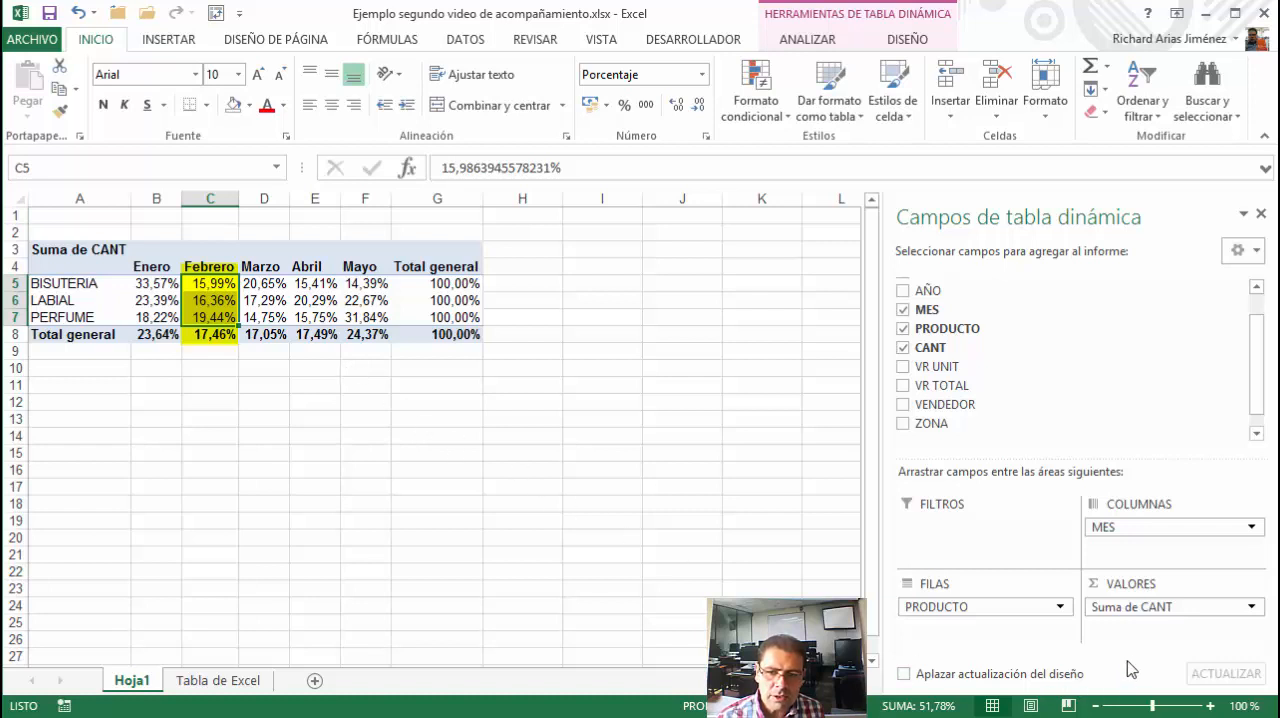
Change the Suma de CANT value field settings to show values as % del total de columnas
{"action": "left_click", "coordinate": [1131, 611]}
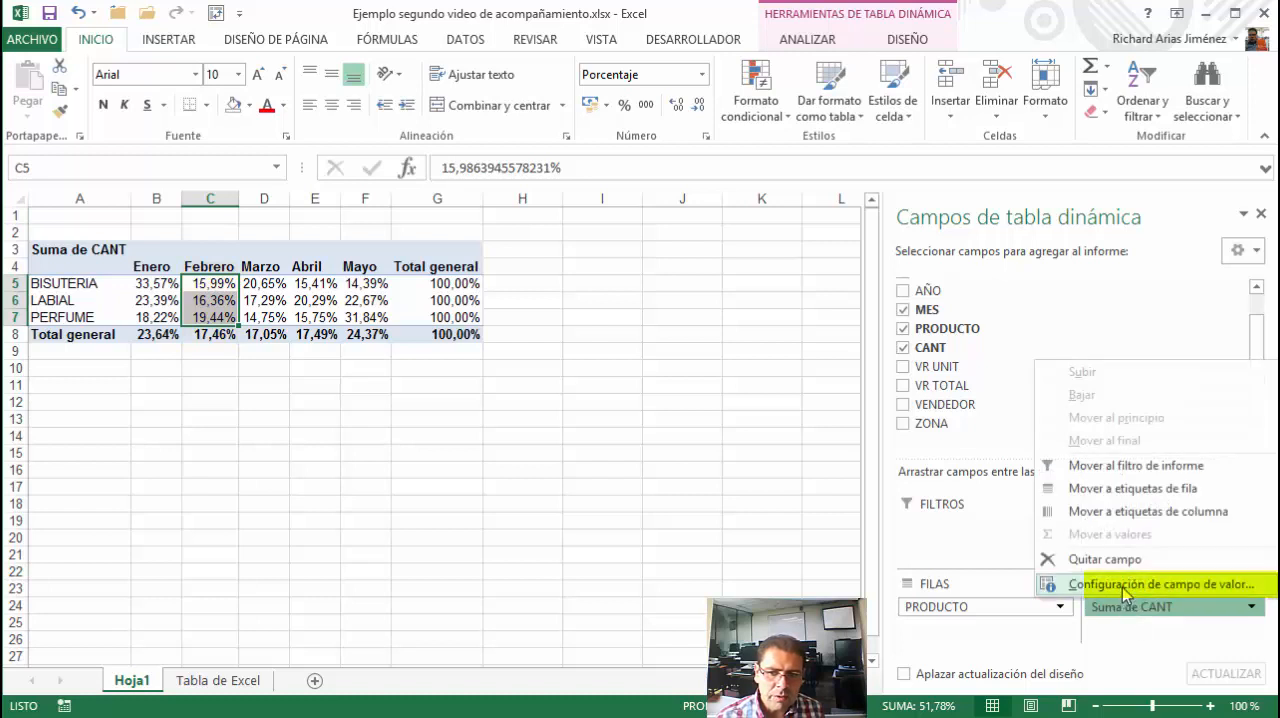
{"action": "left_click", "coordinate": [1122, 587]}
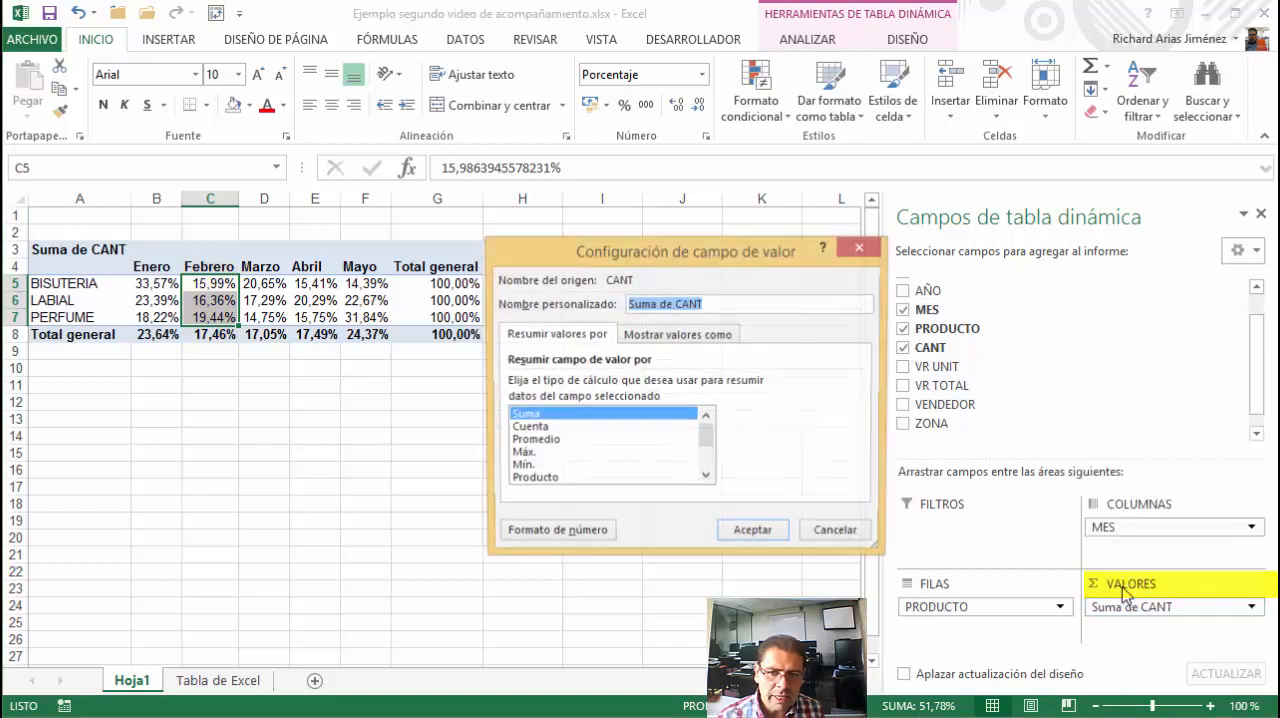
{"action": "left_click", "coordinate": [674, 335]}
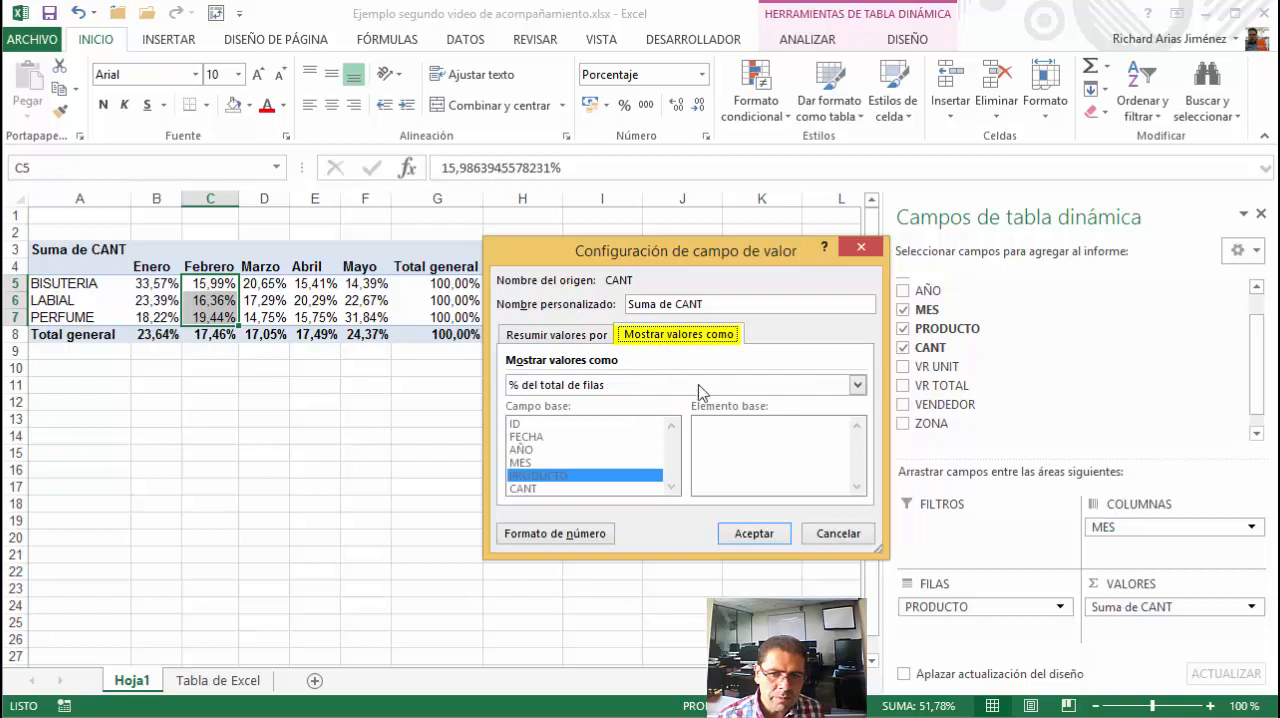
{"action": "left_click", "coordinate": [857, 386]}
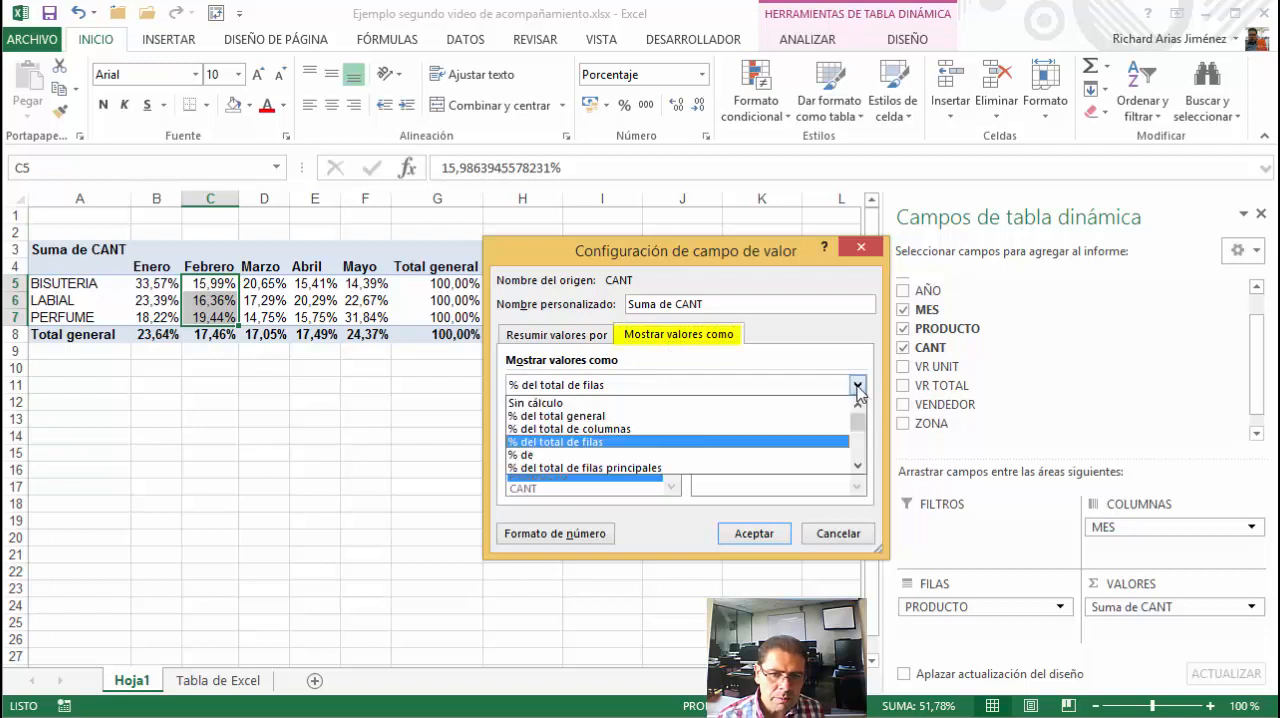
{"action": "left_click", "coordinate": [589, 430]}
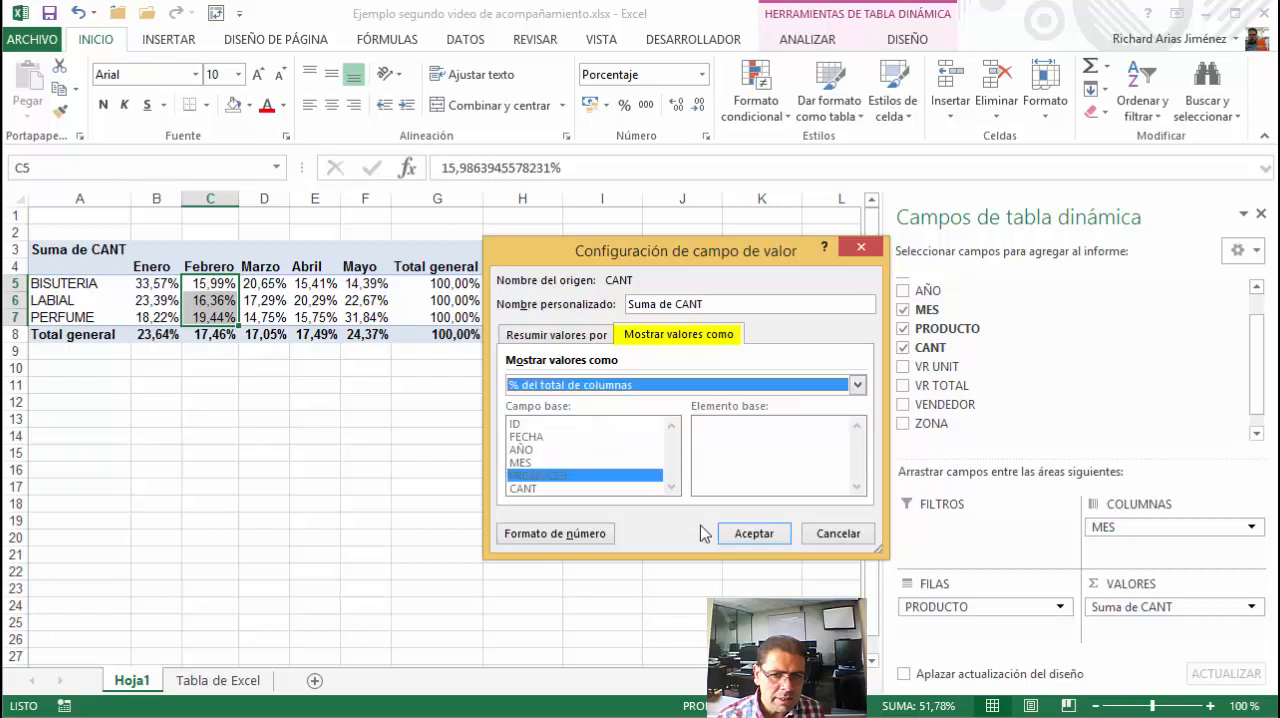
{"action": "left_click", "coordinate": [751, 535]}
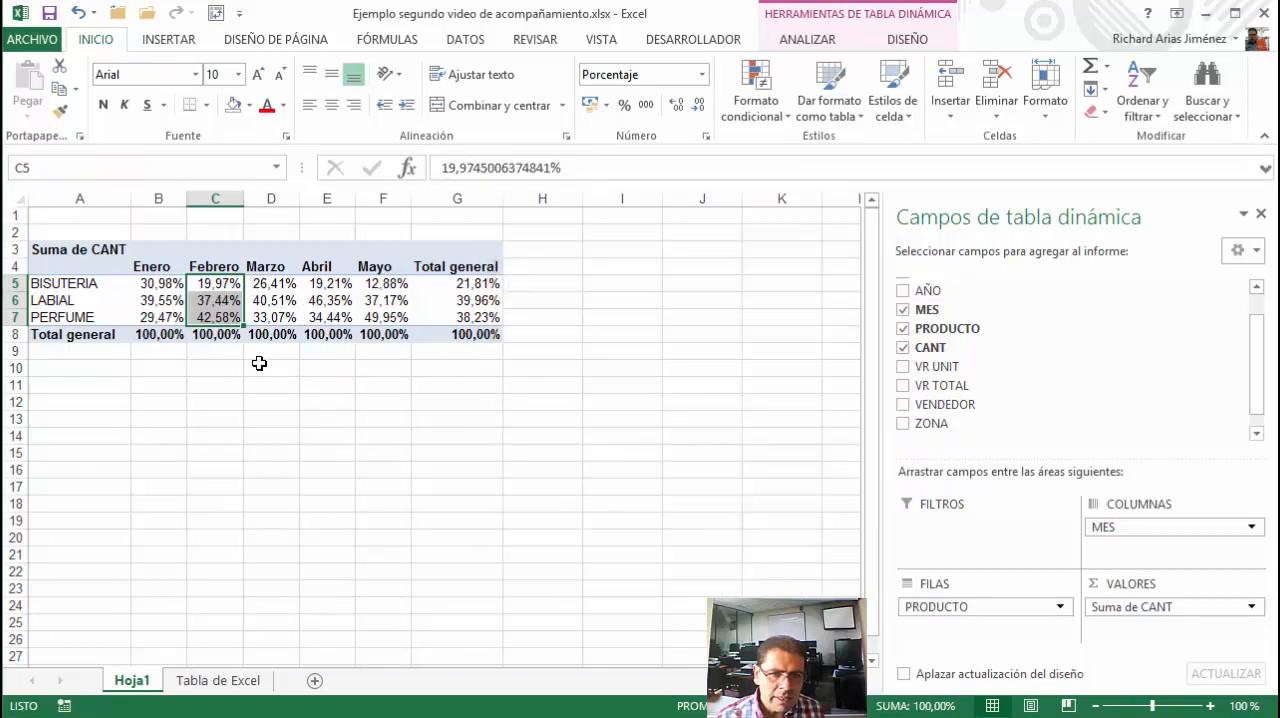
Check the sum of the product percentages in the Enero column, and reselect the PivotTable's BISUTERIA label
{"action": "left_click_drag", "start_coordinate": [157, 283], "coordinate": [150, 318]}
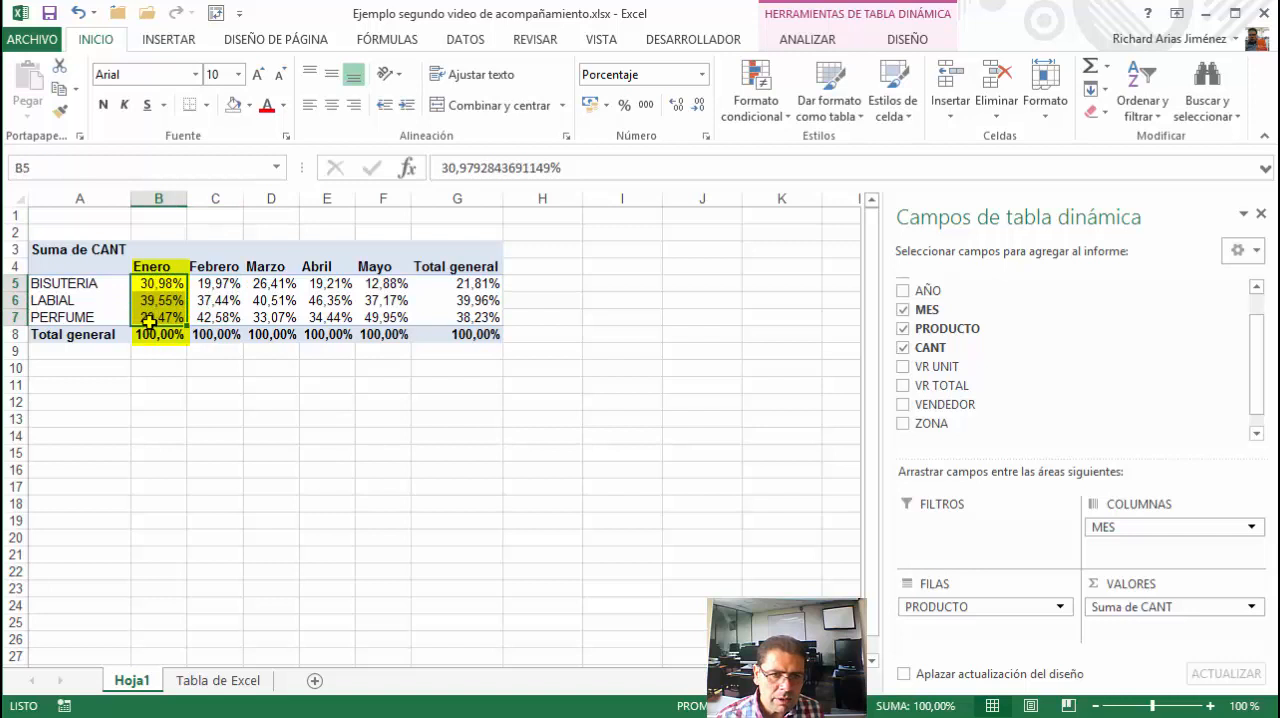
{"action": "left_click", "coordinate": [251, 392]}
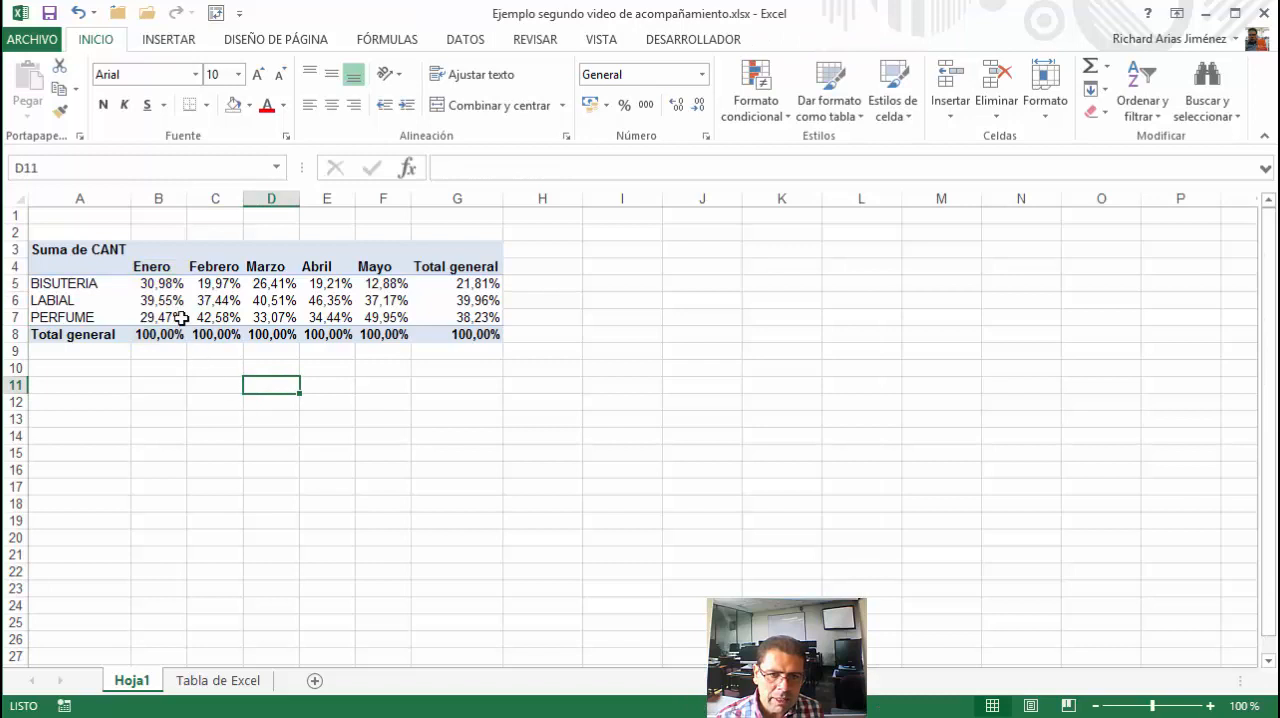
{"action": "left_click", "coordinate": [112, 282]}
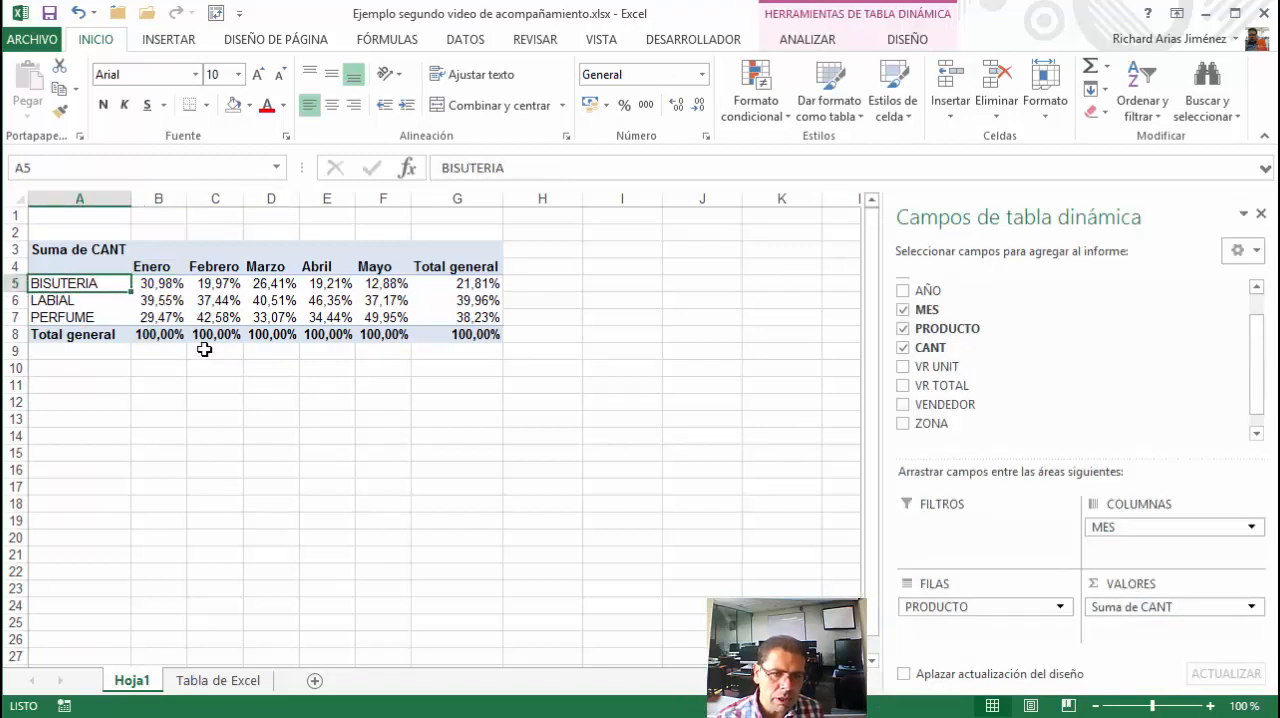
Undo both percentage display changes of Suma de CANT, and check the sums of the BISUTERIA row and the Enero column
{"action": "left_click", "coordinate": [77, 14]}
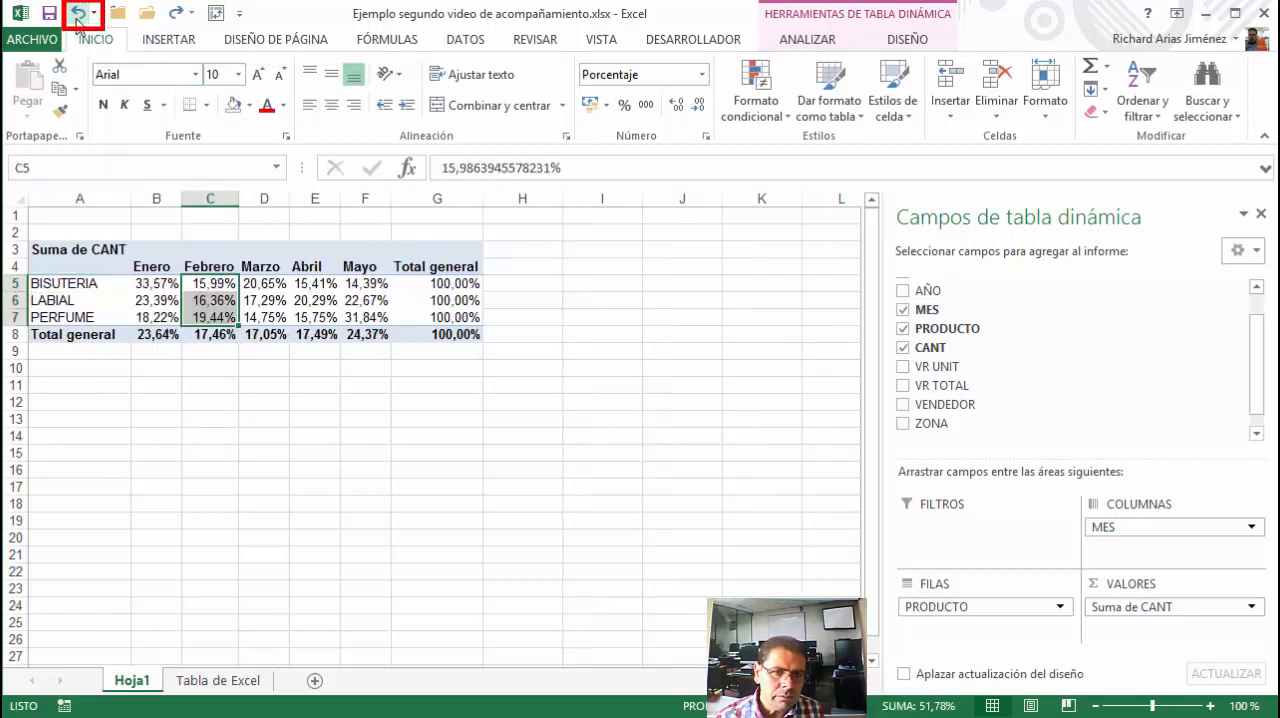
{"action": "left_click", "coordinate": [77, 14]}
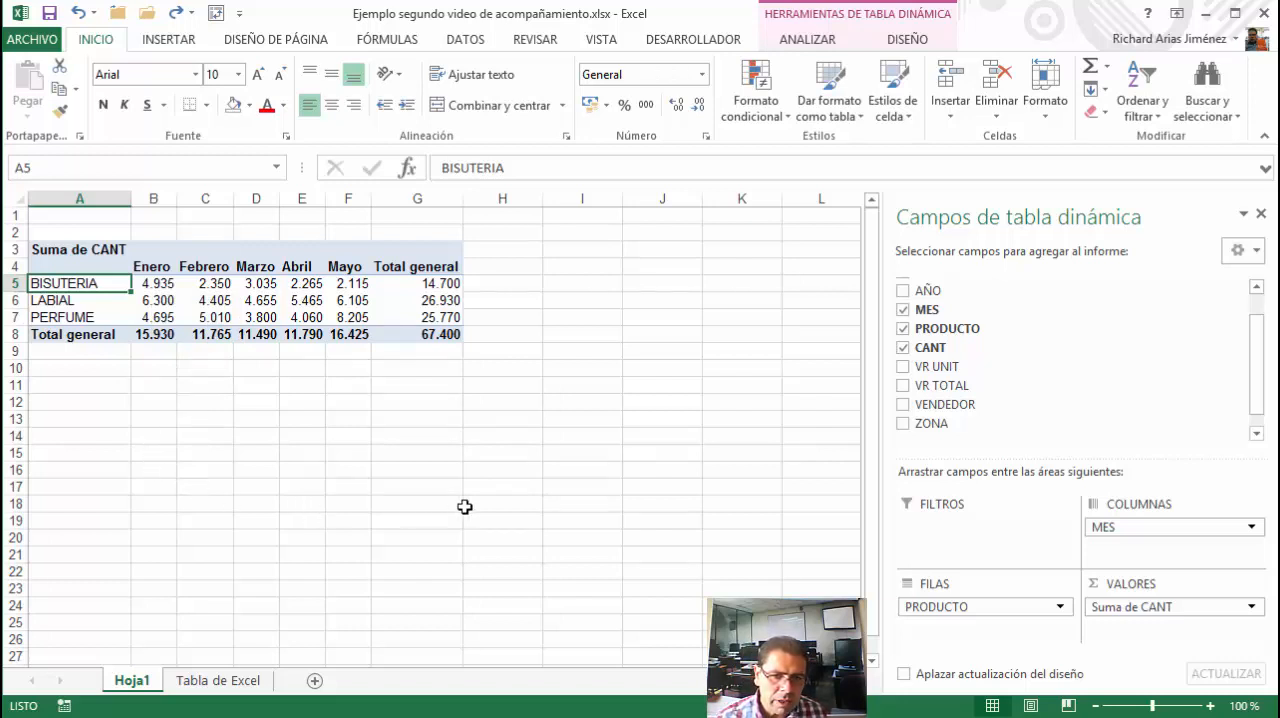
{"action": "left_click_drag", "start_coordinate": [155, 283], "coordinate": [343, 288]}
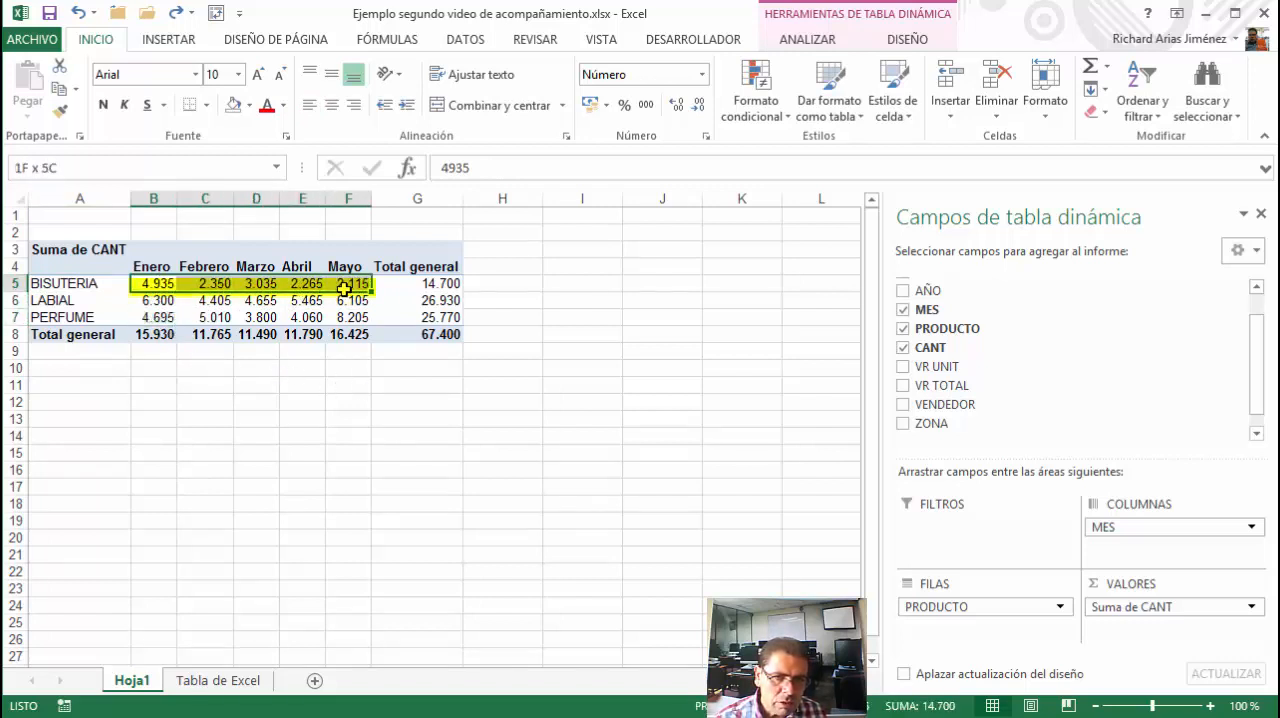
{"action": "left_click", "coordinate": [159, 284]}
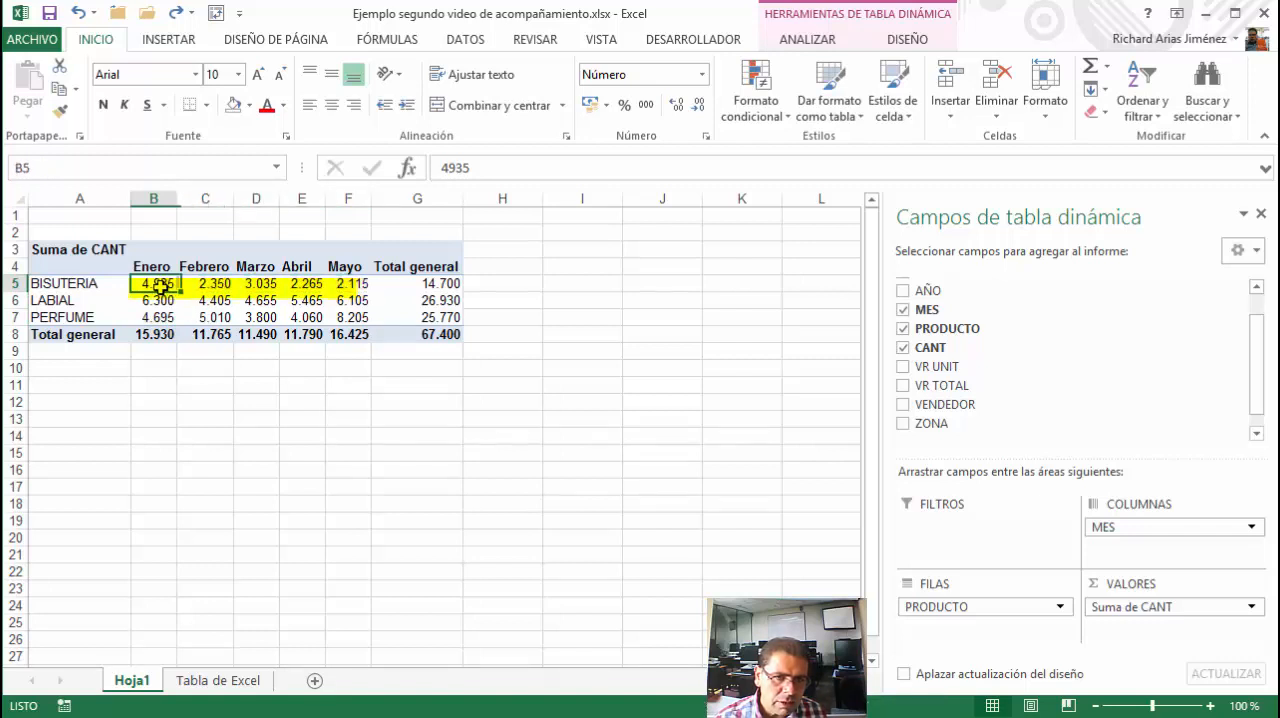
{"action": "left_click_drag", "start_coordinate": [159, 284], "coordinate": [156, 318]}
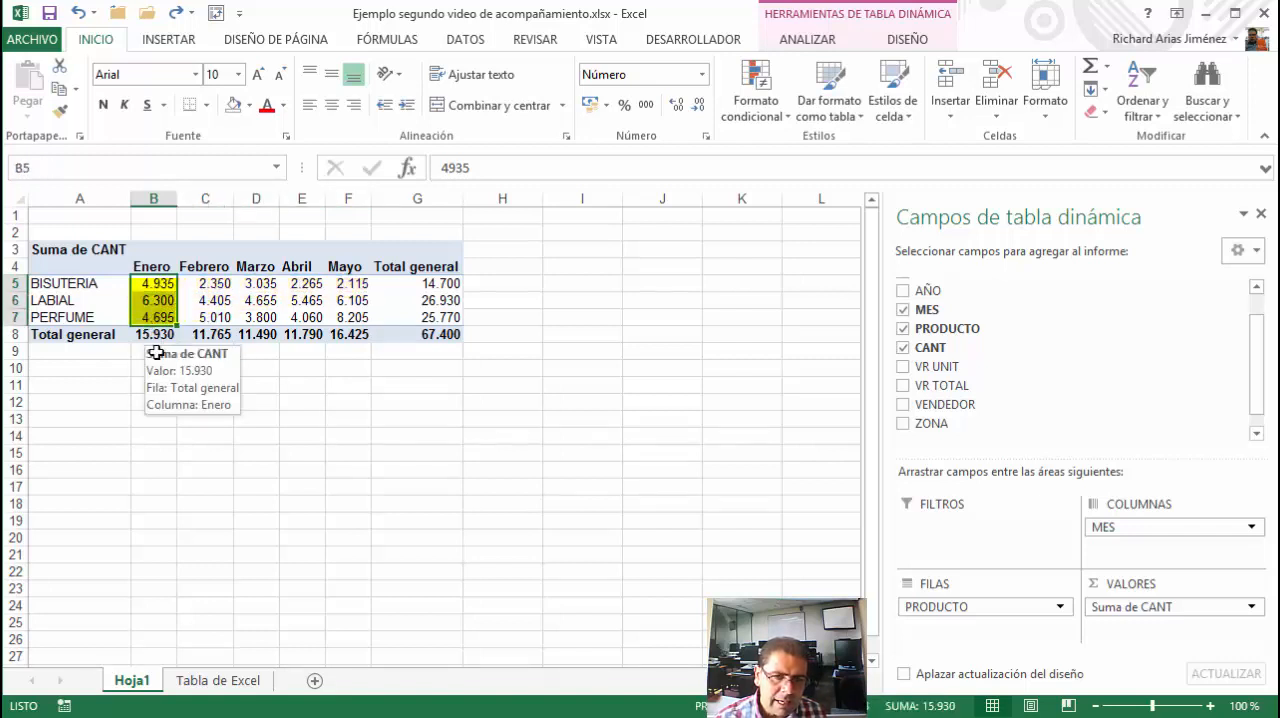
Enter the formula =+B5/$G$5 in cell I13 to divide BISUTERIA's Enero quantity by its row total
{"action": "left_click", "coordinate": [569, 422]}
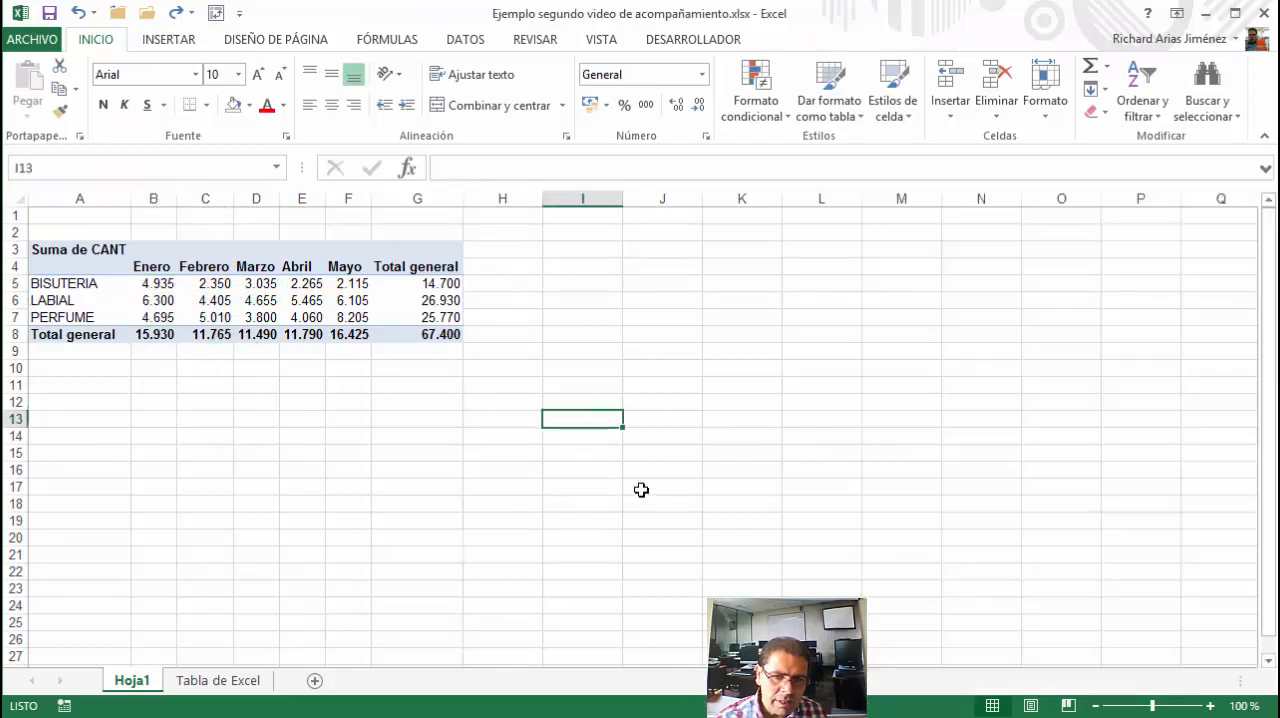
{"action": "type", "text": "+"}
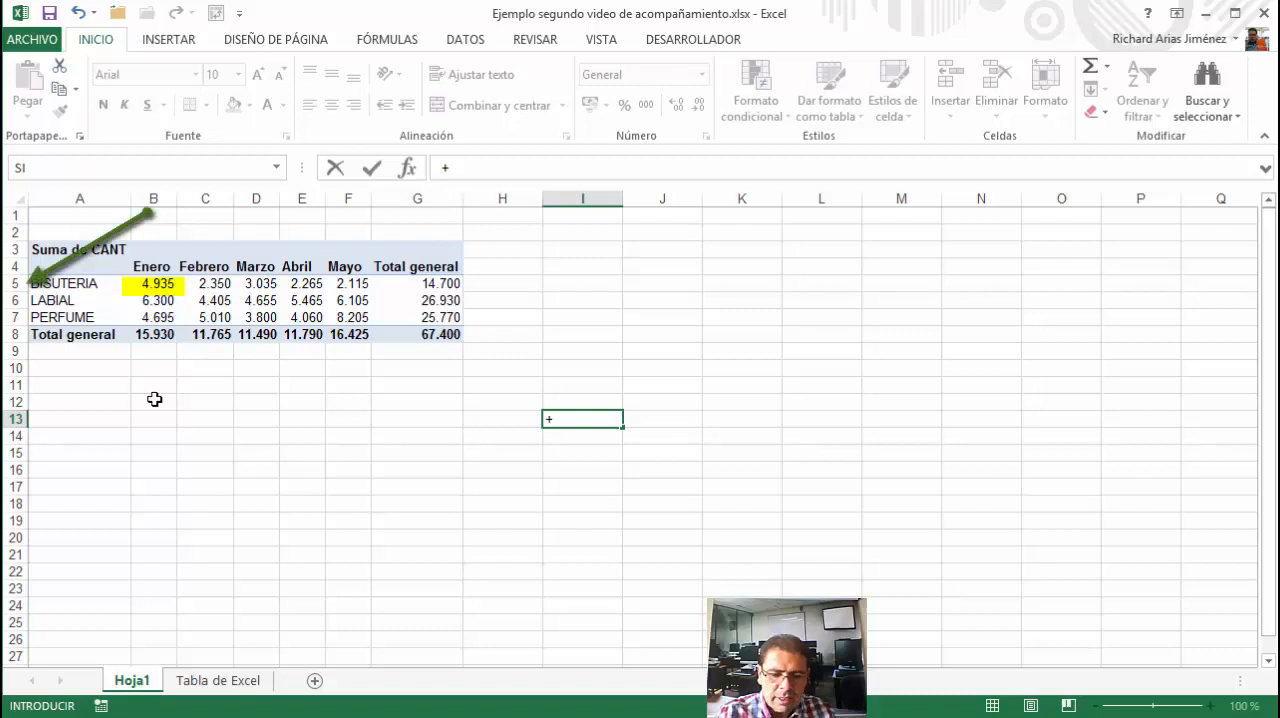
{"action": "type", "text": "b5"}
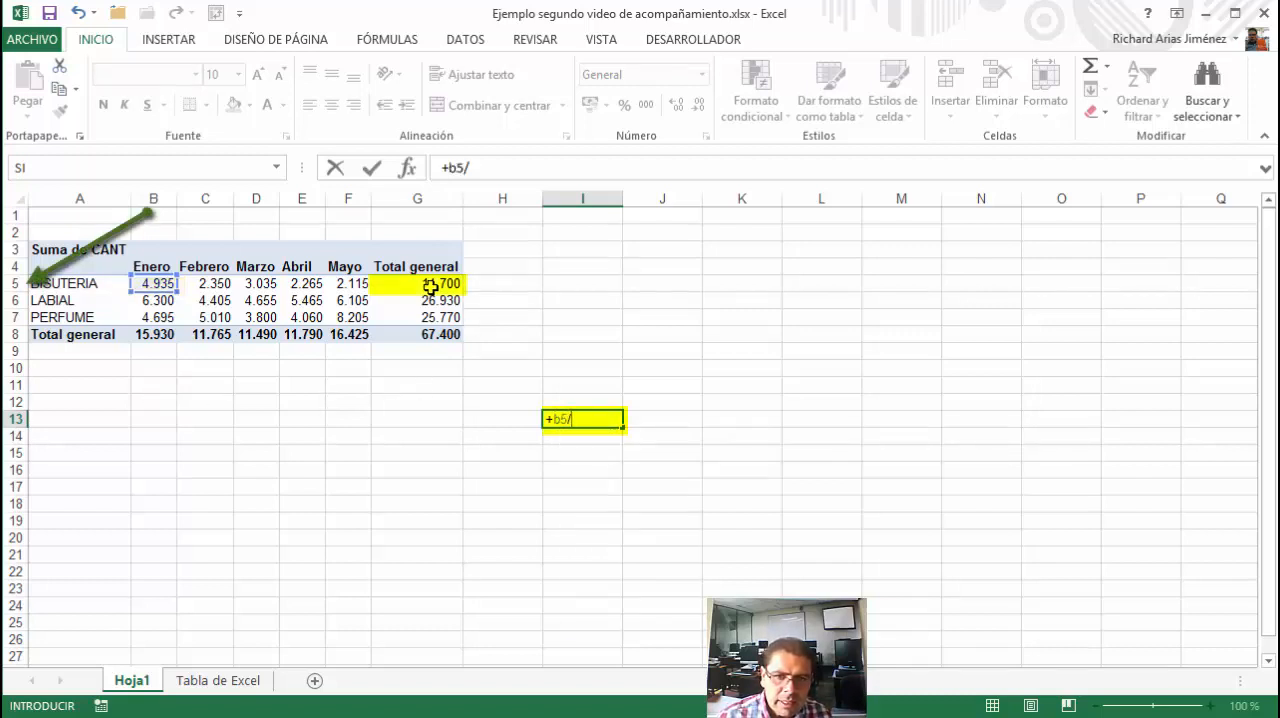
{"action": "type", "text": "/"}
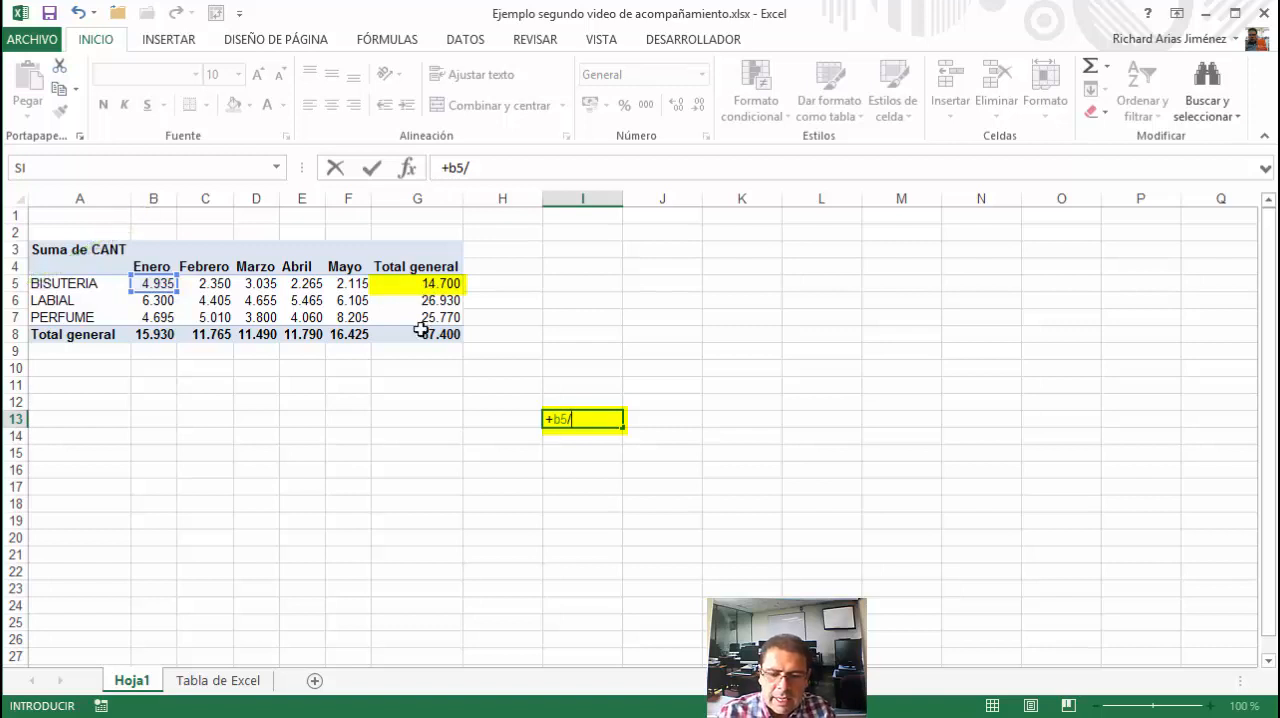
{"action": "type", "text": "g5"}
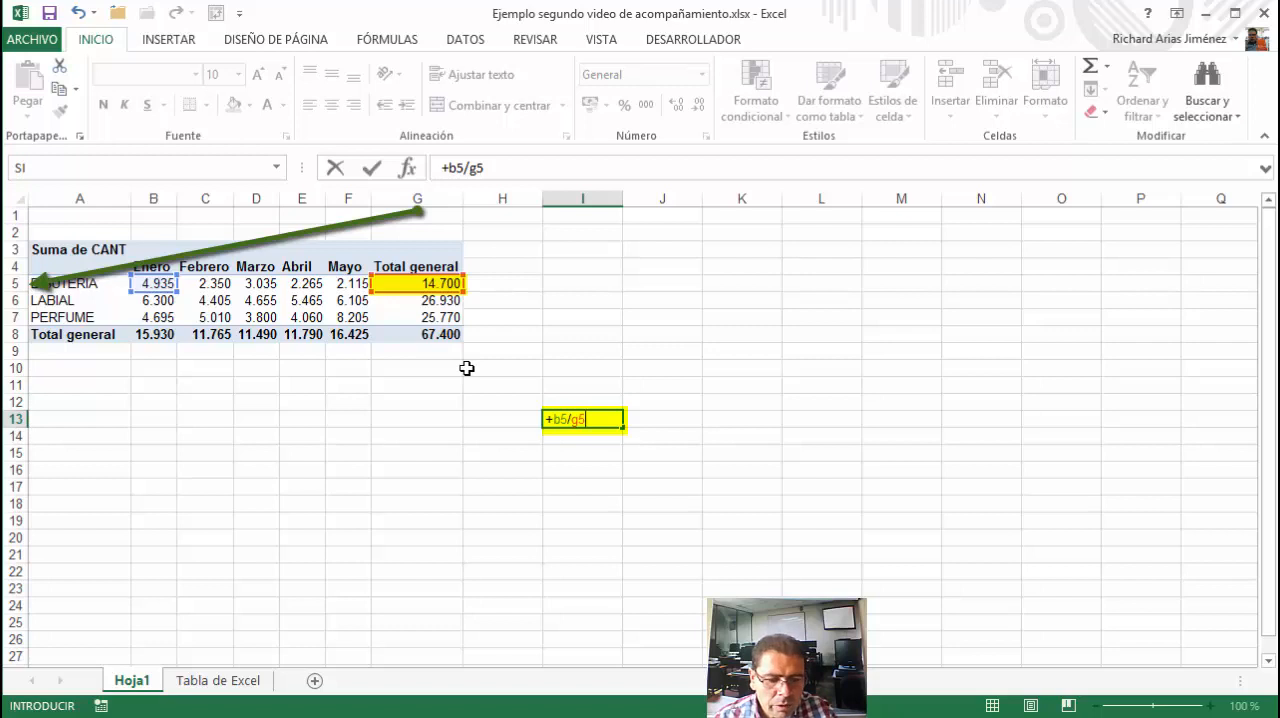
{"action": "key", "text": "F4"}
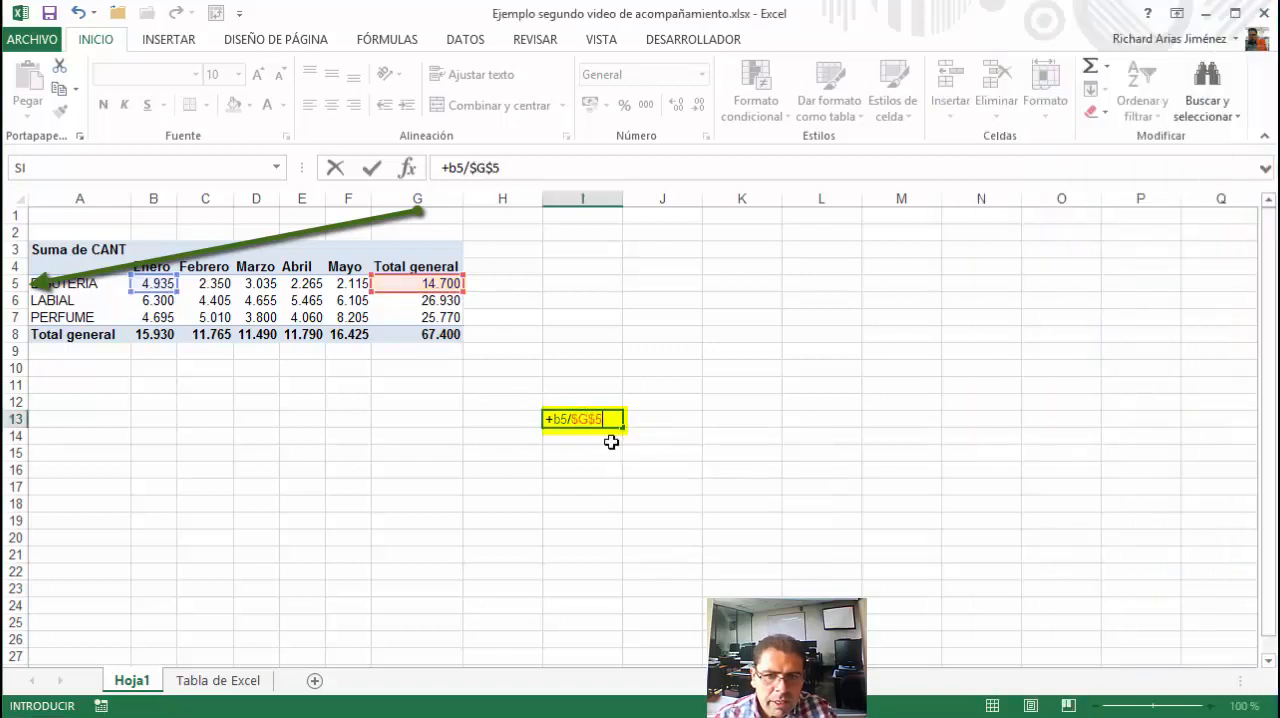
{"action": "key", "text": "ctrl+Return"}
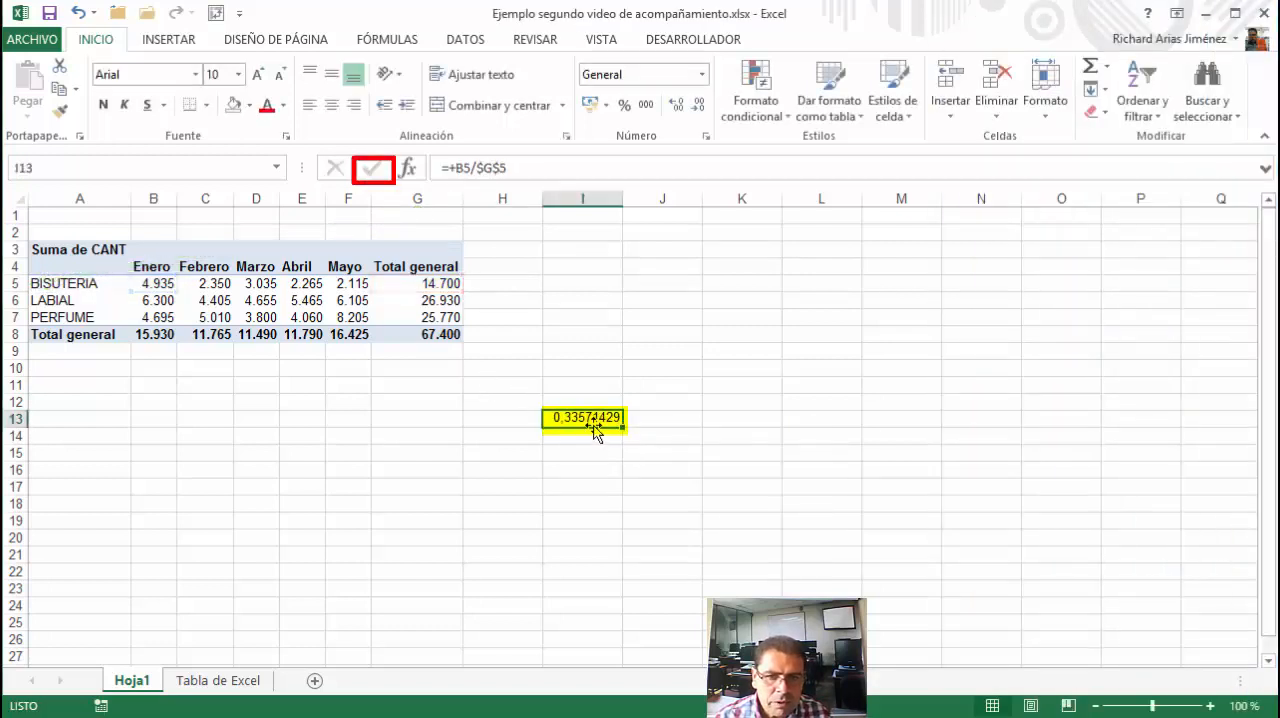
Fill the I13 formula across to M13 and format the results as percentages with one decimal place
{"action": "left_click_drag", "start_coordinate": [622, 427], "coordinate": [918, 437]}
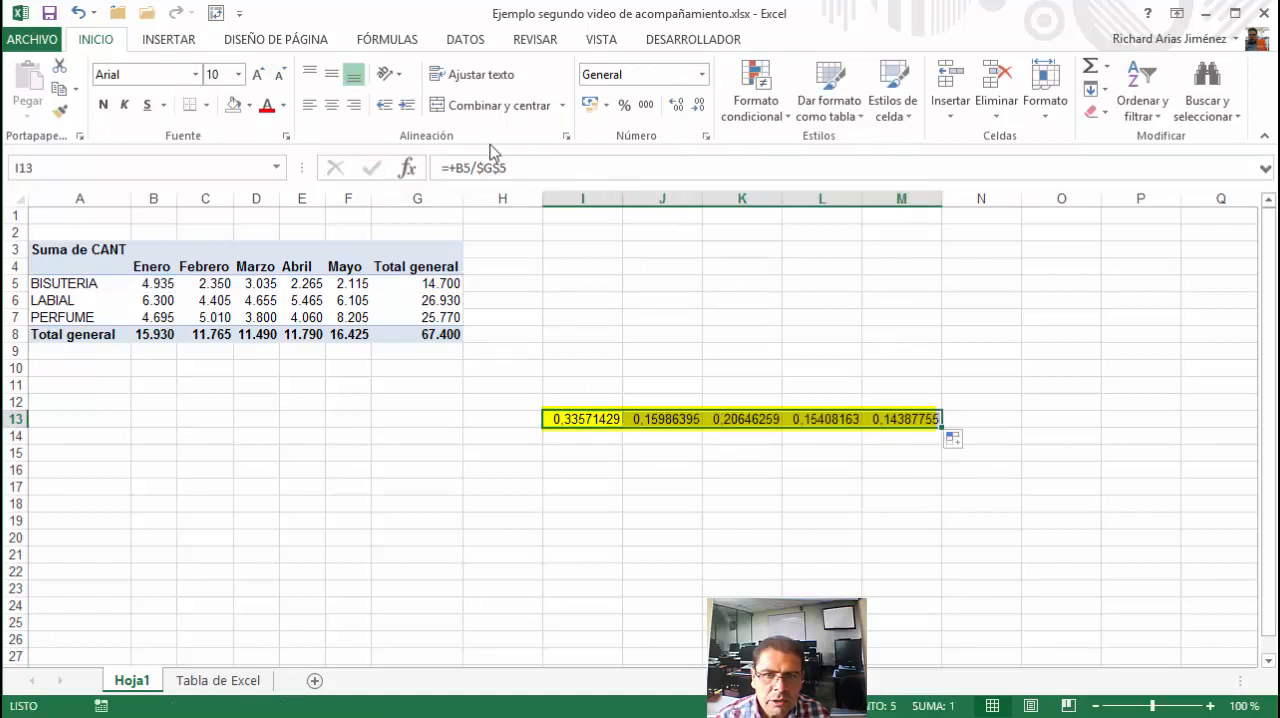
{"action": "left_click", "coordinate": [624, 105]}
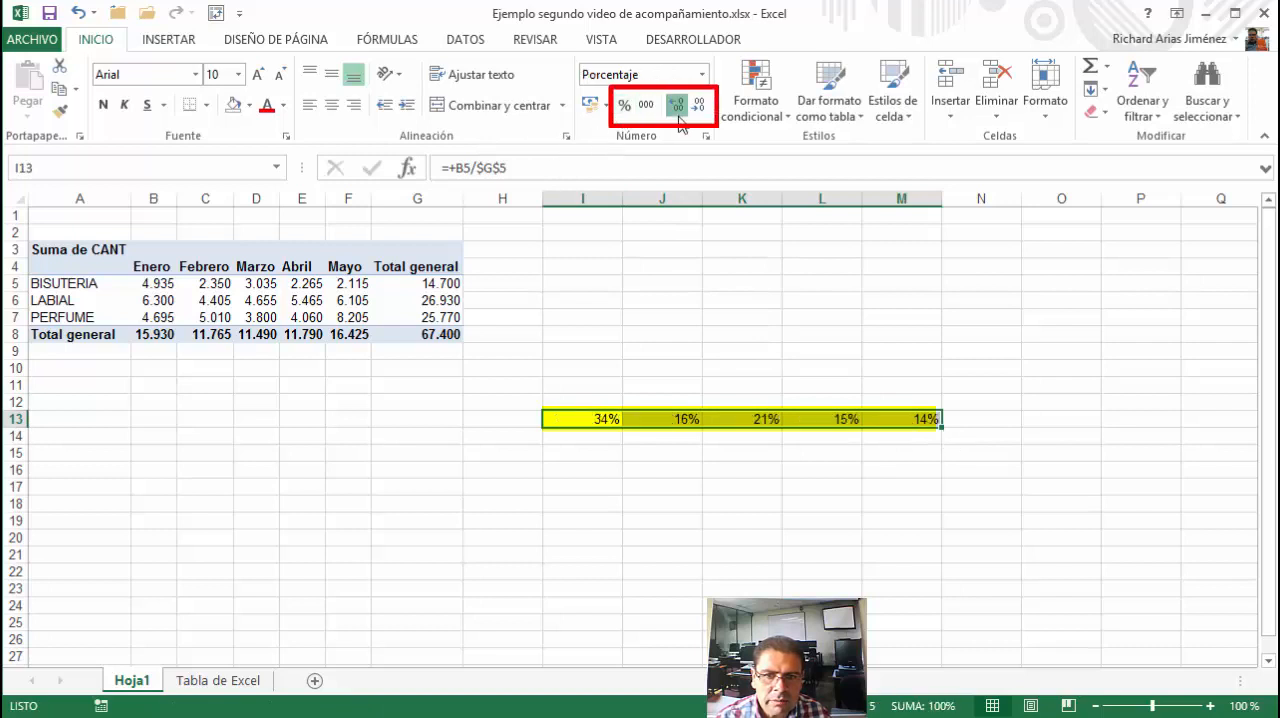
{"action": "left_click", "coordinate": [677, 105]}
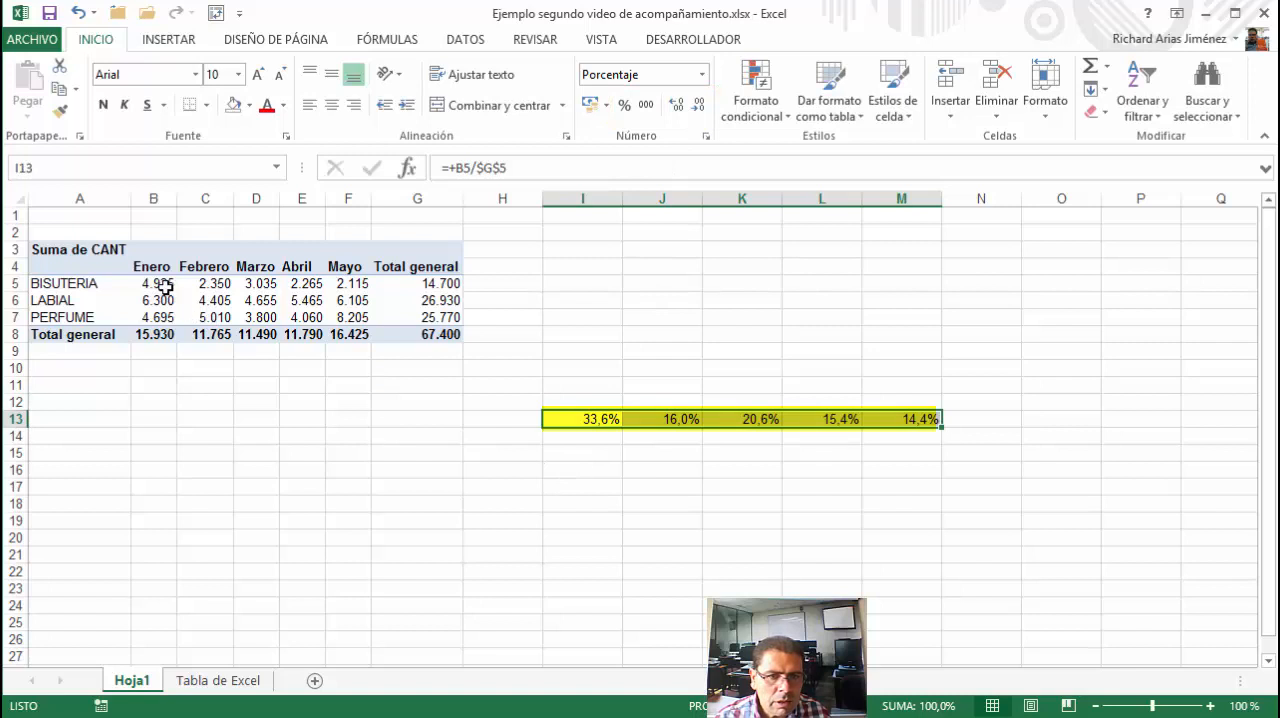
Enter the formula =B5/$B$8 in cell I16 to divide BISUTERIA's Enero quantity by the Enero column total
{"action": "left_click_drag", "start_coordinate": [165, 286], "coordinate": [155, 331]}
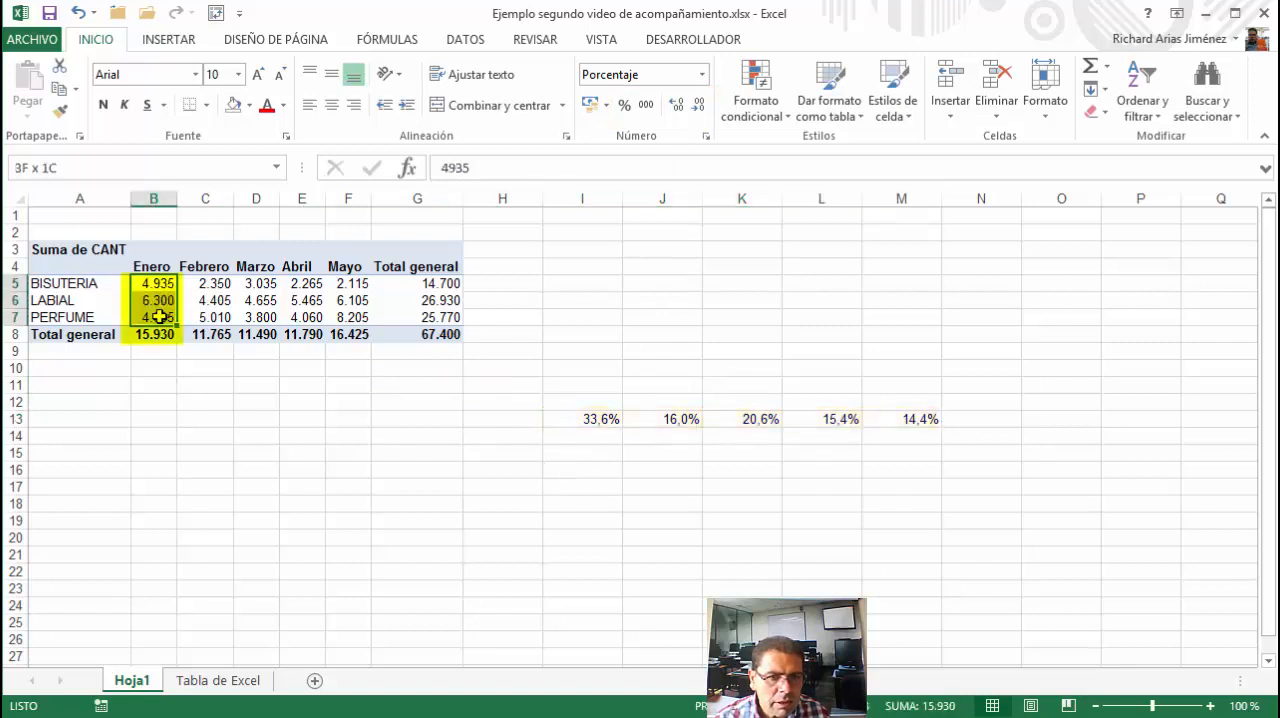
{"action": "left_click", "coordinate": [599, 472]}
{"action": "type", "text": "="}
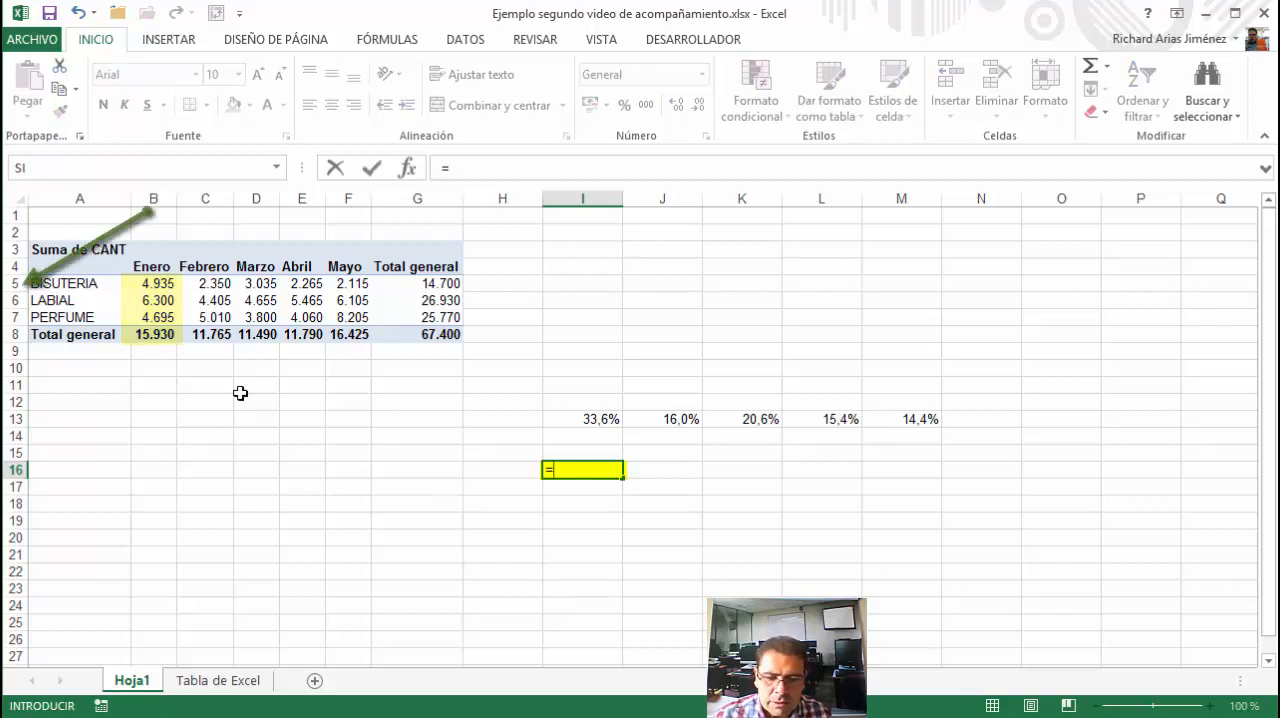
{"action": "type", "text": "b5"}
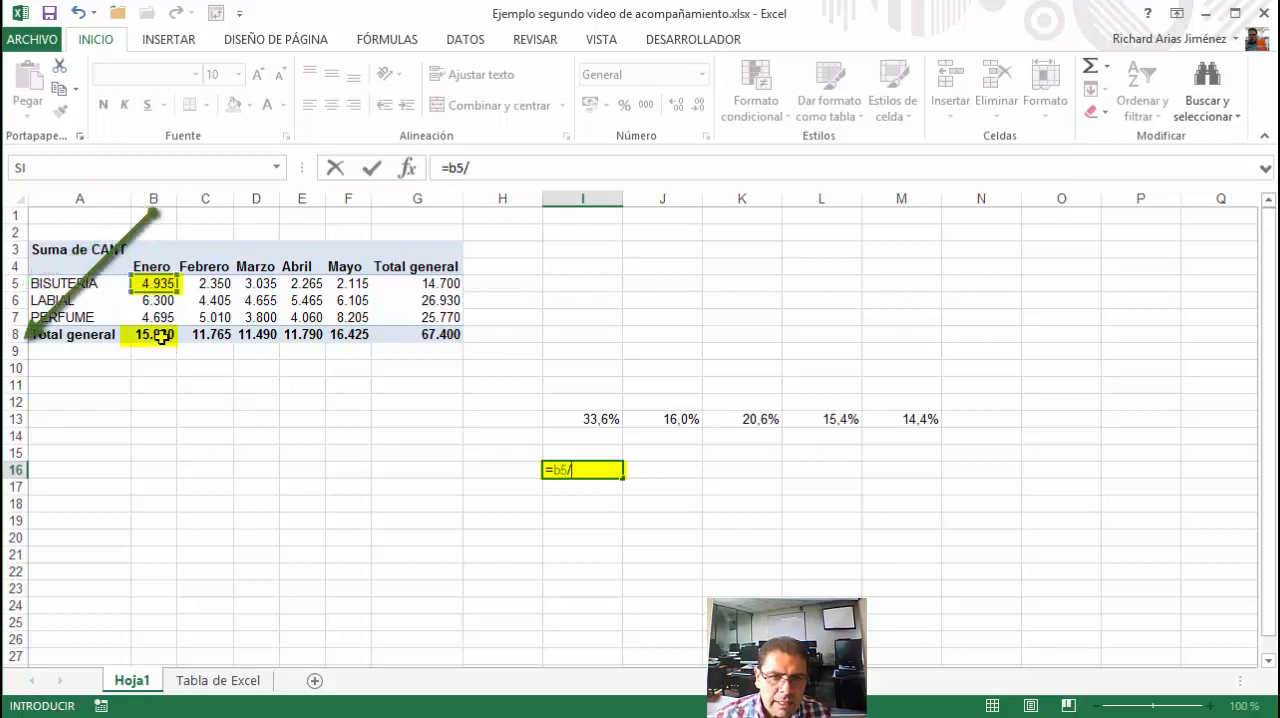
{"action": "type", "text": "/"}
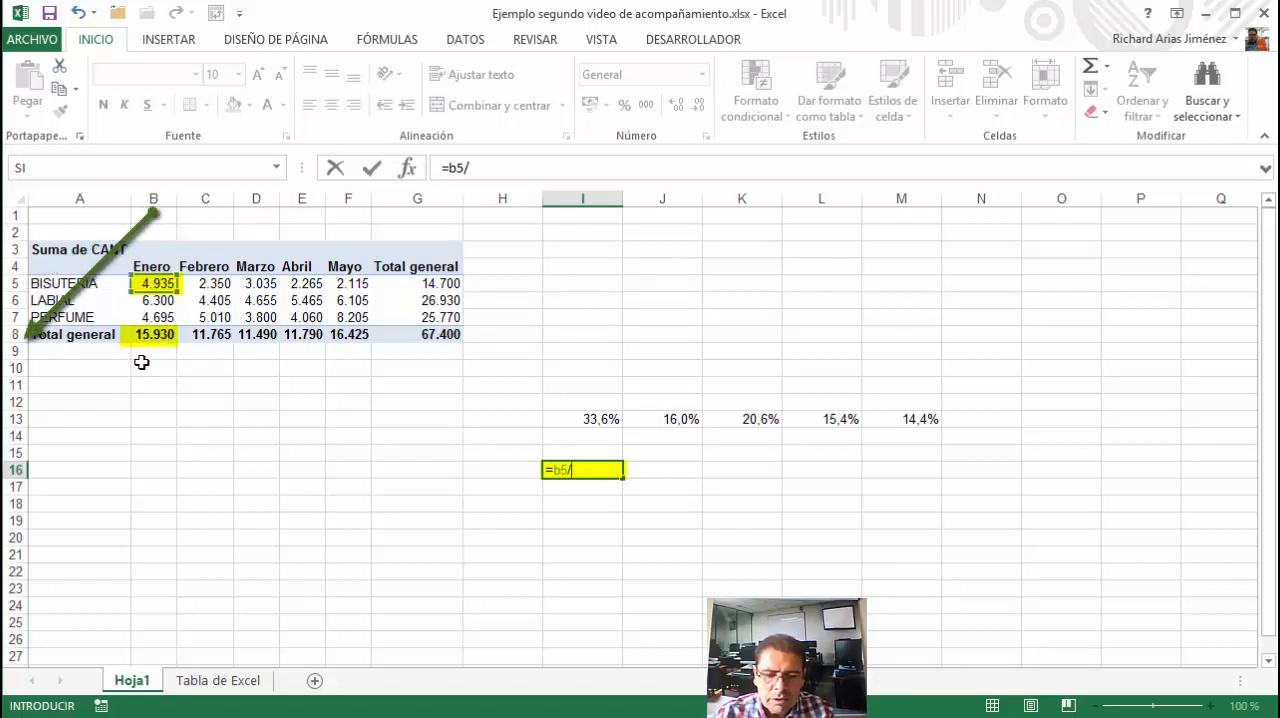
{"action": "type", "text": "b8"}
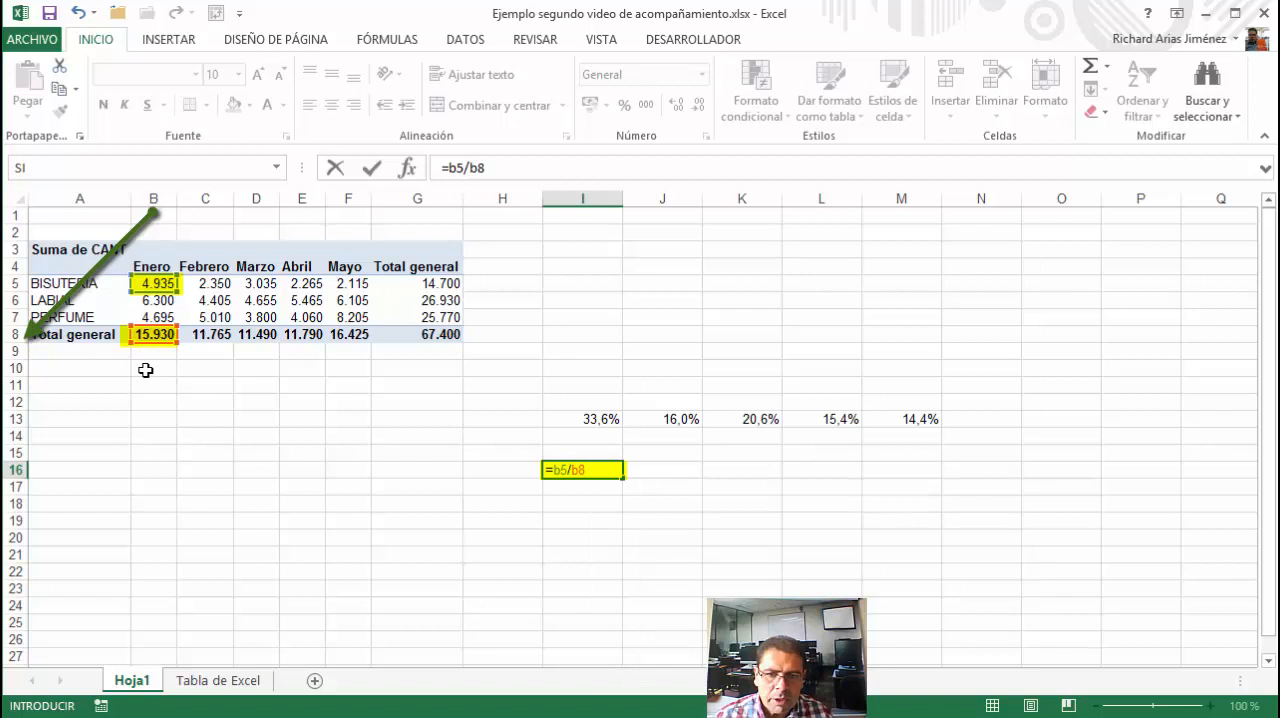
{"action": "left_click", "coordinate": [583, 471]}
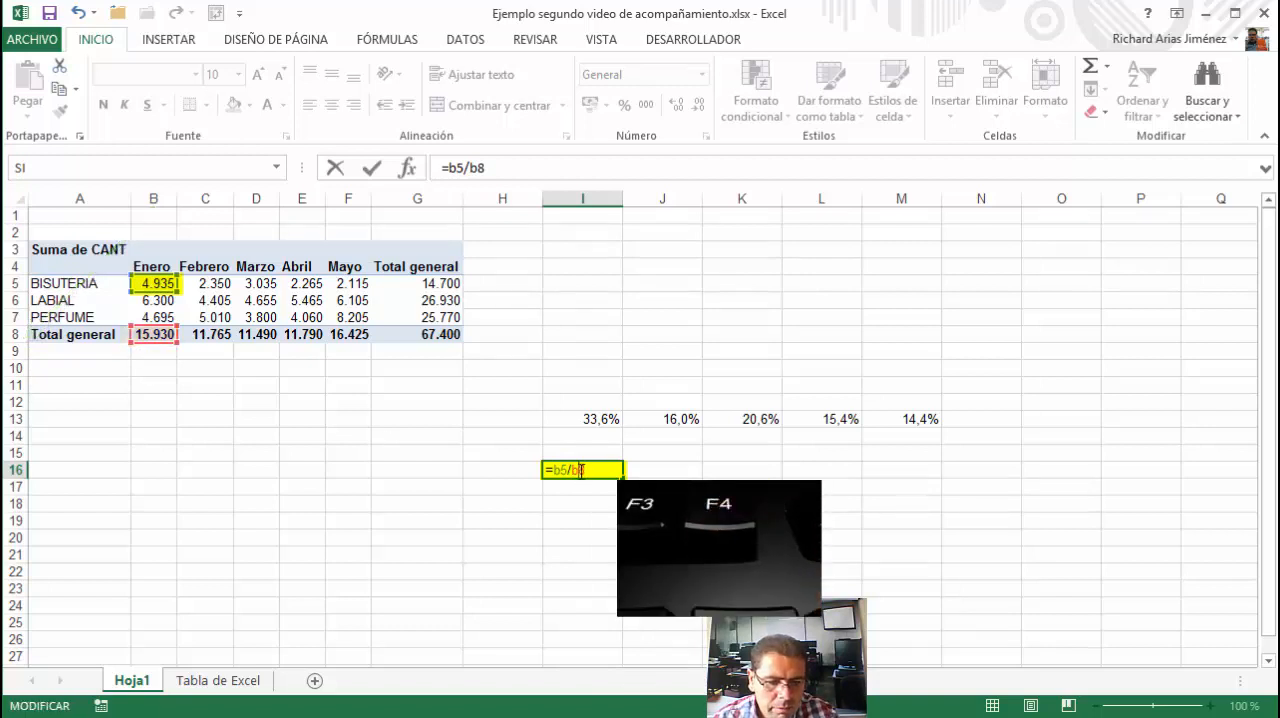
{"action": "key", "text": "F4"}
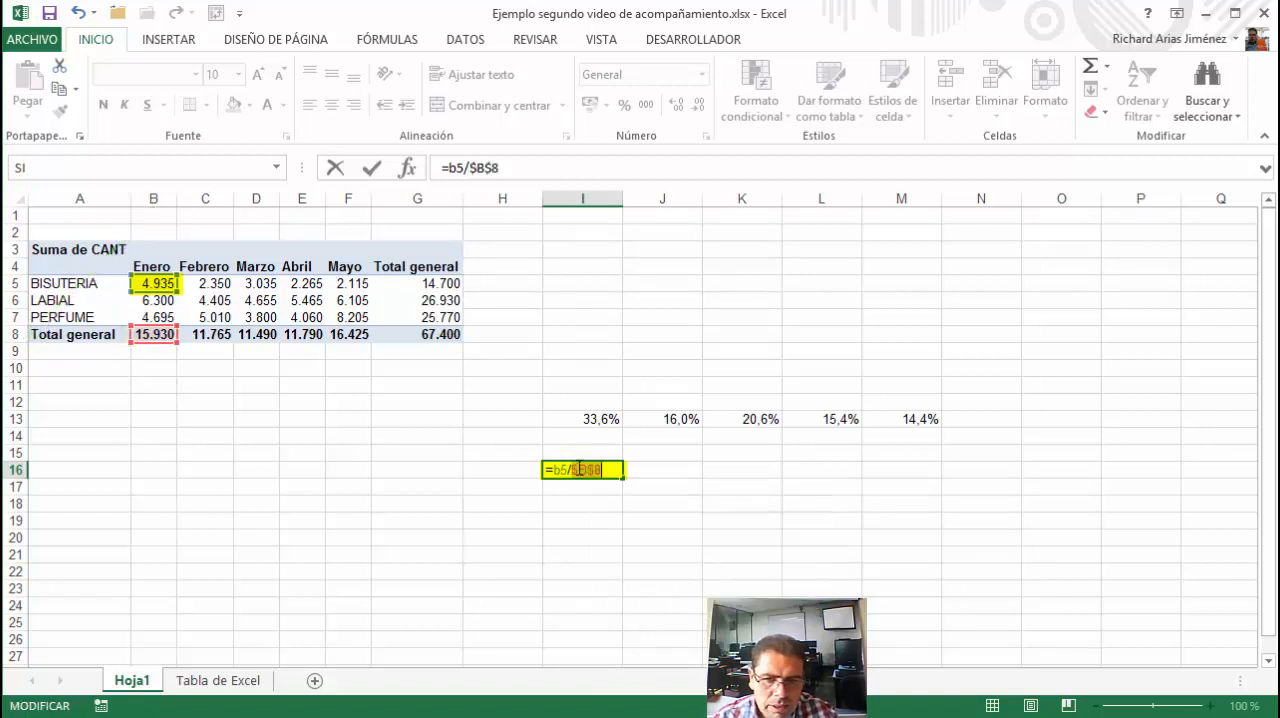
{"action": "left_click", "coordinate": [372, 168]}
Fill the I16 formula down to I18 and format the results as percentages with one decimal place
{"action": "left_click_drag", "start_coordinate": [623, 481], "coordinate": [619, 510]}
{"action": "left_click_drag", "start_coordinate": [619, 511], "coordinate": [617, 512]}
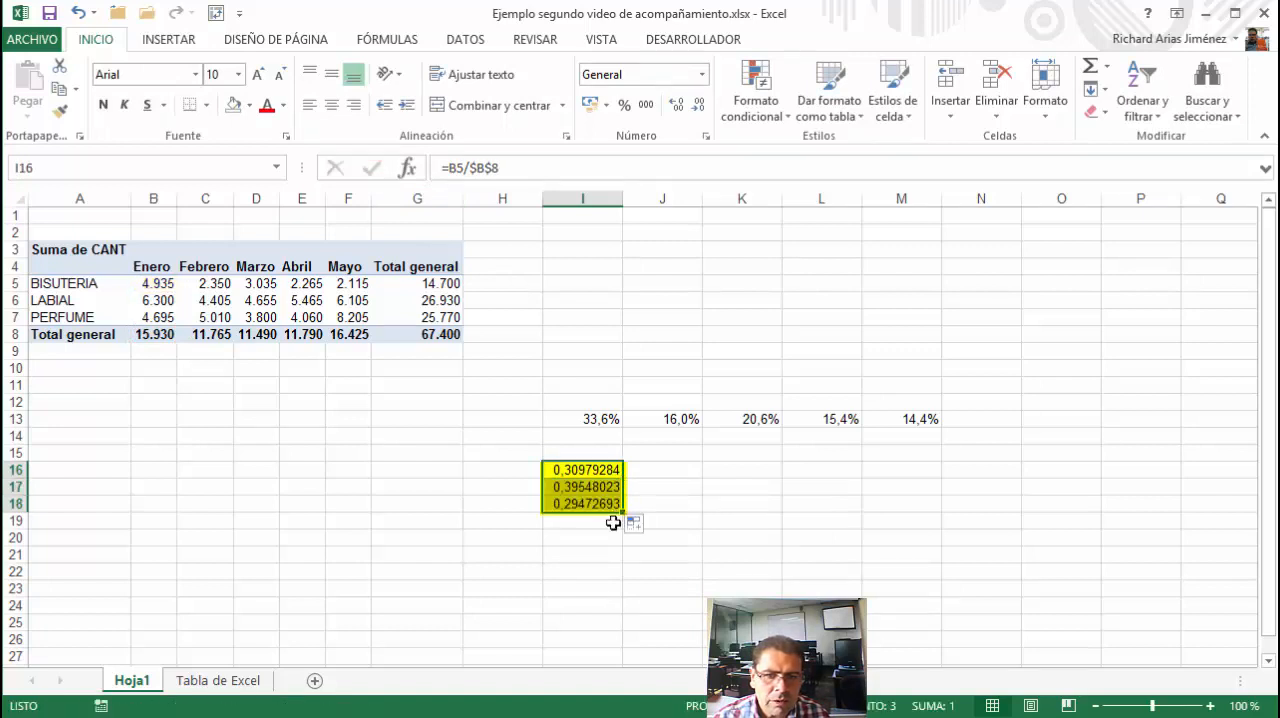
{"action": "left_click", "coordinate": [623, 106]}
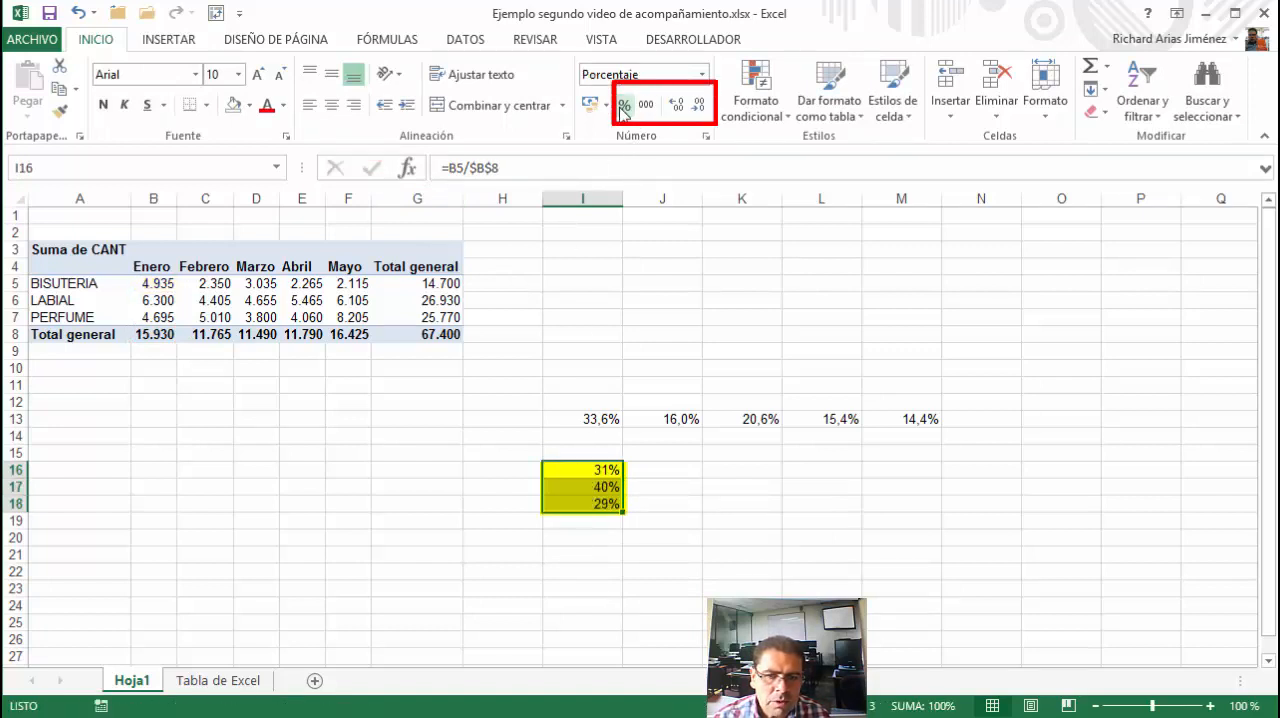
{"action": "left_click", "coordinate": [677, 105]}
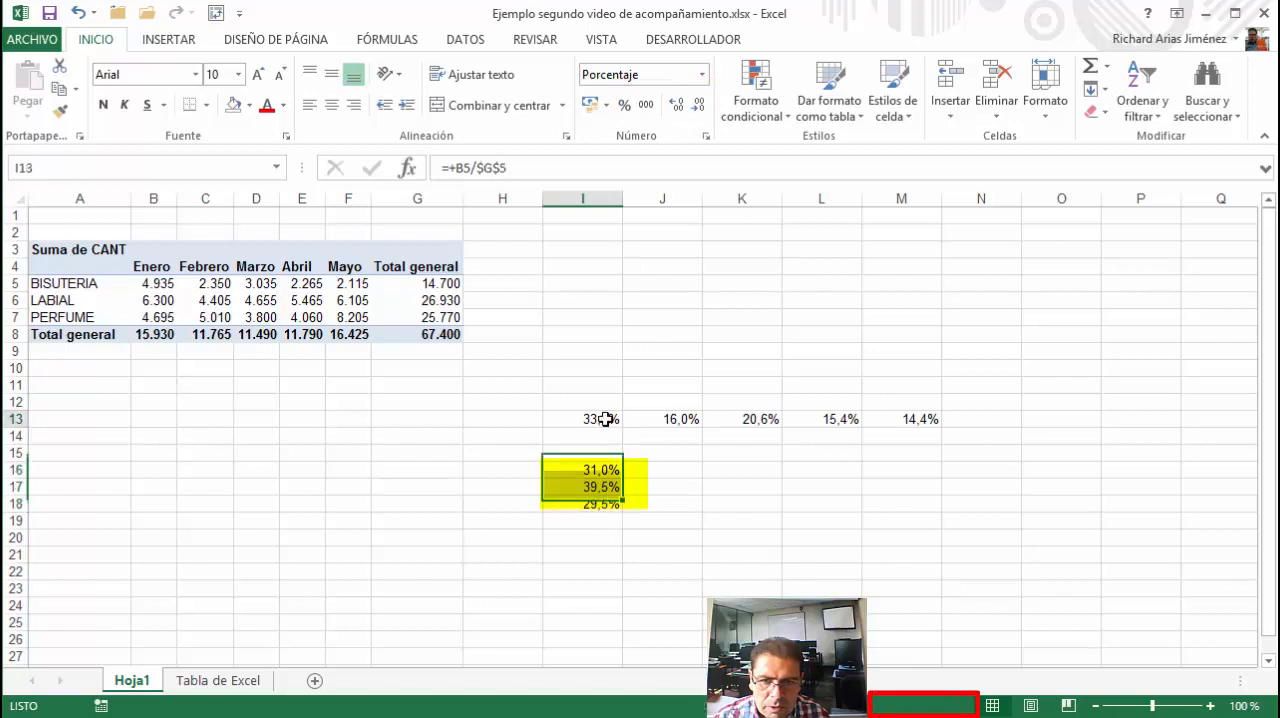
Move the percentage block I13:M18 to J13:N18, and narrow columns J through N equally to suit the percentages
{"action": "left_click_drag", "start_coordinate": [586, 419], "coordinate": [891, 434]}
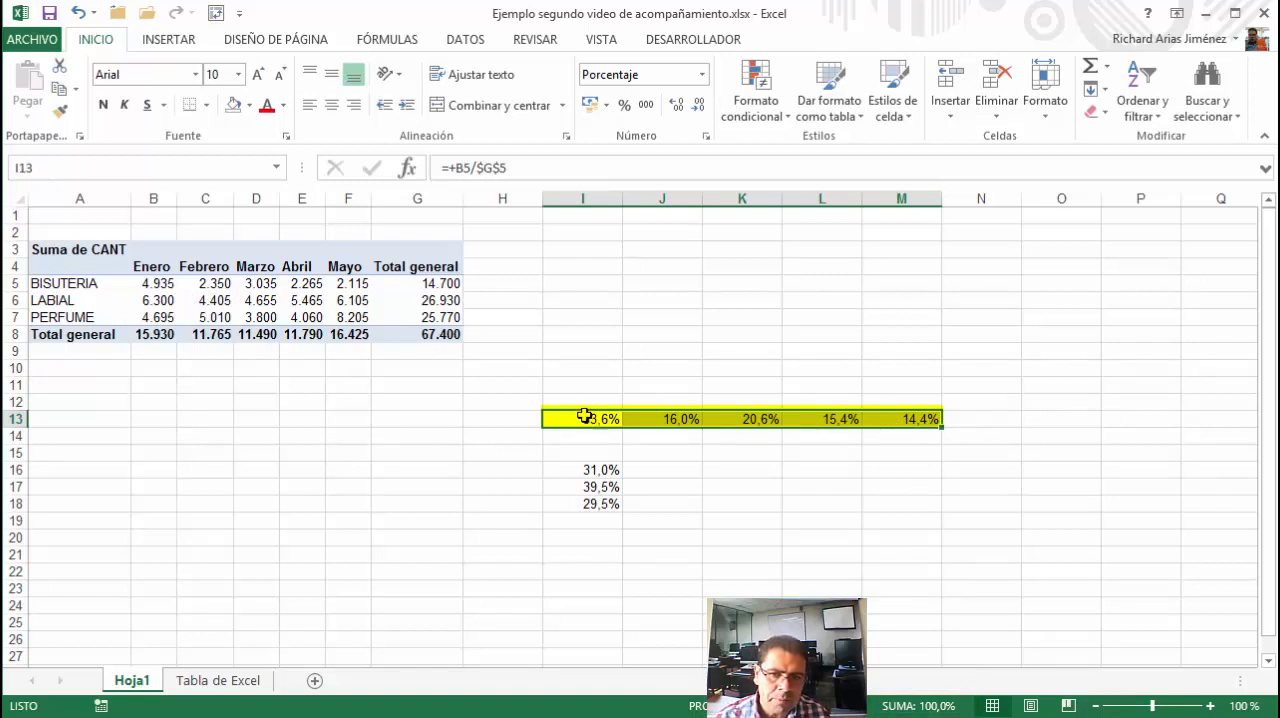
{"action": "left_click_drag", "start_coordinate": [586, 419], "coordinate": [880, 512]}
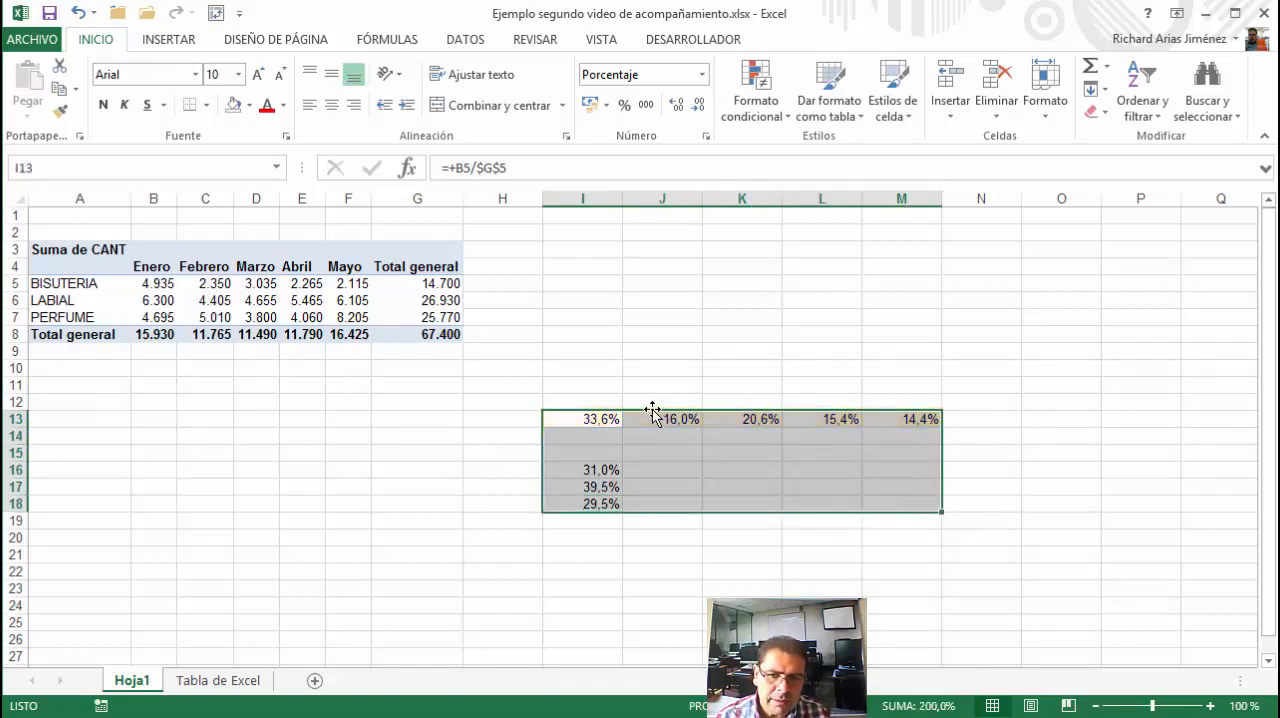
{"action": "left_click_drag", "start_coordinate": [654, 417], "coordinate": [720, 419]}
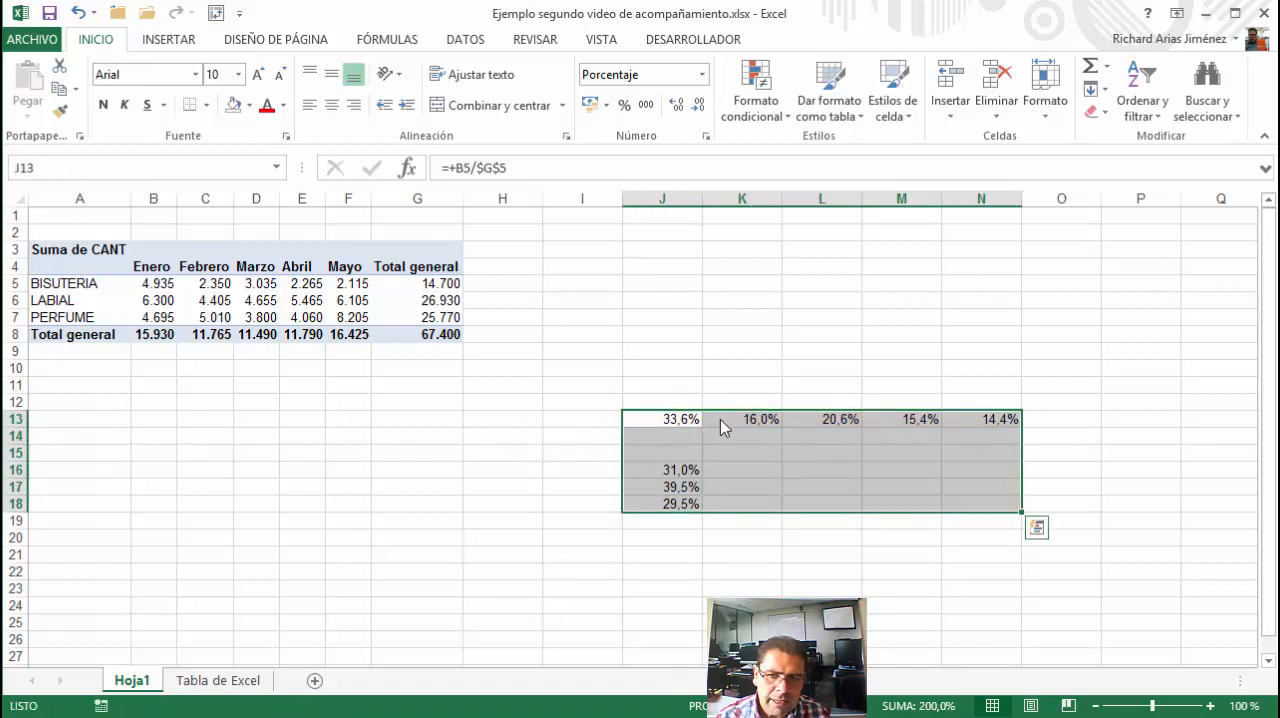
{"action": "left_click_drag", "start_coordinate": [685, 198], "coordinate": [960, 240]}
{"action": "left_click_drag", "start_coordinate": [702, 198], "coordinate": [676, 204]}
{"action": "left_click", "coordinate": [660, 469]}
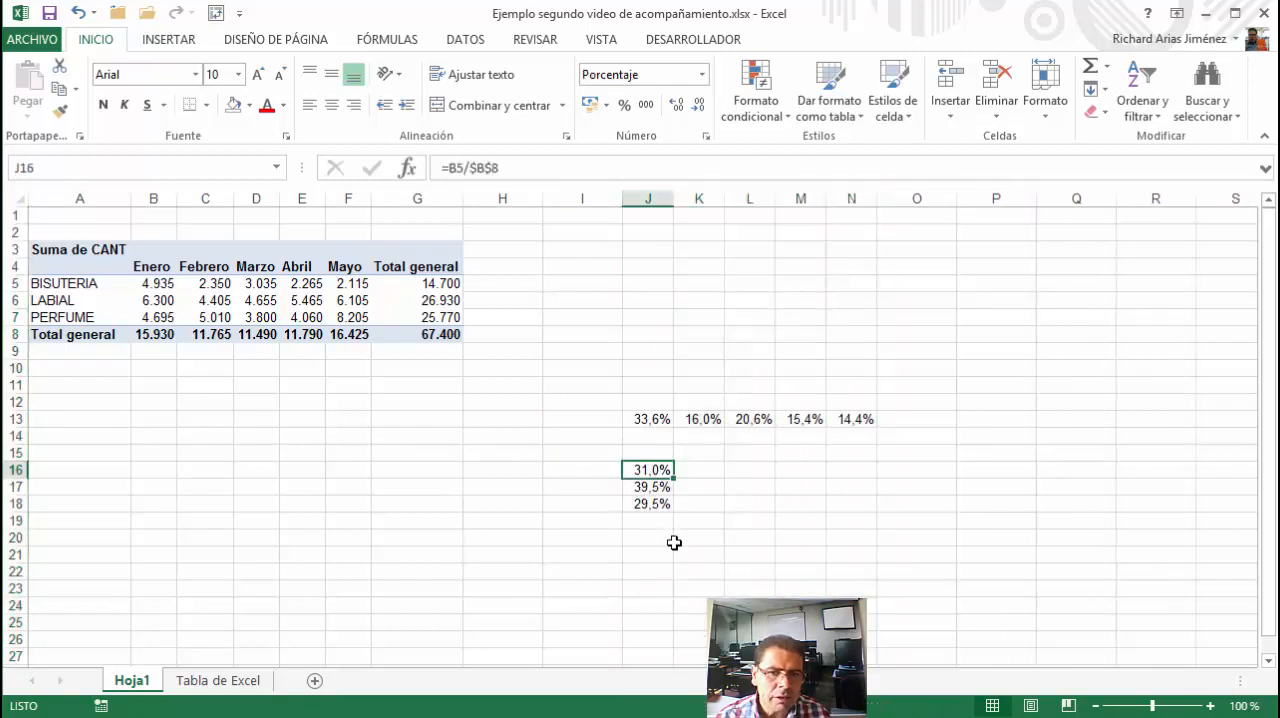
Add the CANT field to the PivotTable values a second time, below Suma de CANT
{"action": "left_click", "coordinate": [181, 302]}
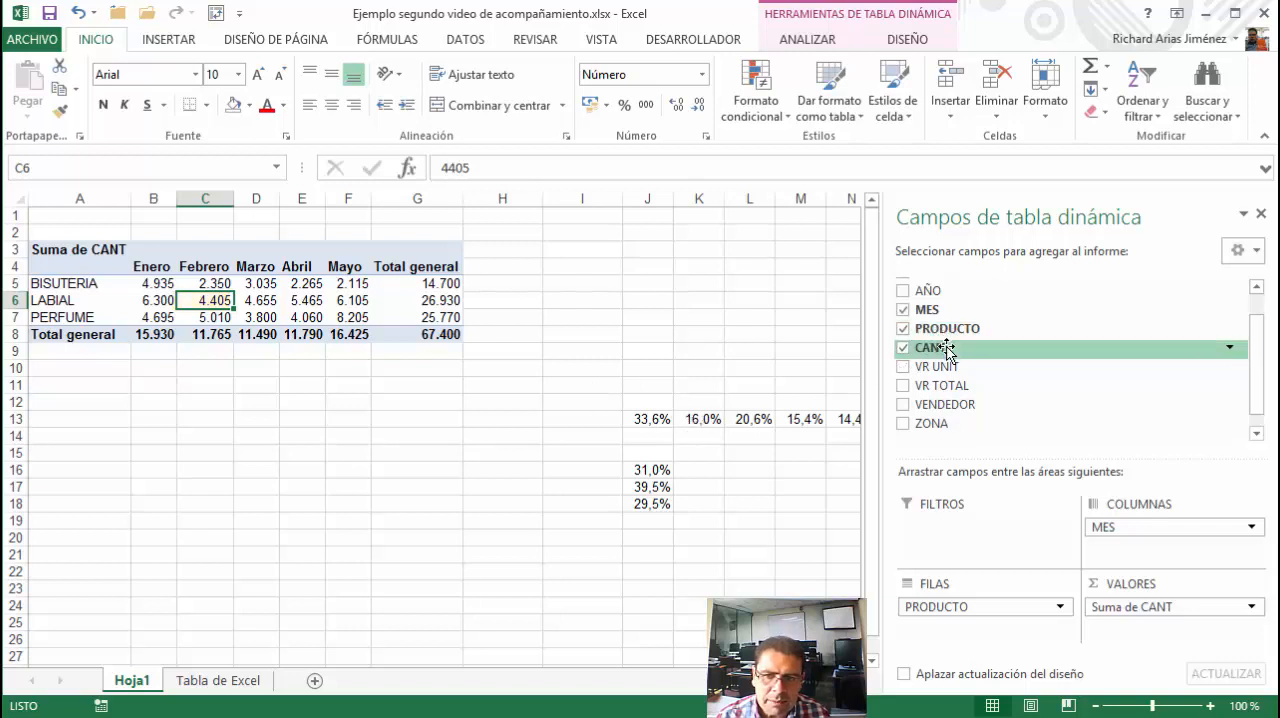
{"action": "left_click_drag", "start_coordinate": [946, 350], "coordinate": [1117, 638]}
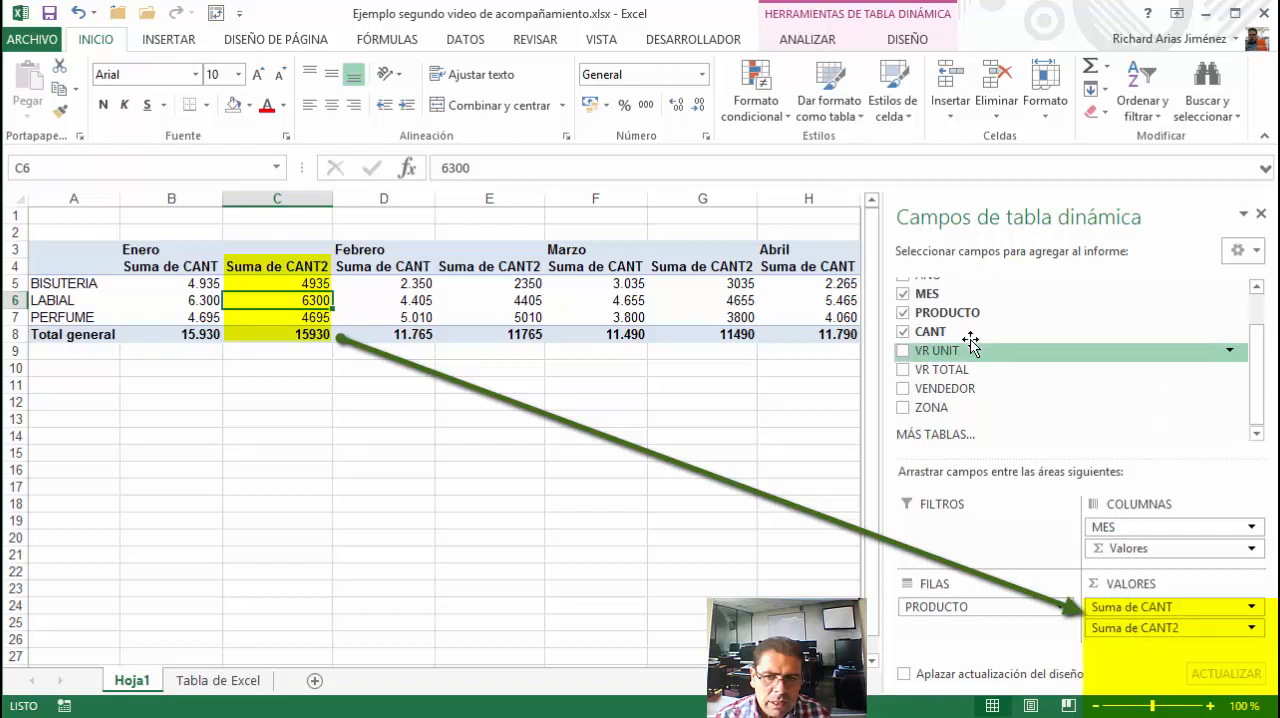
{"action": "mouse_move", "coordinate": [940, 331]}
{"action": "left_mouse_down"}
{"action": "mouse_move", "coordinate": [1128, 662]}
{"action": "mouse_move", "coordinate": [1049, 486]}
{"action": "mouse_move", "coordinate": [1008, 340]}
{"action": "left_mouse_up"}
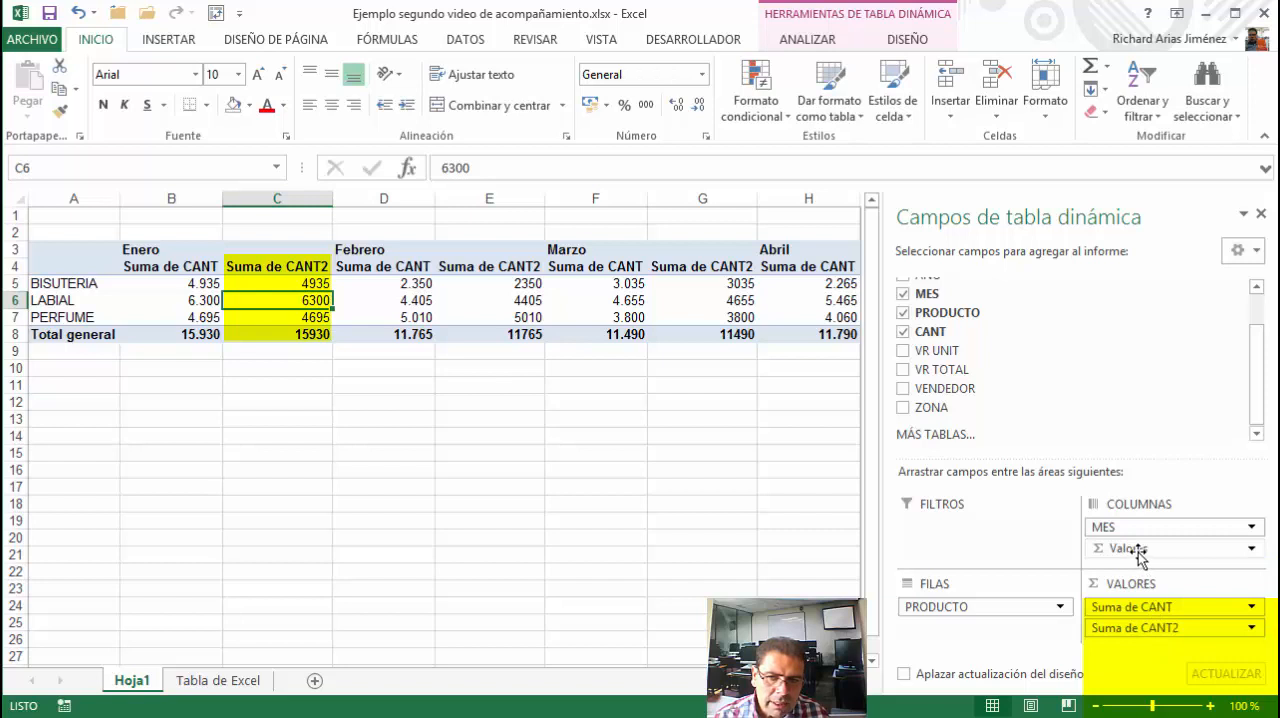
Compare the product quantities under Enero in the Suma de CANT and Suma de CANT2 columns
{"action": "left_click", "coordinate": [196, 252]}
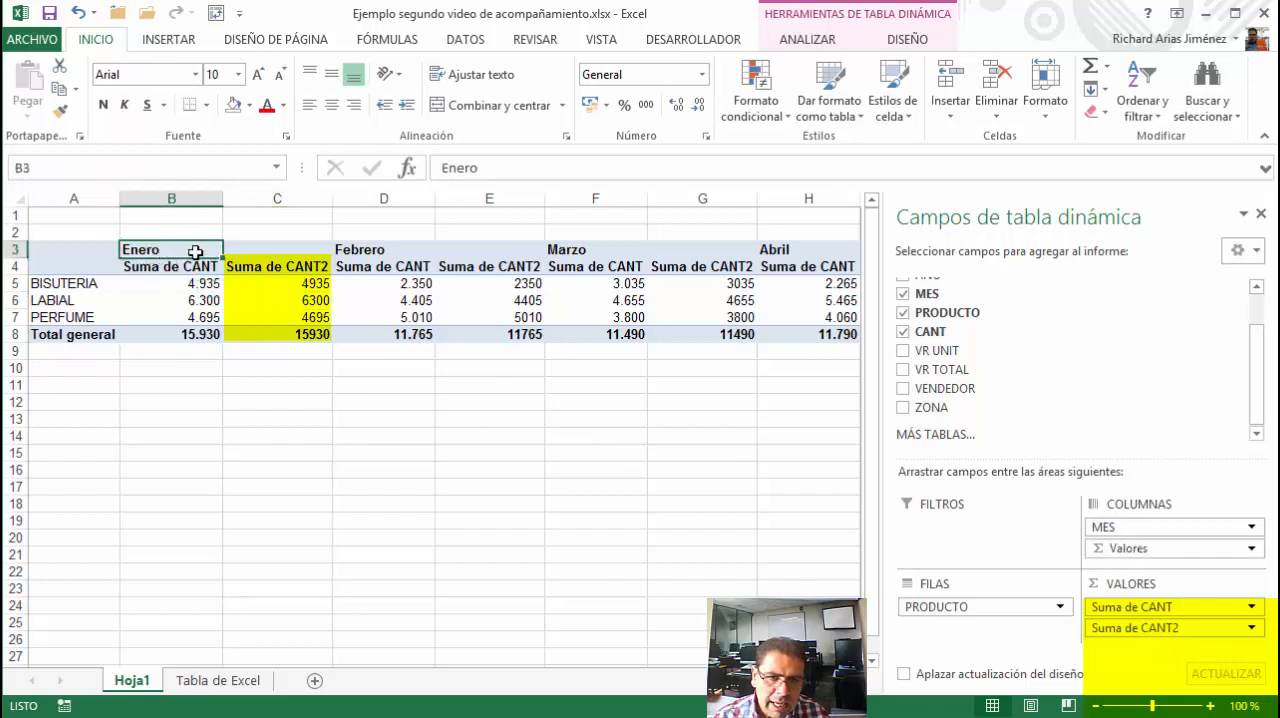
{"action": "left_click_drag", "start_coordinate": [191, 266], "coordinate": [177, 315]}
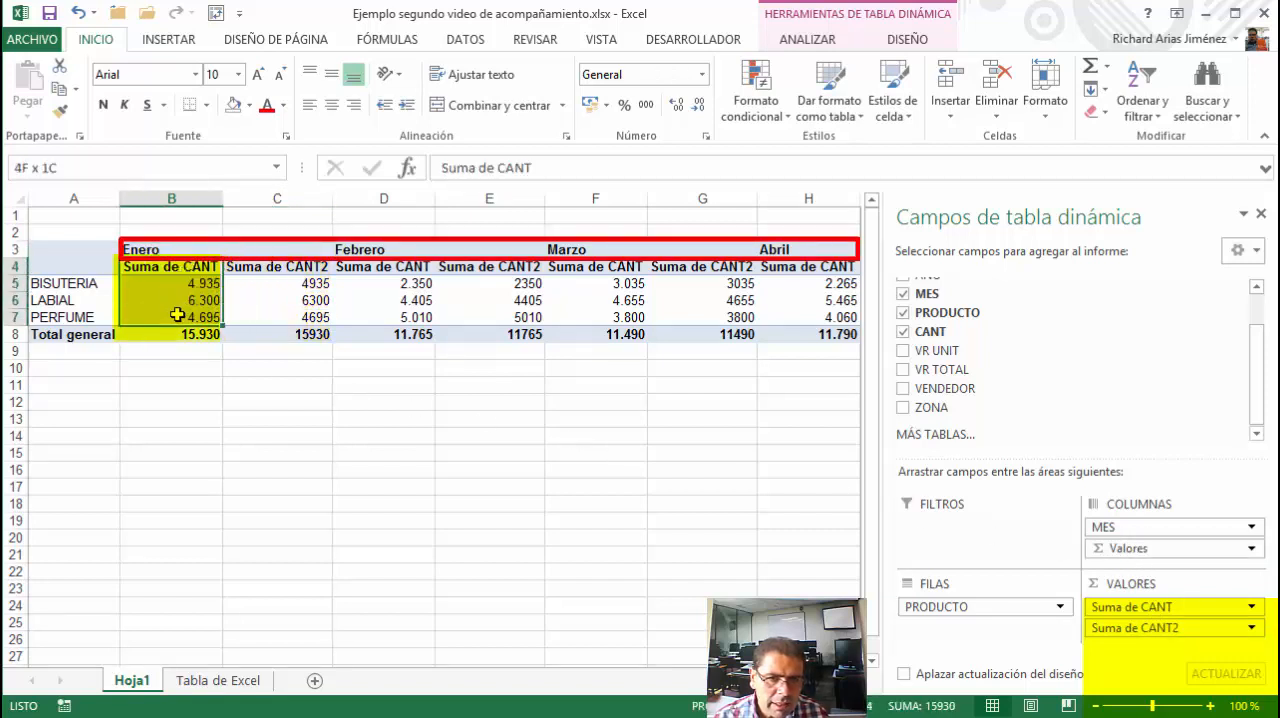
{"action": "left_click_drag", "start_coordinate": [277, 267], "coordinate": [273, 317]}
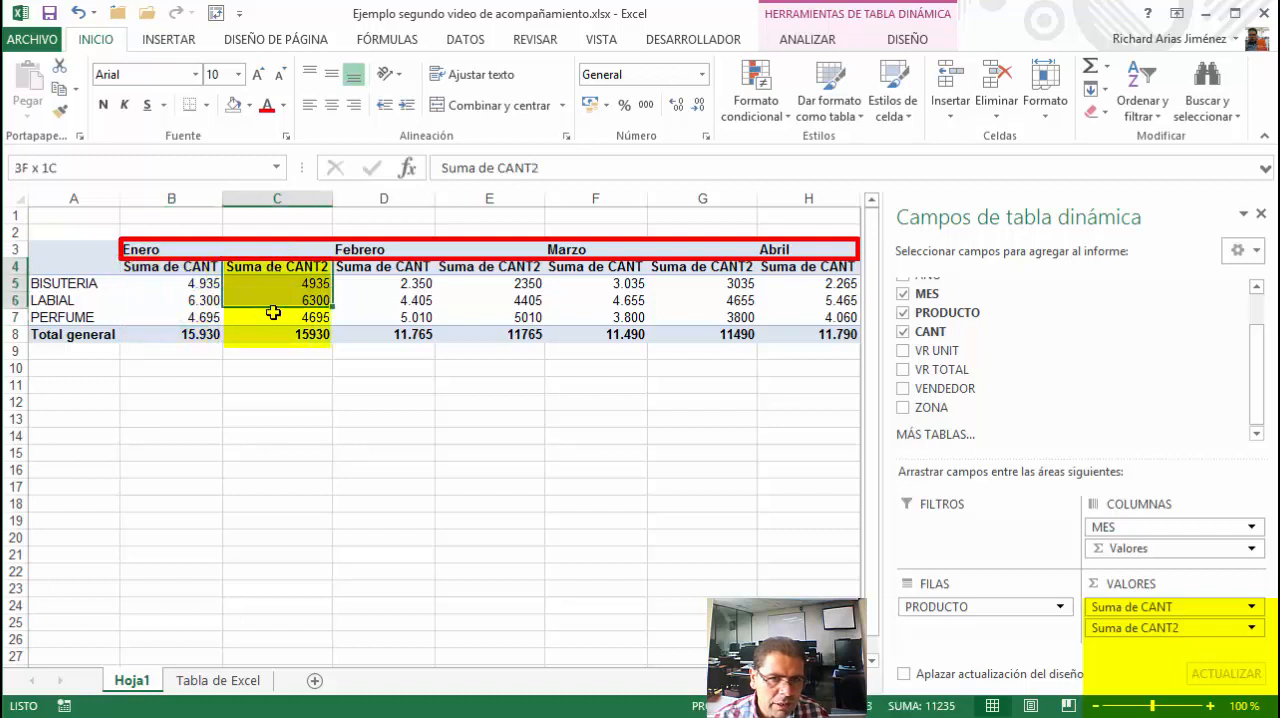
Compare the Suma de CANT and Suma de CANT2 columns under the Enero, Febrero and Marzo headings for each product
{"action": "left_click_drag", "start_coordinate": [389, 250], "coordinate": [486, 252]}
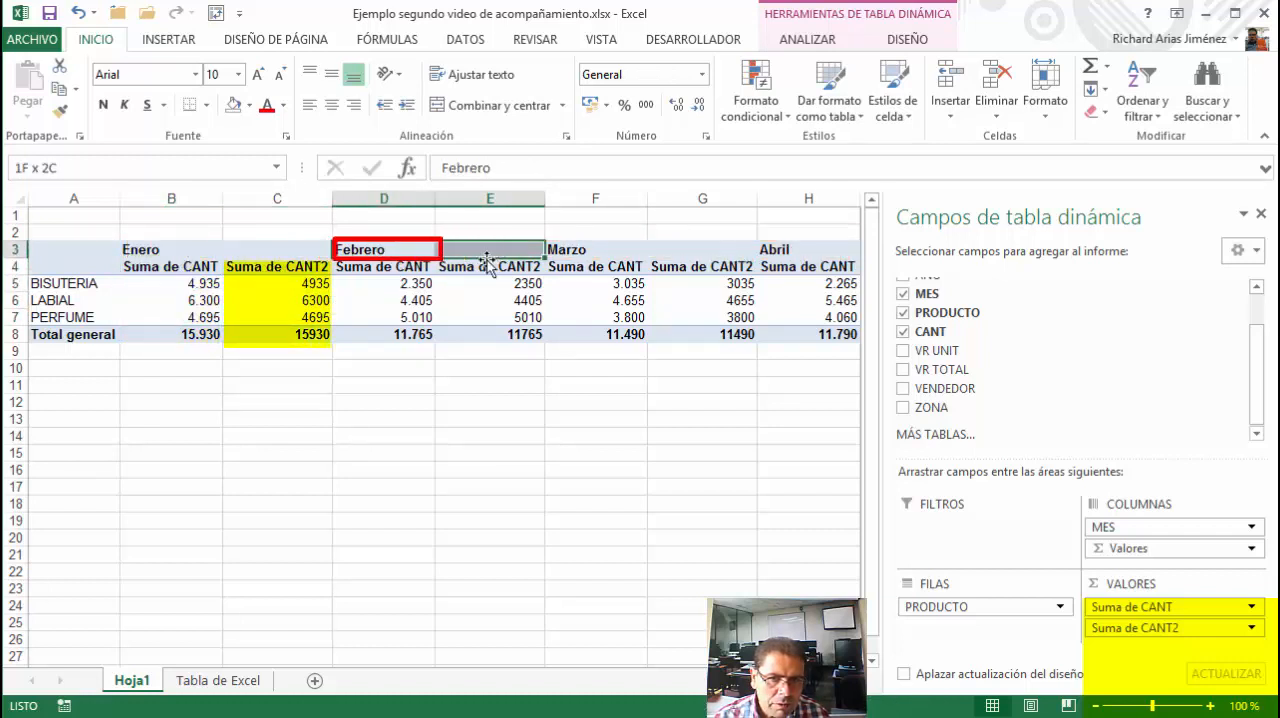
{"action": "left_click_drag", "start_coordinate": [393, 271], "coordinate": [394, 317]}
{"action": "left_click_drag", "start_coordinate": [491, 268], "coordinate": [490, 314]}
{"action": "left_click", "coordinate": [170, 250]}
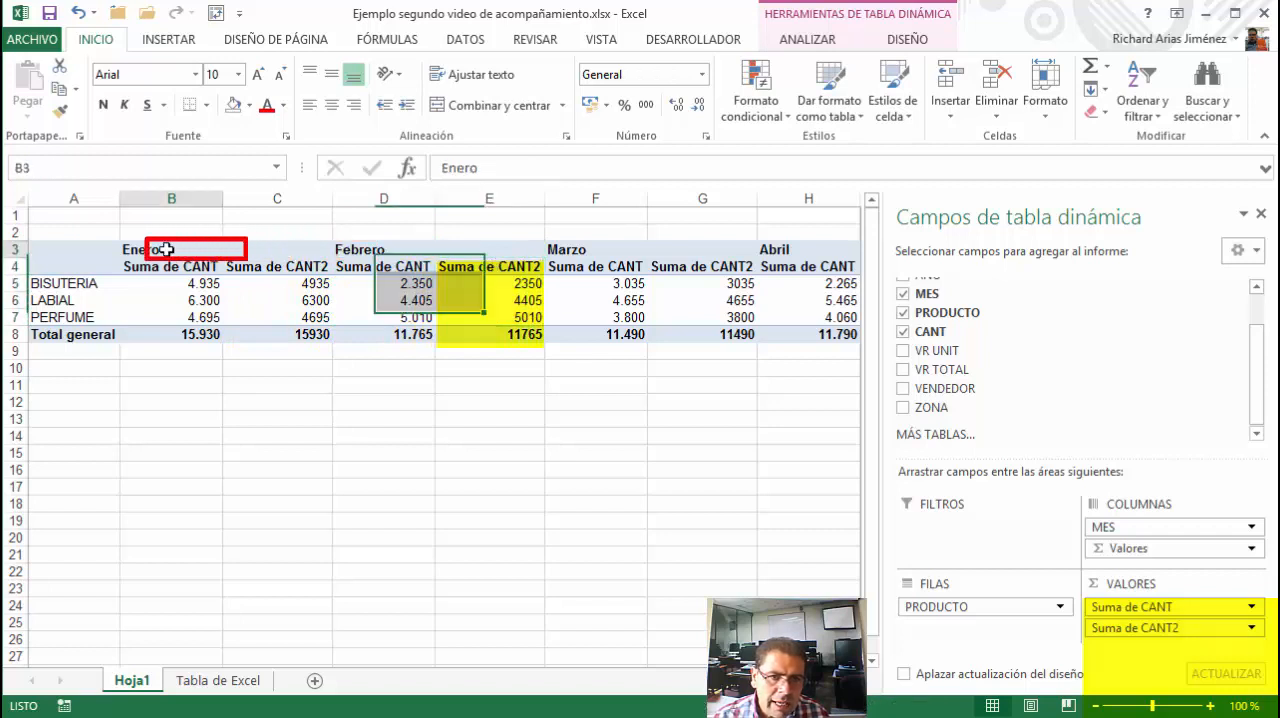
{"action": "left_click", "coordinate": [341, 250]}
{"action": "left_click", "coordinate": [575, 250]}
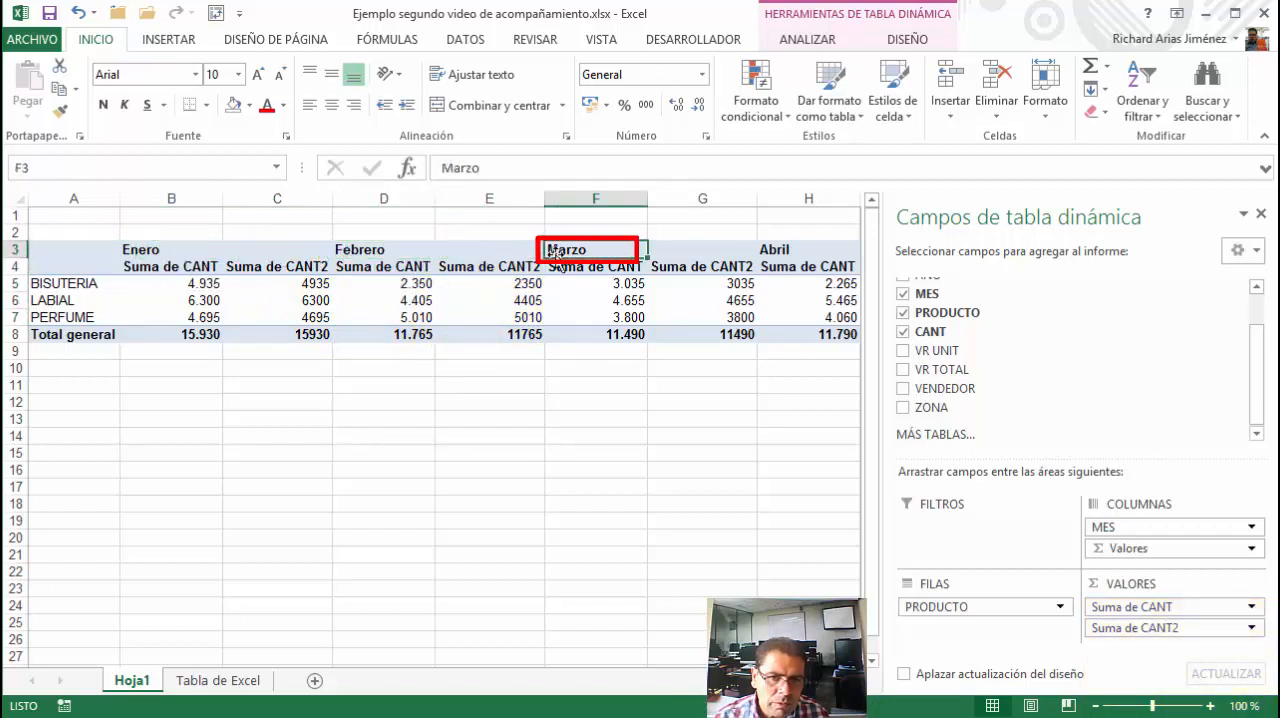
{"action": "mouse_move", "coordinate": [203, 267]}
{"action": "left_mouse_down"}
{"action": "mouse_move", "coordinate": [245, 305]}
{"action": "mouse_move", "coordinate": [230, 313]}
{"action": "left_mouse_up"}
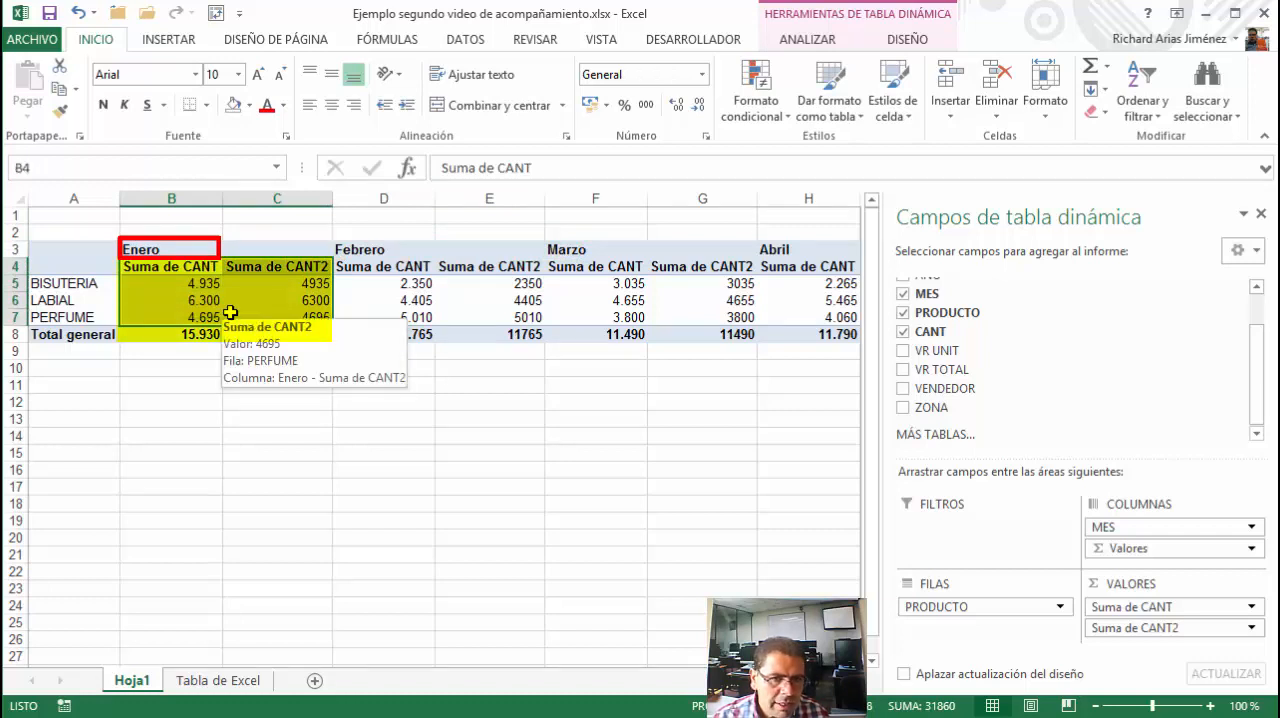
{"action": "left_click", "coordinate": [97, 284]}
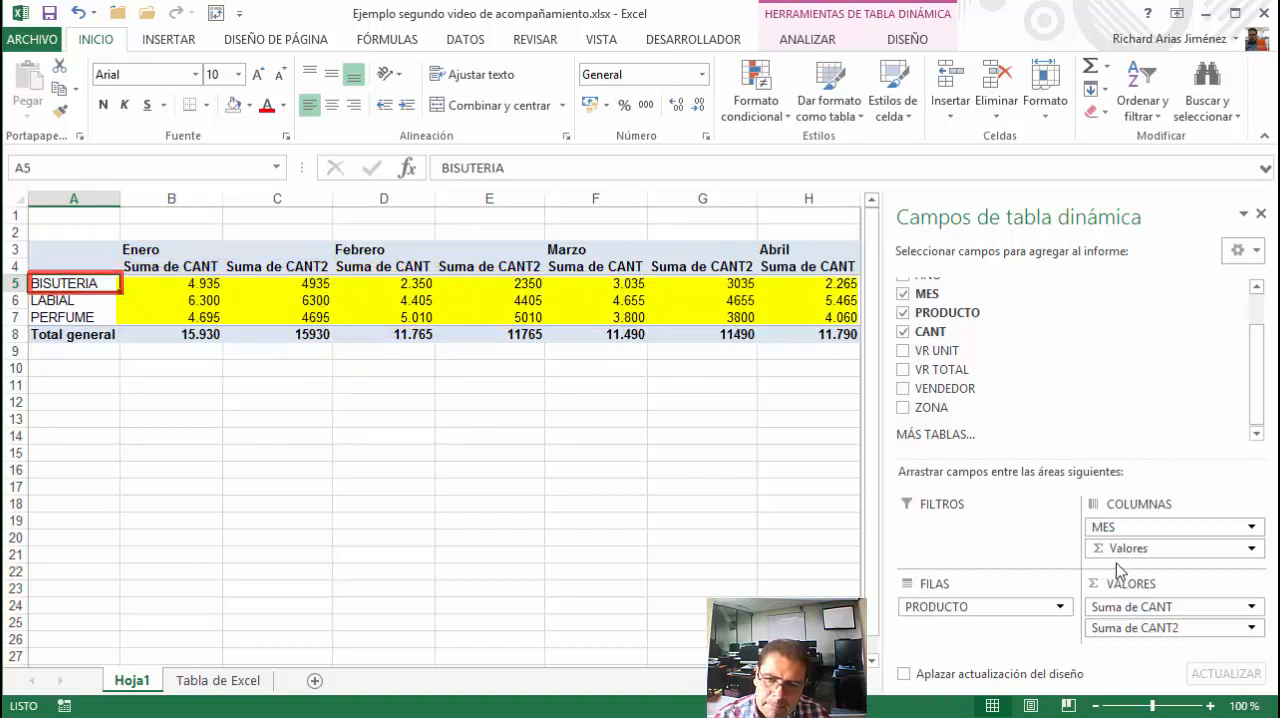
Move the Valores field from columns to rows below PRODUCTO, and review the Suma de CANT and Suma de CANT2 rows under BISUTERIA and LABIAL
{"action": "left_click_drag", "start_coordinate": [1120, 563], "coordinate": [987, 632]}
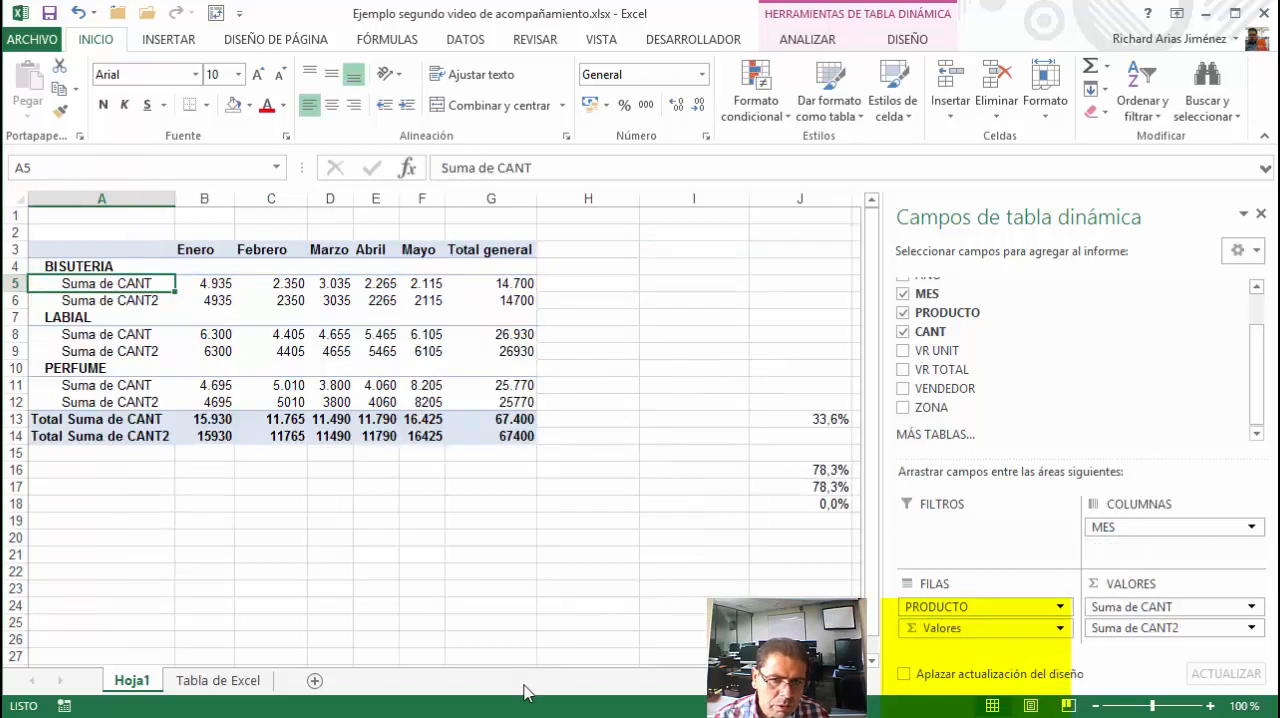
{"action": "left_click", "coordinate": [103, 265]}
{"action": "left_click", "coordinate": [112, 284]}
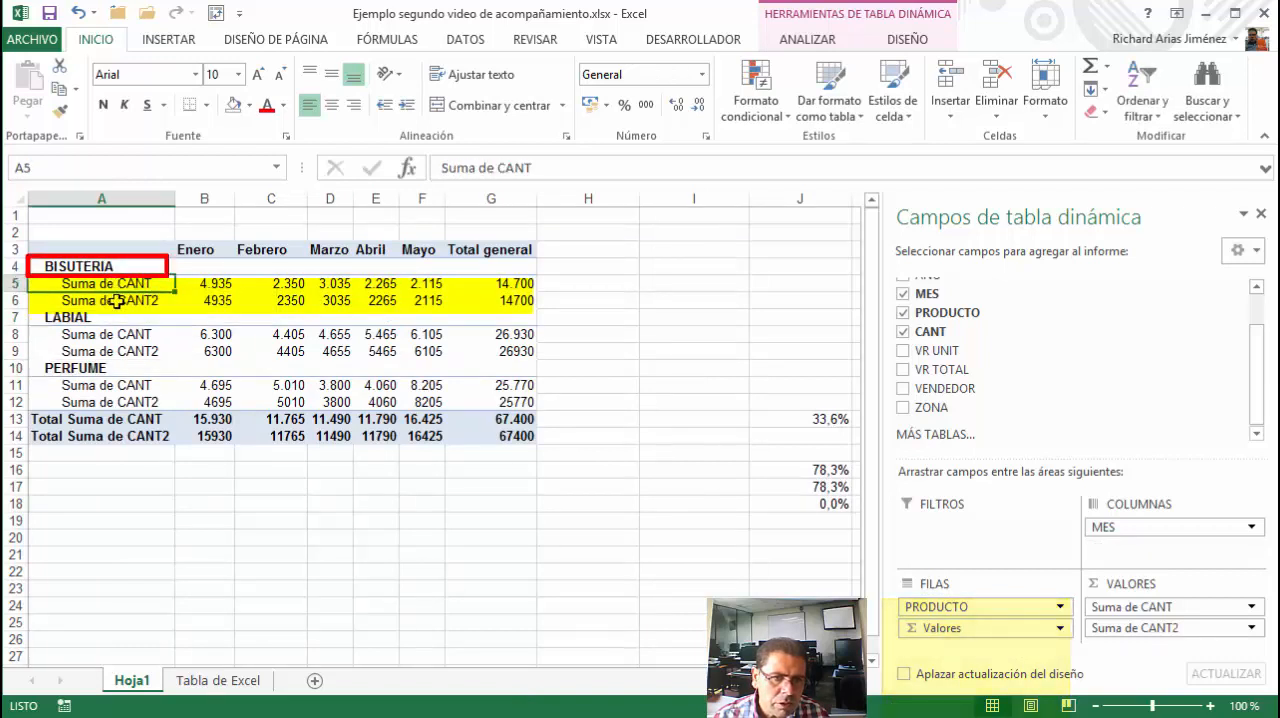
{"action": "left_click", "coordinate": [116, 301]}
{"action": "left_click", "coordinate": [97, 318]}
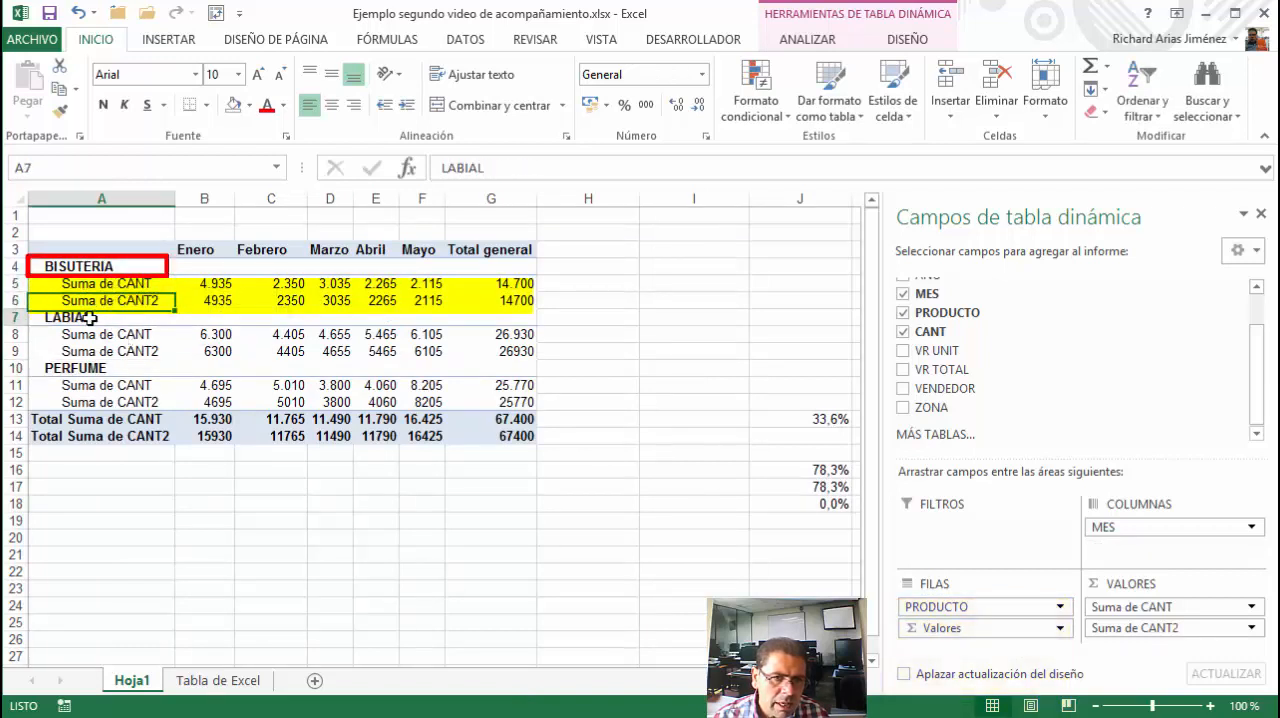
{"action": "left_click", "coordinate": [110, 351]}
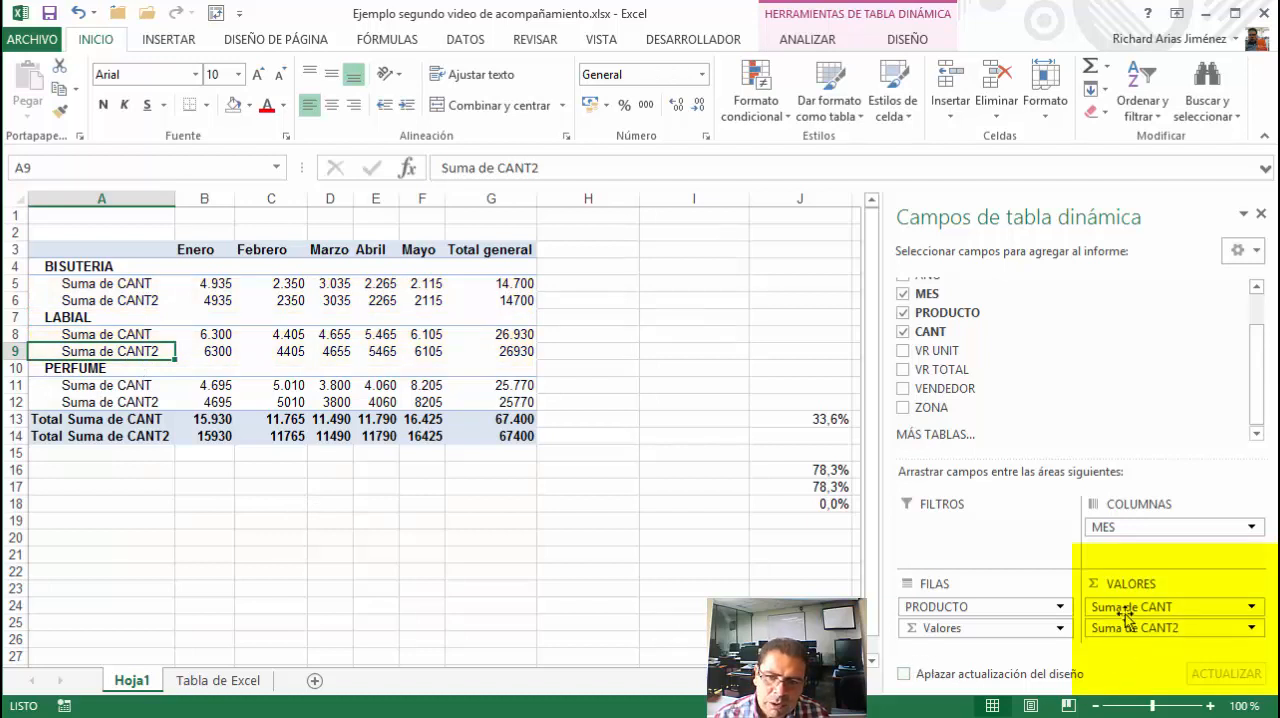
Add the CANT field to the PivotTable values a third time, and enlarge the field areas section to show all three value fields
{"action": "left_click_drag", "start_coordinate": [958, 340], "coordinate": [1125, 650]}
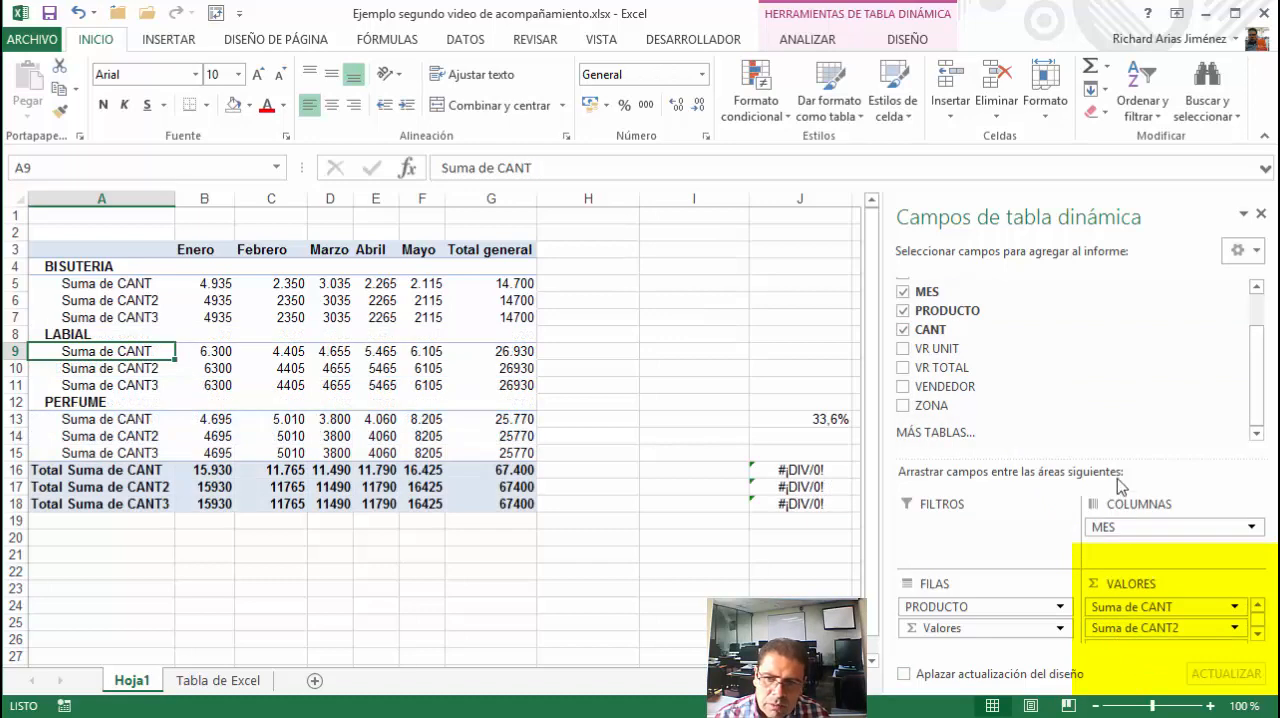
{"action": "left_click_drag", "start_coordinate": [1120, 455], "coordinate": [1121, 404]}
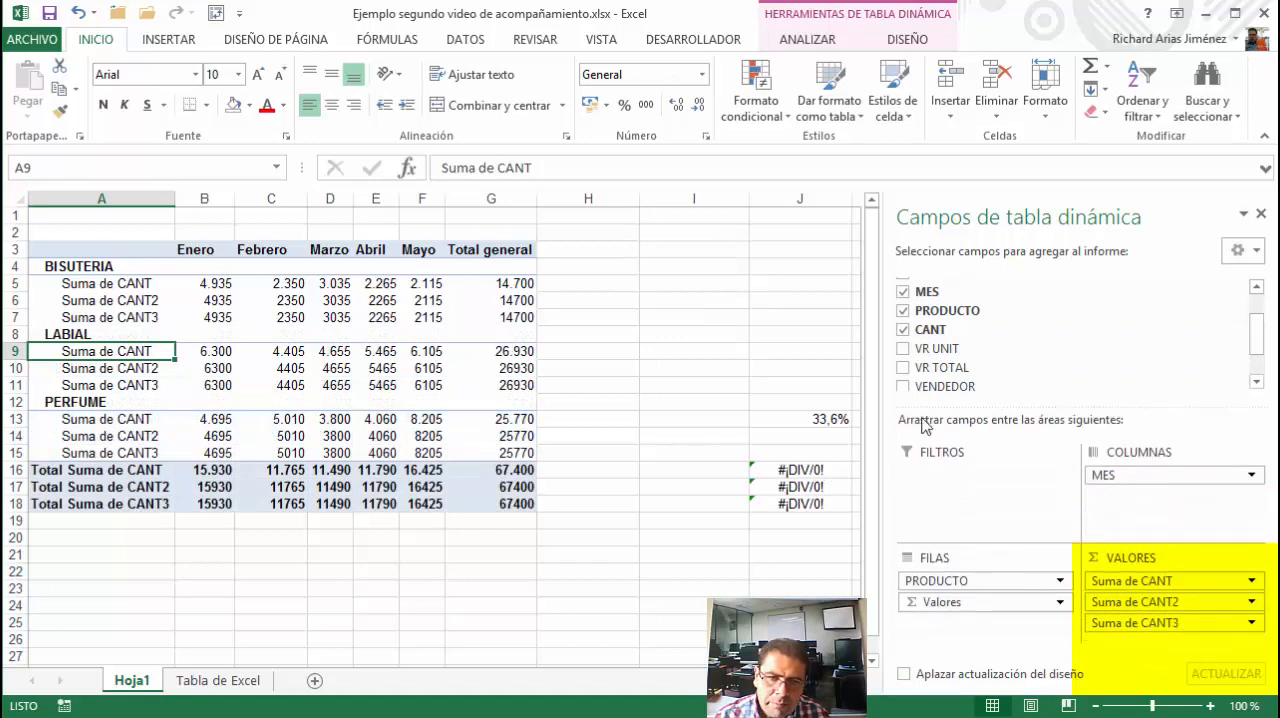
Select the Suma de CANT, Suma de CANT2 and Suma de CANT3 rows in turn across all products to compare them
{"action": "left_click", "coordinate": [46, 283]}
{"action": "left_click", "coordinate": [34, 300]}
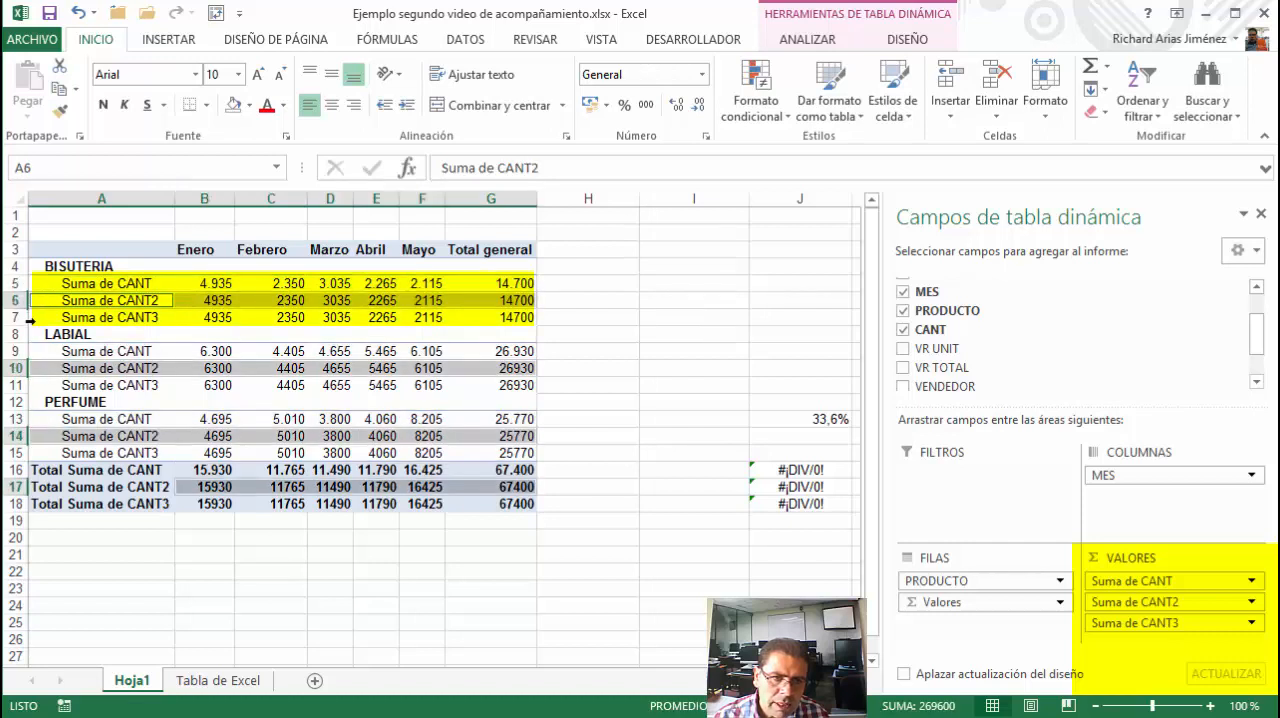
{"action": "left_click", "coordinate": [31, 319]}
{"action": "left_click", "coordinate": [33, 284]}
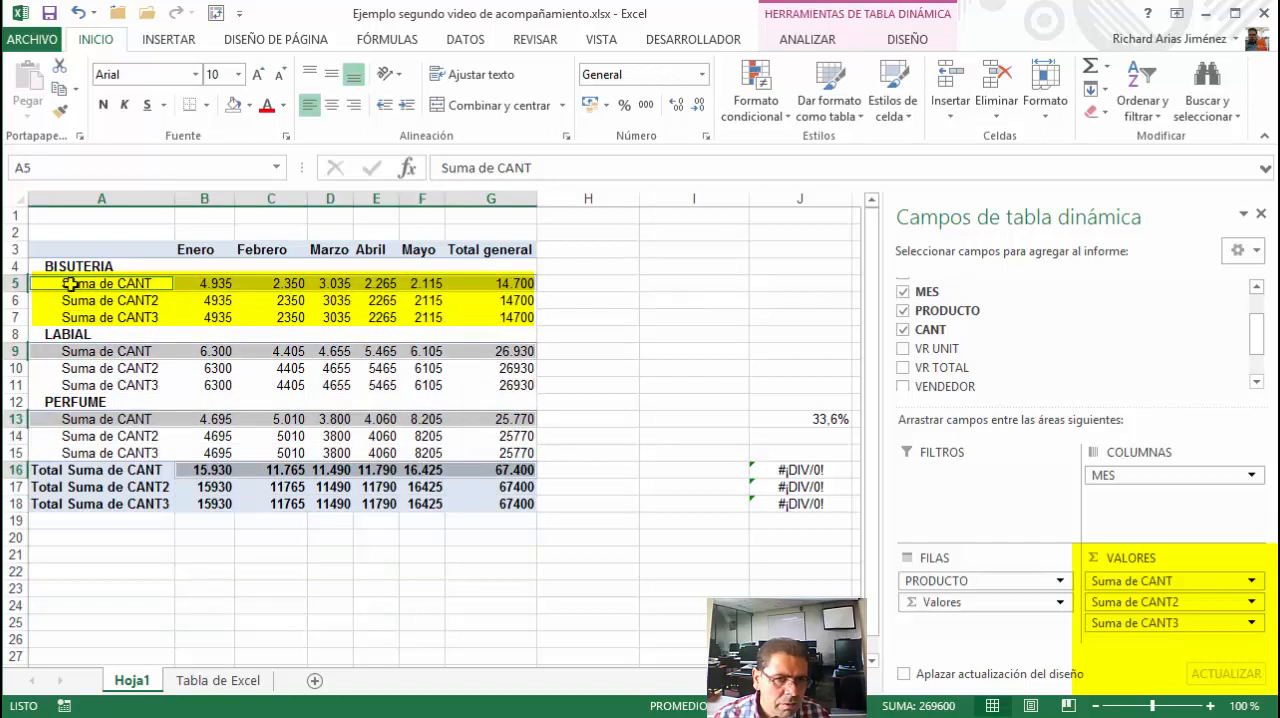
{"action": "left_click", "coordinate": [80, 284]}
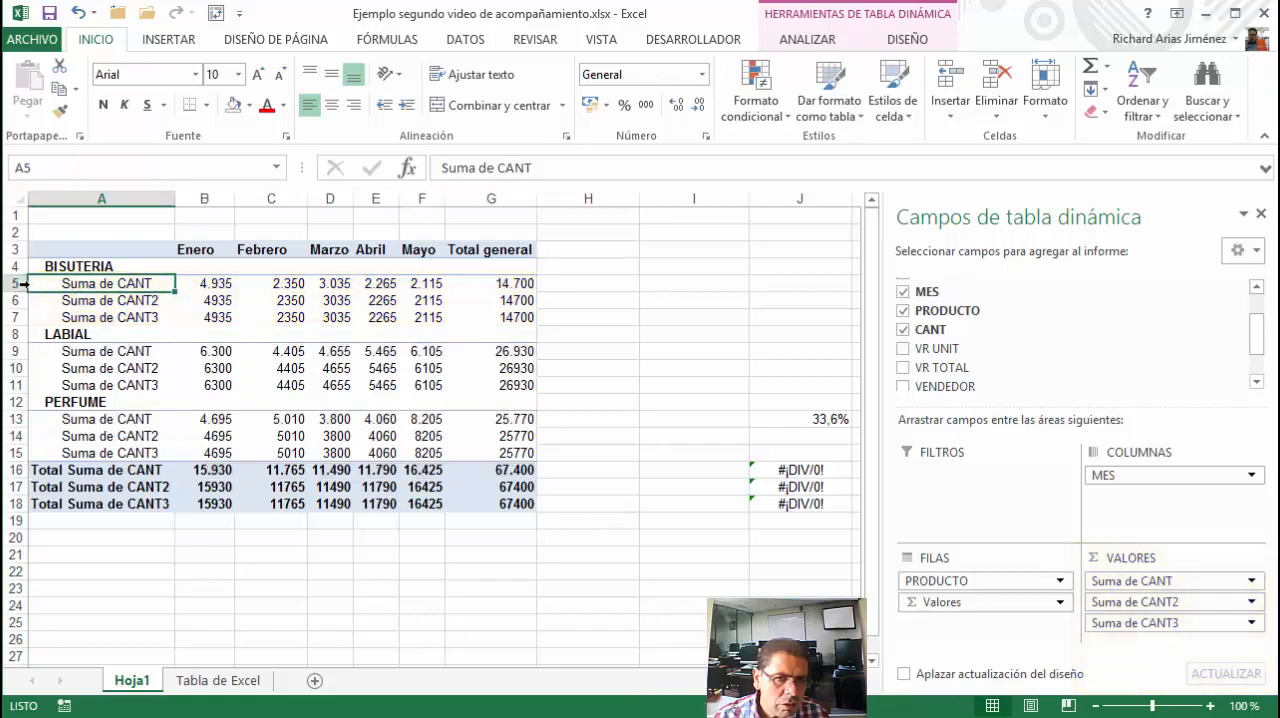
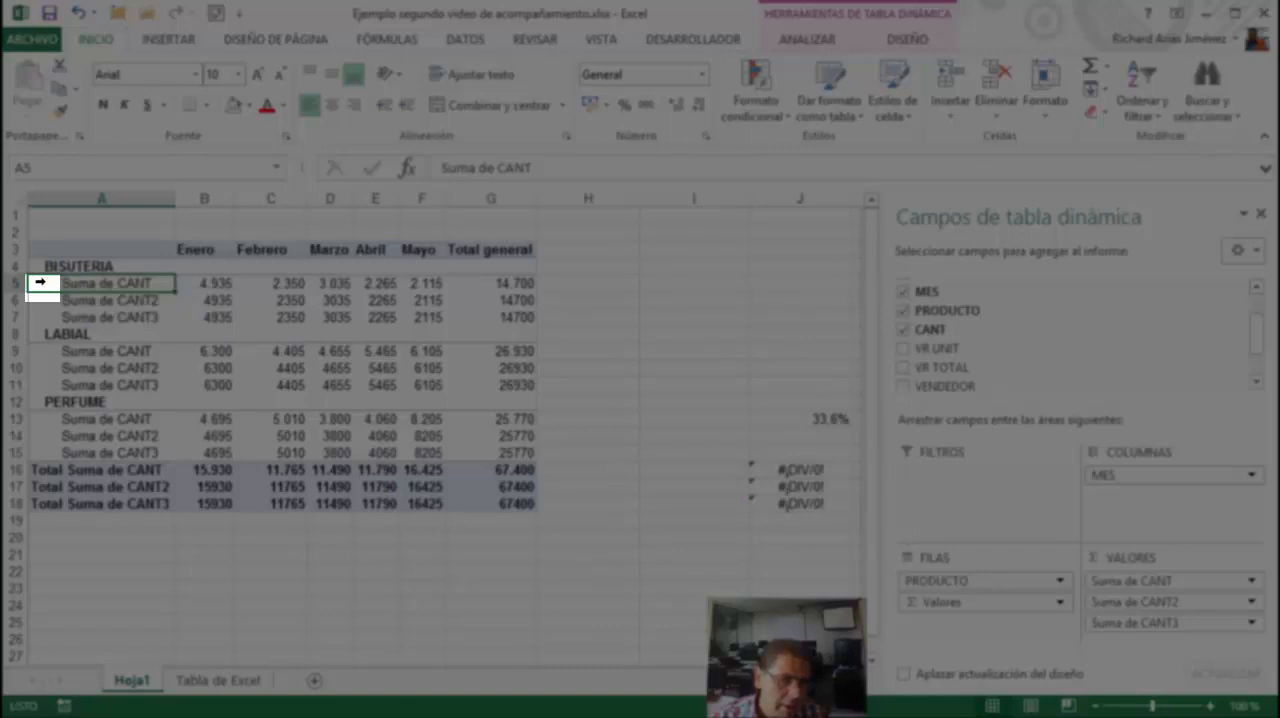
Fill all the Suma de CANT rows, including their total row, with yellow
{"action": "left_click", "coordinate": [40, 283]}
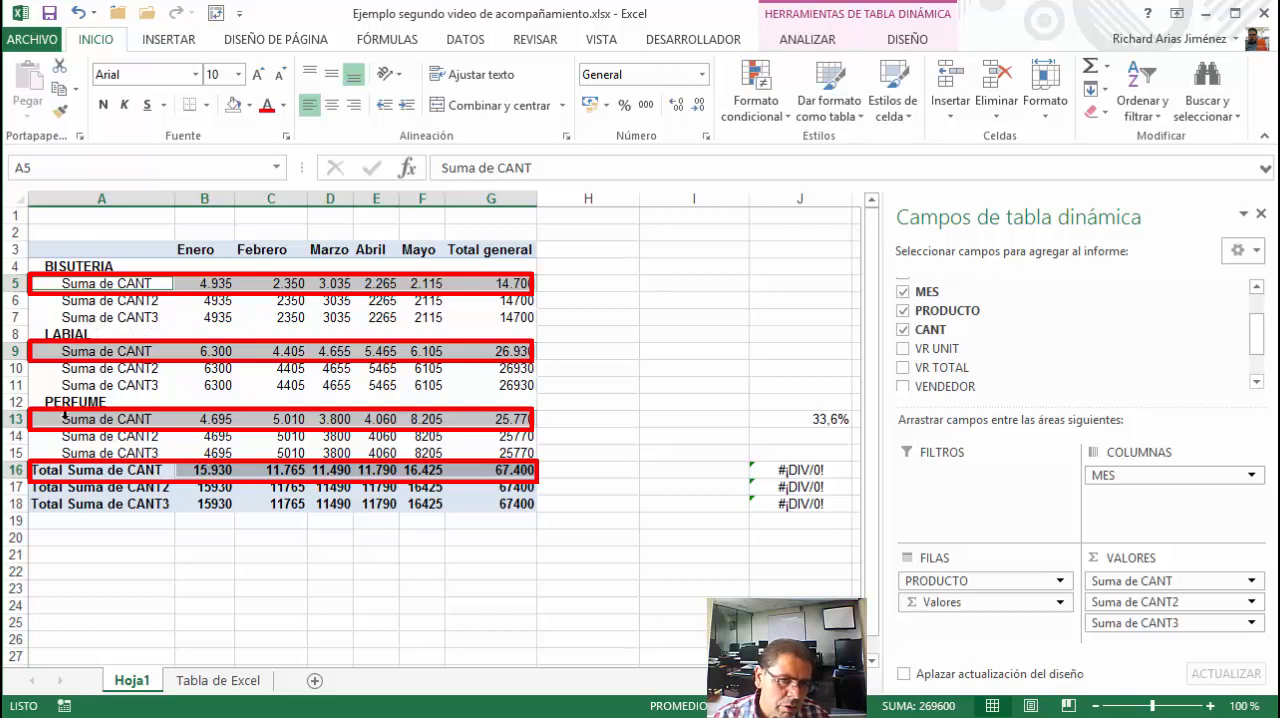
{"action": "left_click", "coordinate": [249, 105]}
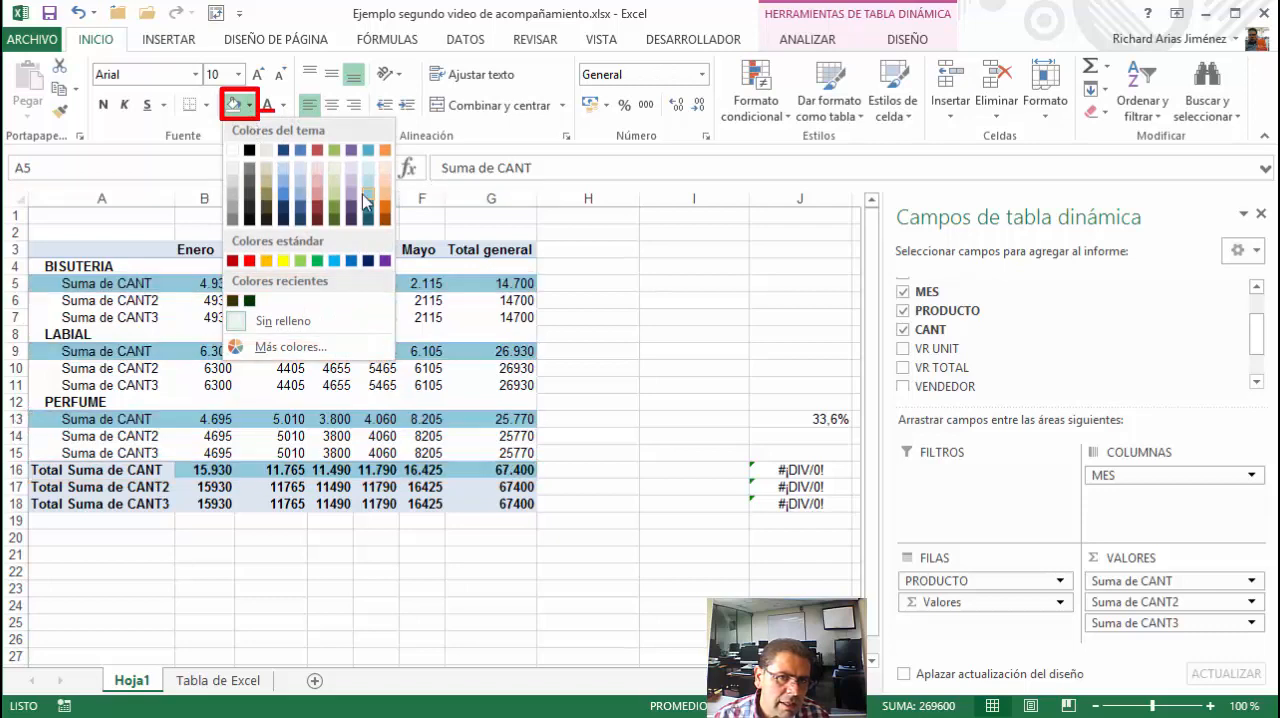
{"action": "left_click", "coordinate": [283, 262]}
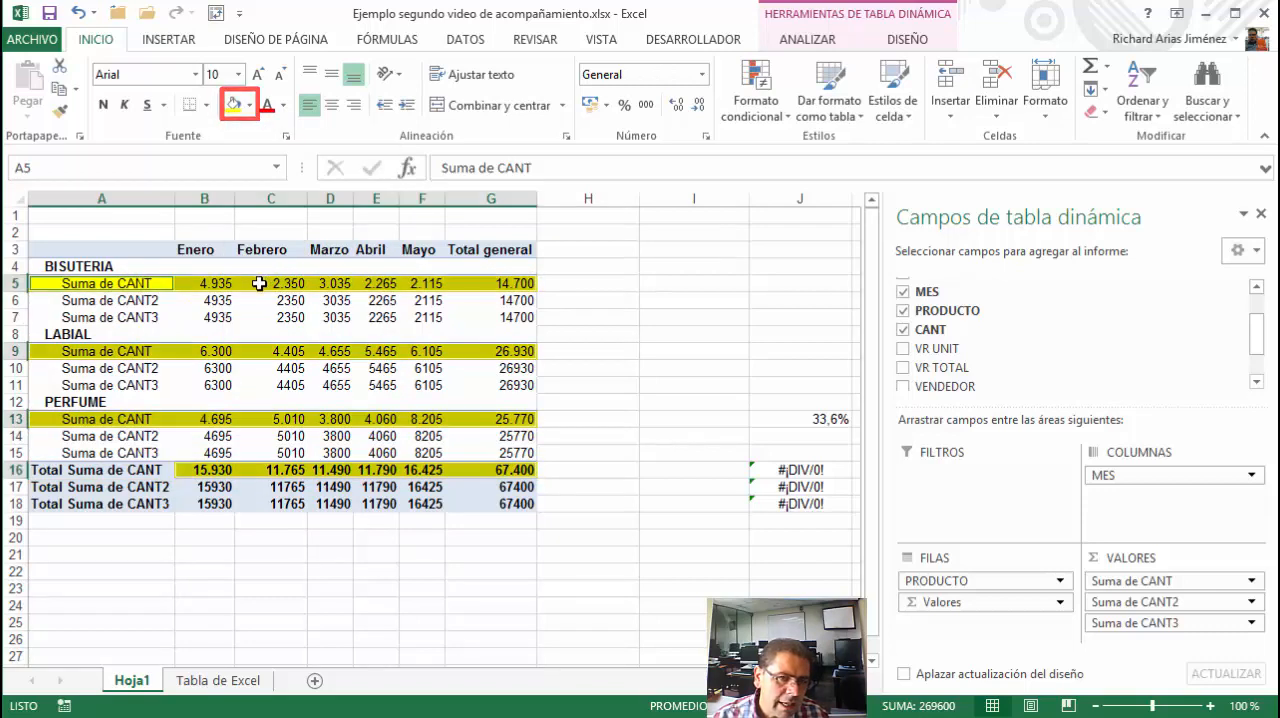
{"action": "left_click", "coordinate": [100, 285]}
{"action": "left_click", "coordinate": [220, 285]}
{"action": "left_click", "coordinate": [271, 284]}
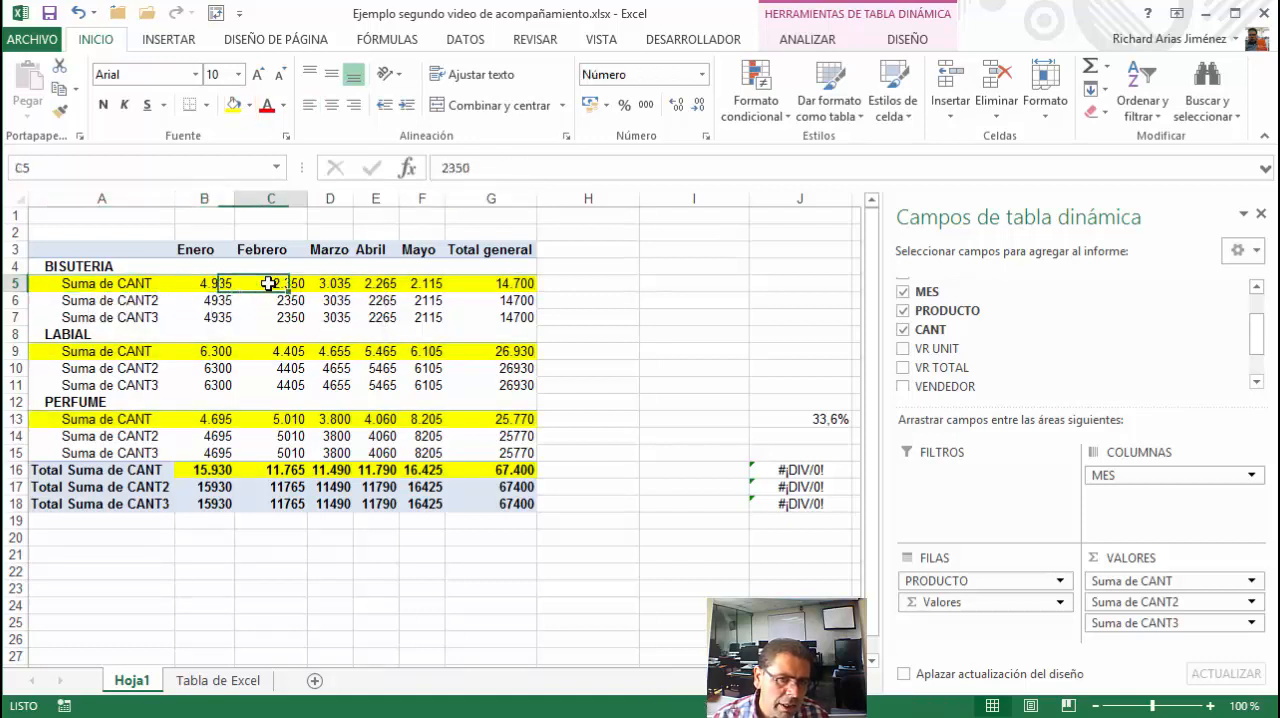
Select the Suma de CANT2 rows across all products and rename the field as Participación por MES
{"action": "left_click", "coordinate": [65, 301]}
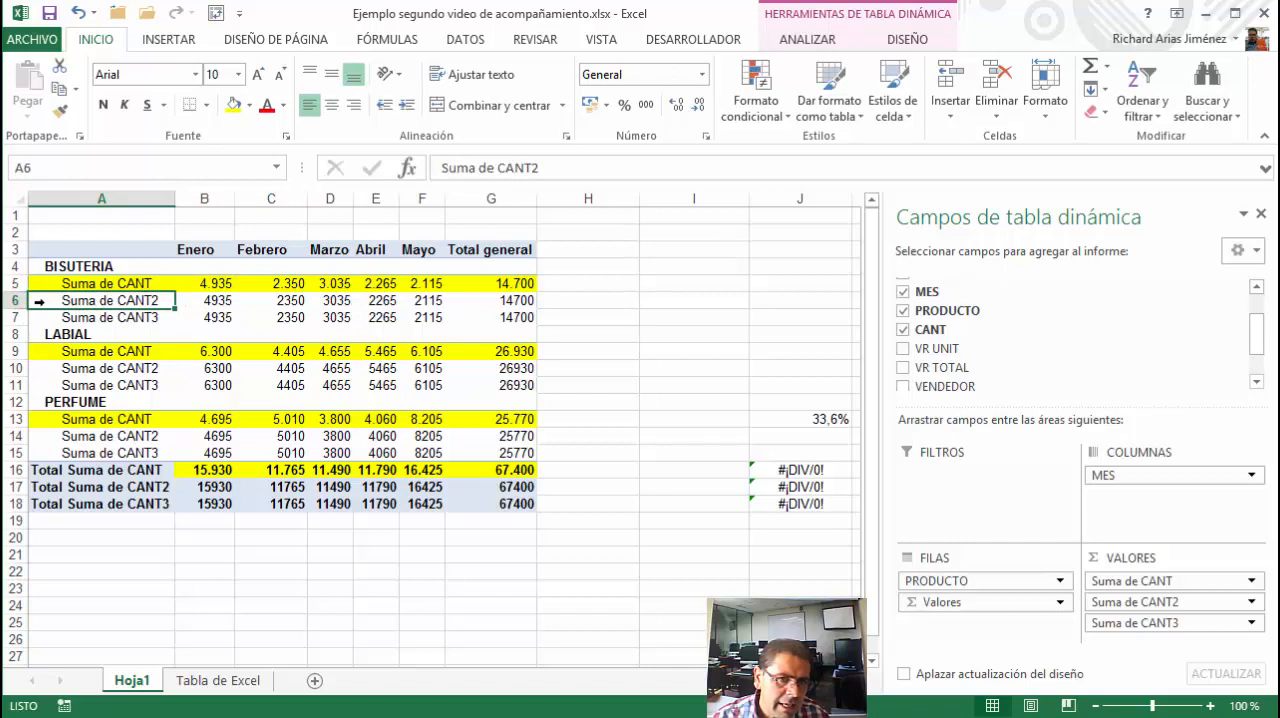
{"action": "left_click", "coordinate": [40, 300]}
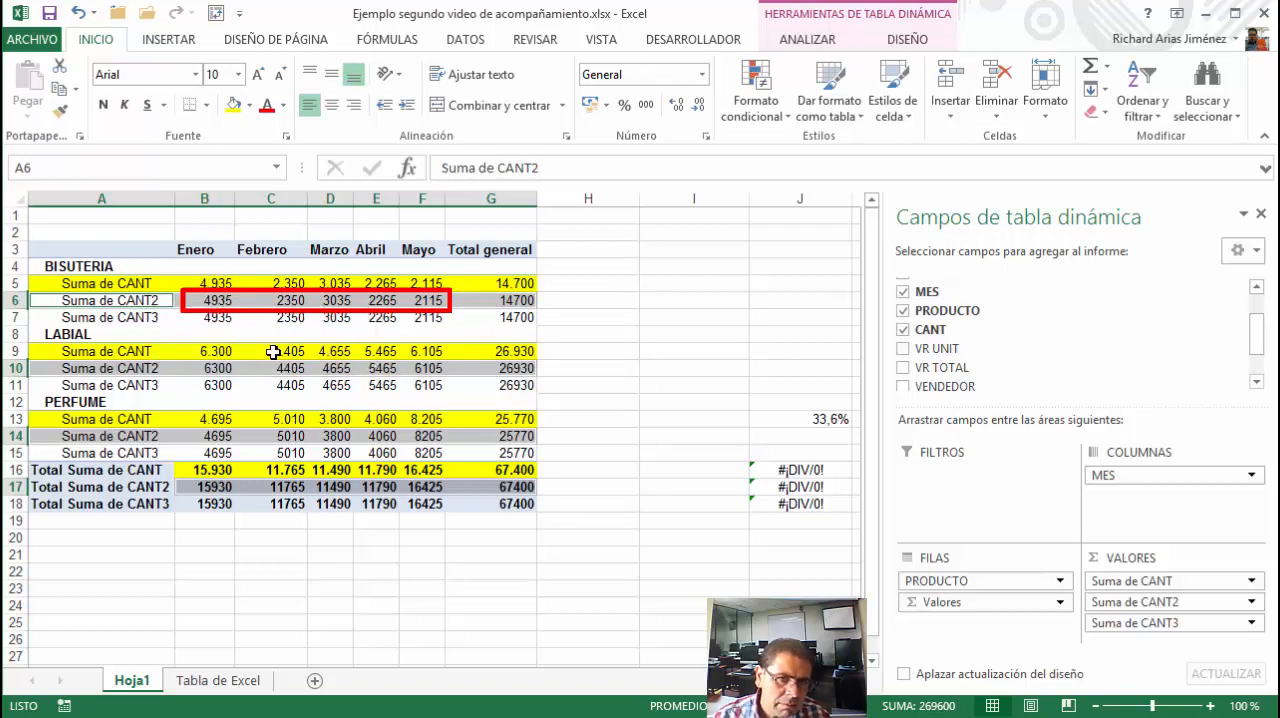
{"action": "mouse_move", "coordinate": [273, 352]}
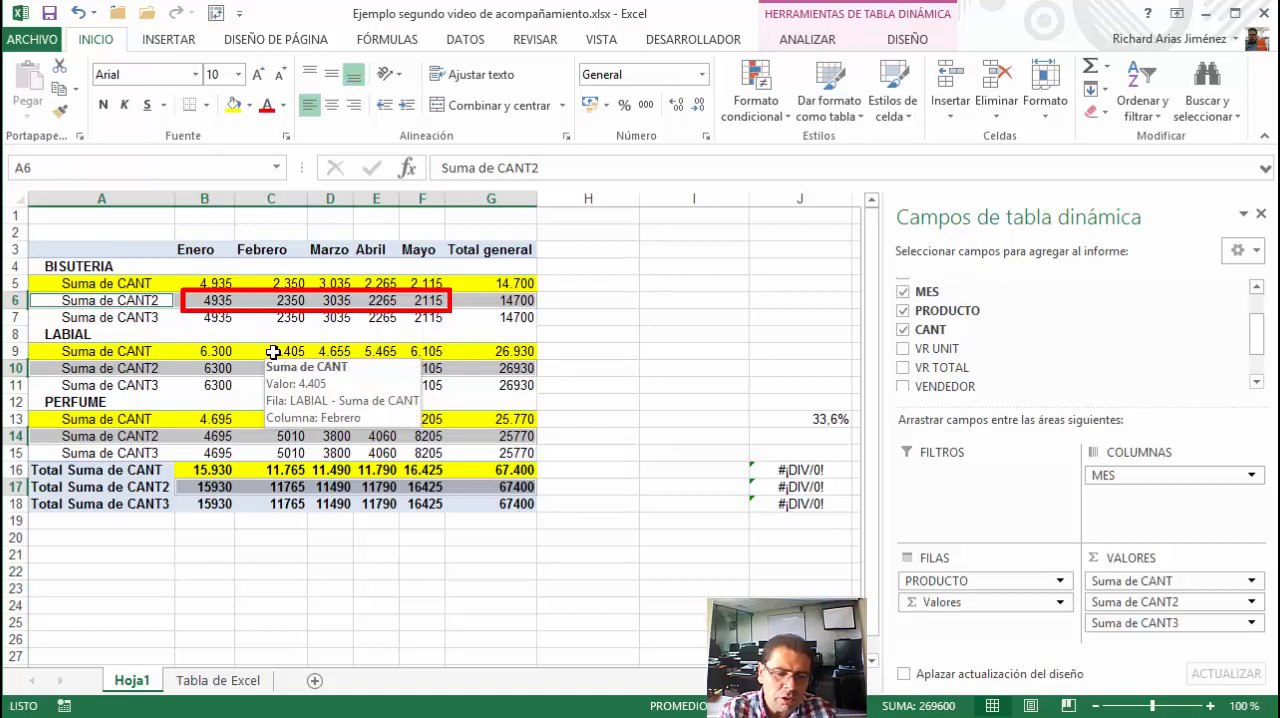
{"action": "type", "text": "Parti"}
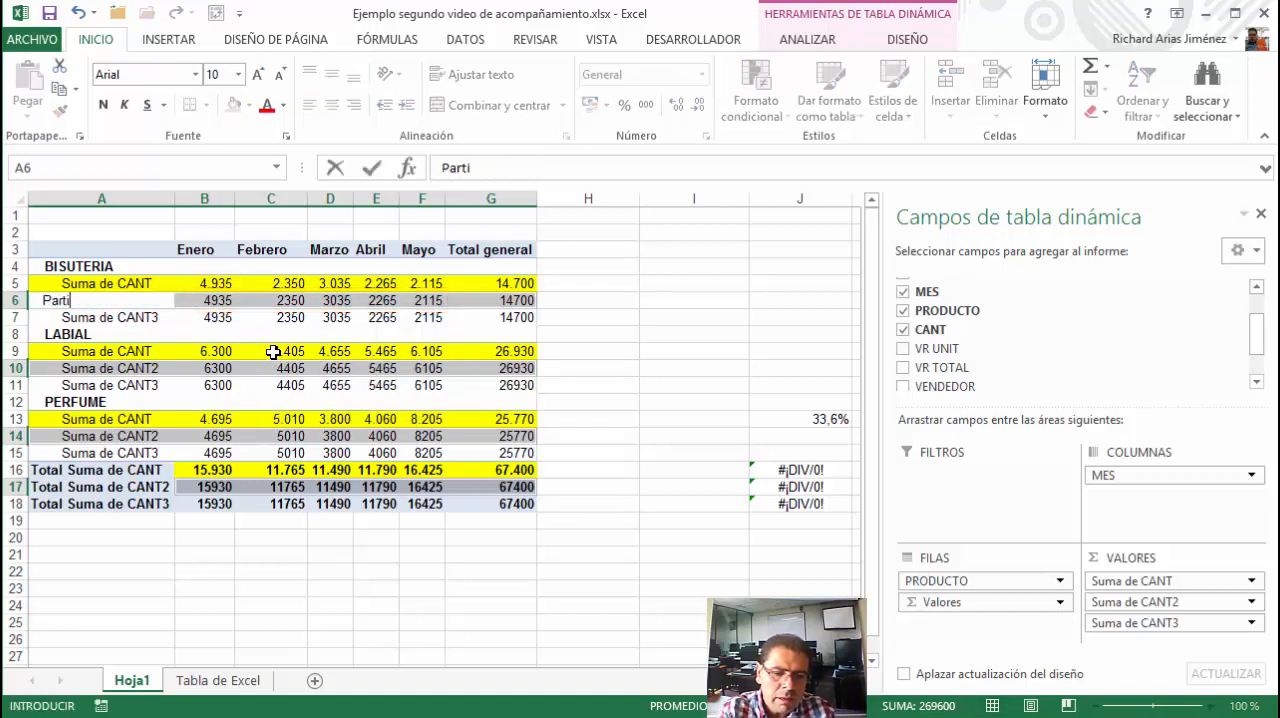
{"action": "type", "text": "cipación por"}
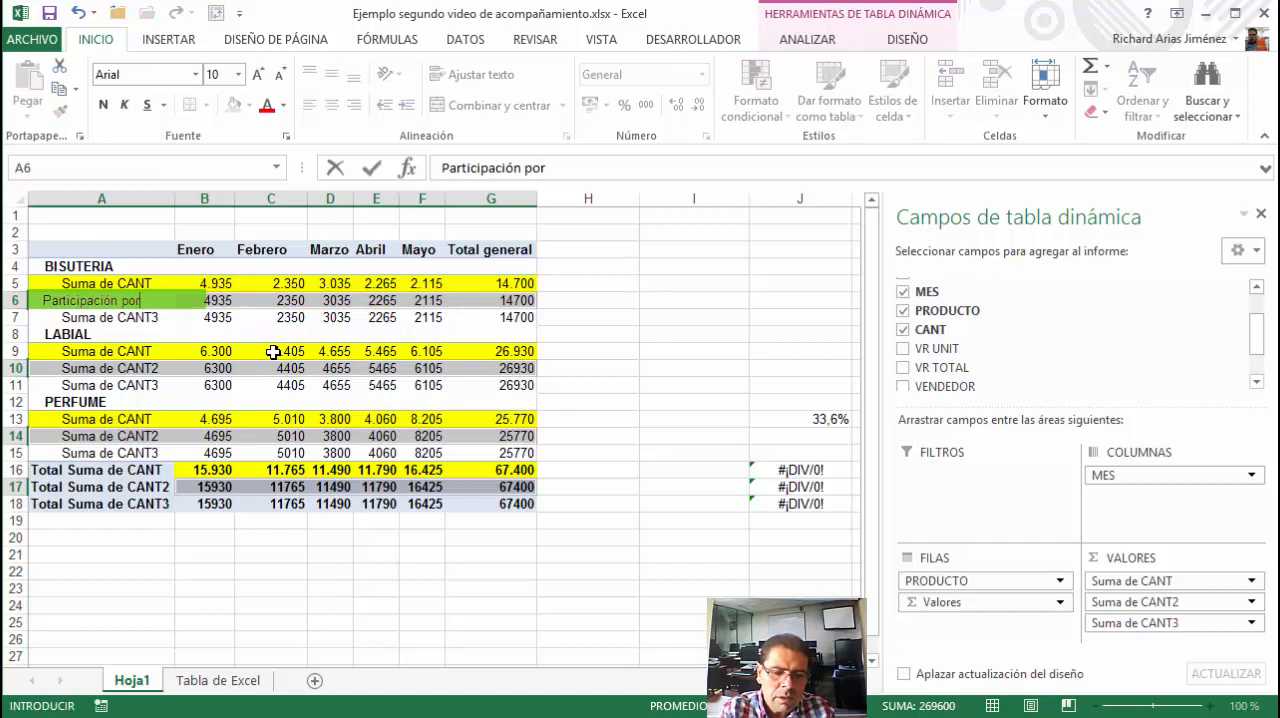
{"action": "type", "text": " MES"}
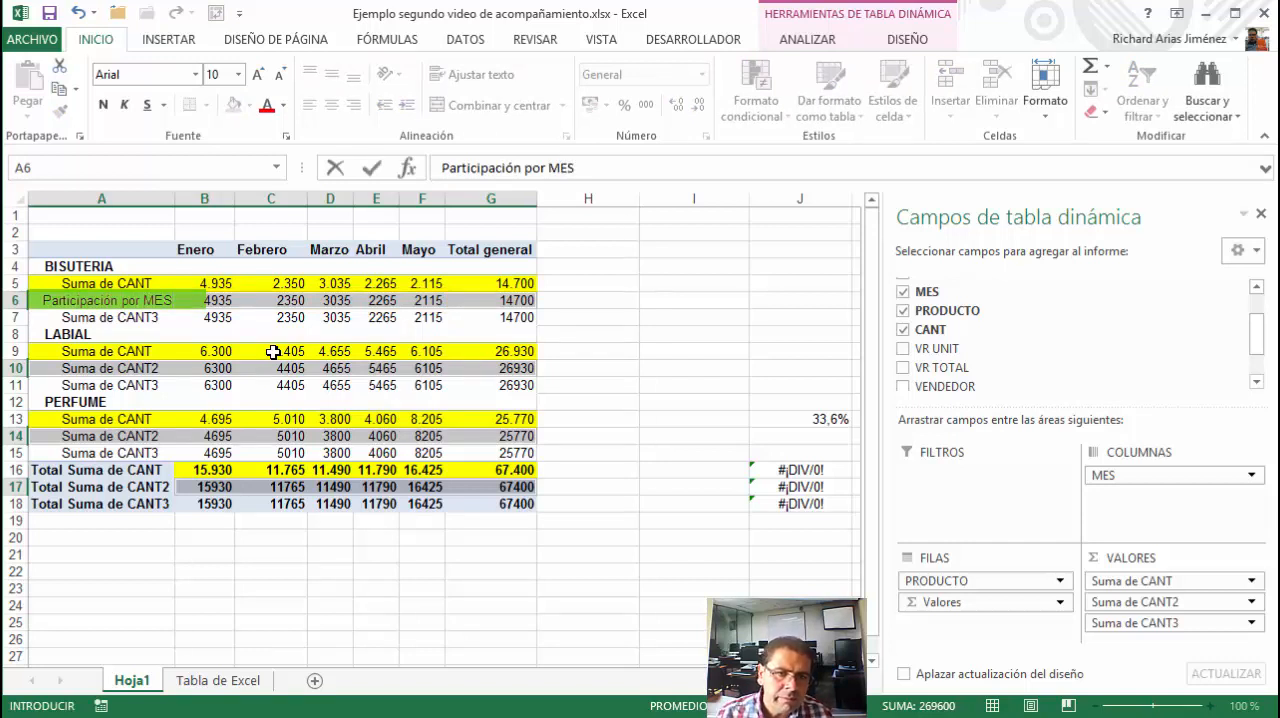
{"action": "left_click", "coordinate": [379, 170]}
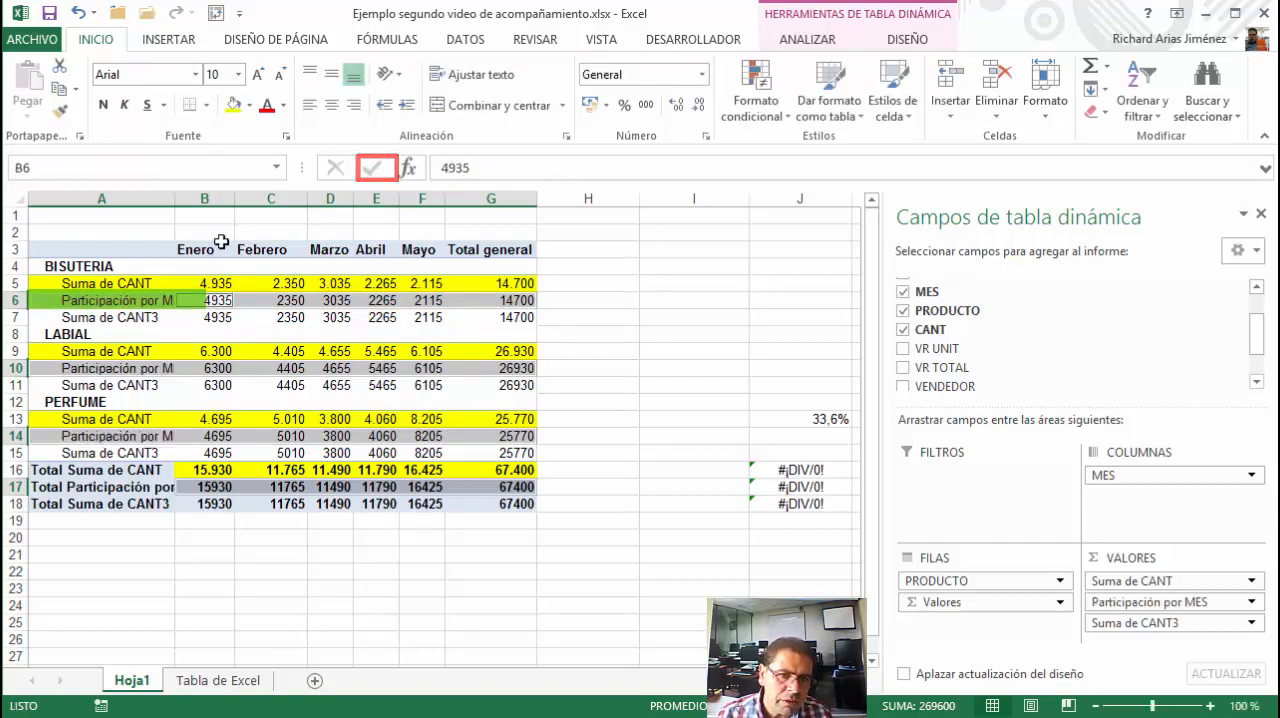
Widen column A to fit the Participación por MES labels, including the one in the total row, and check them under each product
{"action": "left_click_drag", "start_coordinate": [175, 201], "coordinate": [206, 201]}
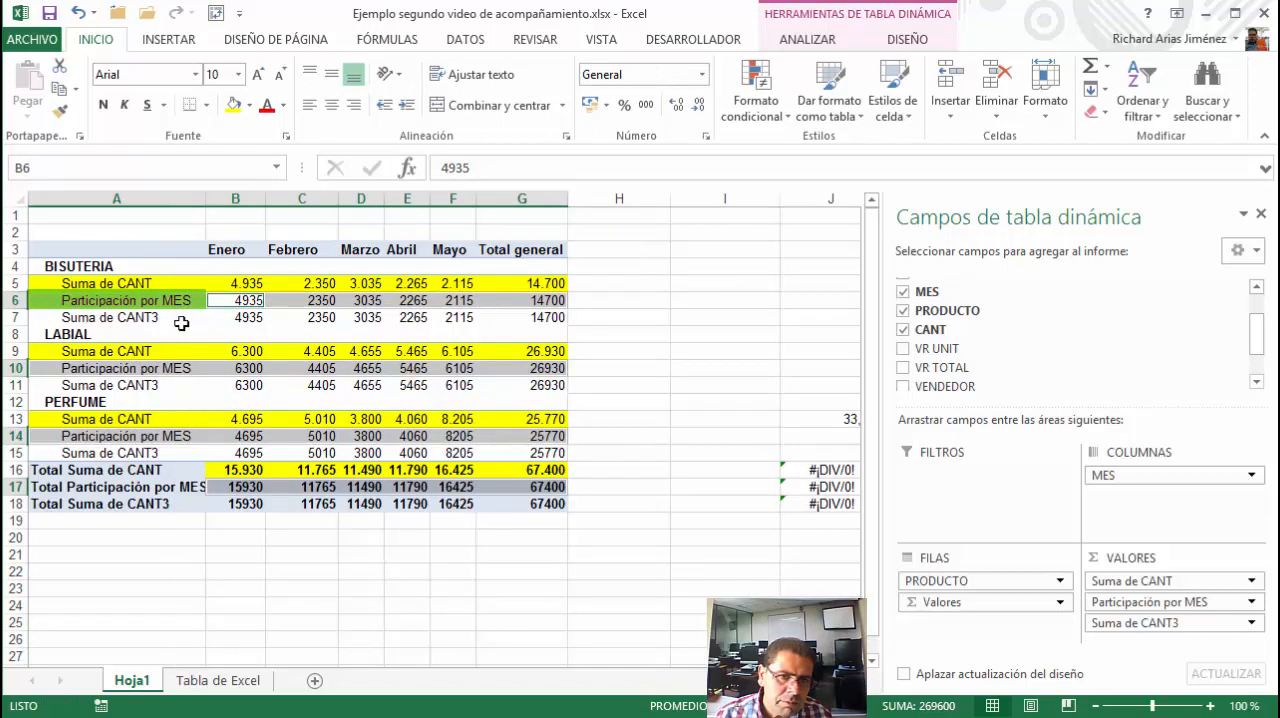
{"action": "left_click", "coordinate": [152, 302]}
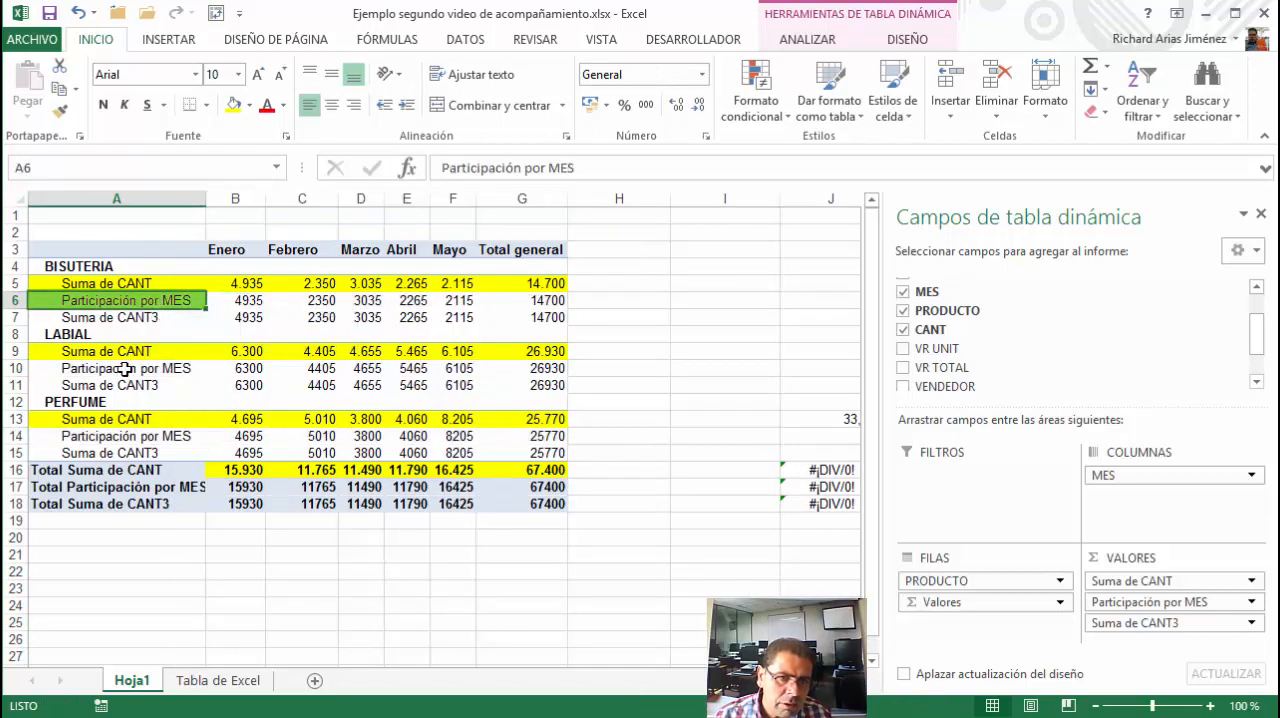
{"action": "left_click", "coordinate": [125, 370]}
{"action": "key", "text": "F4"}
{"action": "left_click", "coordinate": [200, 437]}
{"action": "key", "text": "F4"}
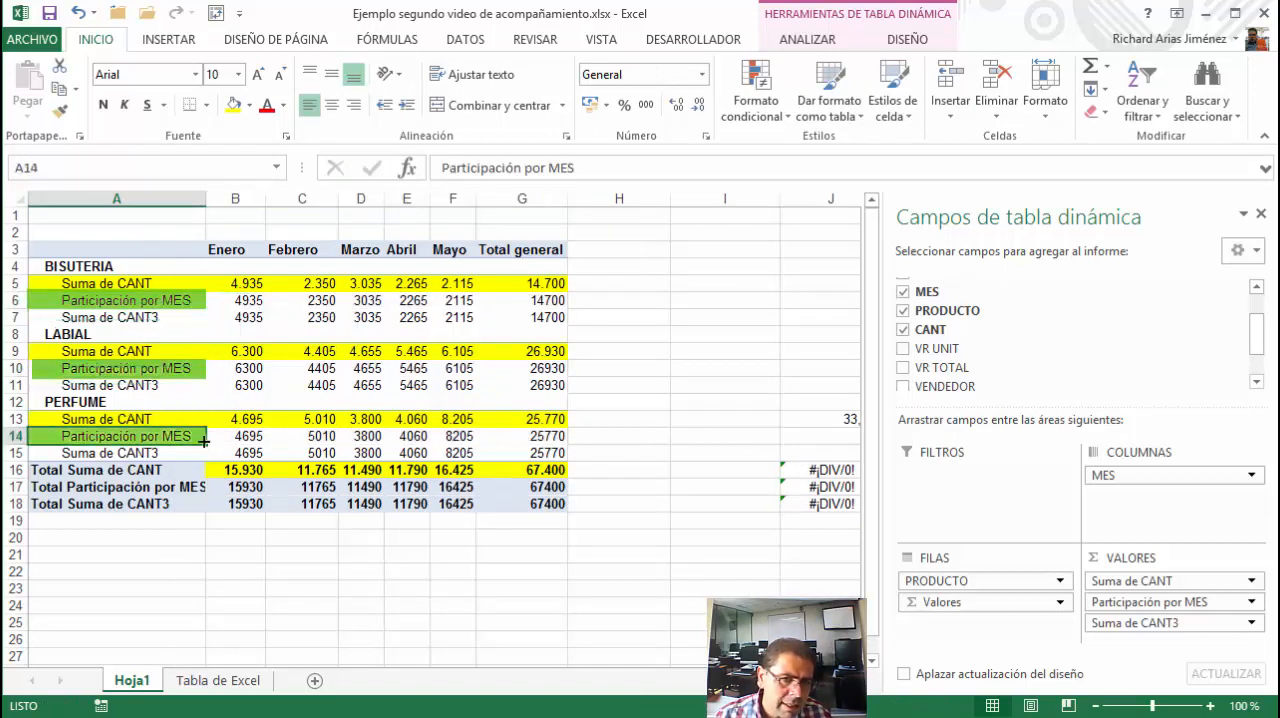
{"action": "left_click", "coordinate": [170, 487]}
{"action": "key", "text": "F4"}
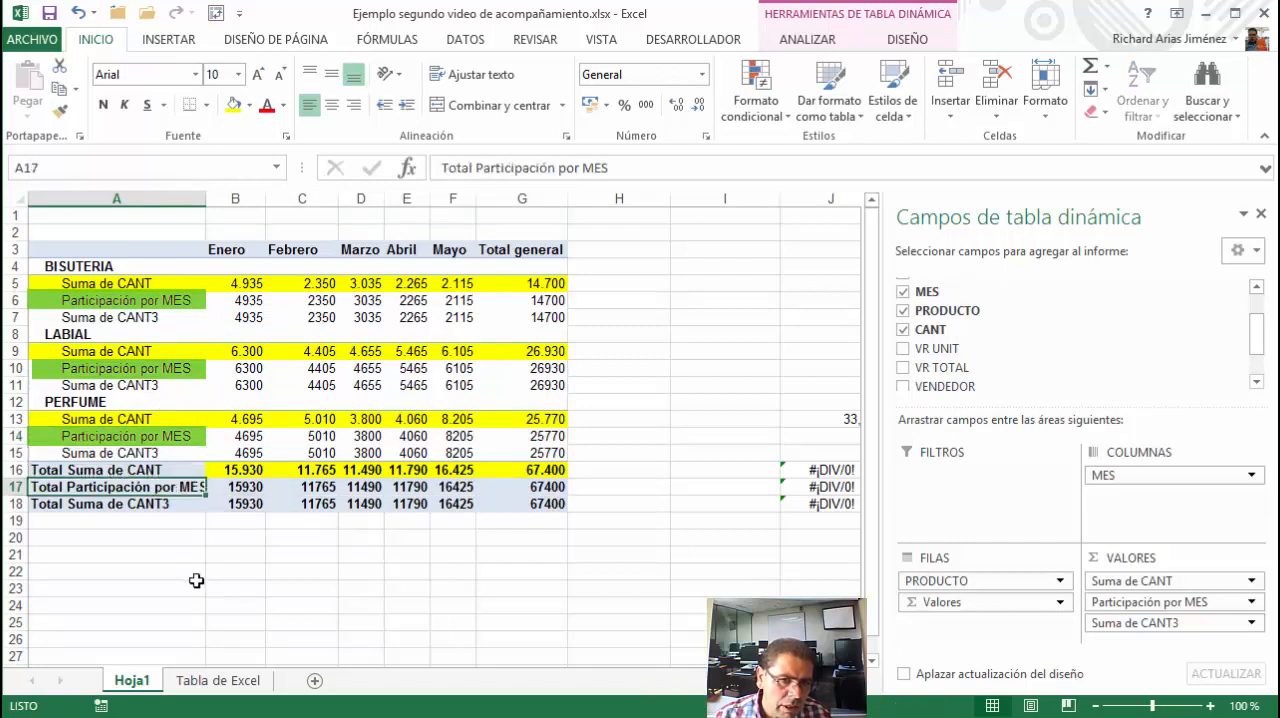
{"action": "left_click_drag", "start_coordinate": [206, 200], "coordinate": [214, 200]}
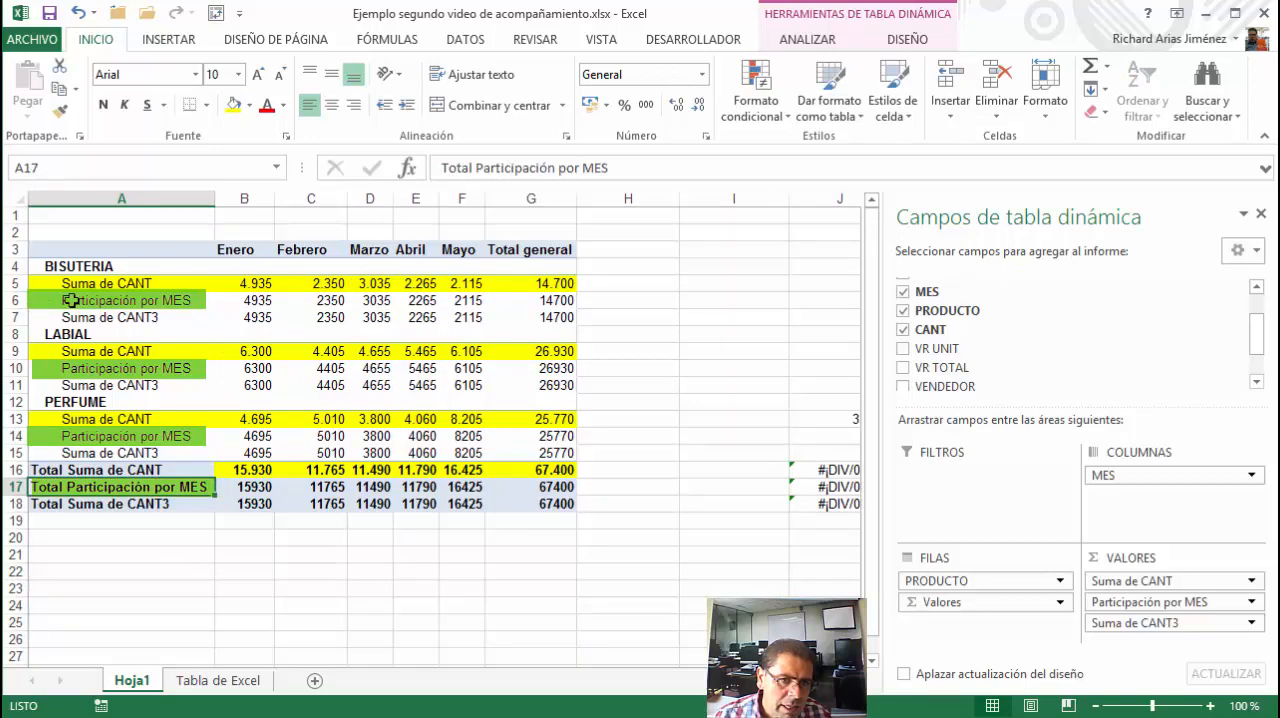
Fill all the Participación por MES rows, including their total row, with medium blue
{"action": "left_click", "coordinate": [72, 300]}
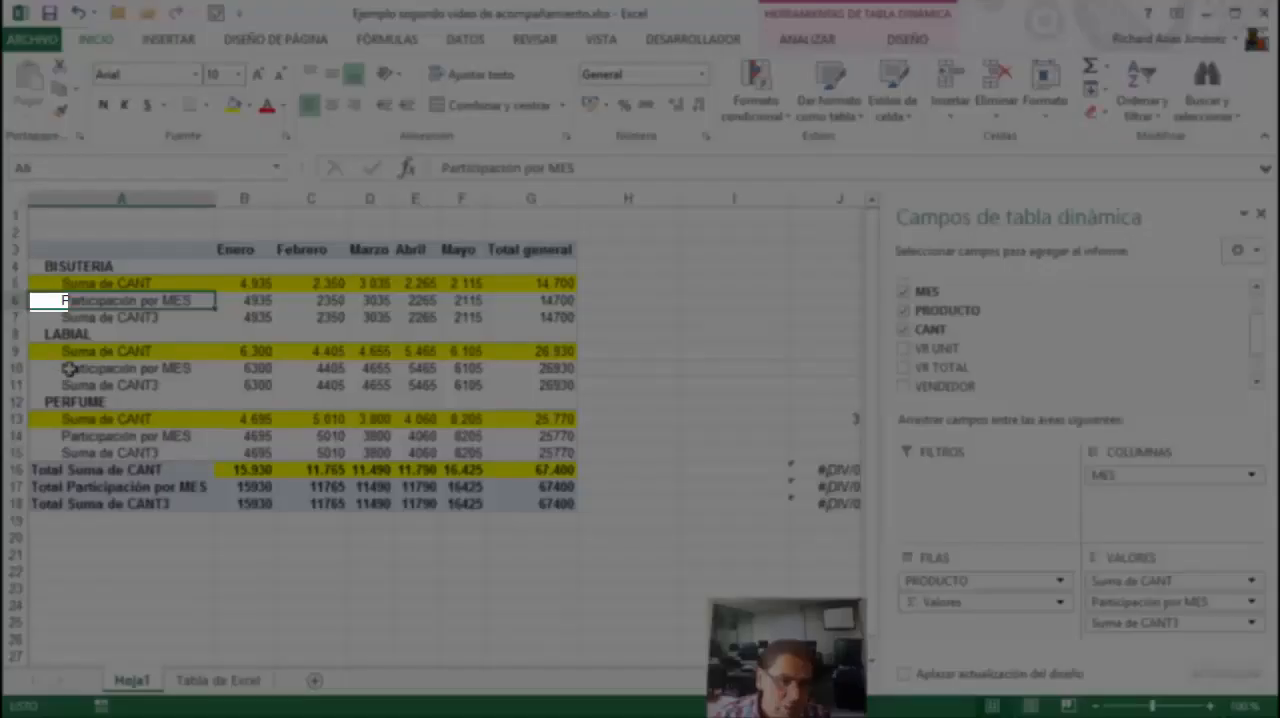
{"action": "left_click", "coordinate": [44, 368]}
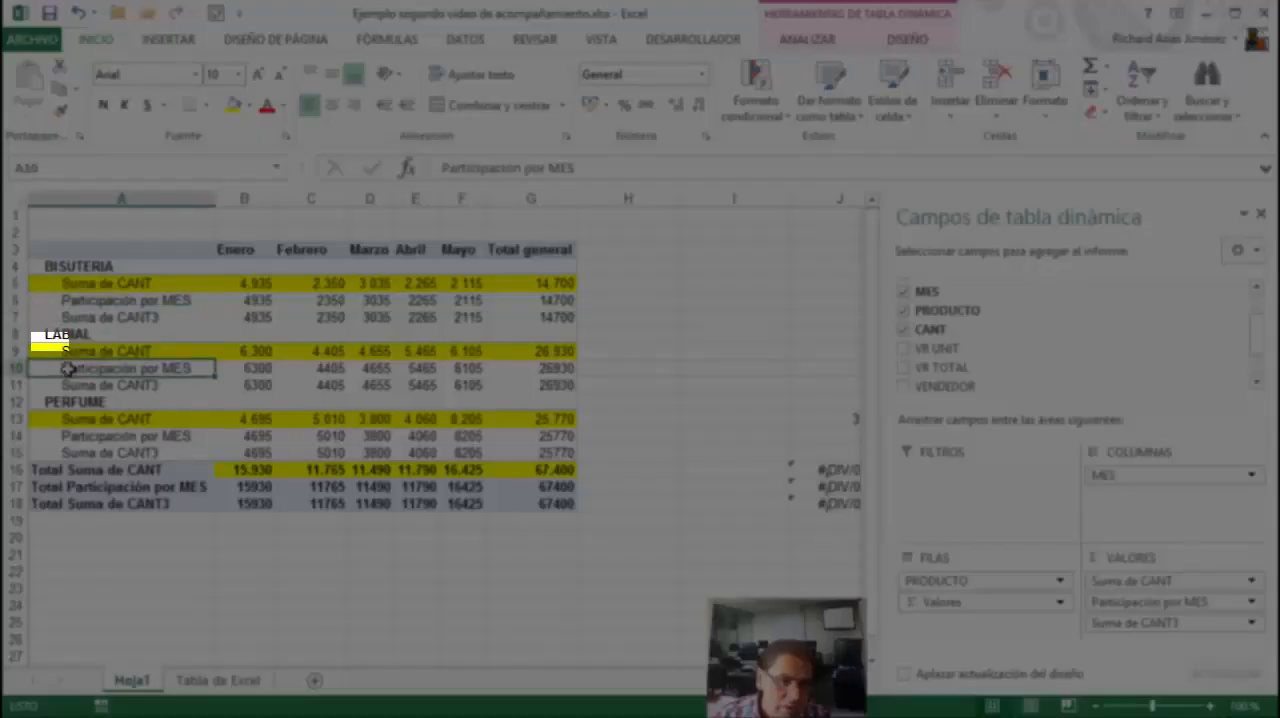
{"action": "left_click", "coordinate": [44, 368]}
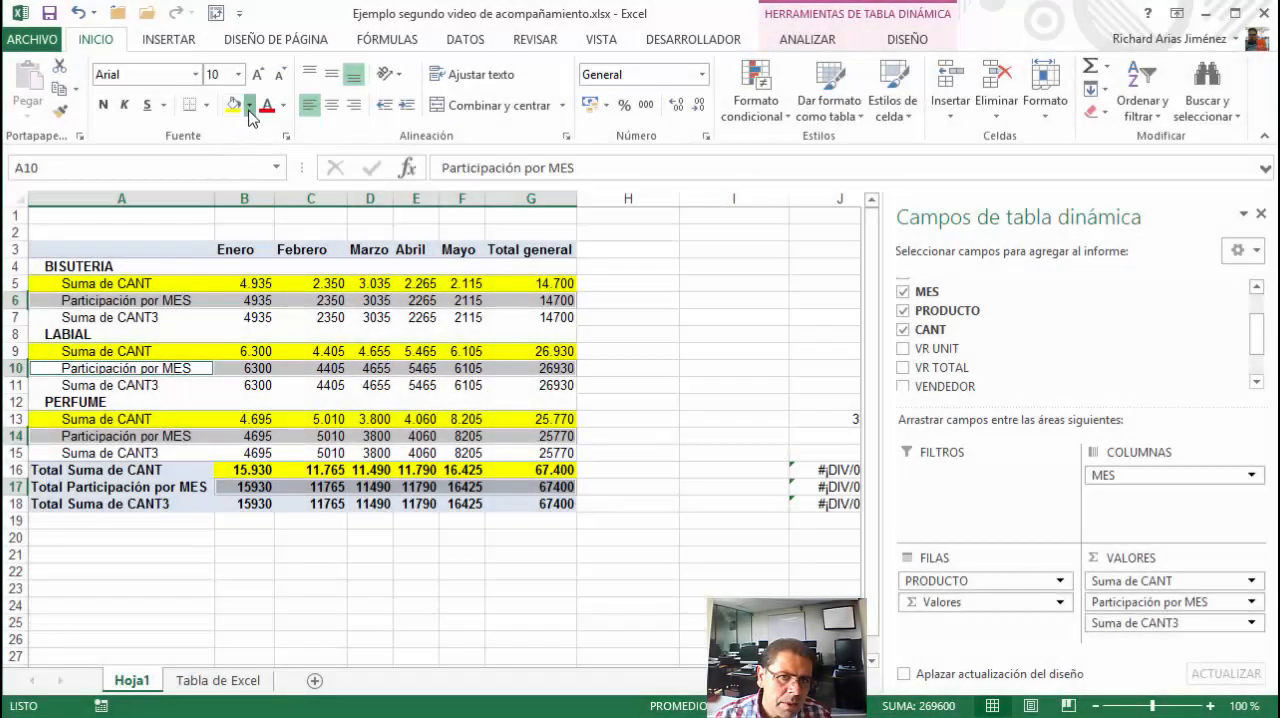
{"action": "left_click", "coordinate": [249, 106]}
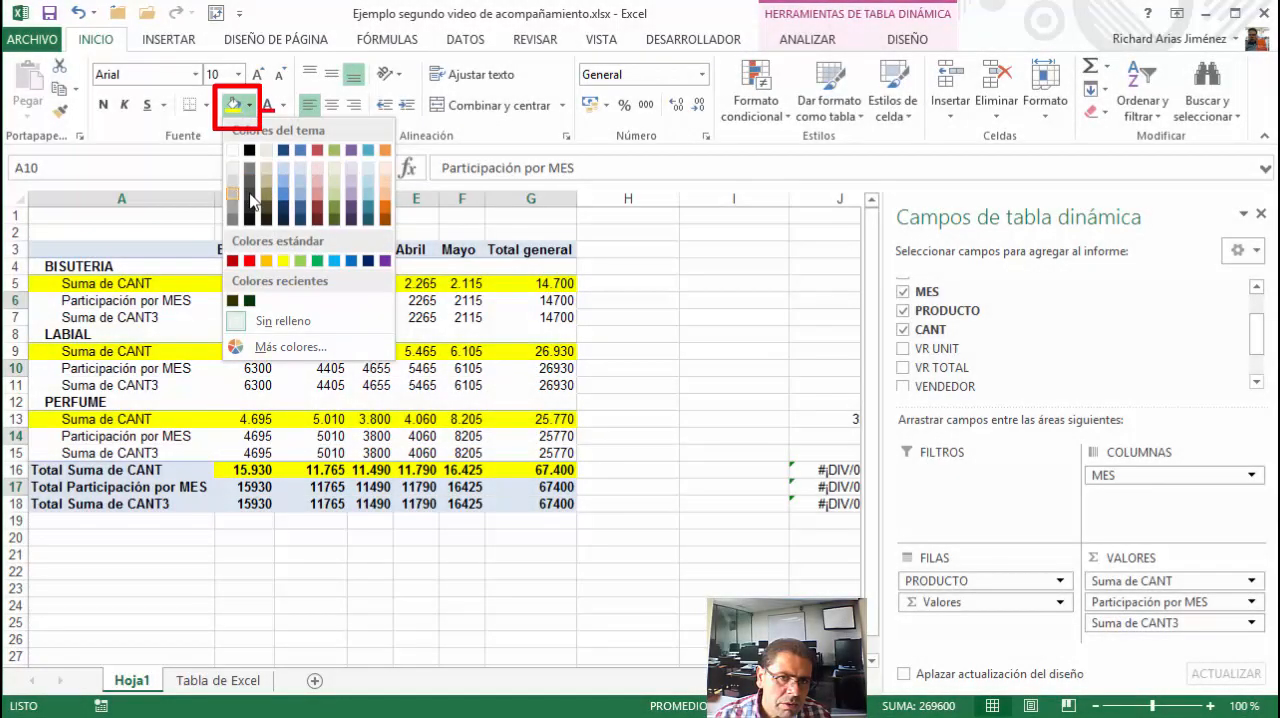
{"action": "left_click", "coordinate": [310, 206]}
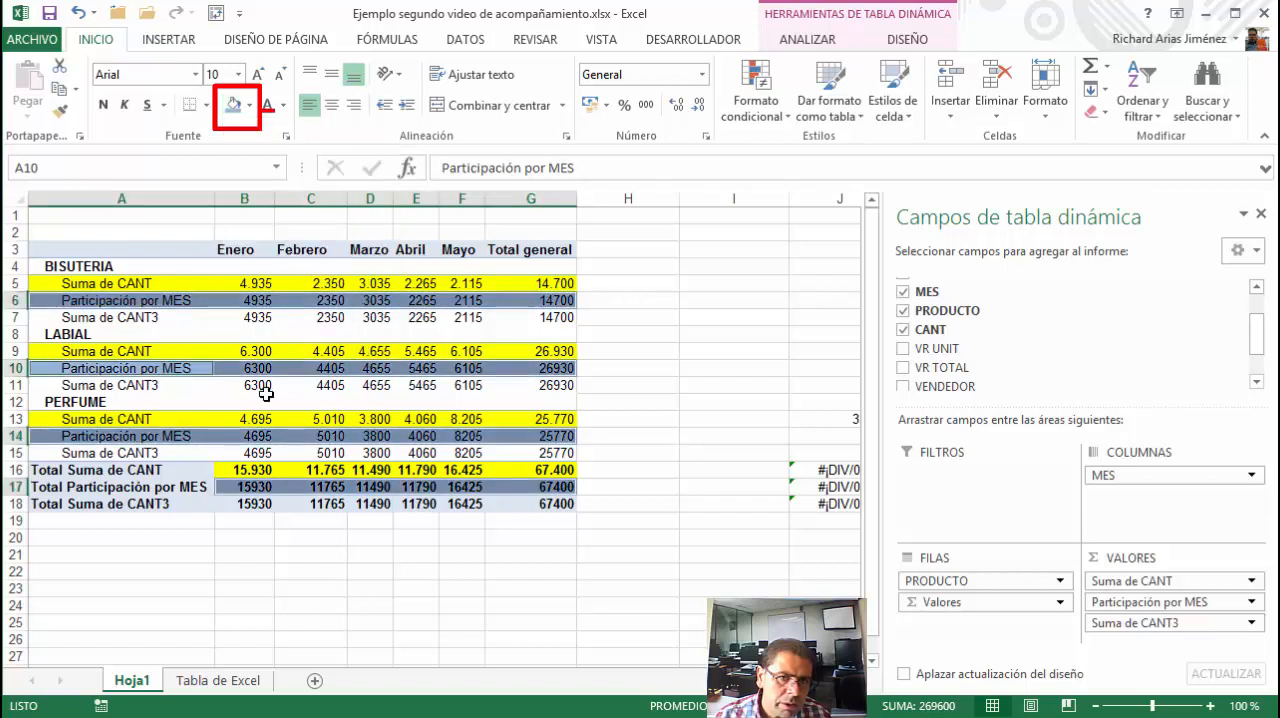
Rename the Suma de CANT3 field as Participació por Producto
{"action": "left_click", "coordinate": [208, 318]}
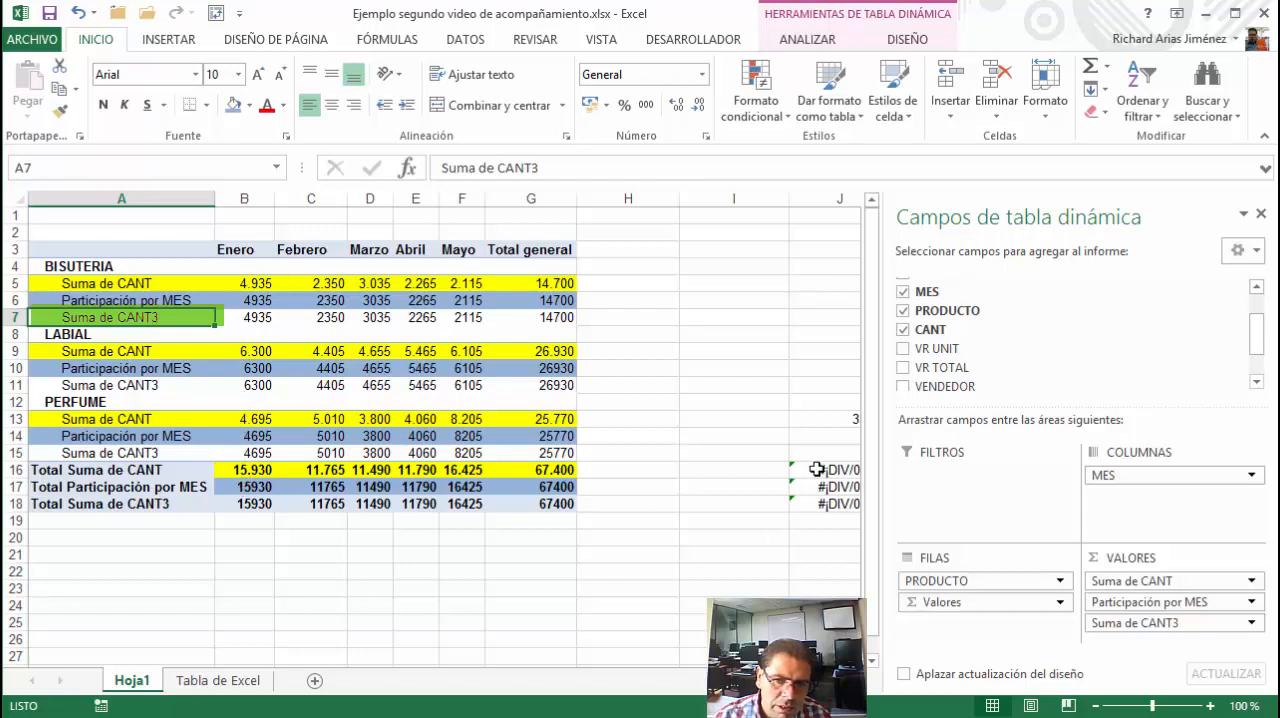
{"action": "left_click_drag", "start_coordinate": [817, 469], "coordinate": [816, 503]}
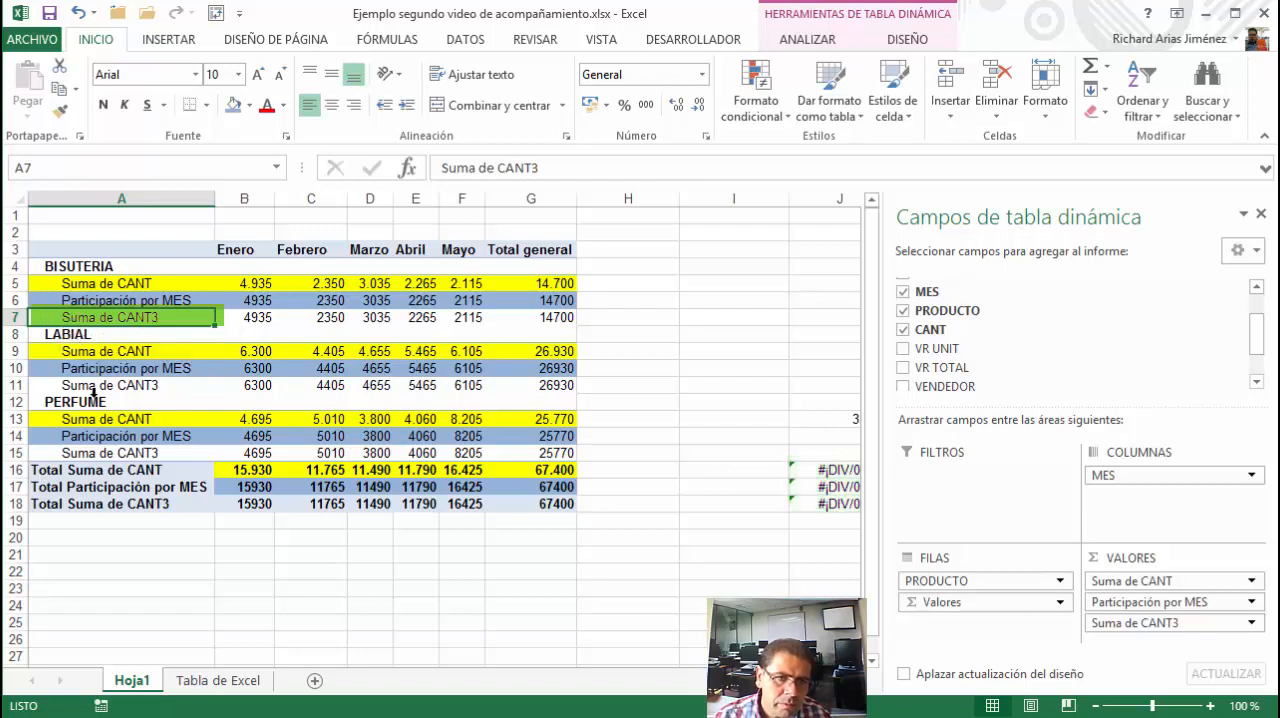
{"action": "type", "text": "pAR"}
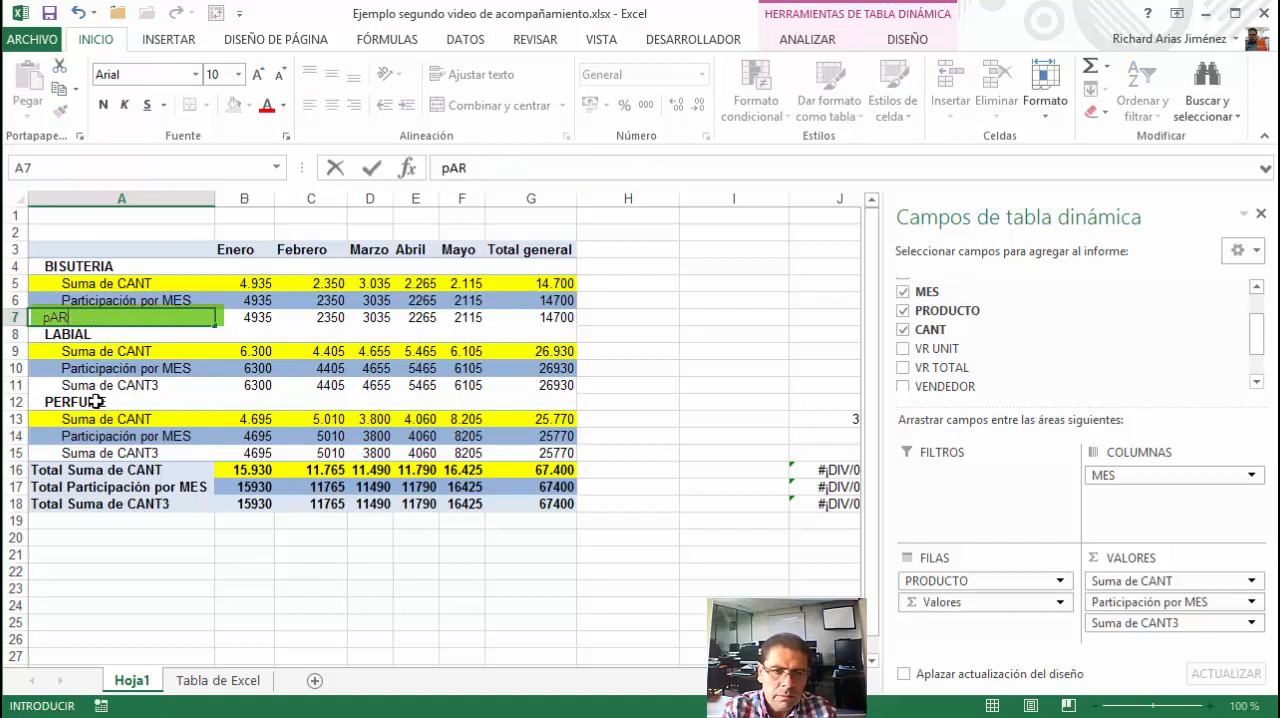
{"action": "type", "text": "Iarticipación por MES"}
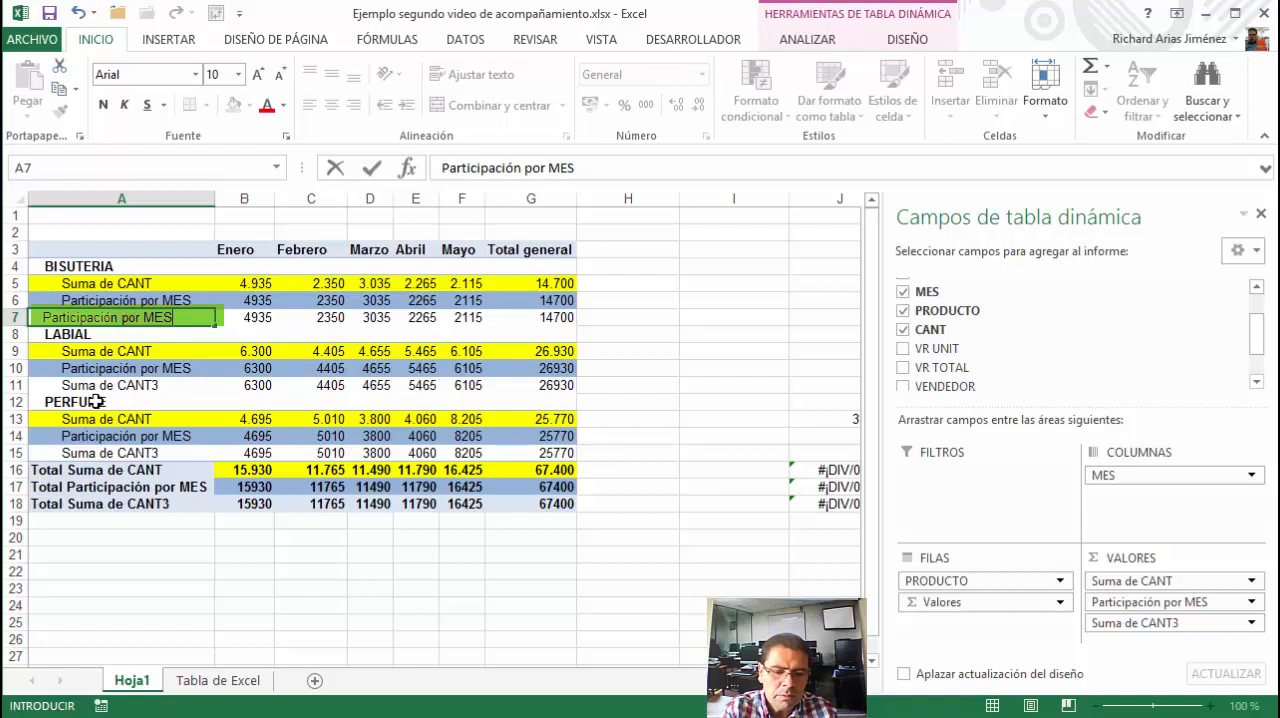
{"action": "key", "text": "BackSpace"}
{"action": "key", "text": "BackSpace"}
{"action": "key", "text": "BackSpace"}
{"action": "key", "text": "BackSpace"}
{"action": "key", "text": "BackSpace"}
{"action": "key", "text": "BackSpace"}
{"action": "key", "text": "BackSpace"}
{"action": "key", "text": "BackSpace"}
{"action": "key", "text": "BackSpace"}
{"action": "type", "text": "por"}
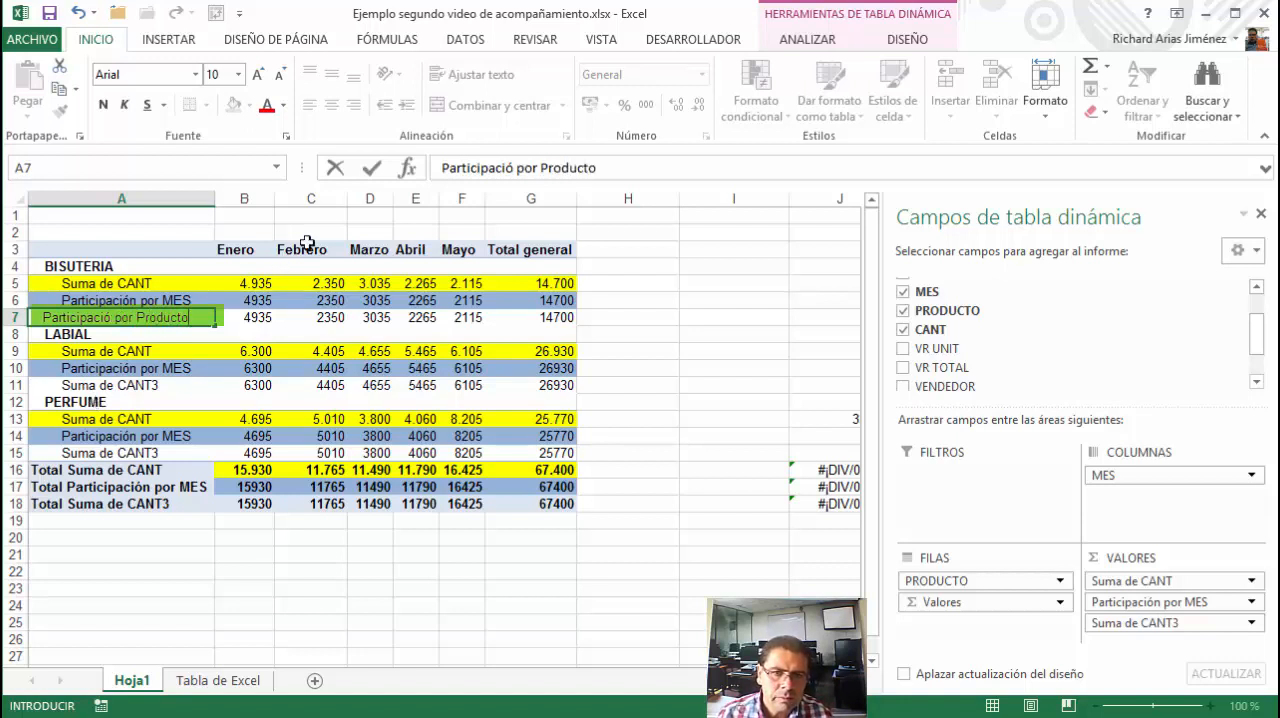
{"action": "left_click", "coordinate": [371, 167]}
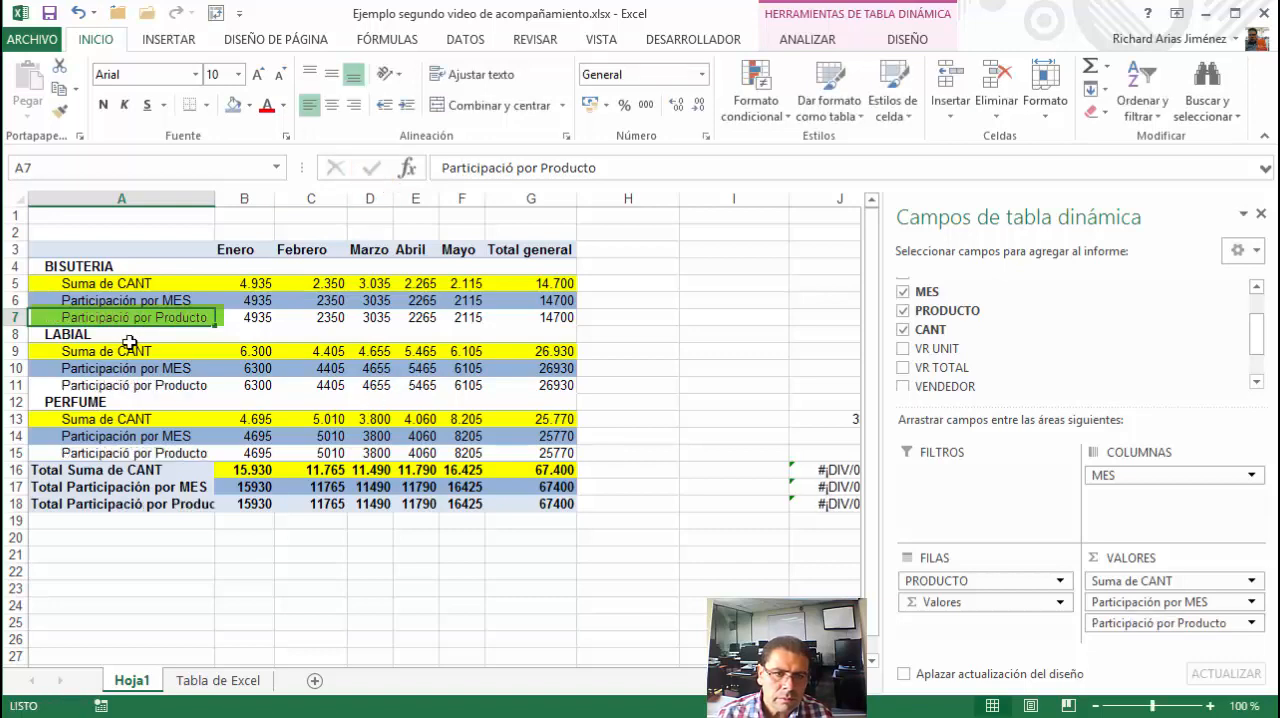
Fill all the Participació por Producto rows, including their total row, with light red
{"action": "left_click", "coordinate": [40, 317]}
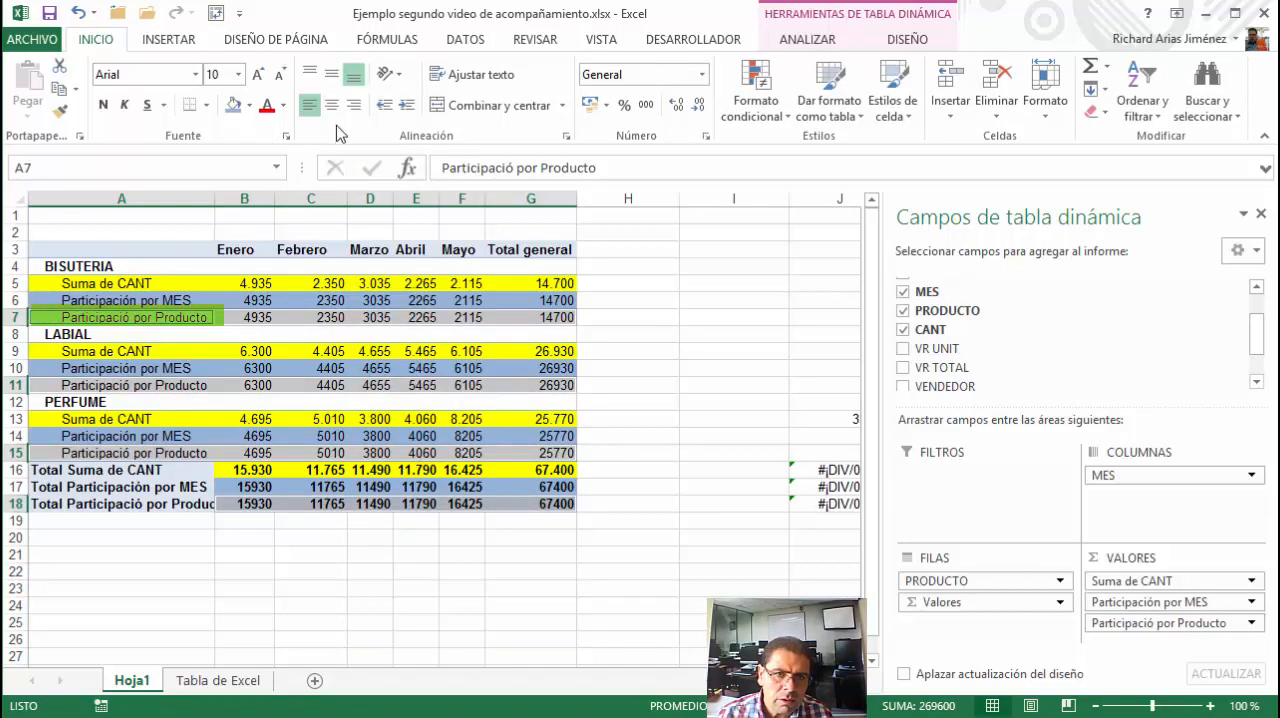
{"action": "left_click", "coordinate": [250, 105]}
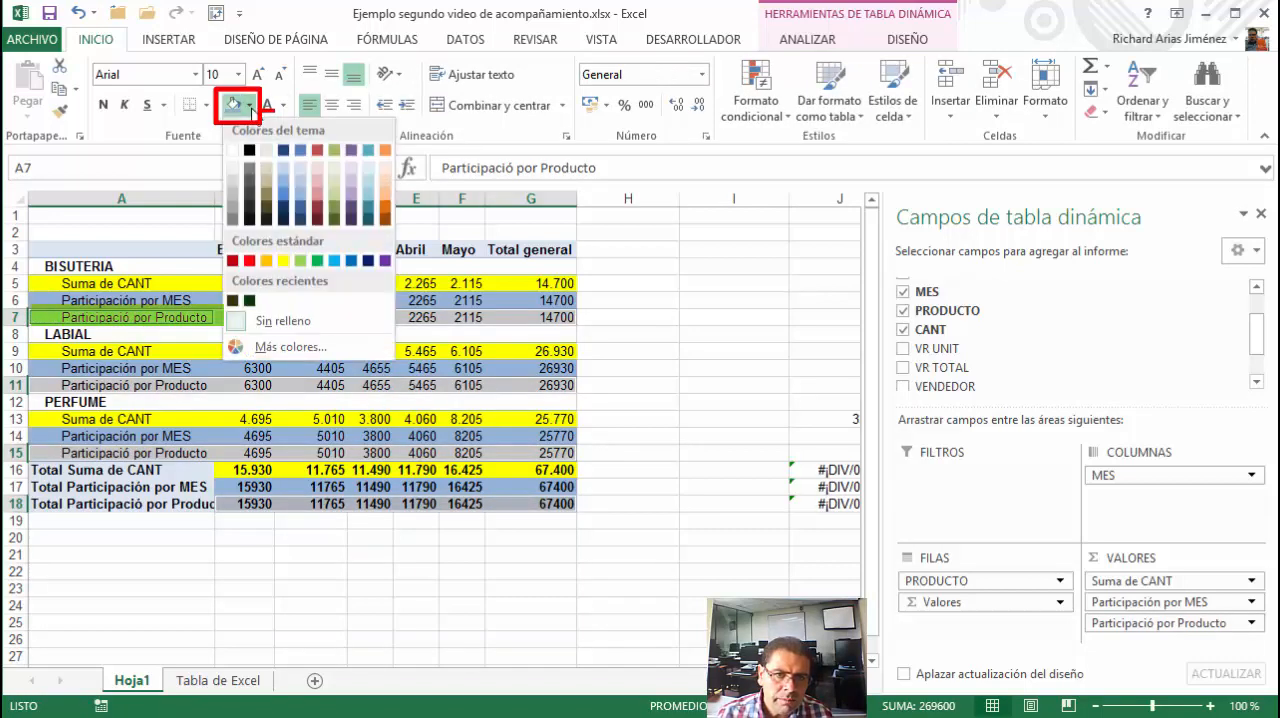
{"action": "left_click", "coordinate": [317, 167]}
{"action": "left_click", "coordinate": [610, 404]}
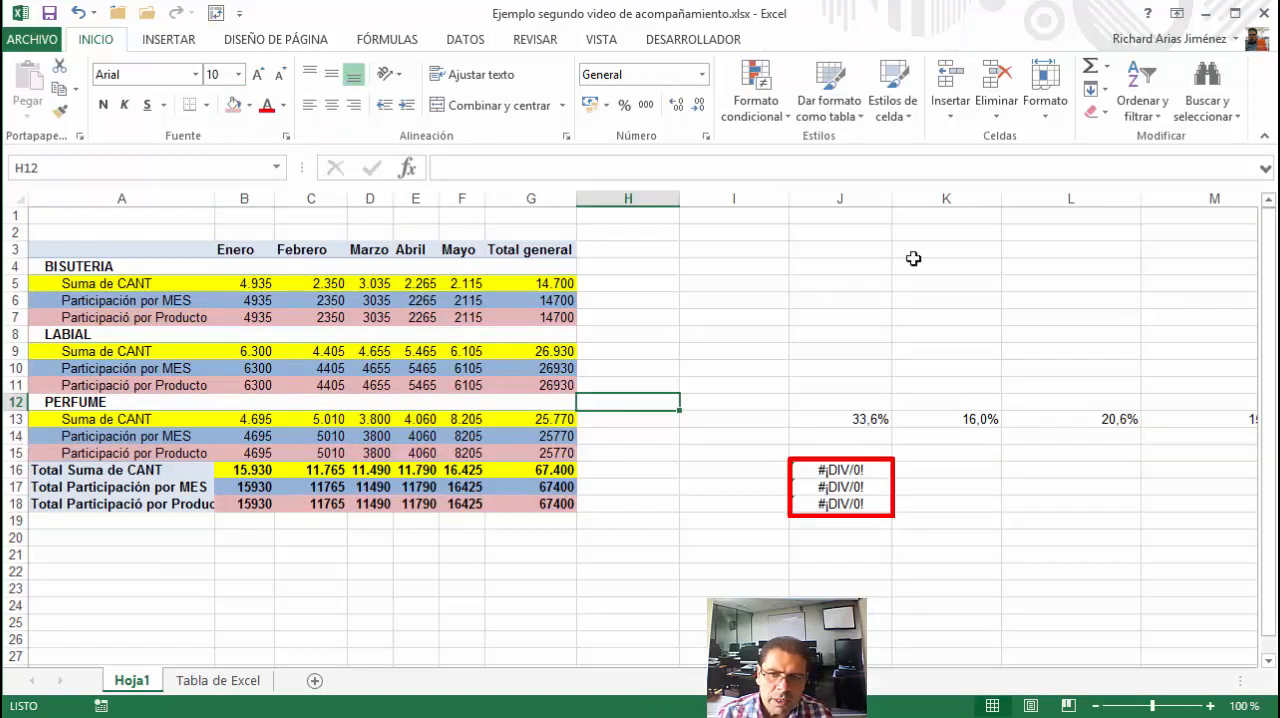
Narrow the empty columns H and I, and fit columns J to N to their contents
{"action": "left_click", "coordinate": [804, 192]}
{"action": "left_click_drag", "start_coordinate": [734, 198], "coordinate": [1120, 277]}
{"action": "left_click", "coordinate": [665, 200]}
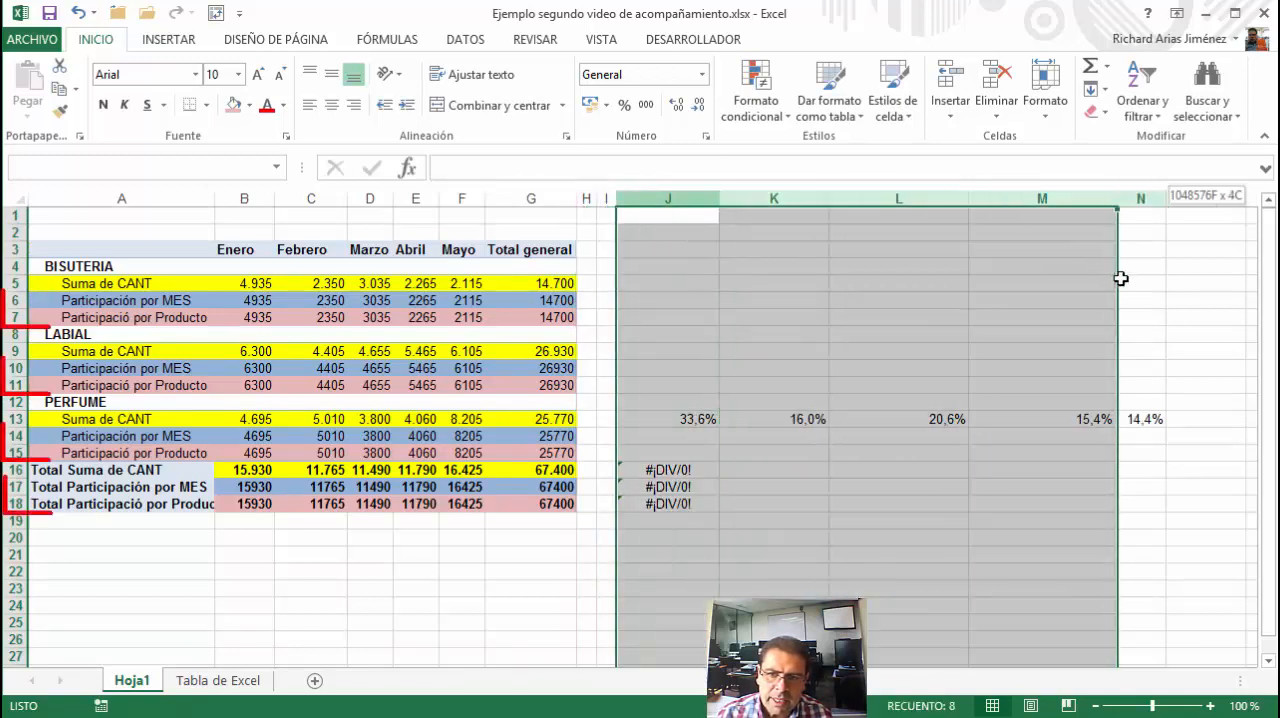
{"action": "left_click_drag", "start_coordinate": [713, 203], "coordinate": [713, 203]}
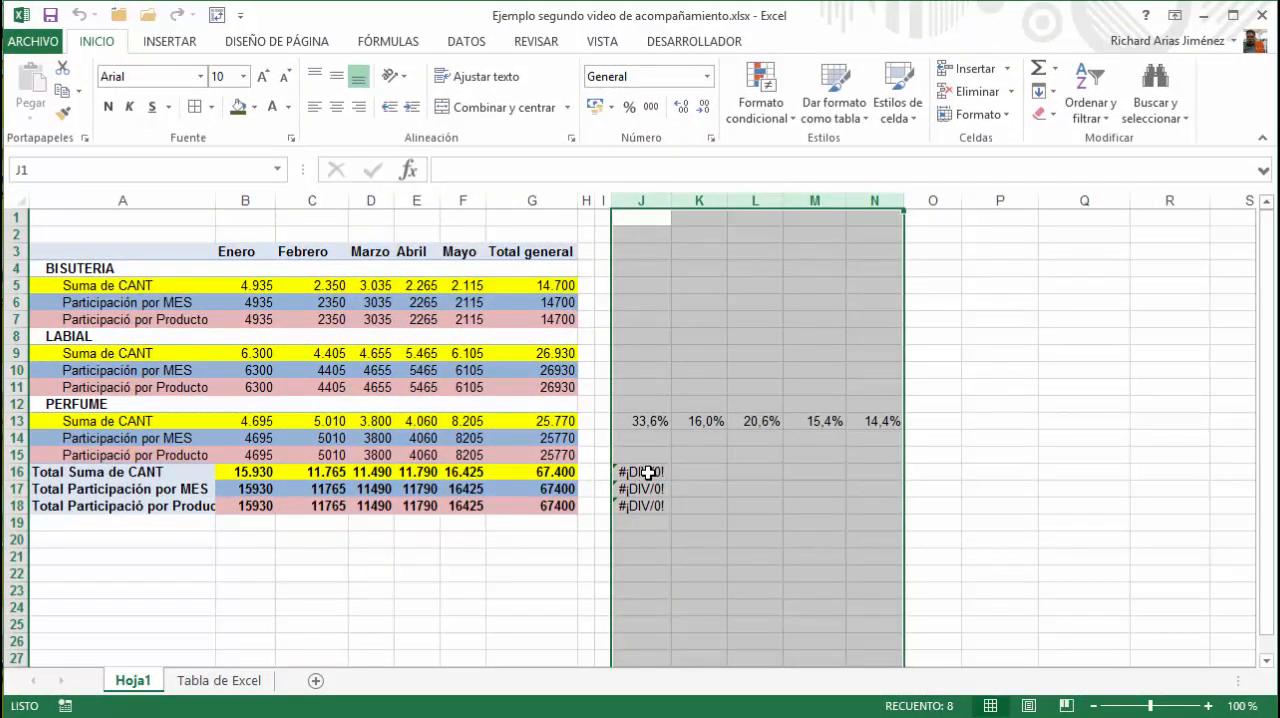
Clear the formulas in J16:J18 and begin a new formula in J16
{"action": "left_click_drag", "start_coordinate": [648, 472], "coordinate": [645, 508]}
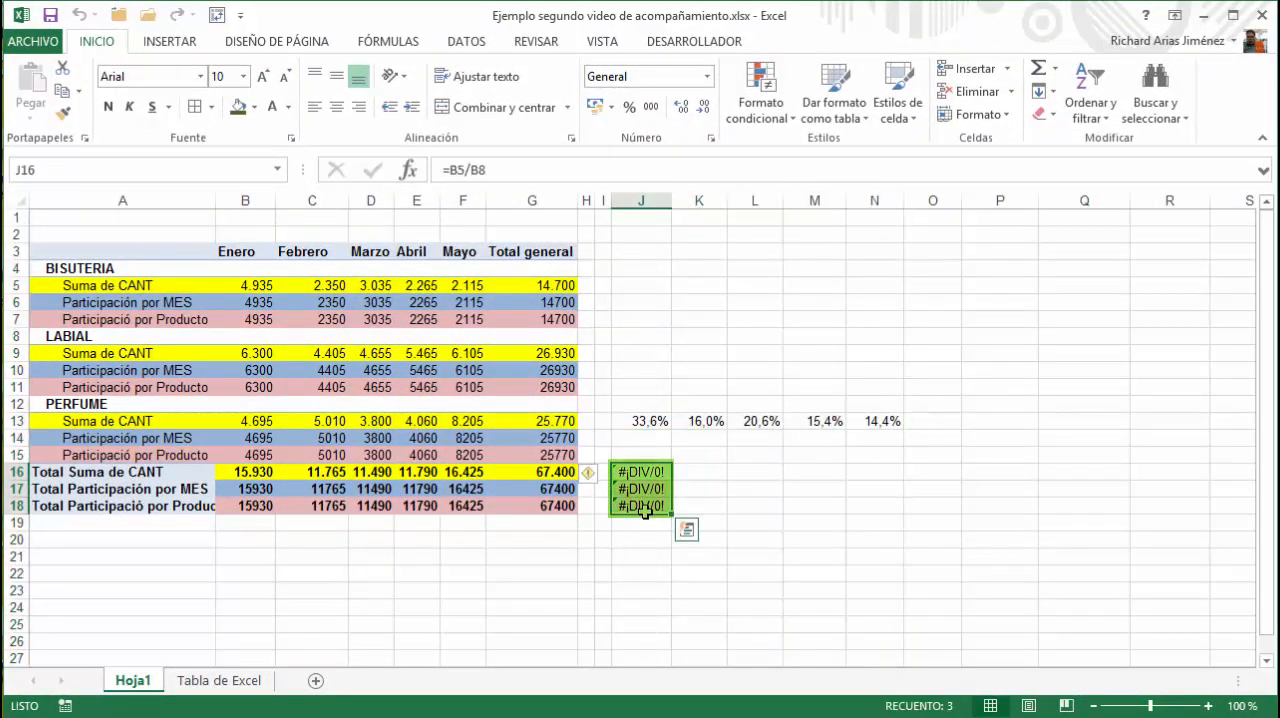
{"action": "key", "text": "Delete"}
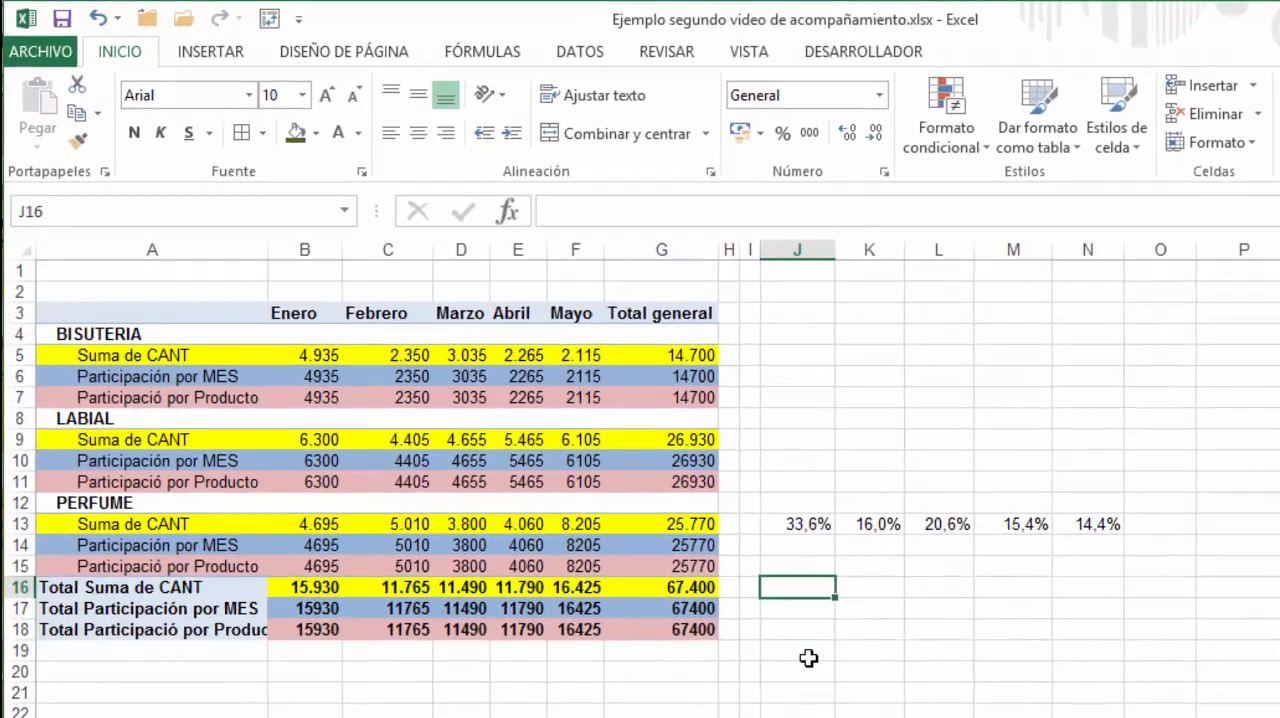
{"action": "type", "text": "="}
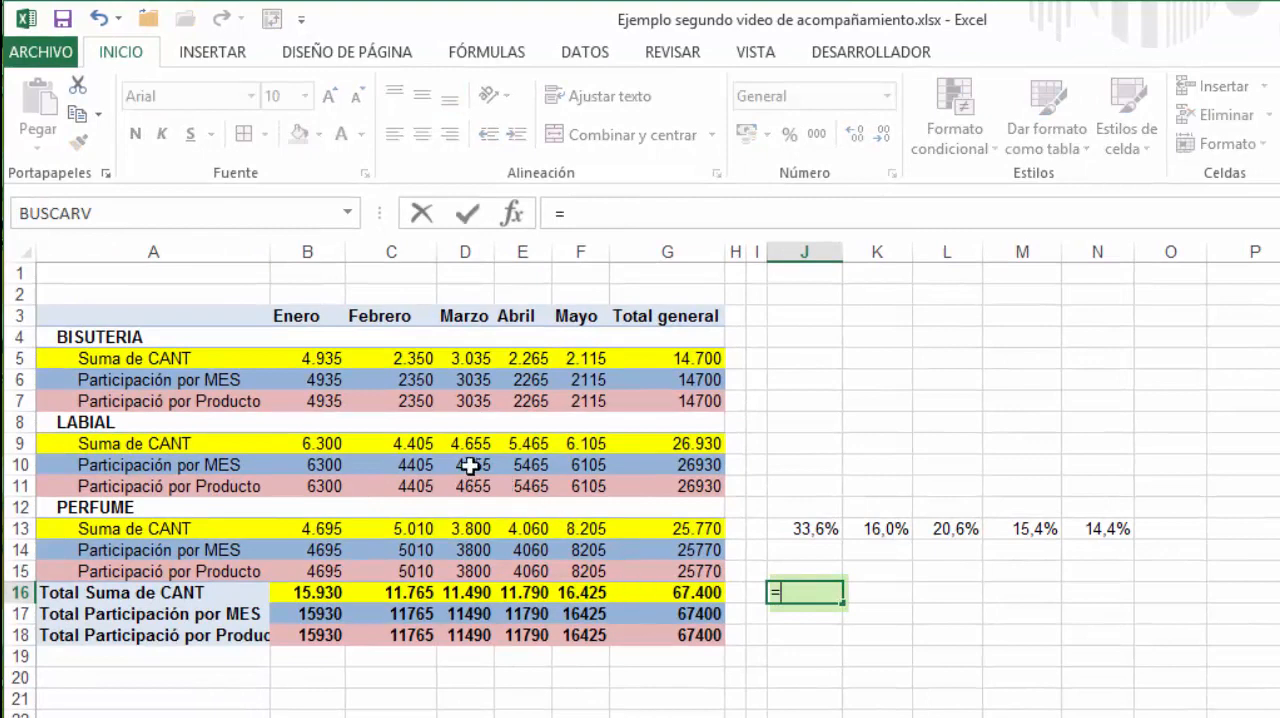
{"action": "left_click", "coordinate": [300, 357]}
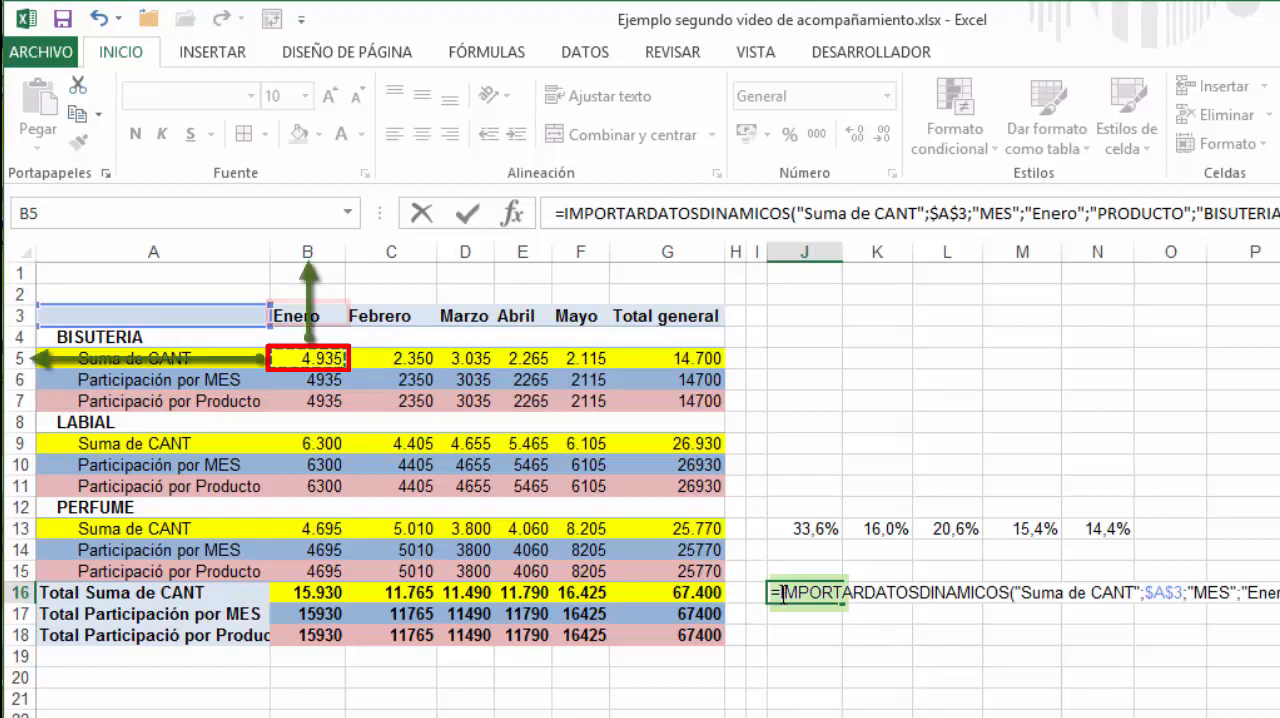
{"action": "left_click_drag", "start_coordinate": [780, 592], "coordinate": [1279, 603]}
{"action": "key", "text": "BackSpace"}
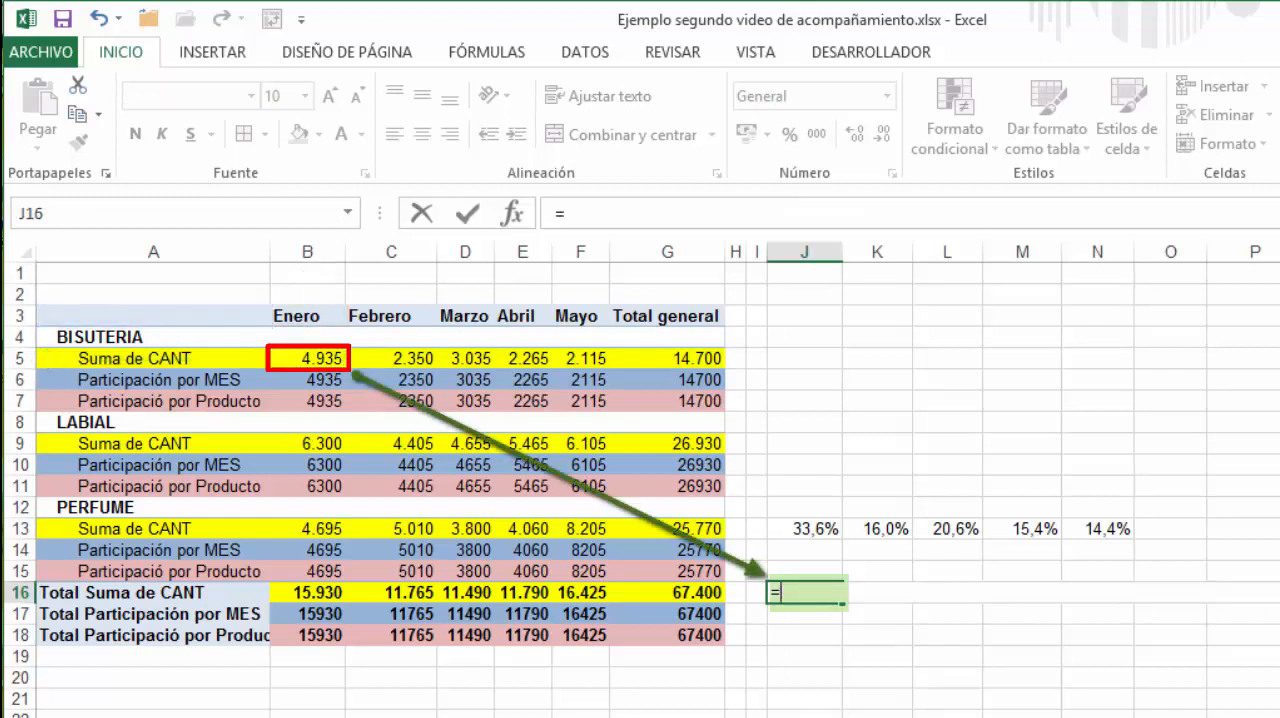
Complete the J16 formula as =B5/B16 for BISUTERIA's share of Enero and format it as a percentage with one decimal
{"action": "type", "text": "b5"}
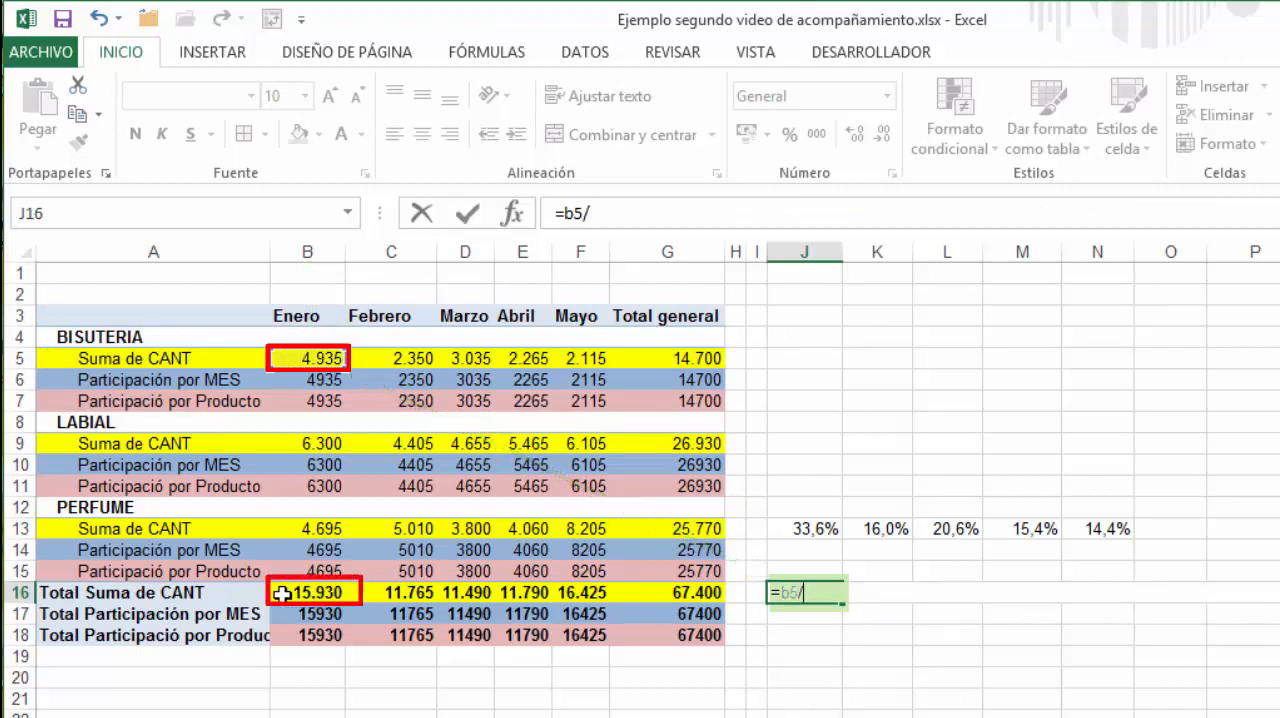
{"action": "type", "text": "/b16"}
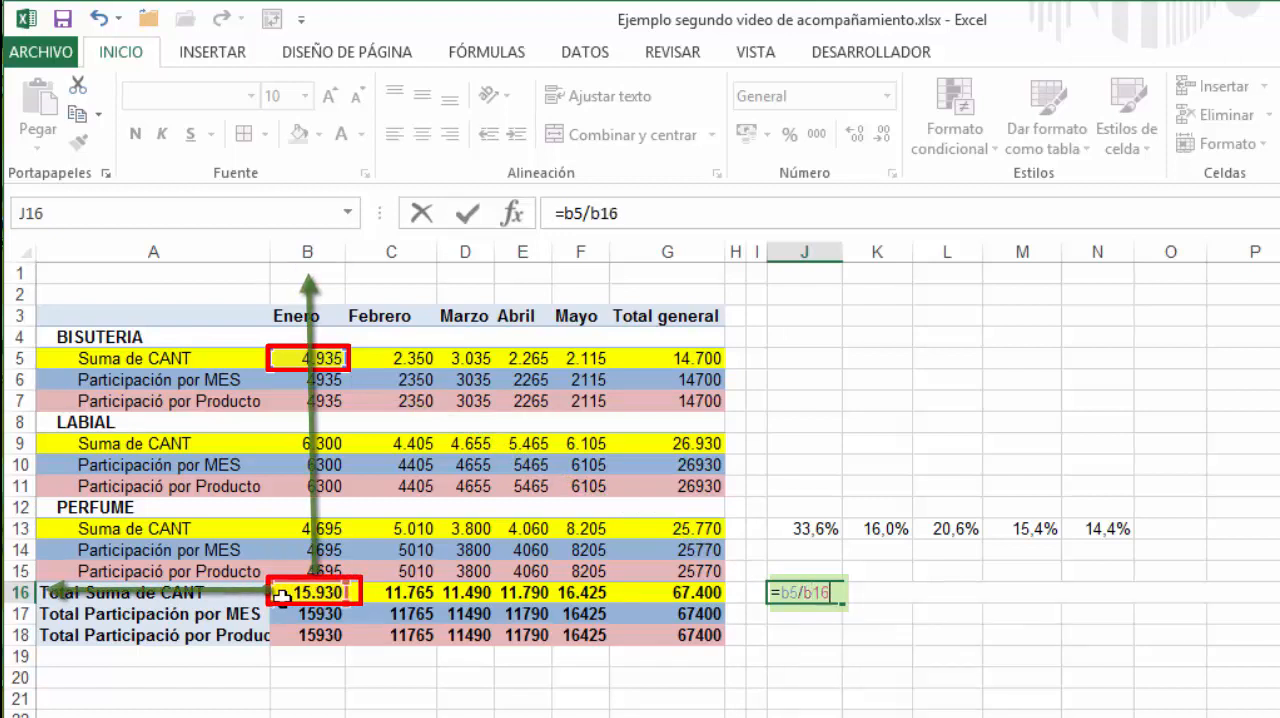
{"action": "left_click", "coordinate": [467, 224]}
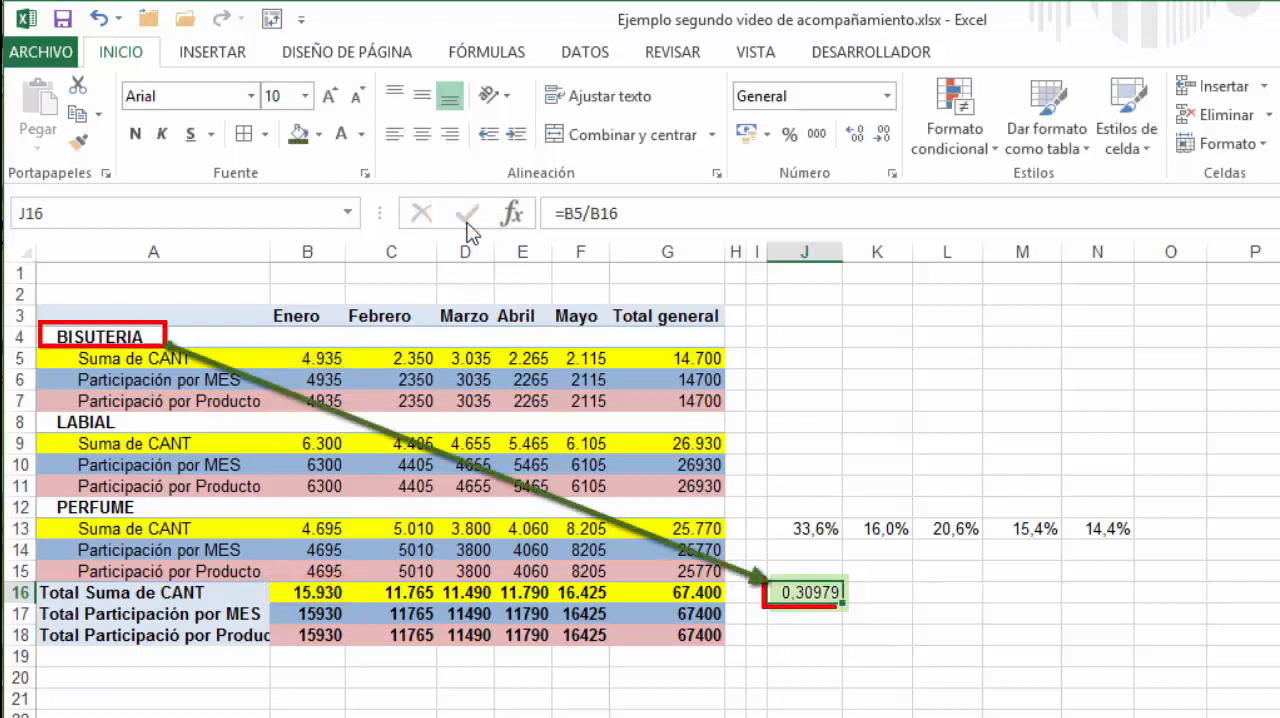
{"action": "left_click", "coordinate": [789, 134]}
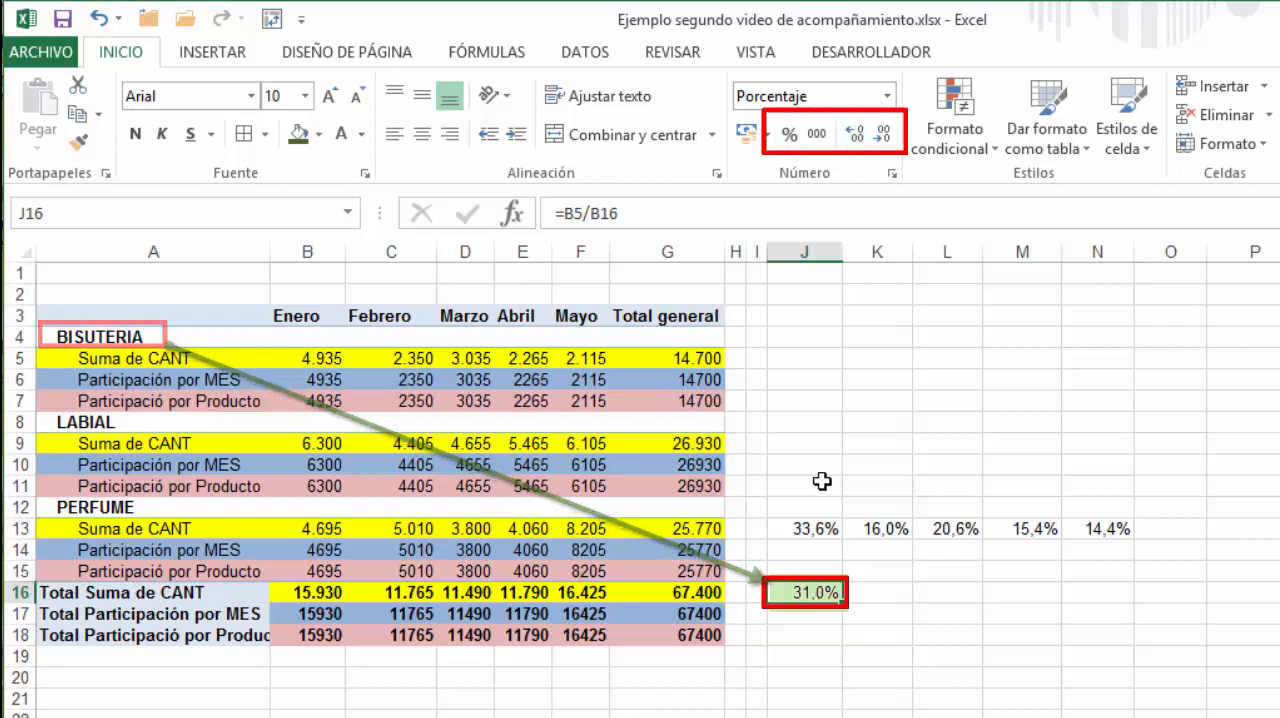
Enter =B9/B16 in J17 for LABIAL's share of Enero and format it as a percentage with one decimal
{"action": "left_click", "coordinate": [806, 614]}
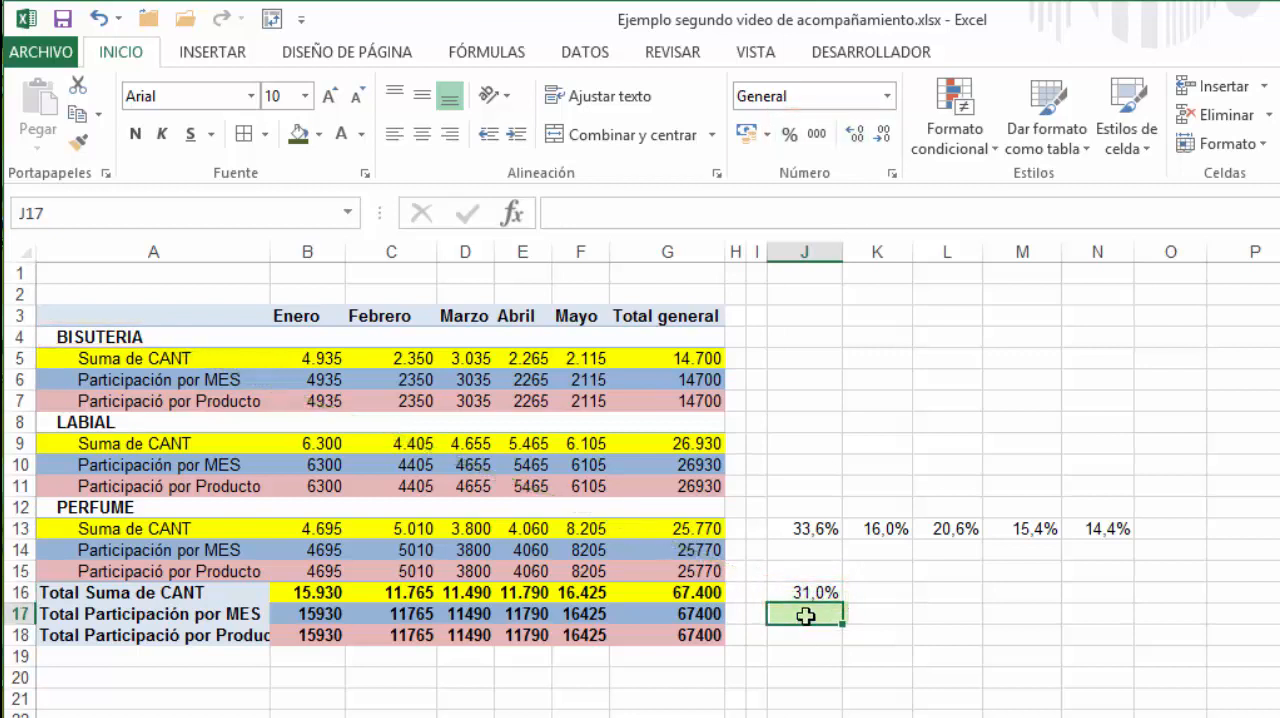
{"action": "type", "text": "="}
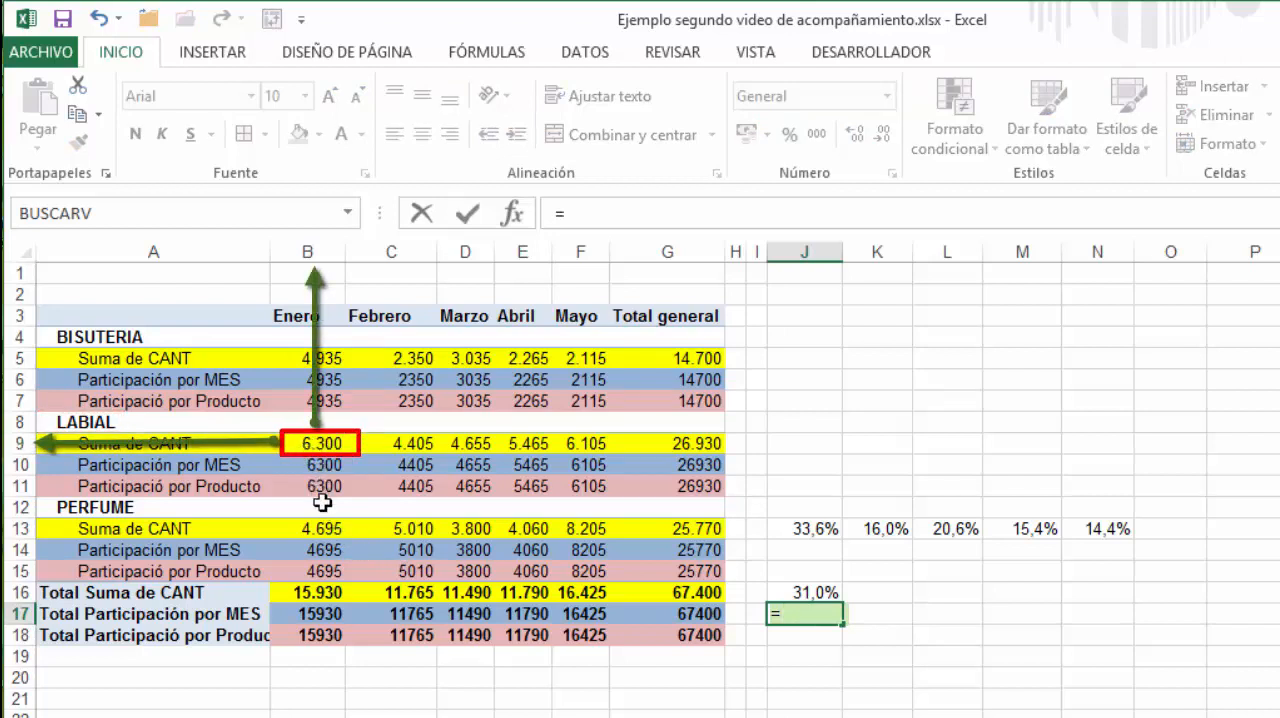
{"action": "type", "text": "b9/"}
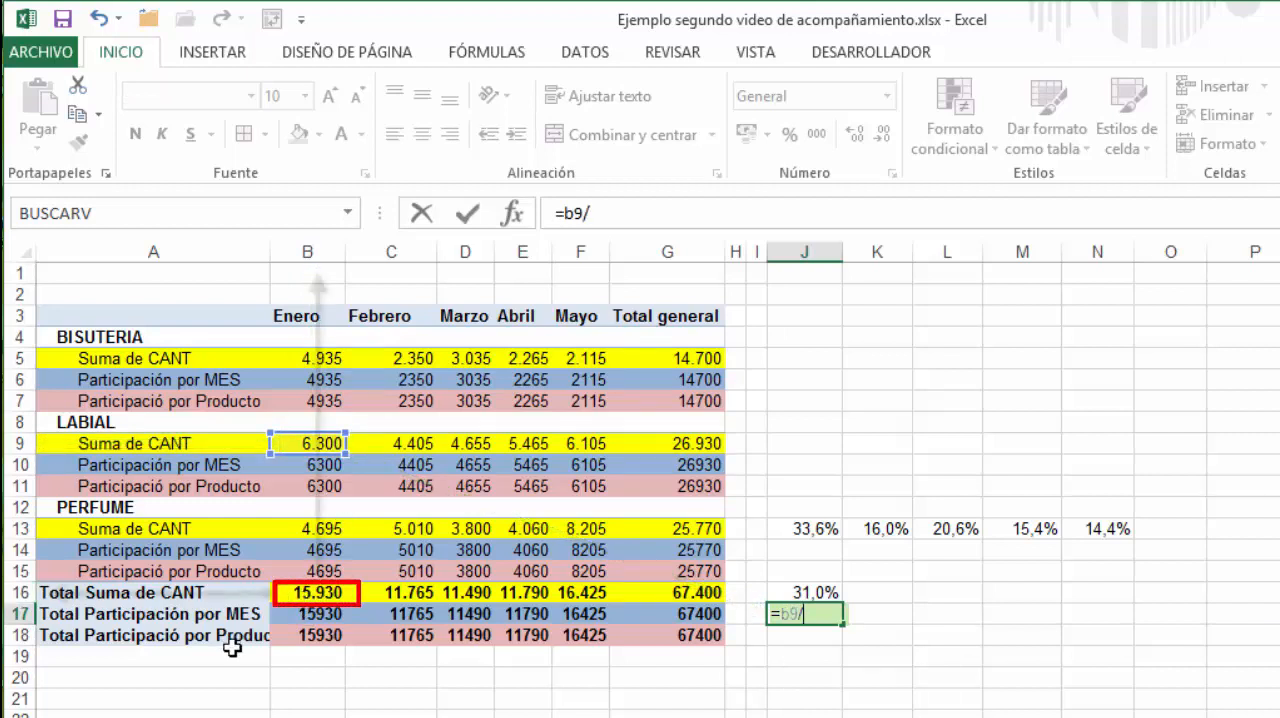
{"action": "type", "text": "b16"}
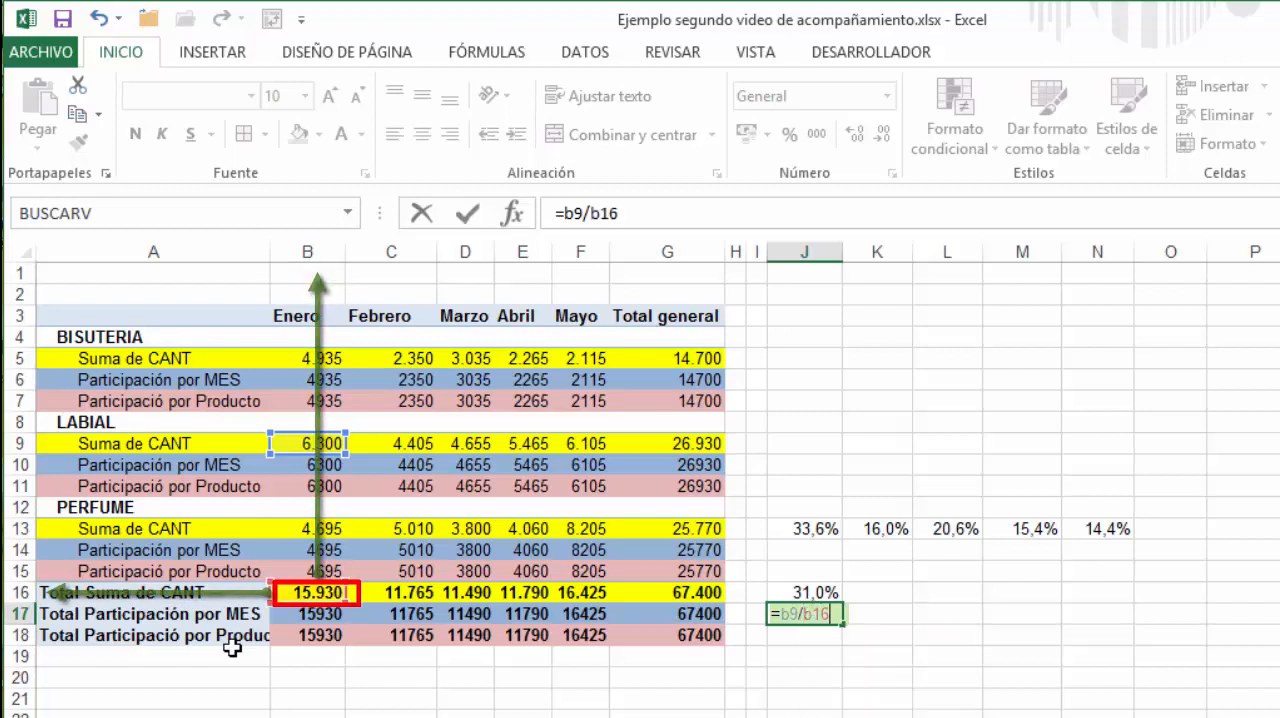
{"action": "left_click", "coordinate": [467, 213]}
{"action": "left_click", "coordinate": [788, 135]}
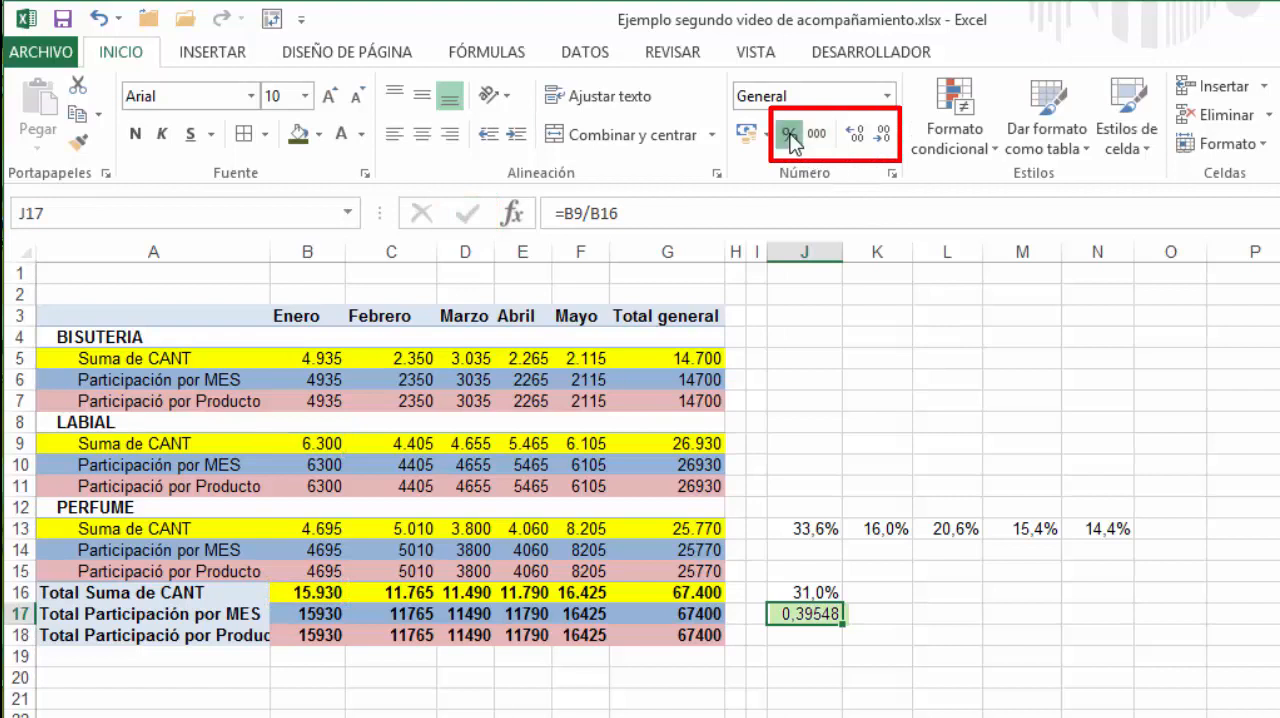
{"action": "left_click", "coordinate": [855, 135]}
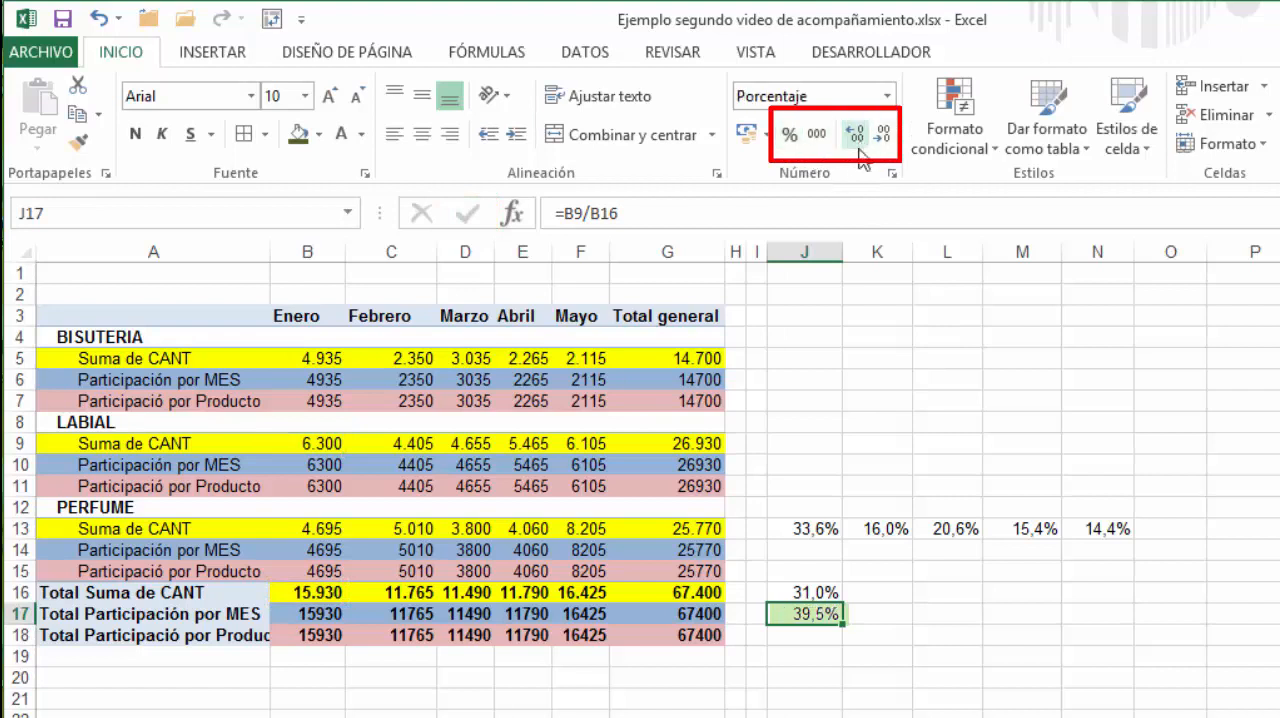
Enter =B13/B16 in J18 to calculate PERFUME's share of Enero
{"action": "left_click", "coordinate": [805, 637]}
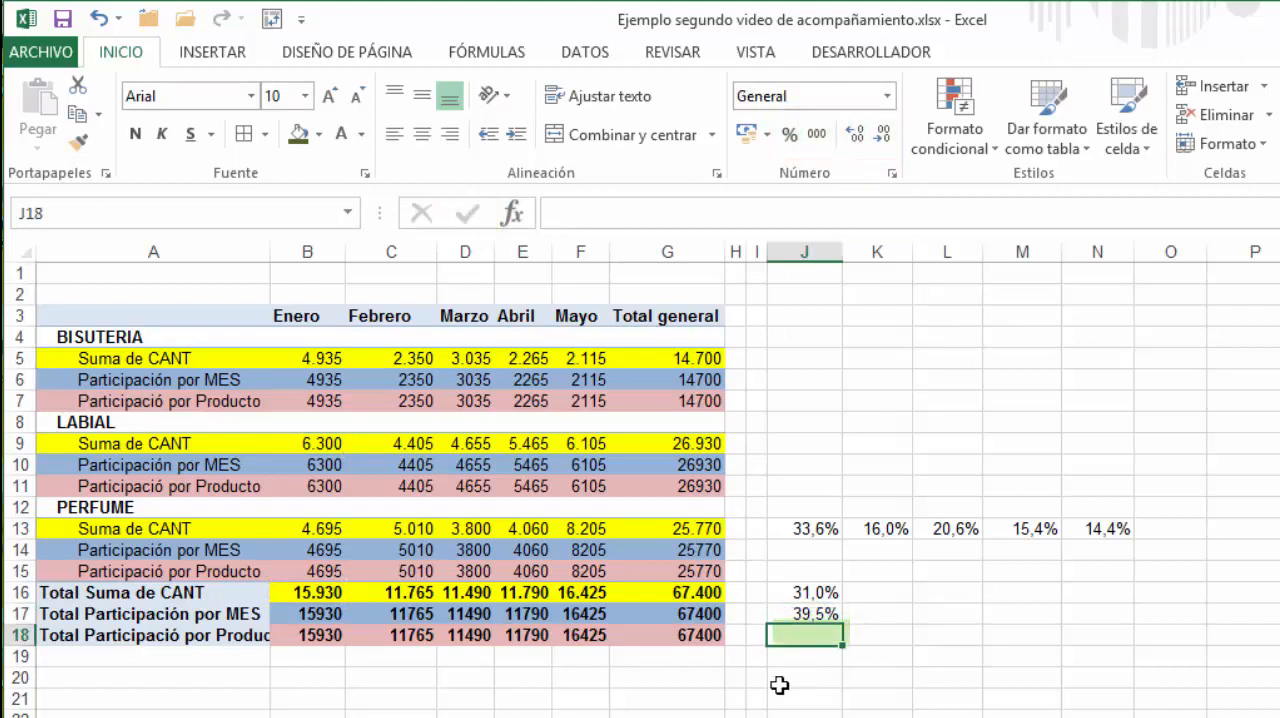
{"action": "type", "text": "="}
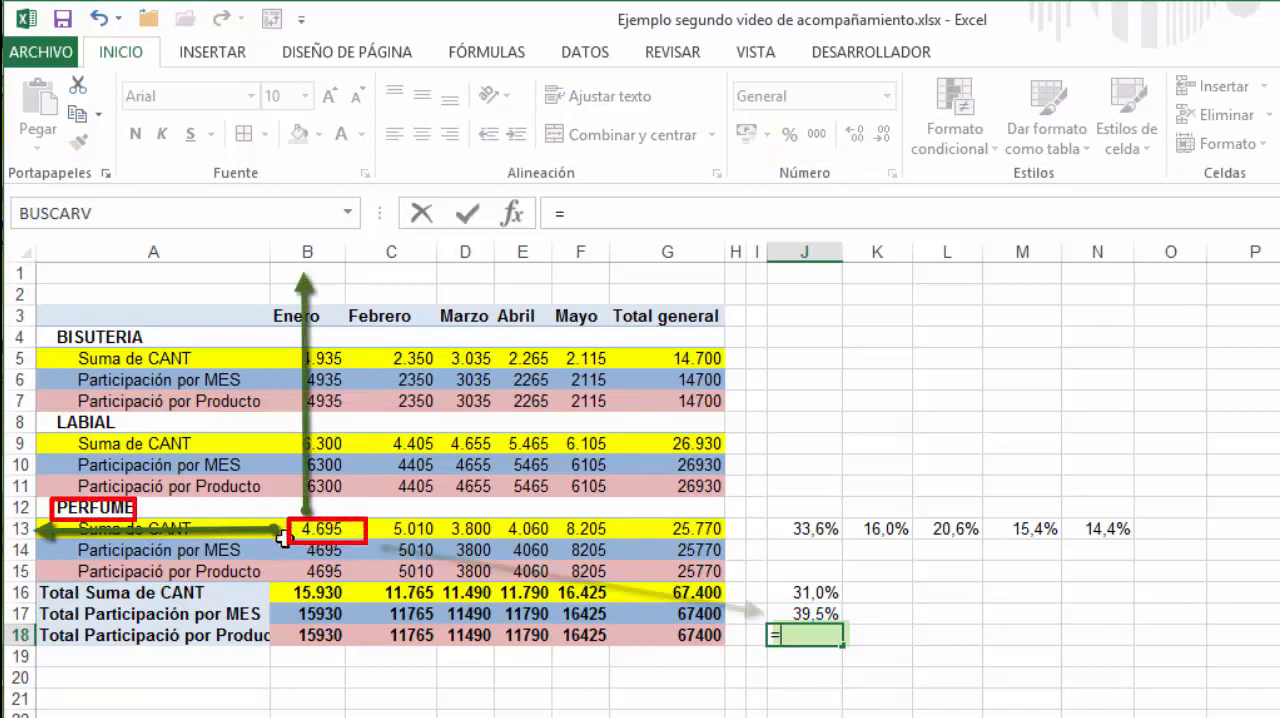
{"action": "type", "text": "b13/"}
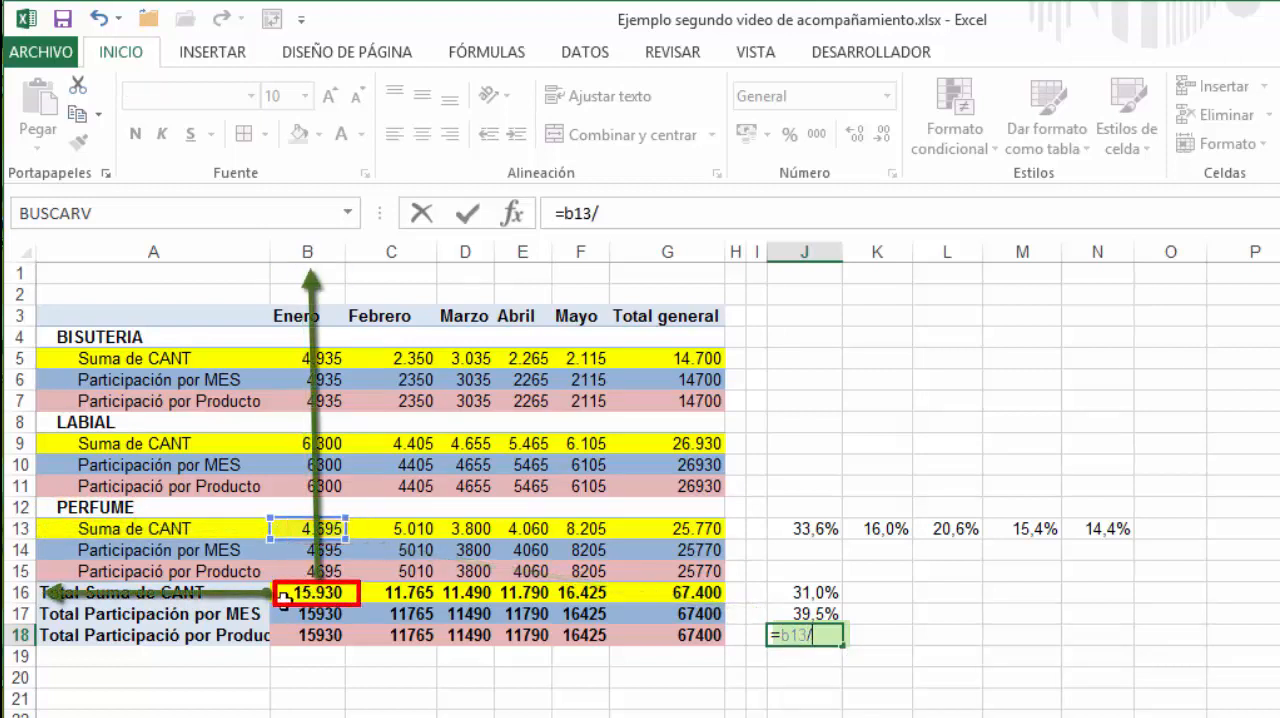
{"action": "type", "text": "b16"}
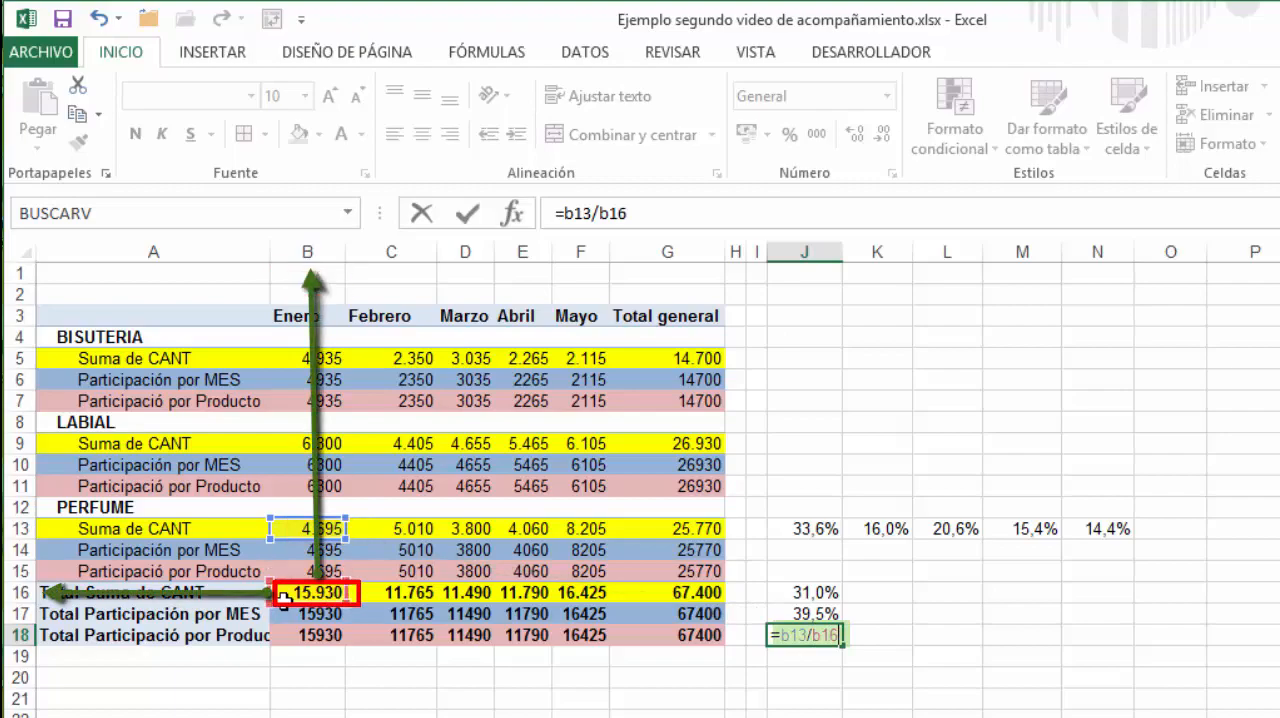
{"action": "left_click", "coordinate": [467, 213]}
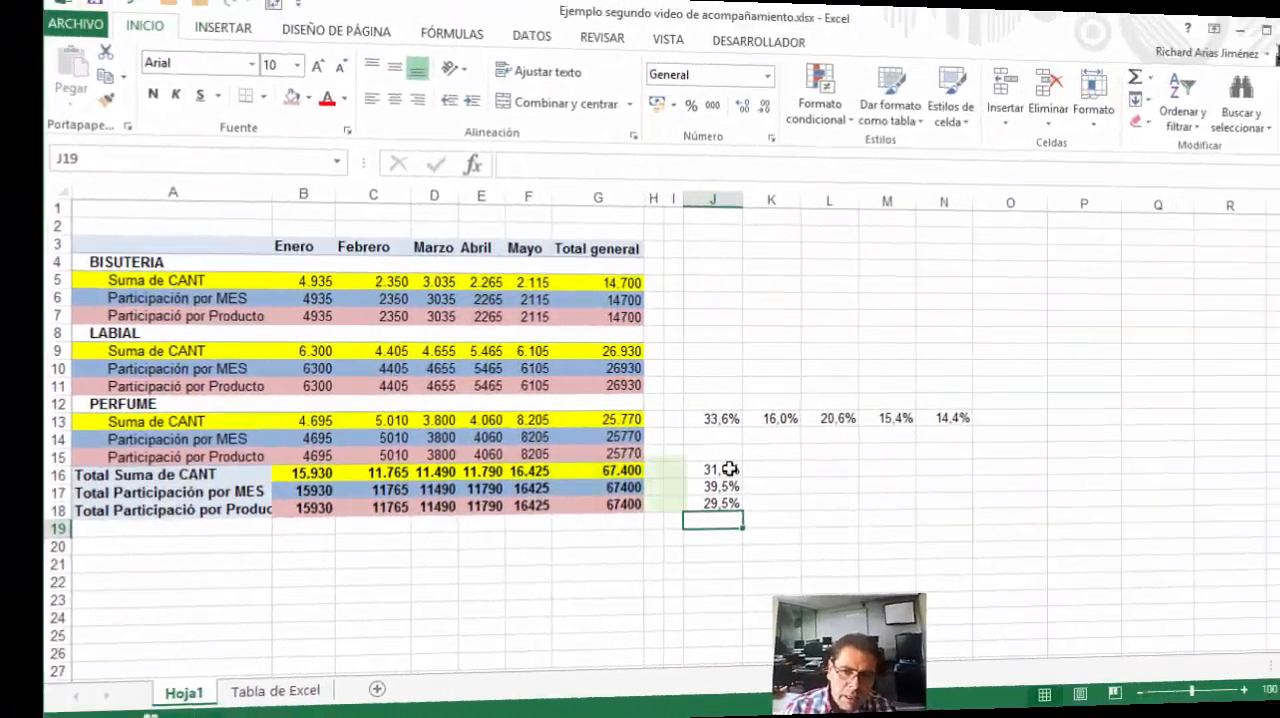
Examine the check percentages in J13:N18 against the PivotTable's quantity, participation by month and participation by product rows
{"action": "left_click_drag", "start_coordinate": [648, 471], "coordinate": [650, 507]}
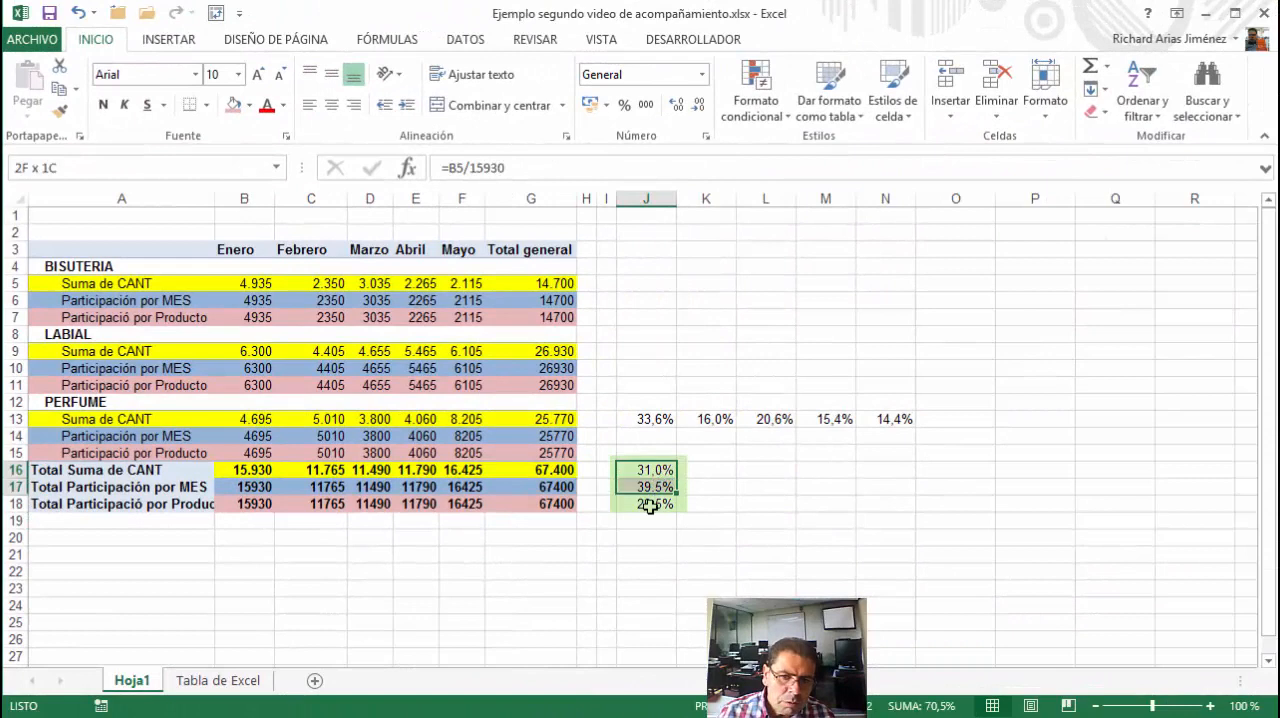
{"action": "left_click", "coordinate": [258, 385]}
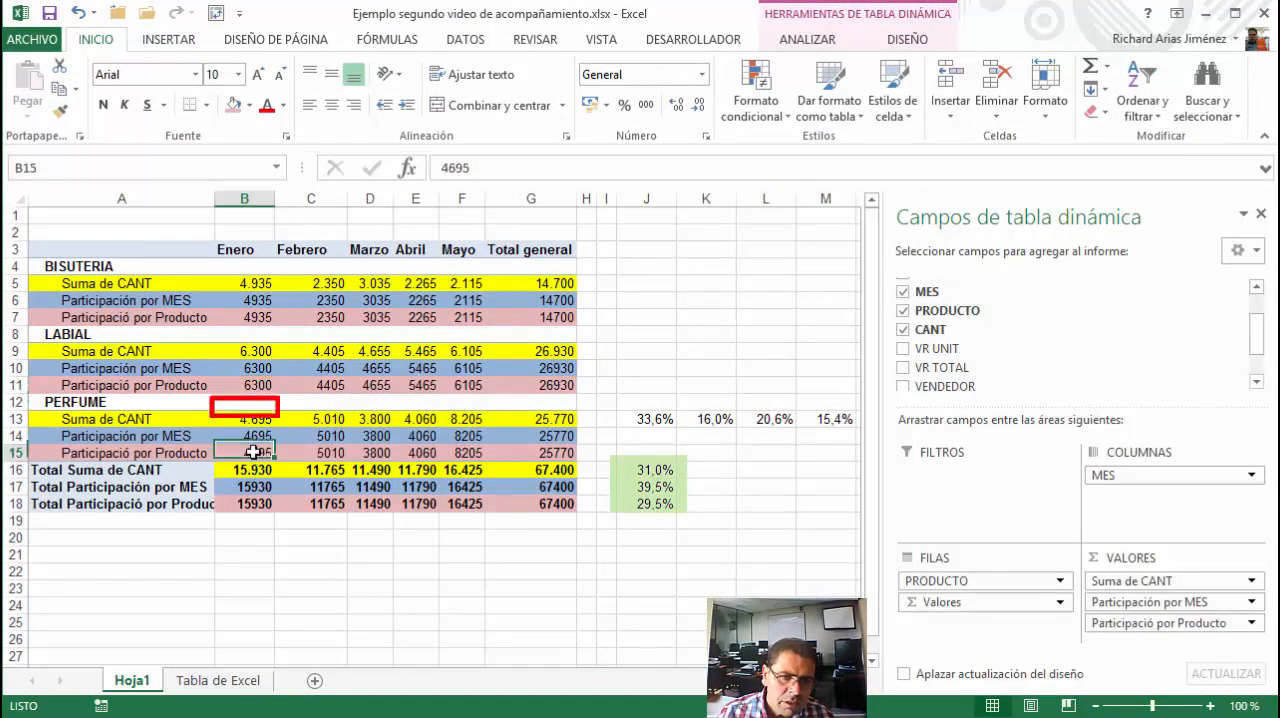
{"action": "left_click_drag", "start_coordinate": [643, 468], "coordinate": [639, 505]}
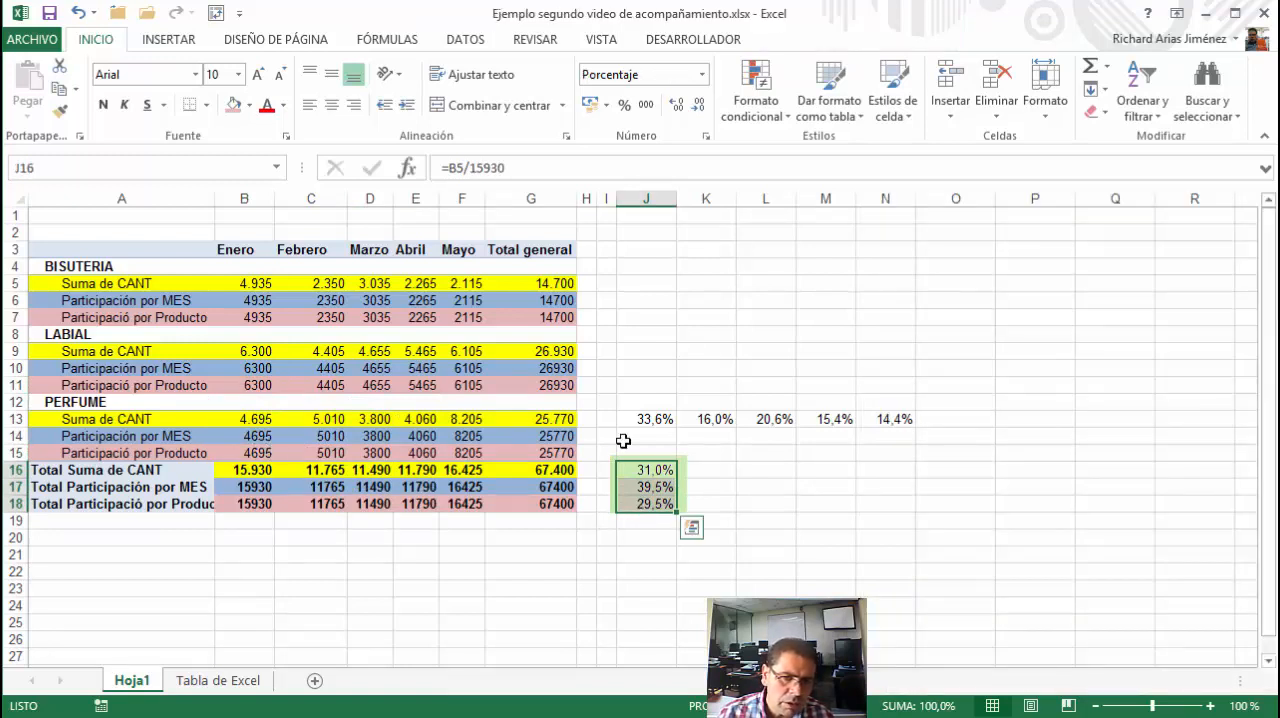
{"action": "mouse_move", "coordinate": [640, 420]}
{"action": "left_mouse_down"}
{"action": "mouse_move", "coordinate": [857, 528]}
{"action": "mouse_move", "coordinate": [915, 528]}
{"action": "left_mouse_up"}
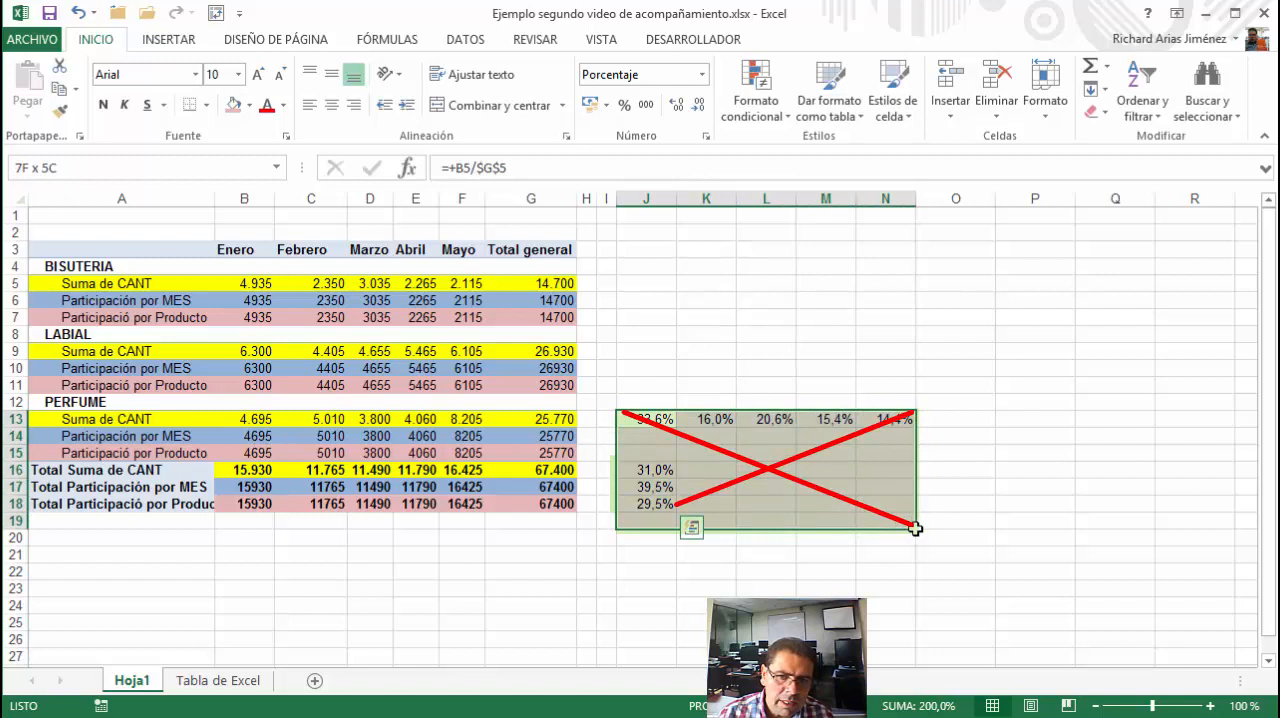
{"action": "left_click", "coordinate": [311, 437]}
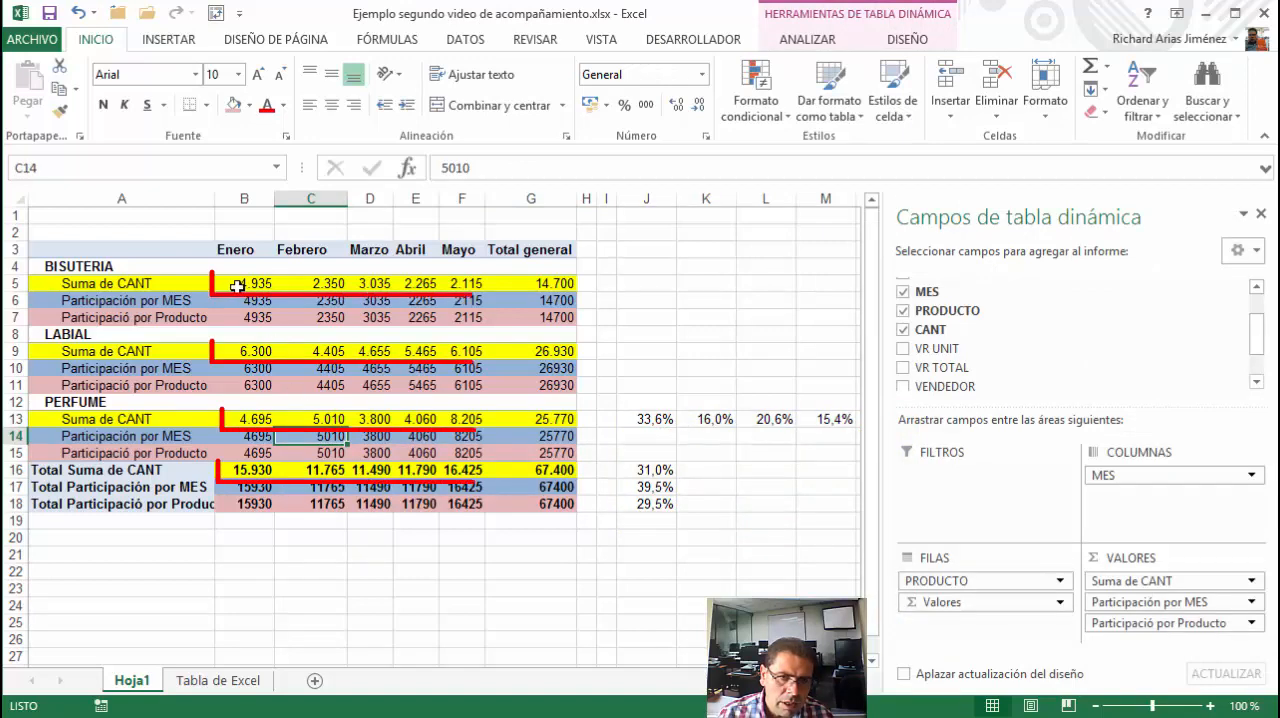
{"action": "left_click_drag", "start_coordinate": [240, 284], "coordinate": [464, 287]}
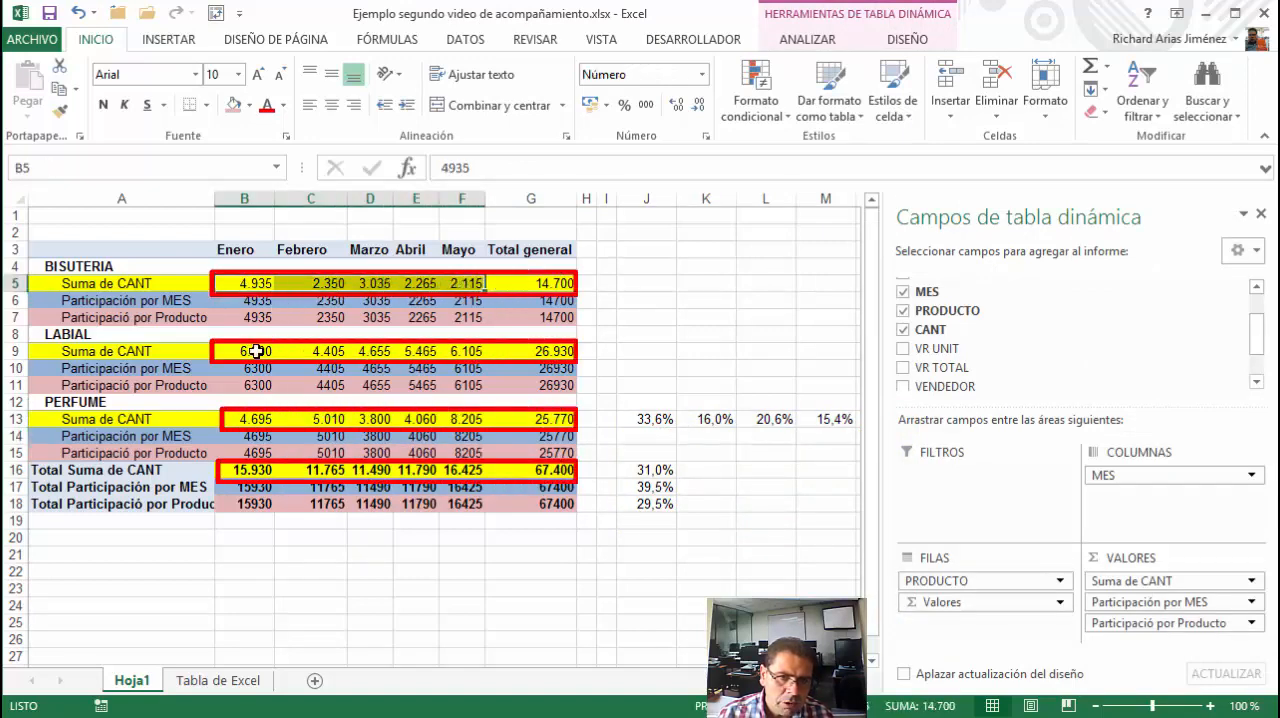
{"action": "left_click_drag", "start_coordinate": [256, 351], "coordinate": [540, 352]}
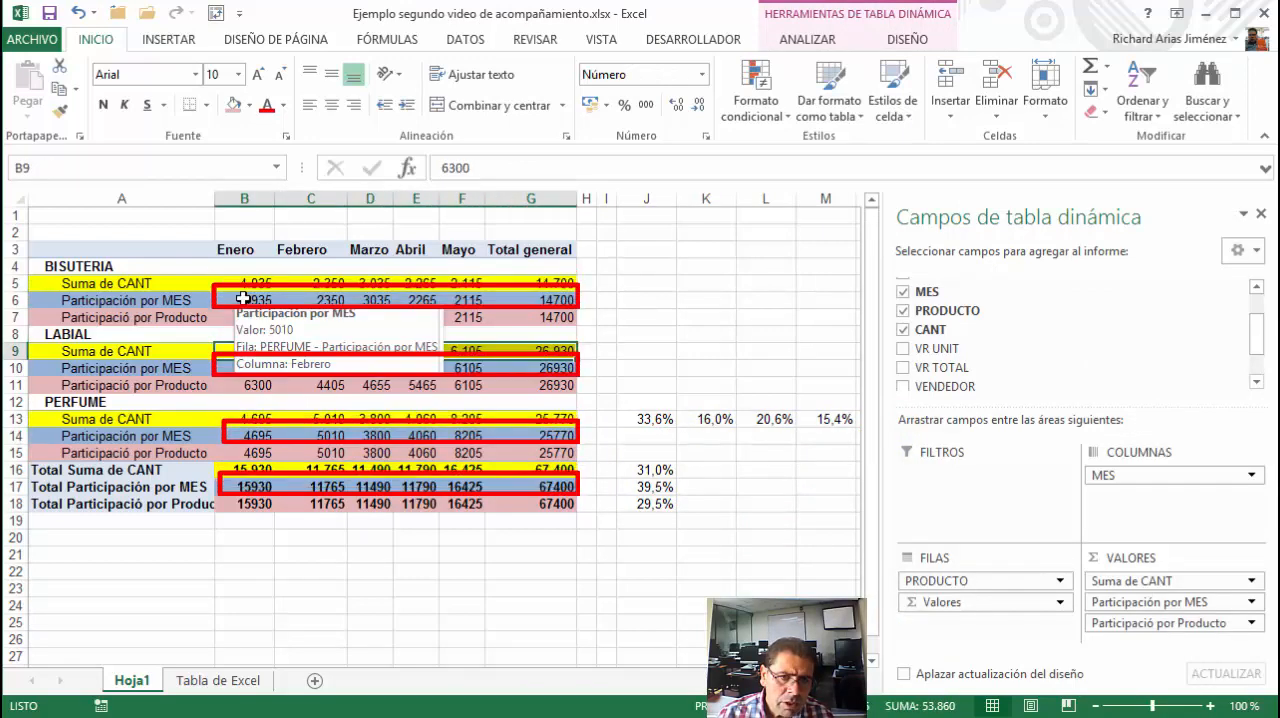
{"action": "left_click", "coordinate": [311, 300]}
{"action": "left_click", "coordinate": [375, 300]}
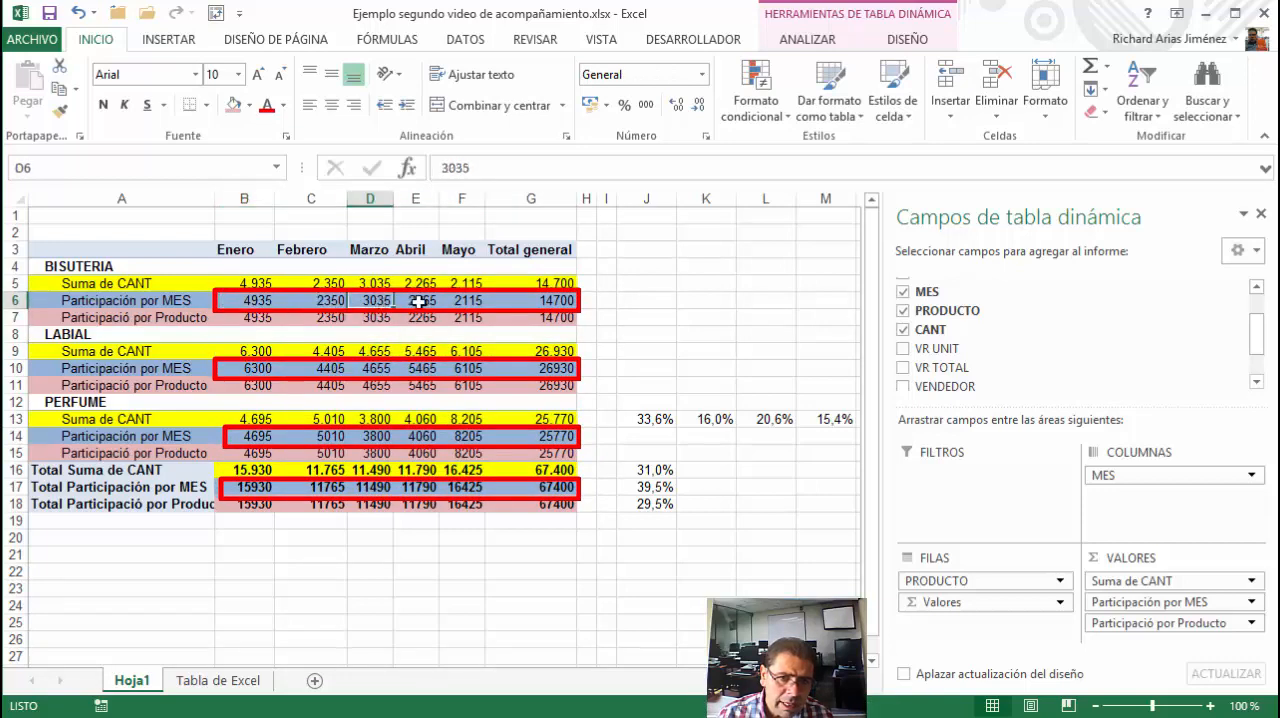
{"action": "left_click", "coordinate": [418, 301]}
{"action": "left_click", "coordinate": [459, 301]}
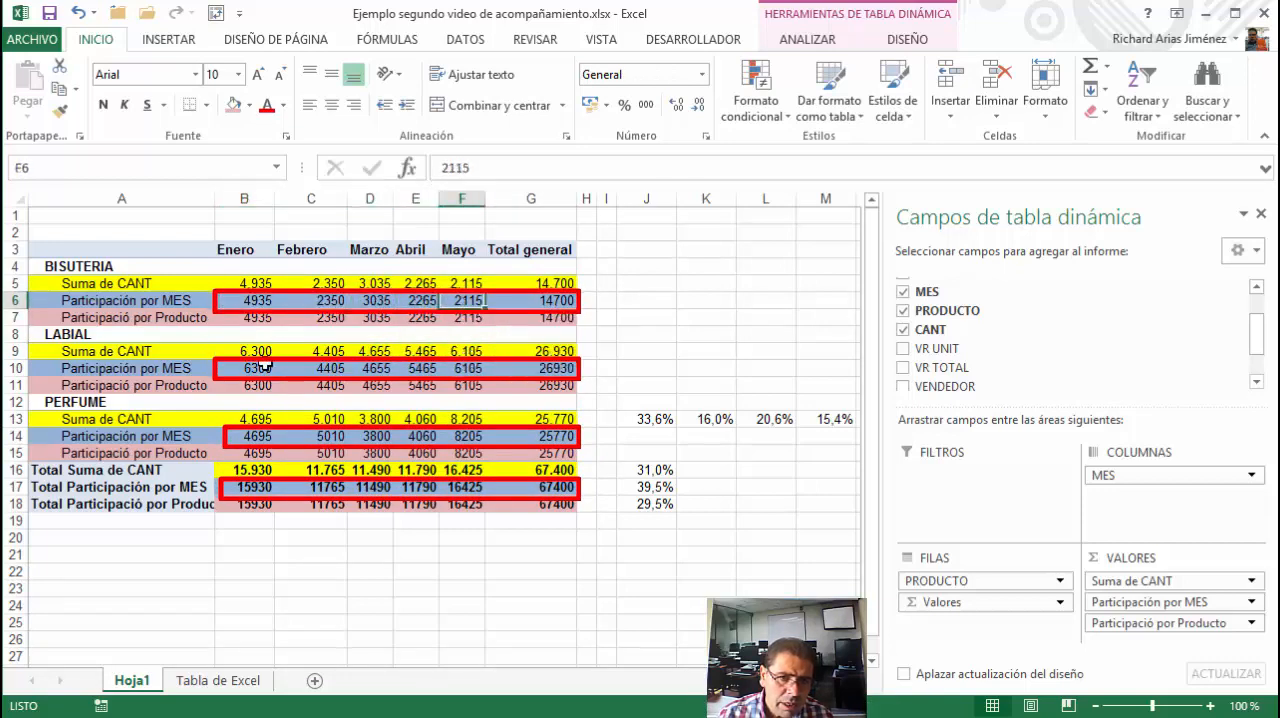
{"action": "left_click", "coordinate": [192, 317]}
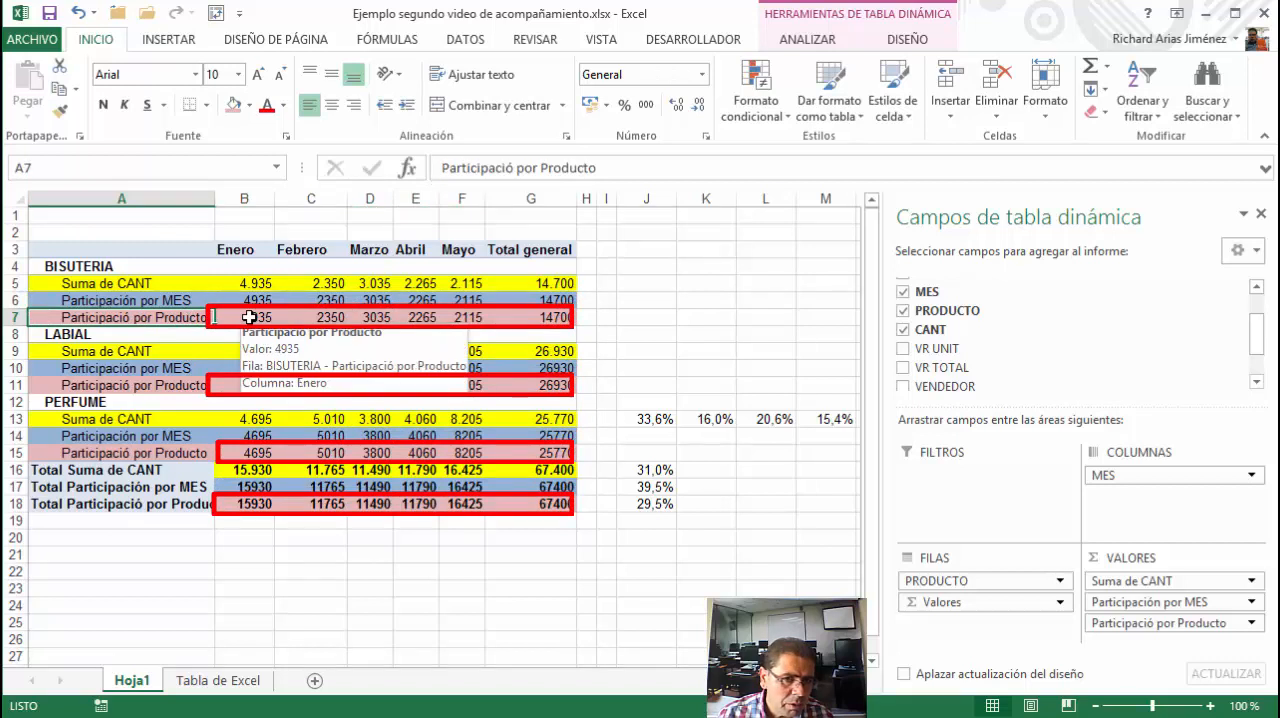
{"action": "left_click", "coordinate": [249, 317]}
{"action": "left_click", "coordinate": [256, 388]}
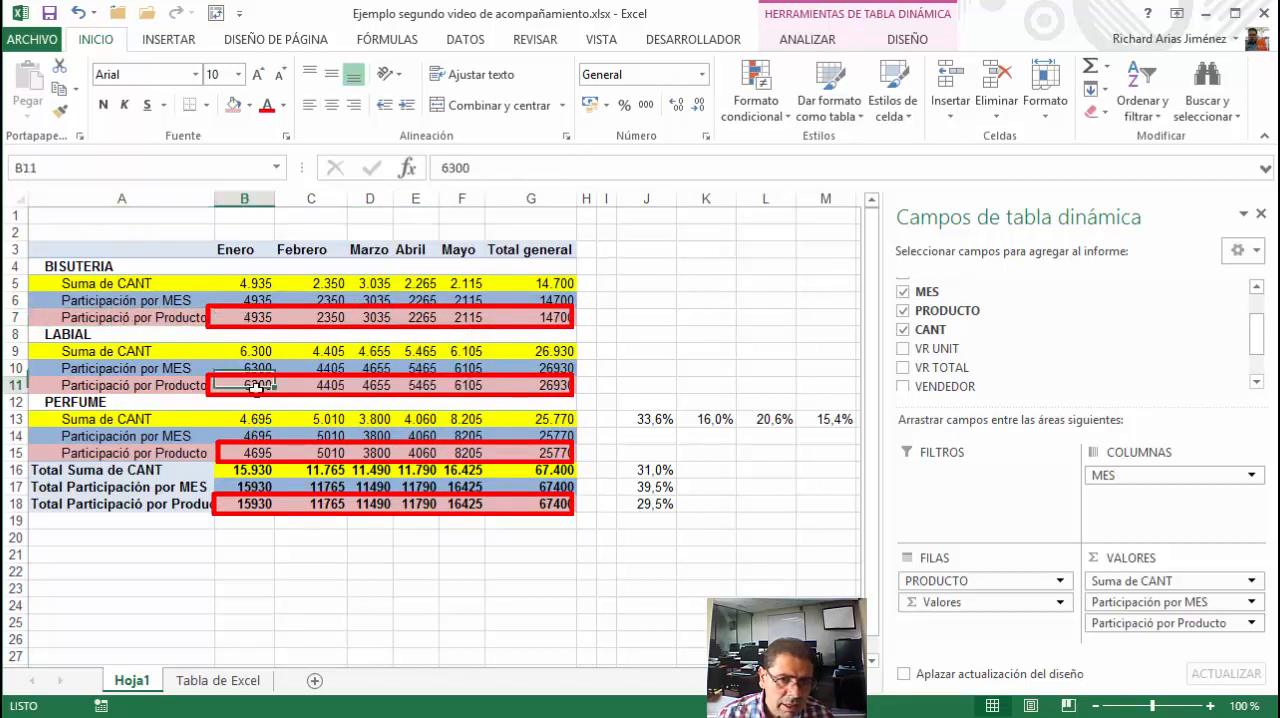
{"action": "left_click", "coordinate": [250, 453]}
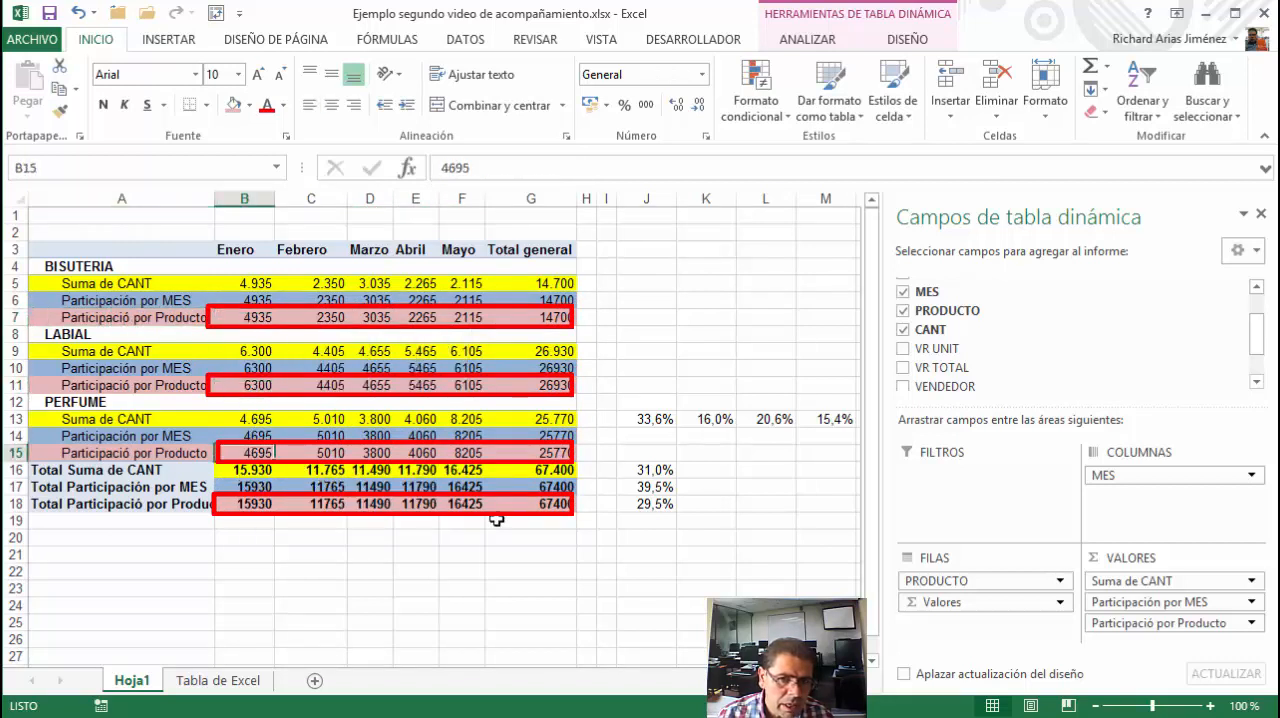
Set the Participación por MES value field to show its values as % del total de filas
{"action": "left_click", "coordinate": [1133, 604]}
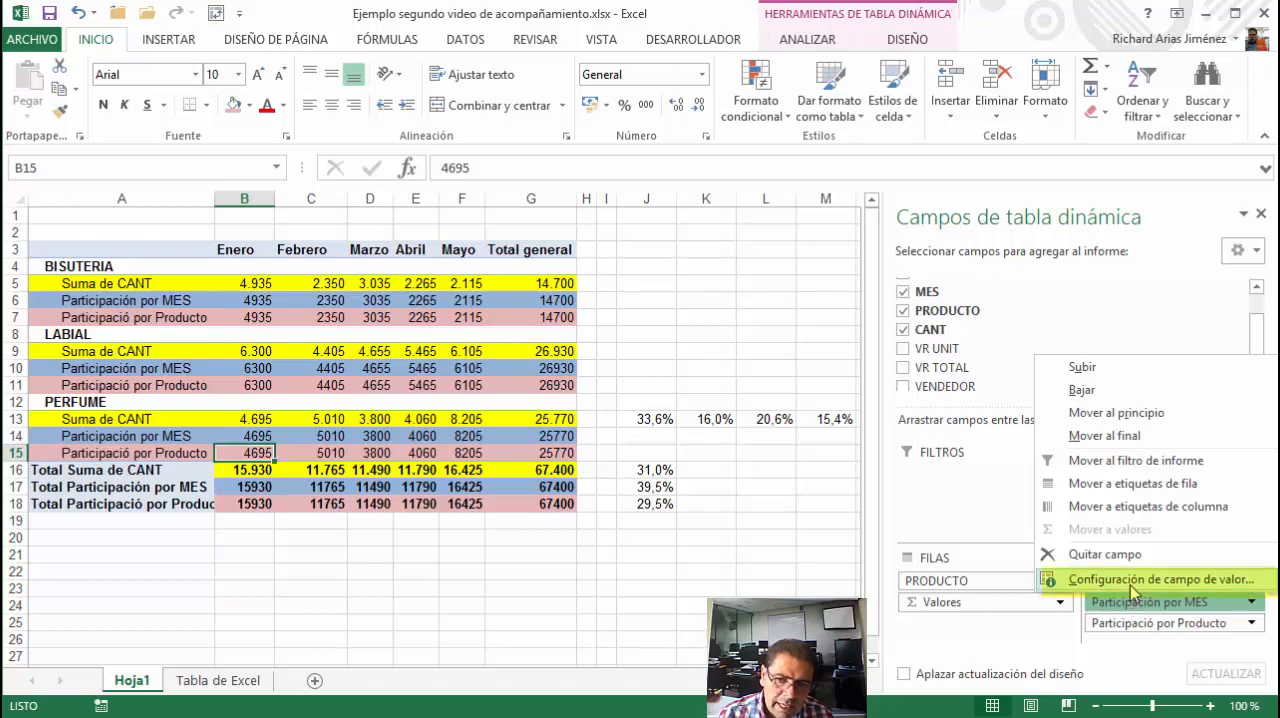
{"action": "left_click", "coordinate": [1133, 580]}
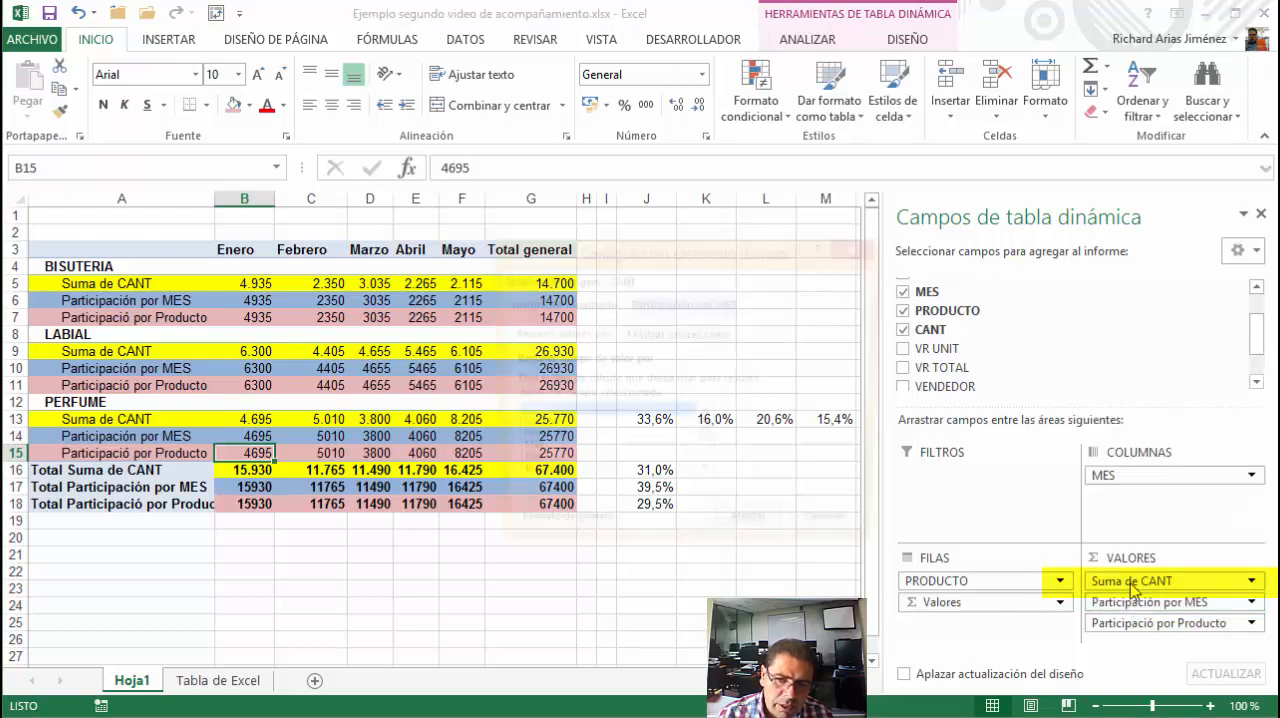
{"action": "left_click", "coordinate": [670, 336]}
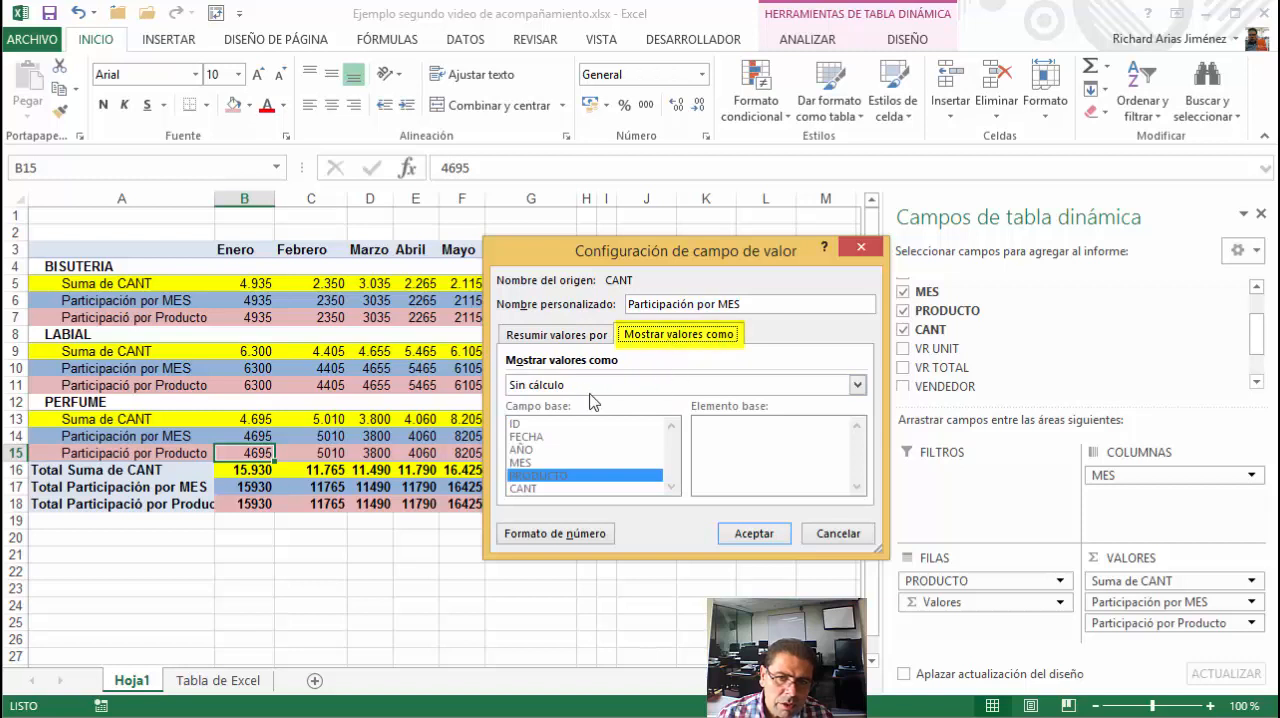
{"action": "left_click", "coordinate": [855, 385]}
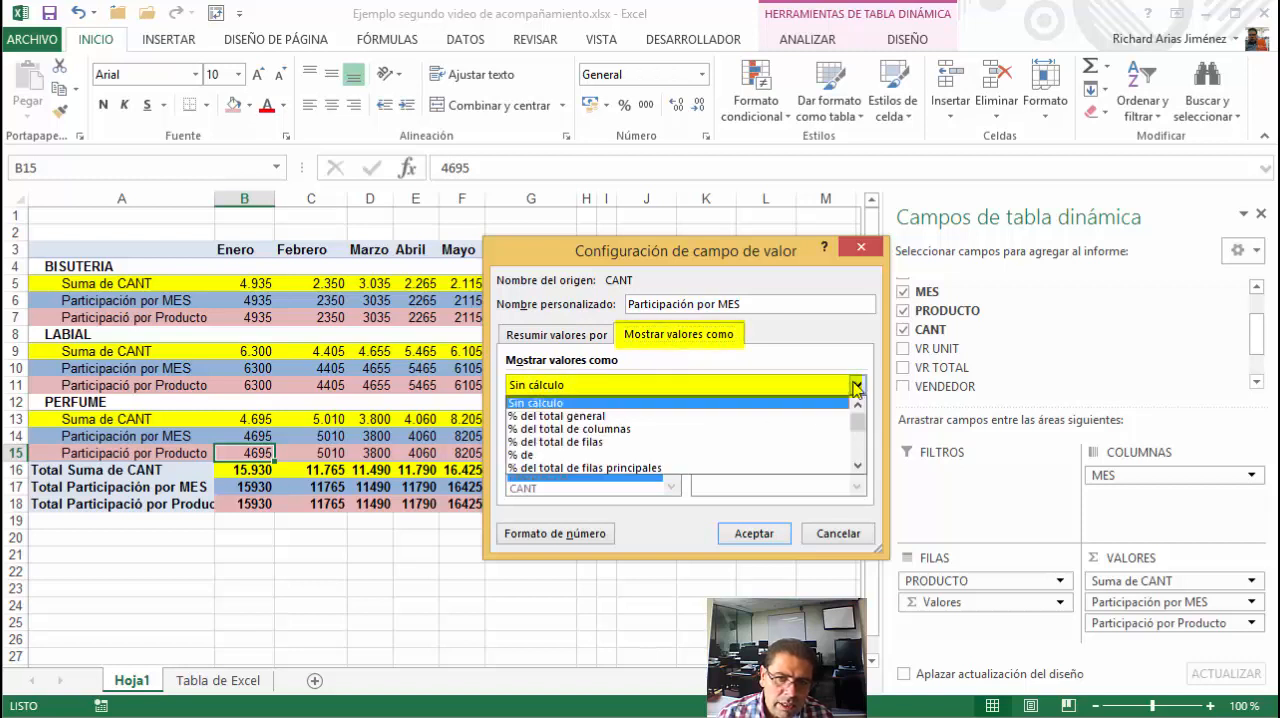
{"action": "left_click", "coordinate": [588, 446]}
{"action": "left_click", "coordinate": [754, 533]}
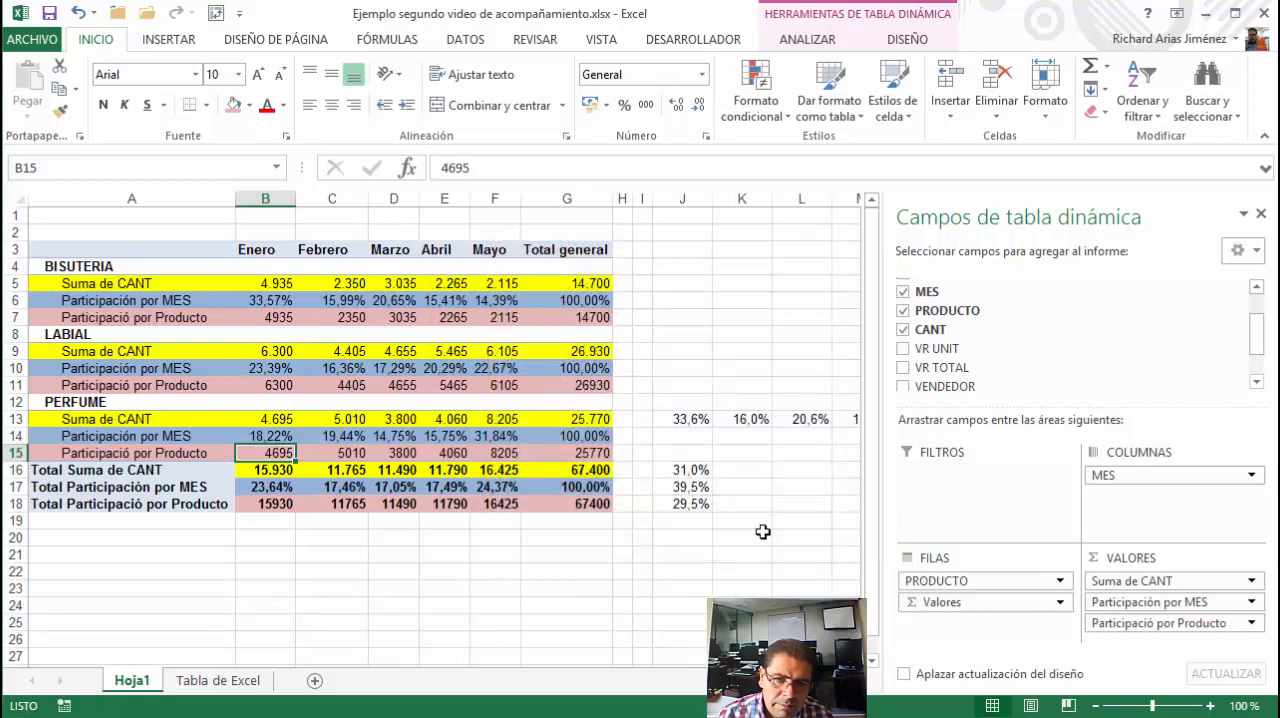
Set the Participació por Producto value field to show its values as % del total de columnas
{"action": "left_click", "coordinate": [1133, 623]}
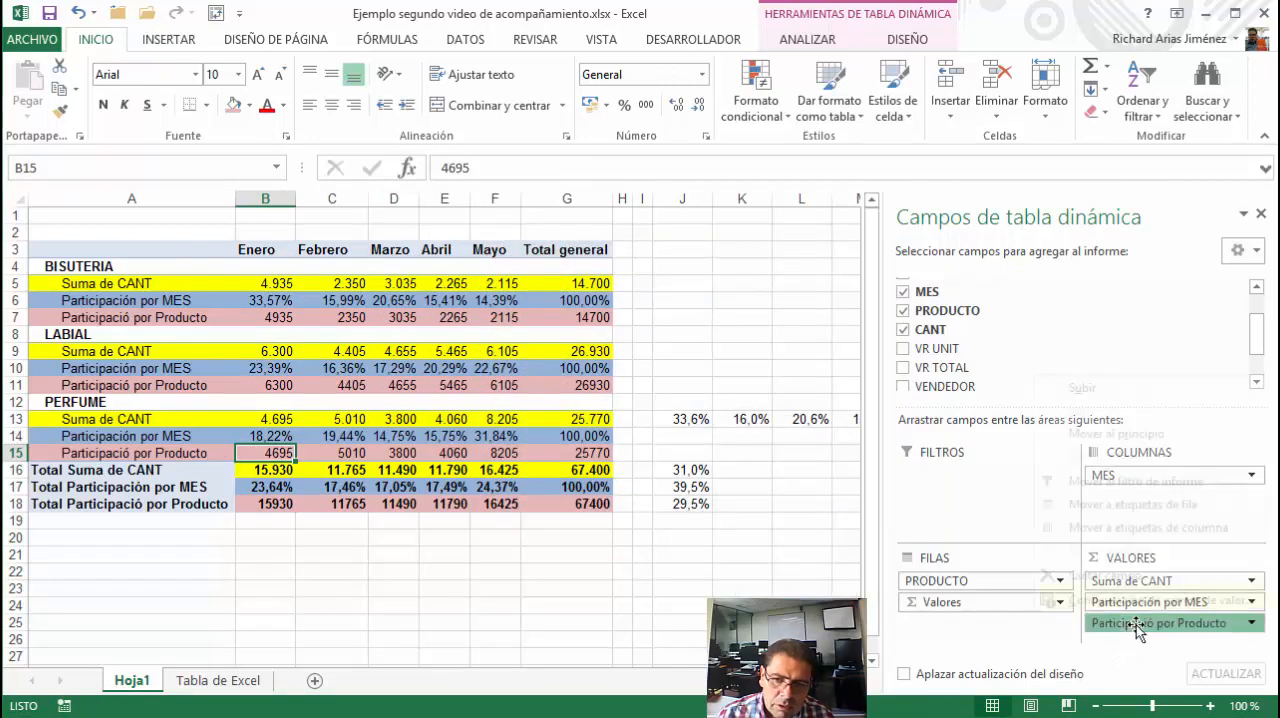
{"action": "left_click_drag", "start_coordinate": [1132, 621], "coordinate": [1130, 607]}
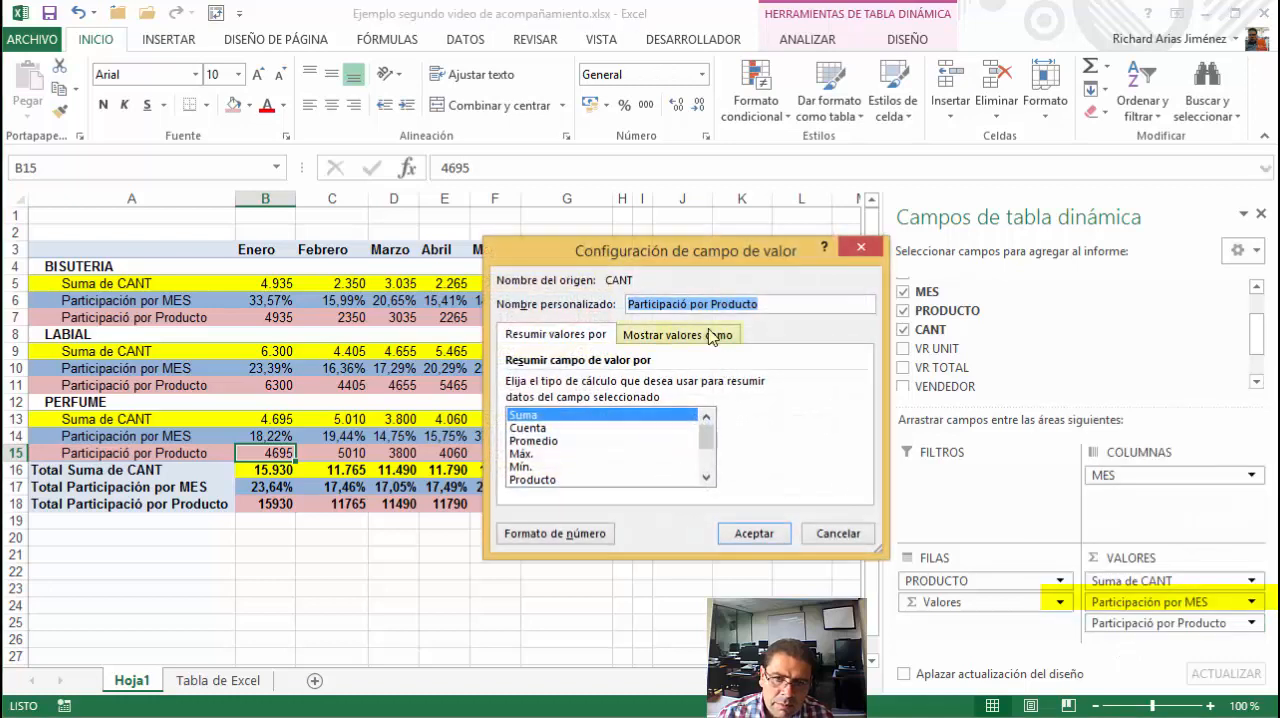
{"action": "left_click", "coordinate": [712, 335]}
{"action": "left_click", "coordinate": [857, 385]}
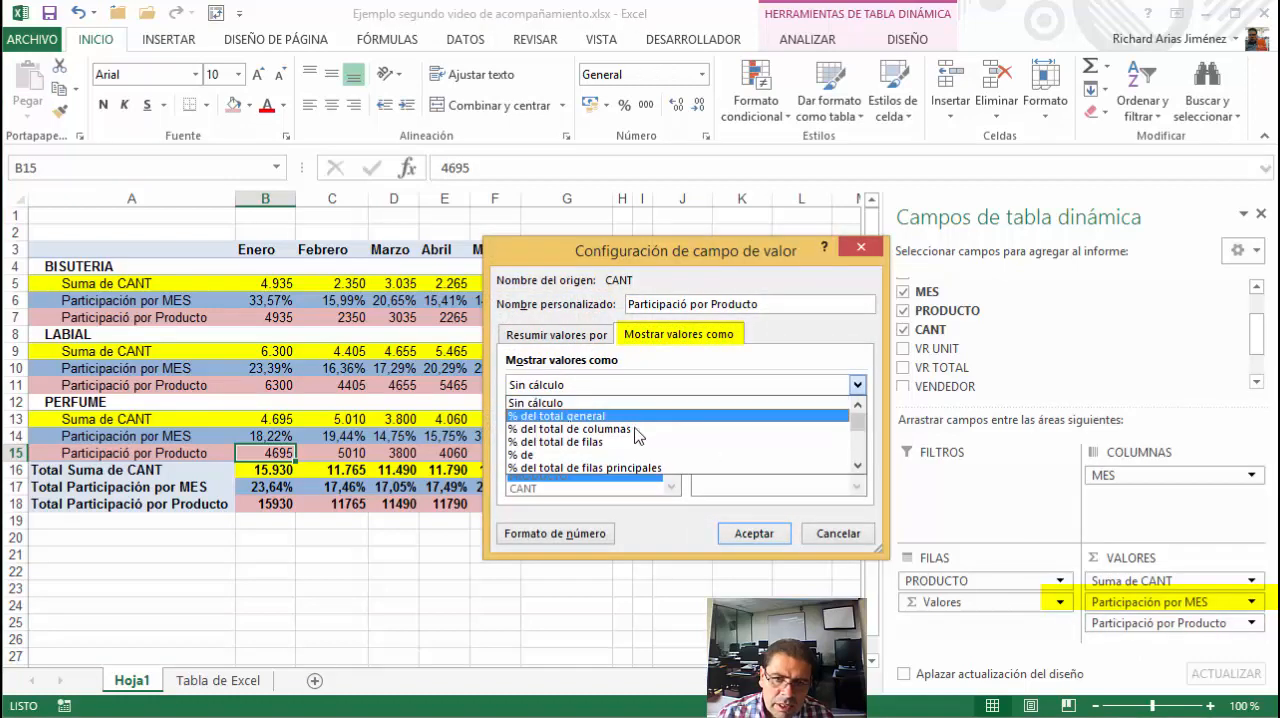
{"action": "left_click", "coordinate": [597, 432]}
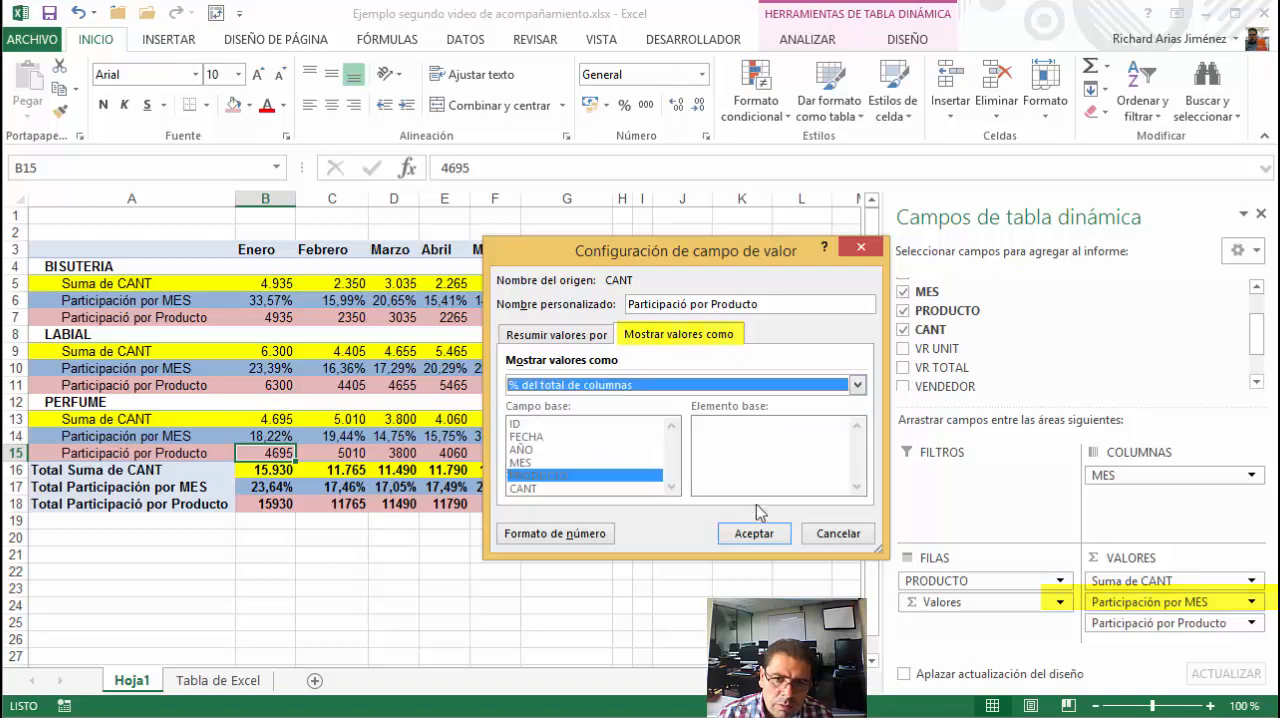
{"action": "left_click", "coordinate": [766, 533]}
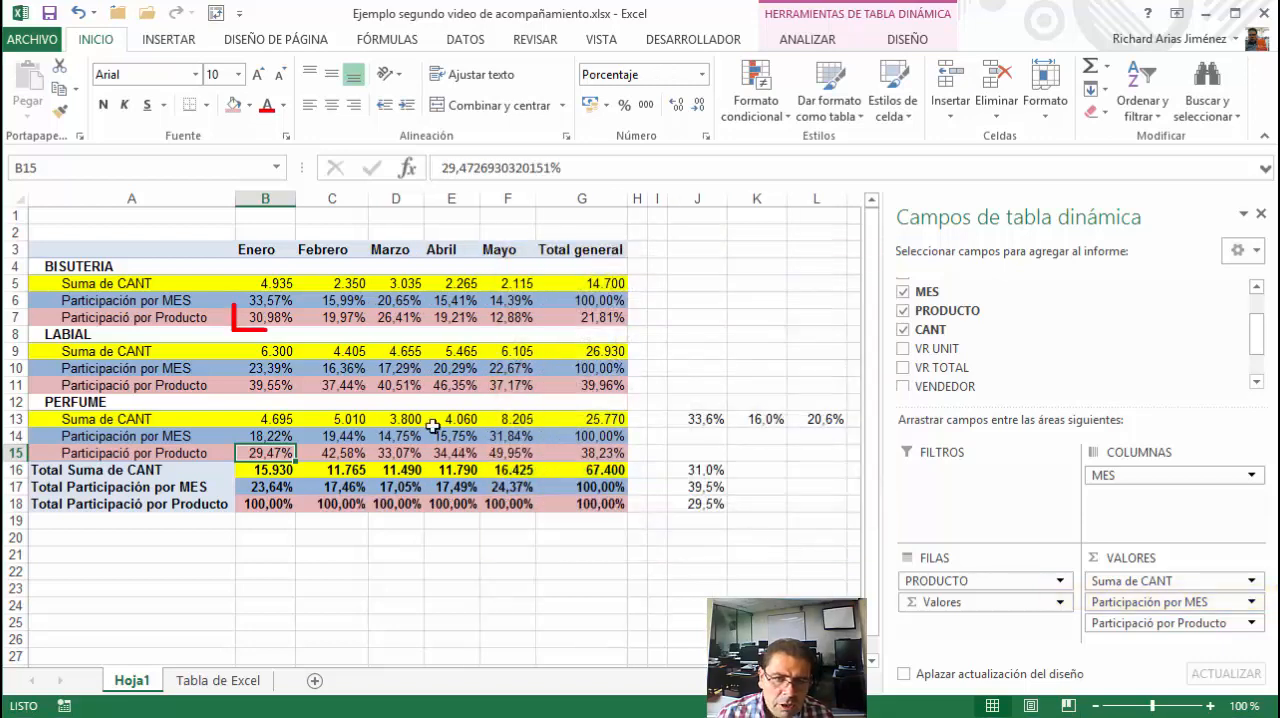
Show the manual product shares in J16:J18 with two decimals
{"action": "key", "text": "Up"}
{"action": "key", "text": "Up"}
{"action": "key", "text": "Up"}
{"action": "key", "text": "Up"}
{"action": "key", "text": "Up"}
{"action": "key", "text": "Up"}
{"action": "key", "text": "Up"}
{"action": "key", "text": "Up"}
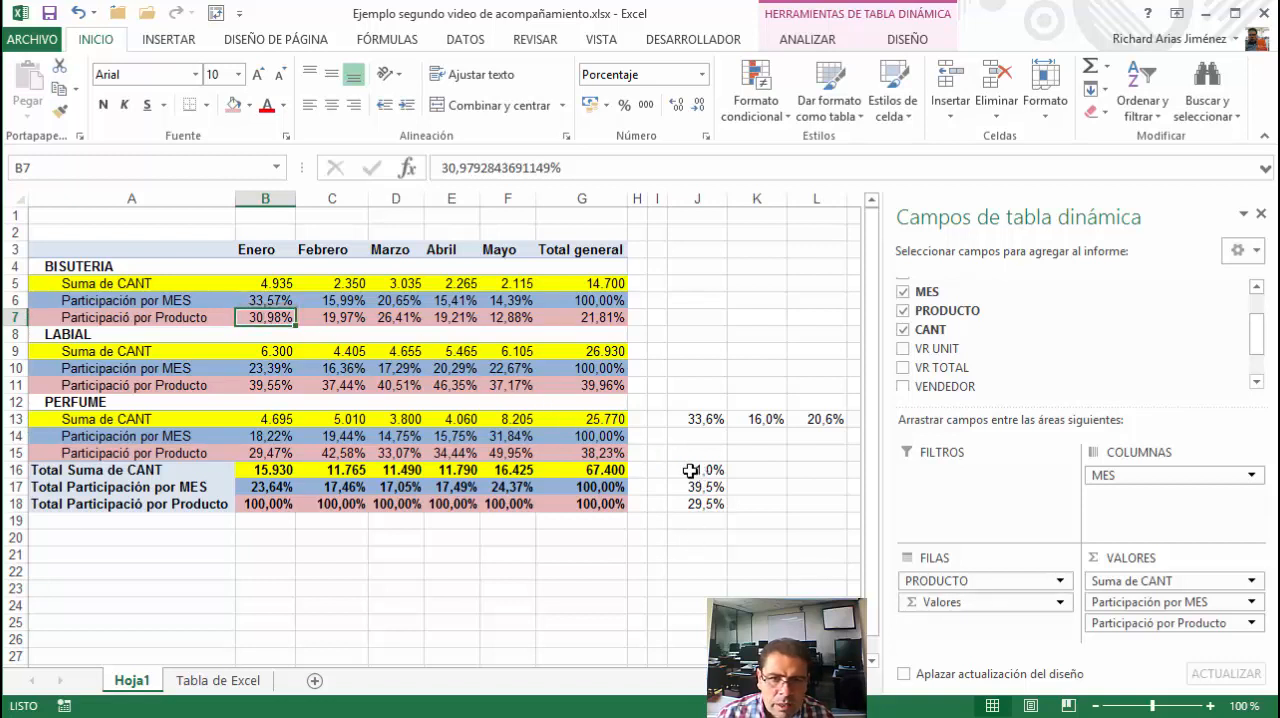
{"action": "left_click_drag", "start_coordinate": [690, 471], "coordinate": [697, 504]}
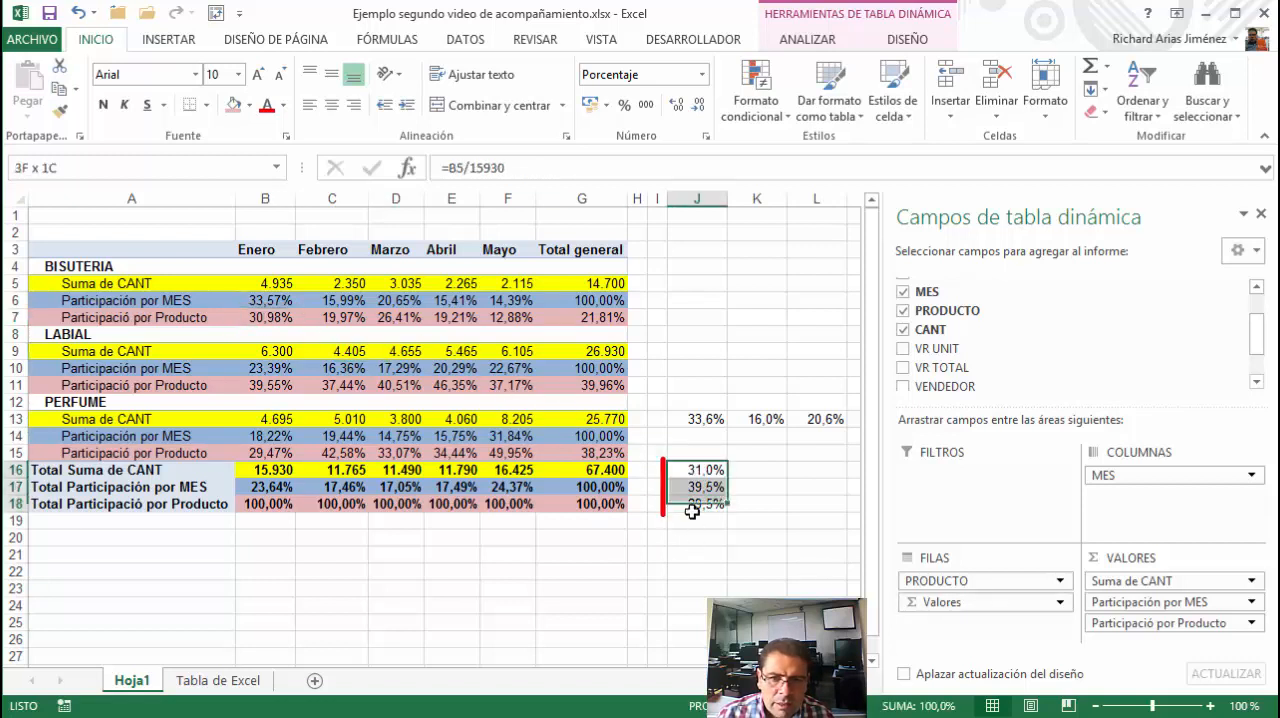
{"action": "left_click", "coordinate": [676, 105]}
{"action": "left_click", "coordinate": [686, 468]}
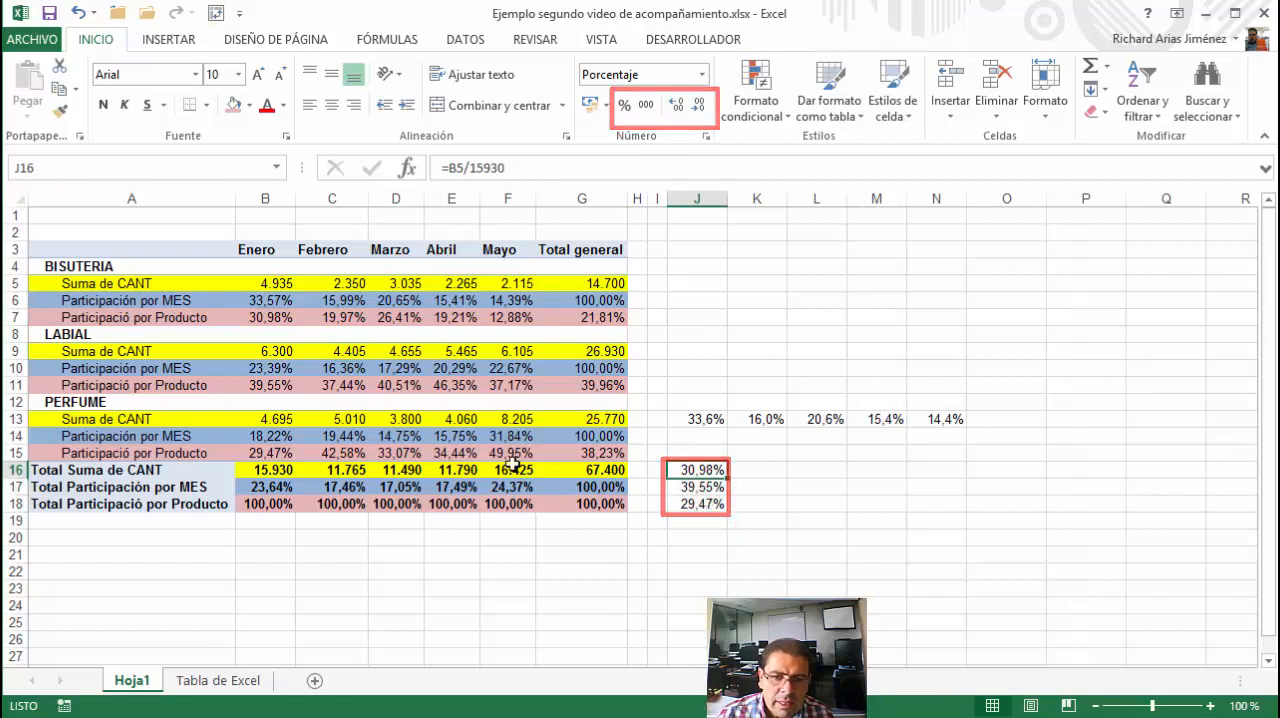
Compare the manual shares in J16:J18 with Enero's participation by product for BISUTERIA, LABIAL and PERFUME in the PivotTable
{"action": "left_click", "coordinate": [280, 317]}
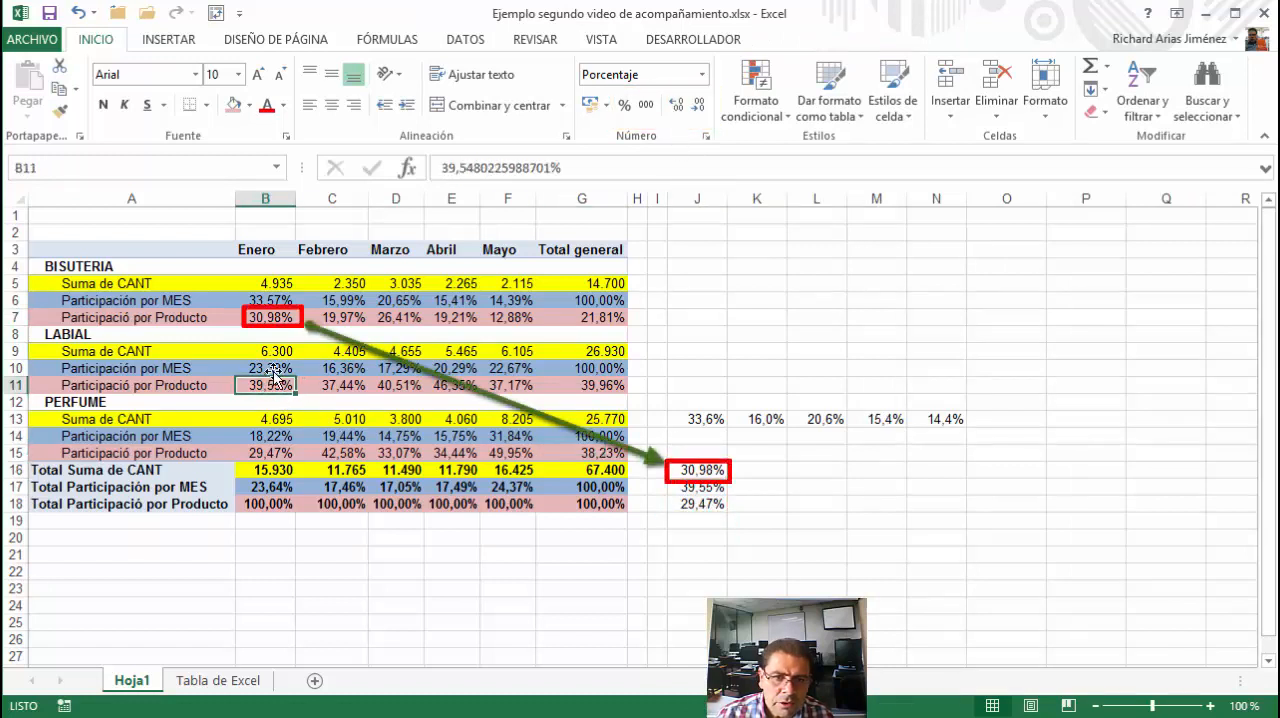
{"action": "left_click_drag", "start_coordinate": [686, 471], "coordinate": [686, 488]}
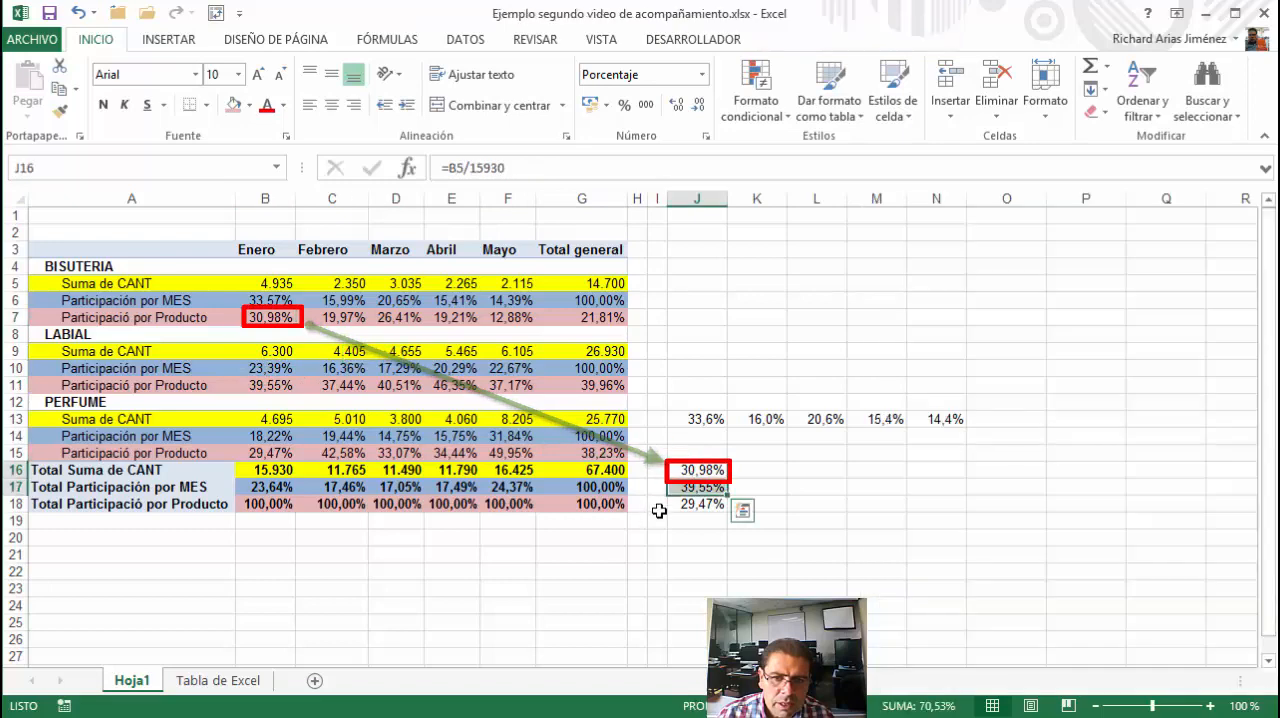
{"action": "left_click", "coordinate": [690, 487]}
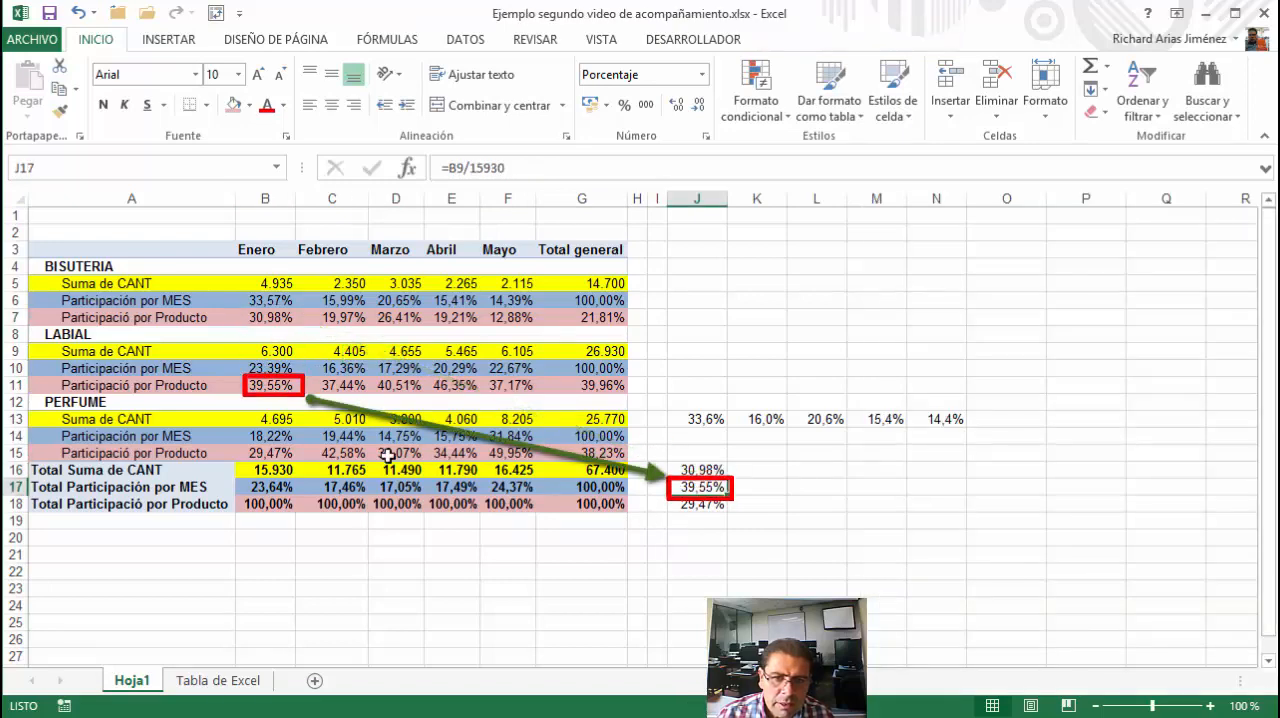
{"action": "left_click", "coordinate": [282, 389]}
{"action": "left_click", "coordinate": [697, 503]}
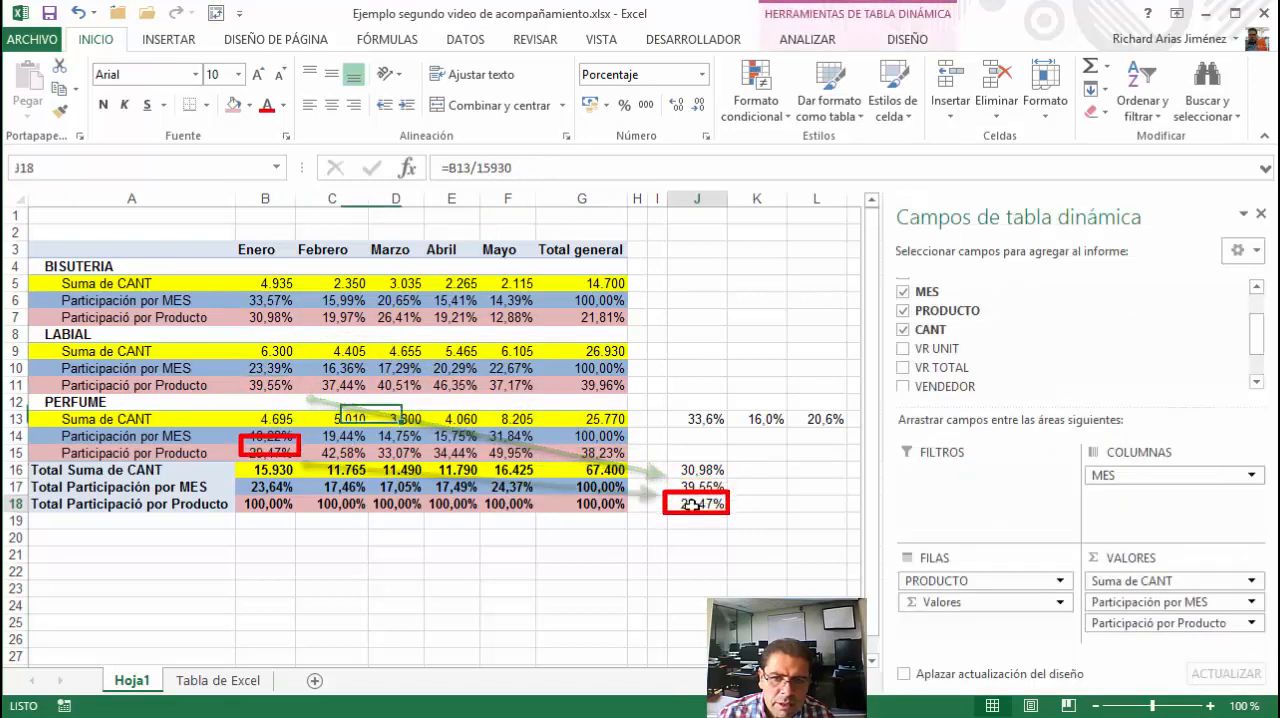
{"action": "left_click", "coordinate": [282, 454]}
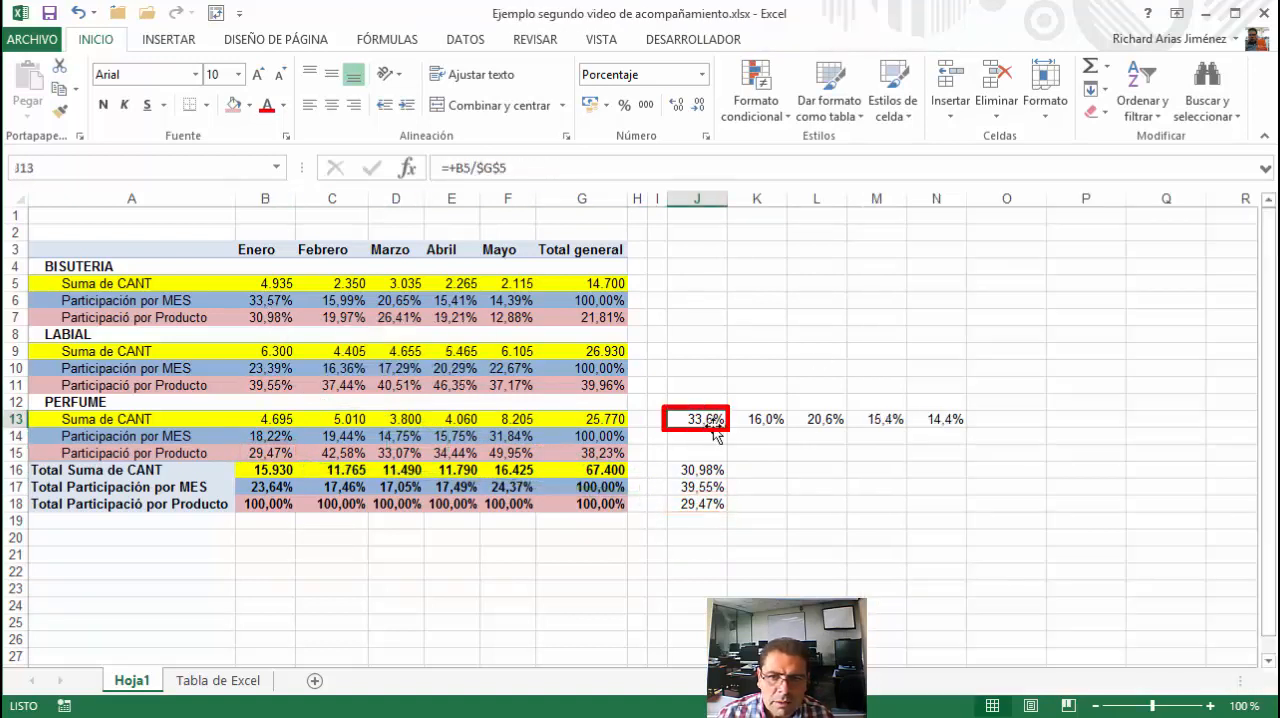
Show J13:N13 with two decimals and compare each share with BISUTERIA's participation by month, from Enero to Mayo
{"action": "left_click_drag", "start_coordinate": [716, 419], "coordinate": [966, 421]}
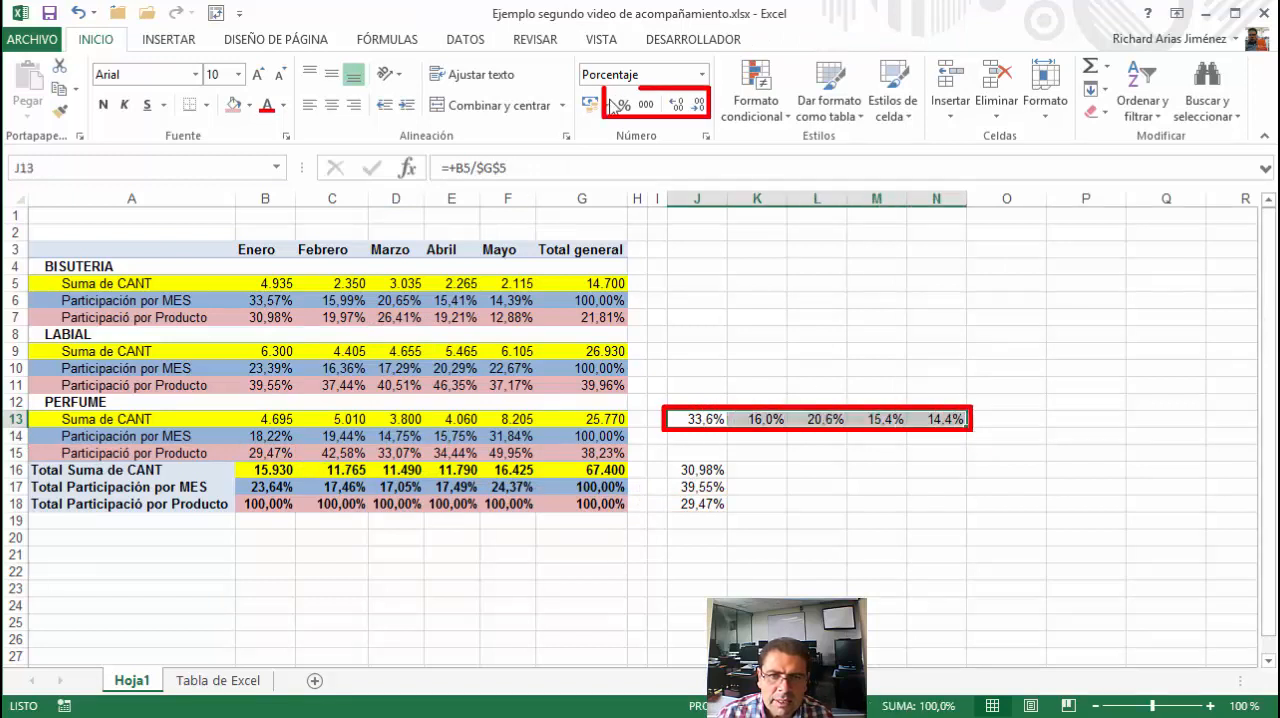
{"action": "left_click", "coordinate": [677, 104]}
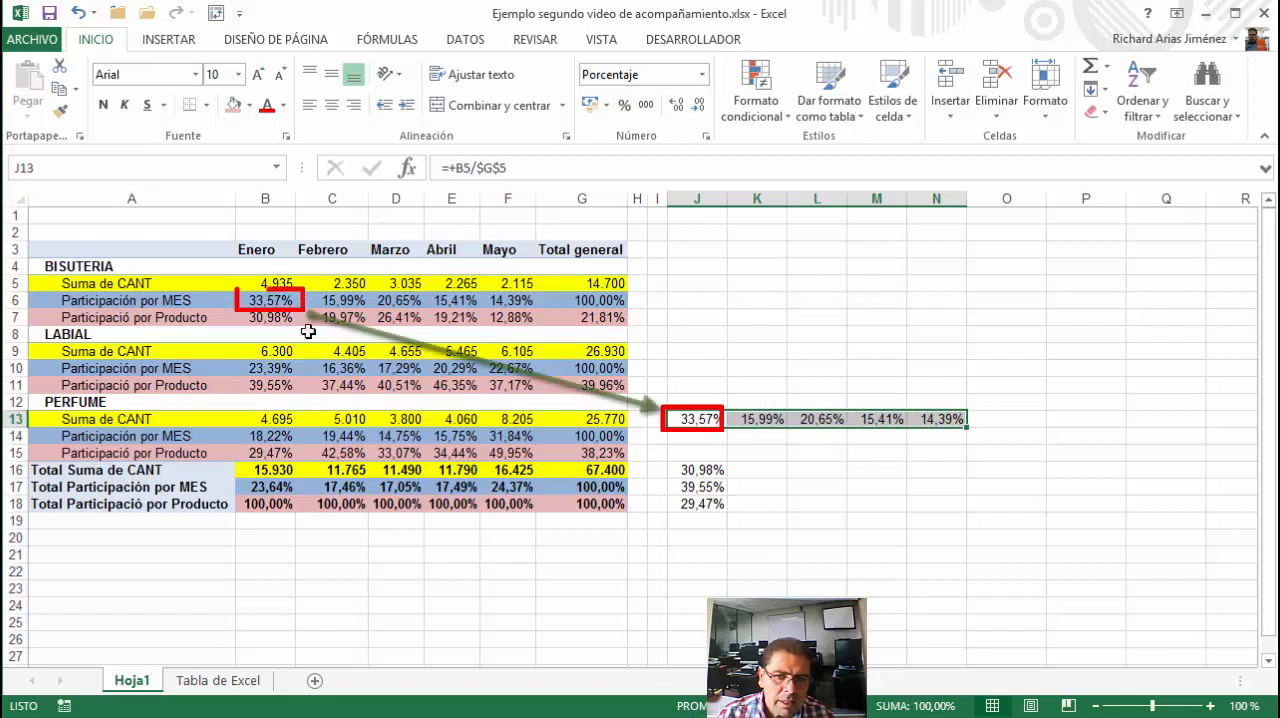
{"action": "left_click", "coordinate": [765, 421]}
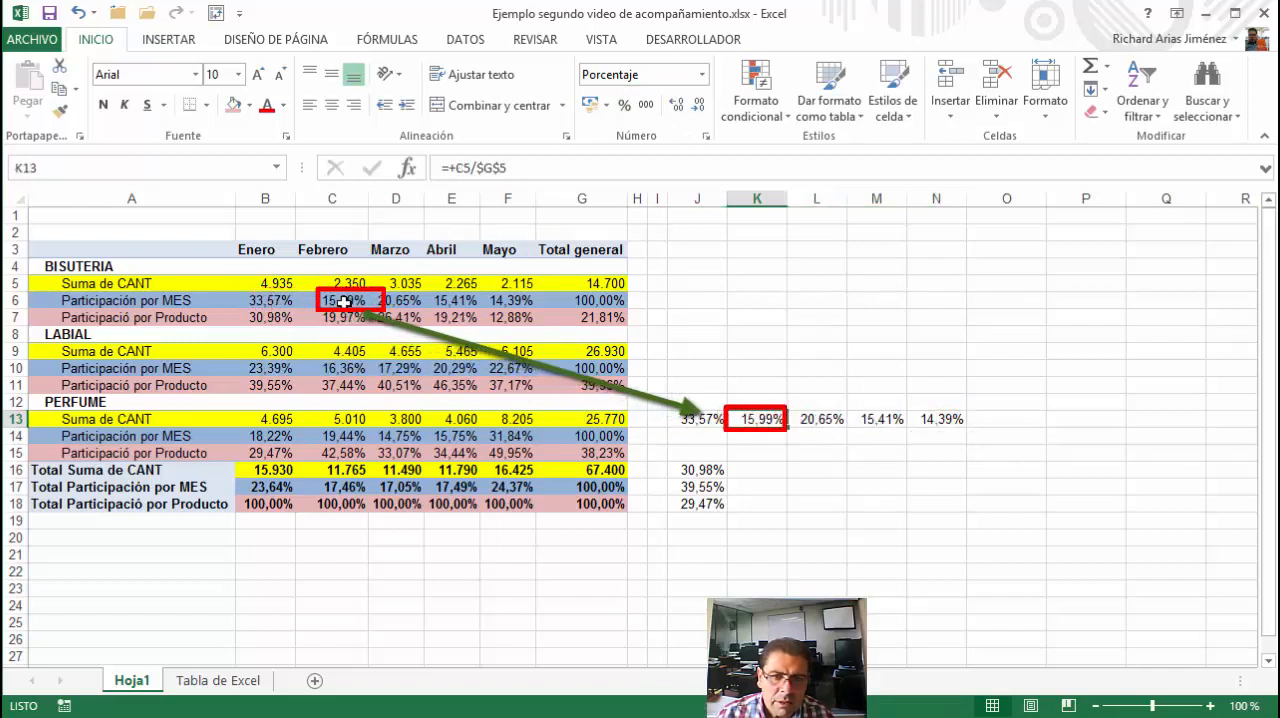
{"action": "key", "text": "Right"}
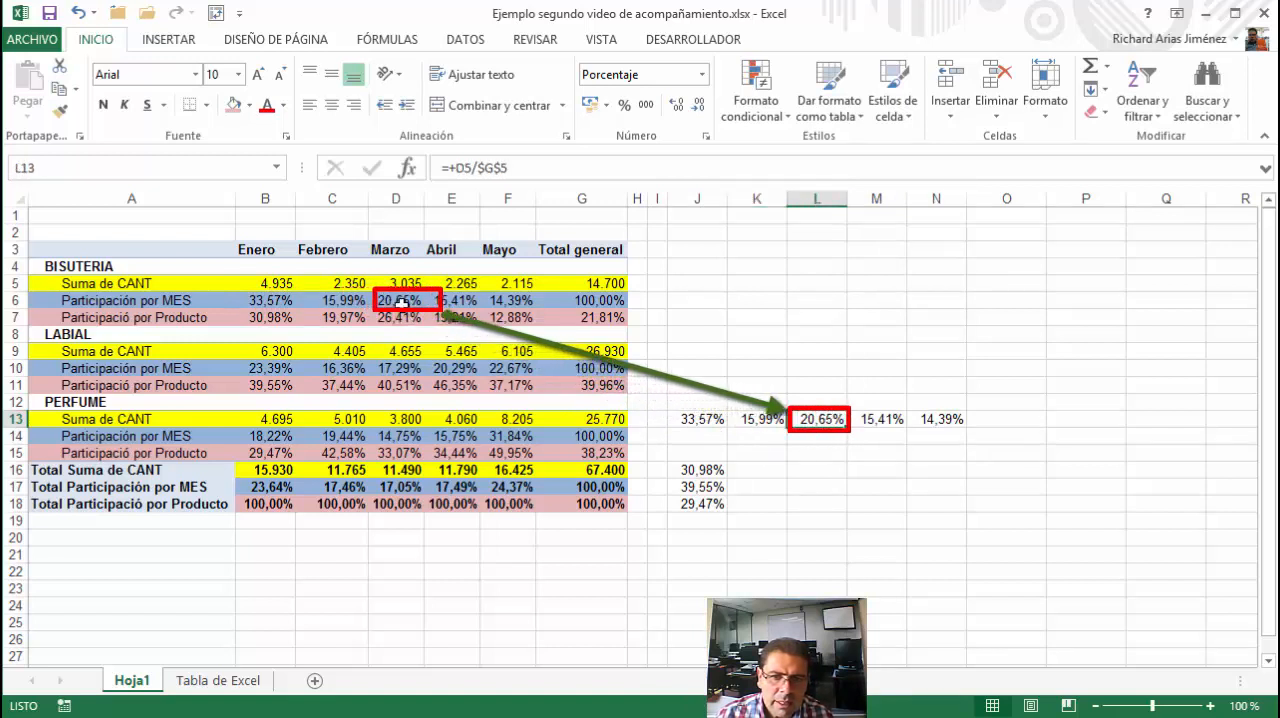
{"action": "left_click", "coordinate": [876, 424]}
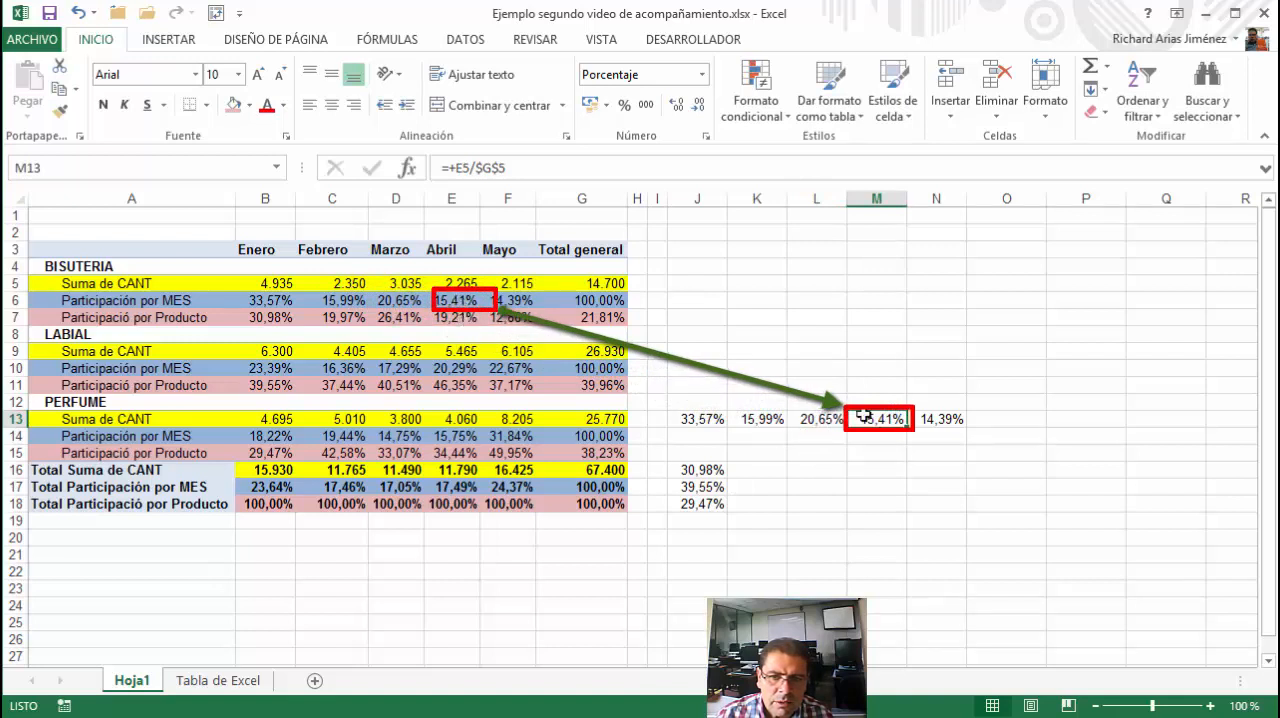
{"action": "left_click", "coordinate": [940, 422]}
{"action": "mouse_move", "coordinate": [510, 316]}
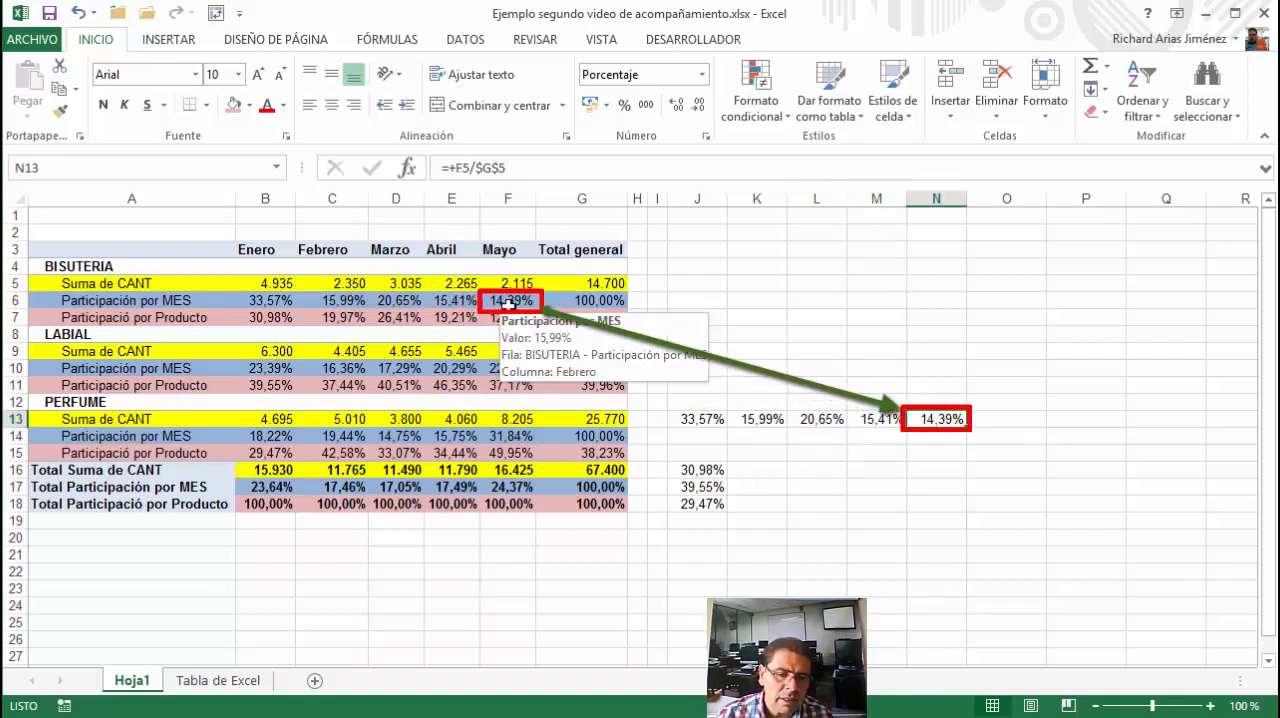
Delete the manual check formulas beside the PivotTable by clearing J13:N21
{"action": "mouse_move", "coordinate": [697, 419]}
{"action": "left_mouse_down"}
{"action": "mouse_move", "coordinate": [820, 510]}
{"action": "mouse_move", "coordinate": [946, 555]}
{"action": "left_mouse_up"}
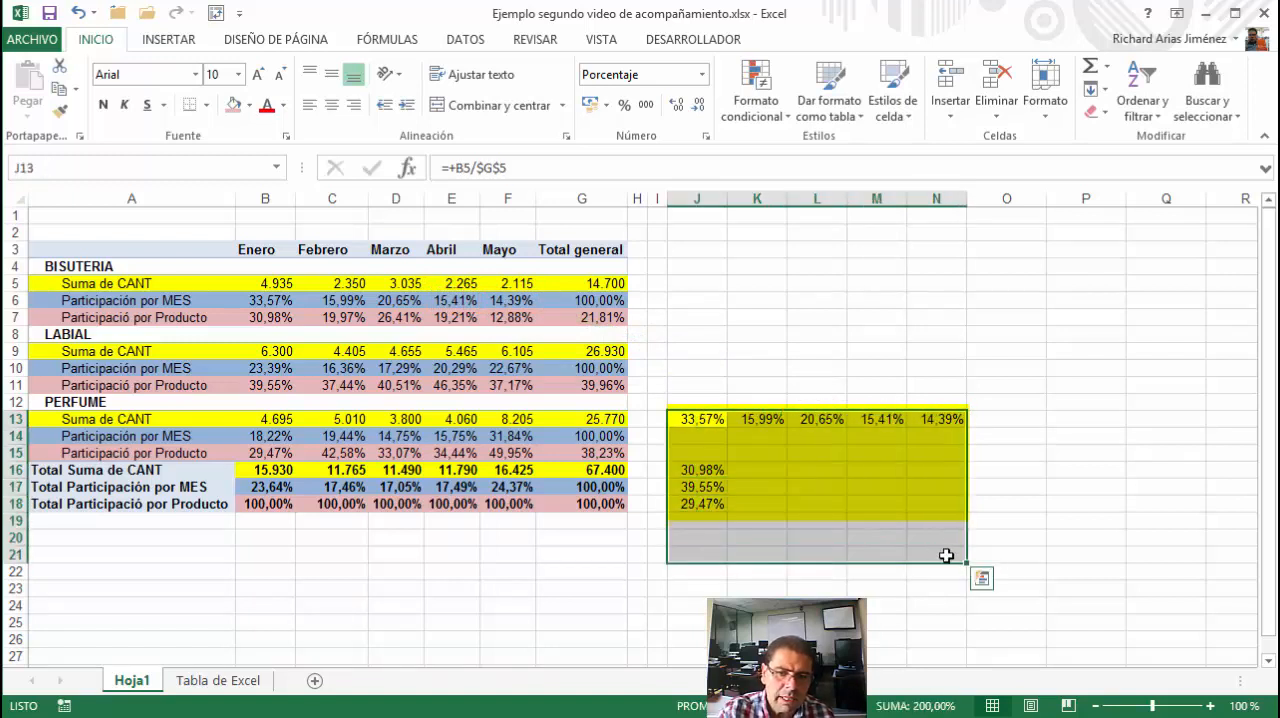
{"action": "key", "text": "Delete"}
{"action": "left_click", "coordinate": [363, 322]}
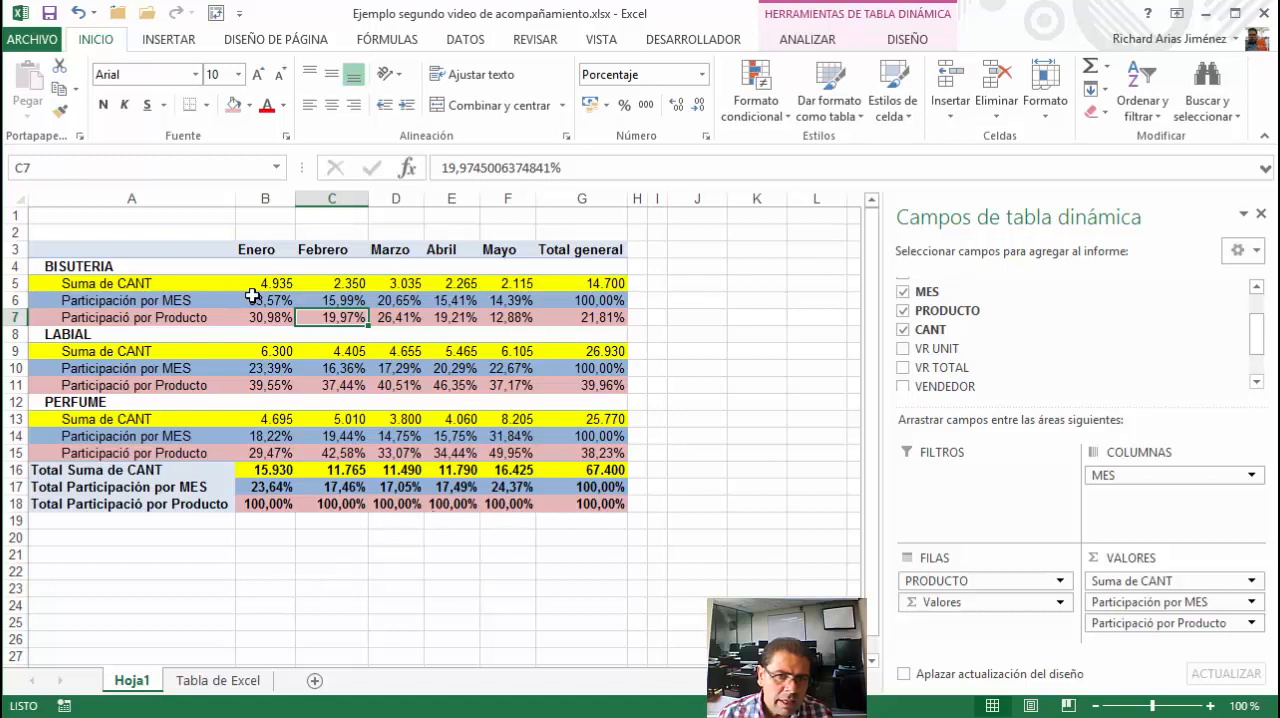
Enter +B5 in B23 to bring in BISUTERIA's Enero quantity below the PivotTable
{"action": "left_click", "coordinate": [265, 591]}
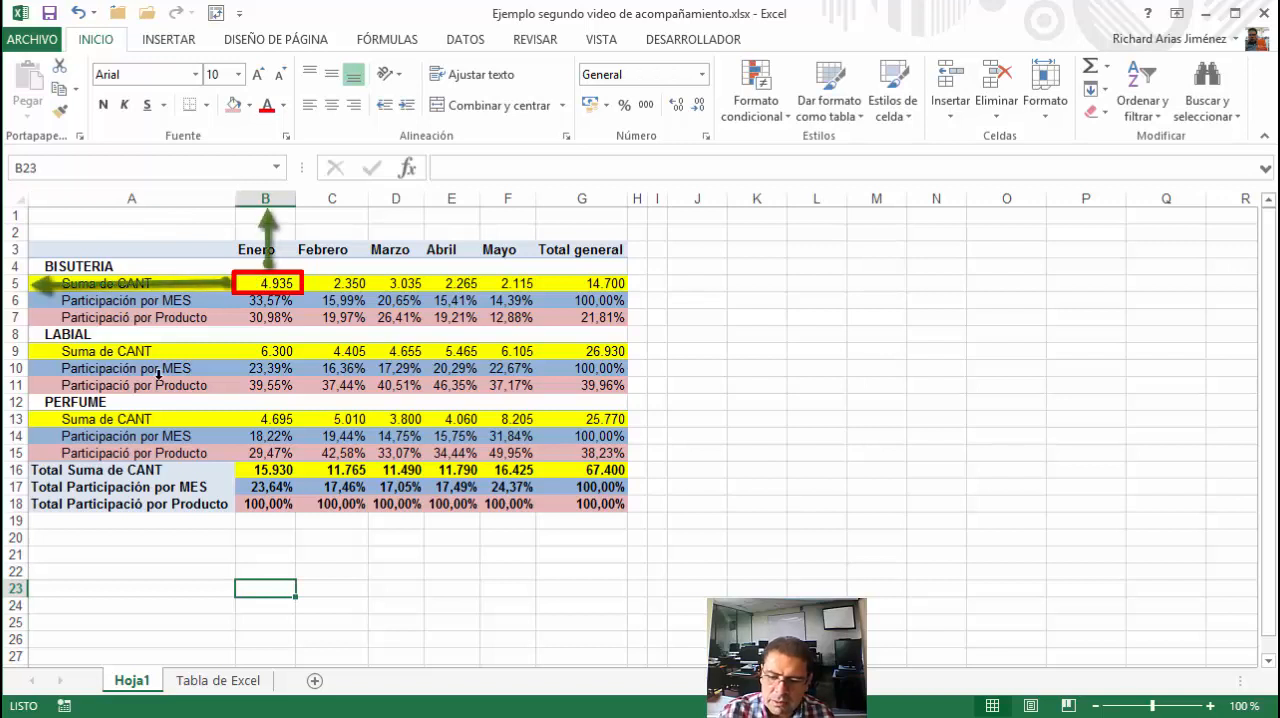
{"action": "type", "text": "+85"}
{"action": "key", "text": "BackSpace"}
{"action": "key", "text": "BackSpace"}
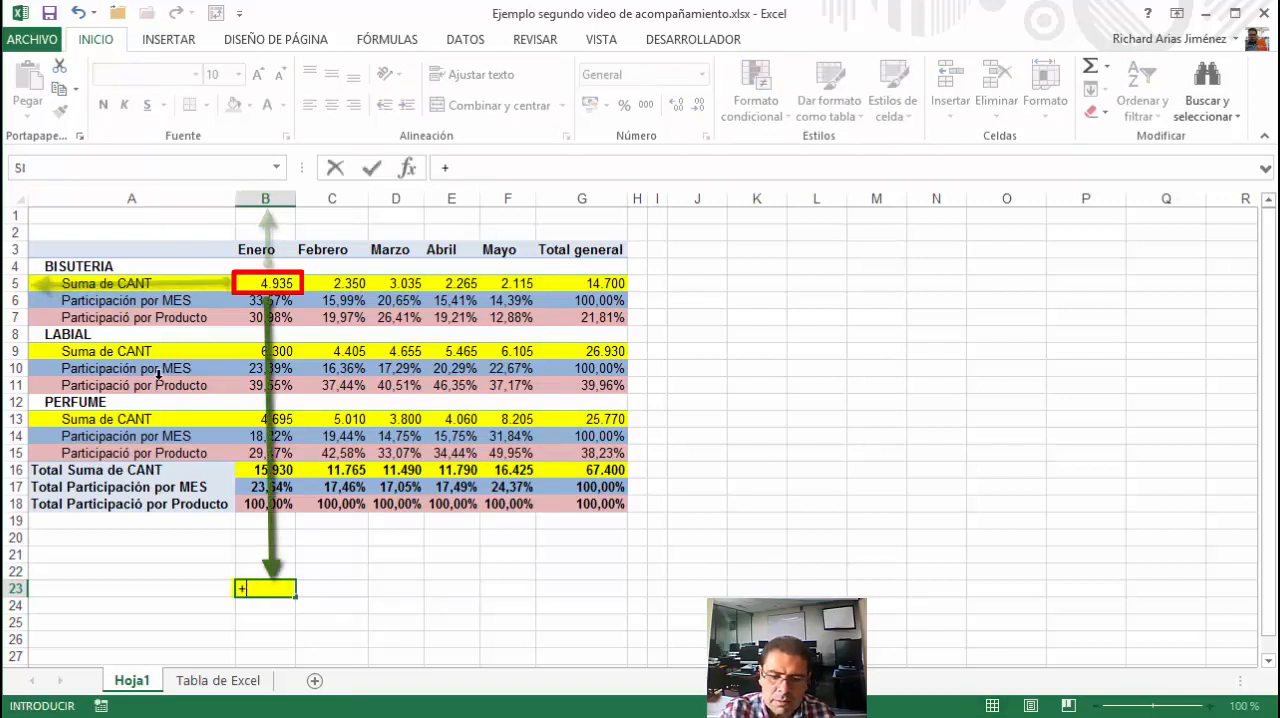
{"action": "type", "text": "b5"}
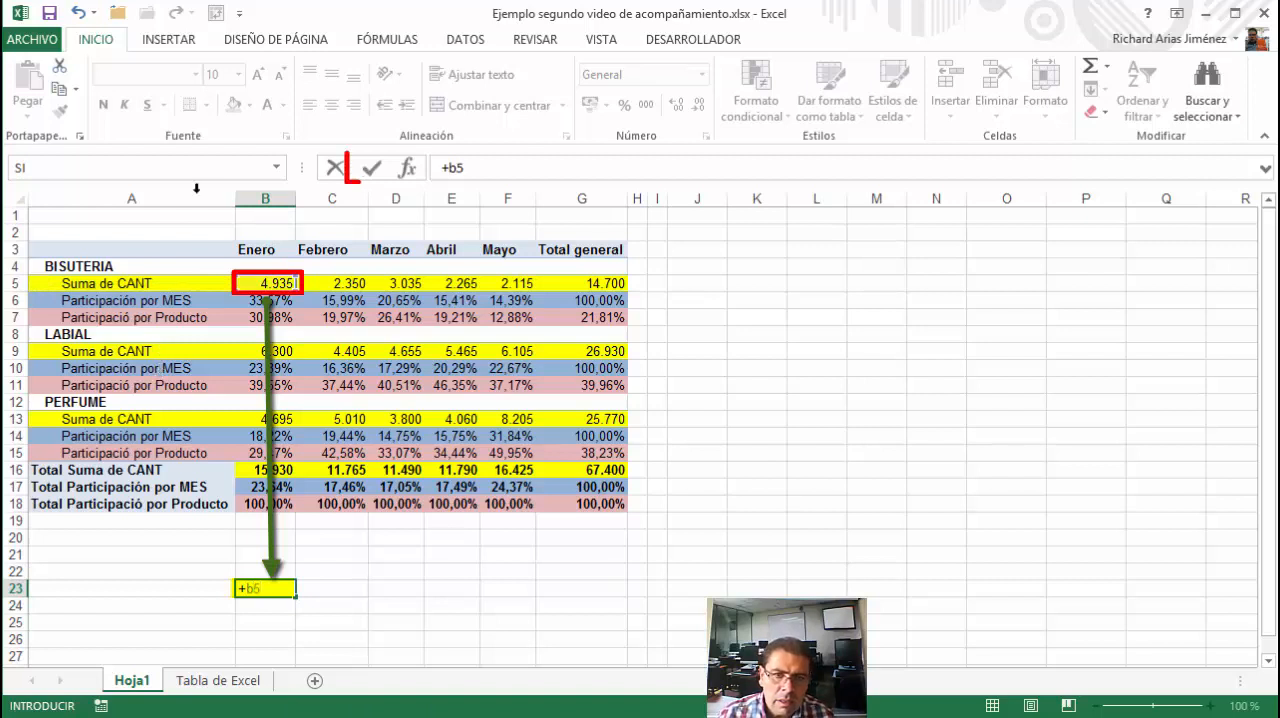
{"action": "left_click", "coordinate": [372, 168]}
Enter =B23+C5 in C23 to add BISUTERIA's Febrero quantity to the Enero amount
{"action": "left_click", "coordinate": [331, 588]}
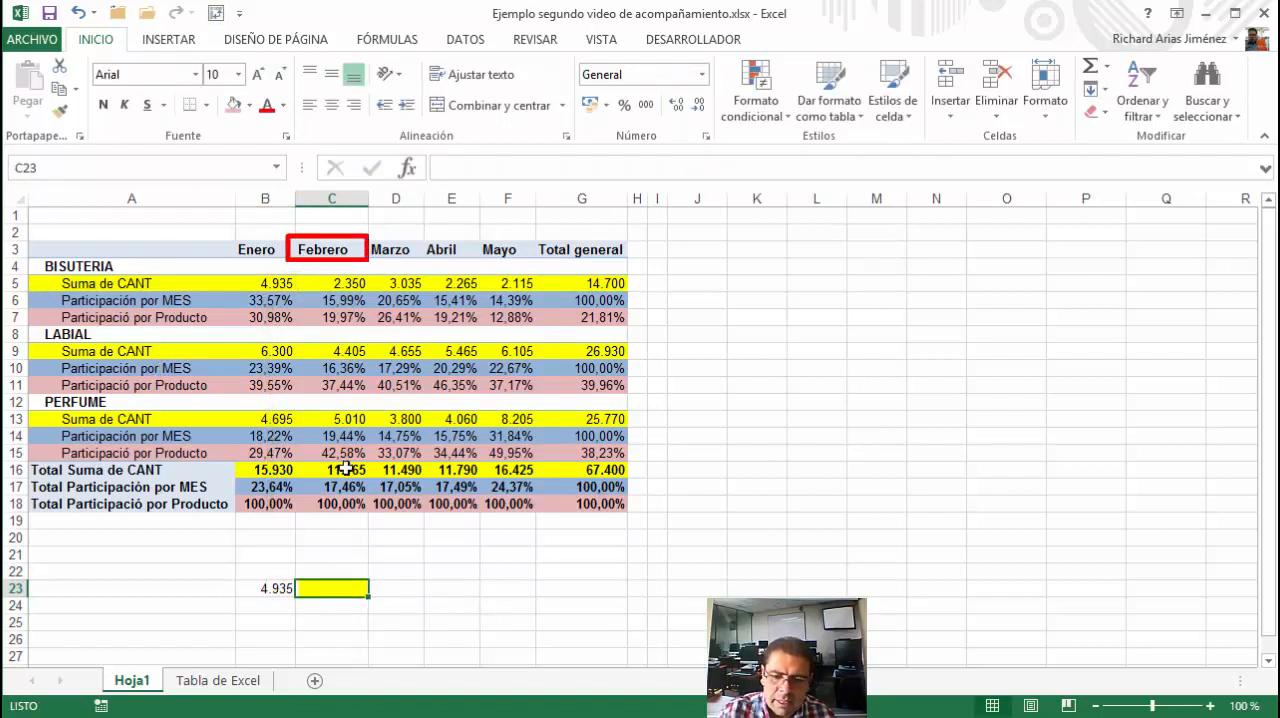
{"action": "type", "text": "="}
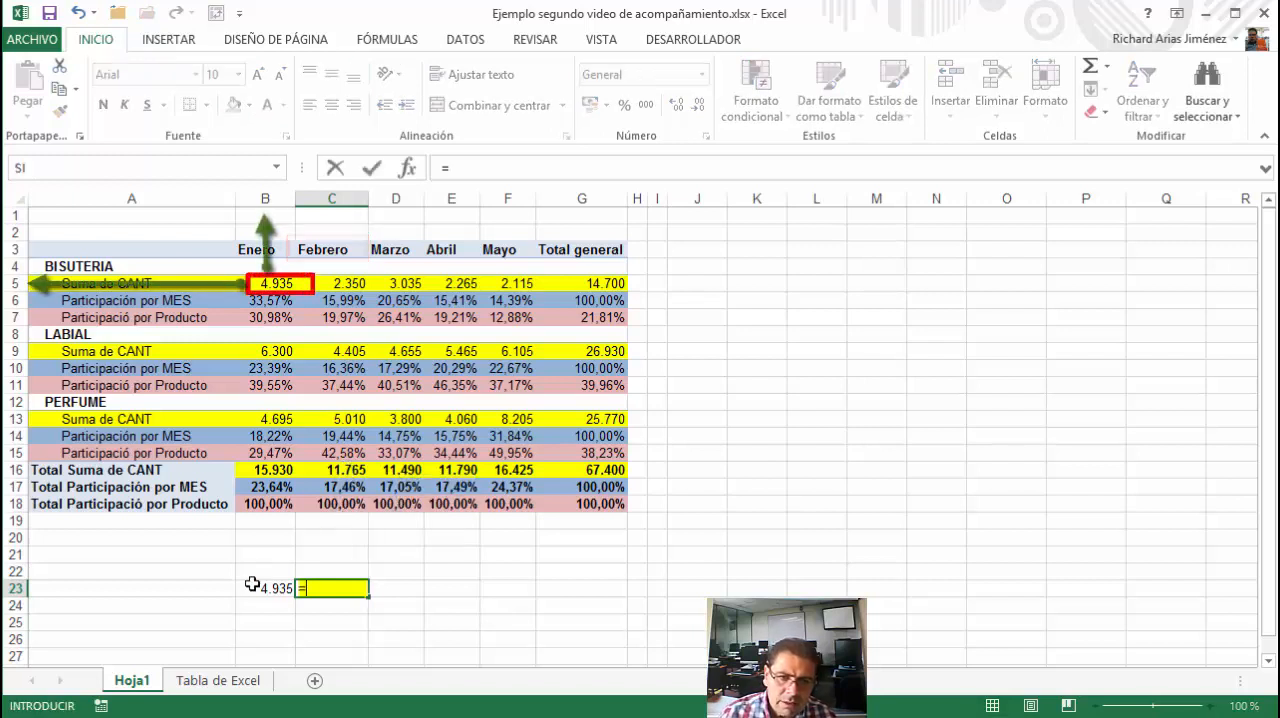
{"action": "left_click", "coordinate": [254, 587]}
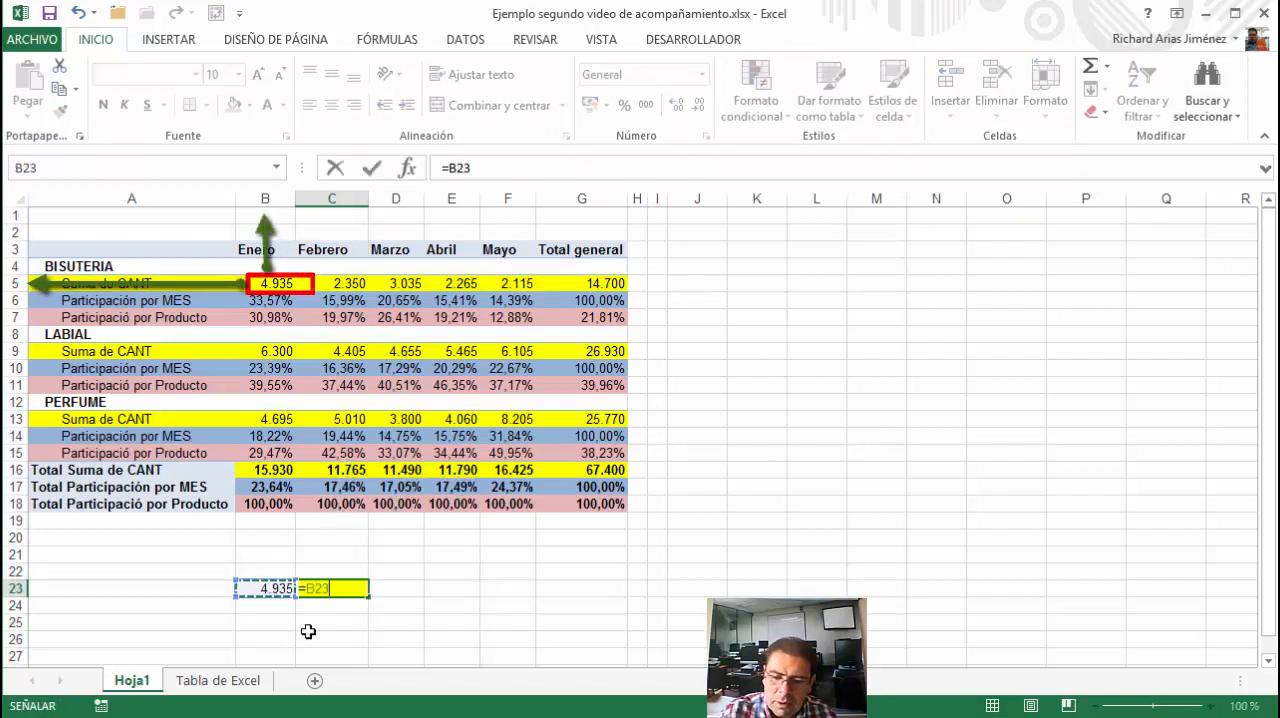
{"action": "type", "text": "+"}
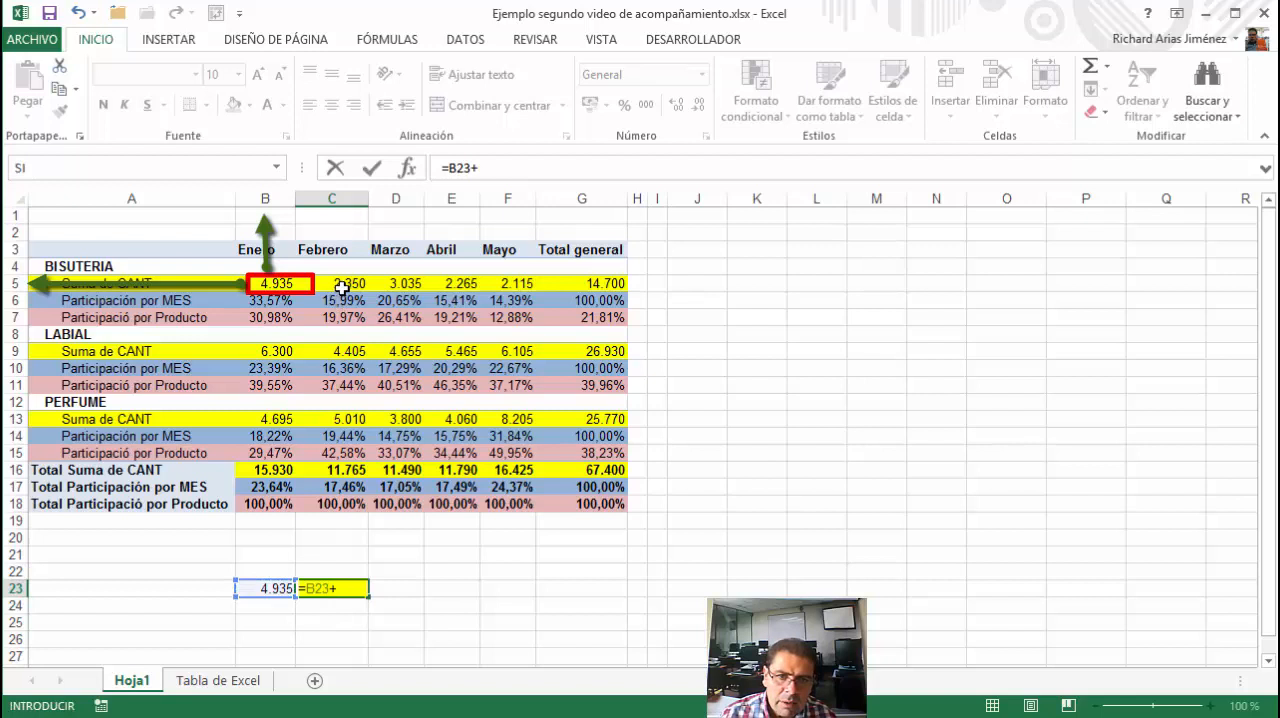
{"action": "type", "text": "c5"}
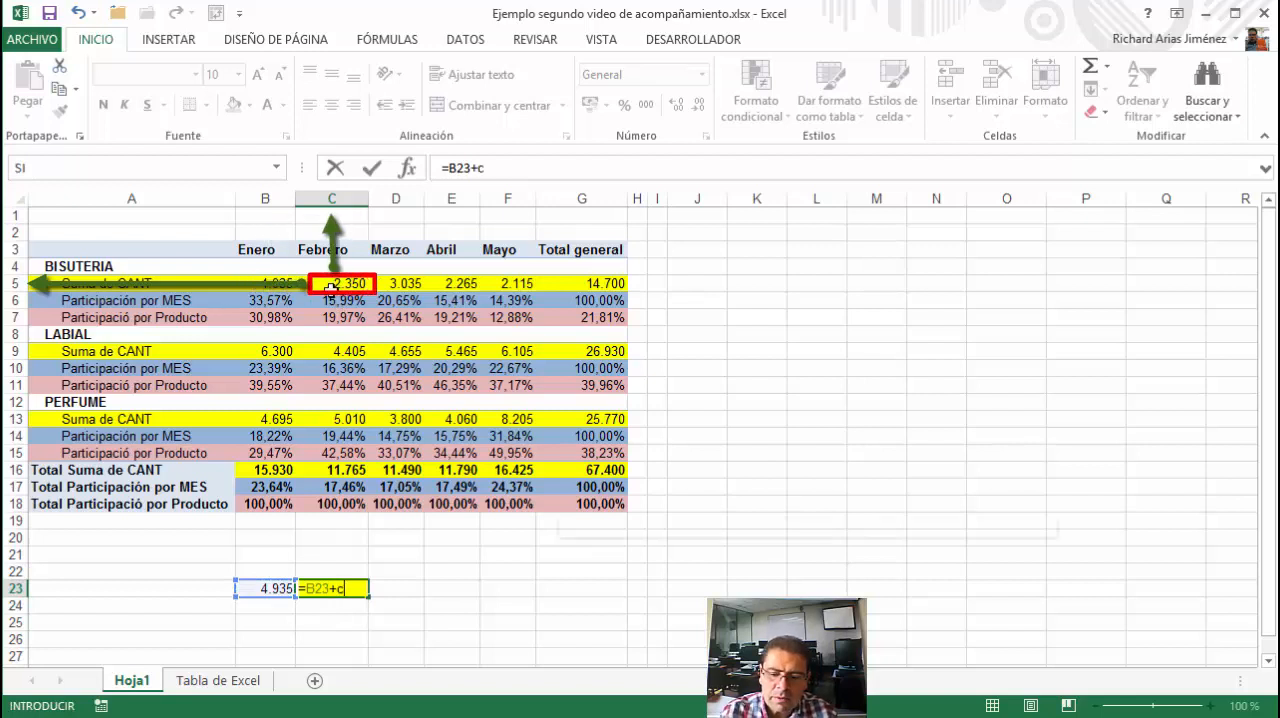
{"action": "left_click", "coordinate": [371, 168]}
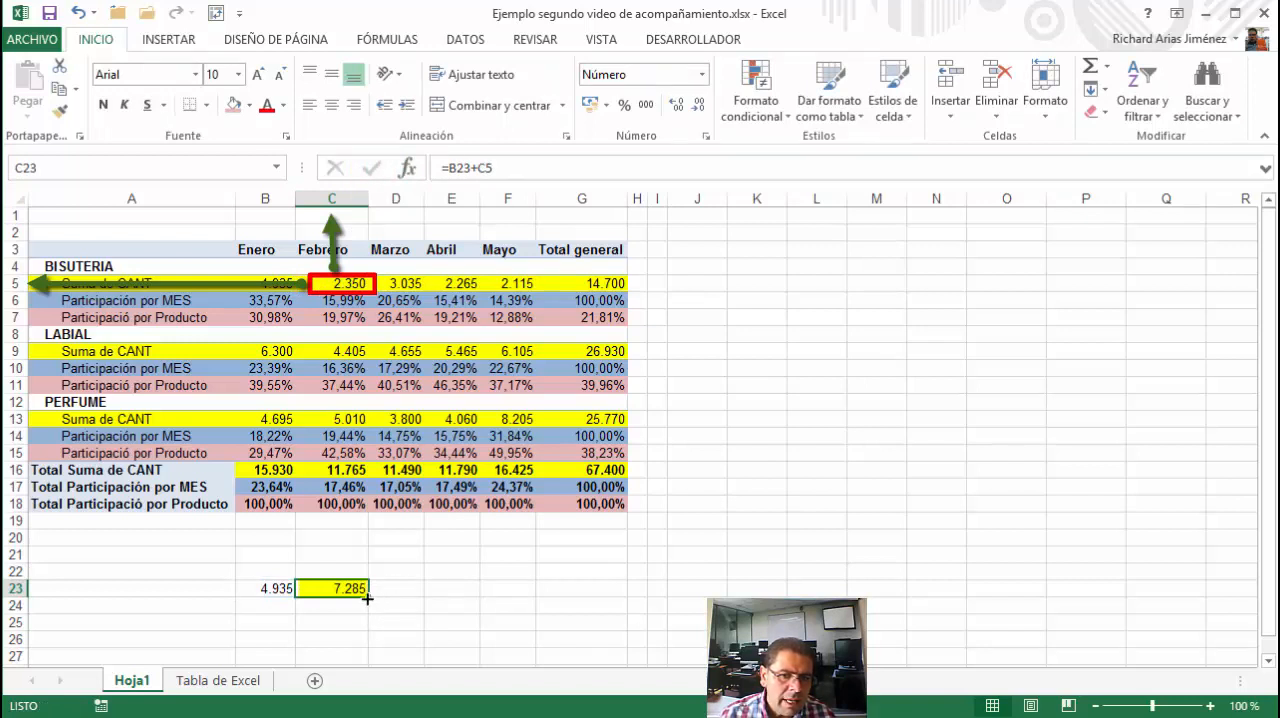
Fill the running-total formula from C23 across to F23 and move B23:F23 beside the PivotTable to J5:N5
{"action": "mouse_move", "coordinate": [371, 597]}
{"action": "left_mouse_down"}
{"action": "mouse_move", "coordinate": [469, 611]}
{"action": "mouse_move", "coordinate": [535, 600]}
{"action": "left_mouse_up"}
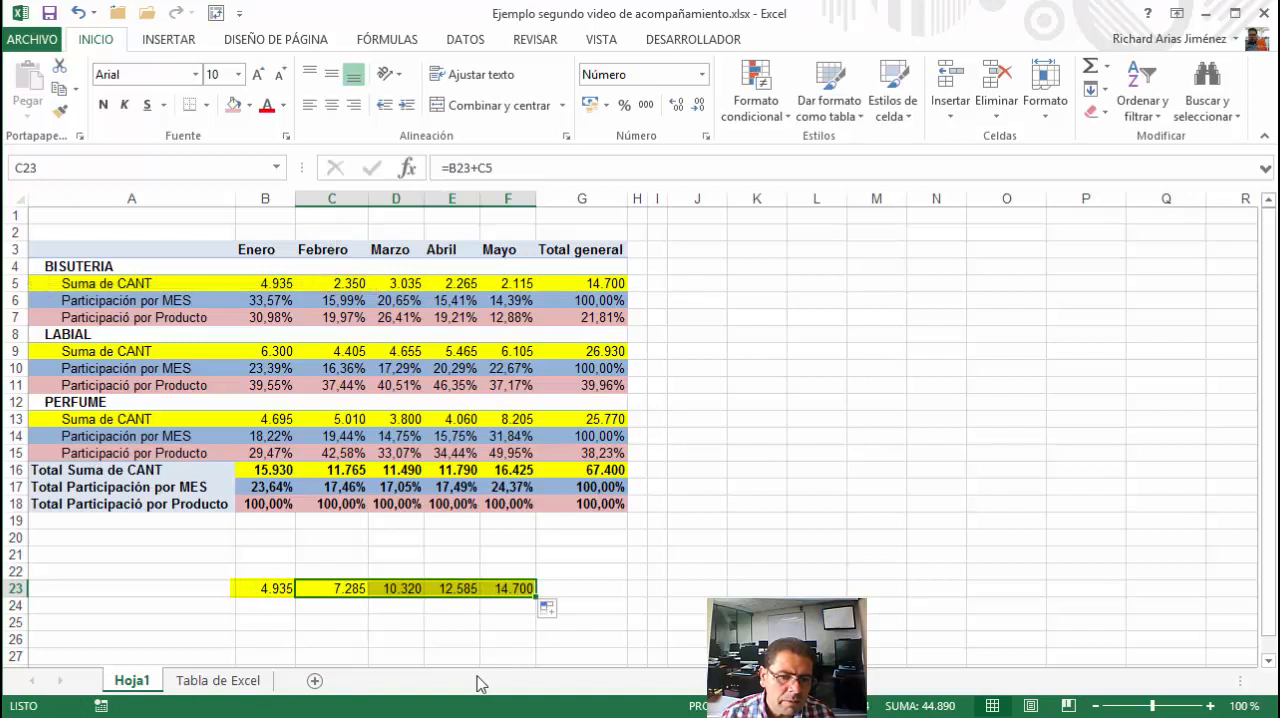
{"action": "left_click_drag", "start_coordinate": [266, 590], "coordinate": [456, 637]}
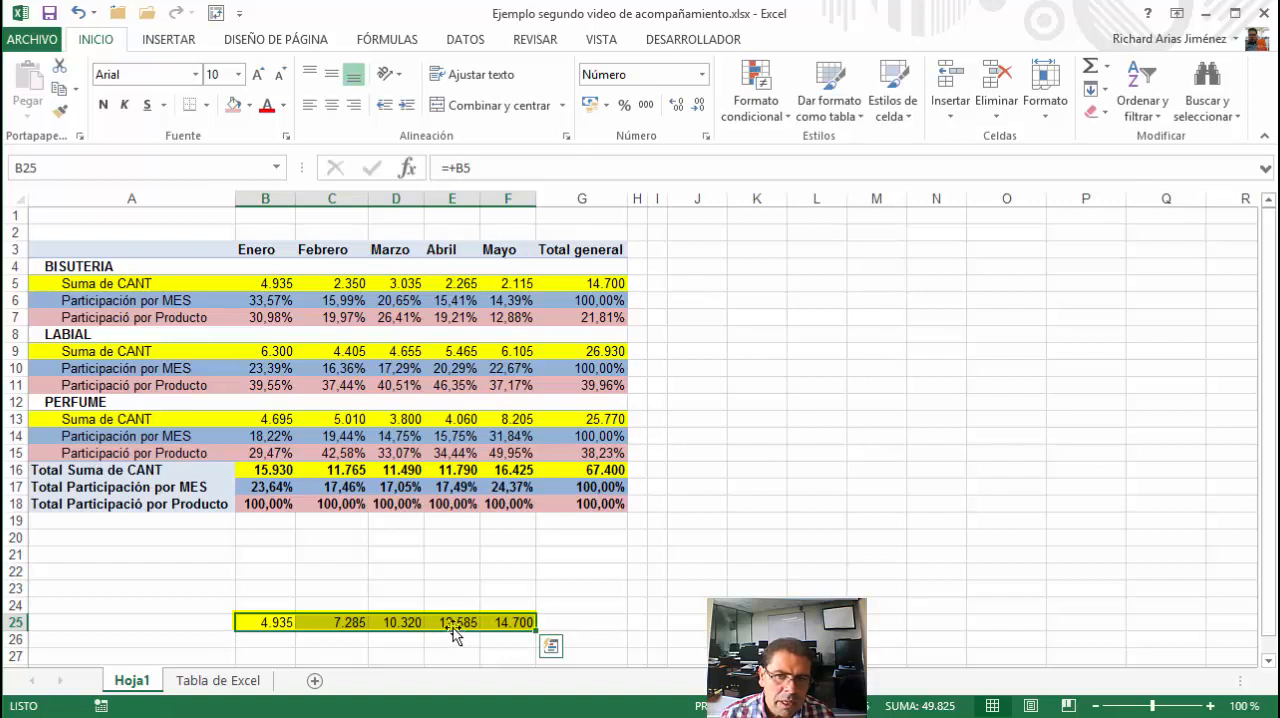
{"action": "left_click_drag", "start_coordinate": [449, 617], "coordinate": [864, 286]}
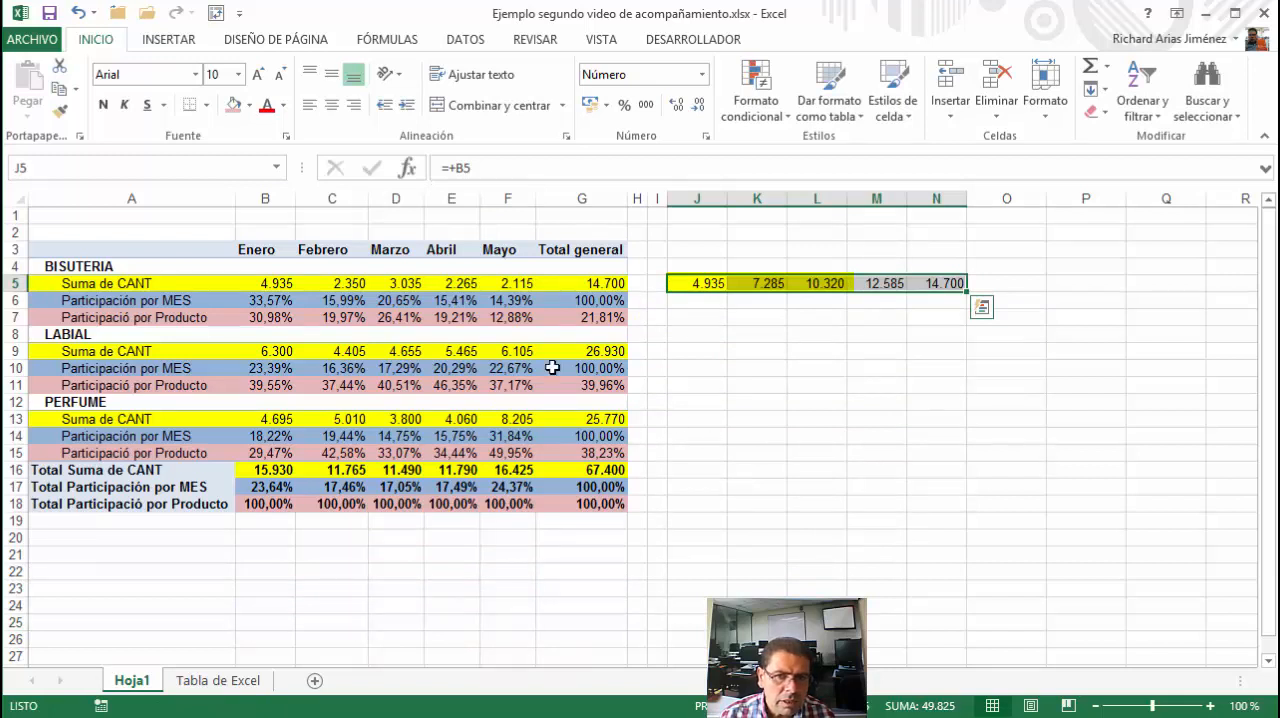
Add CANT to the PivotTable values once more and rename the new Suma de CANT2 field Acumulado
{"action": "left_click", "coordinate": [172, 283]}
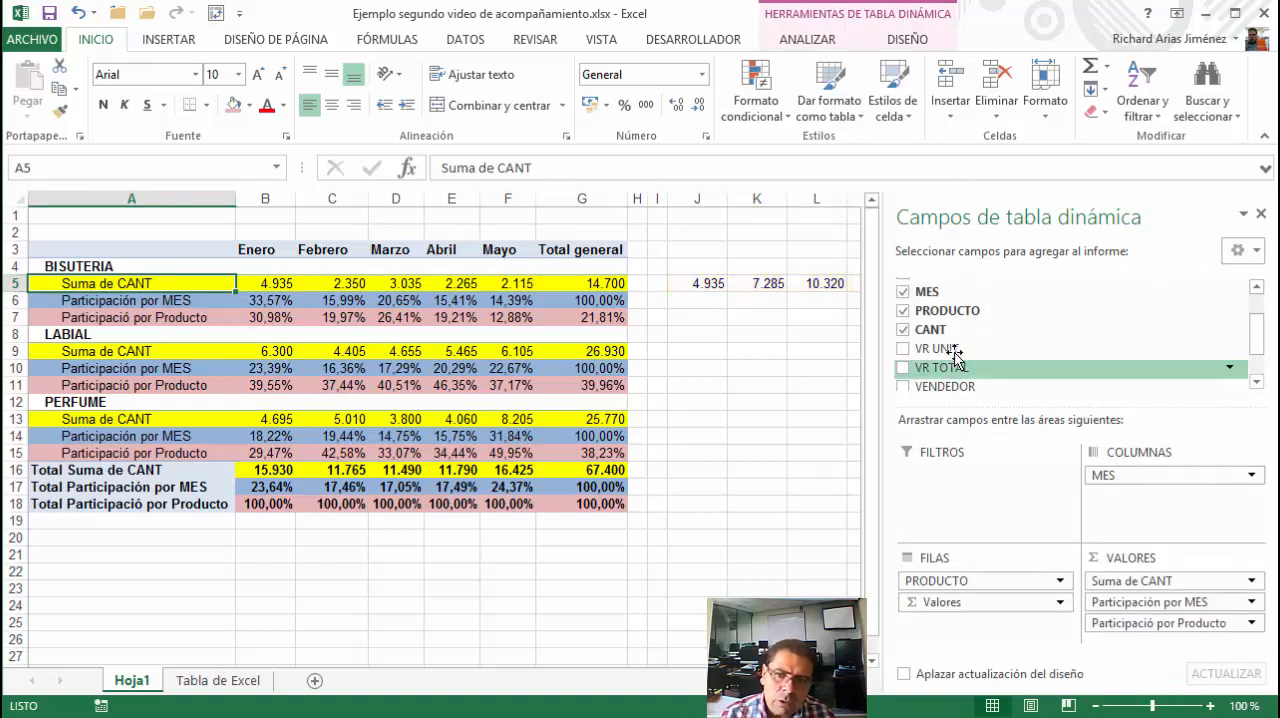
{"action": "left_click_drag", "start_coordinate": [935, 330], "coordinate": [1128, 646]}
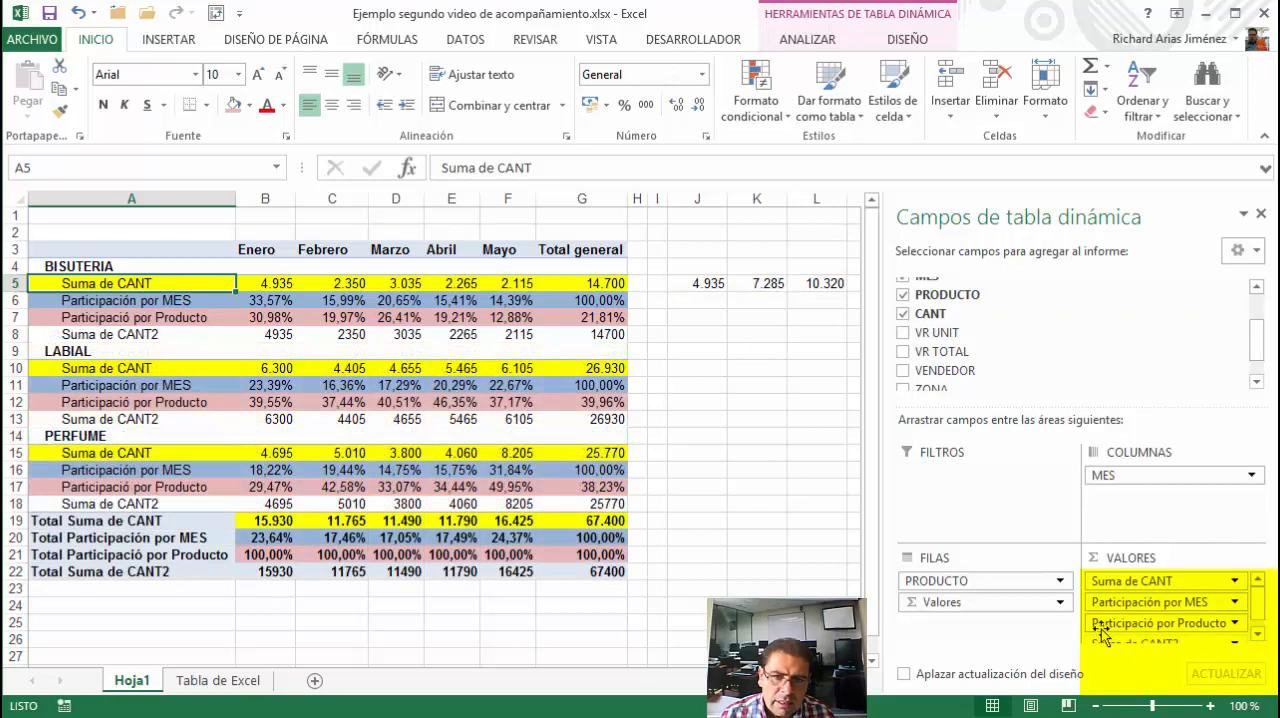
{"action": "left_click", "coordinate": [33, 334]}
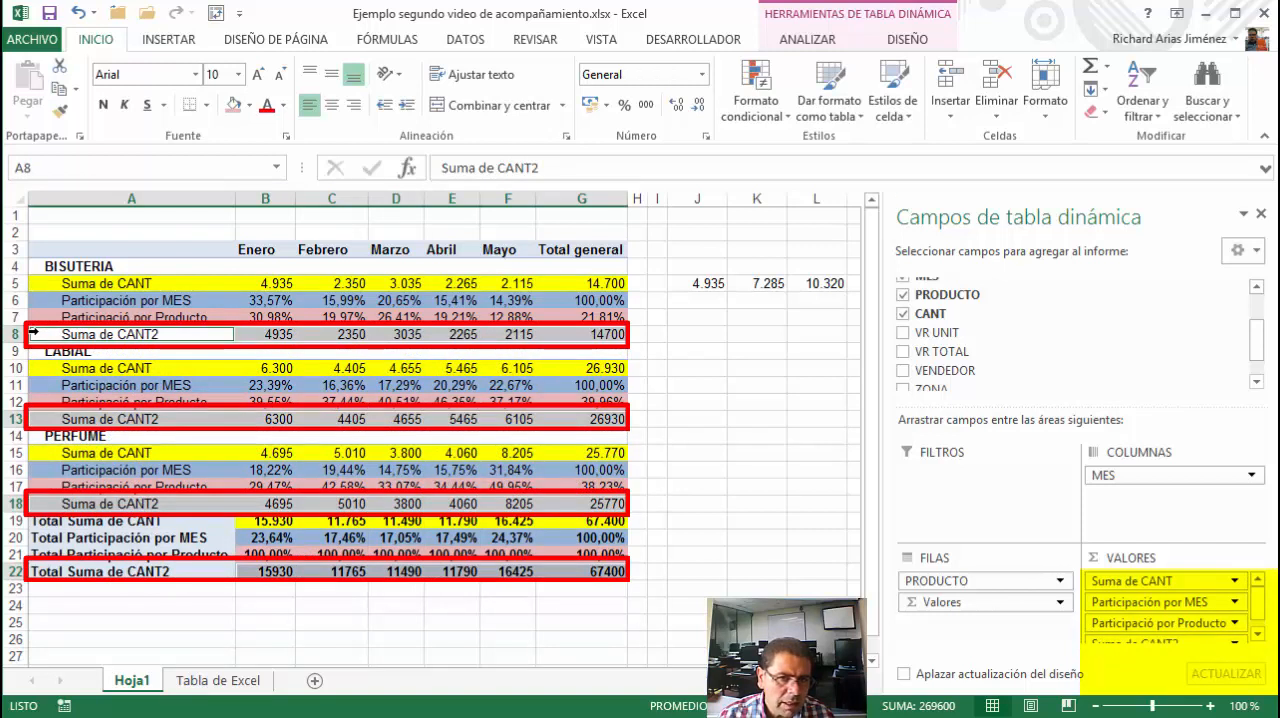
{"action": "left_click", "coordinate": [90, 337]}
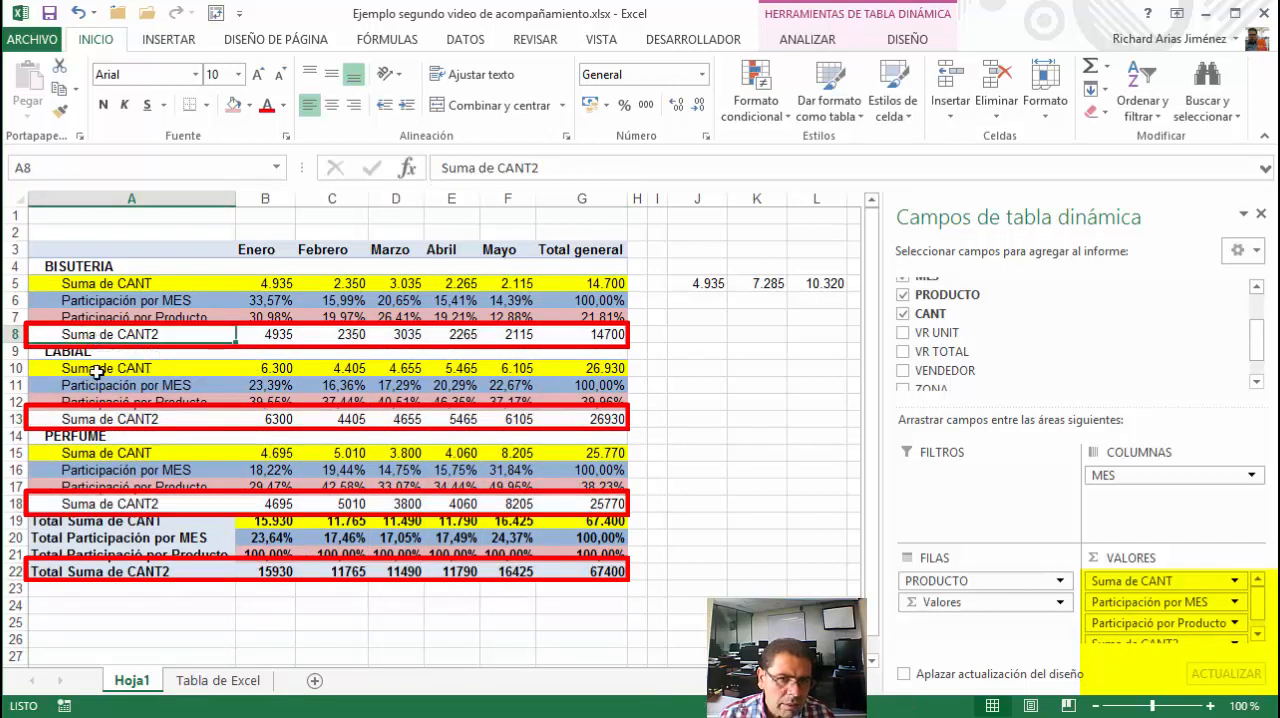
{"action": "type", "text": "Acum"}
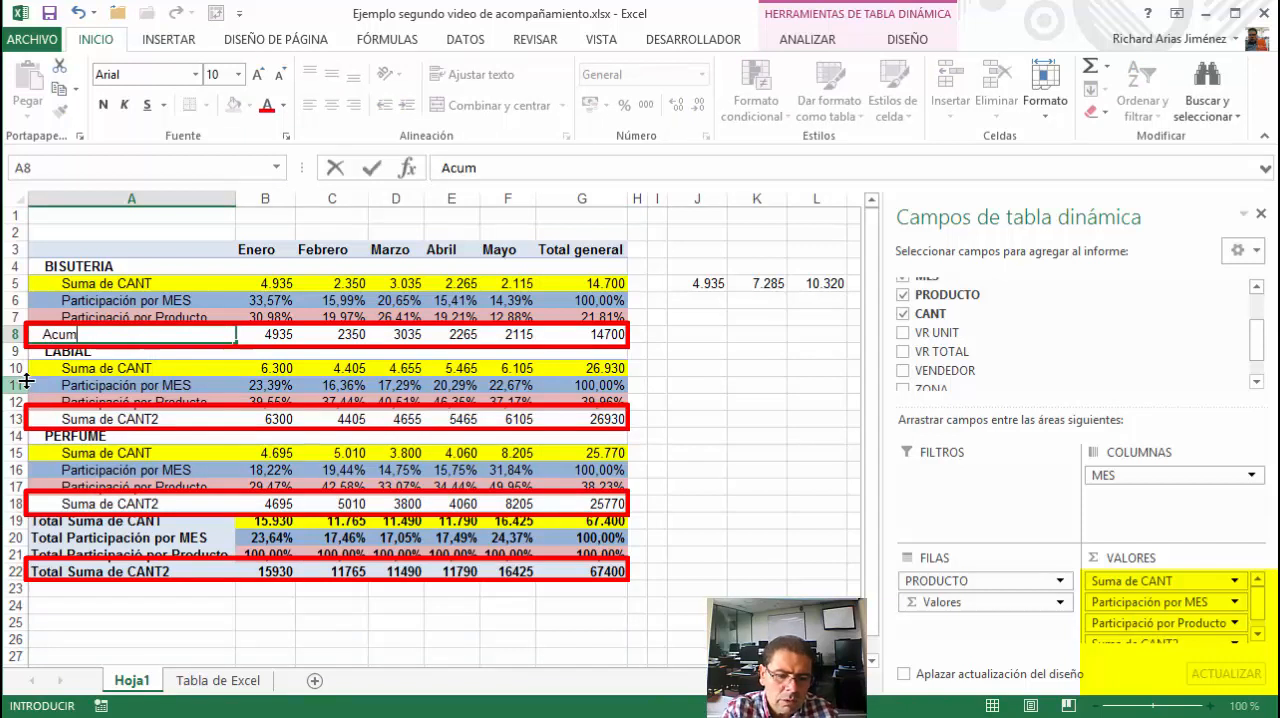
{"action": "type", "text": "ulado"}
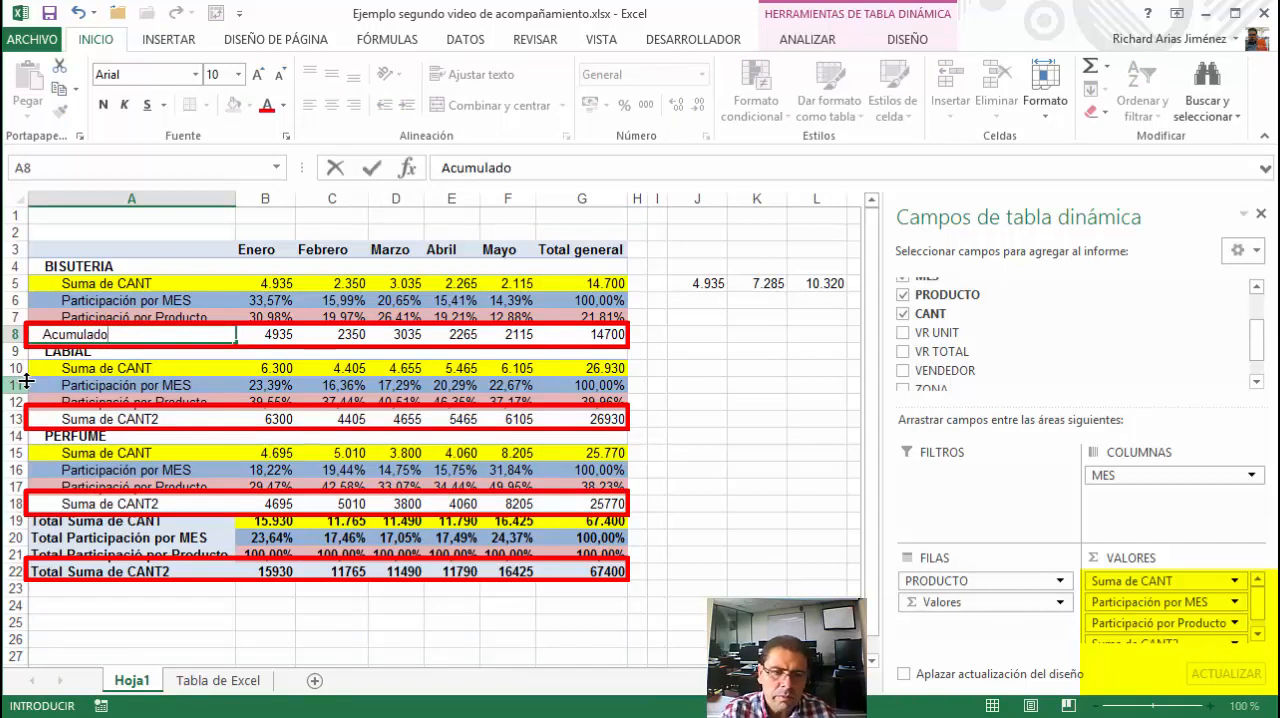
{"action": "key", "text": "Return"}
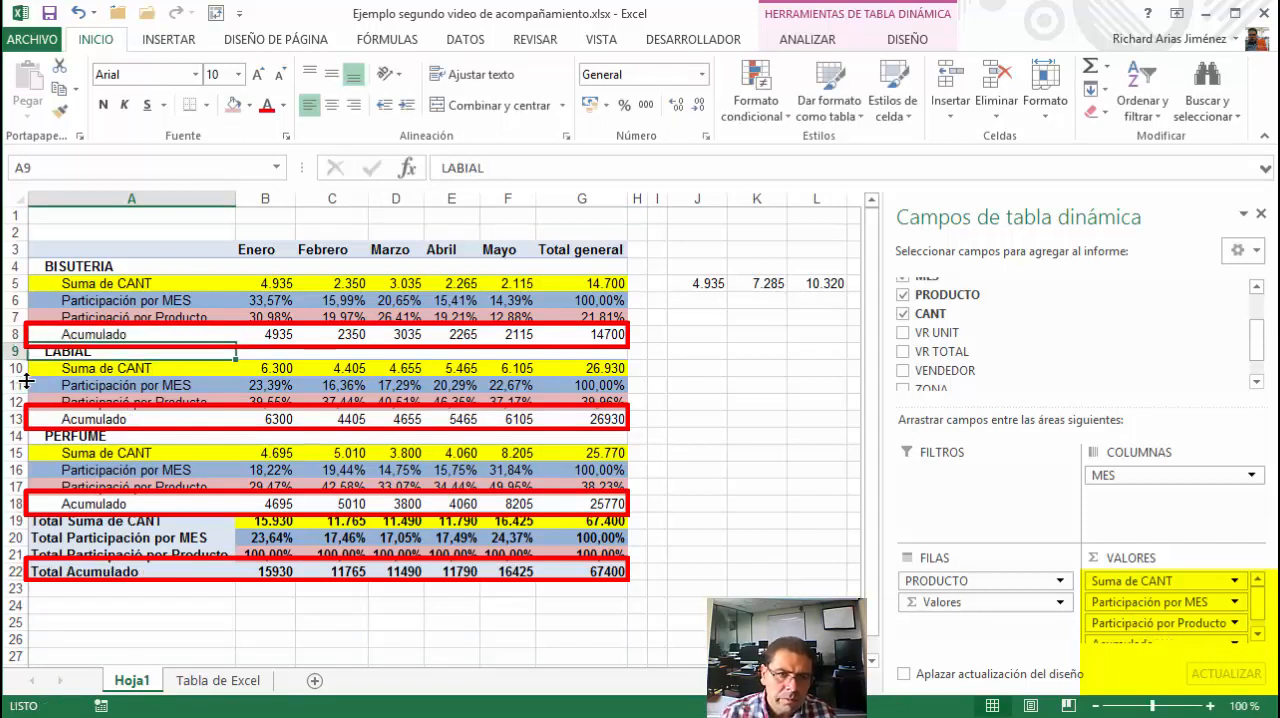
Set the Acumulado field to show values as Total en with MES as the base field
{"action": "left_click", "coordinate": [144, 338]}
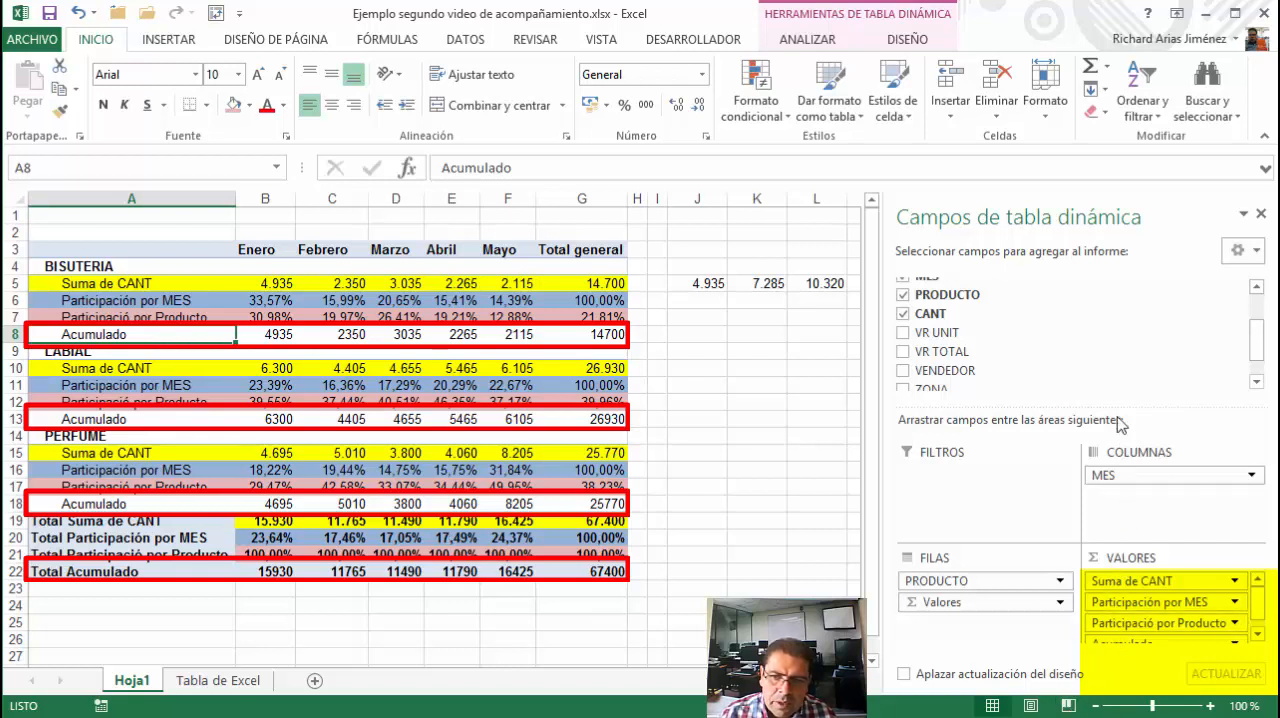
{"action": "left_click_drag", "start_coordinate": [1114, 404], "coordinate": [1114, 360]}
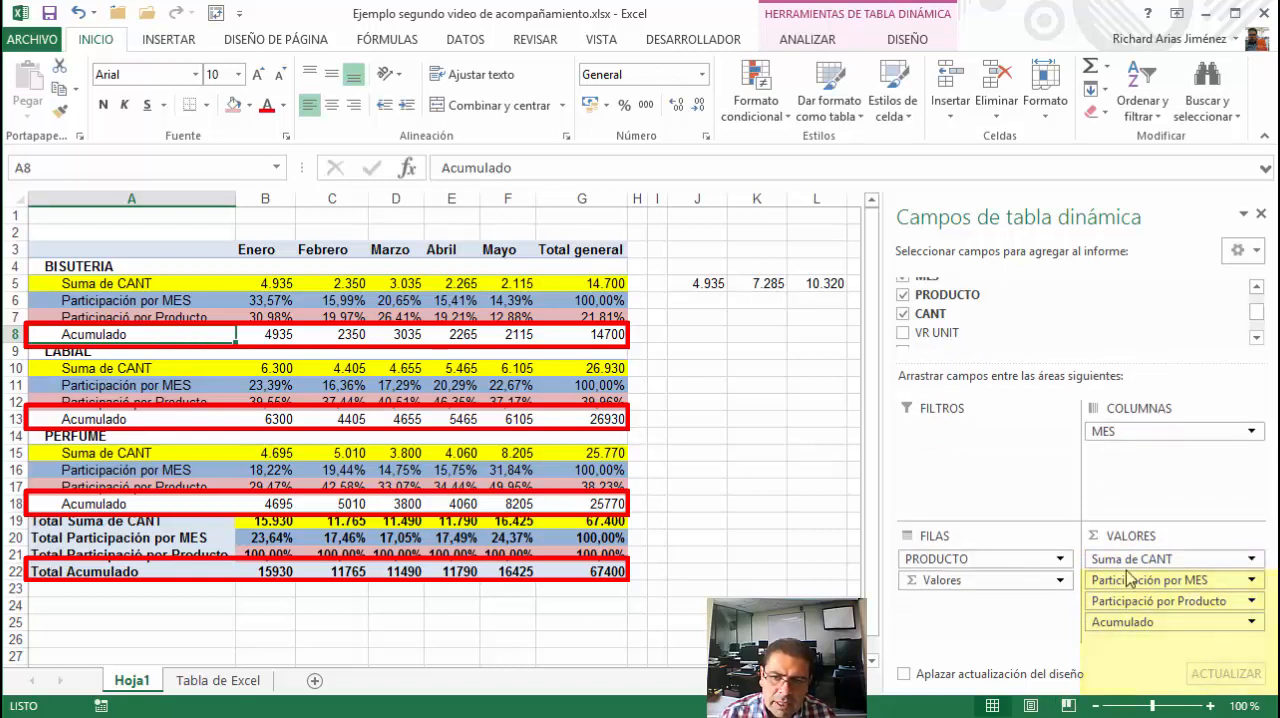
{"action": "left_click", "coordinate": [1136, 622]}
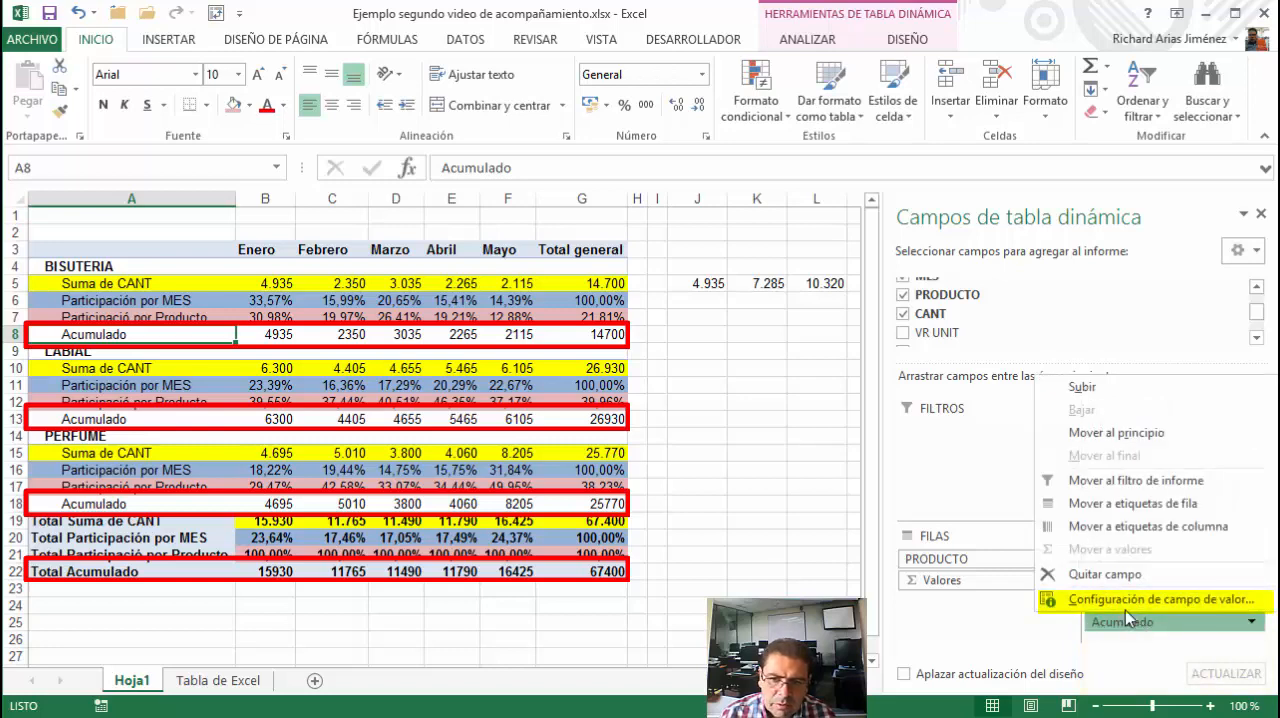
{"action": "left_click", "coordinate": [1125, 604]}
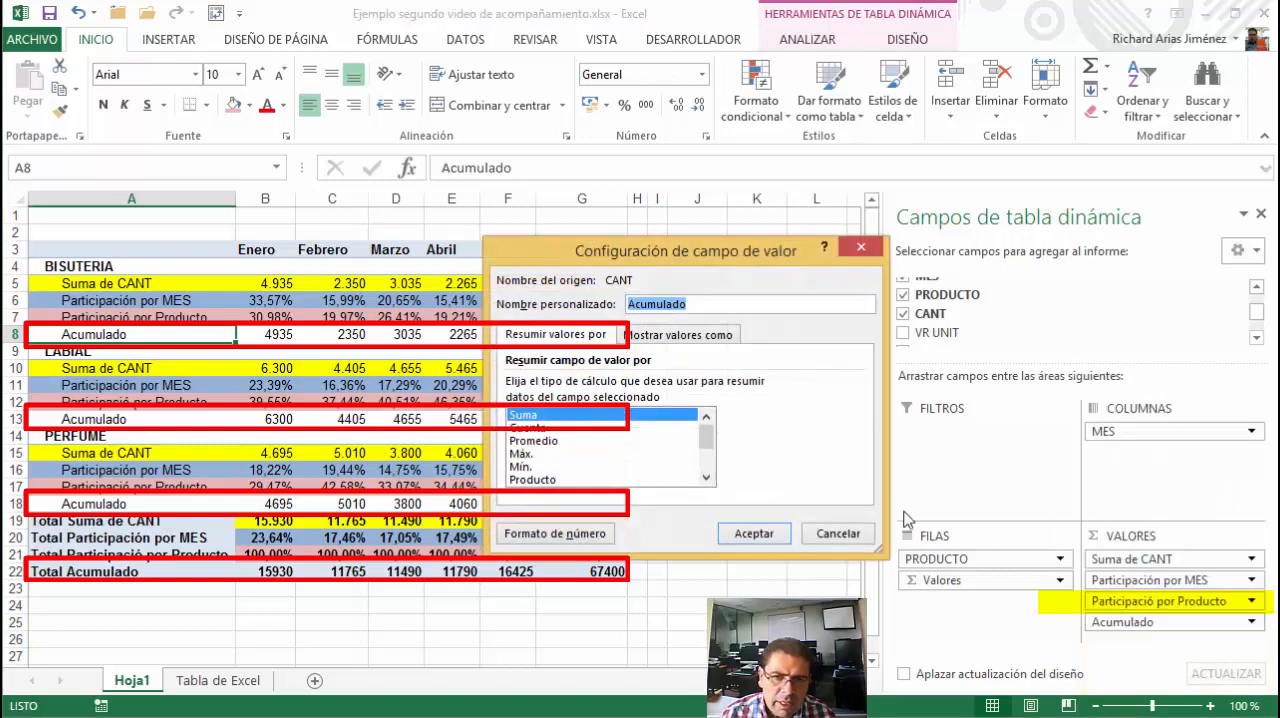
{"action": "left_click", "coordinate": [676, 340]}
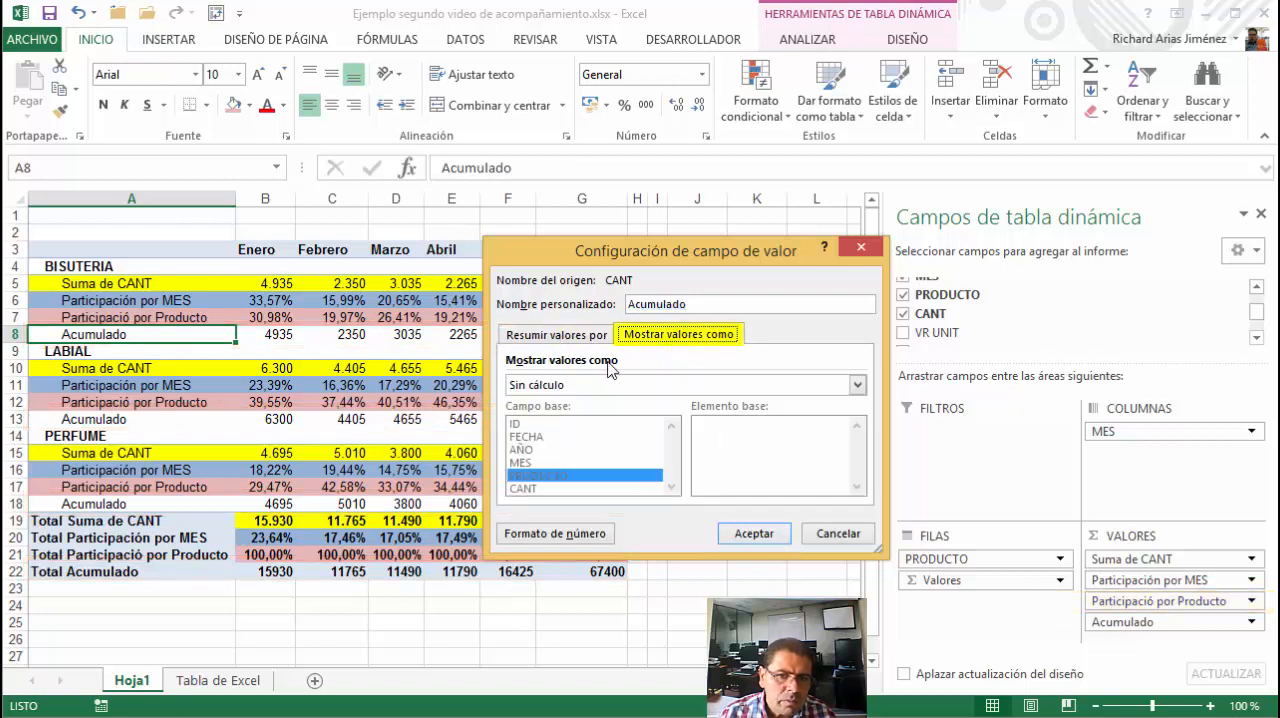
{"action": "left_click", "coordinate": [556, 390]}
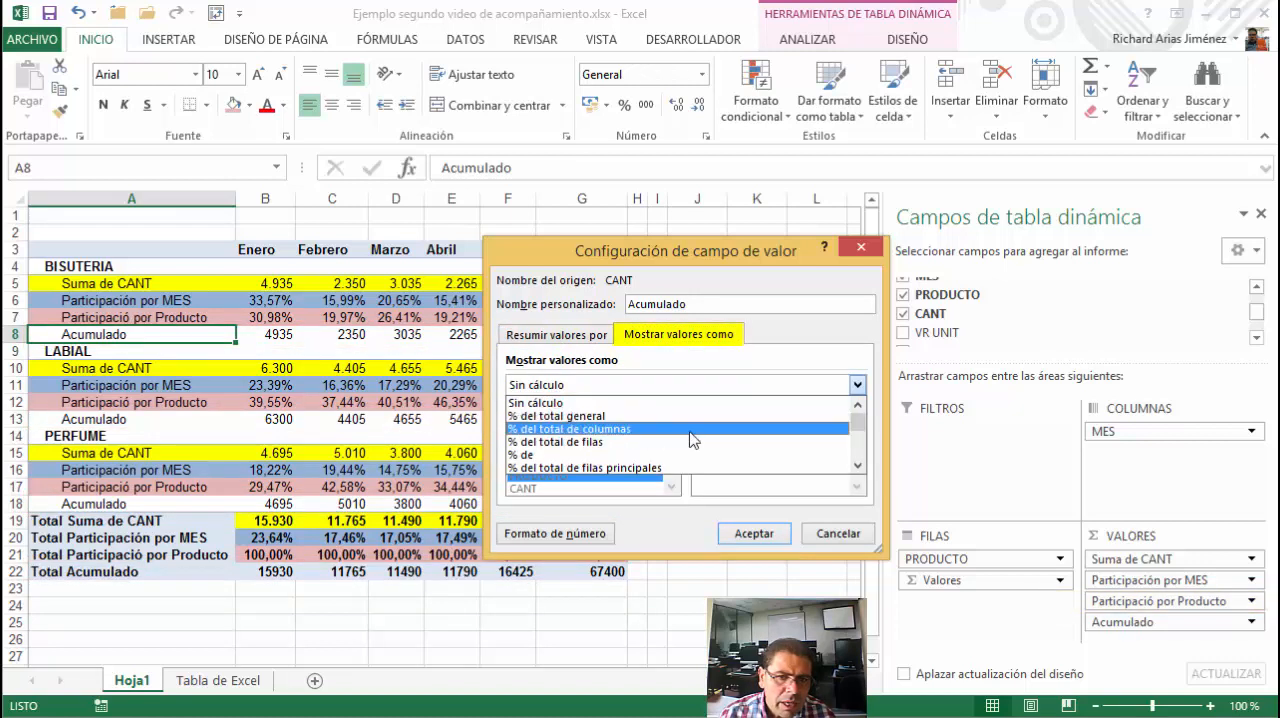
{"action": "left_click_drag", "start_coordinate": [858, 423], "coordinate": [859, 447]}
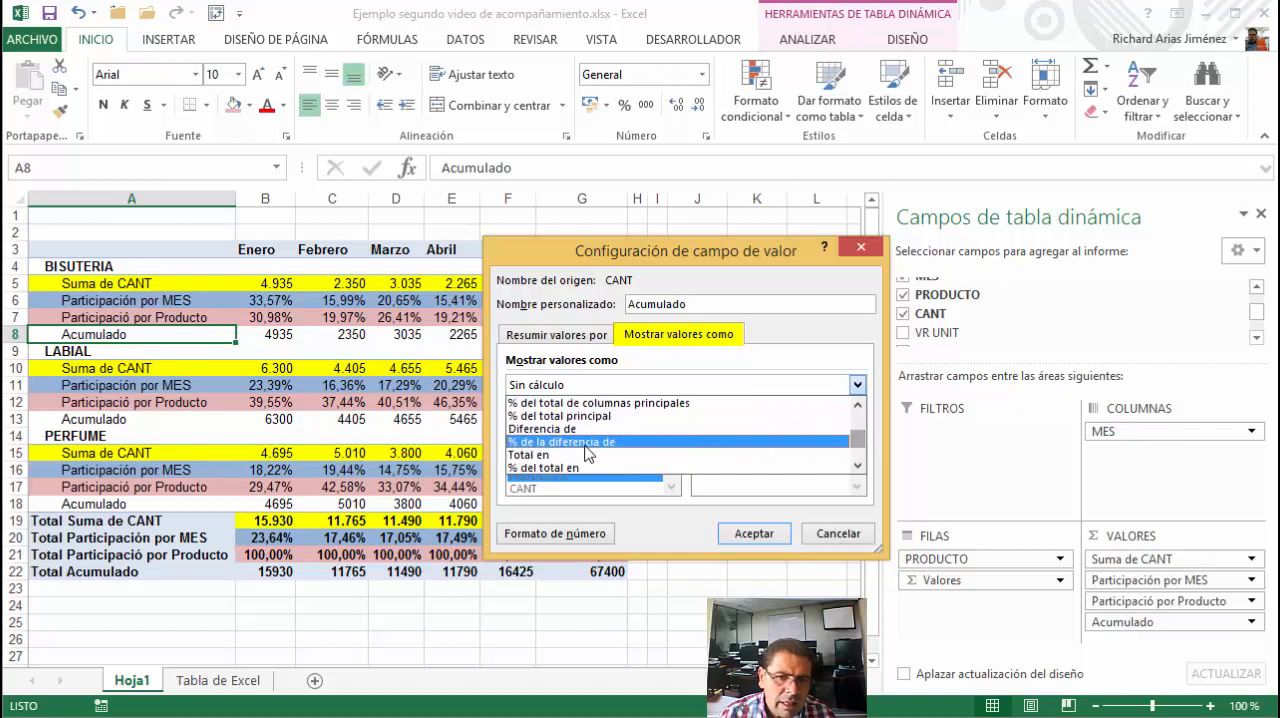
{"action": "left_click", "coordinate": [534, 456]}
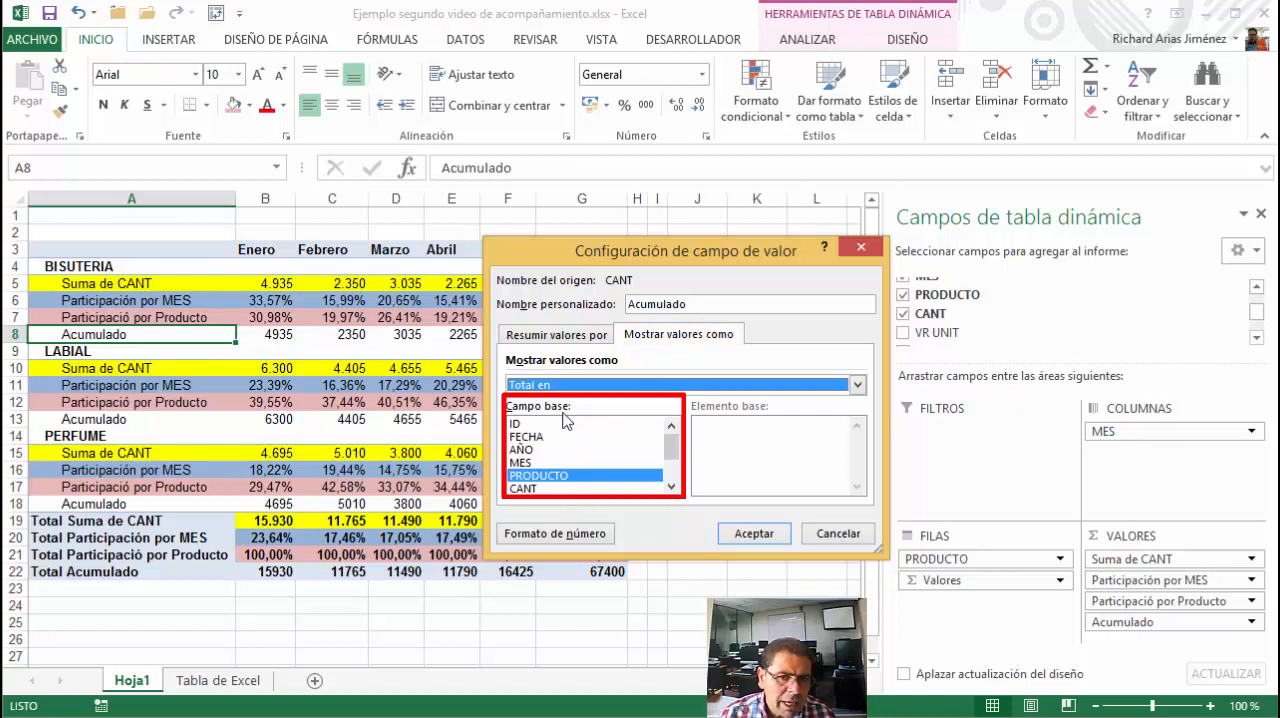
{"action": "left_click_drag", "start_coordinate": [593, 259], "coordinate": [667, 311]}
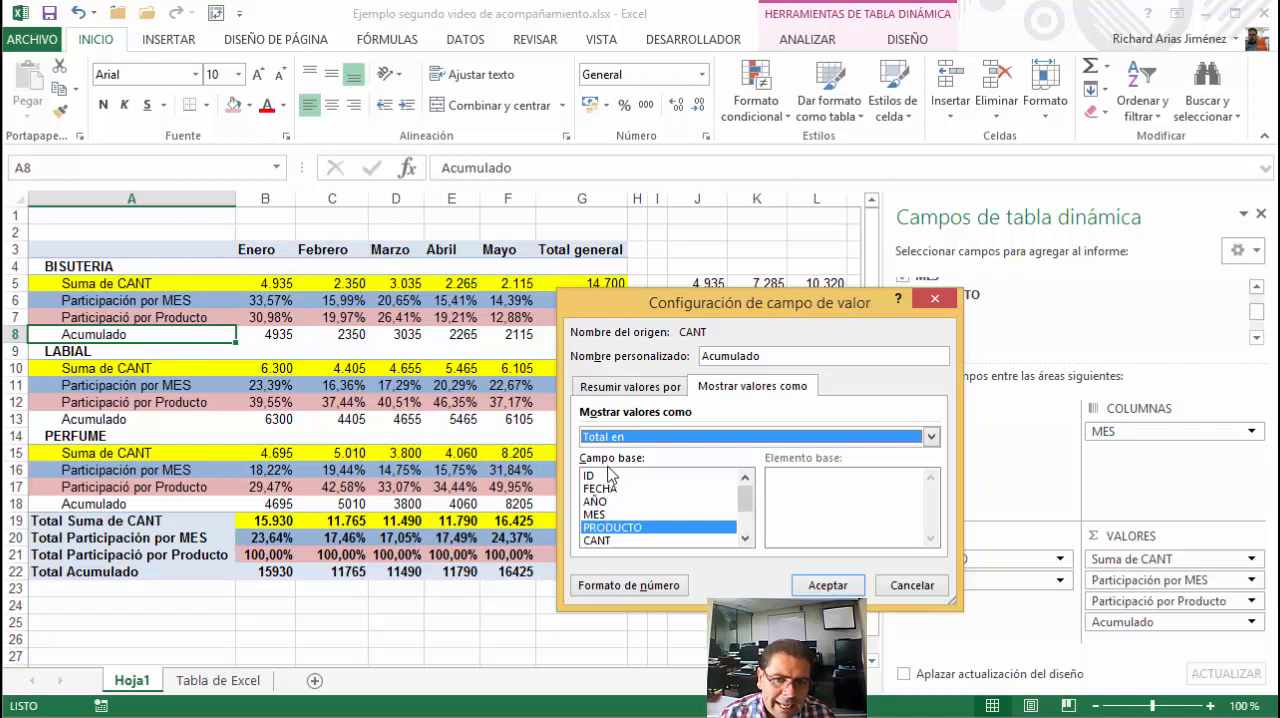
{"action": "left_click", "coordinate": [605, 515]}
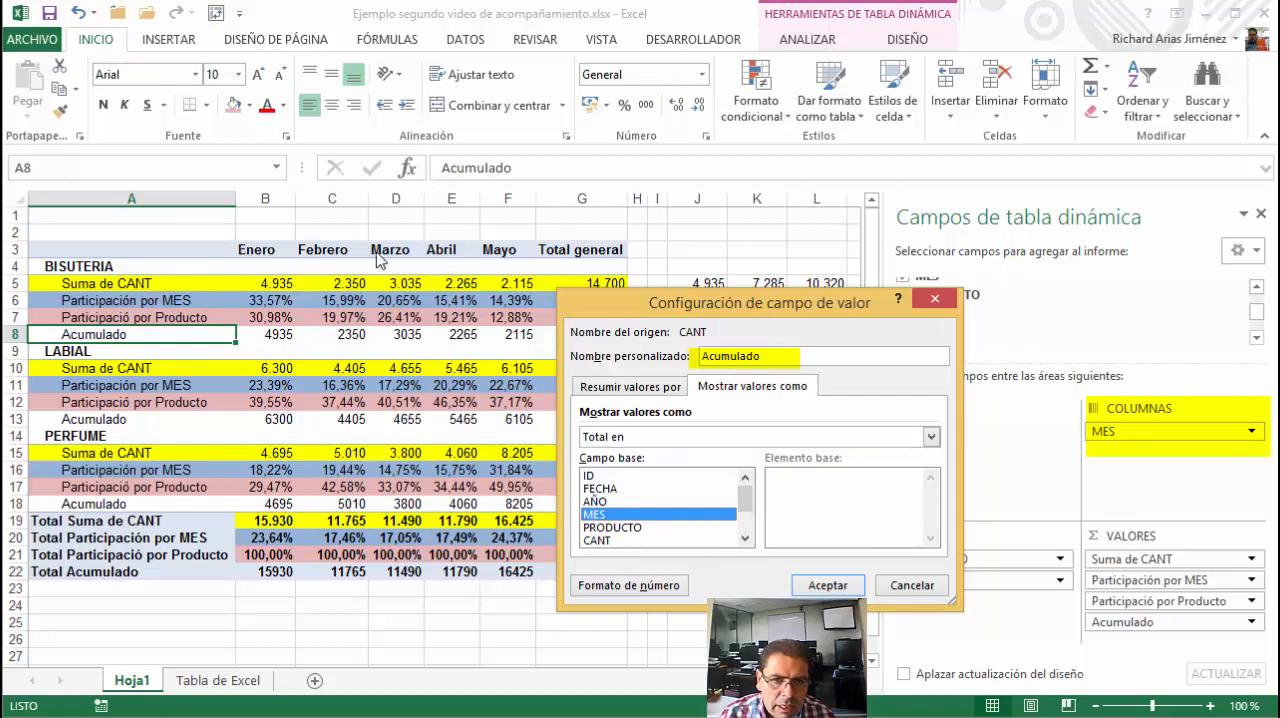
{"action": "left_click", "coordinate": [826, 585]}
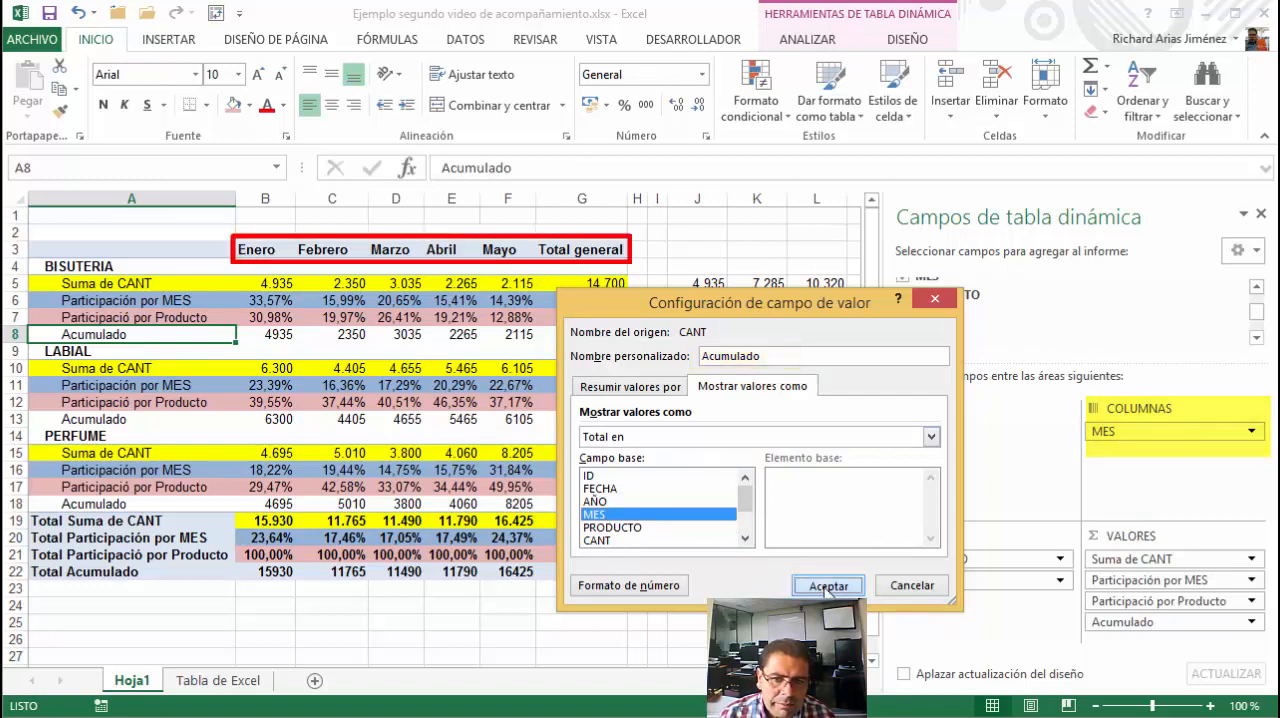
{"action": "left_click", "coordinate": [823, 587]}
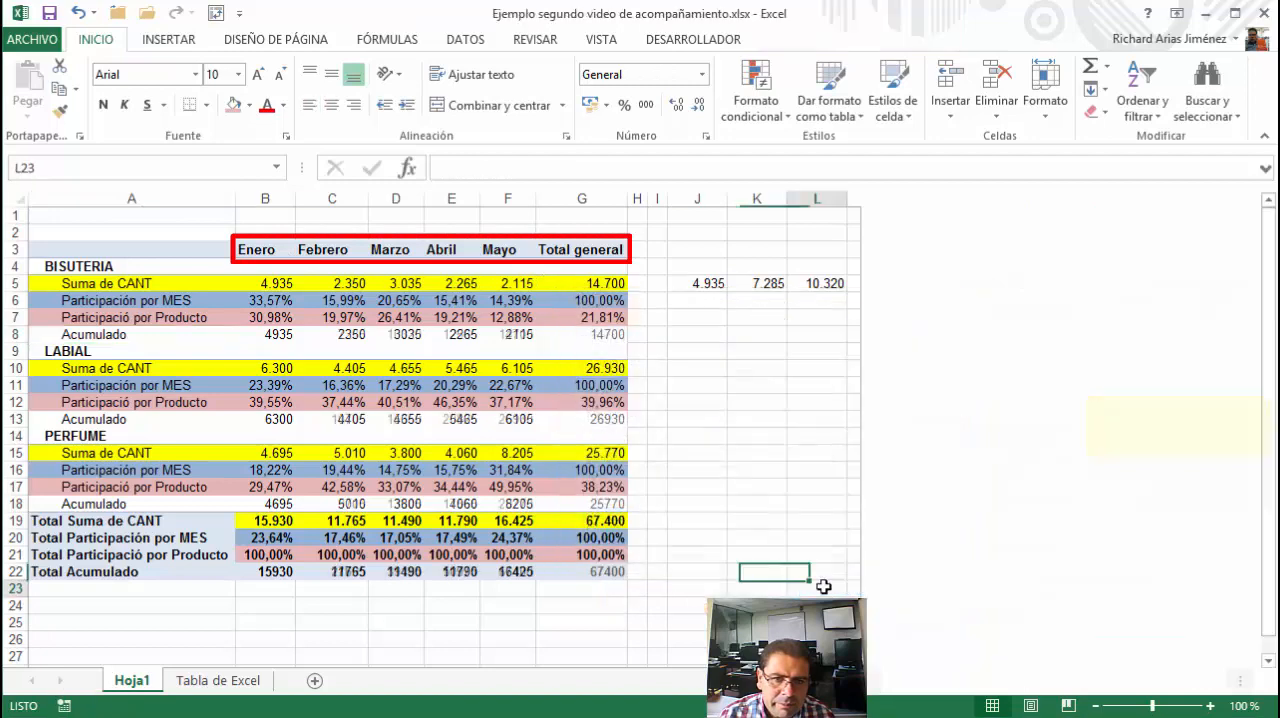
Compare BISUTERIA's Acumulado from Enero to Mayo with the manual running totals in J5:N5
{"action": "left_click", "coordinate": [285, 335]}
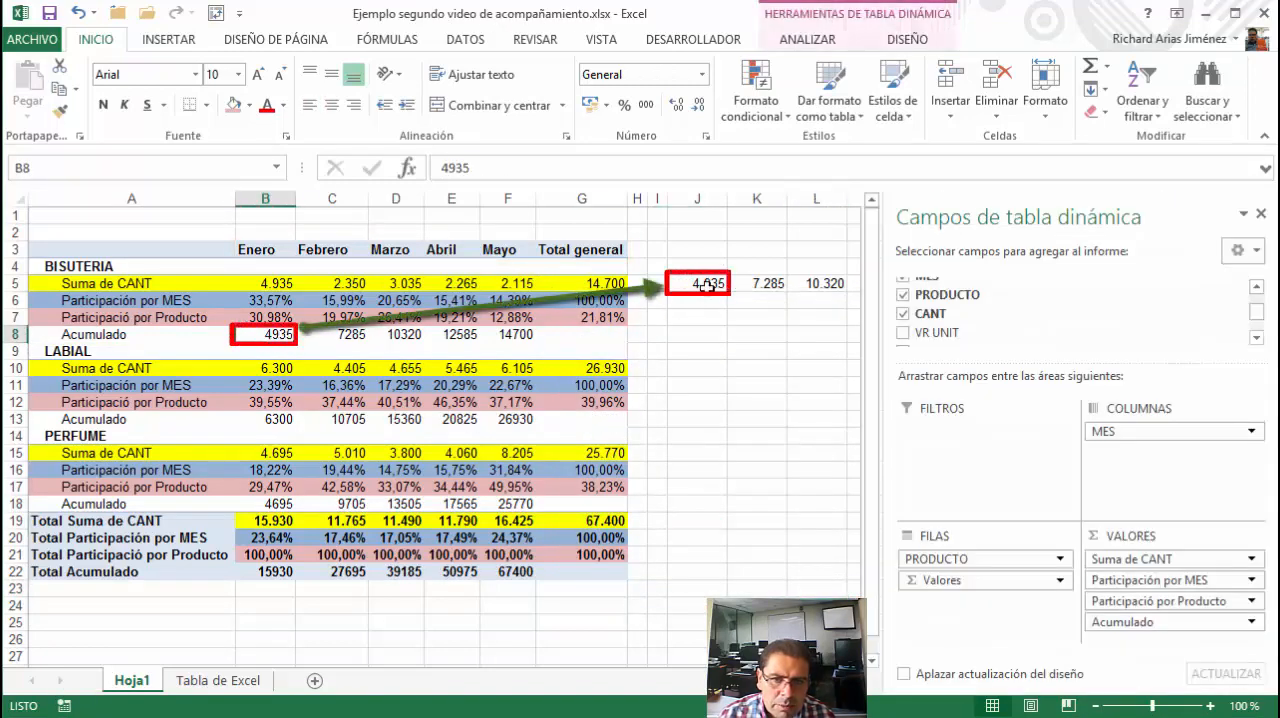
{"action": "left_click", "coordinate": [703, 286]}
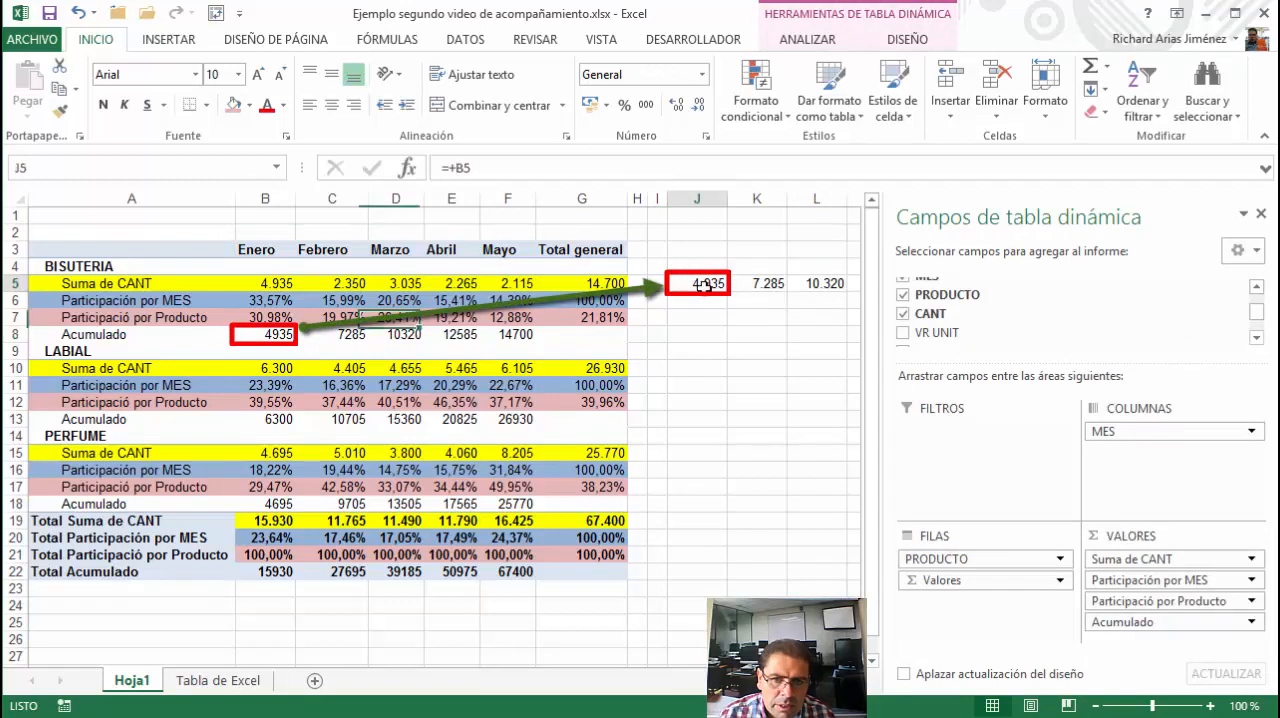
{"action": "left_click", "coordinate": [758, 284]}
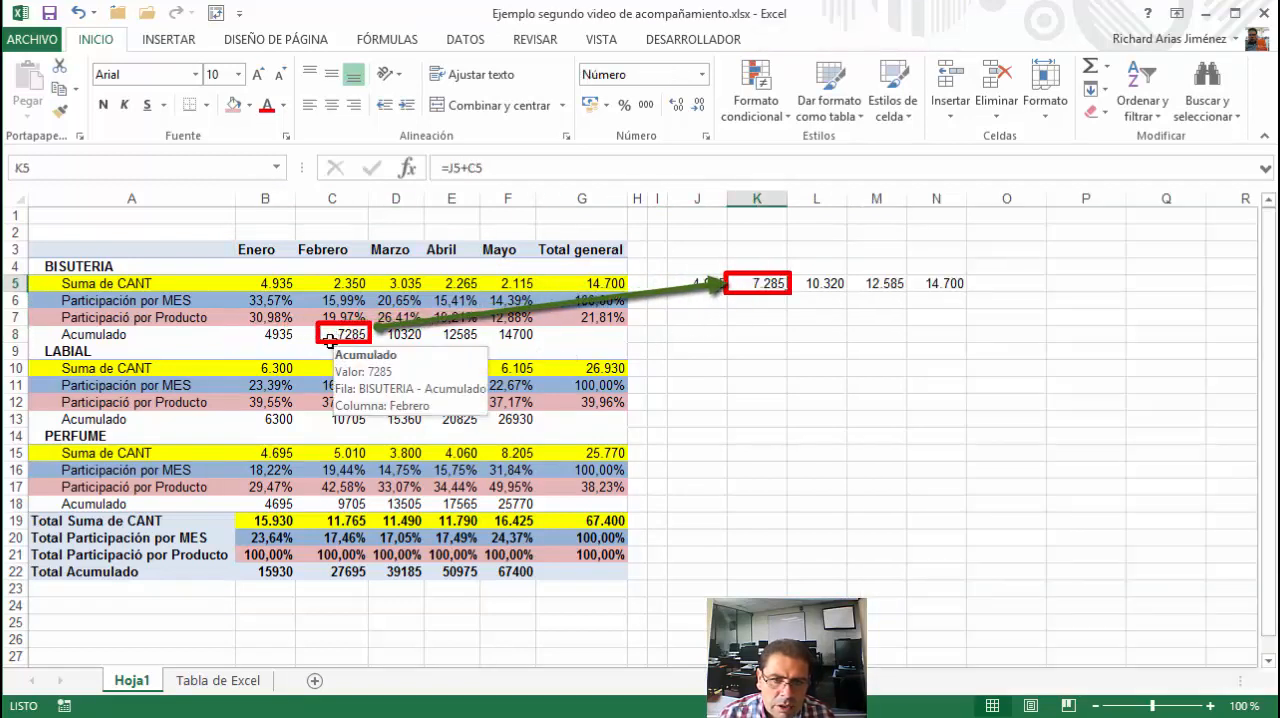
{"action": "left_click", "coordinate": [818, 283]}
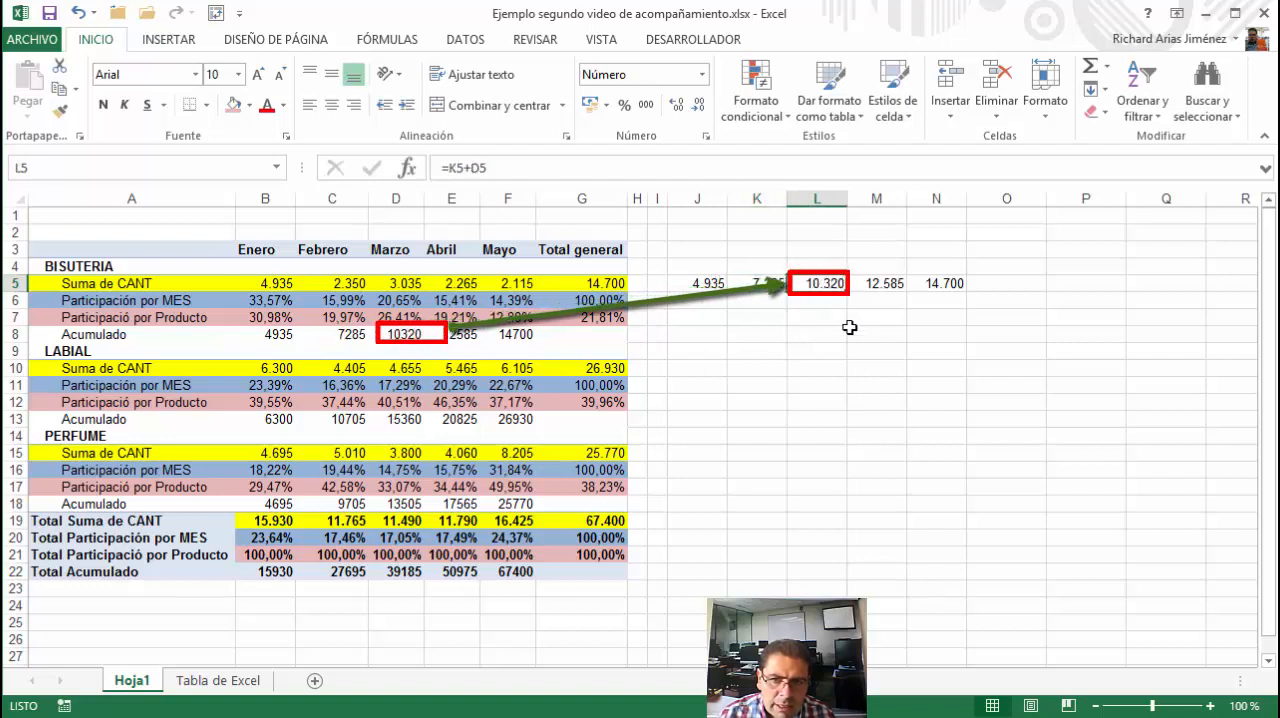
{"action": "left_click", "coordinate": [872, 284]}
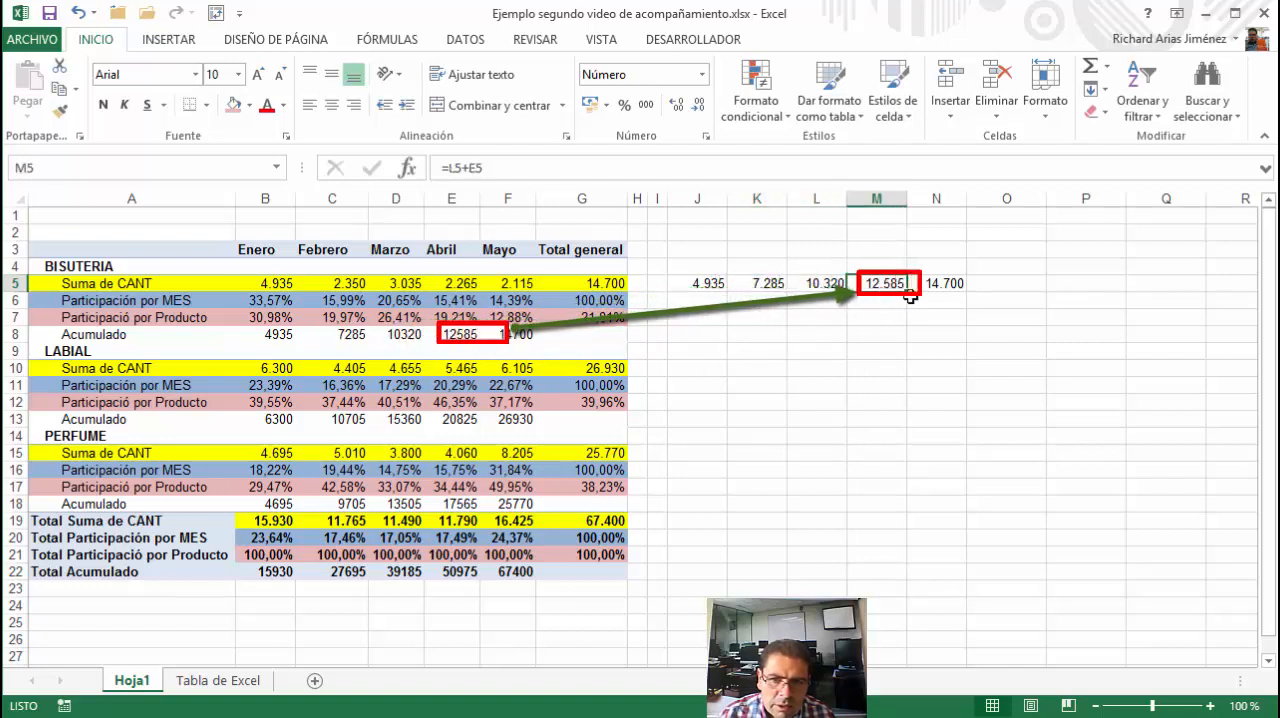
{"action": "left_click", "coordinate": [935, 284]}
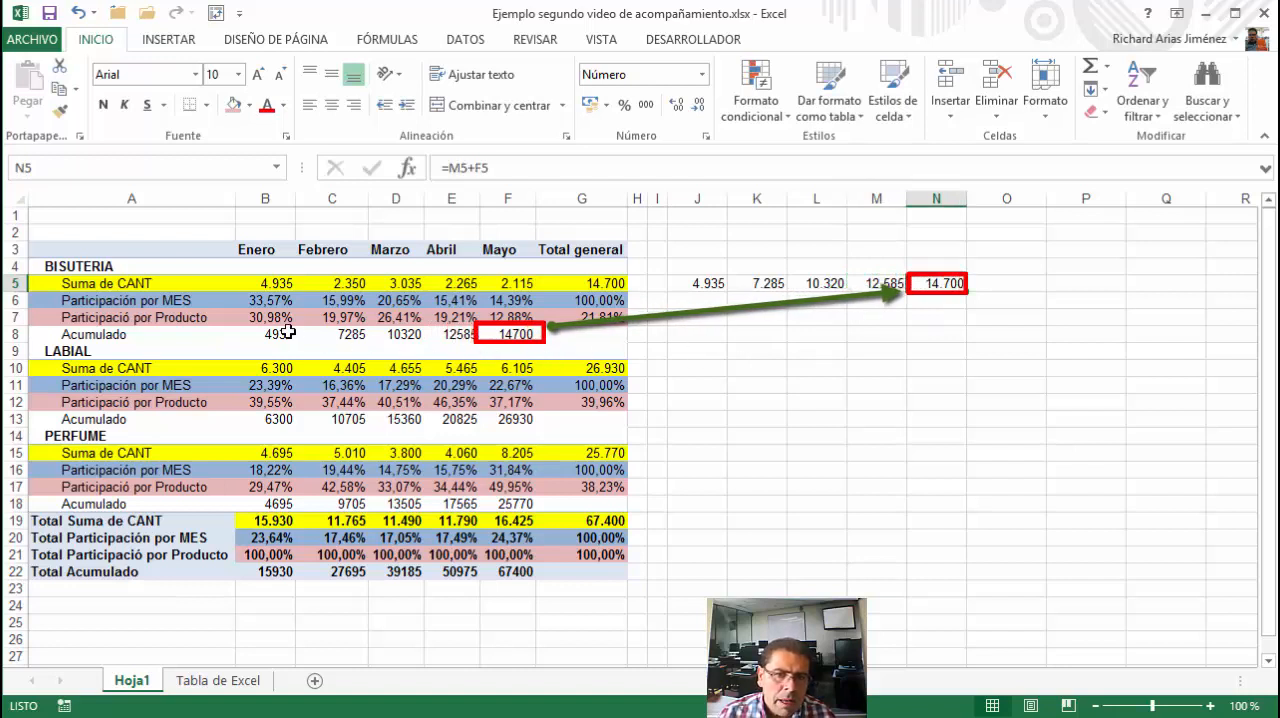
Format the Acumulado value field as Número with 0 decimal places and a thousands separator
{"action": "mouse_move", "coordinate": [281, 332]}
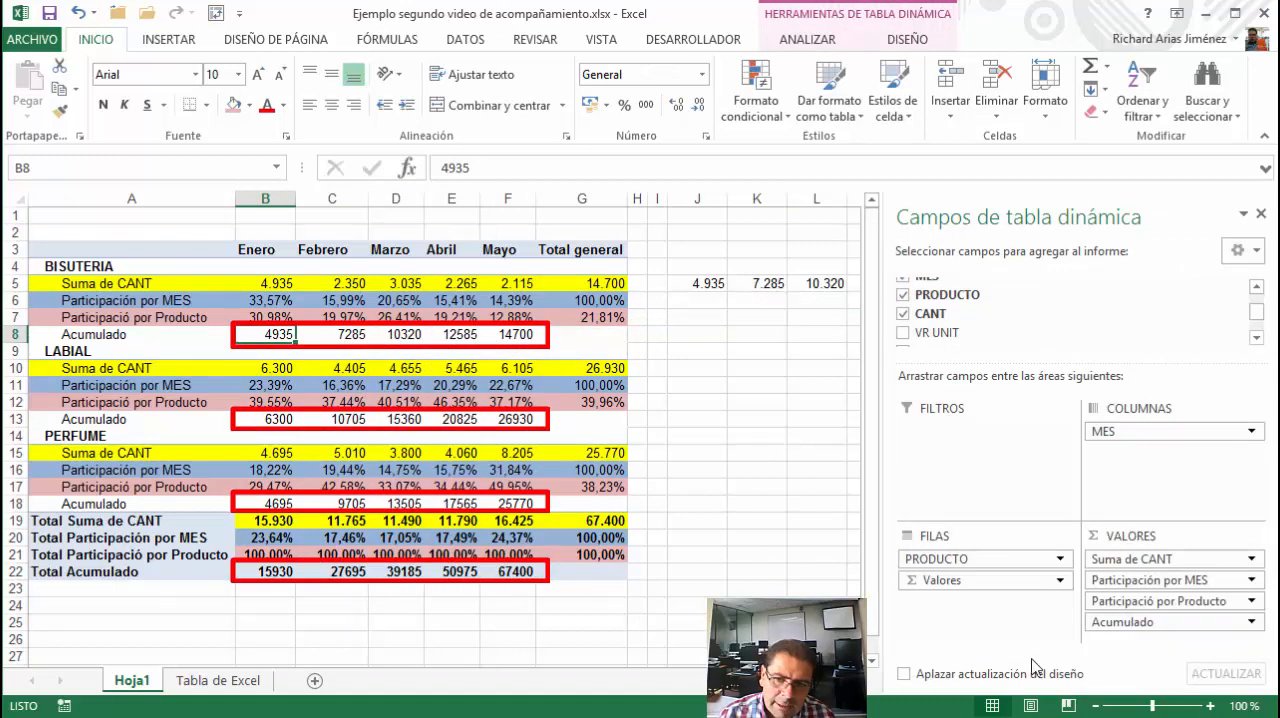
{"action": "left_click", "coordinate": [1141, 624]}
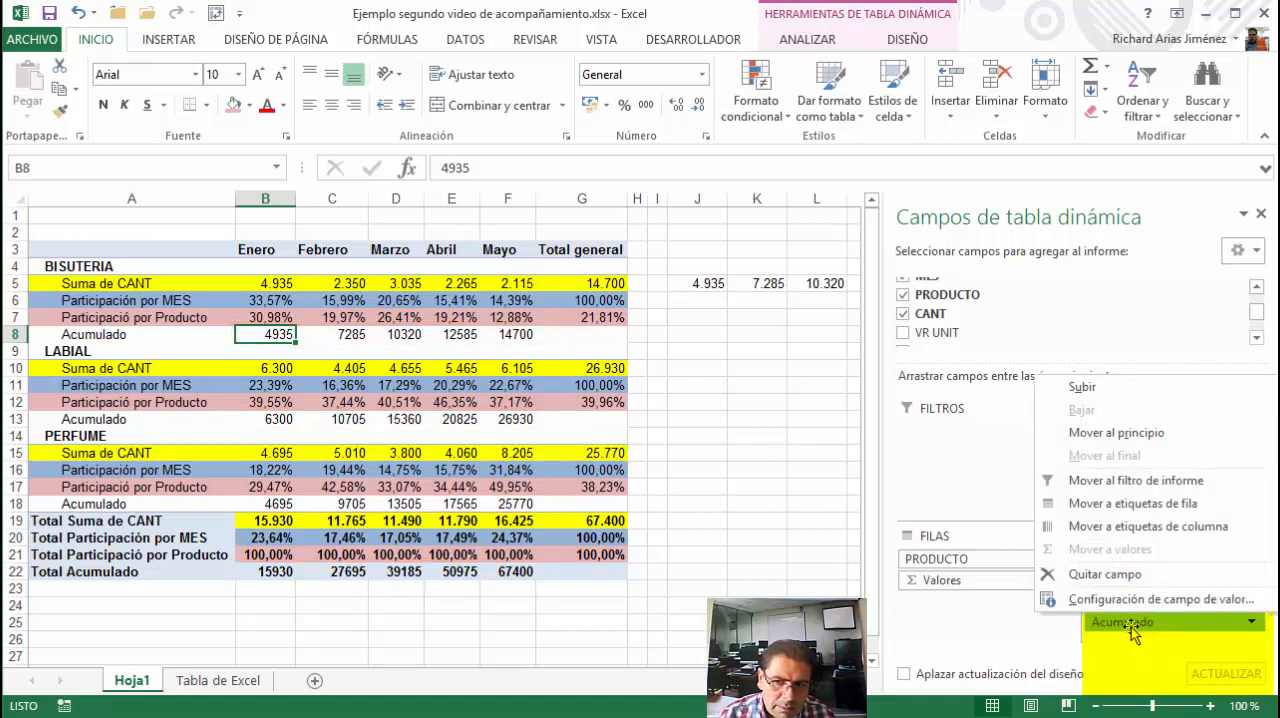
{"action": "left_click", "coordinate": [1131, 605]}
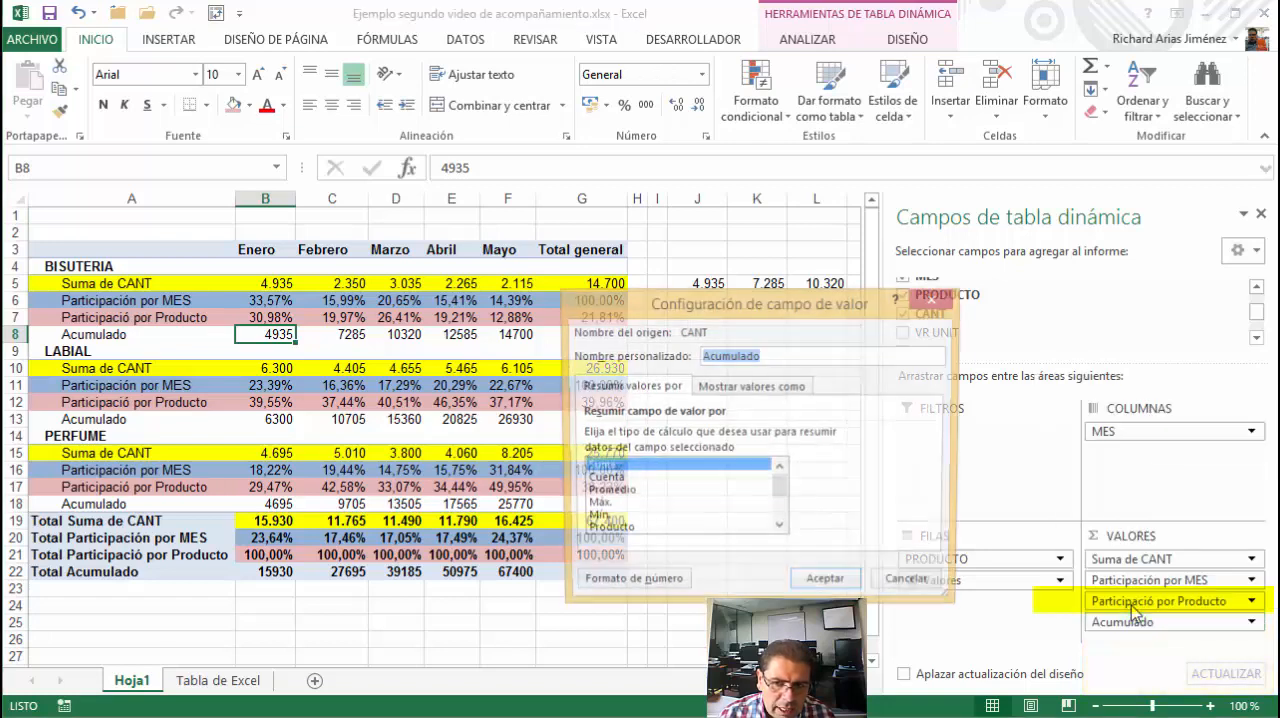
{"action": "left_click", "coordinate": [622, 588]}
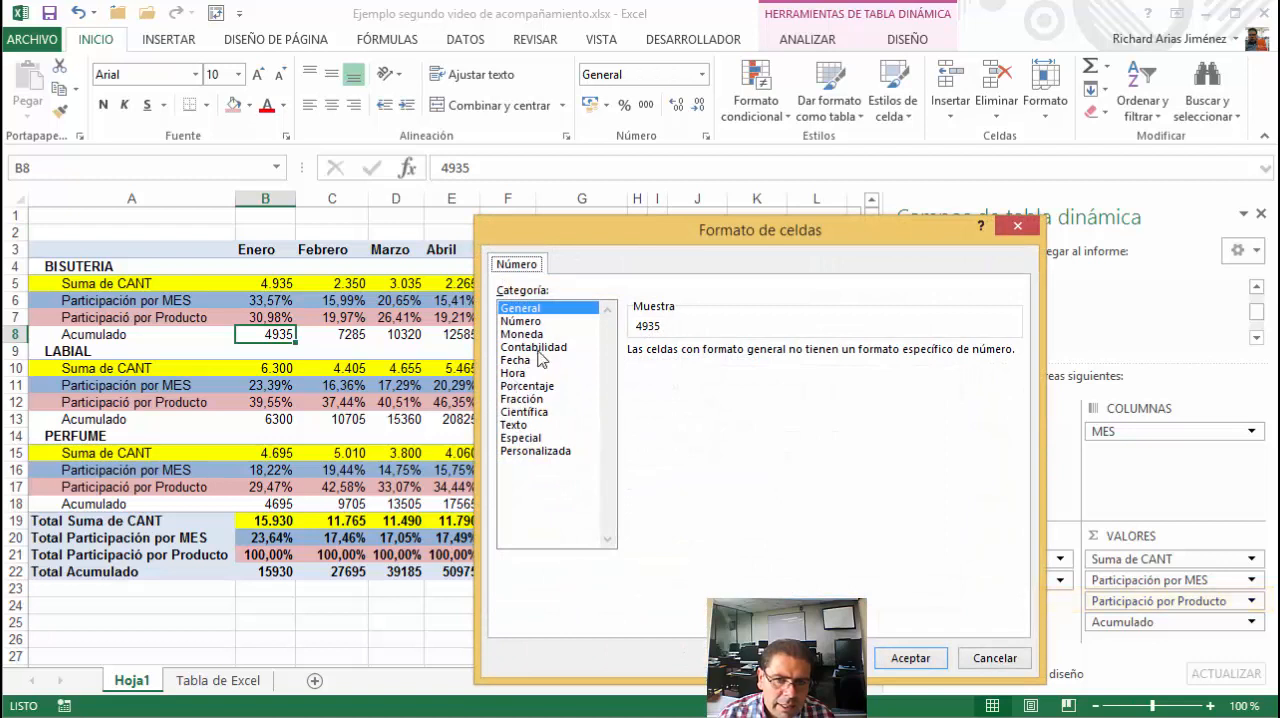
{"action": "left_click", "coordinate": [522, 322]}
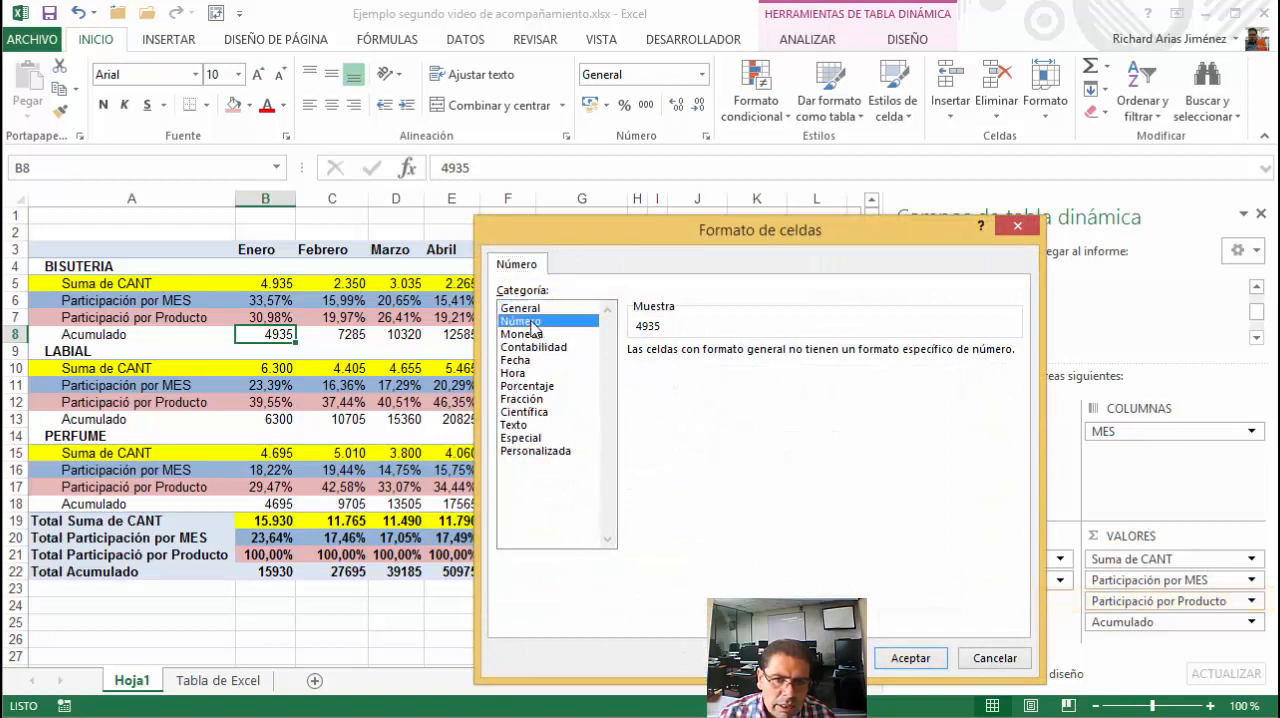
{"action": "left_click", "coordinate": [794, 356]}
{"action": "left_click", "coordinate": [794, 356]}
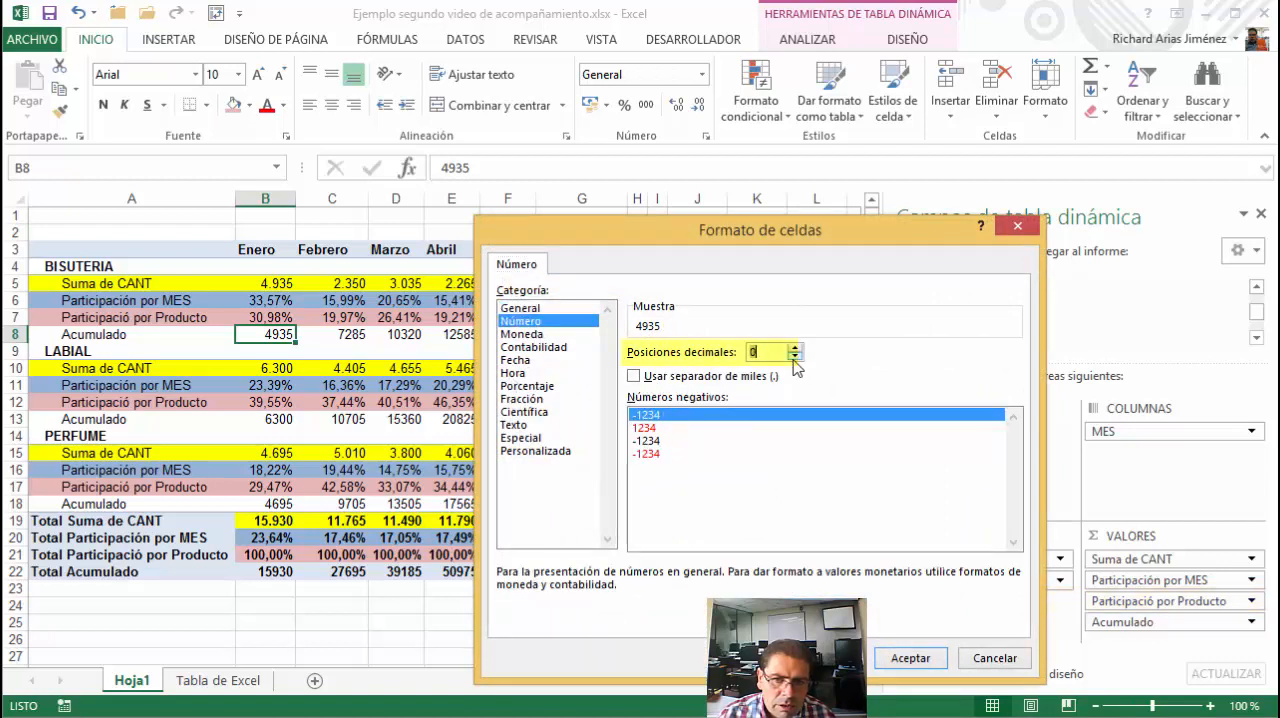
{"action": "left_click", "coordinate": [633, 377]}
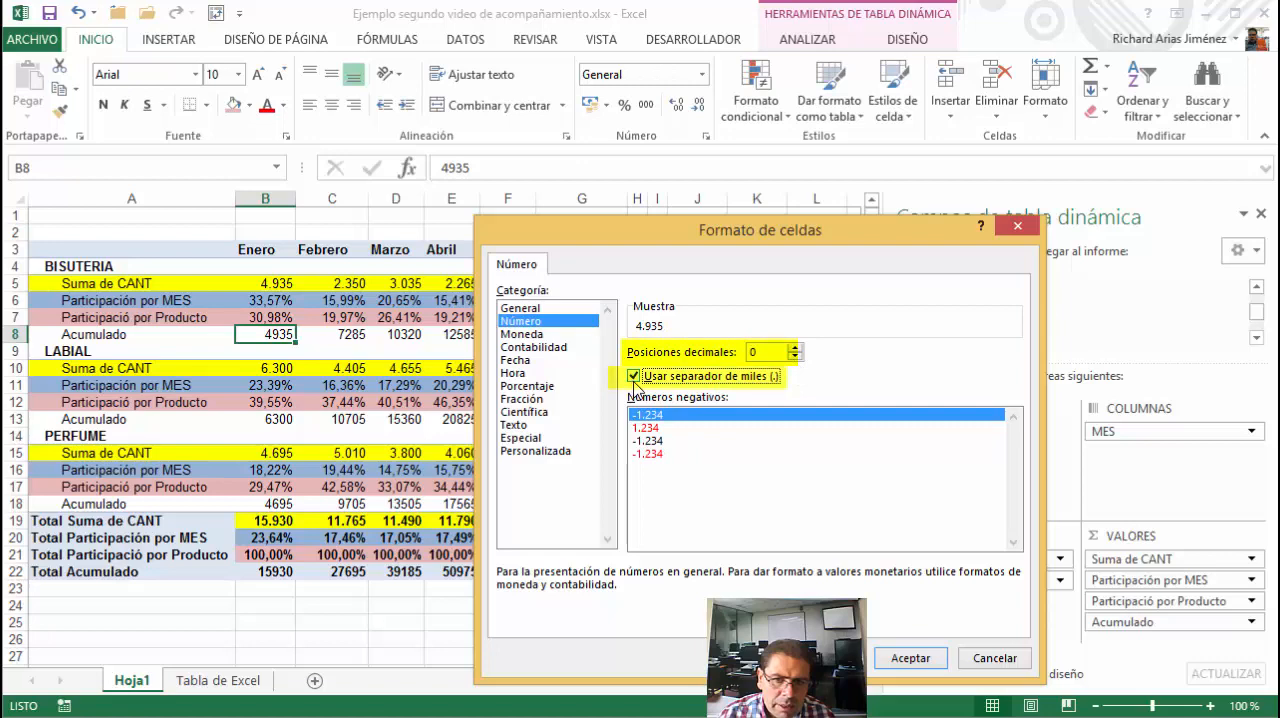
{"action": "left_click", "coordinate": [906, 657]}
{"action": "left_click", "coordinate": [836, 586]}
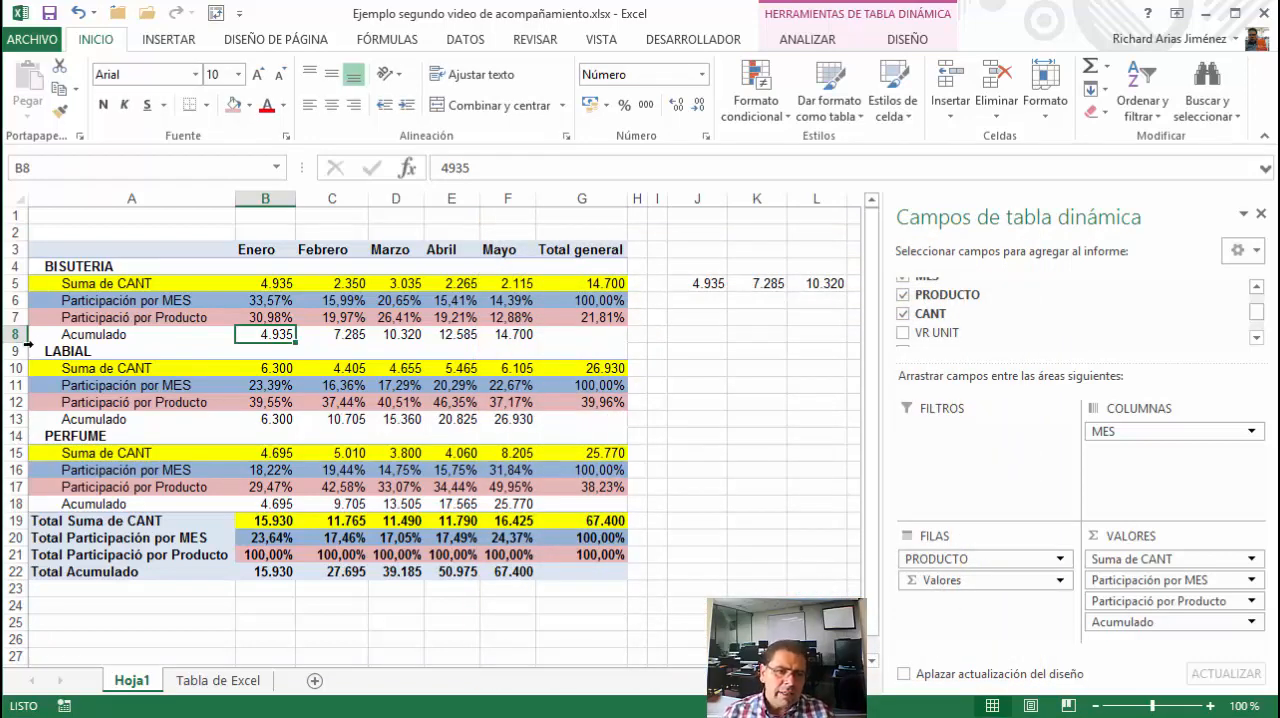
Select all Acumulado rows of the PivotTable, including the total row, and fill them with dark green
{"action": "left_click", "coordinate": [82, 337]}
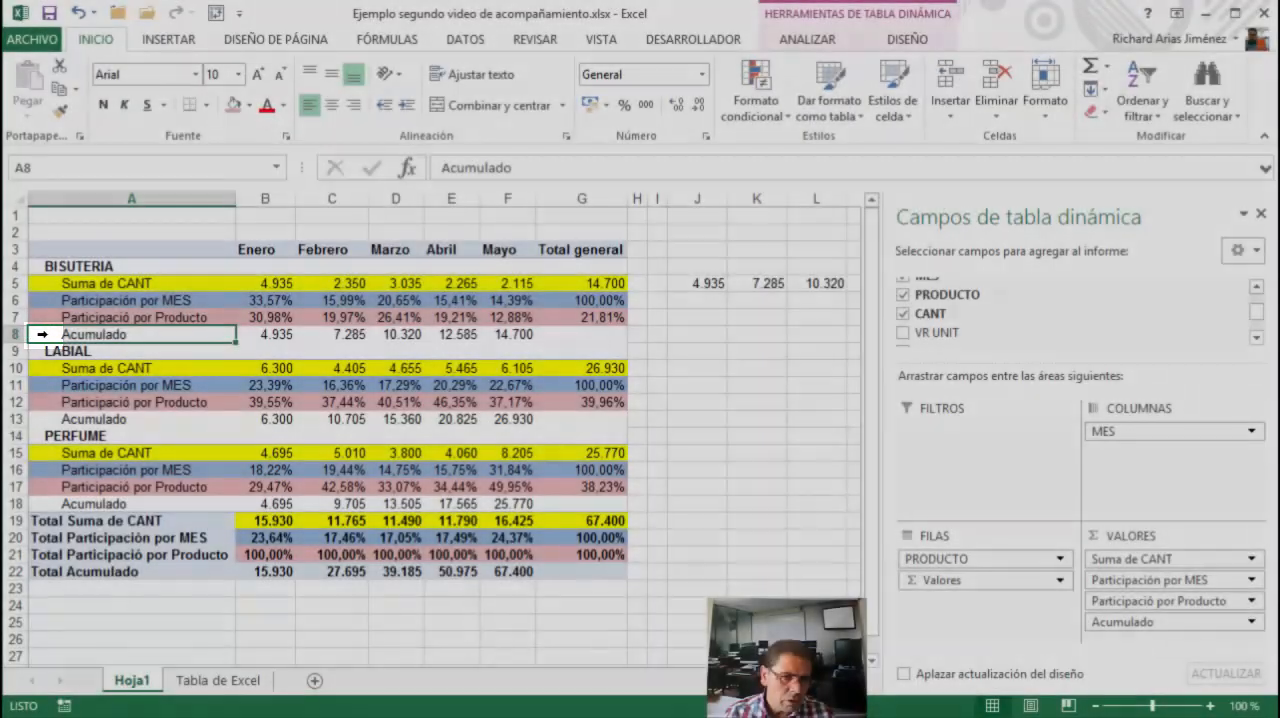
{"action": "left_click", "coordinate": [42, 334]}
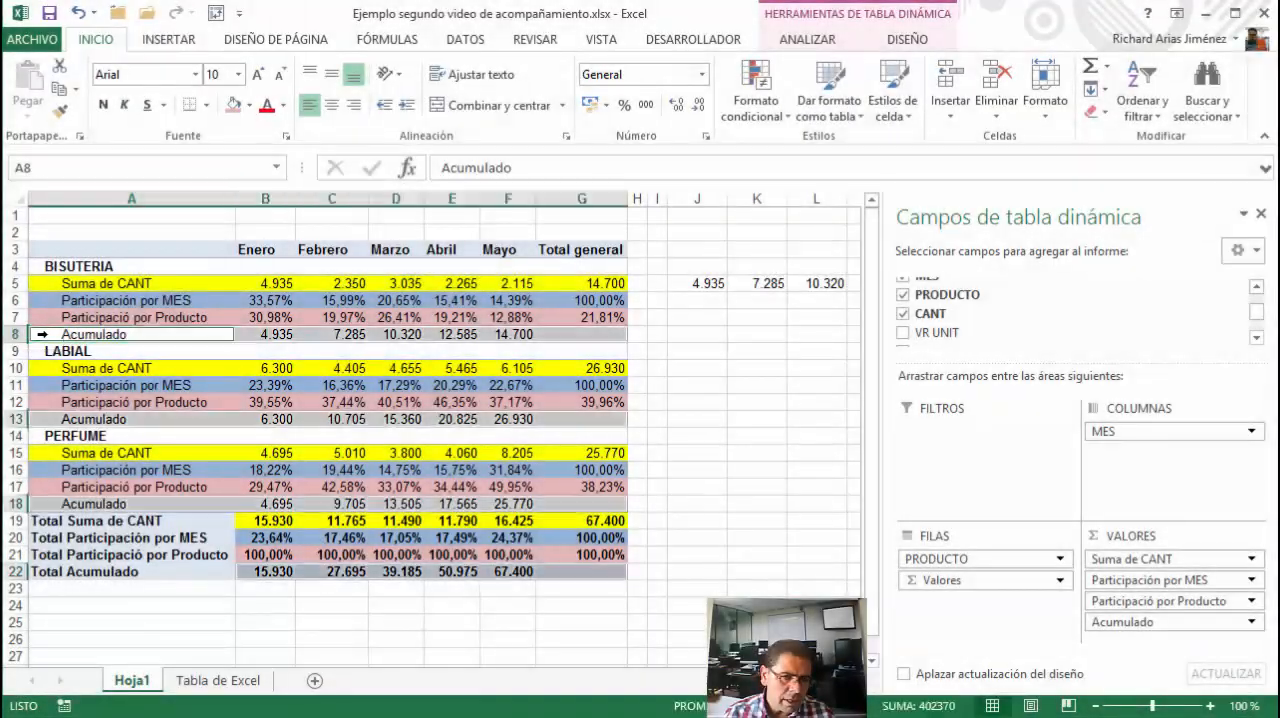
{"action": "left_click", "coordinate": [251, 106]}
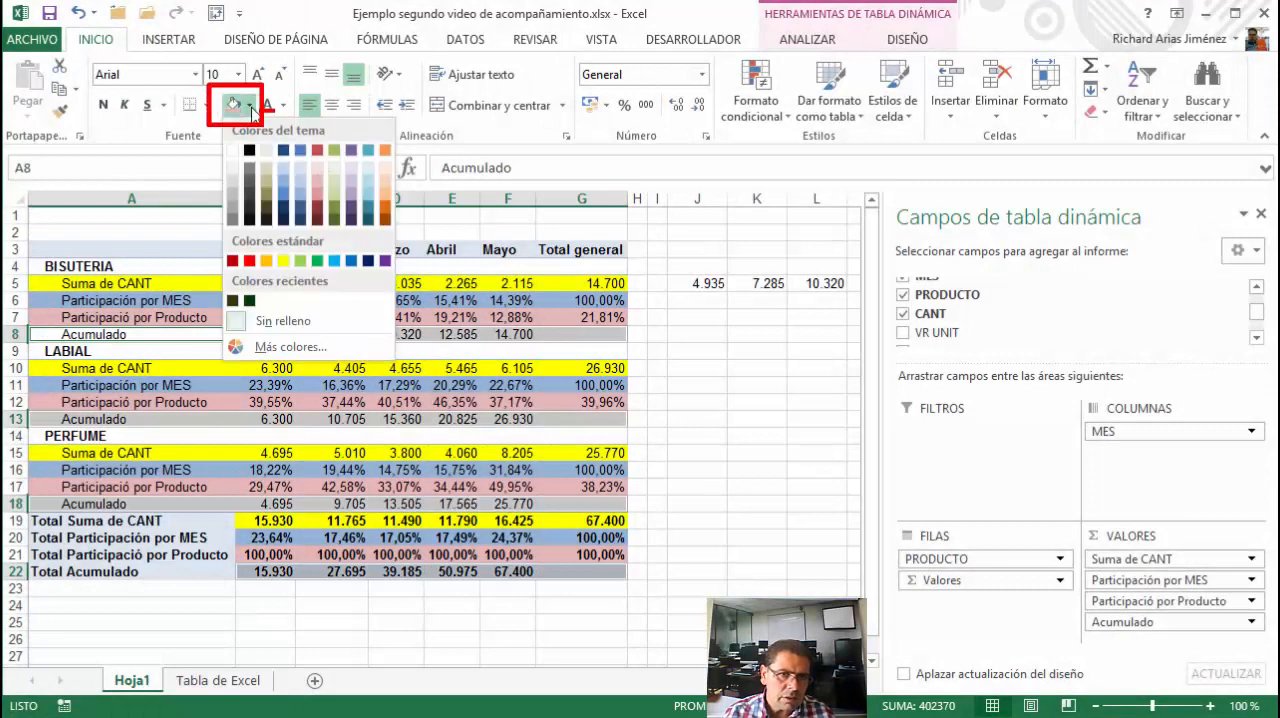
{"action": "left_click", "coordinate": [336, 214]}
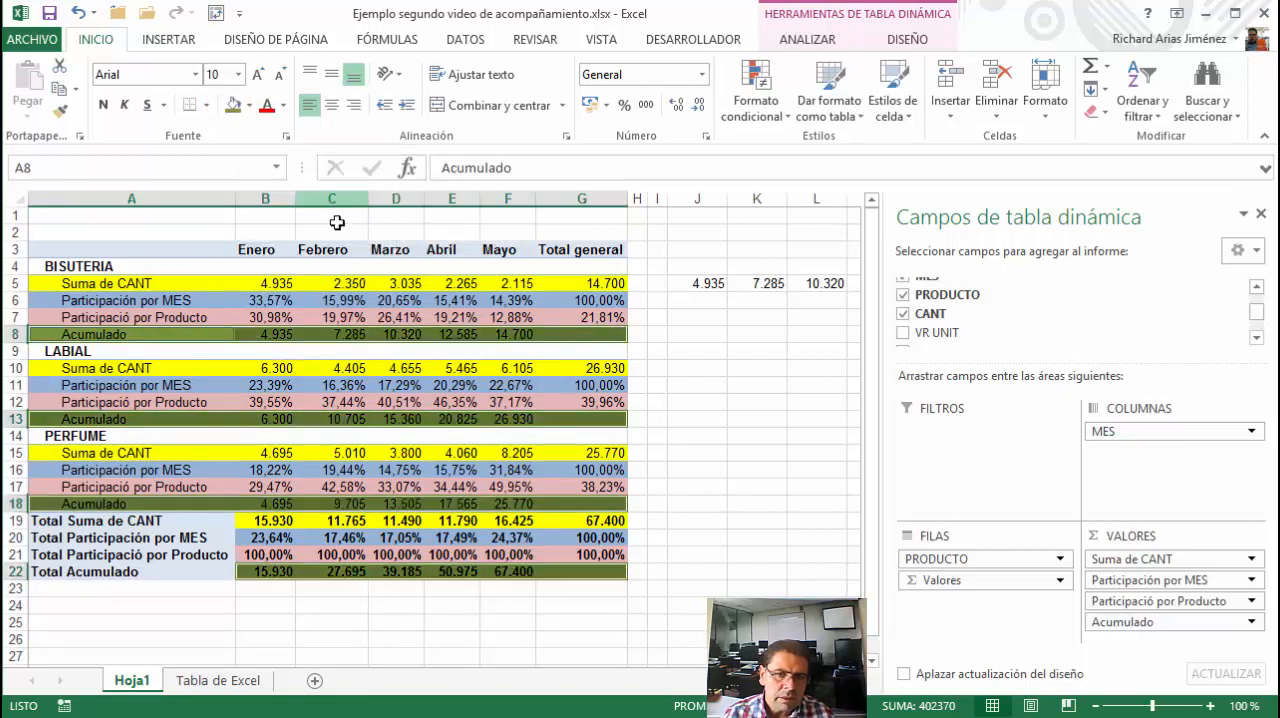
{"action": "left_click", "coordinate": [584, 353]}
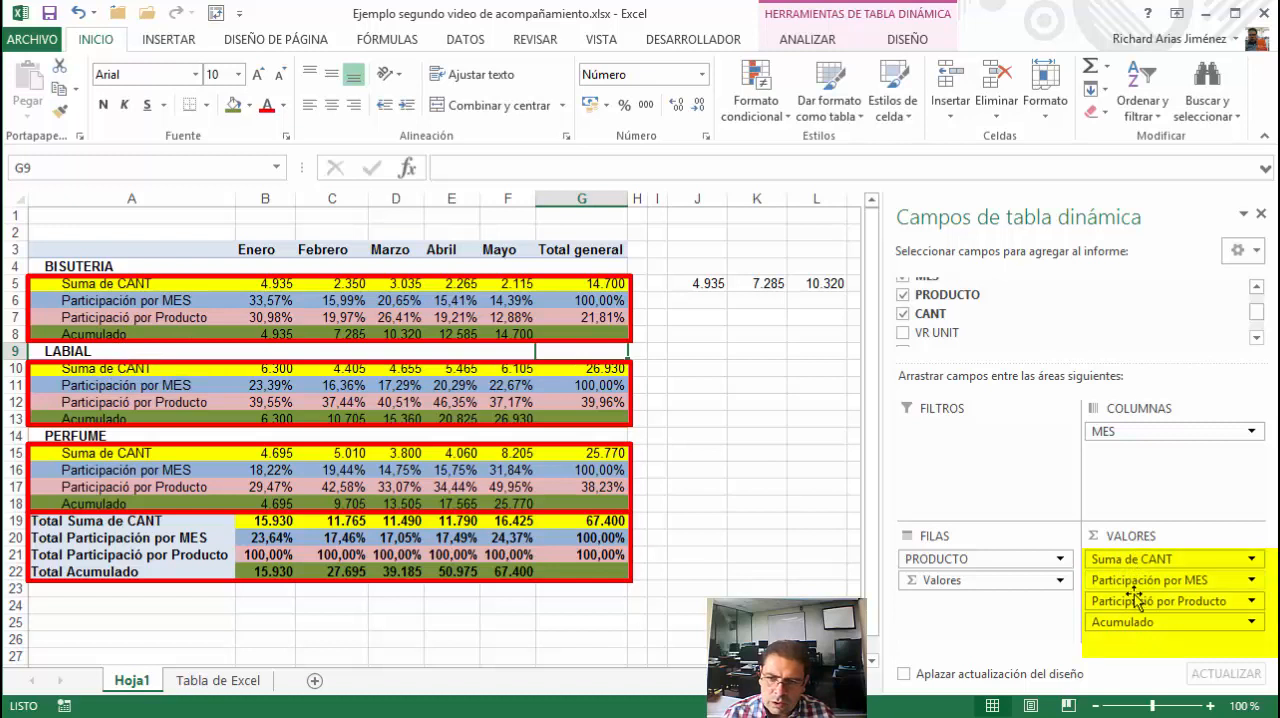
Review BISUTERIA's quantity, participation and Acumulado rows, and compare the Enero, Febrero and Marzo columns for month-to-month growth
{"action": "left_click", "coordinate": [71, 285]}
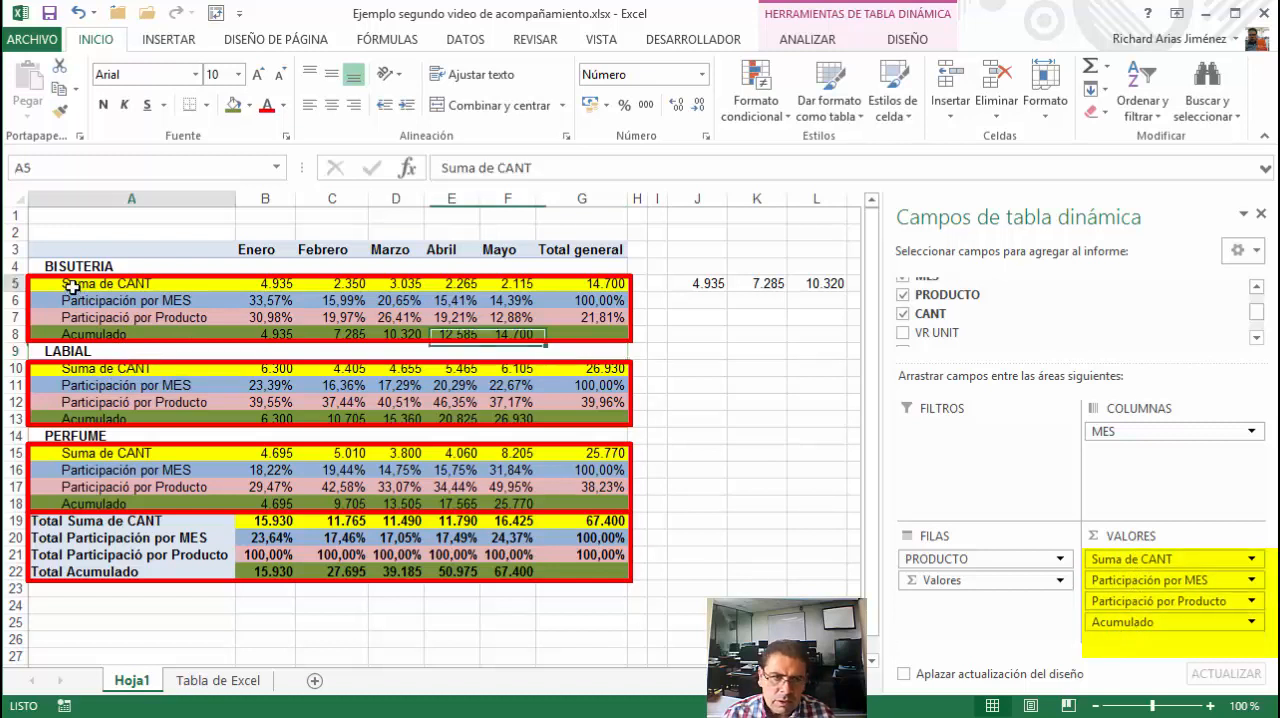
{"action": "left_click", "coordinate": [78, 301]}
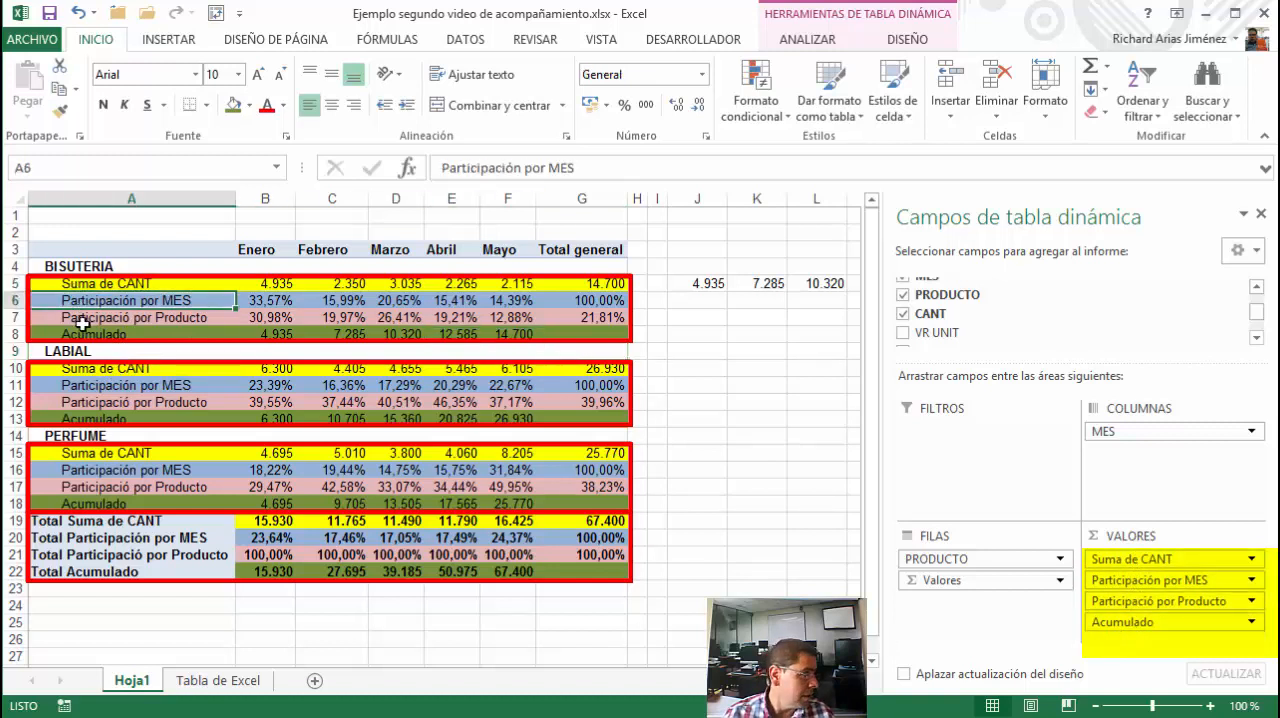
{"action": "left_click", "coordinate": [93, 335]}
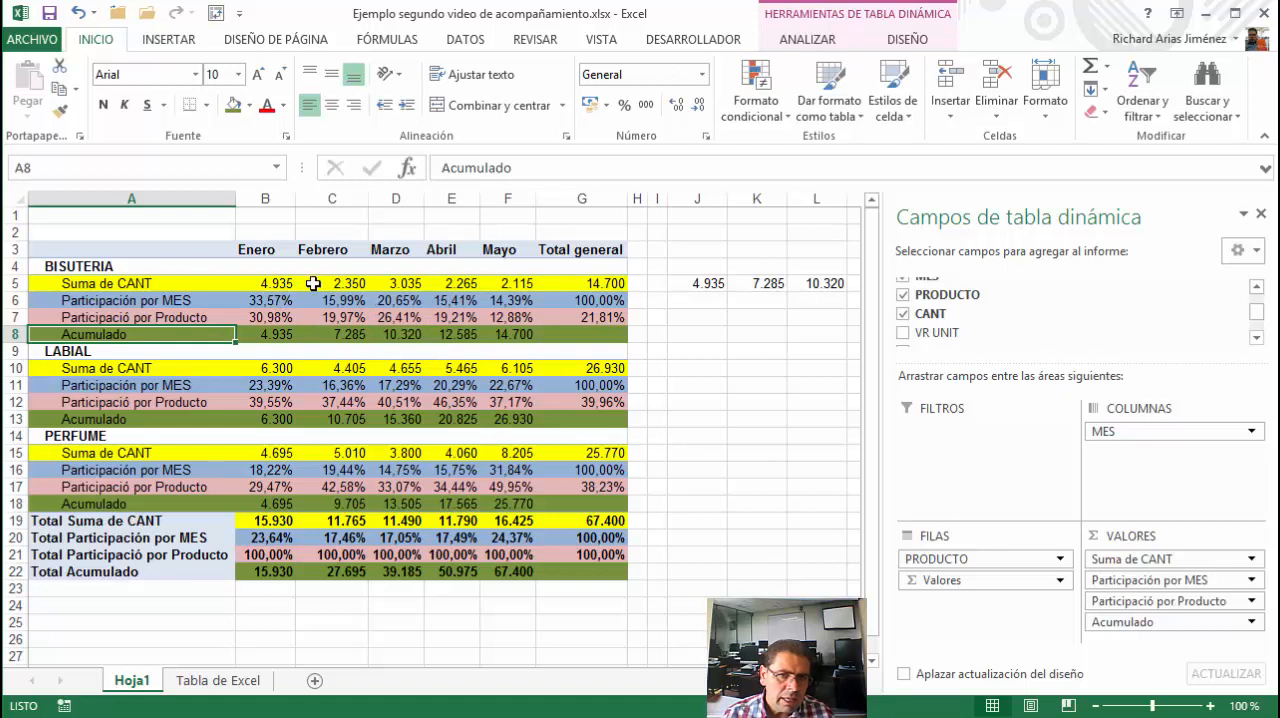
{"action": "mouse_move", "coordinate": [325, 285]}
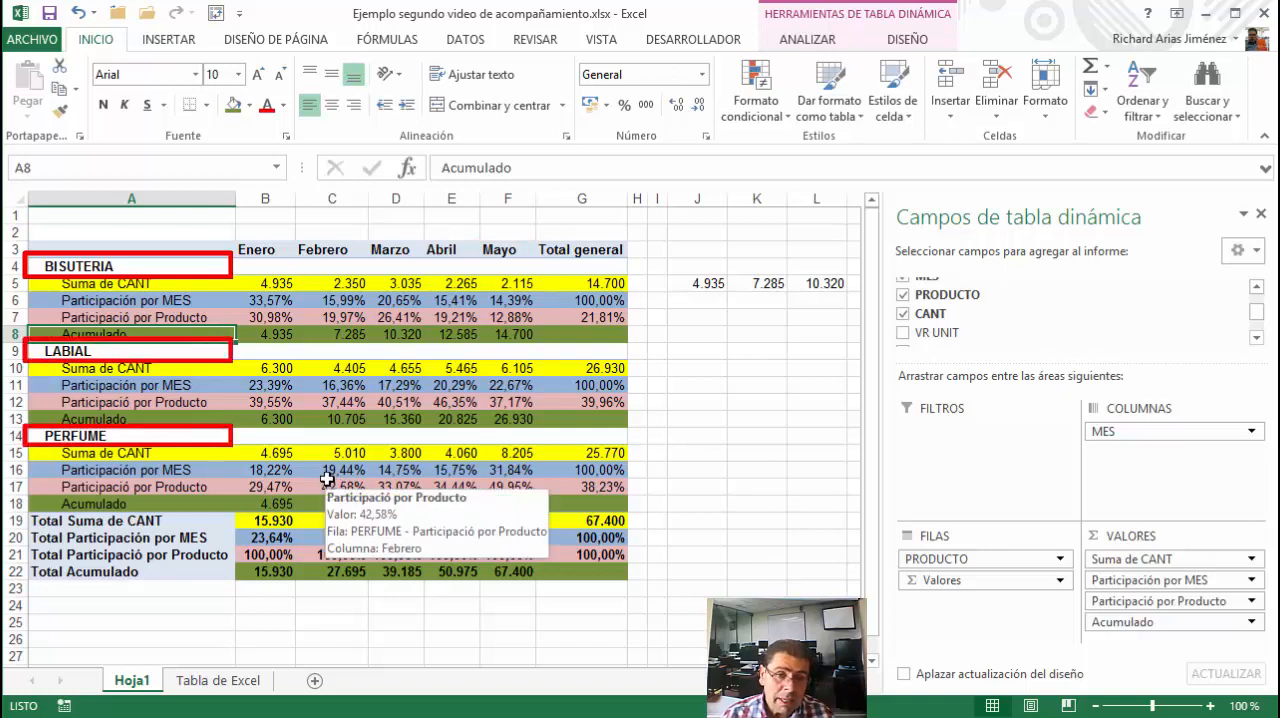
{"action": "left_click", "coordinate": [310, 249]}
{"action": "left_click", "coordinate": [268, 245]}
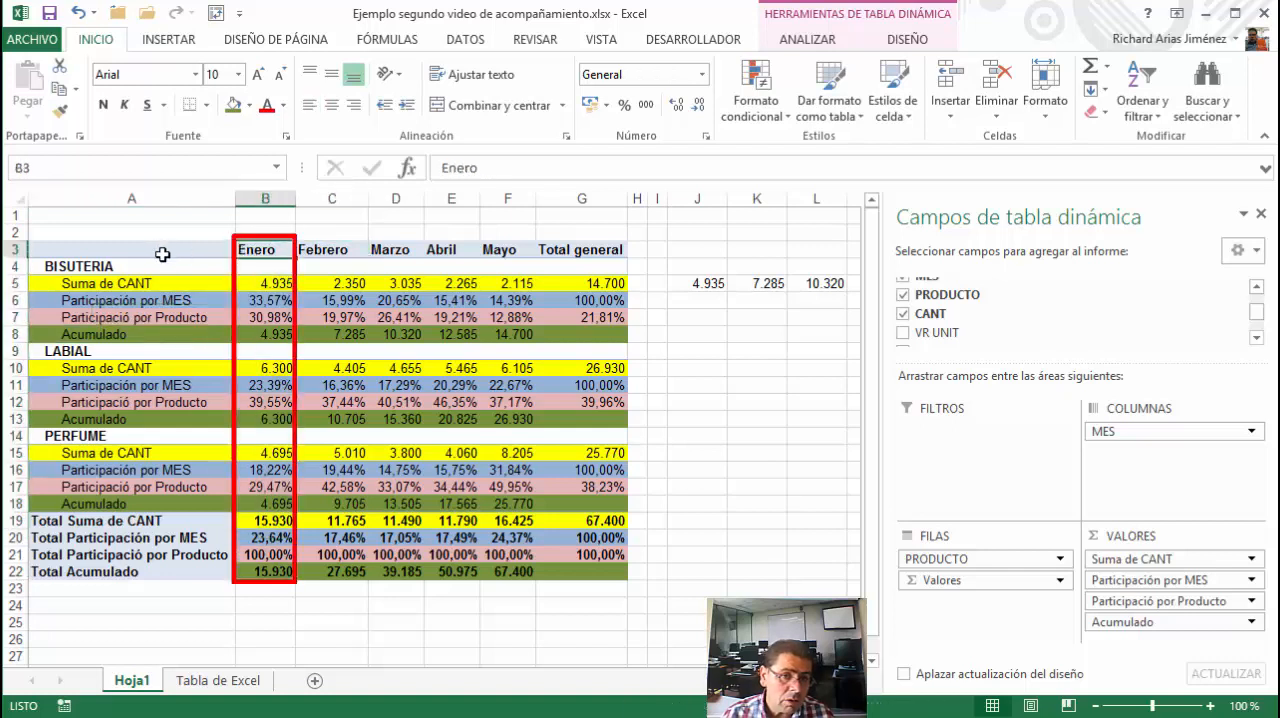
{"action": "left_click", "coordinate": [315, 250]}
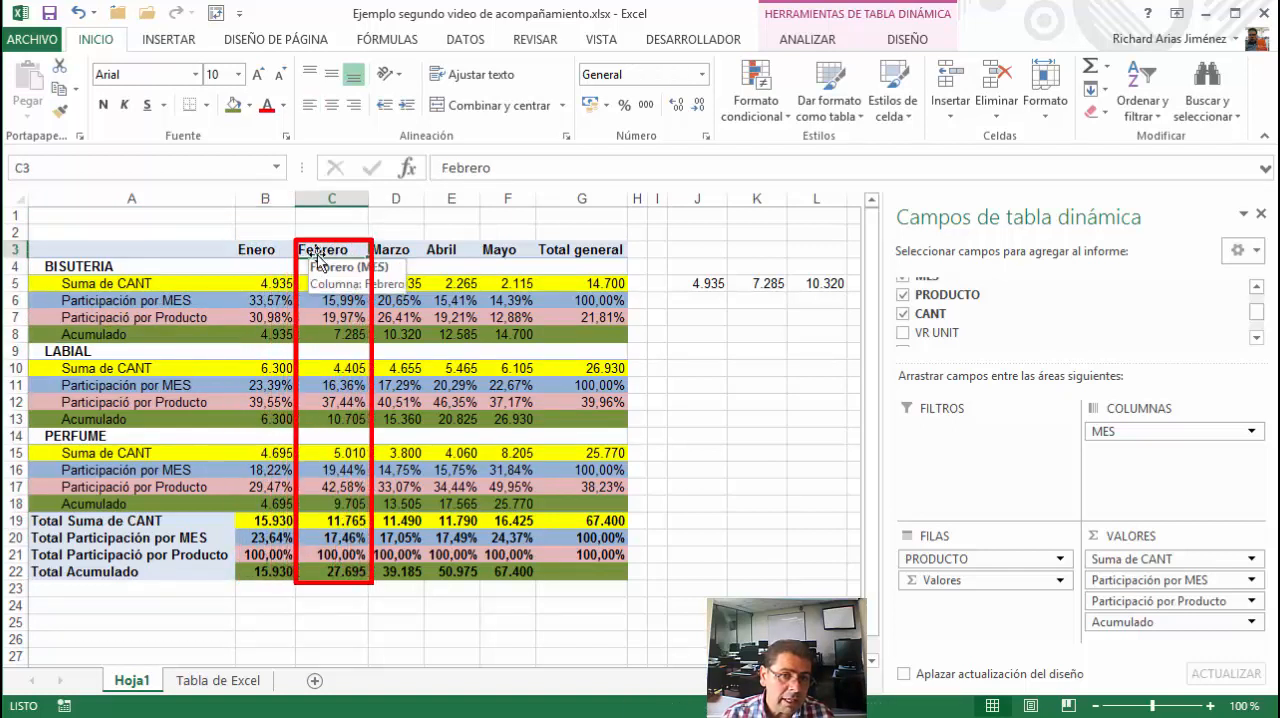
{"action": "left_click", "coordinate": [270, 250]}
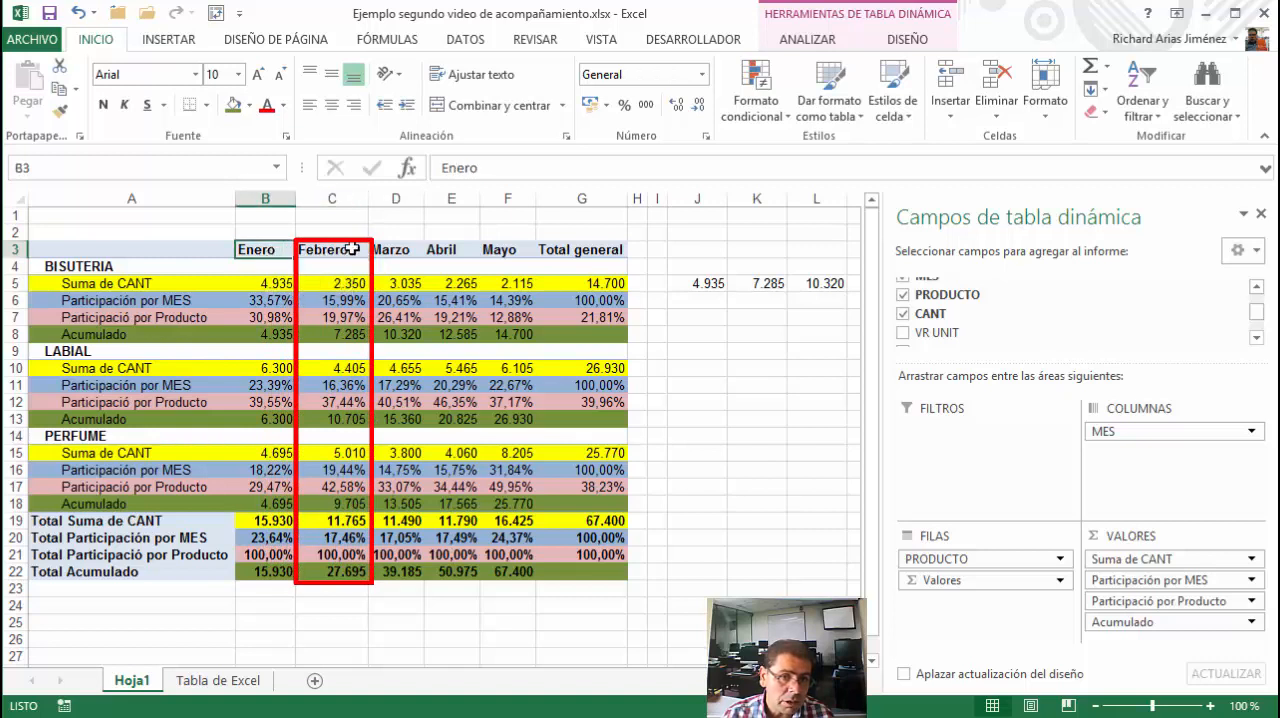
{"action": "left_click", "coordinate": [385, 250]}
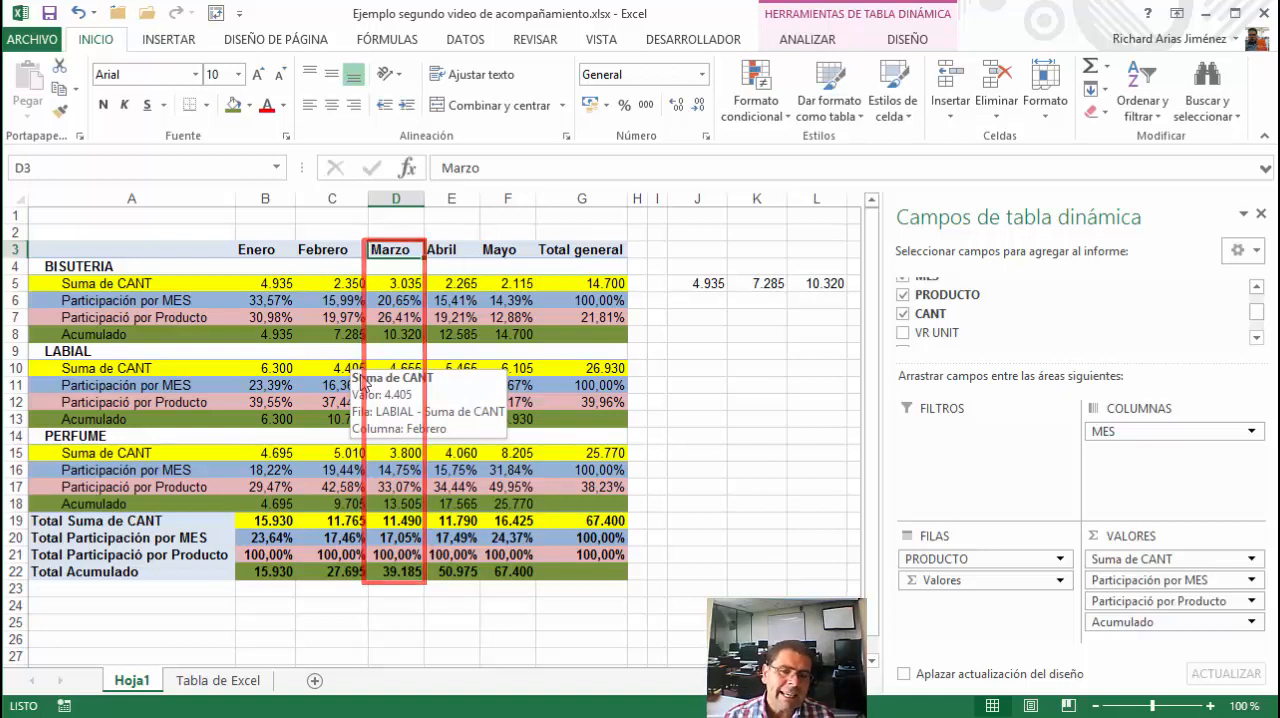
Inspect the CANT column in the Tabla de Excel sheet and return to the PivotTable on Hoja1
{"action": "left_click", "coordinate": [218, 680]}
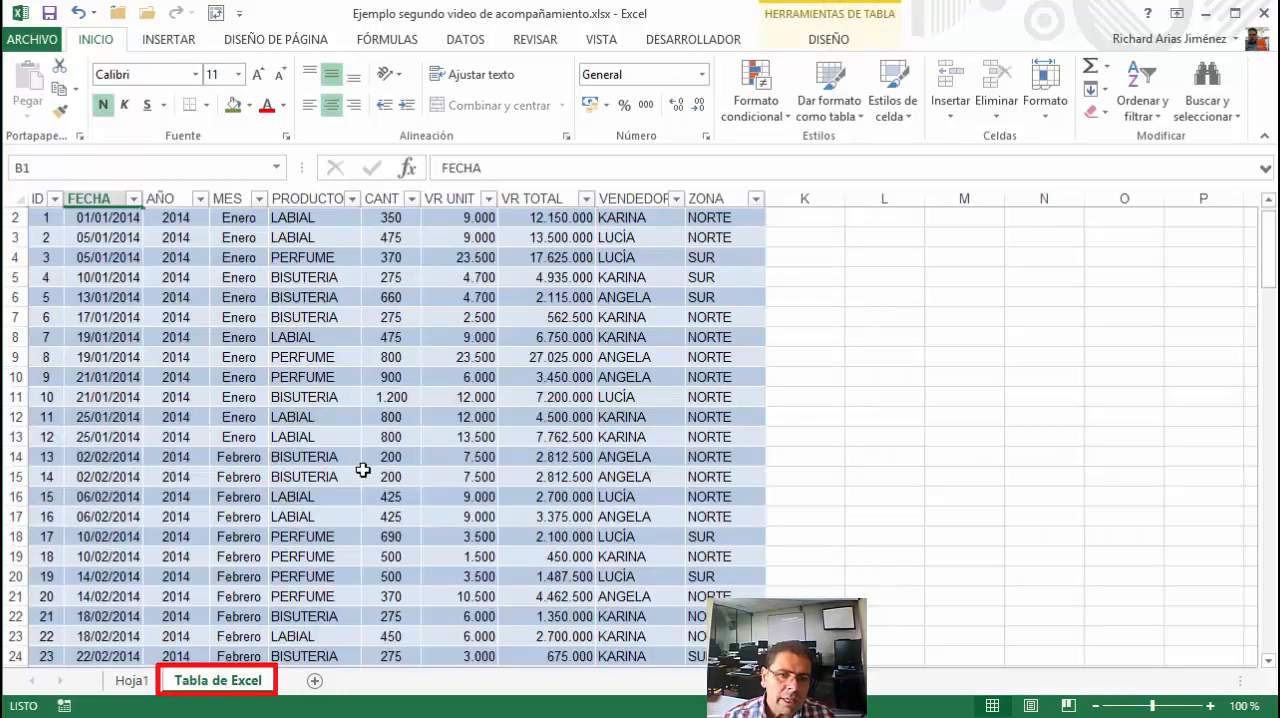
{"action": "scroll", "coordinate": [365, 465], "scroll_direction": "up", "scroll_amount": 1}
{"action": "left_click_drag", "start_coordinate": [385, 217], "coordinate": [405, 480]}
{"action": "left_click", "coordinate": [135, 680]}
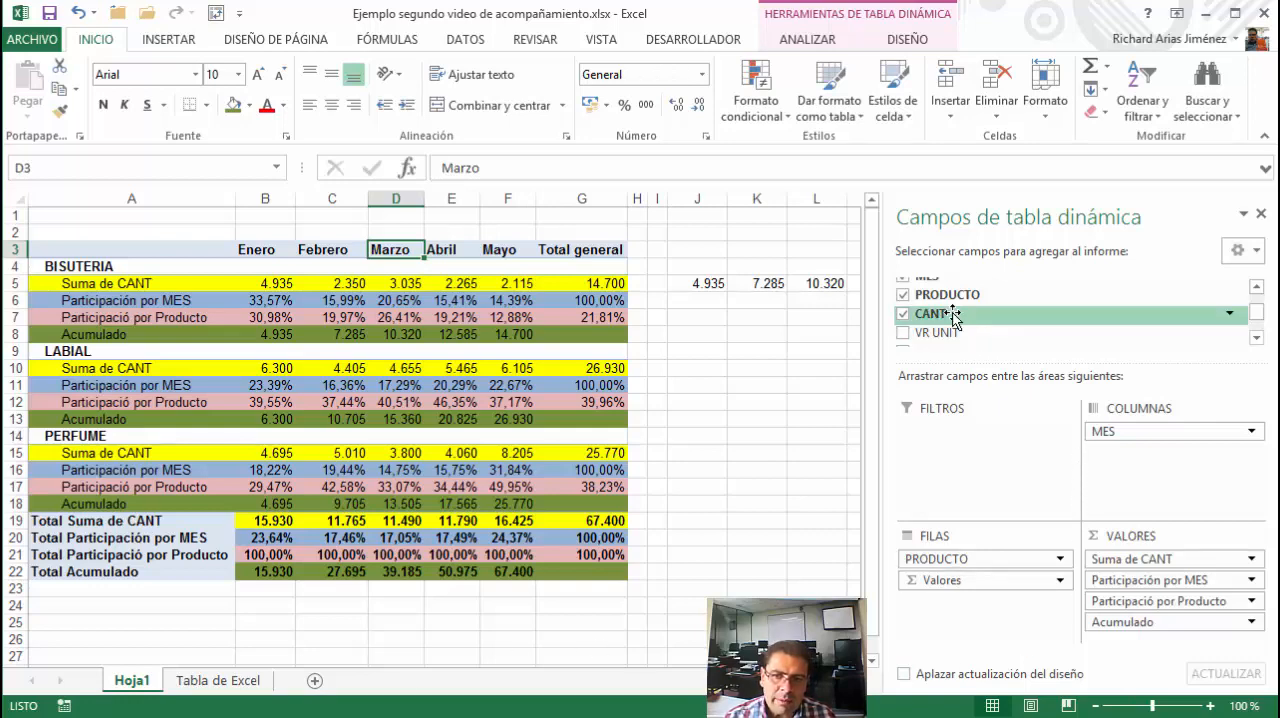
Add CANT to the PivotTable values again and rename the new Suma de CANT2 field Crecimiento mensual
{"action": "left_click_drag", "start_coordinate": [950, 314], "coordinate": [1147, 662]}
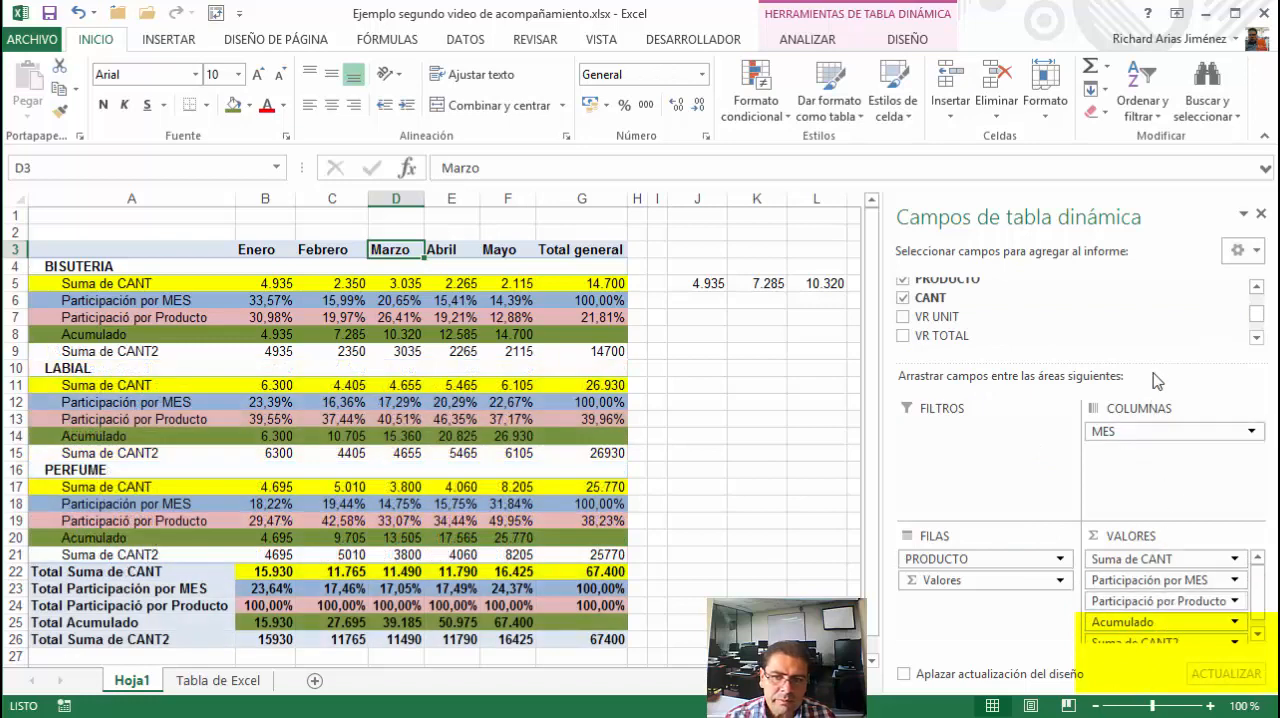
{"action": "left_click_drag", "start_coordinate": [1157, 354], "coordinate": [1157, 314]}
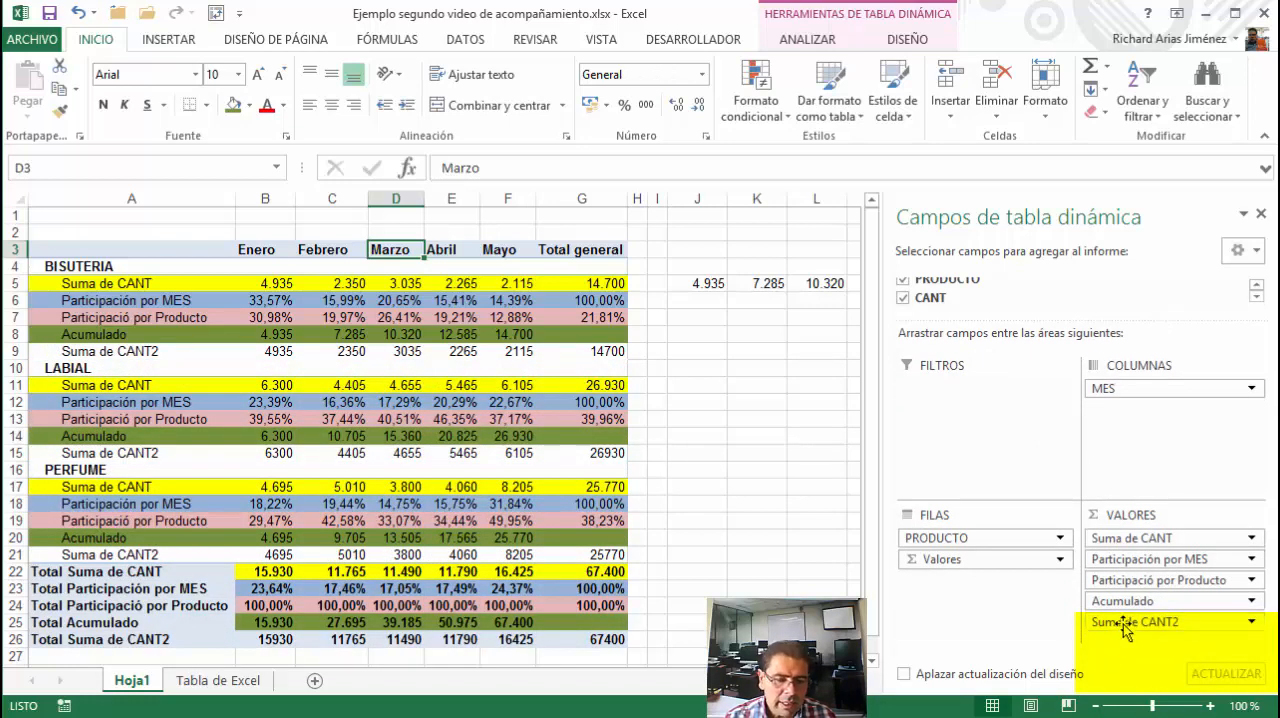
{"action": "left_click", "coordinate": [155, 353]}
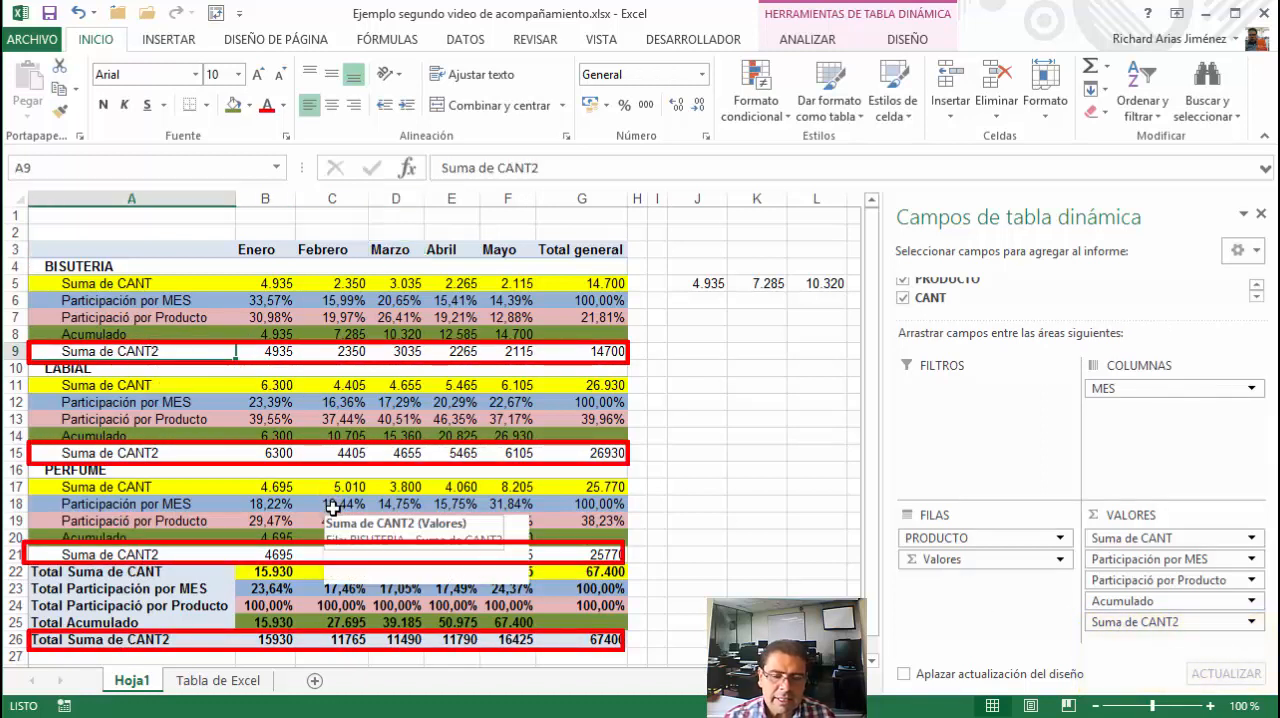
{"action": "type", "text": "Cre"}
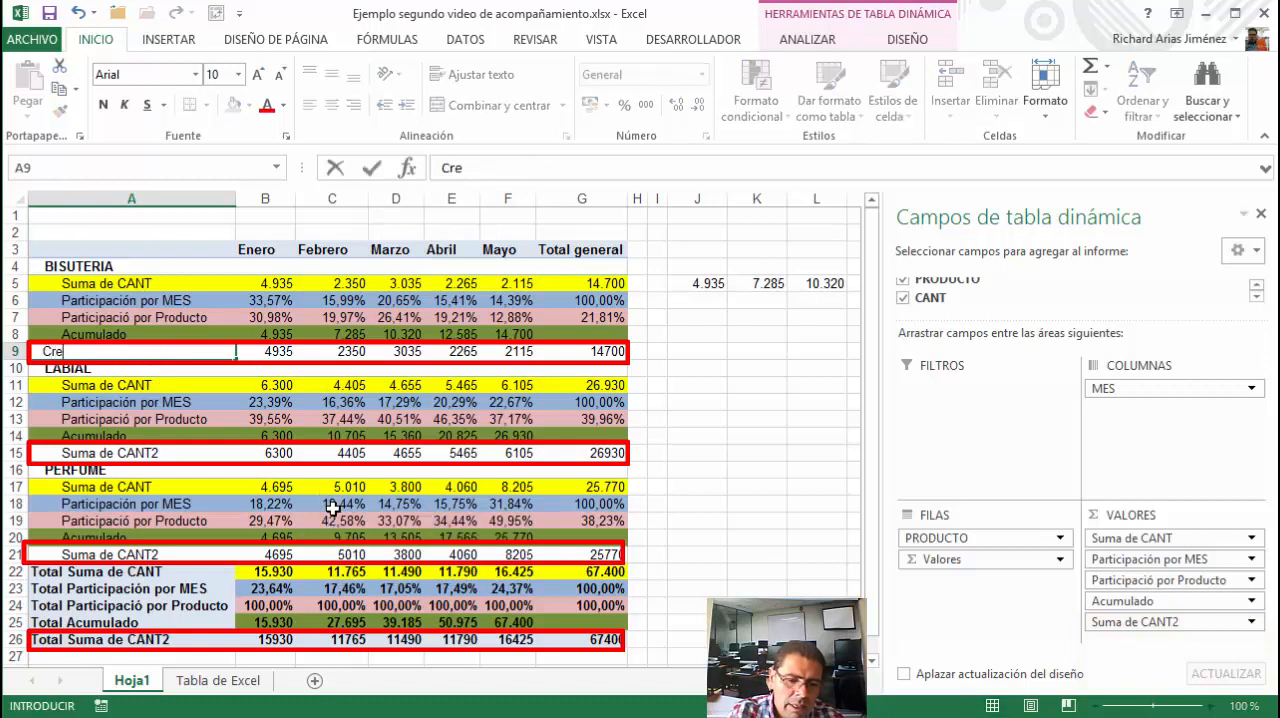
{"action": "type", "text": "cimiento mensual"}
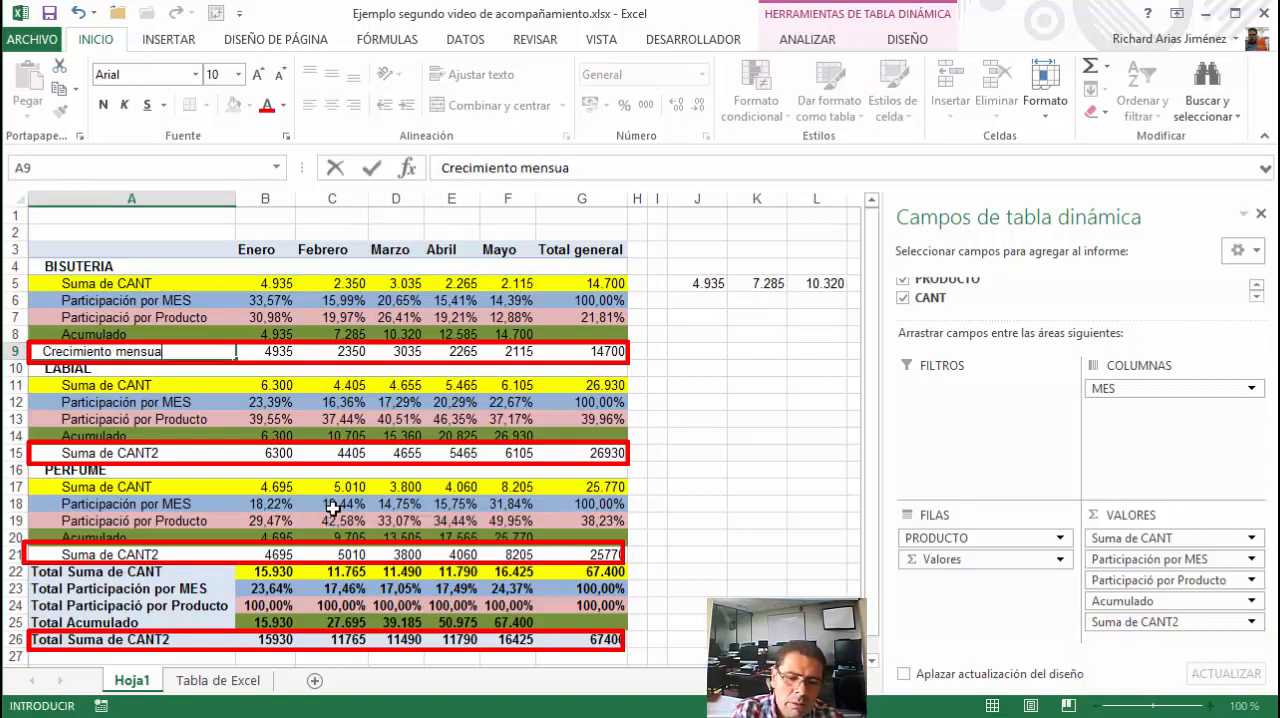
{"action": "left_click", "coordinate": [371, 168]}
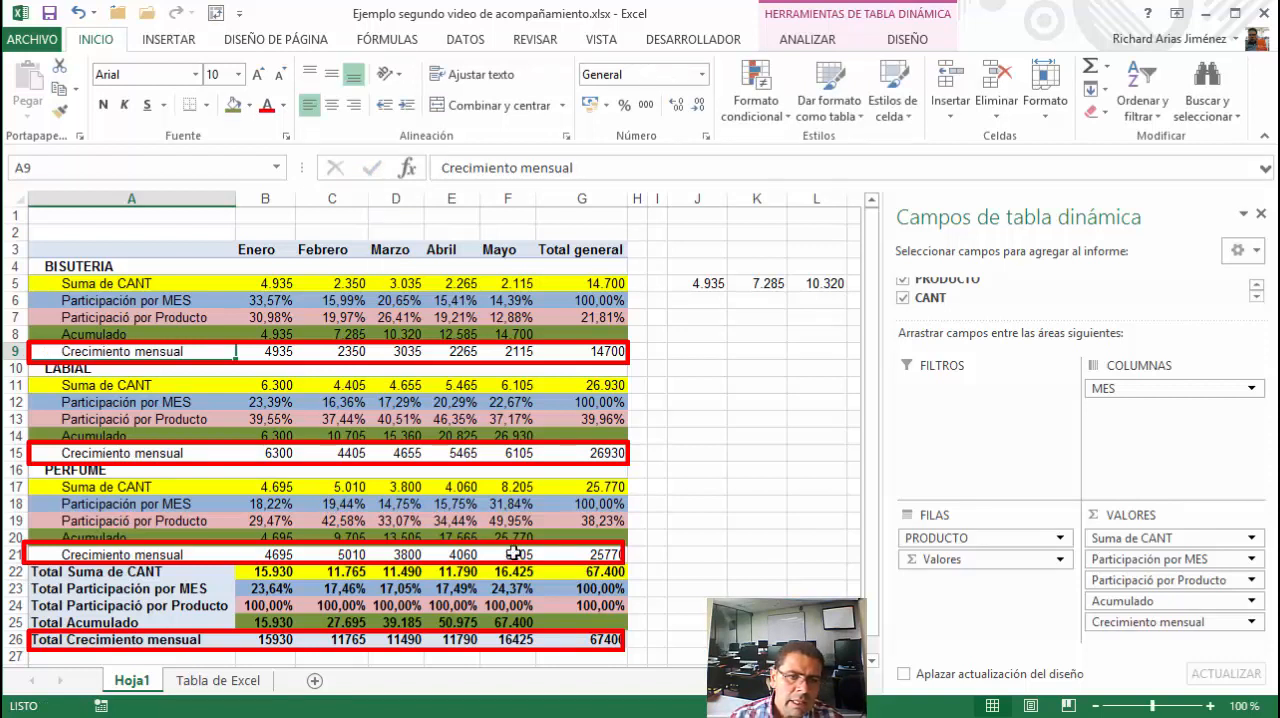
Configure the Crecimiento mensual value field to show its values as Diferencia de
{"action": "mouse_move", "coordinate": [513, 553]}
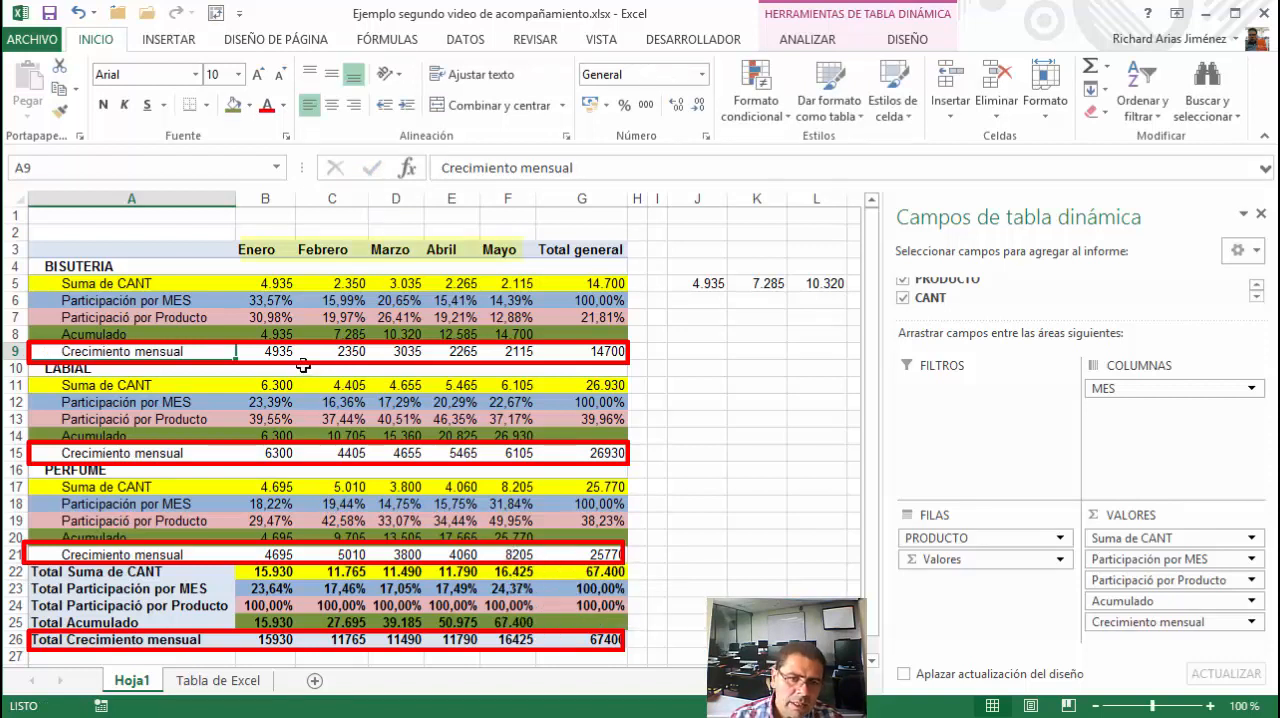
{"action": "mouse_move", "coordinate": [325, 355]}
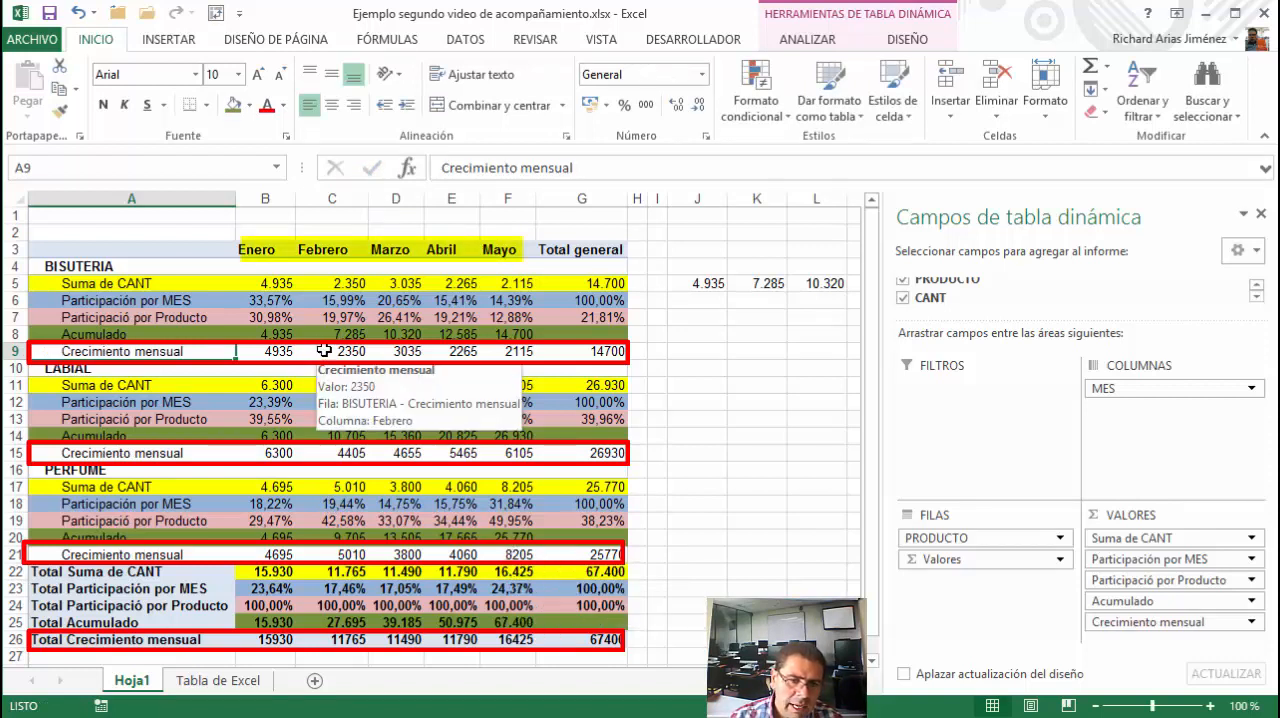
{"action": "left_click", "coordinate": [1136, 624]}
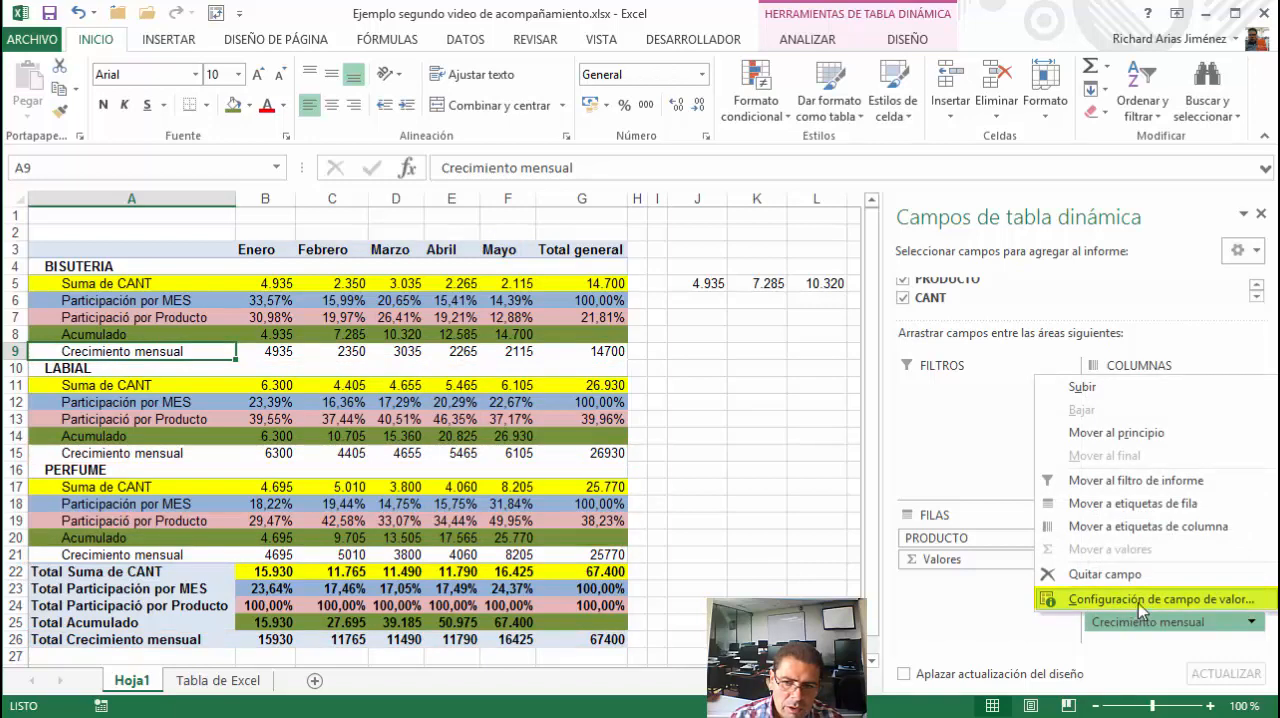
{"action": "left_click", "coordinate": [1138, 601]}
{"action": "left_click", "coordinate": [748, 387]}
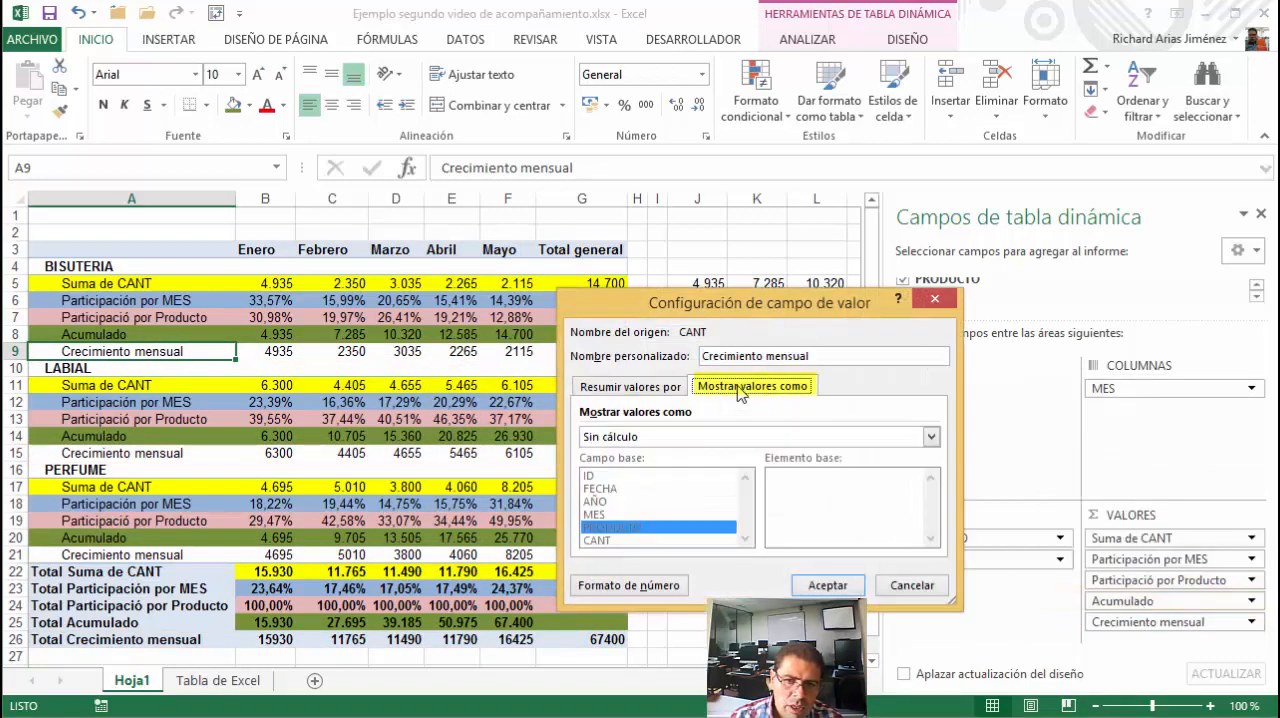
{"action": "left_click", "coordinate": [667, 440]}
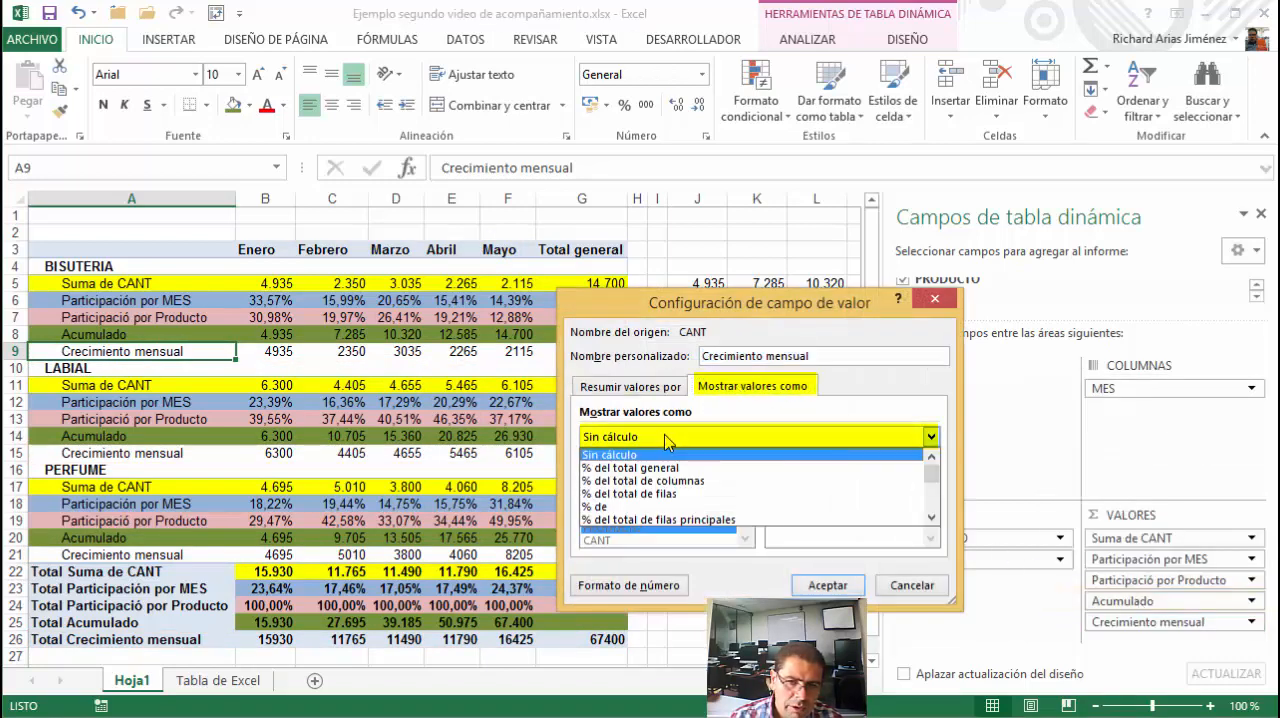
{"action": "left_click", "coordinate": [932, 517]}
{"action": "left_click", "coordinate": [932, 517]}
{"action": "left_click", "coordinate": [932, 517]}
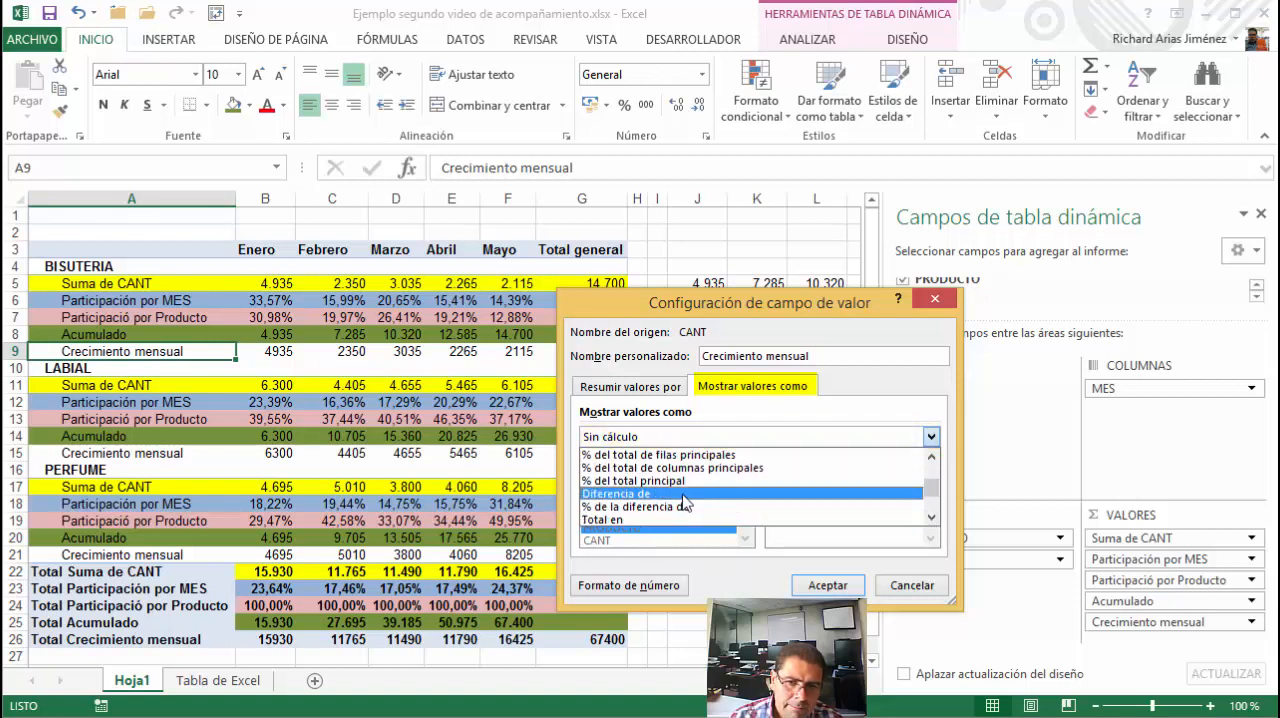
{"action": "left_click", "coordinate": [650, 494]}
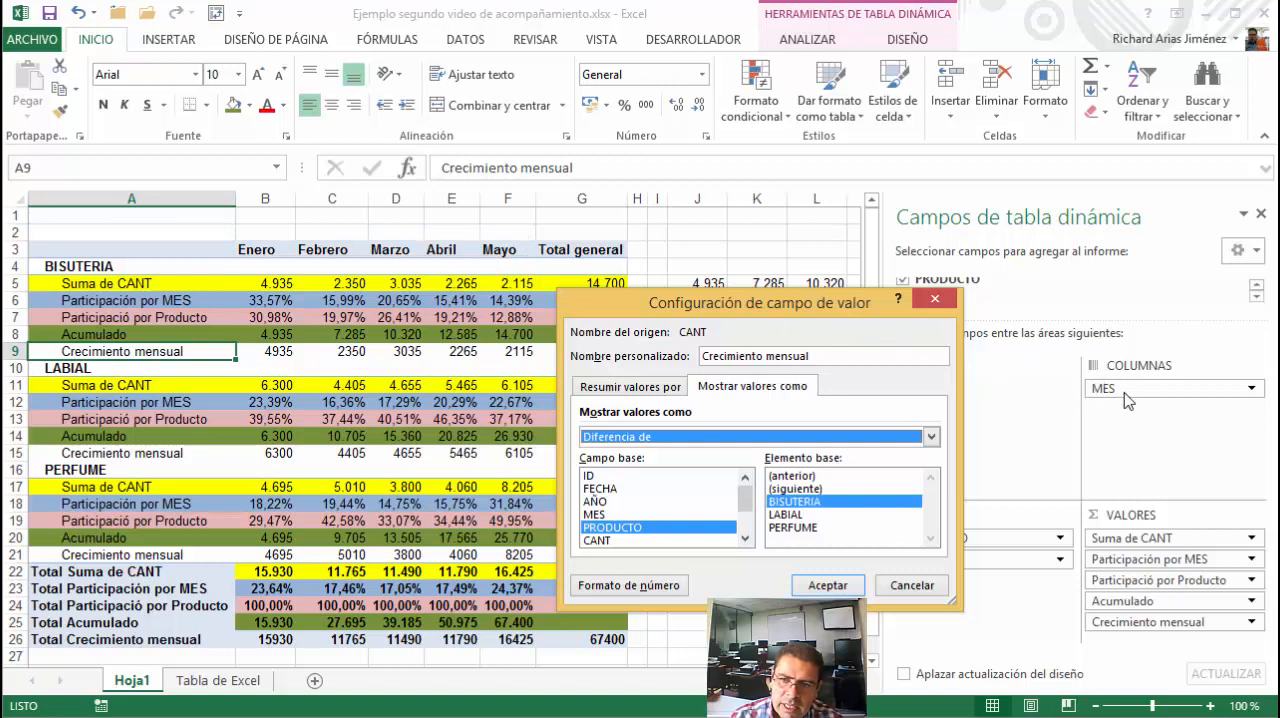
Set the Crecimiento mensual difference to use MES as the base field and (anterior) as the base item, and apply it
{"action": "left_click", "coordinate": [597, 514]}
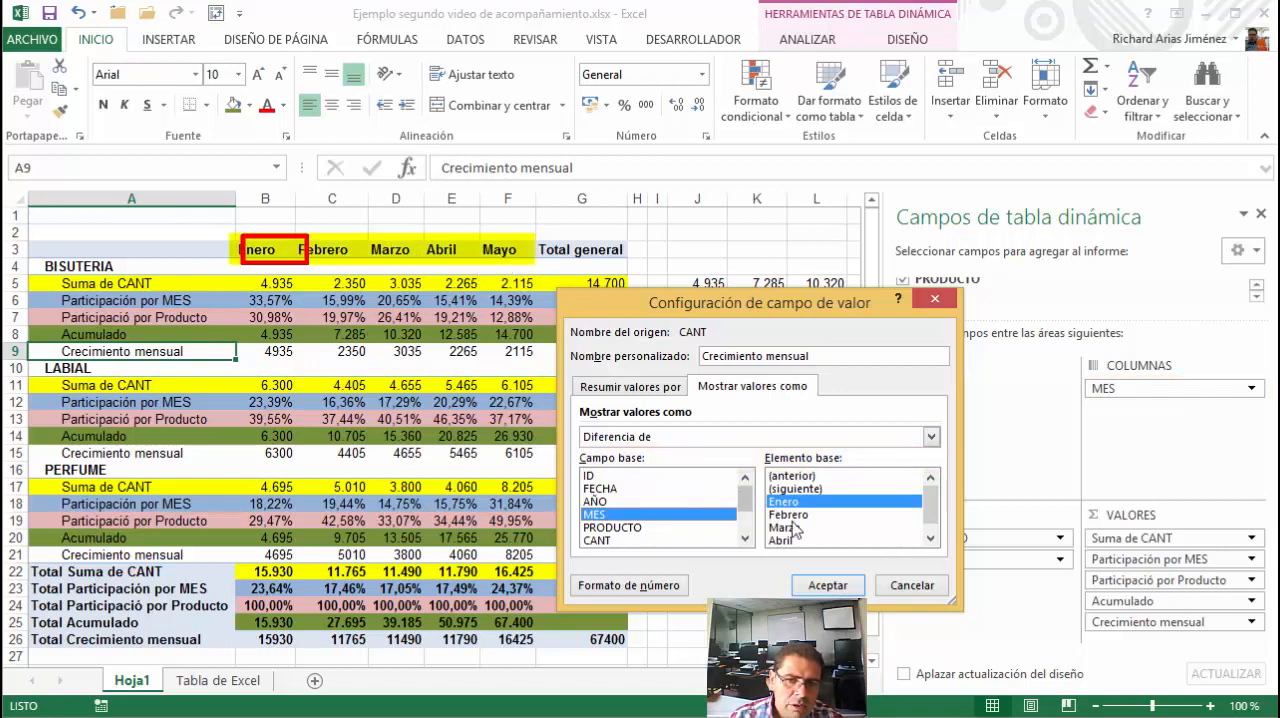
{"action": "left_click", "coordinate": [792, 515]}
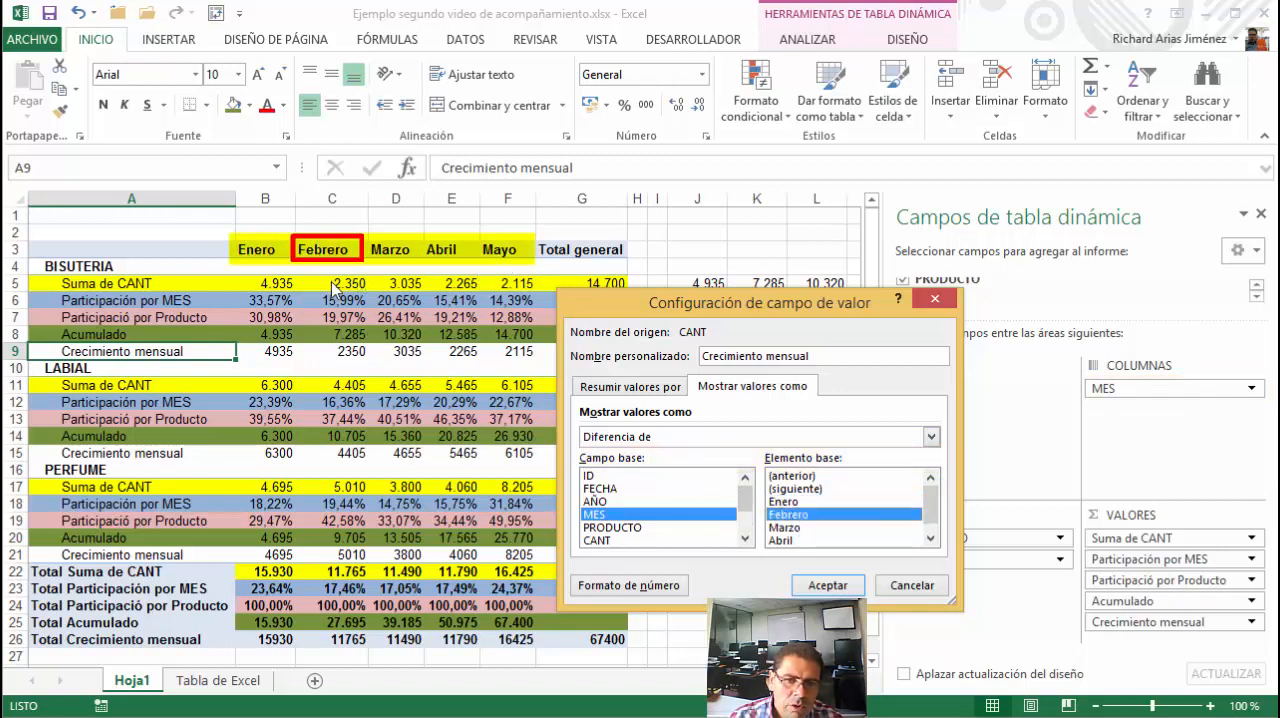
{"action": "left_click", "coordinate": [792, 476]}
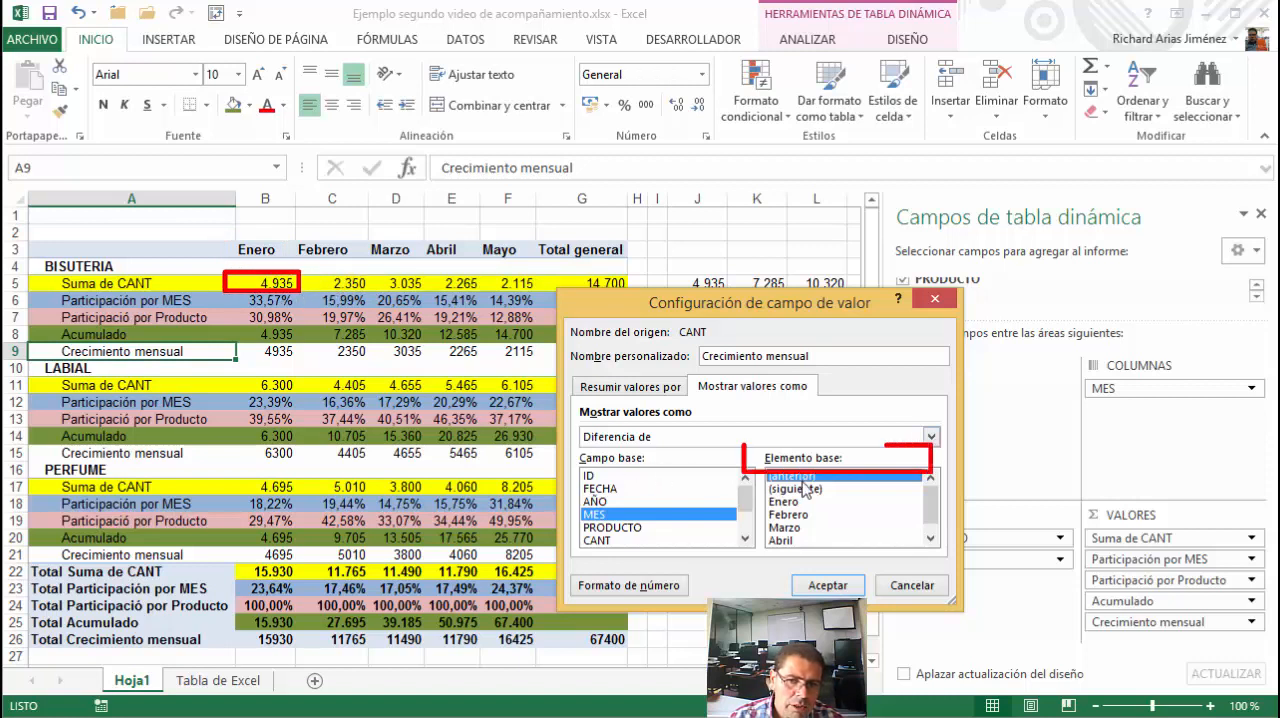
{"action": "left_click", "coordinate": [825, 587]}
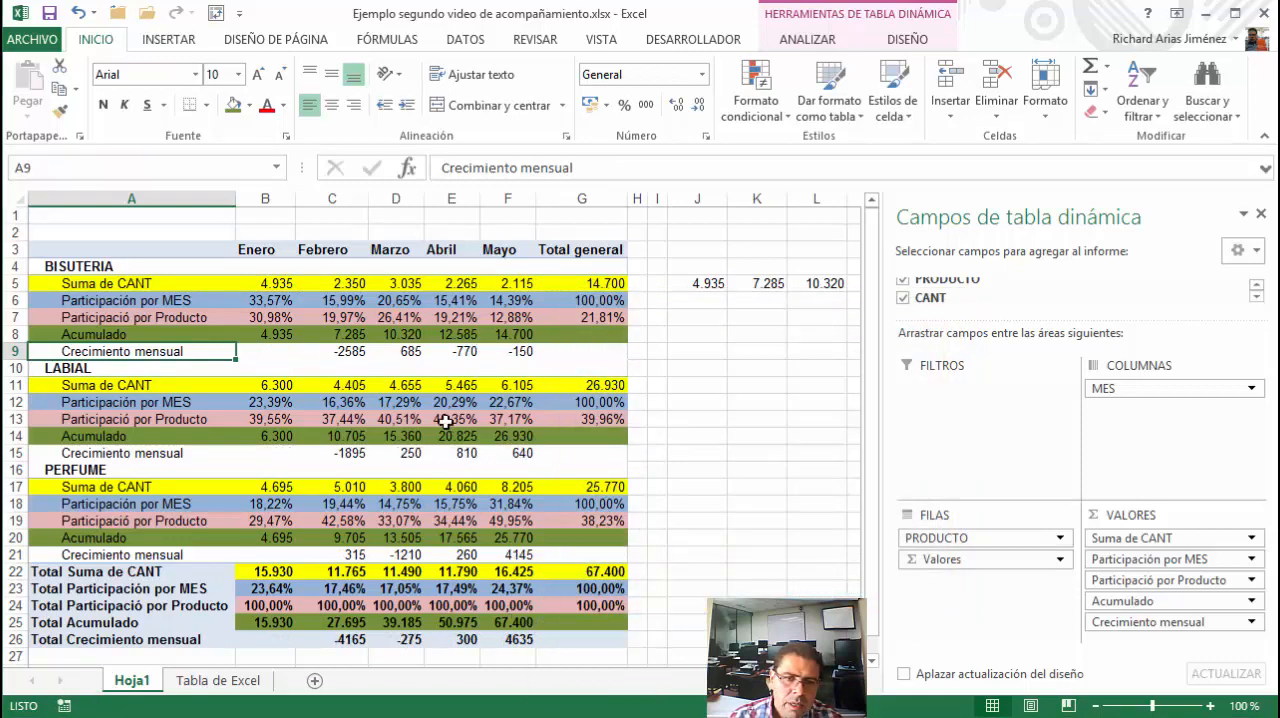
Format the Crecimiento mensual field as Número with 0 decimal places and a thousands separator
{"action": "left_click", "coordinate": [1112, 628]}
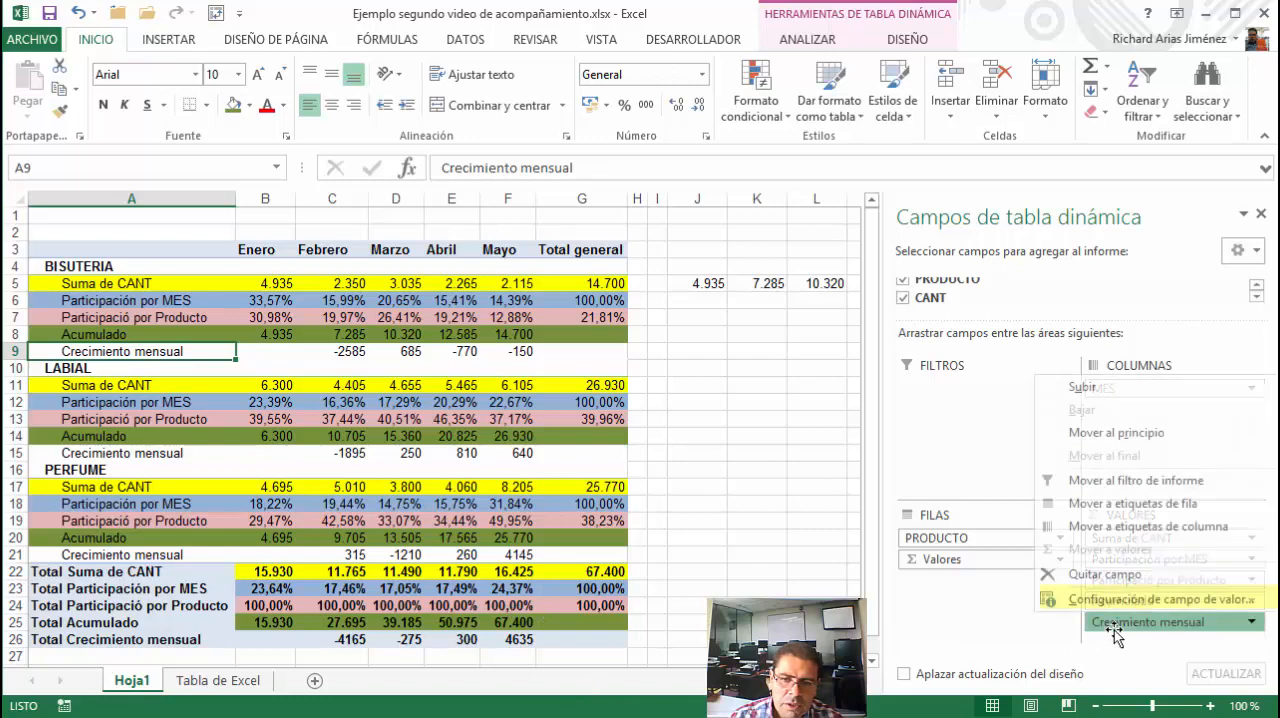
{"action": "left_click", "coordinate": [1132, 595]}
{"action": "left_click", "coordinate": [630, 583]}
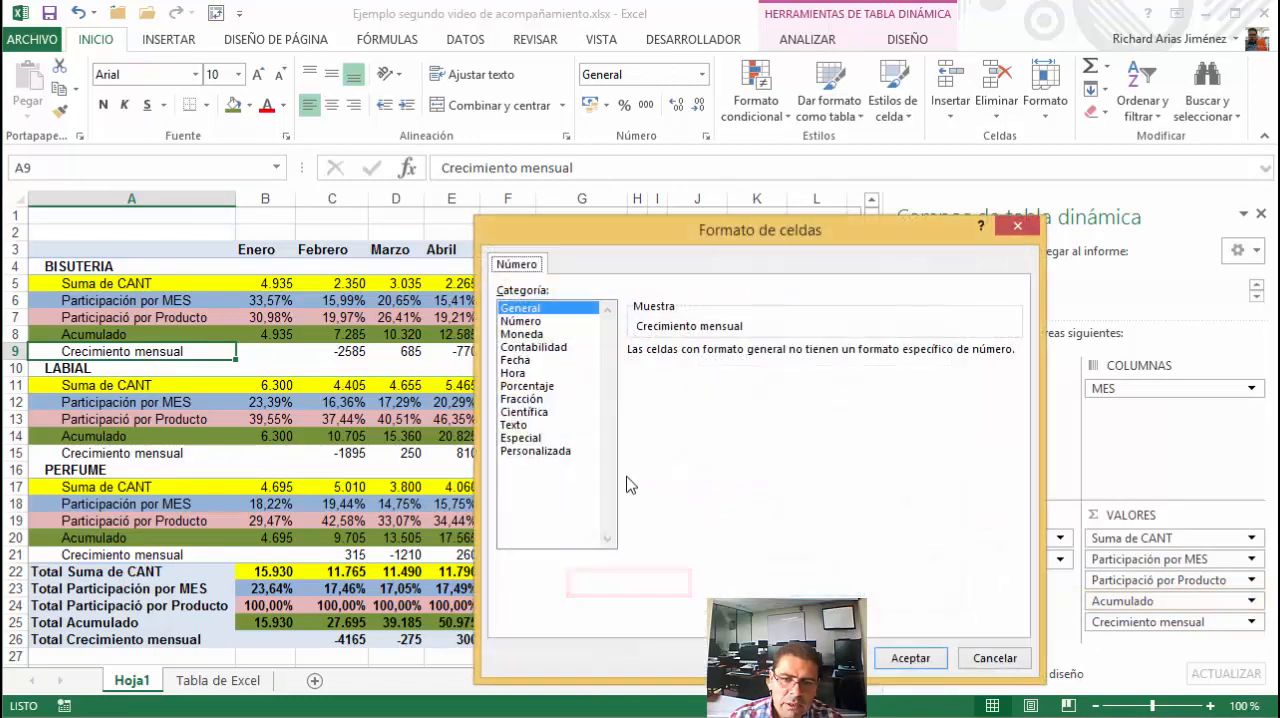
{"action": "left_click", "coordinate": [521, 321]}
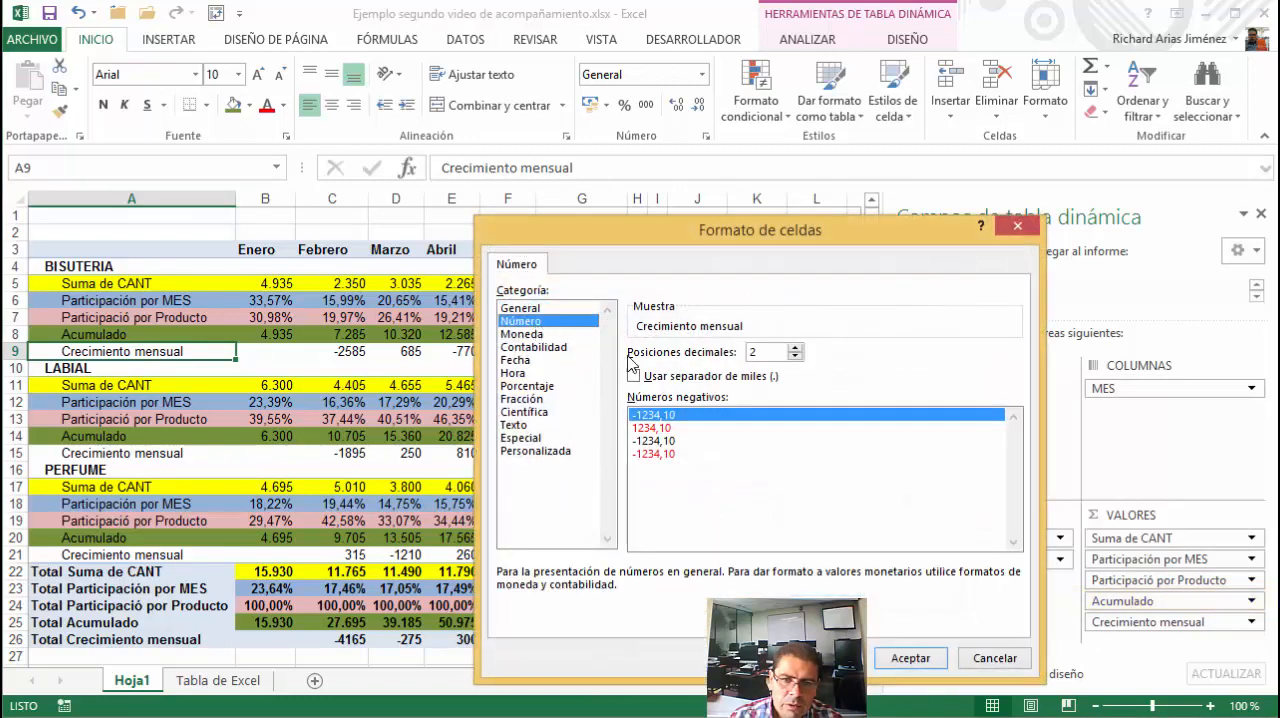
{"action": "left_click", "coordinate": [794, 356]}
{"action": "left_click", "coordinate": [794, 356]}
{"action": "left_click", "coordinate": [706, 376]}
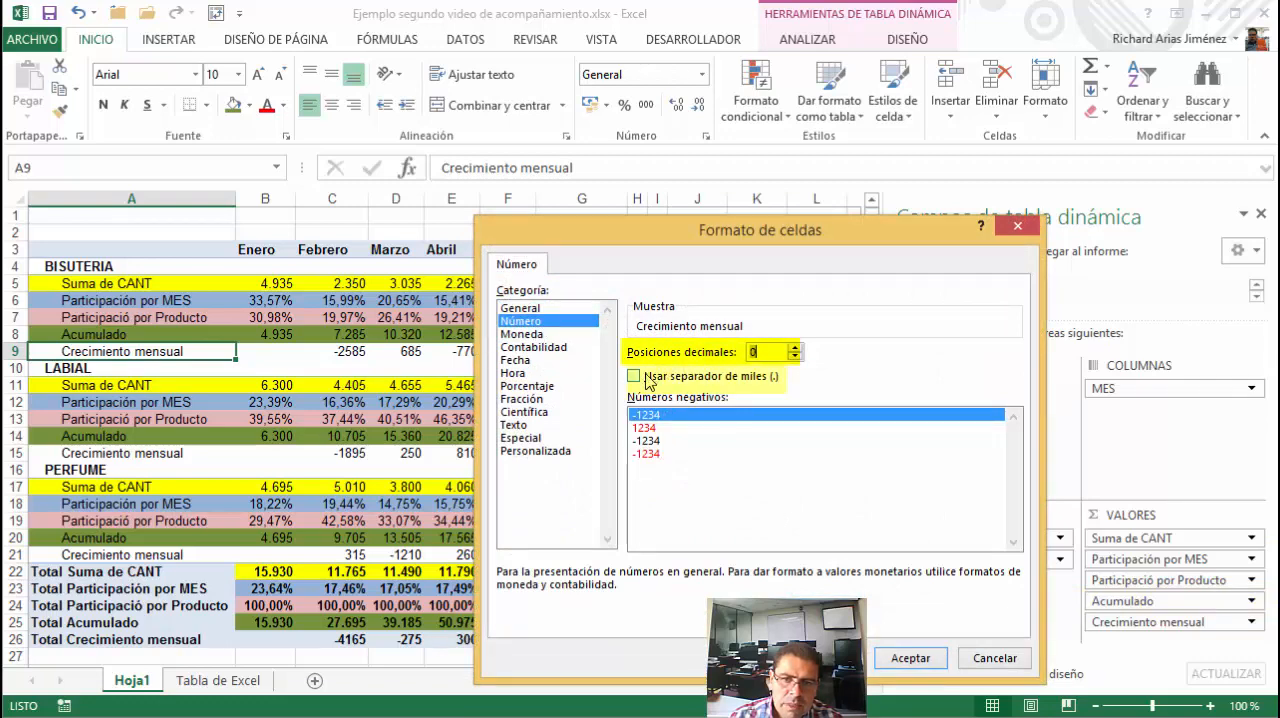
{"action": "left_click", "coordinate": [908, 660]}
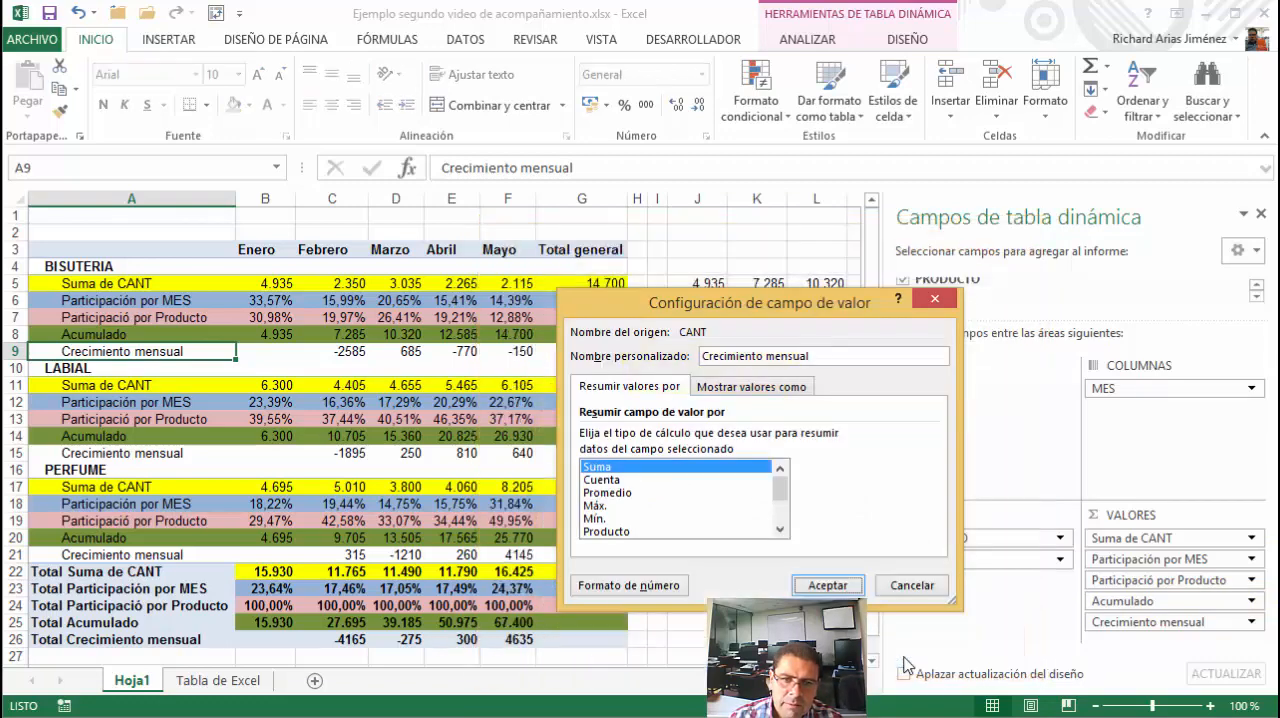
{"action": "left_click", "coordinate": [825, 585]}
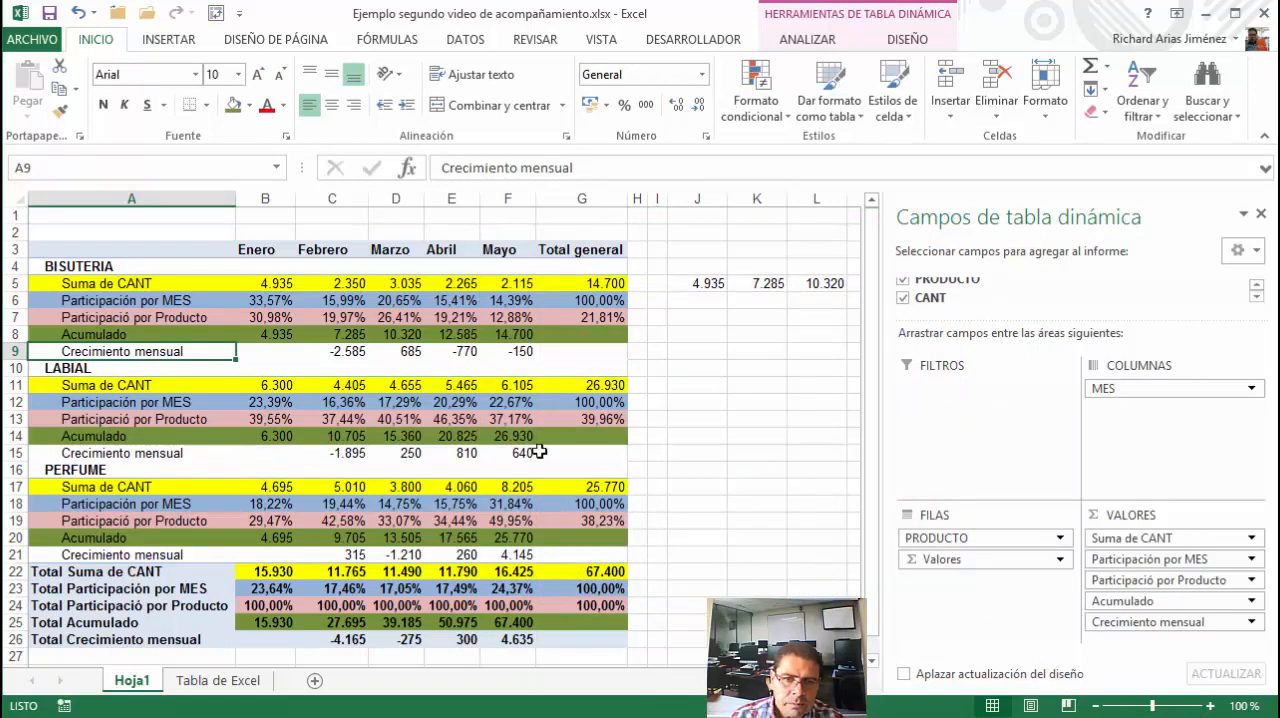
Calculate BISUTERIA's change from Enero to Febrero in cell K8 with the formula +2350-4935
{"action": "left_click", "coordinate": [745, 336]}
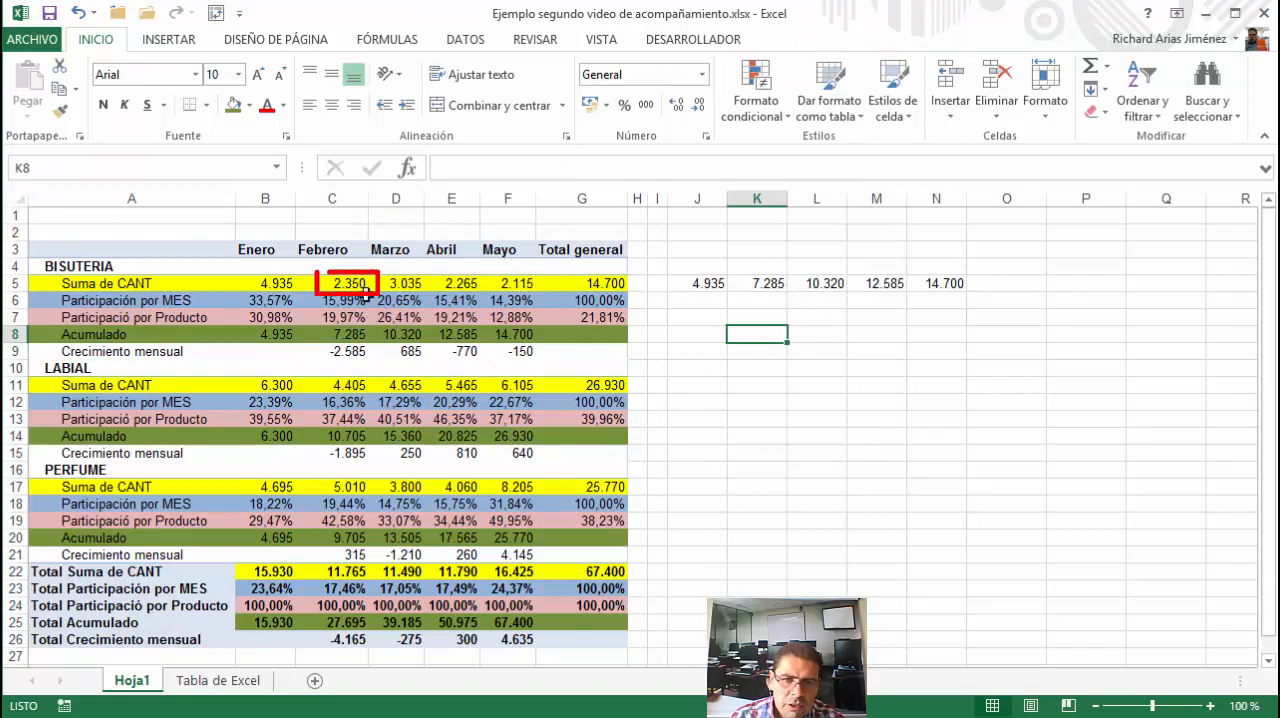
{"action": "type", "text": "+"}
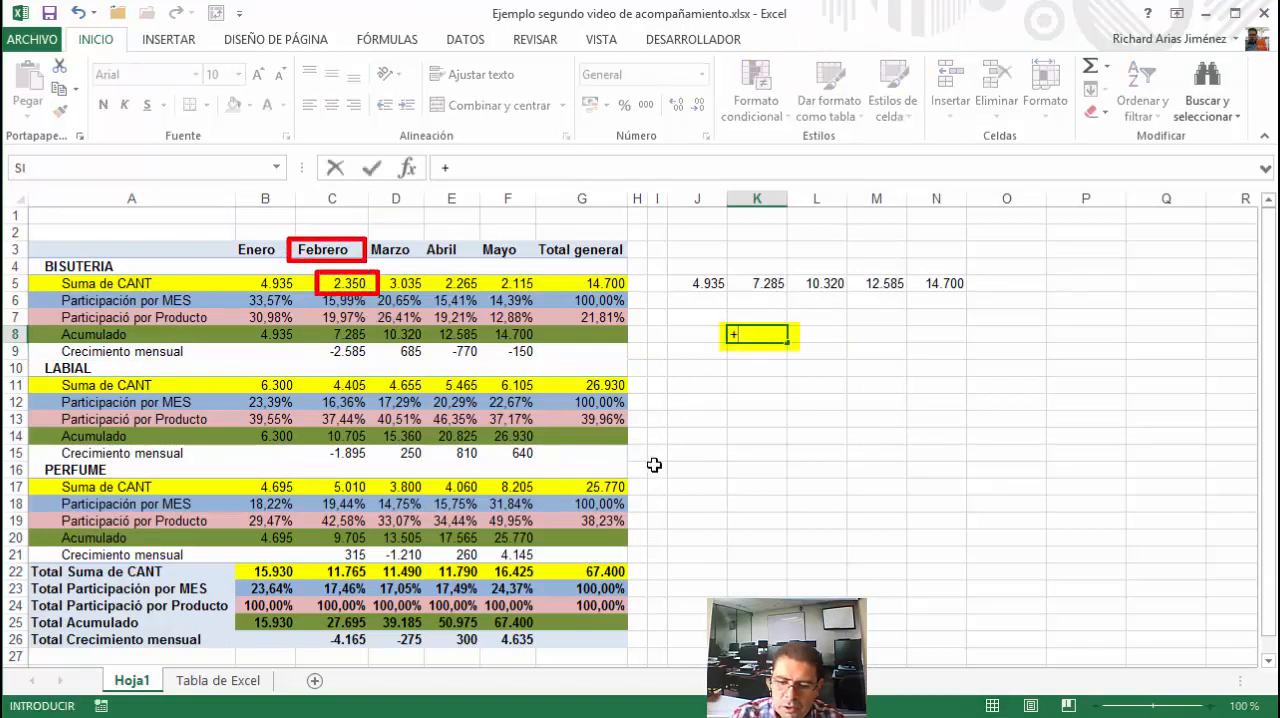
{"action": "type", "text": "2350"}
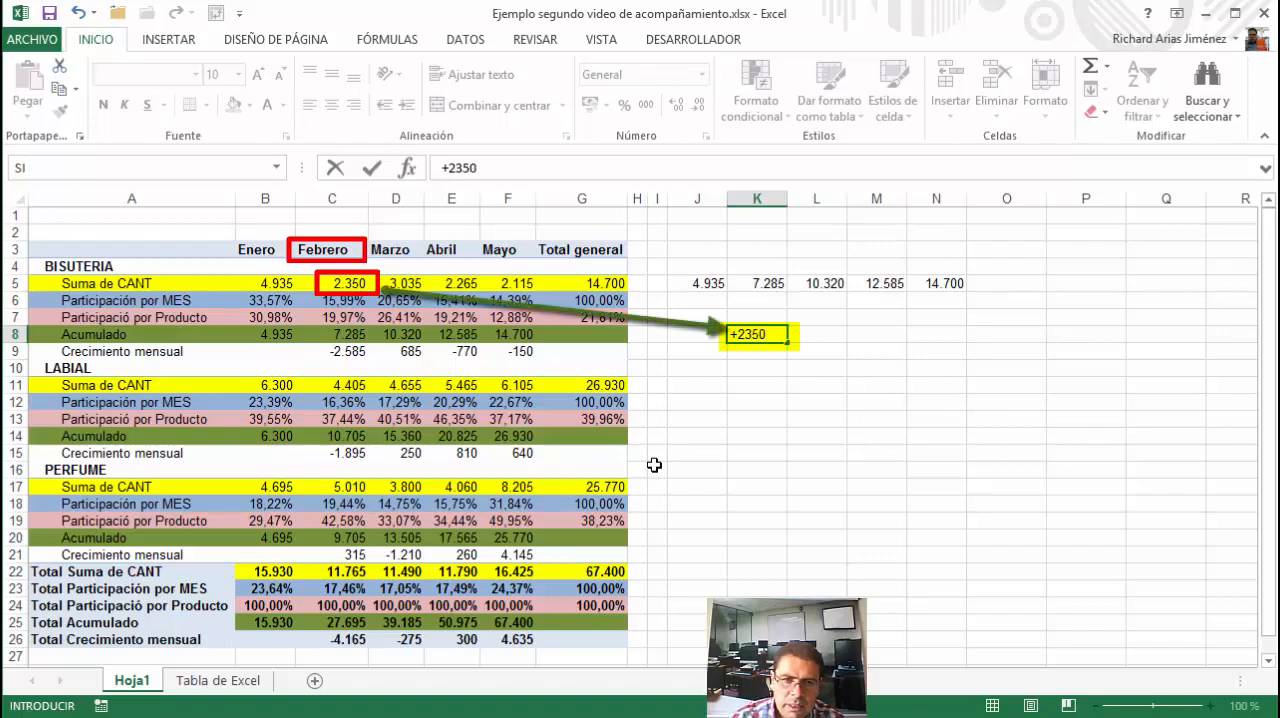
{"action": "type", "text": "-"}
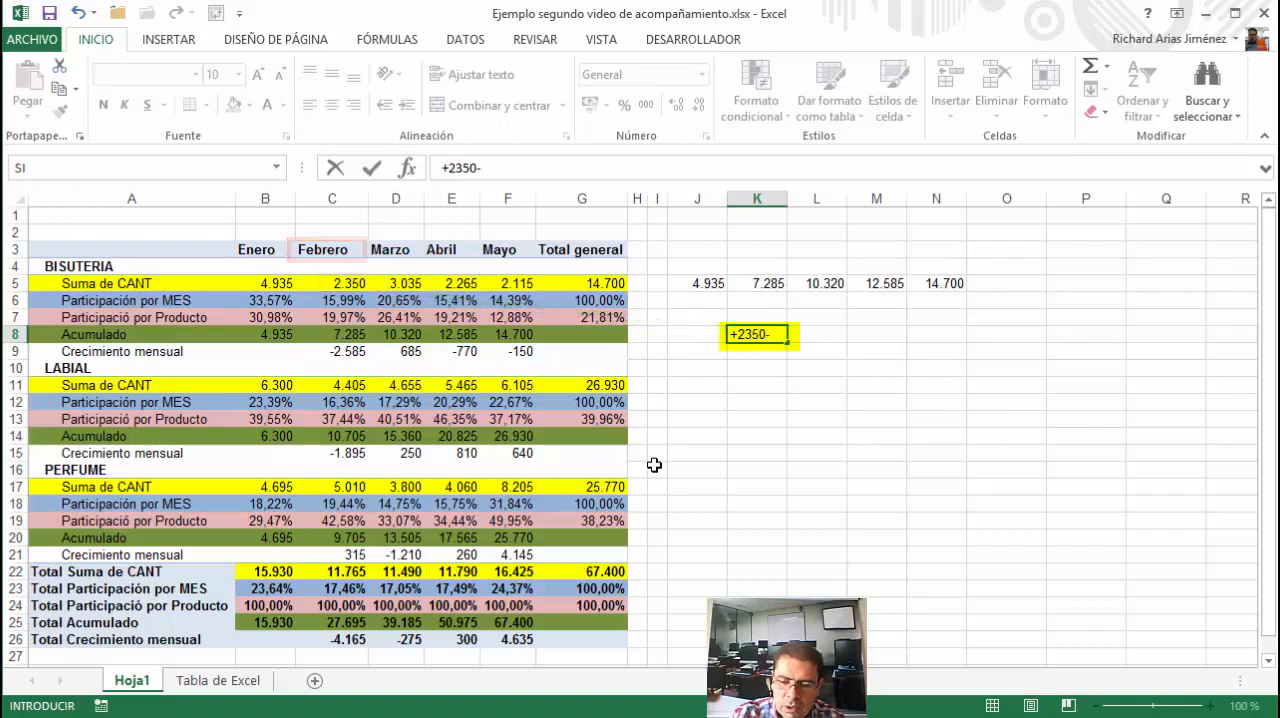
{"action": "type", "text": "49"}
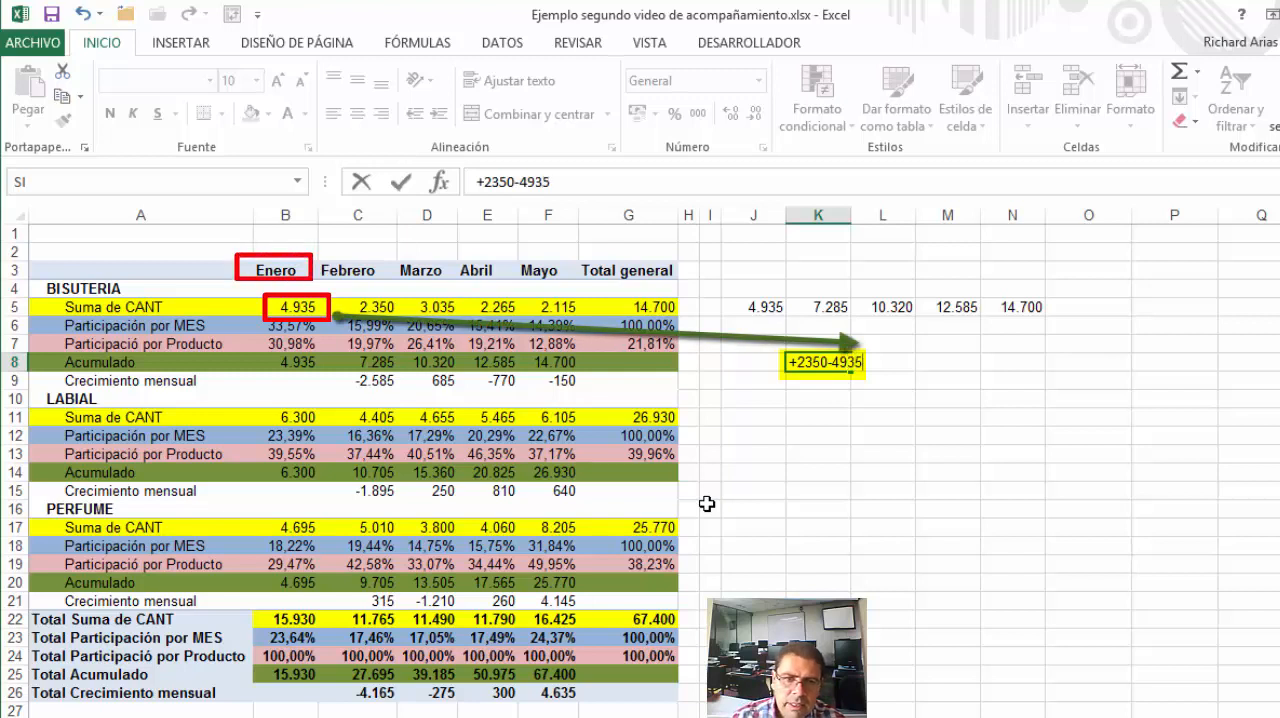
{"action": "type", "text": "35"}
{"action": "left_click", "coordinate": [405, 182]}
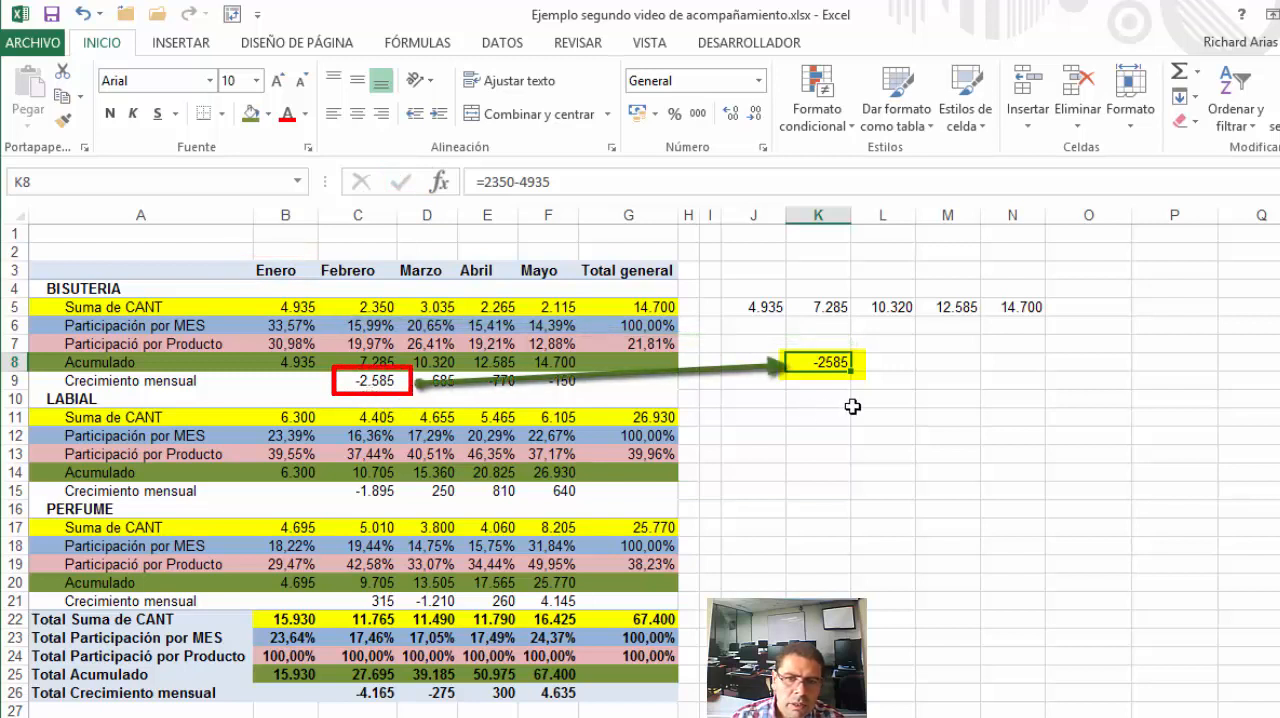
Calculate BISUTERIA's change from Febrero to Marzo in cell L8 with the formula =3035-2350
{"action": "left_click", "coordinate": [880, 365]}
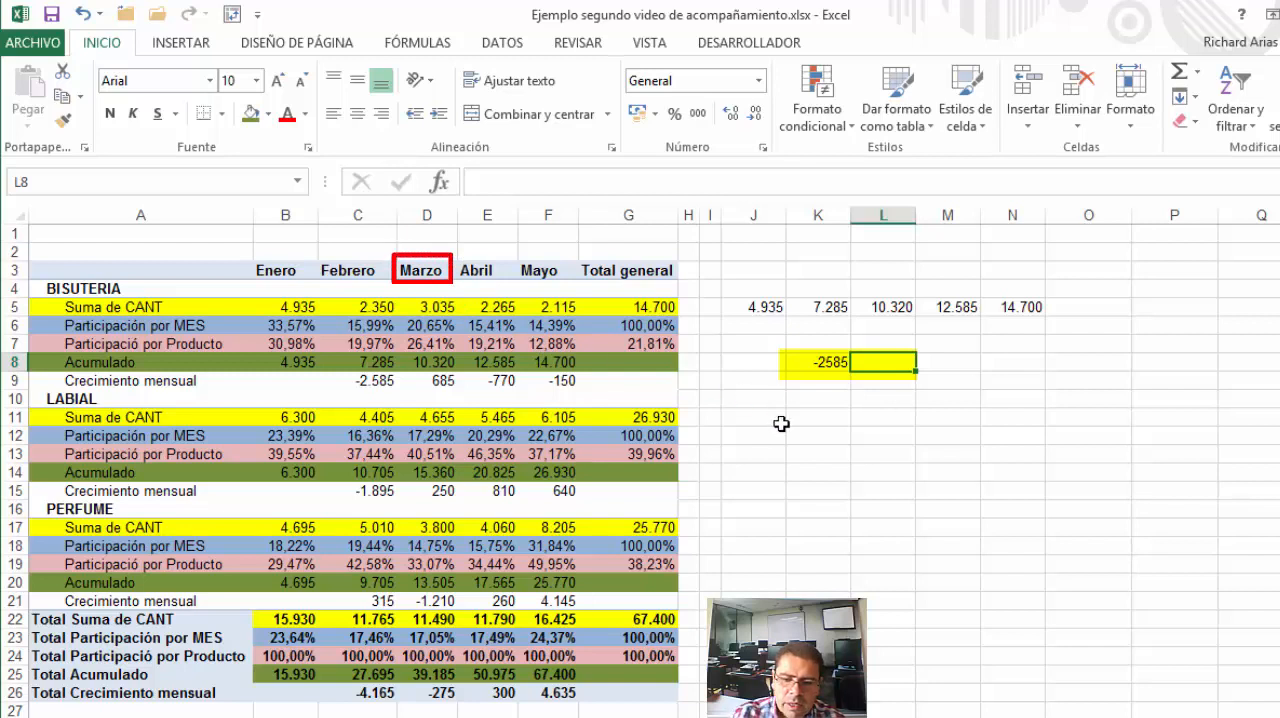
{"action": "type", "text": "="}
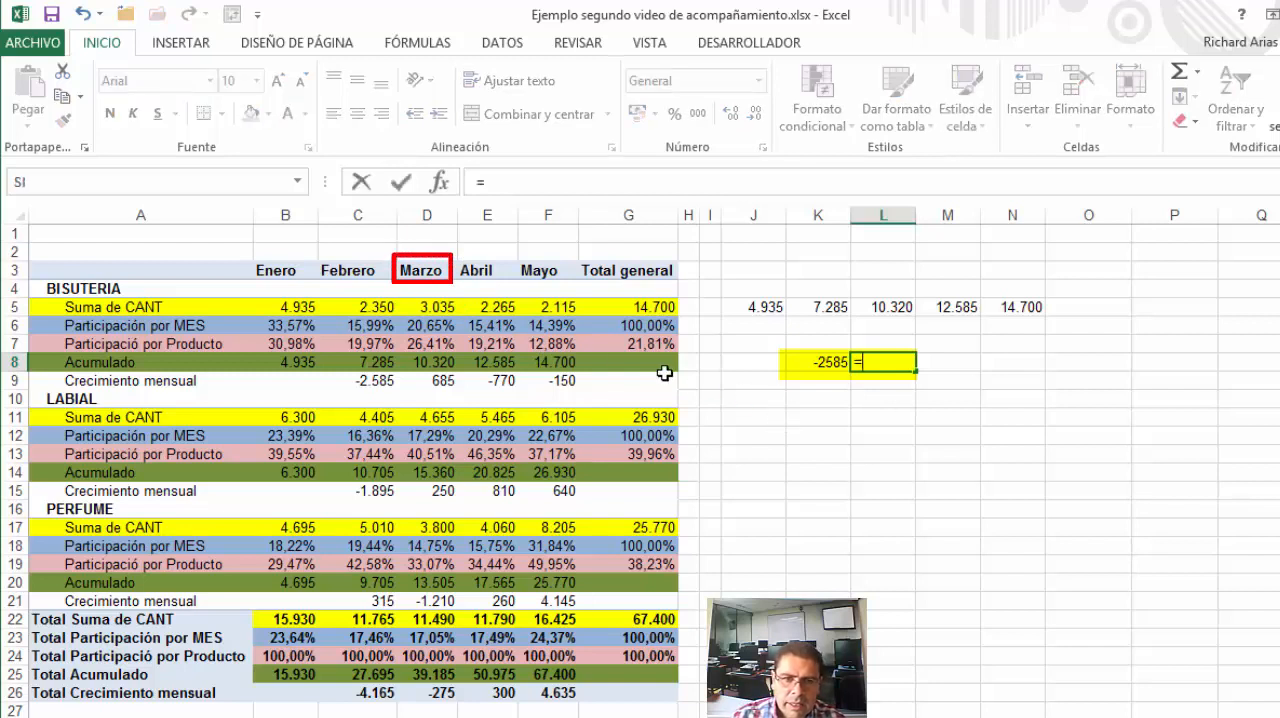
{"action": "type", "text": "3035"}
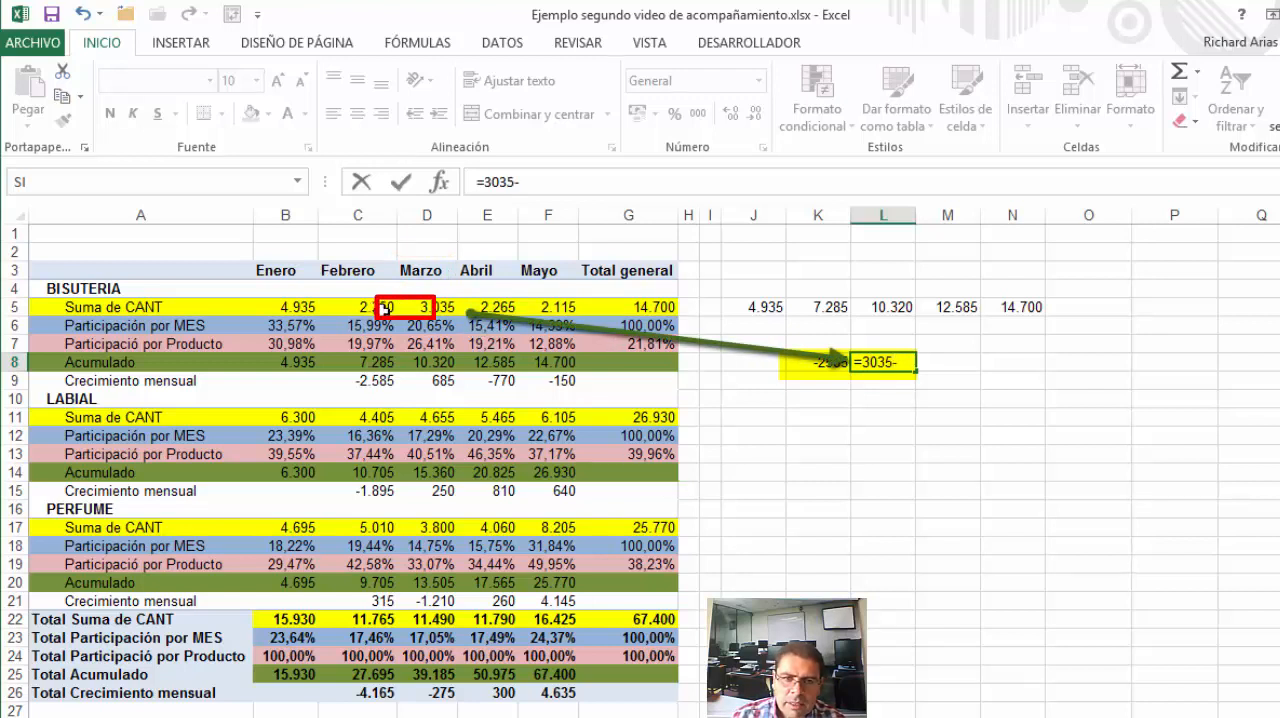
{"action": "type", "text": "-2350"}
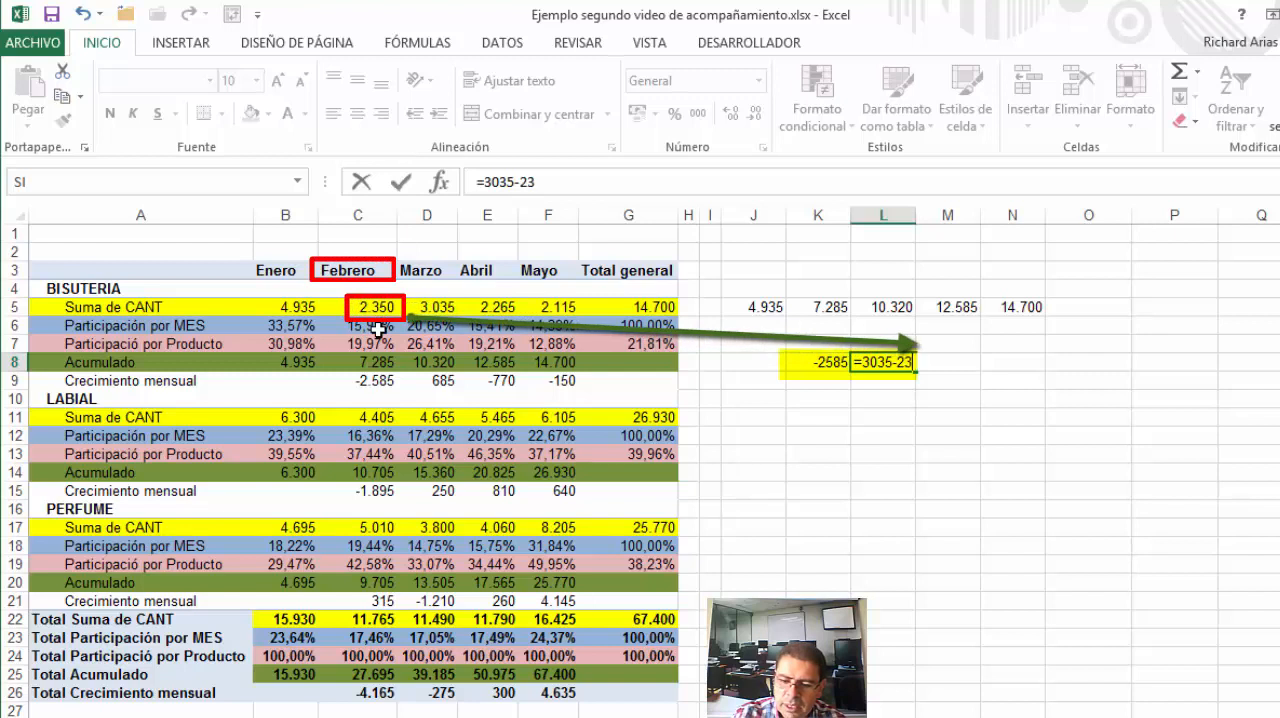
{"action": "left_click", "coordinate": [400, 184]}
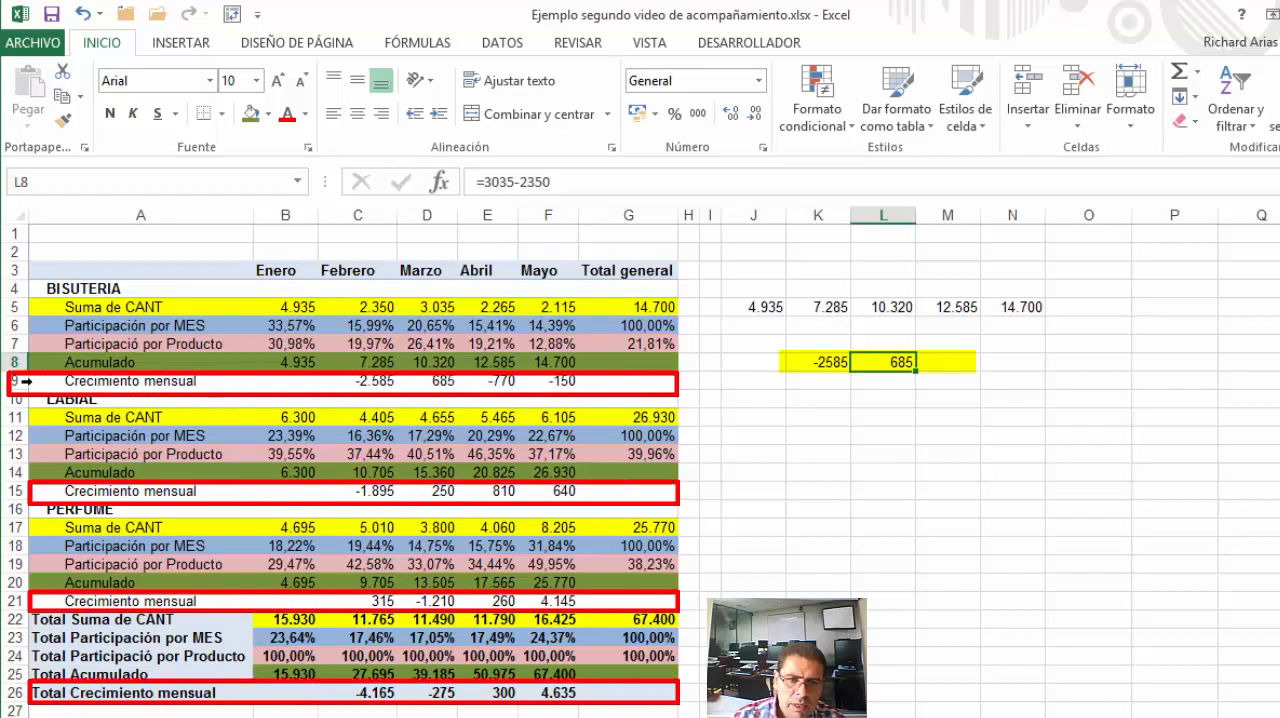
Select all Crecimiento mensual rows of the PivotTable, including the total row, and fill them with light aqua blue
{"action": "left_click", "coordinate": [22, 381]}
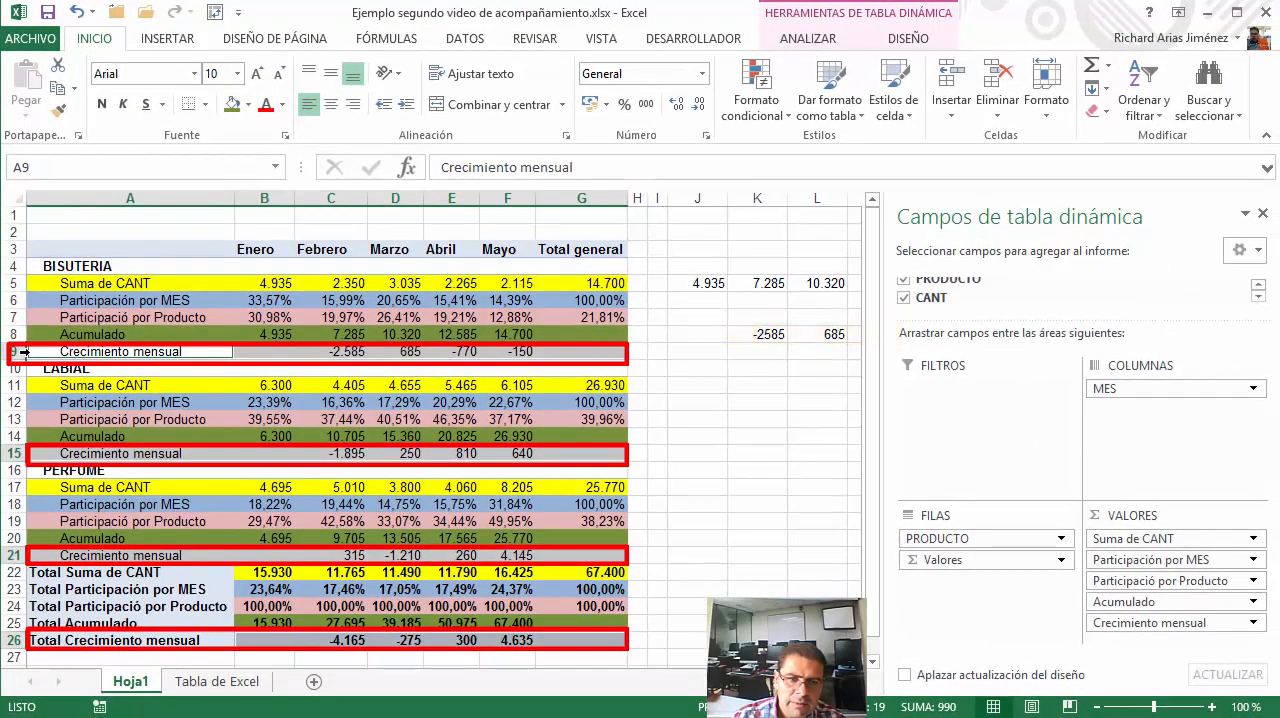
{"action": "left_click", "coordinate": [248, 104]}
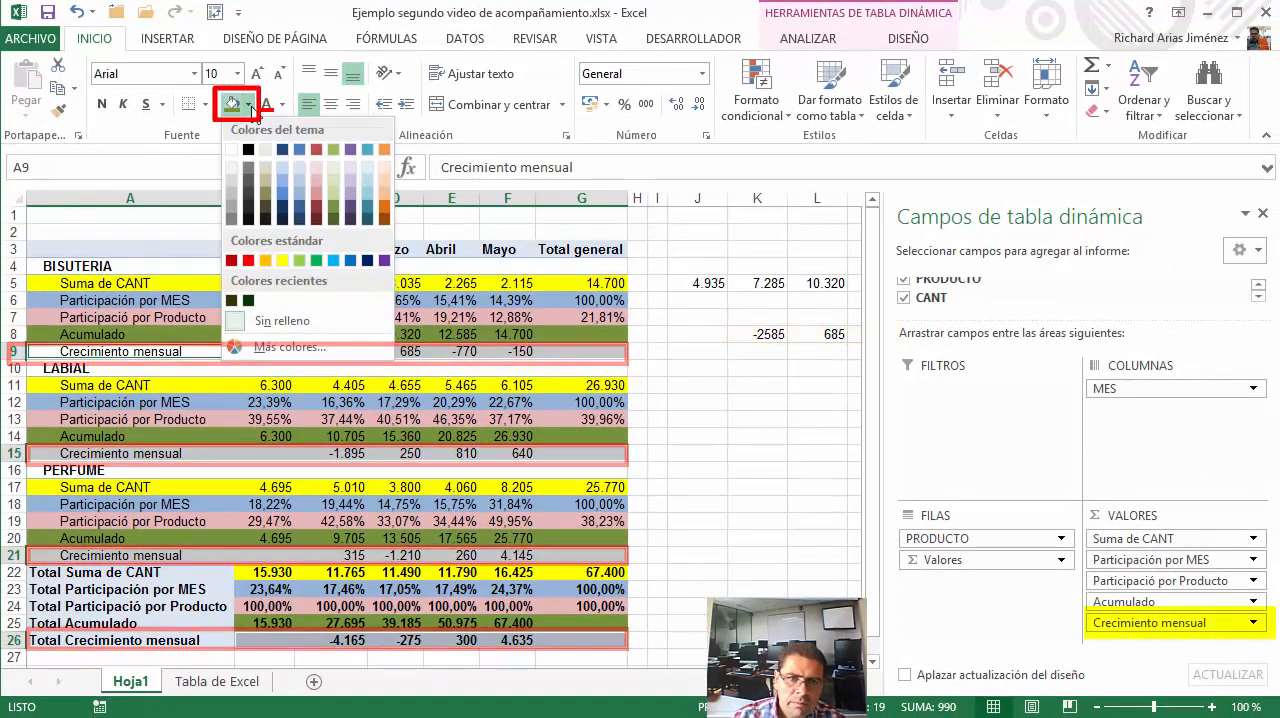
{"action": "left_click", "coordinate": [371, 201]}
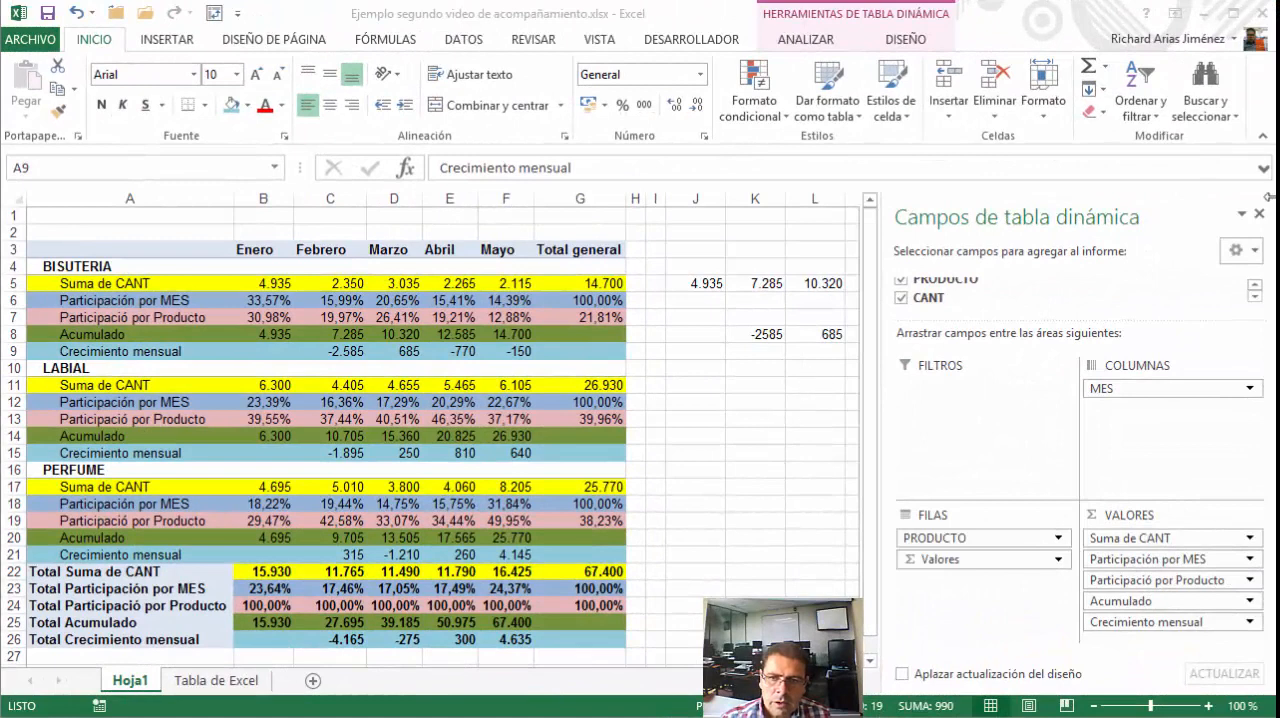
{"action": "left_click", "coordinate": [757, 355]}
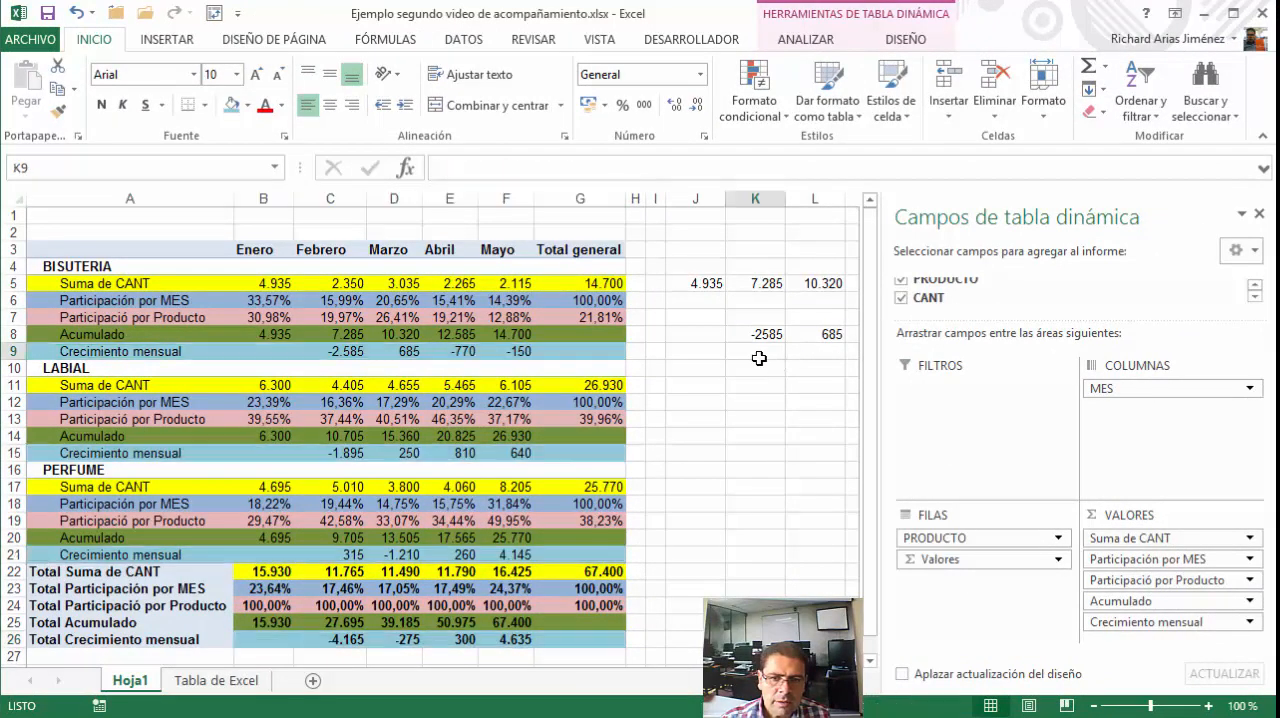
Compare BISUTERIA's Febrero quantity and Crecimiento mensual values with the manual difference formula in K8
{"action": "left_click", "coordinate": [338, 283]}
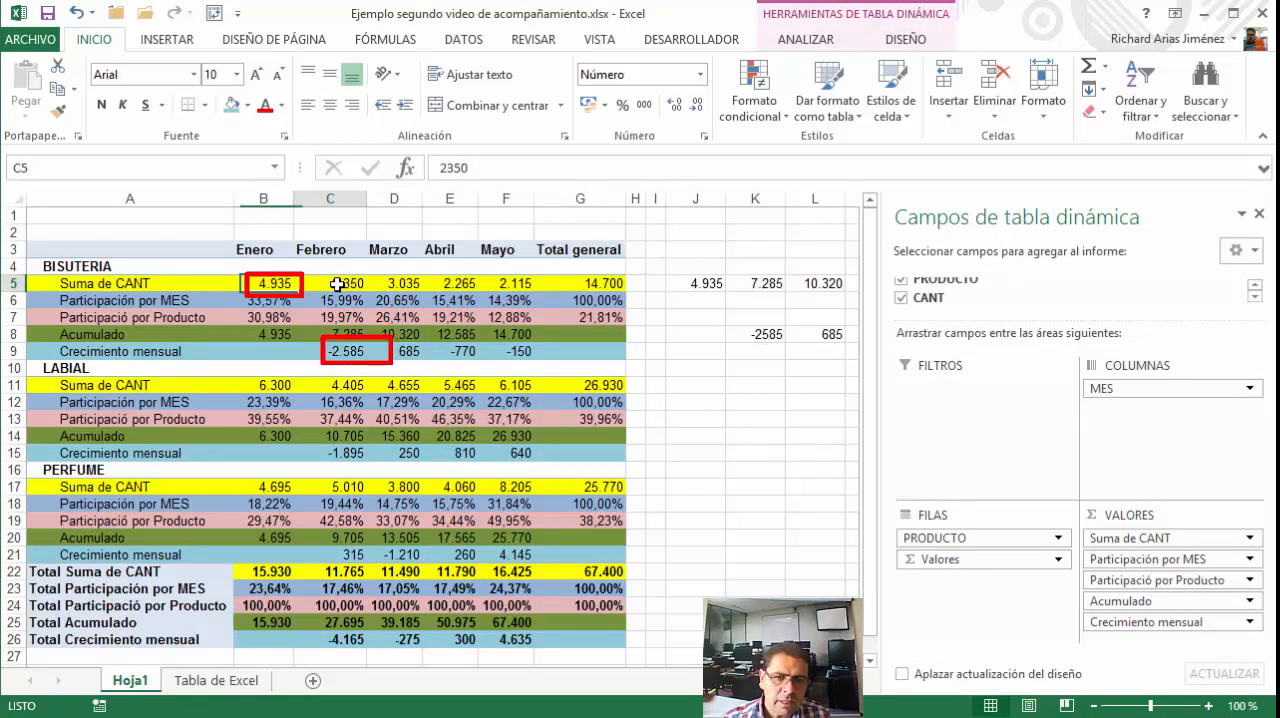
{"action": "left_click", "coordinate": [744, 383]}
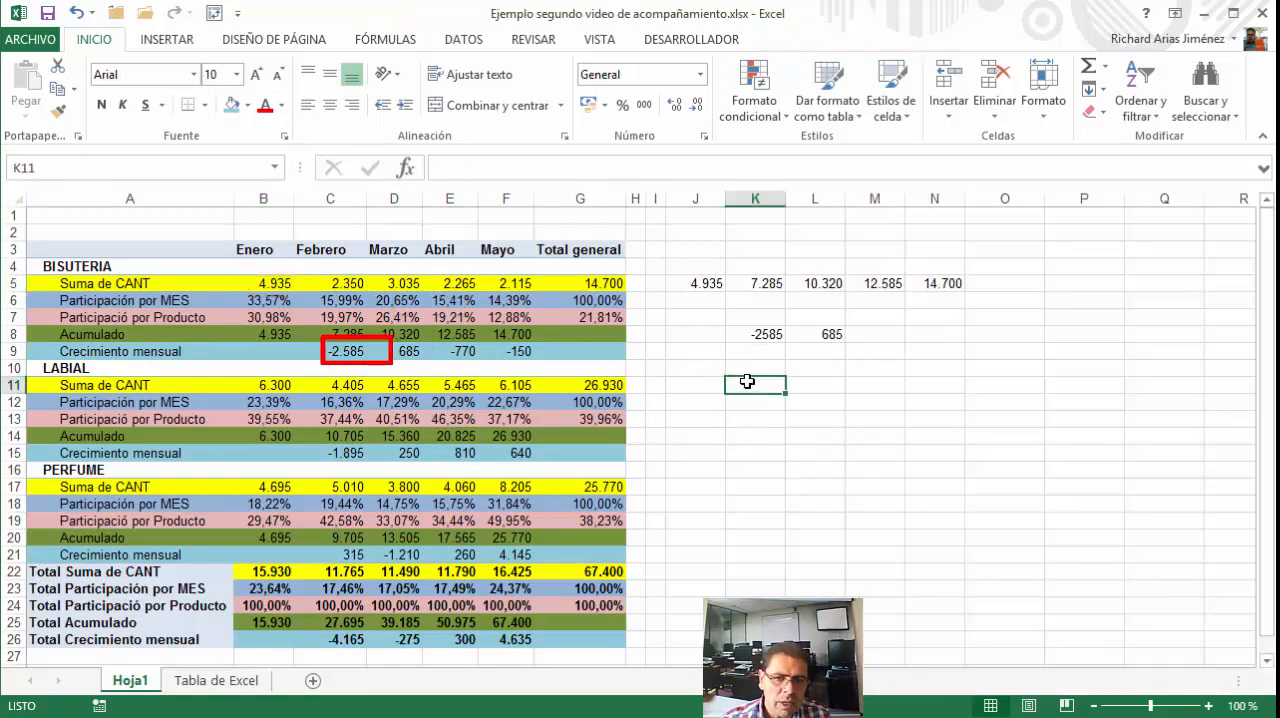
{"action": "left_click", "coordinate": [768, 334]}
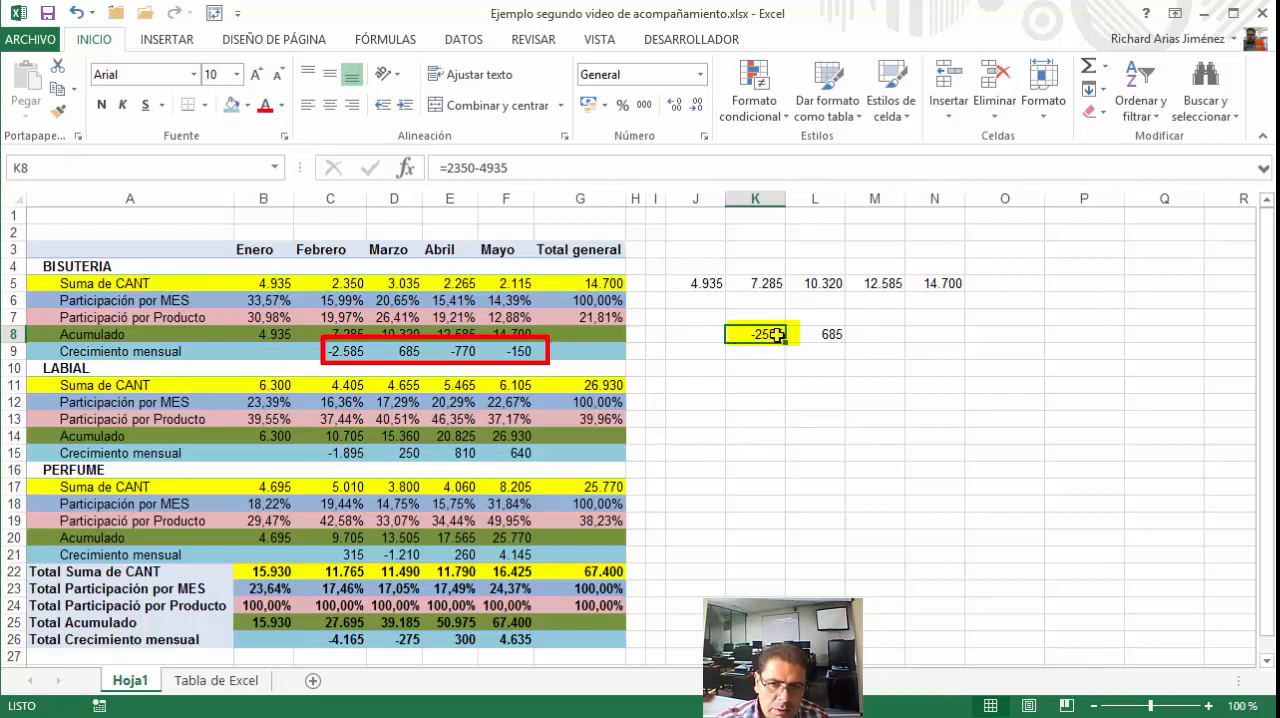
Replace the formula in K8 with the direct reference =C9 and copy it across to N8
{"action": "type", "text": "="}
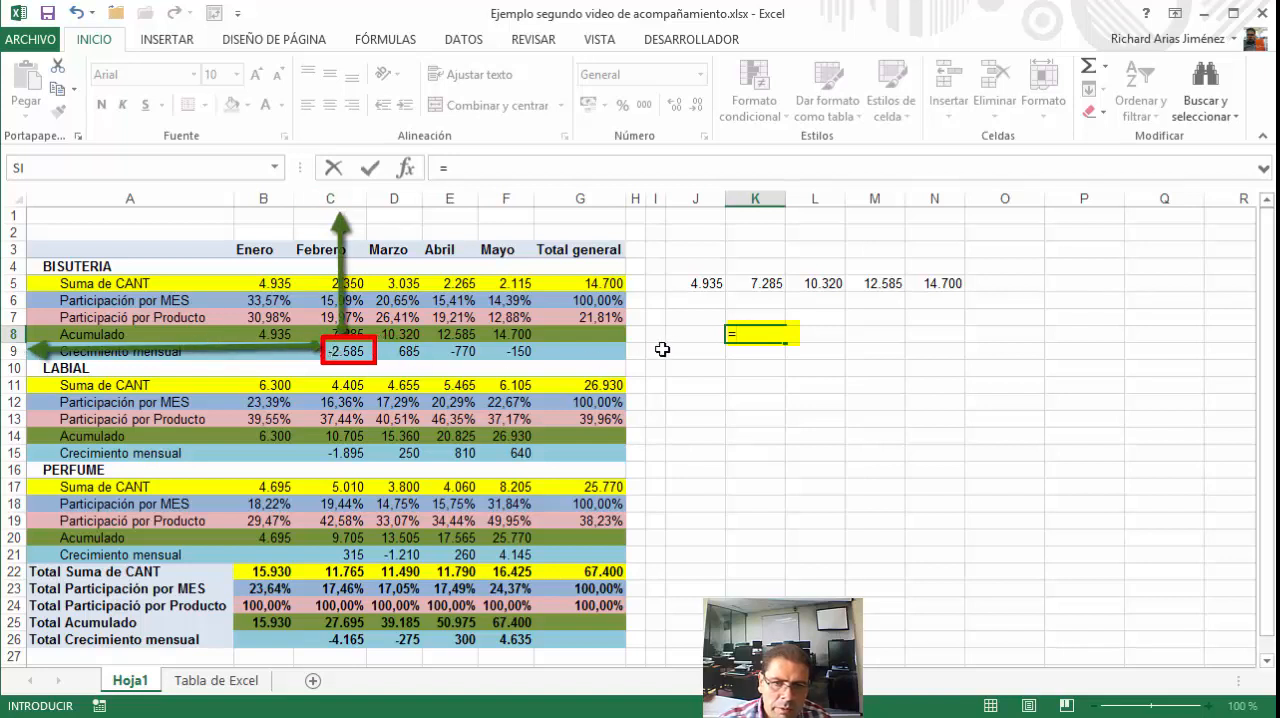
{"action": "left_click", "coordinate": [350, 351]}
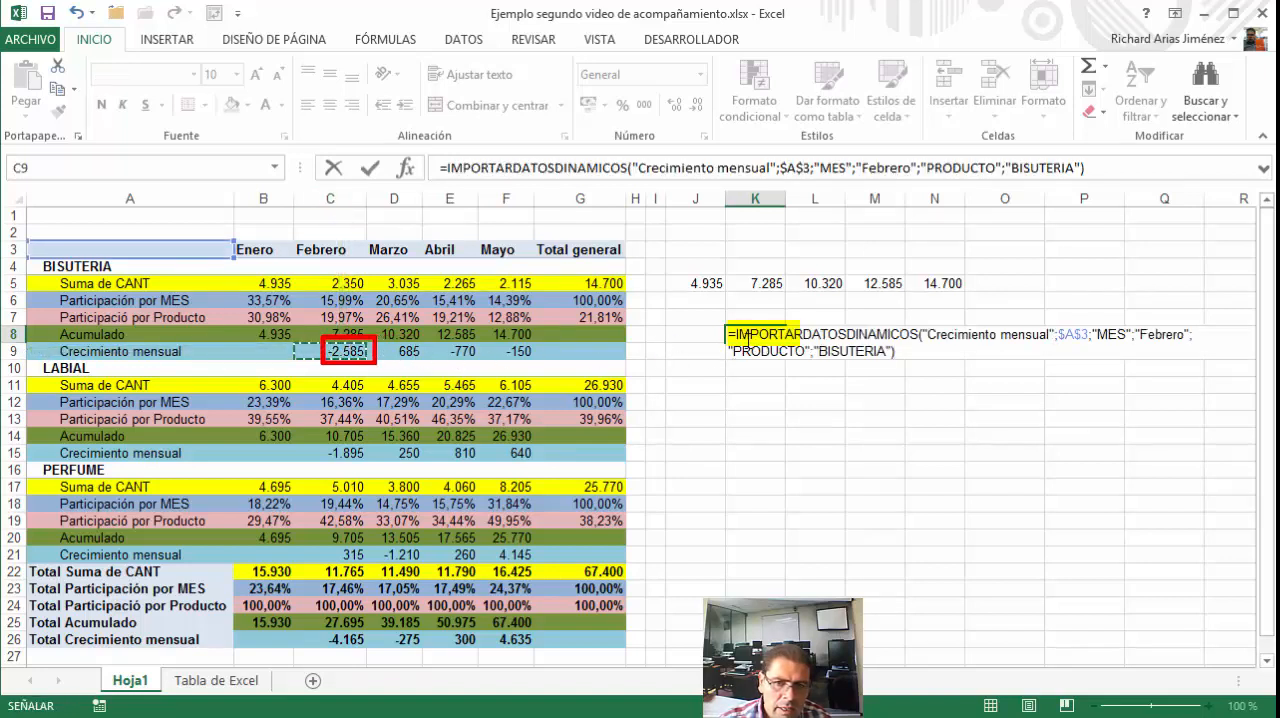
{"action": "left_click_drag", "start_coordinate": [737, 334], "coordinate": [921, 356]}
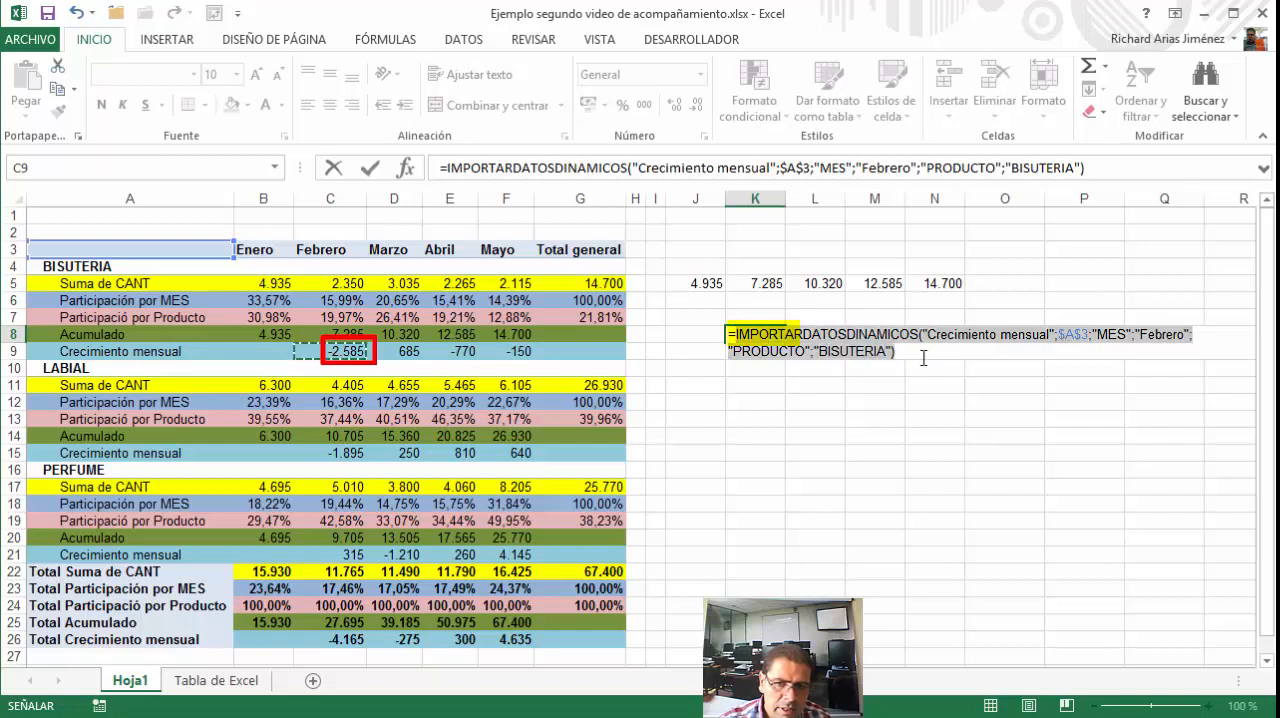
{"action": "key", "text": "BackSpace"}
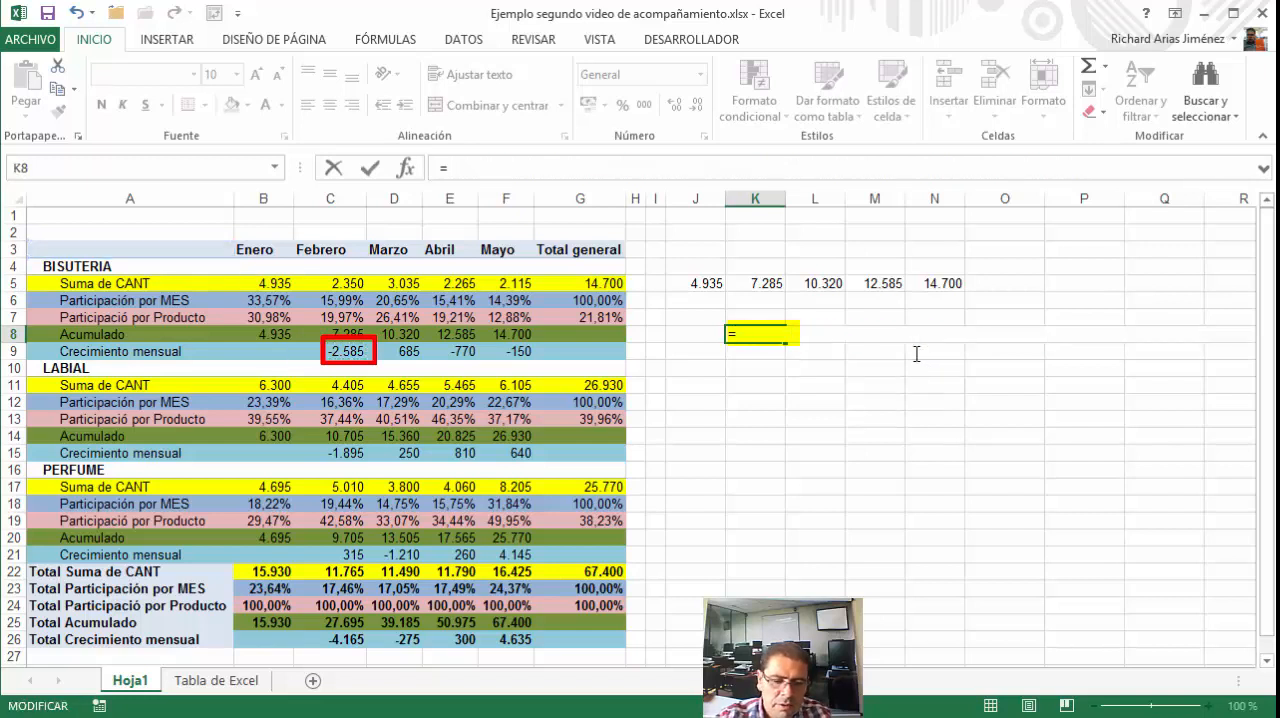
{"action": "type", "text": "C9"}
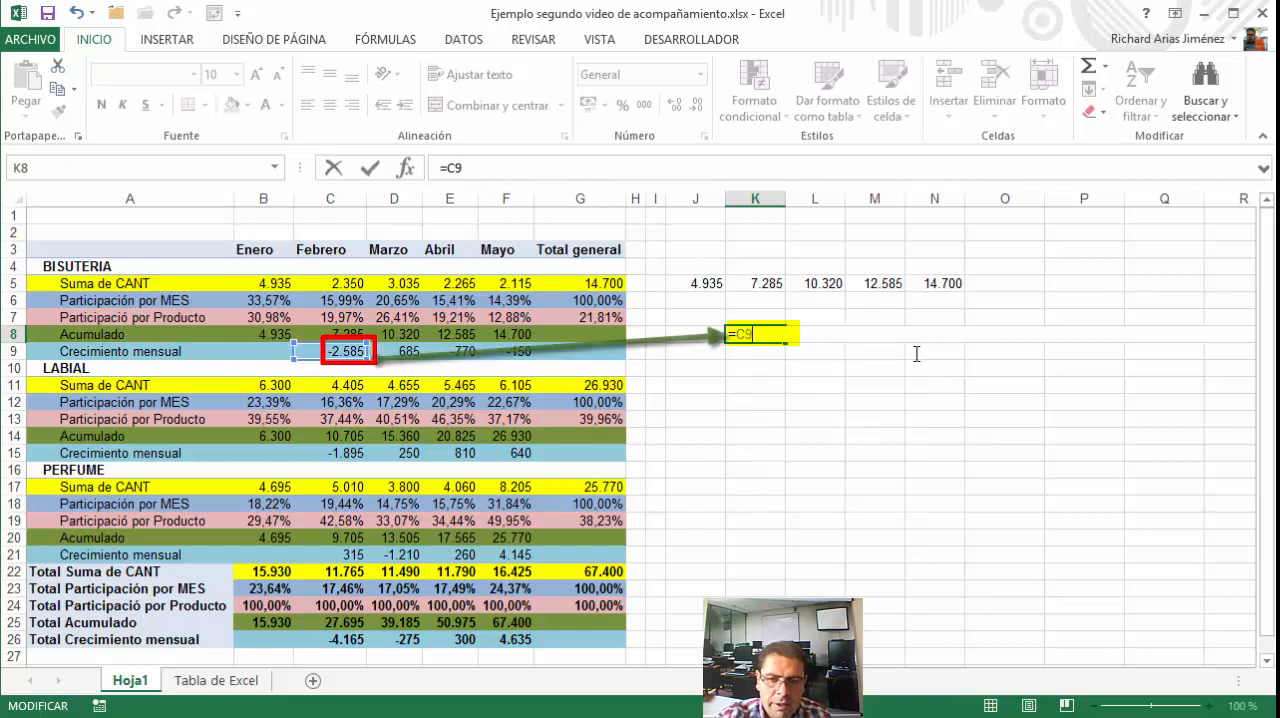
{"action": "left_click", "coordinate": [369, 168]}
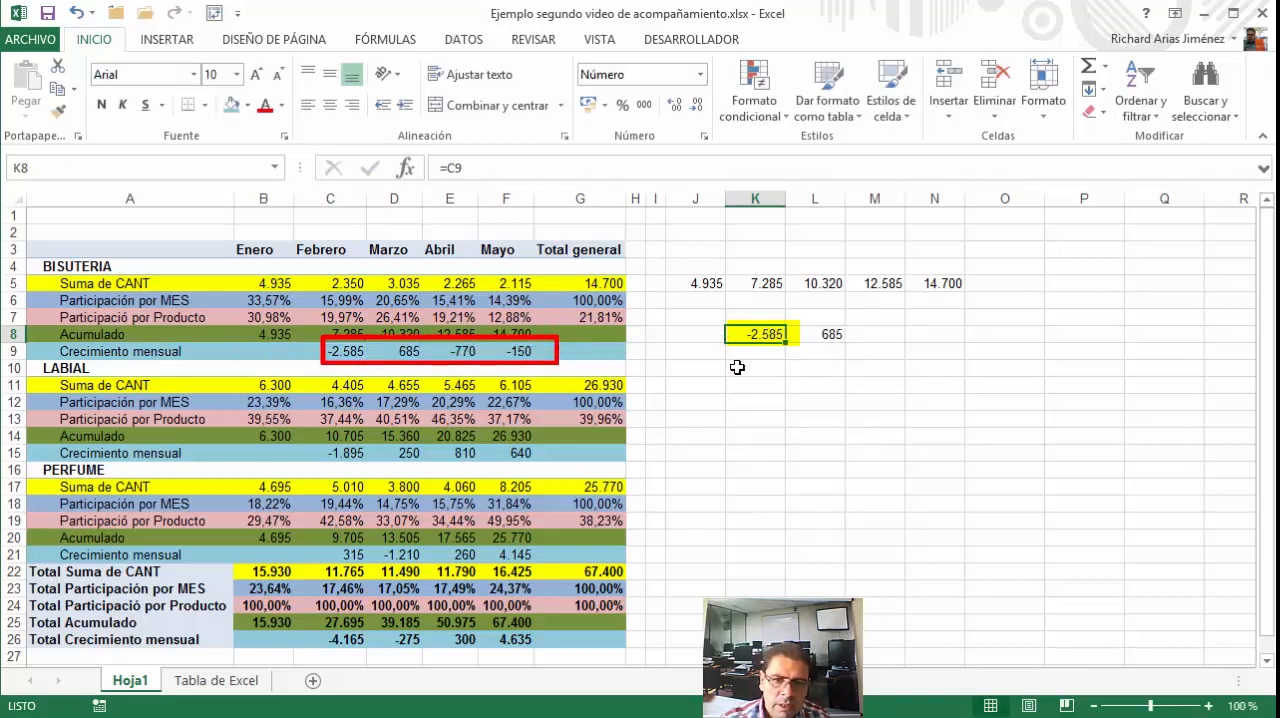
{"action": "left_click_drag", "start_coordinate": [786, 342], "coordinate": [940, 360]}
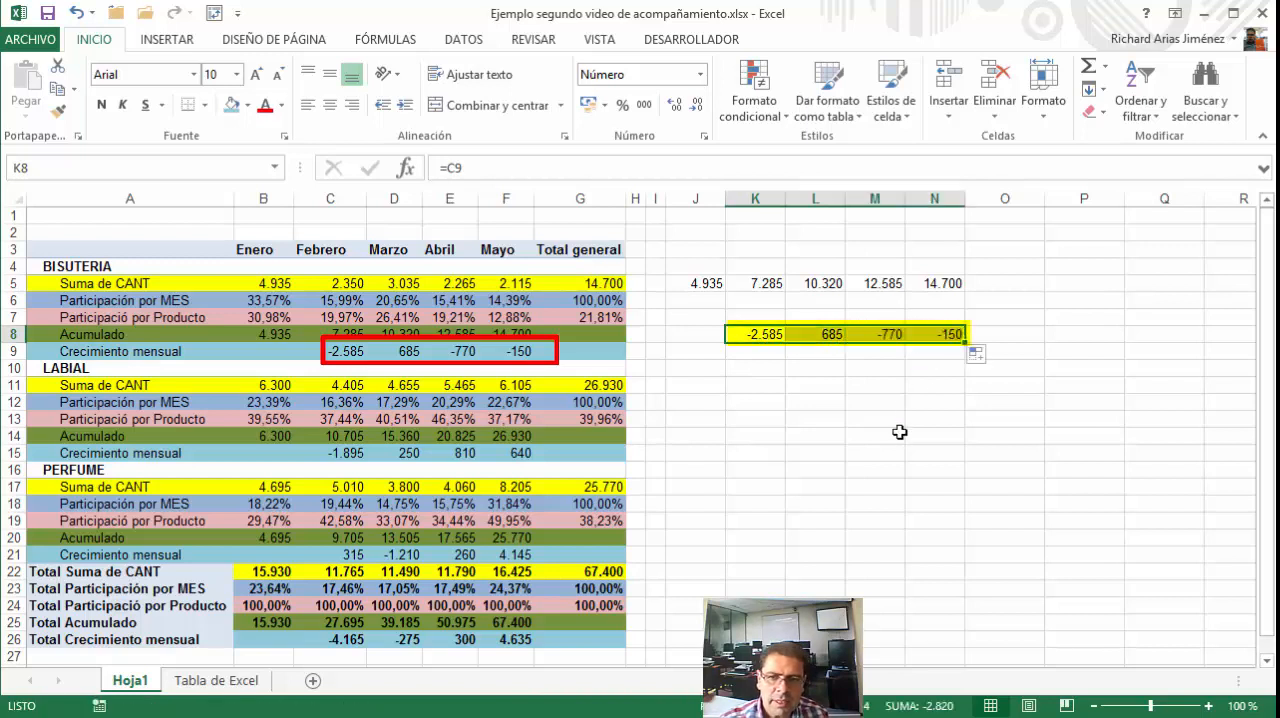
Color the negative differences for Febrero and Abril in cells K8 and M8 red
{"action": "left_click", "coordinate": [348, 353]}
{"action": "left_click", "coordinate": [758, 335]}
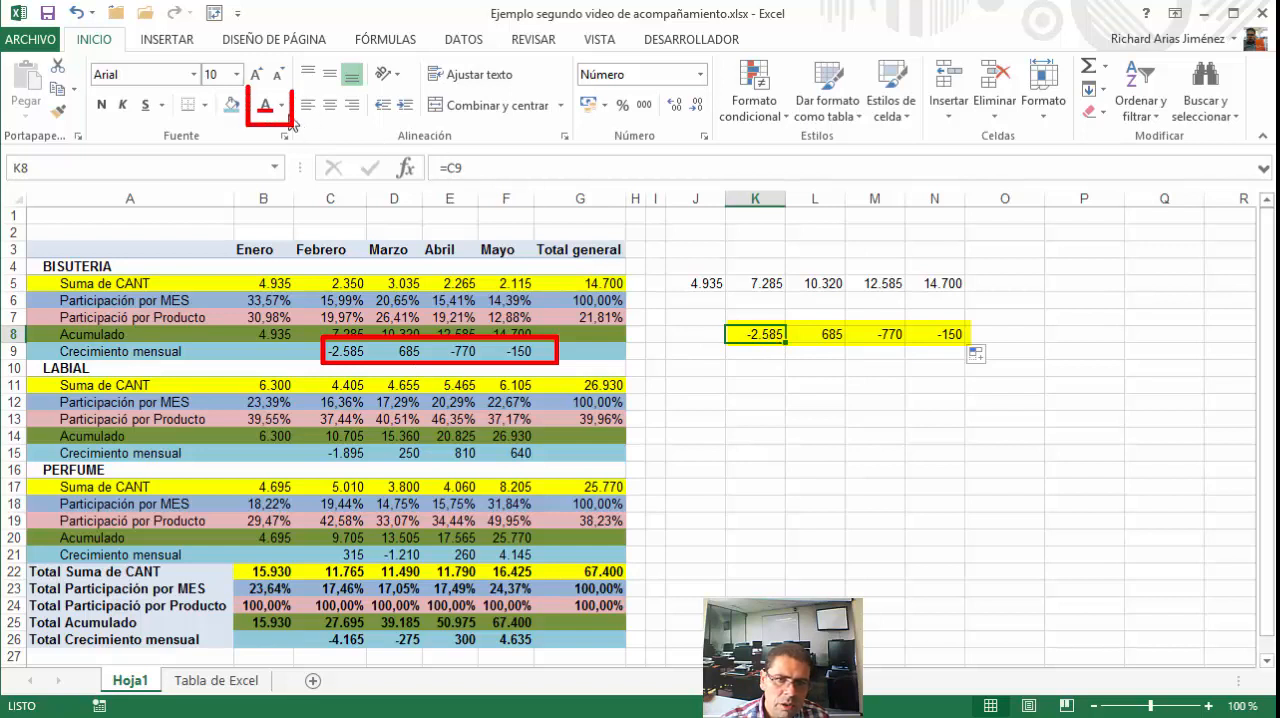
{"action": "left_click", "coordinate": [893, 334]}
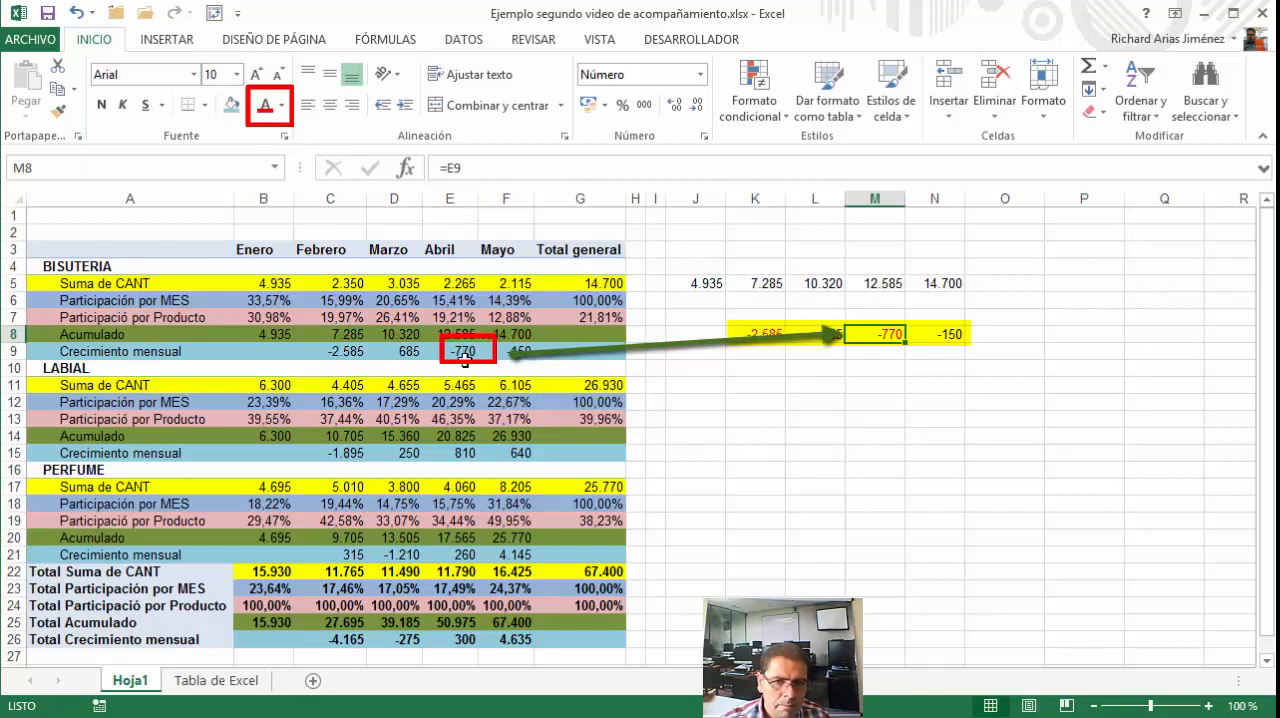
{"action": "left_click", "coordinate": [775, 333]}
{"action": "left_click_drag", "start_coordinate": [775, 333], "coordinate": [943, 334]}
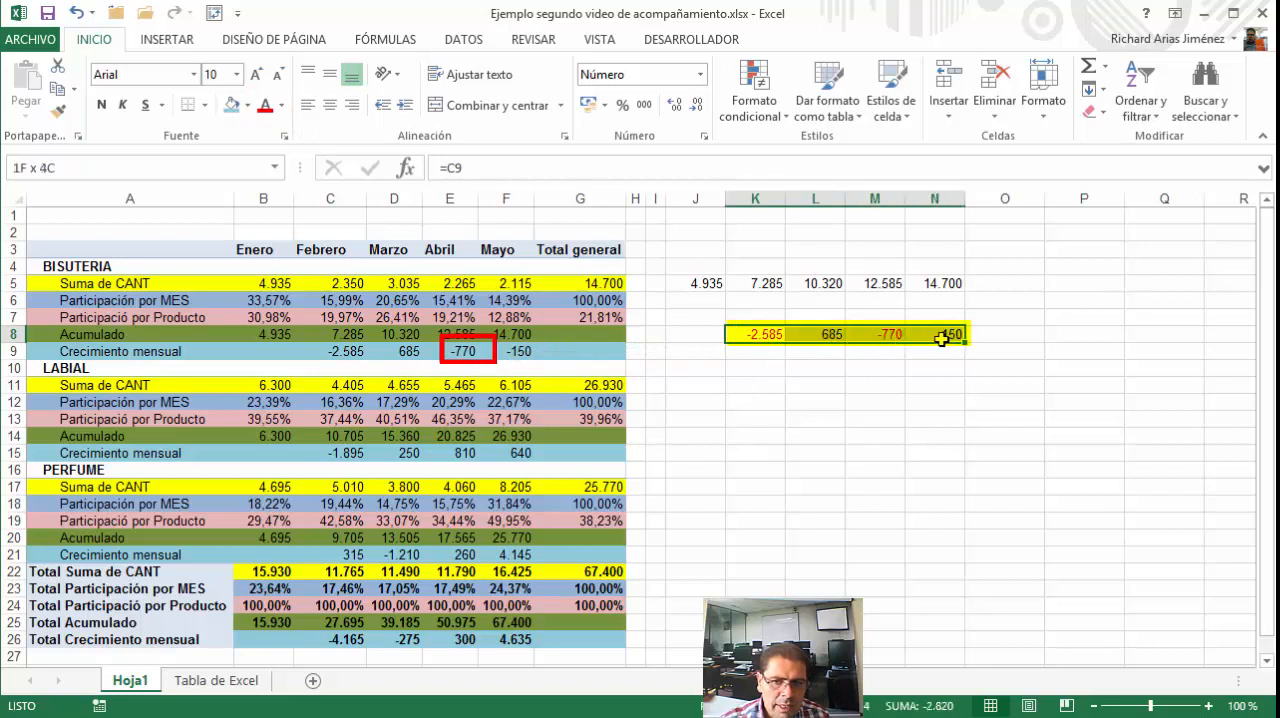
Calculate BISUTERIA's Febrero percentage change in K9 with =K8/B5 and format it as a percentage with two decimals
{"action": "left_click", "coordinate": [775, 356]}
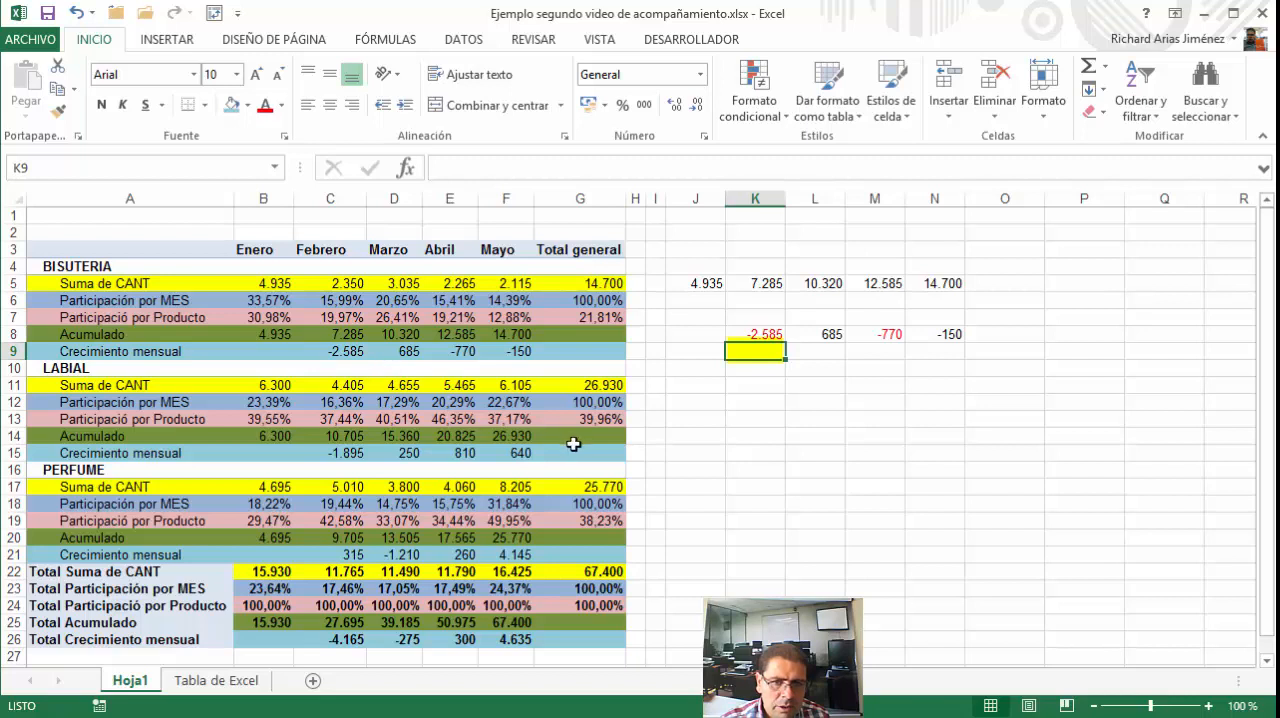
{"action": "type", "text": "="}
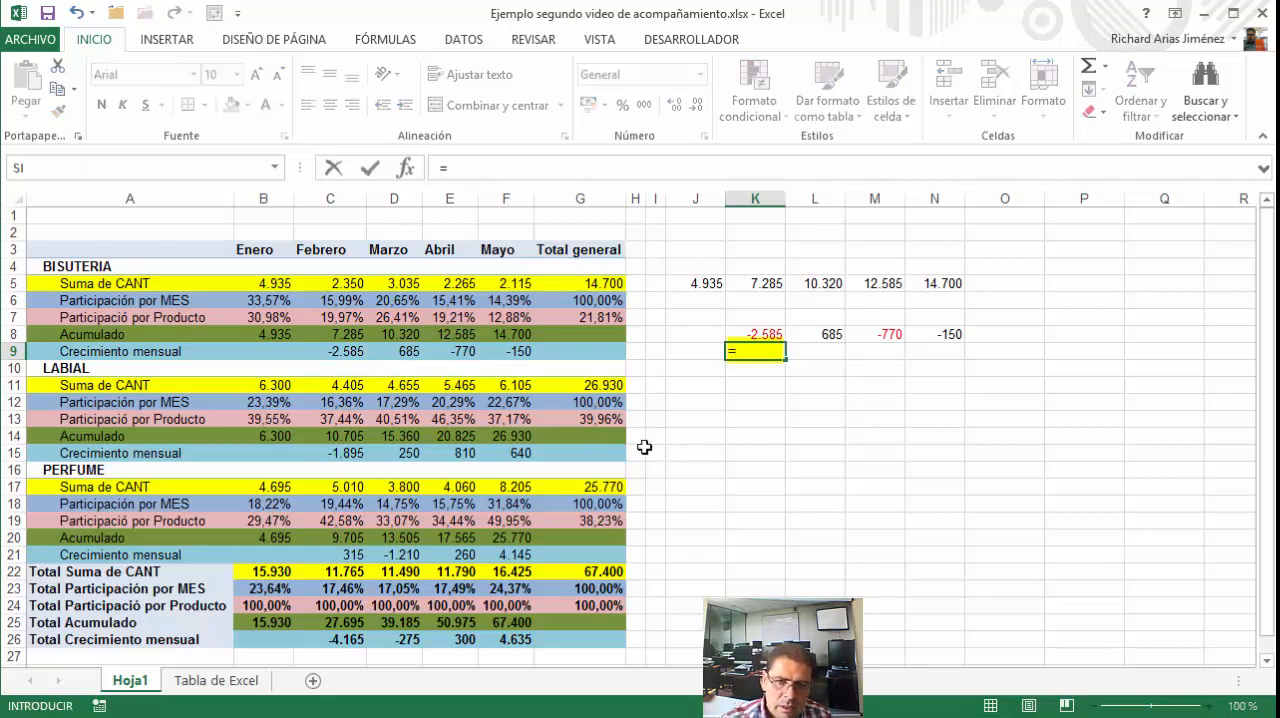
{"action": "left_click", "coordinate": [762, 333]}
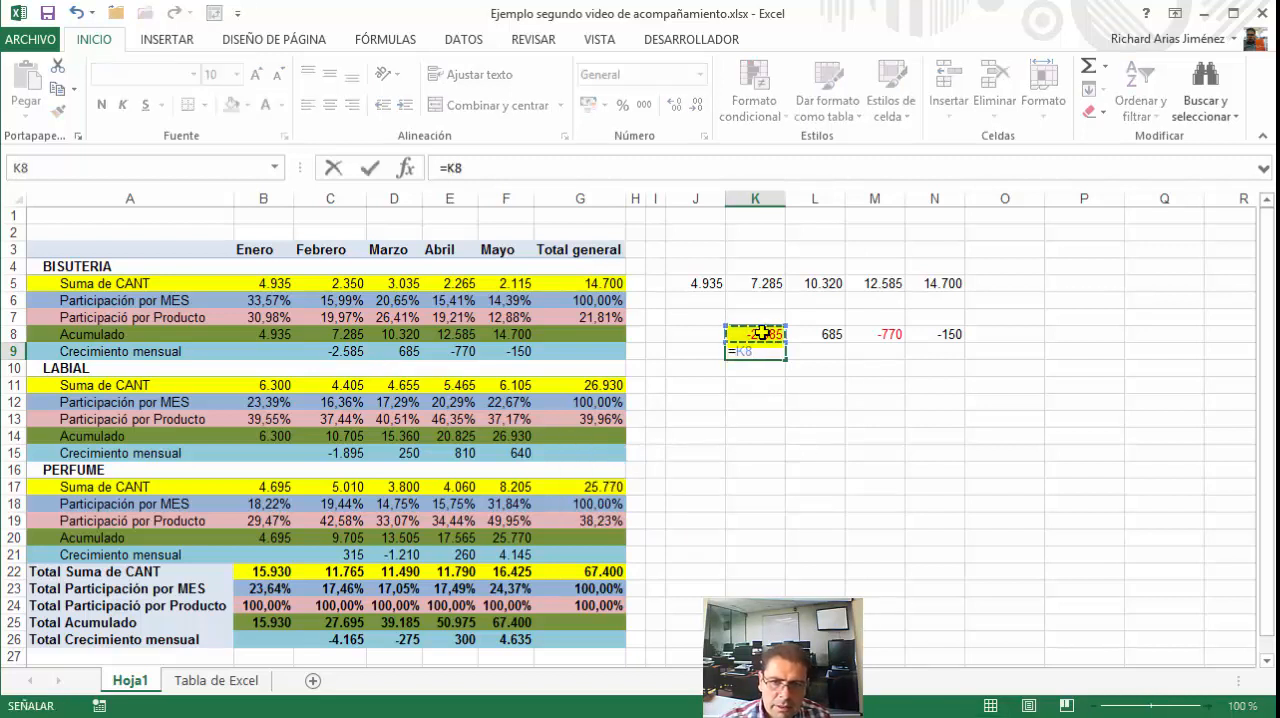
{"action": "type", "text": "/"}
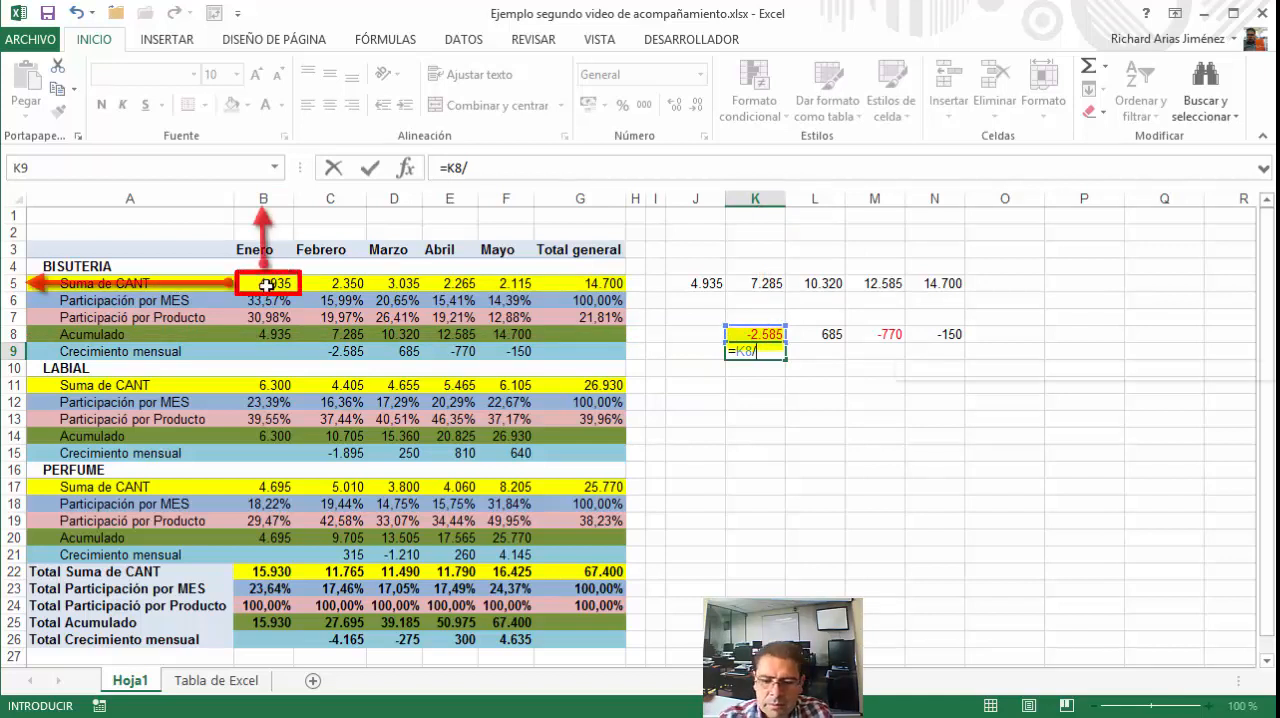
{"action": "left_click", "coordinate": [266, 285]}
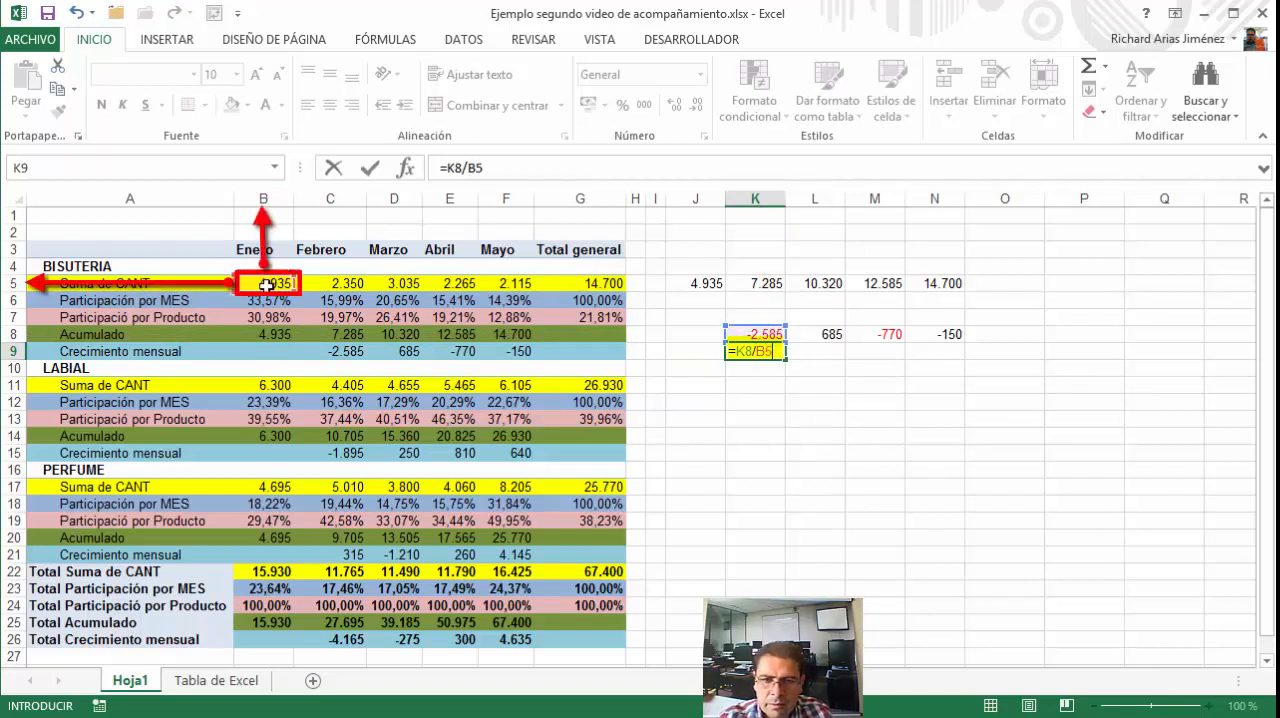
{"action": "left_click", "coordinate": [370, 168]}
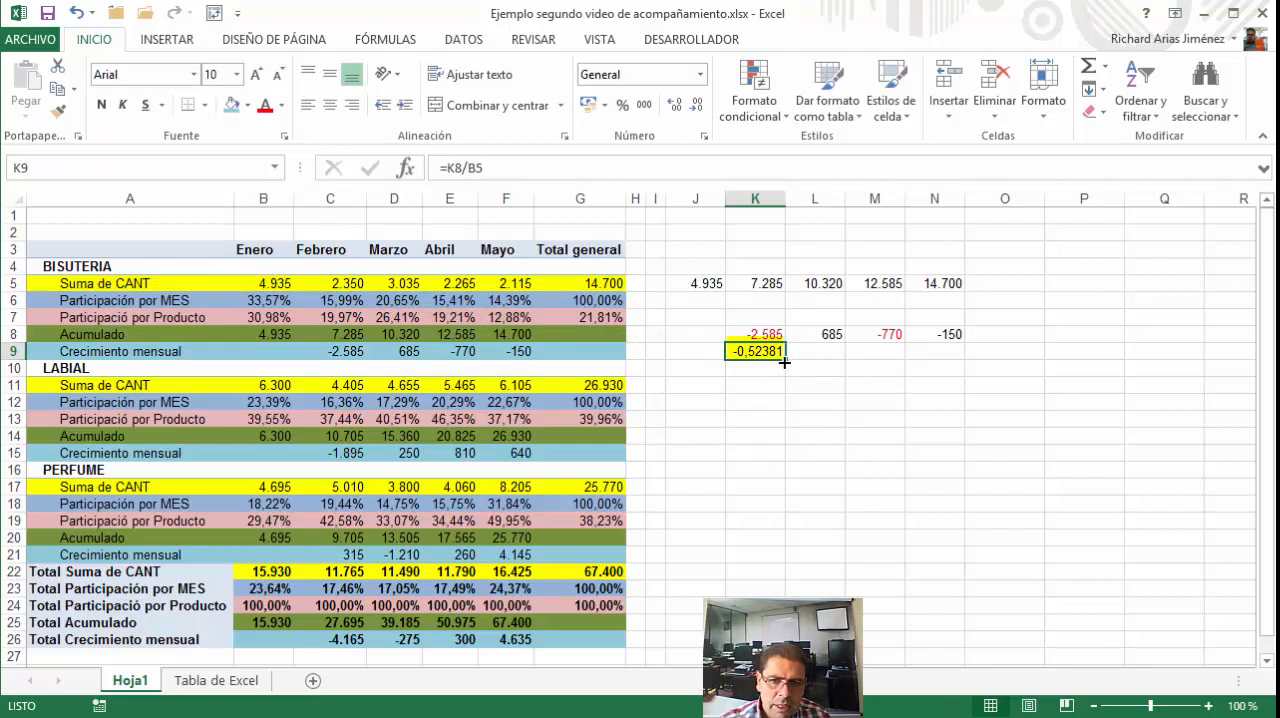
{"action": "left_click", "coordinate": [623, 106]}
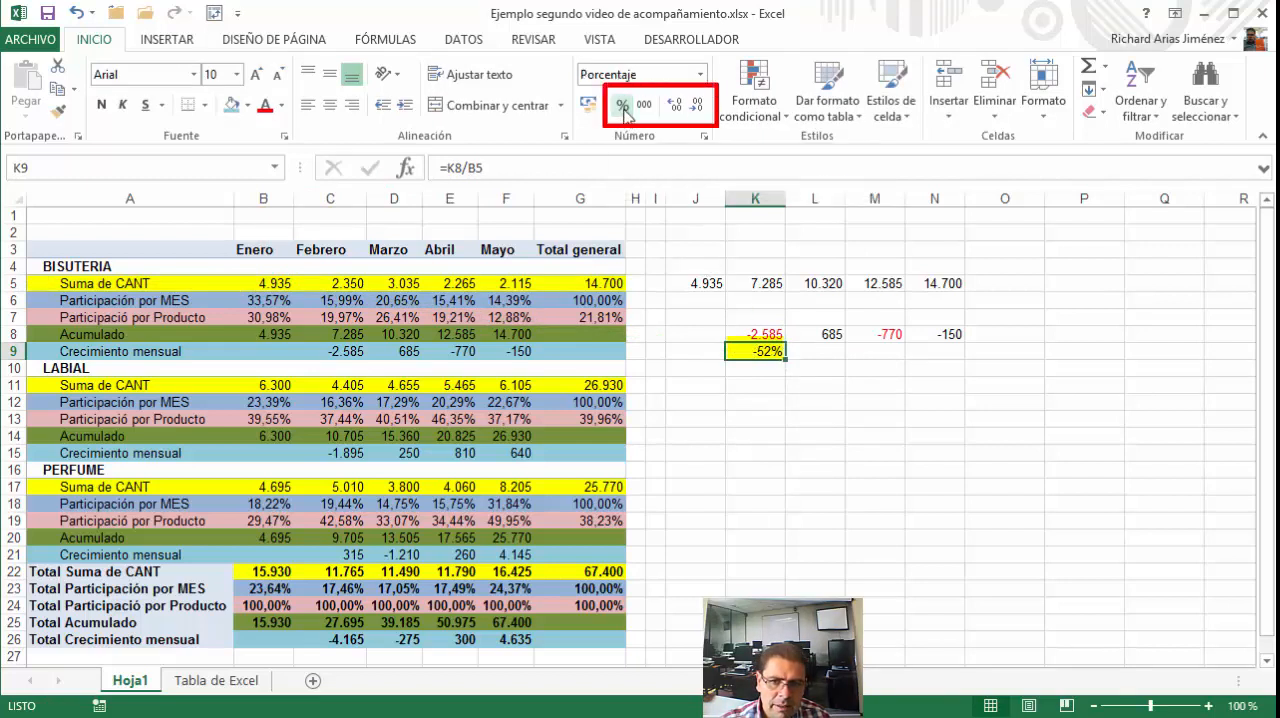
{"action": "left_click", "coordinate": [677, 108]}
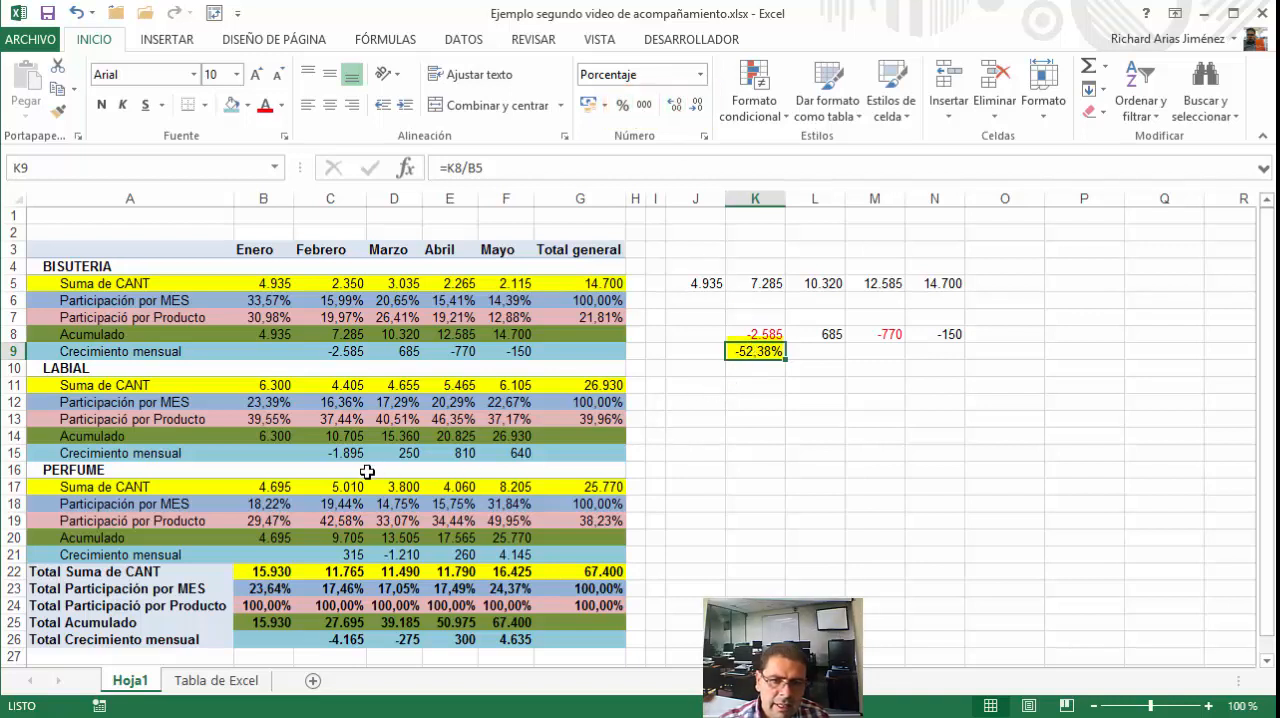
Copy the percentage change formula from K9 across to N9 and make cells K9:N9 bold
{"action": "left_click", "coordinate": [752, 334]}
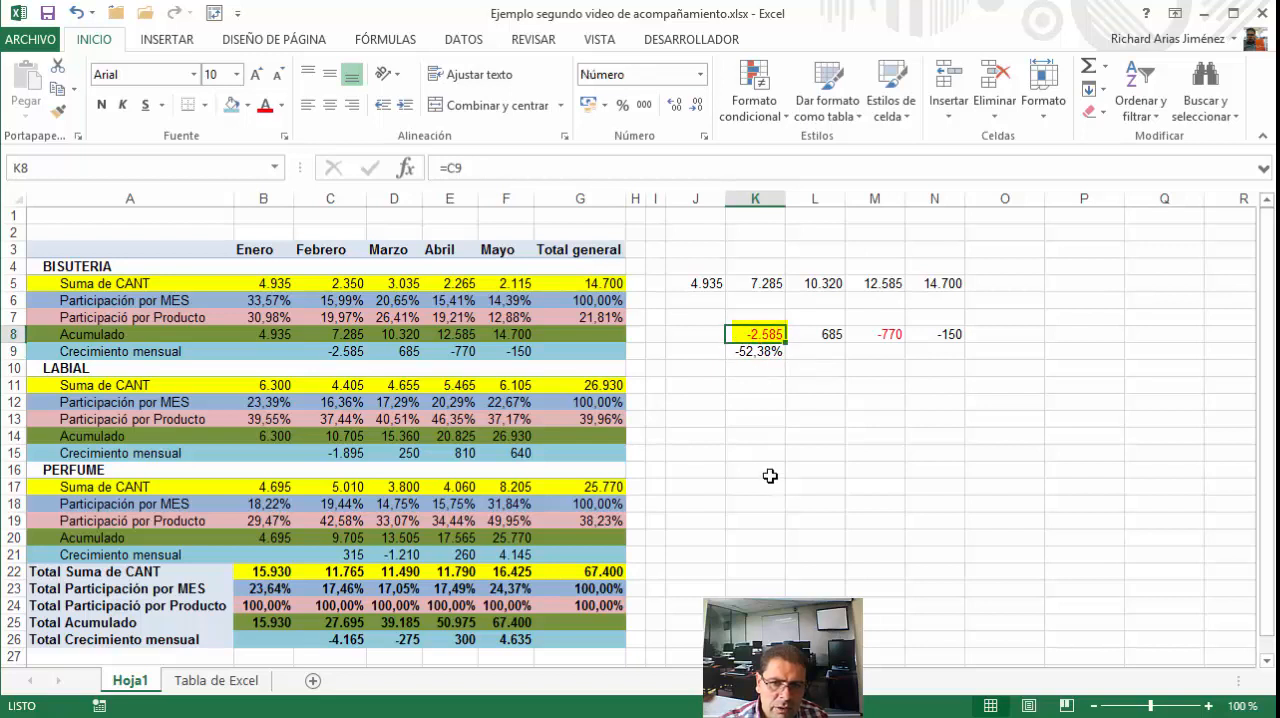
{"action": "left_click", "coordinate": [756, 351]}
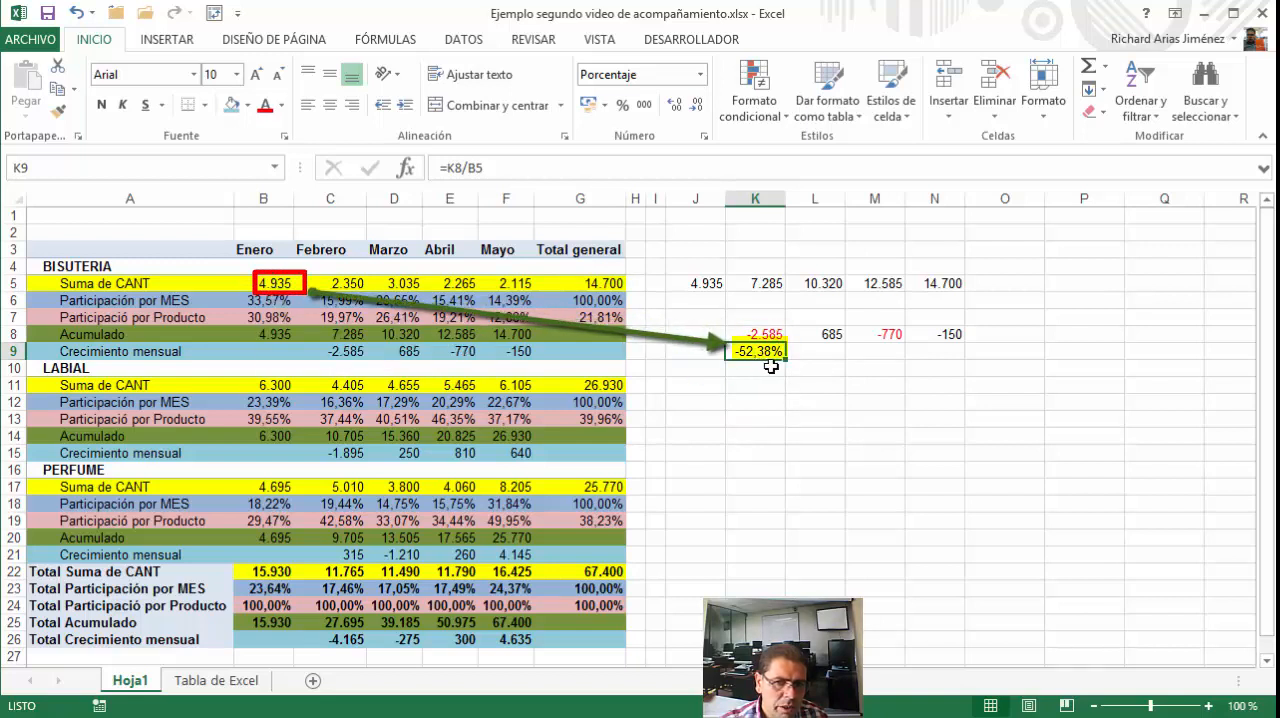
{"action": "left_click_drag", "start_coordinate": [789, 364], "coordinate": [955, 360]}
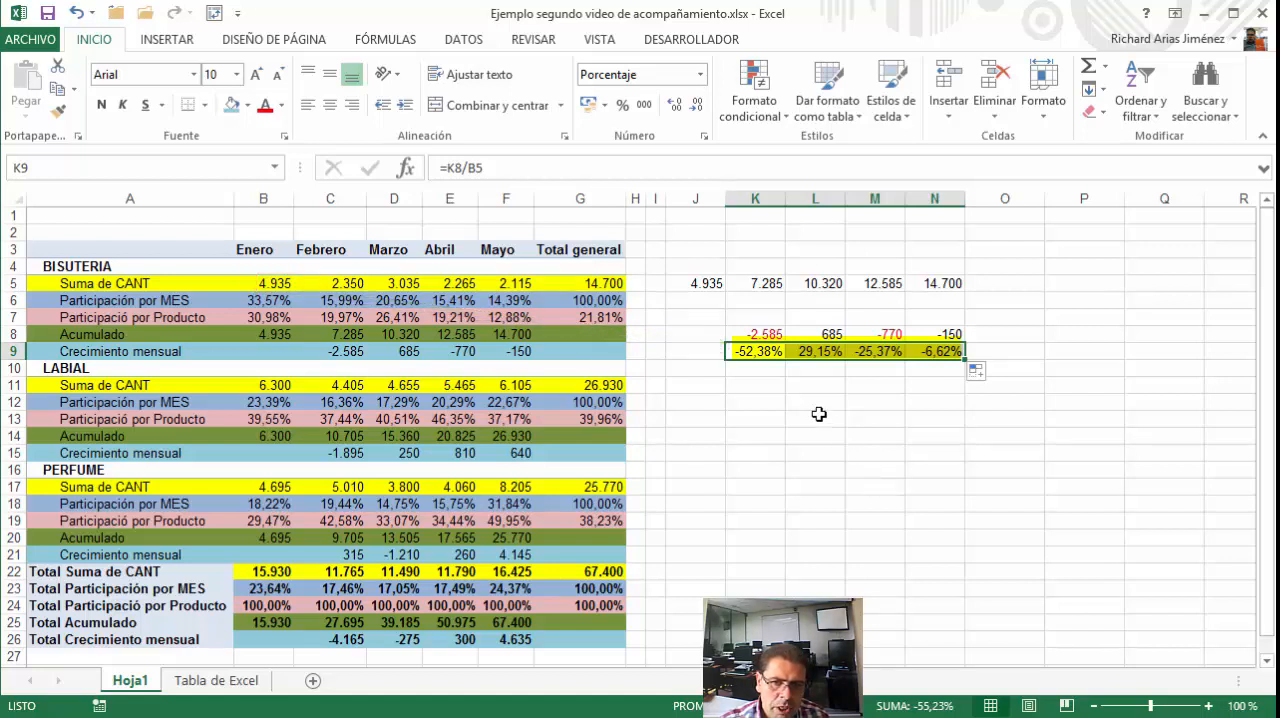
{"action": "left_click", "coordinate": [101, 104]}
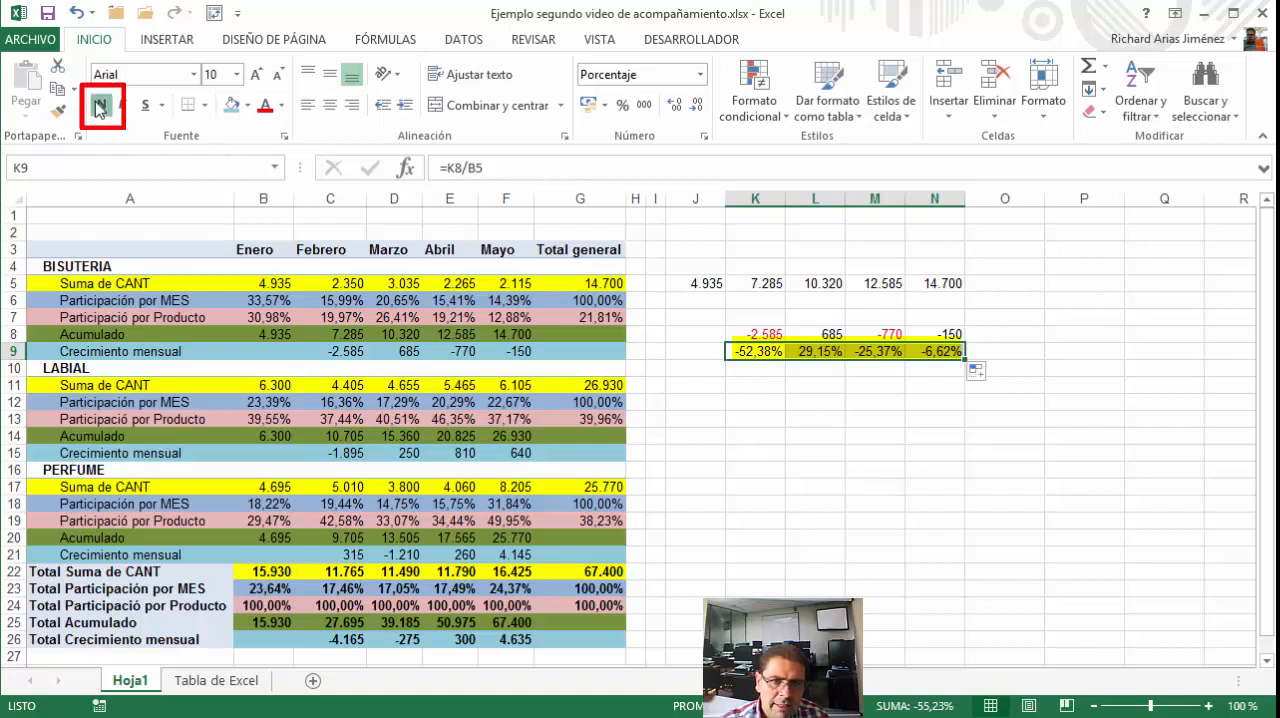
{"action": "left_click", "coordinate": [777, 369]}
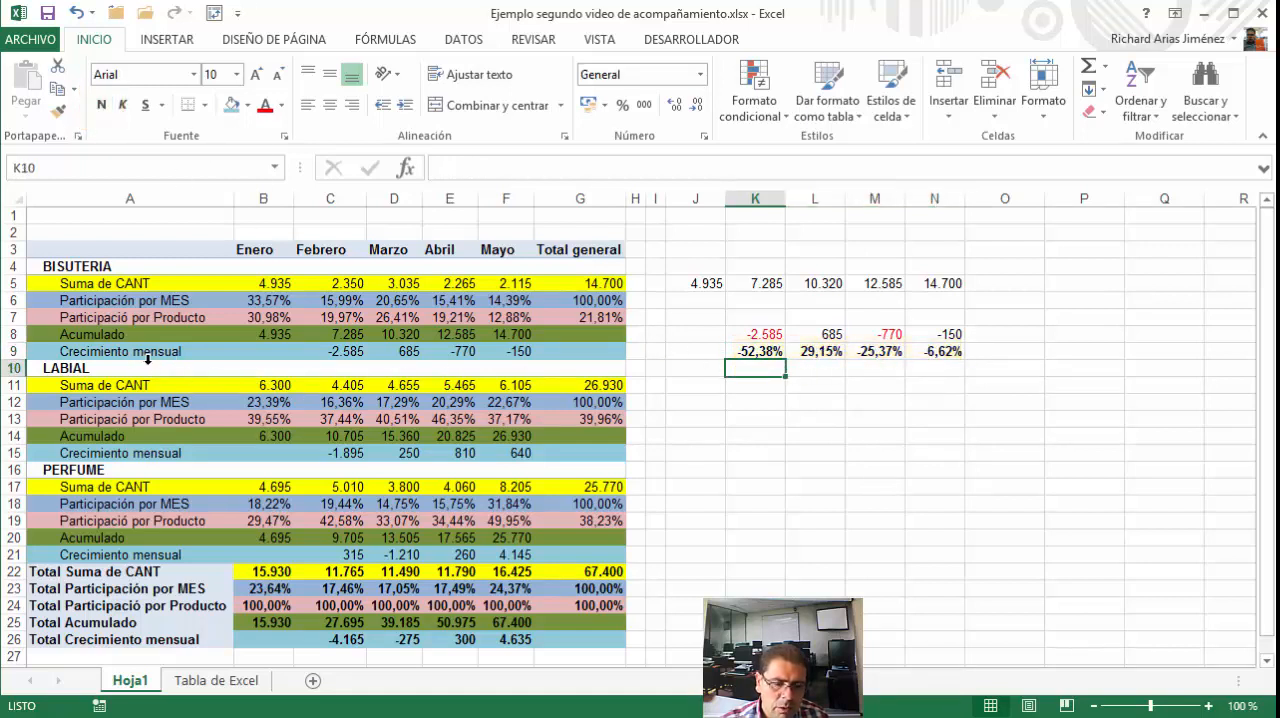
Examine the formulas in K8 and K9 and the PivotTable cells they refer to
{"action": "left_click", "coordinate": [767, 351]}
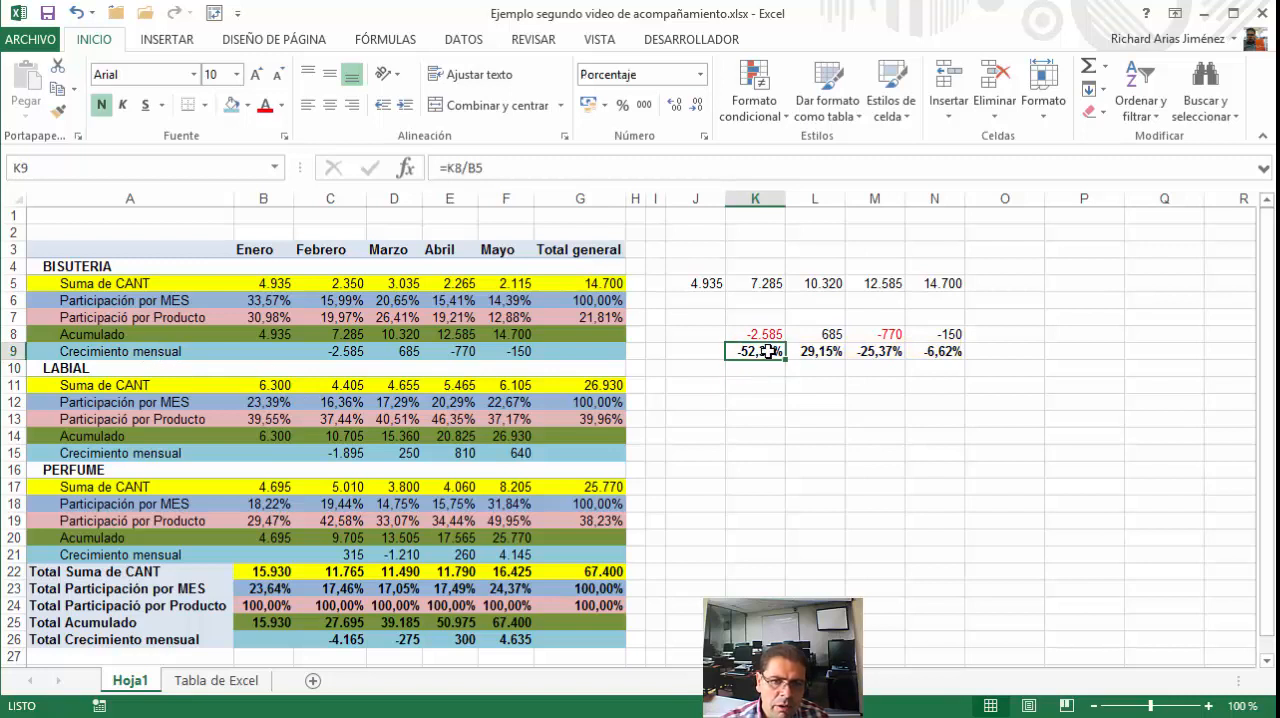
{"action": "left_click", "coordinate": [762, 334]}
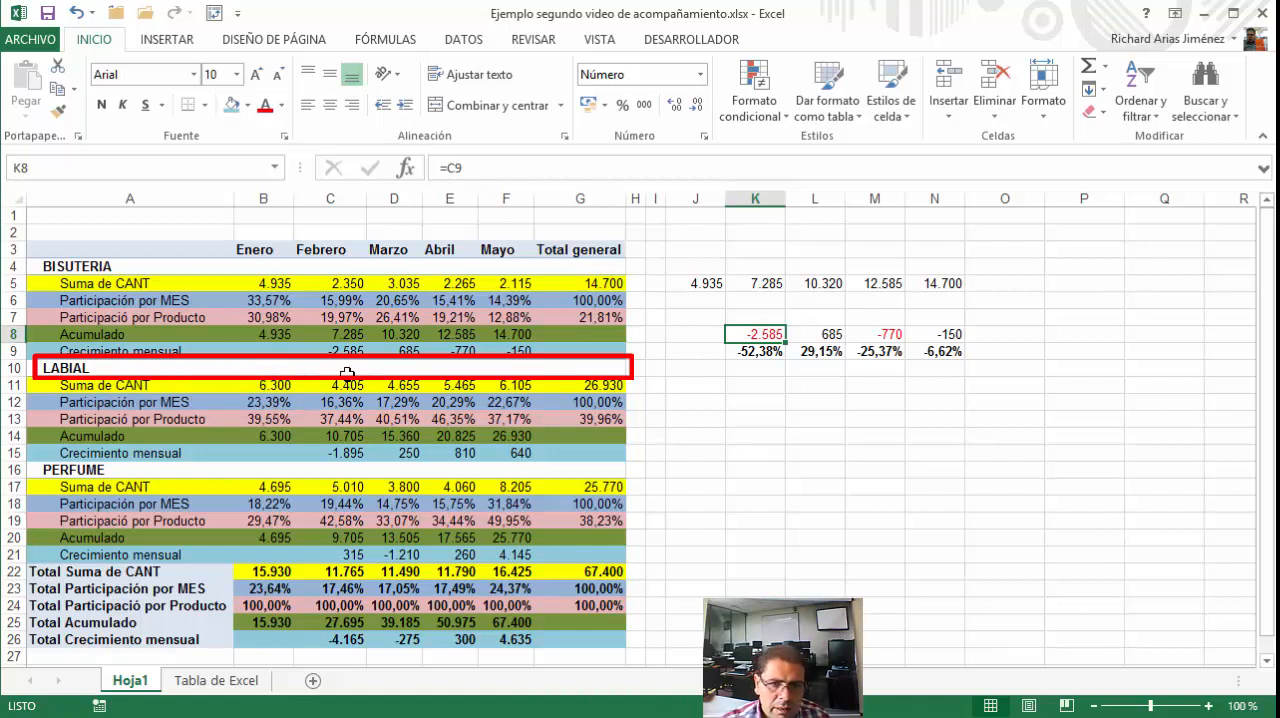
{"action": "double_click", "coordinate": [750, 334]}
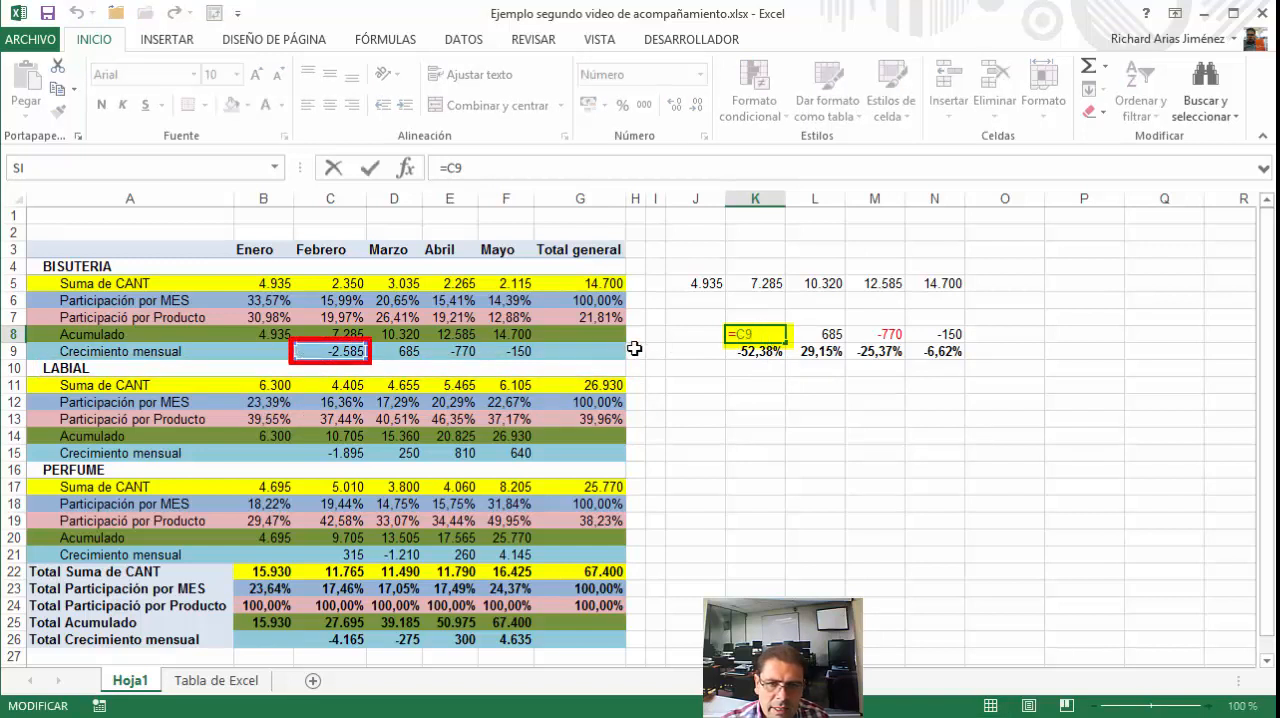
{"action": "left_click", "coordinate": [371, 170]}
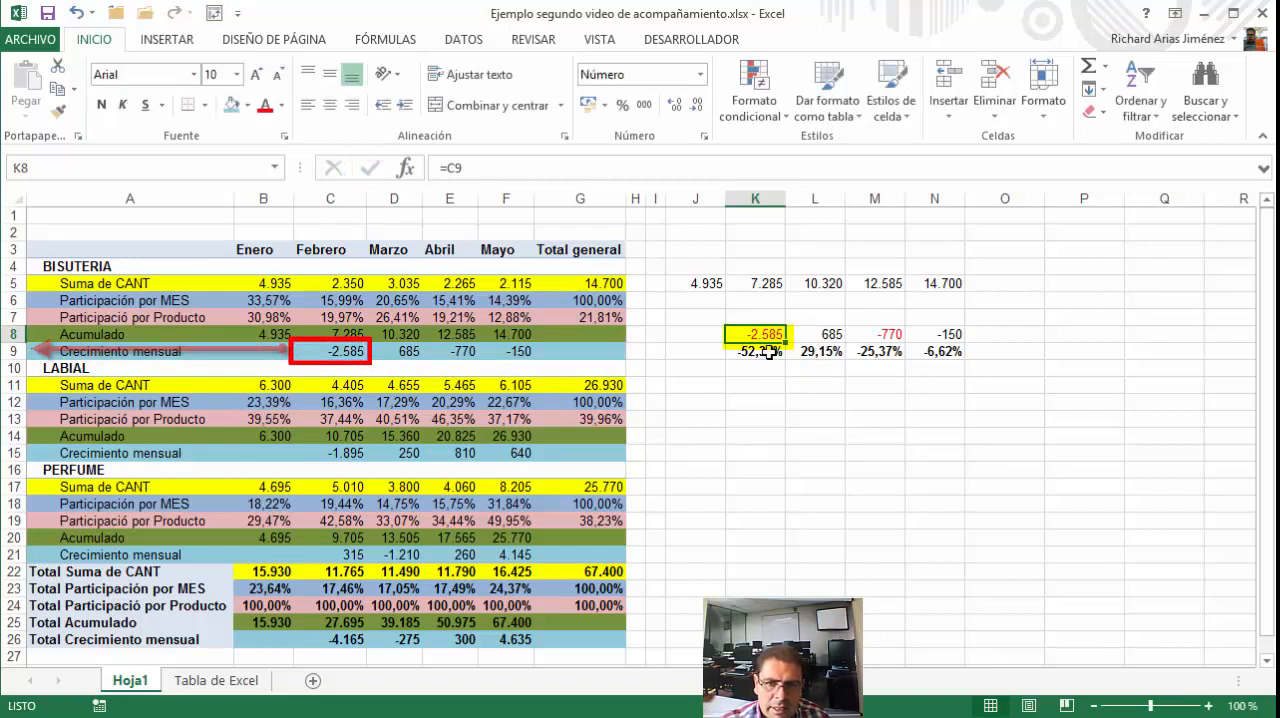
{"action": "key", "text": "Down"}
{"action": "key", "text": "F2"}
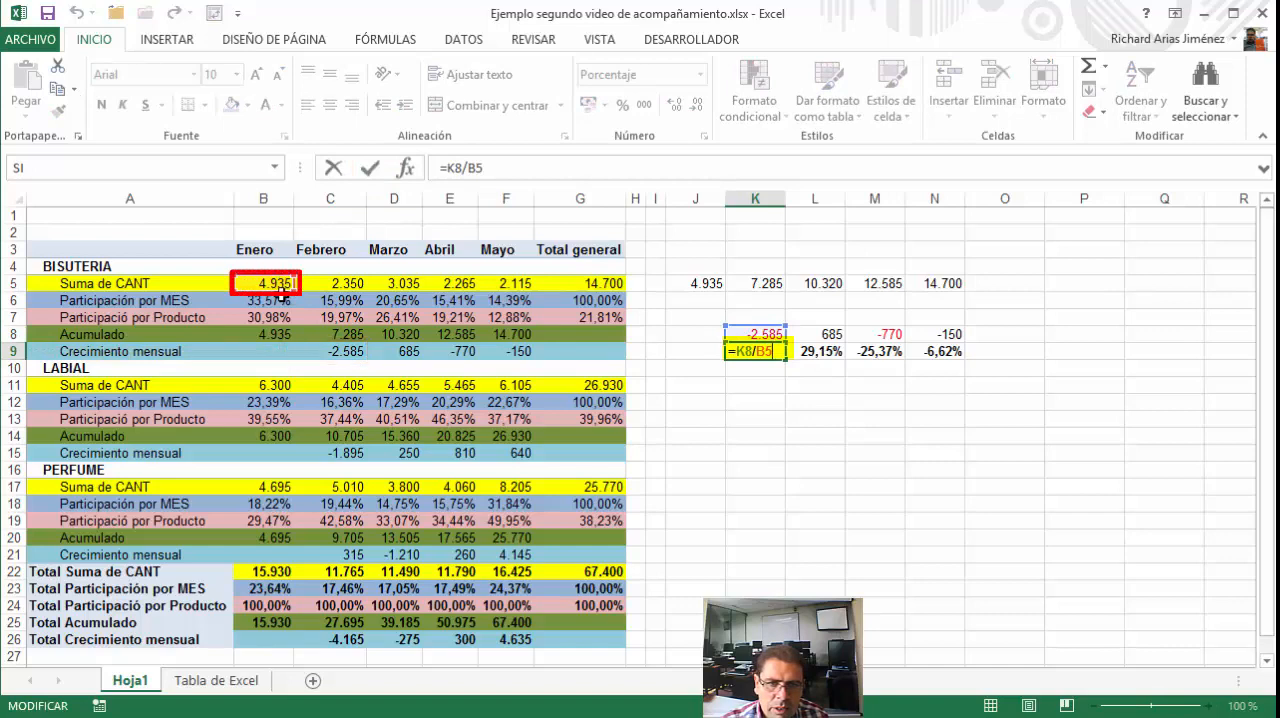
{"action": "left_click", "coordinate": [371, 170]}
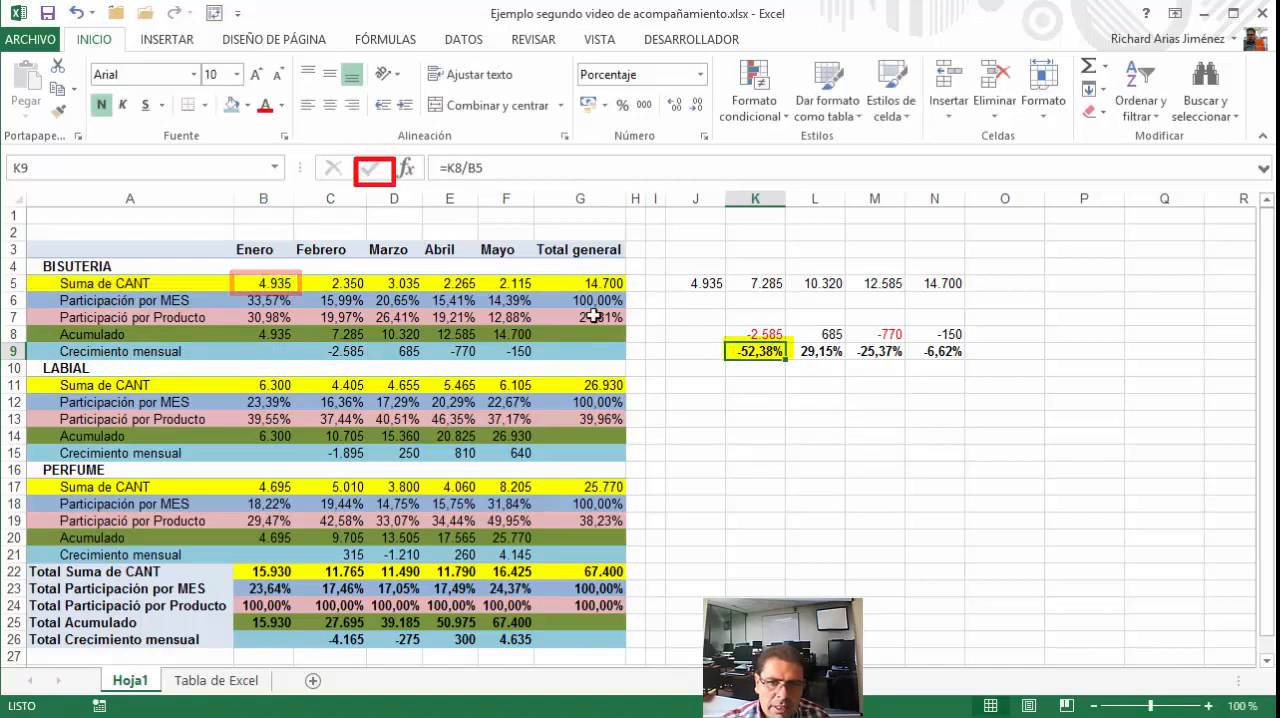
Add the CANT field once more at the end of the PivotTable's values, below Crecimiento mensual
{"action": "left_click", "coordinate": [307, 353]}
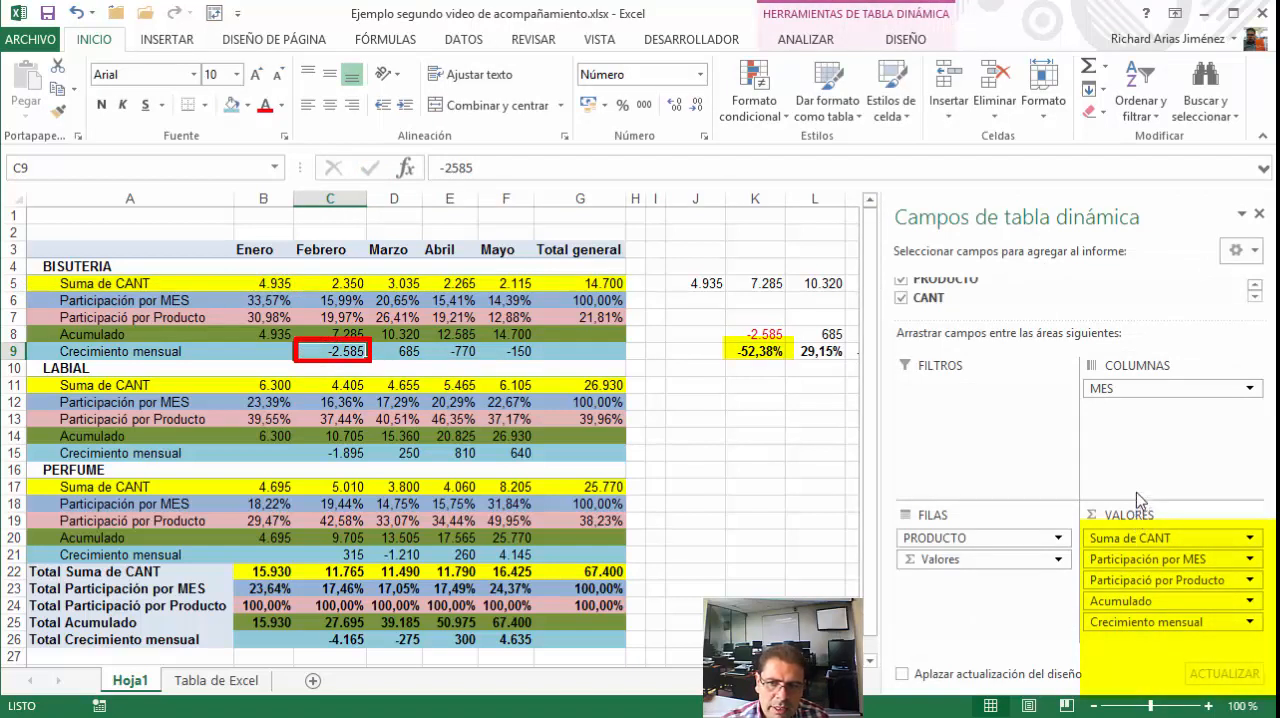
{"action": "mouse_move", "coordinate": [955, 297]}
{"action": "left_mouse_down"}
{"action": "mouse_move", "coordinate": [940, 299]}
{"action": "mouse_move", "coordinate": [950, 325]}
{"action": "mouse_move", "coordinate": [1116, 646]}
{"action": "left_mouse_up"}
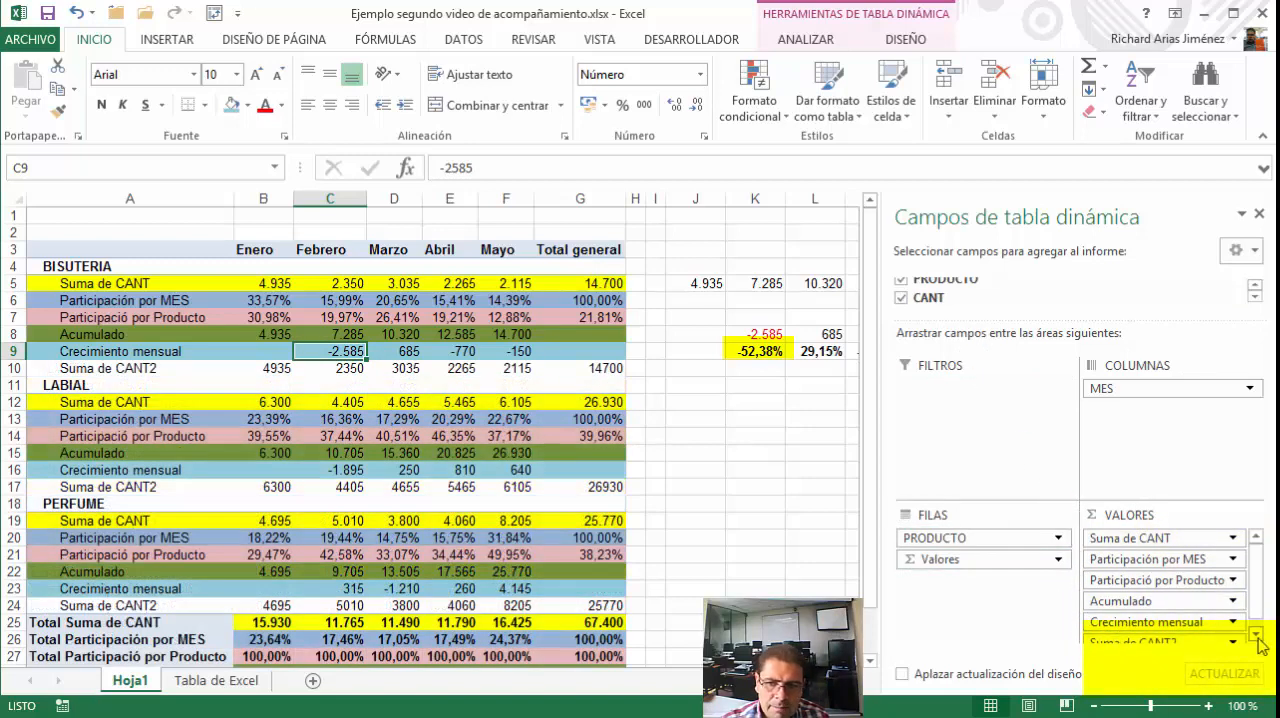
{"action": "left_click", "coordinate": [1258, 638]}
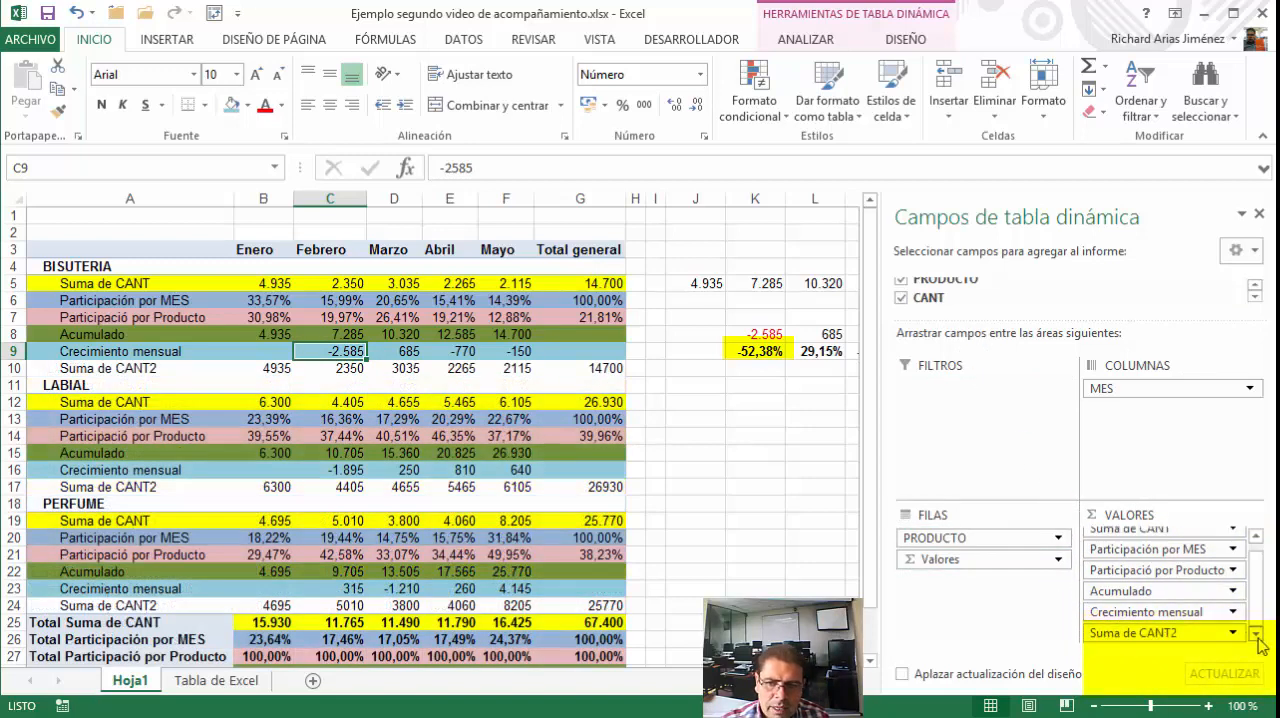
In the value field settings of Suma de CANT2, start replacing the custom name with one beginning with "C"
{"action": "left_click", "coordinate": [1140, 634]}
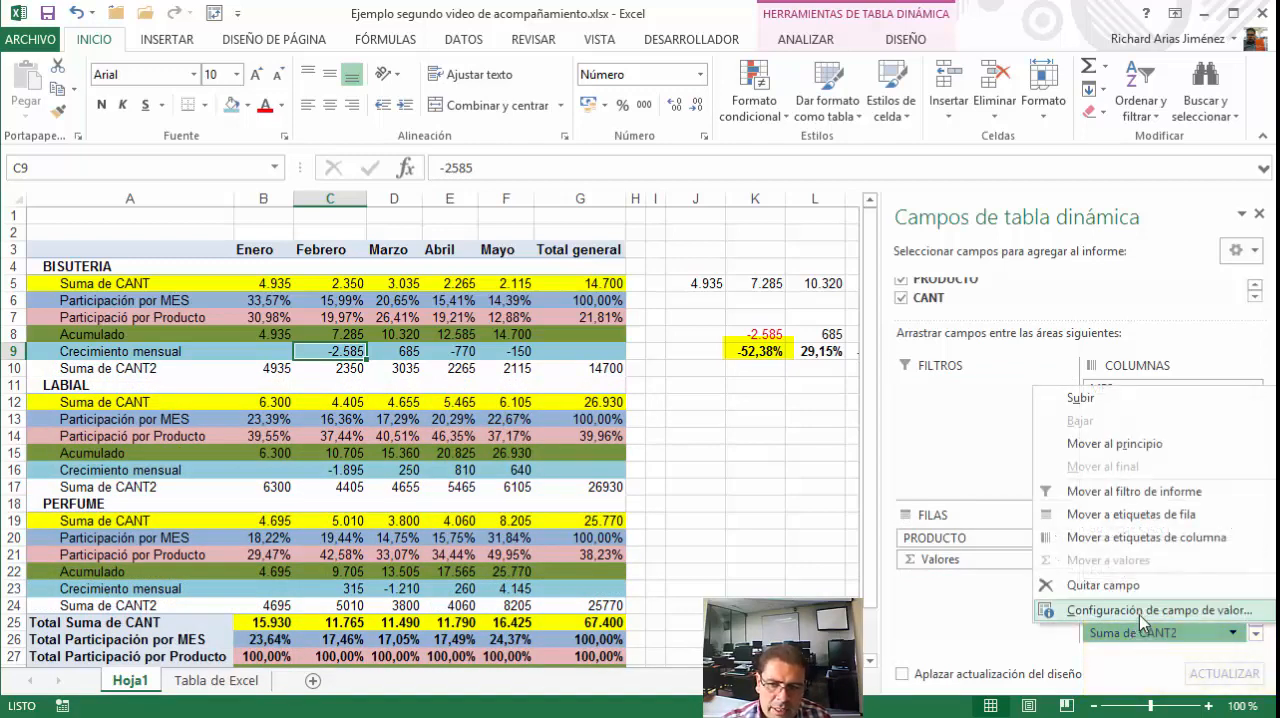
{"action": "left_click", "coordinate": [1143, 610]}
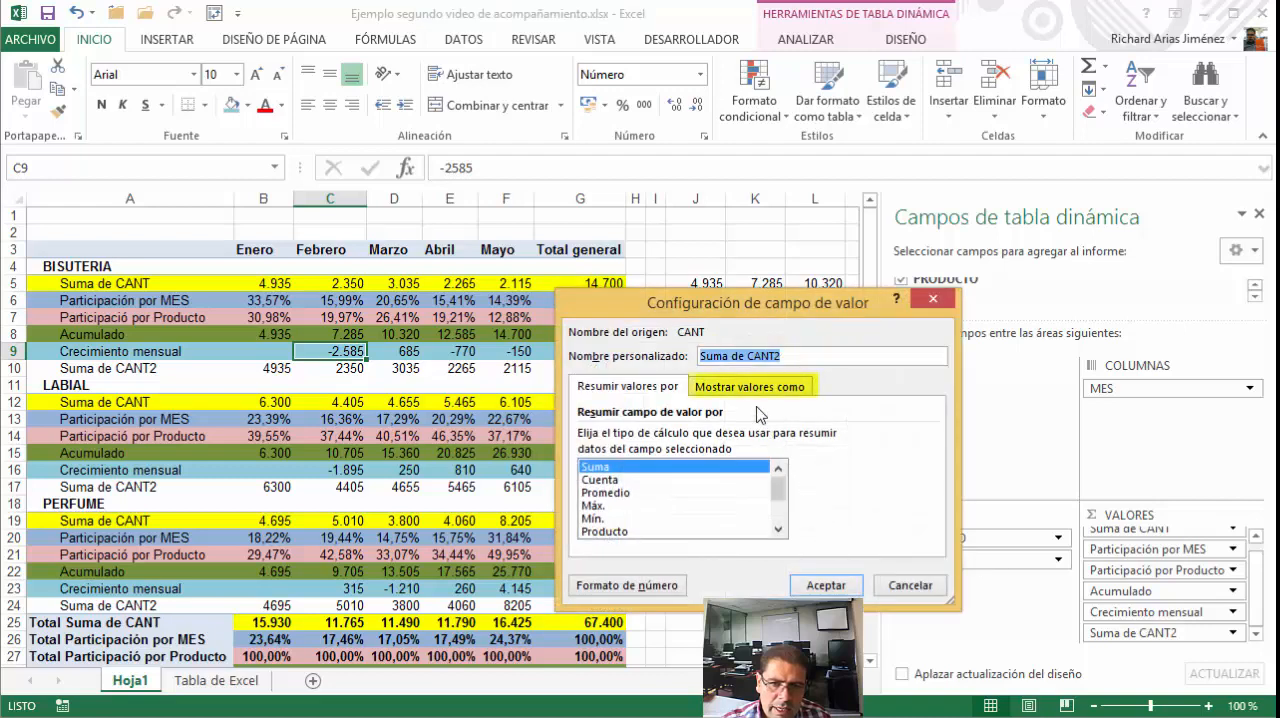
{"action": "left_click", "coordinate": [805, 354]}
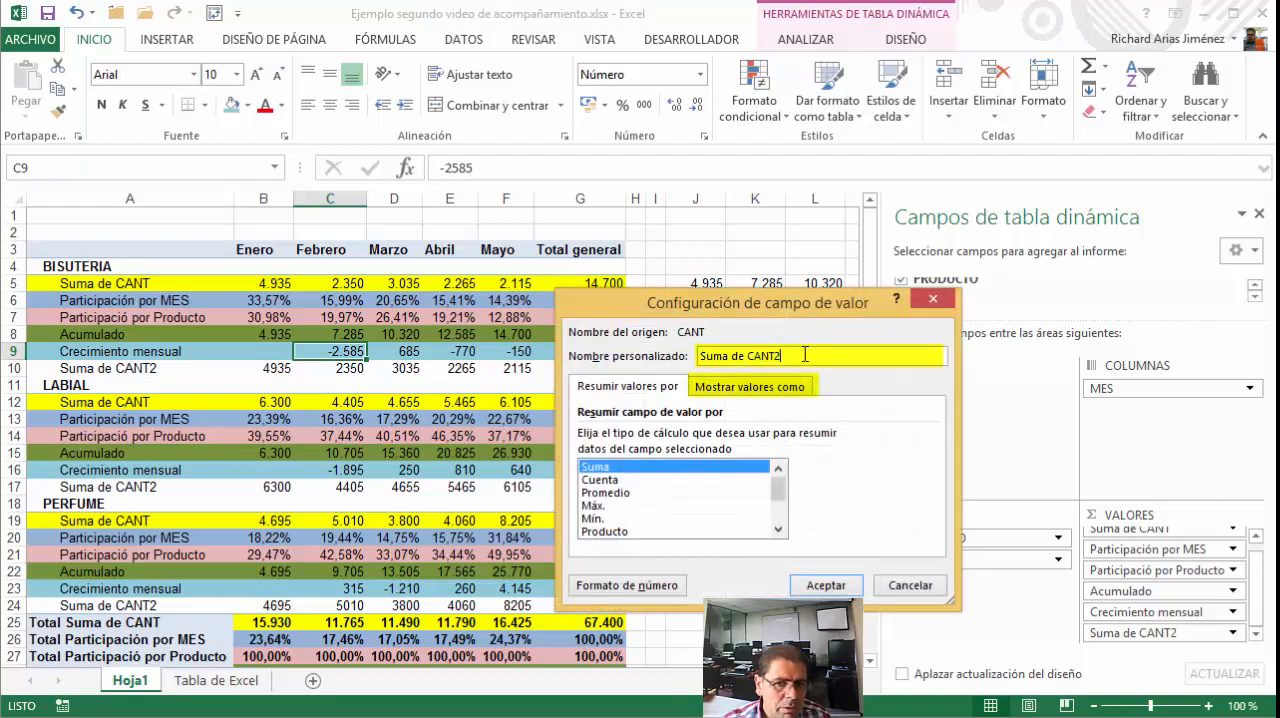
{"action": "key", "text": "shift+Home"}
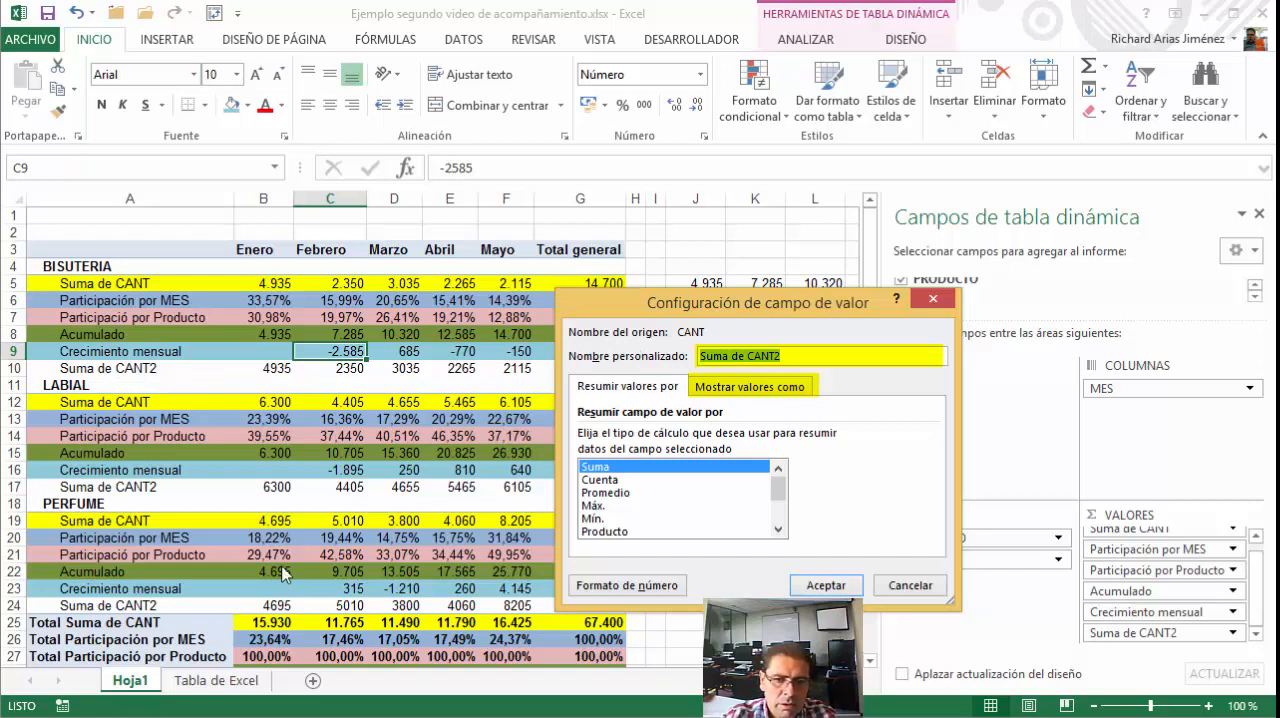
{"action": "type", "text": "cRE"}
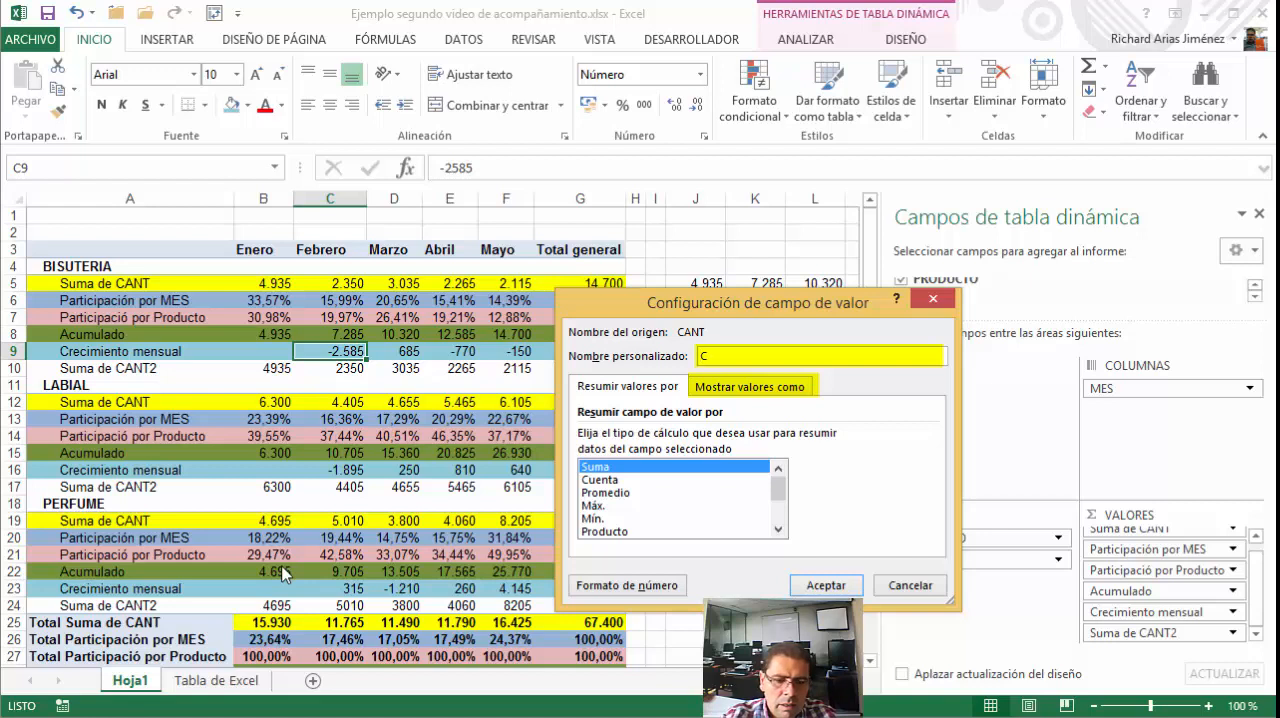
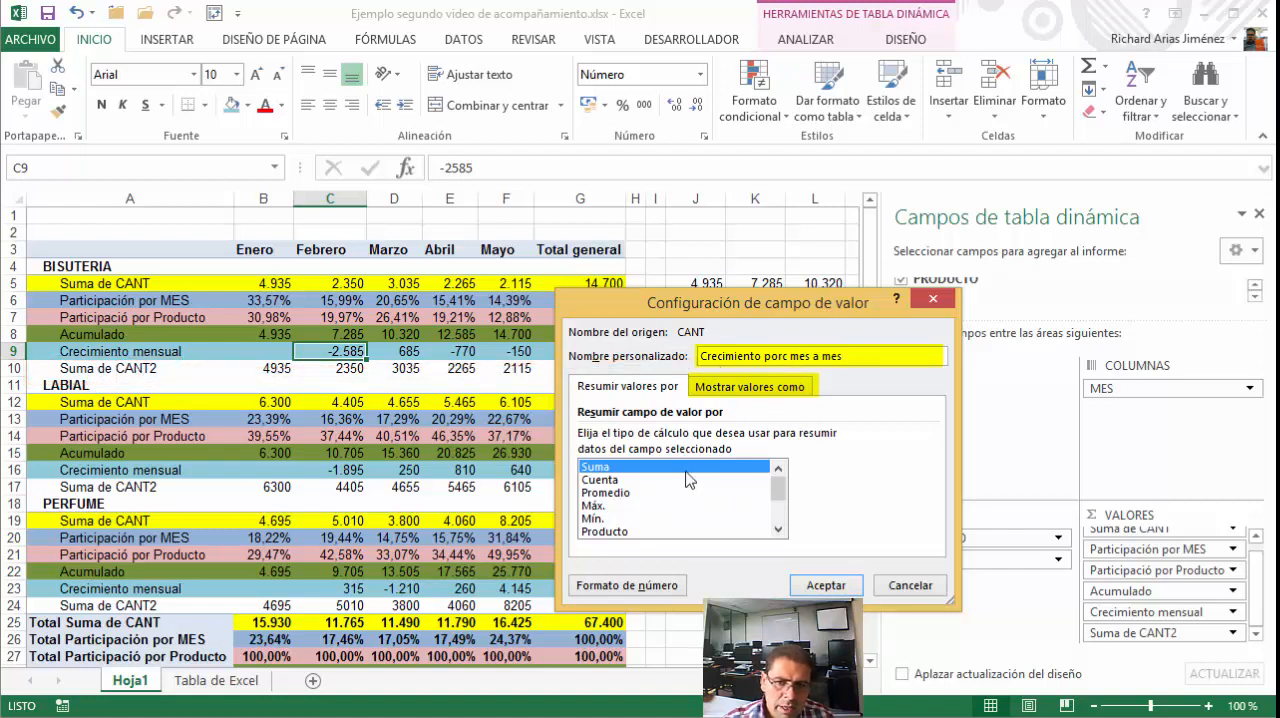
Show the Crecimiento porc mes a mes value as % de la diferencia de, with base field MES and base item (anterior)
{"action": "left_click", "coordinate": [724, 389]}
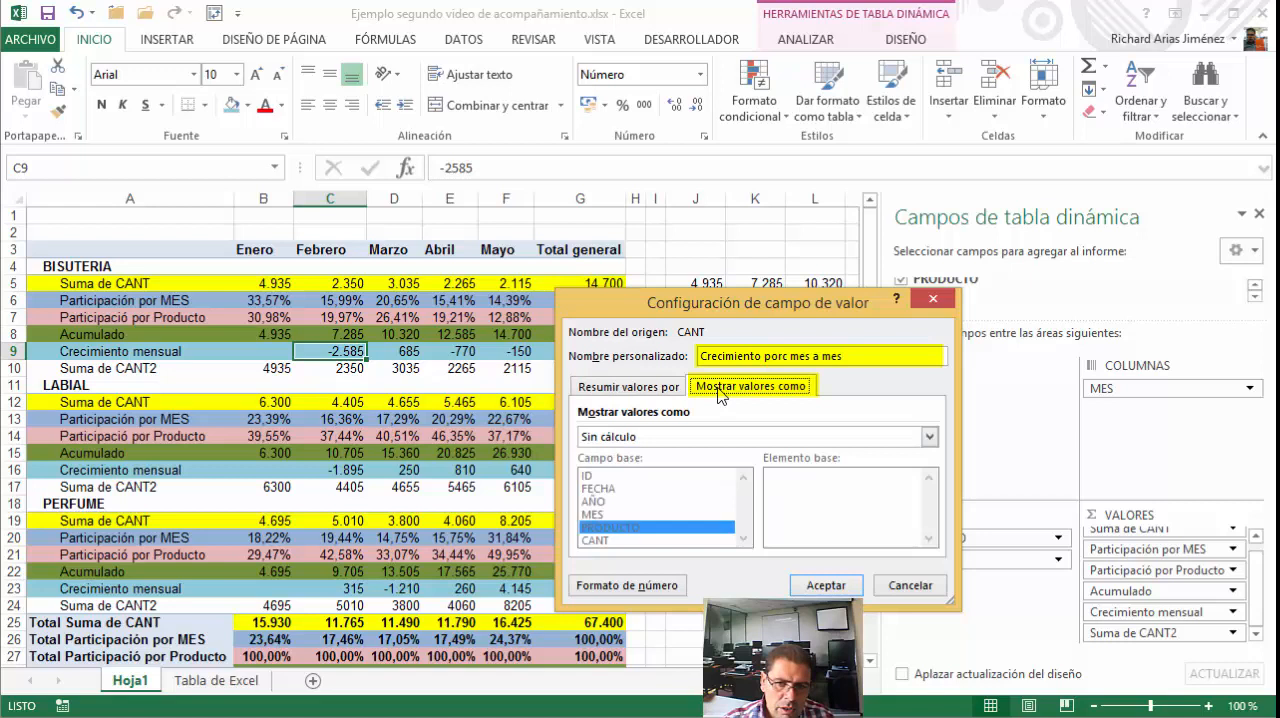
{"action": "left_click", "coordinate": [641, 440]}
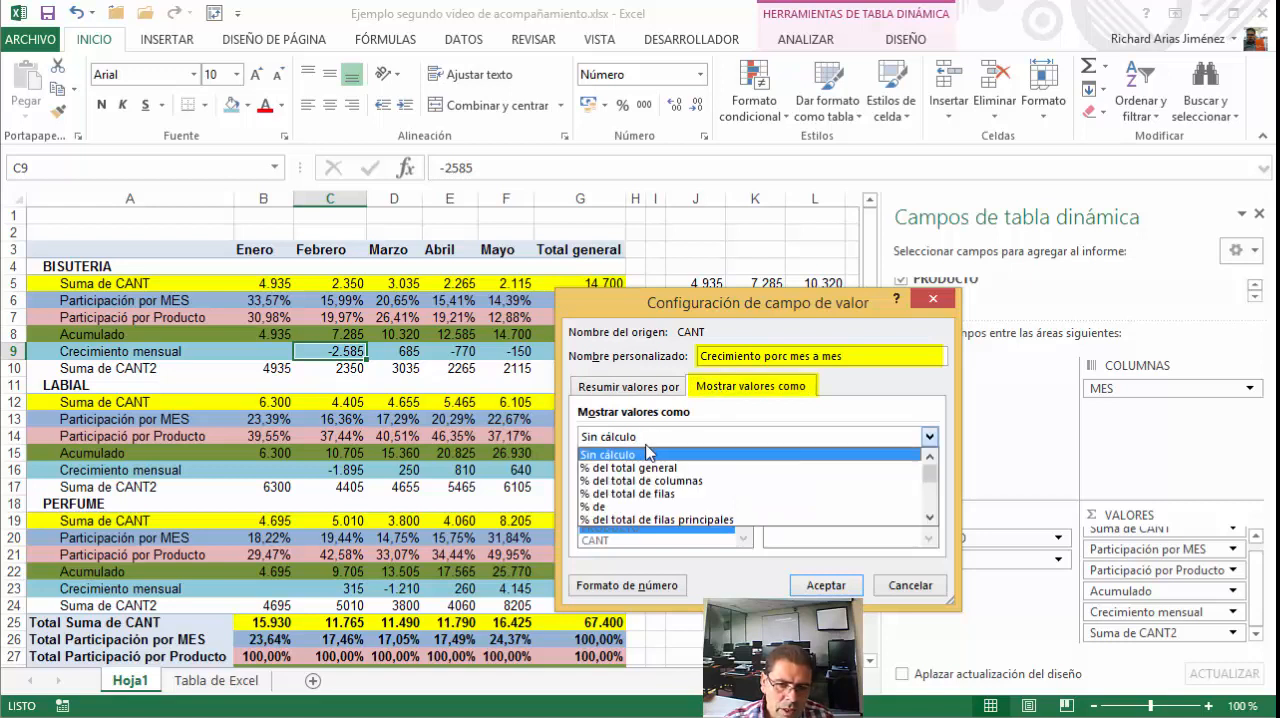
{"action": "left_click", "coordinate": [930, 521]}
{"action": "left_click", "coordinate": [930, 521]}
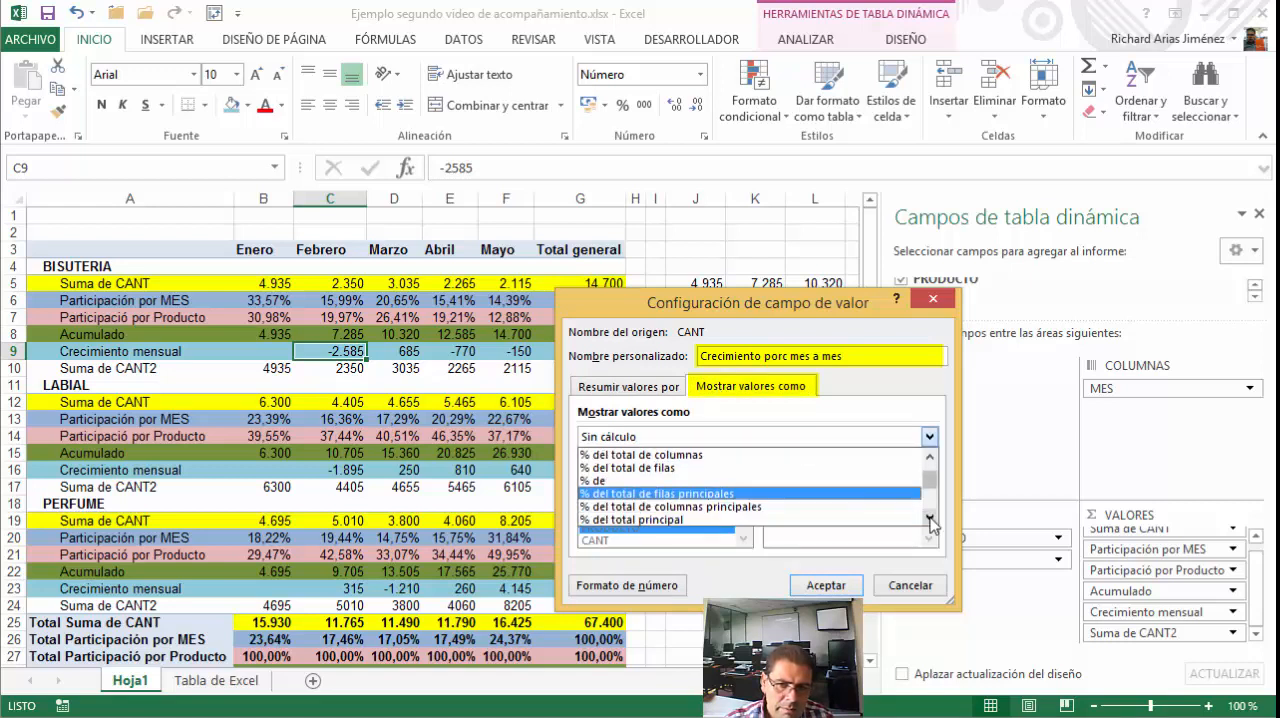
{"action": "left_click", "coordinate": [930, 521]}
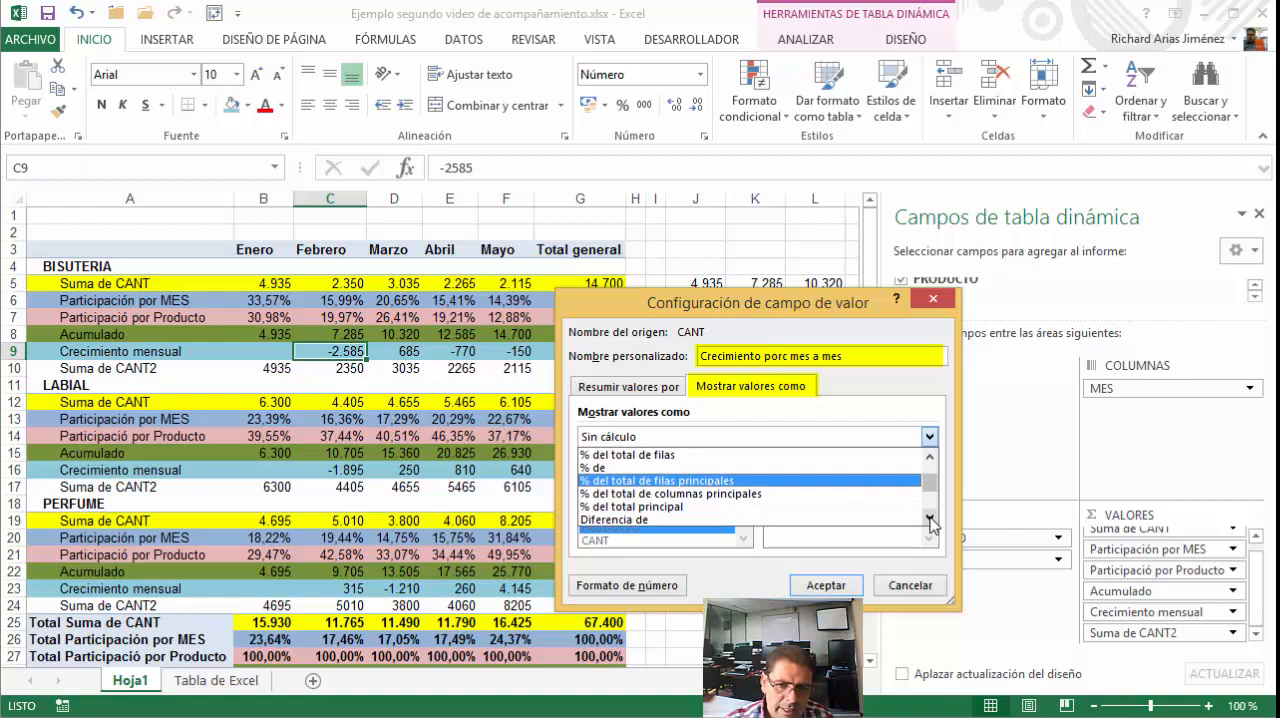
{"action": "left_click", "coordinate": [930, 520]}
{"action": "left_click", "coordinate": [930, 520]}
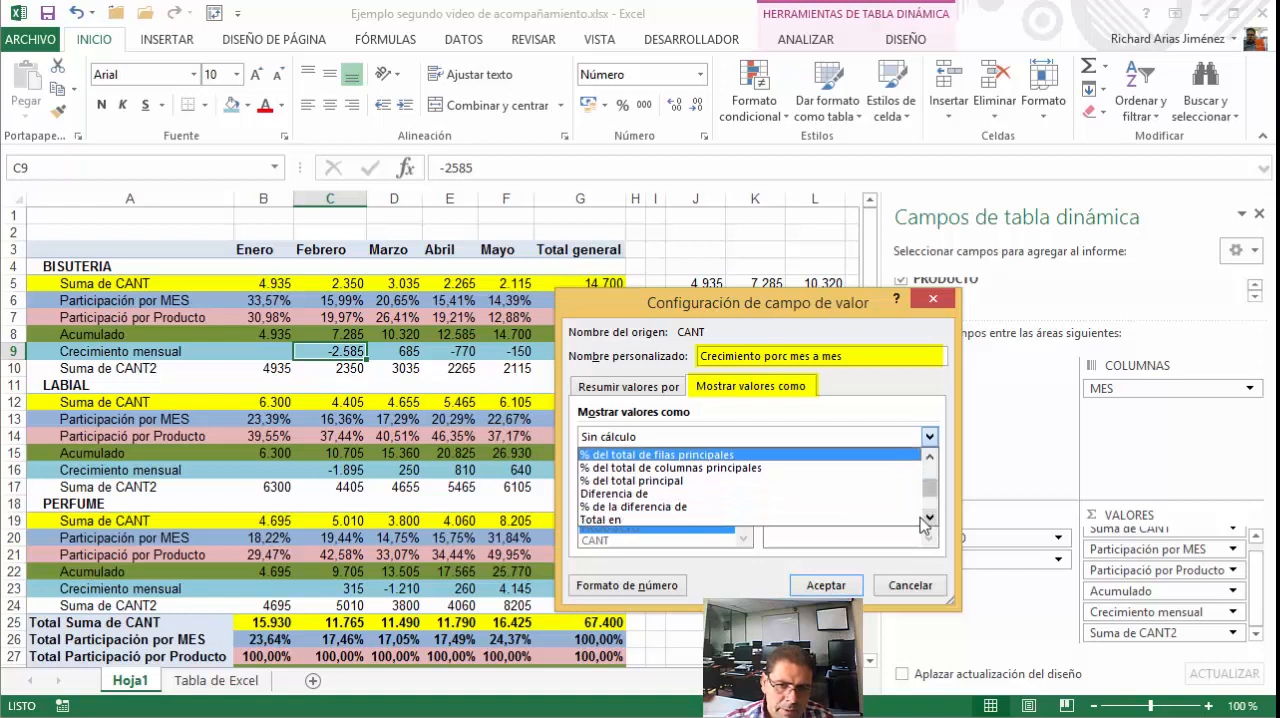
{"action": "left_click", "coordinate": [636, 507]}
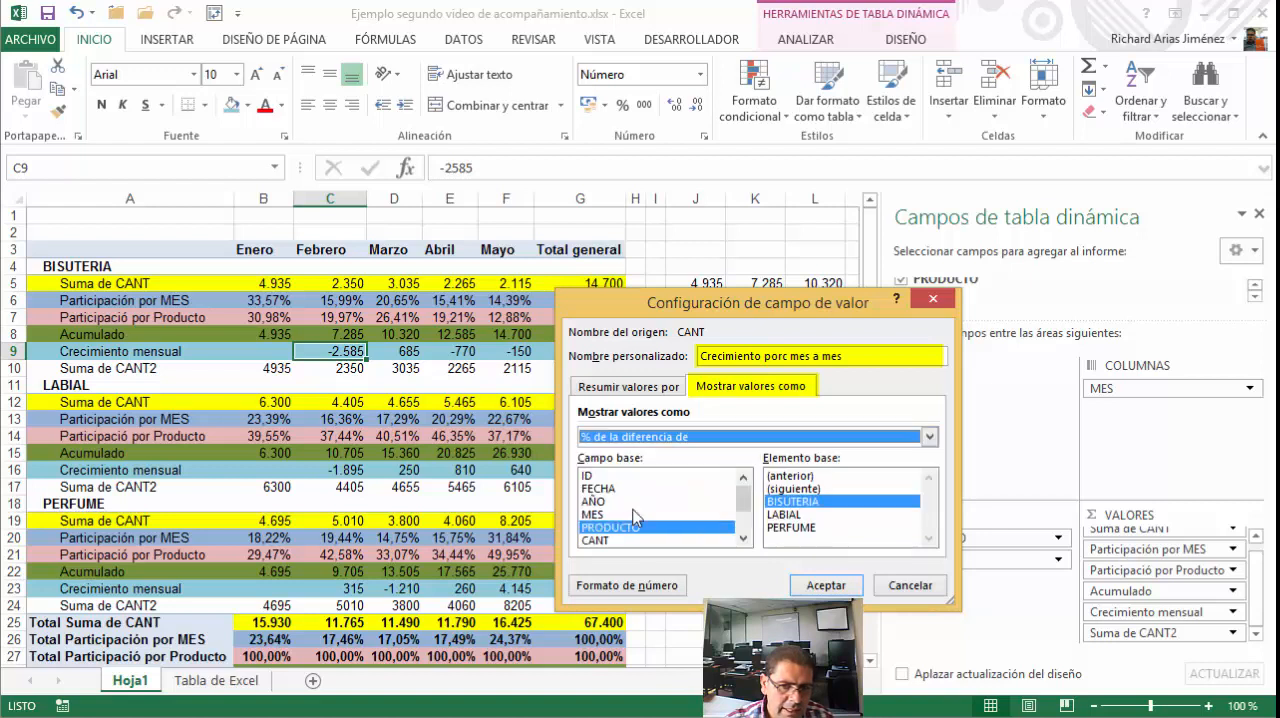
{"action": "left_click", "coordinate": [594, 514]}
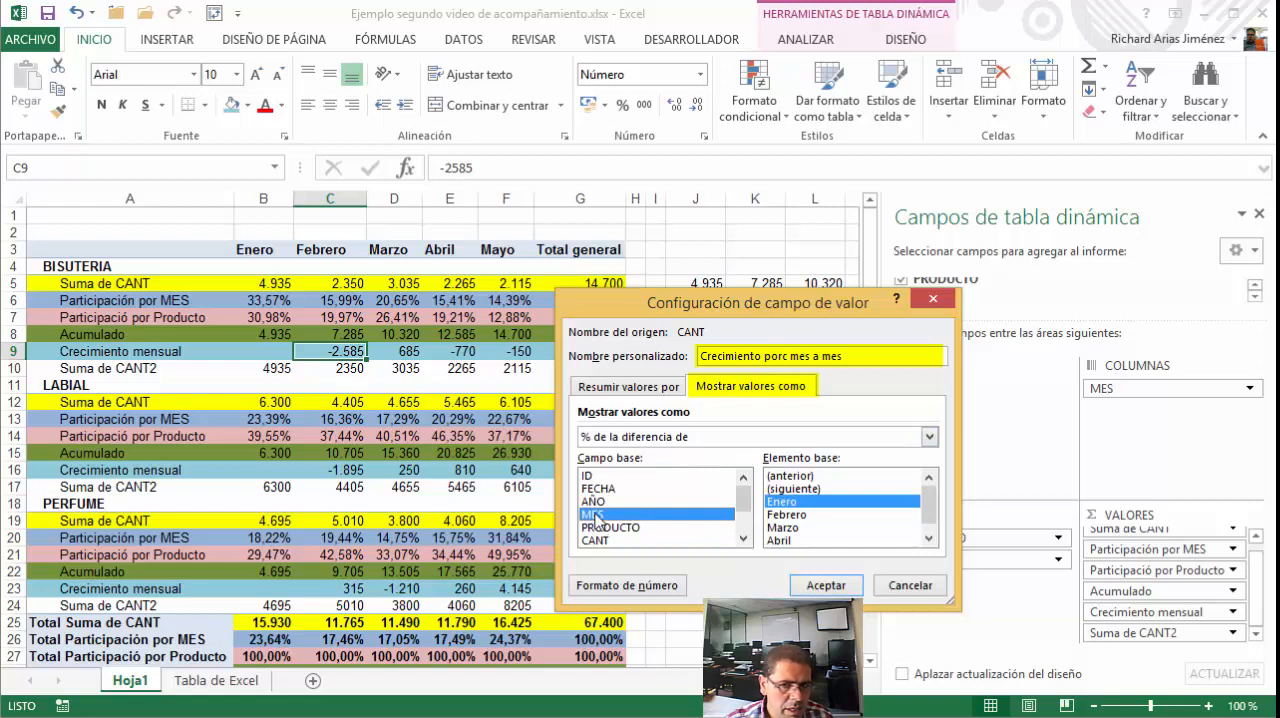
{"action": "left_click", "coordinate": [798, 476]}
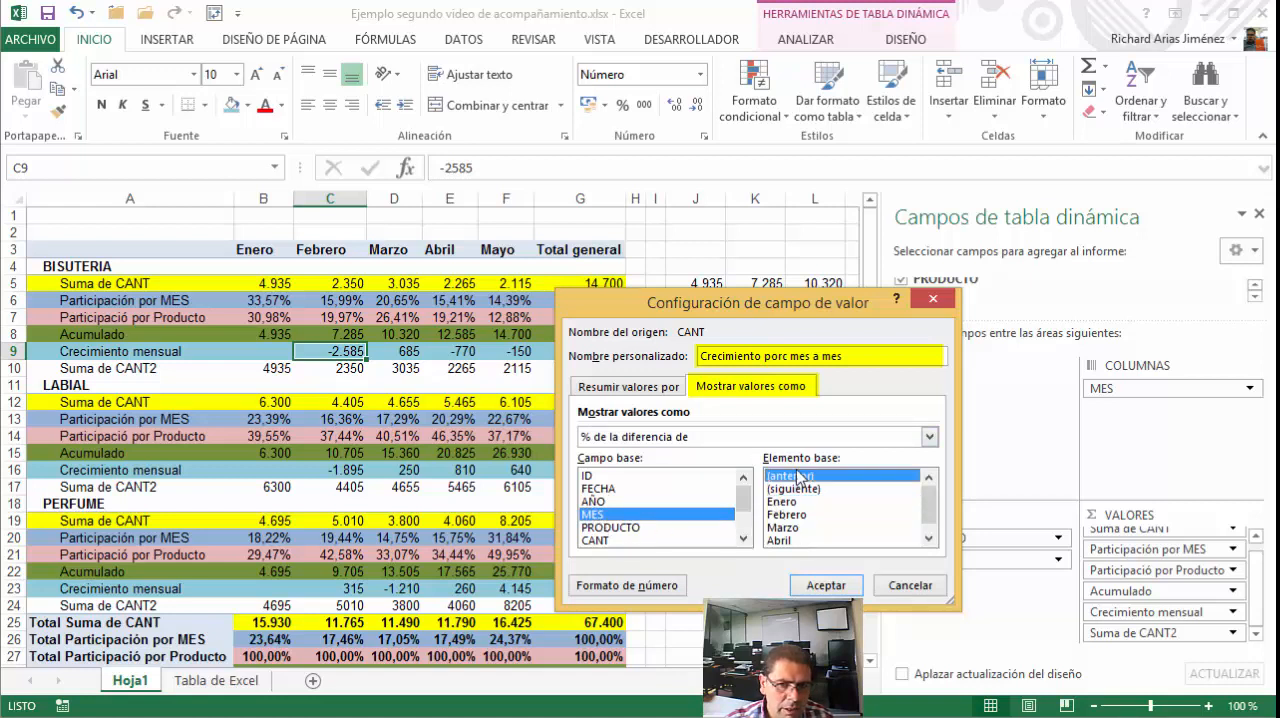
{"action": "left_click", "coordinate": [818, 588]}
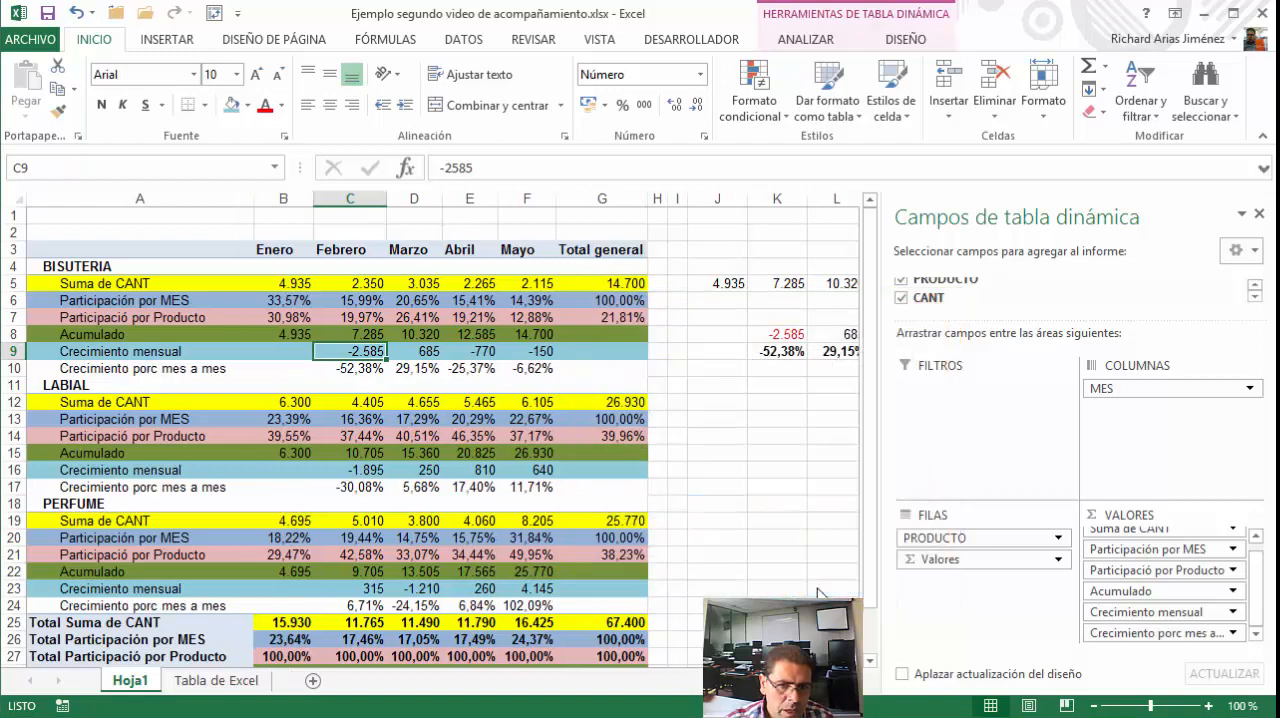
Compare the manual percentage changes in K9:N9 with the PivotTable's Crecimiento porc mes a mes row for BISUTERIA
{"action": "left_click", "coordinate": [821, 390]}
{"action": "left_click", "coordinate": [782, 350]}
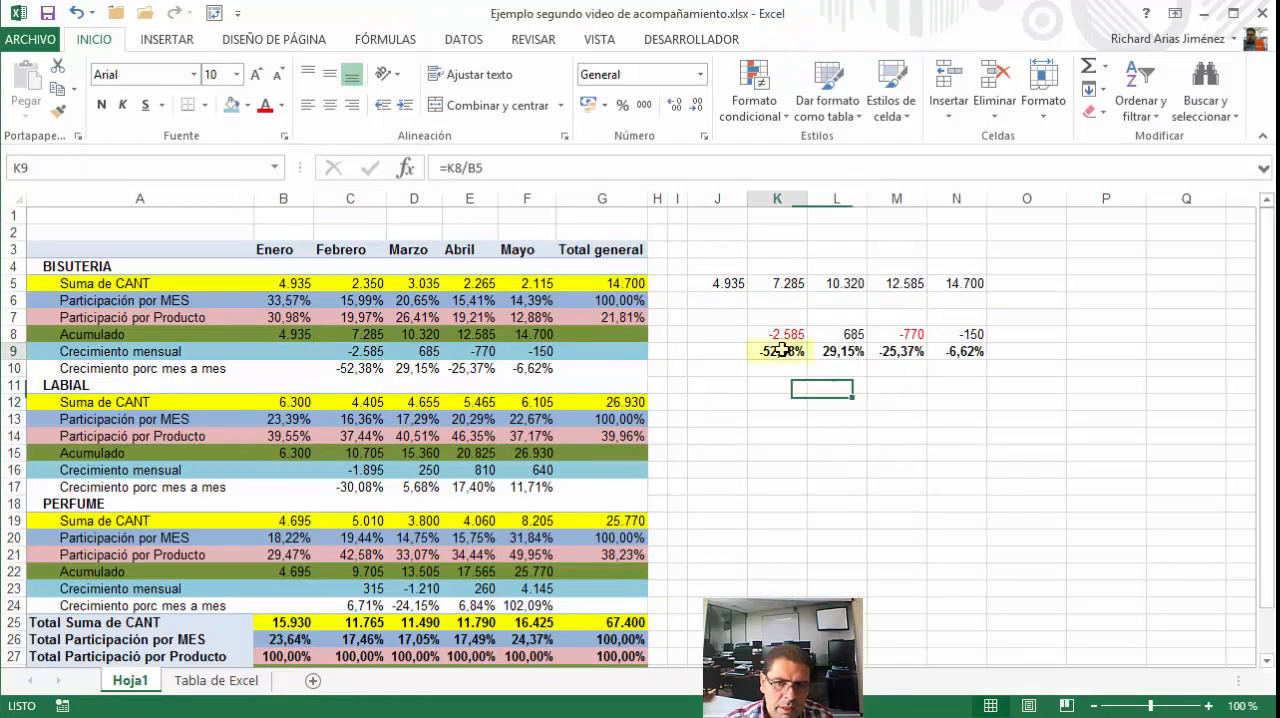
{"action": "left_click", "coordinate": [362, 368]}
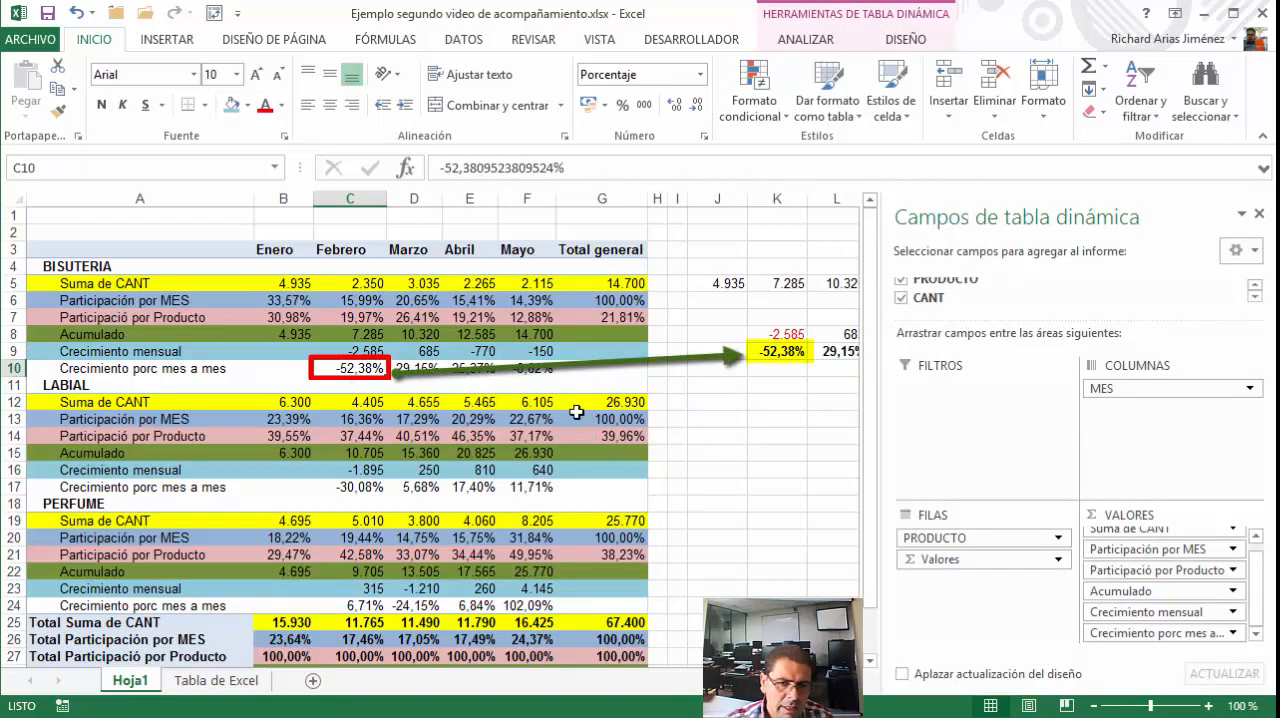
{"action": "left_click", "coordinate": [790, 352]}
{"action": "left_click", "coordinate": [835, 352]}
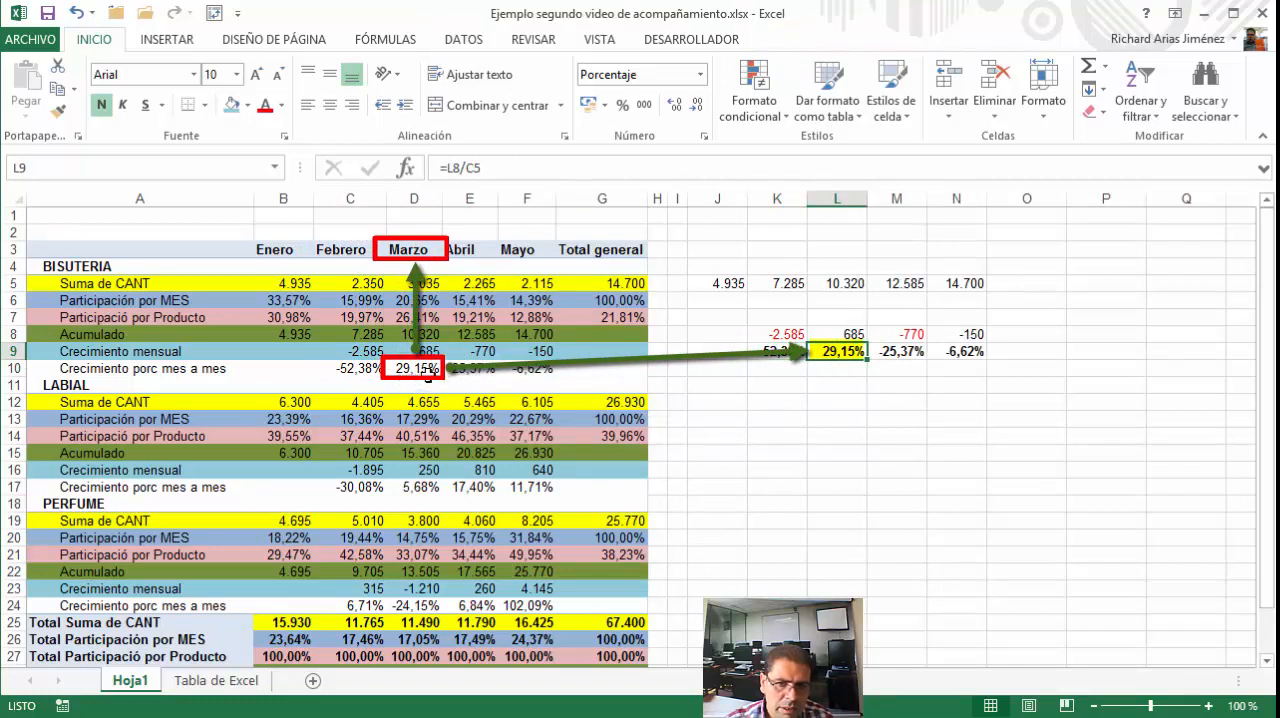
{"action": "left_click", "coordinate": [880, 360]}
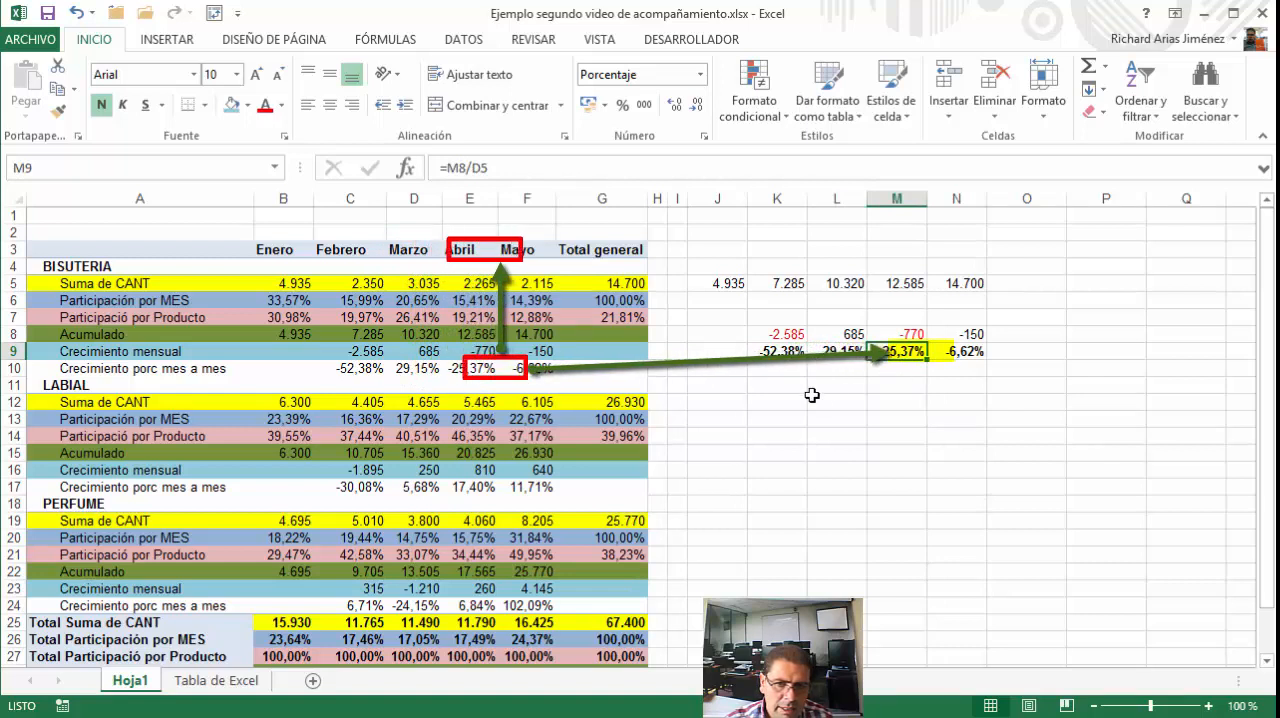
{"action": "left_click", "coordinate": [957, 356]}
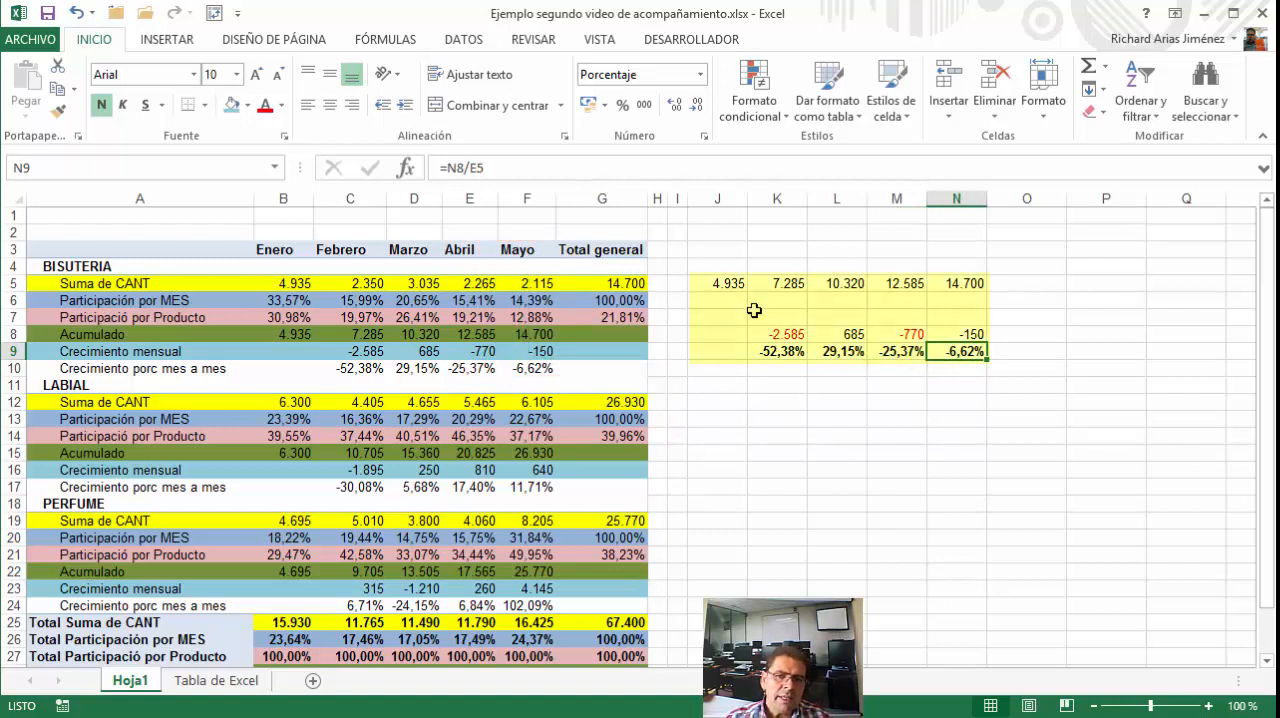
{"action": "left_click_drag", "start_coordinate": [728, 282], "coordinate": [990, 360]}
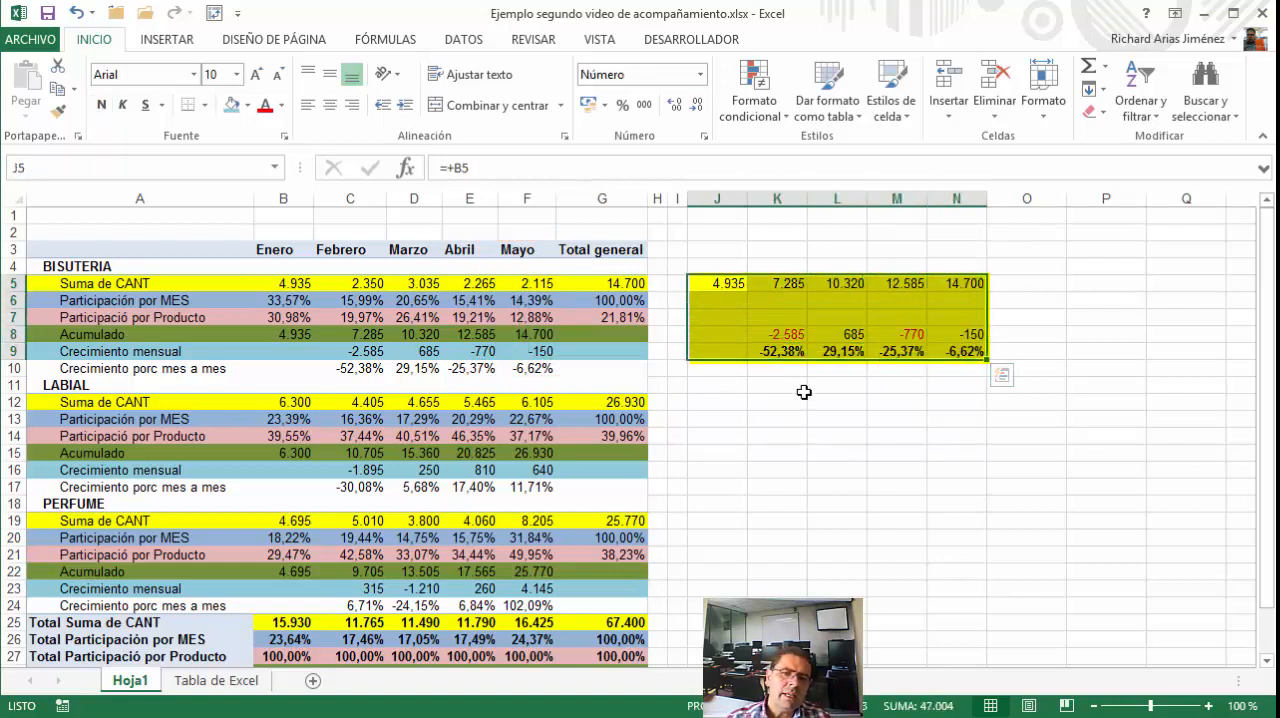
{"action": "left_click", "coordinate": [777, 385]}
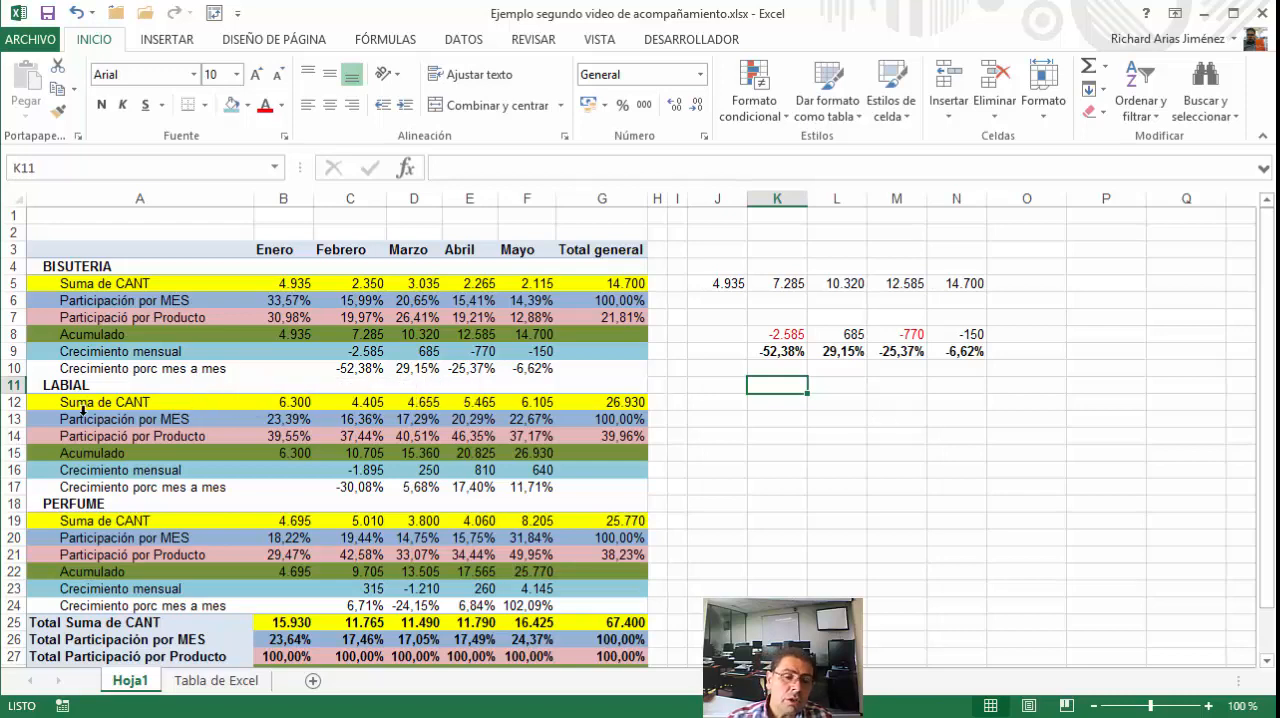
Fill all Crecimiento porc mes a mes rows of the PivotTable with a light purple theme color
{"action": "left_click", "coordinate": [92, 369]}
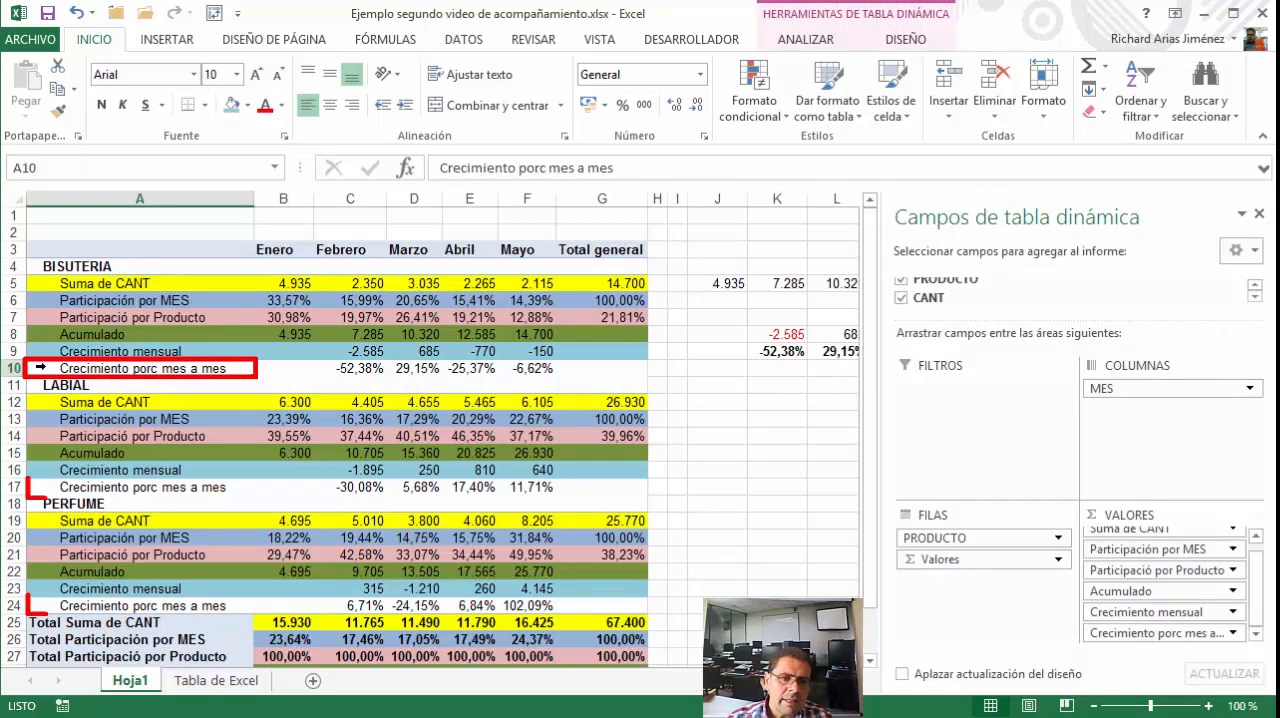
{"action": "left_click", "coordinate": [38, 368]}
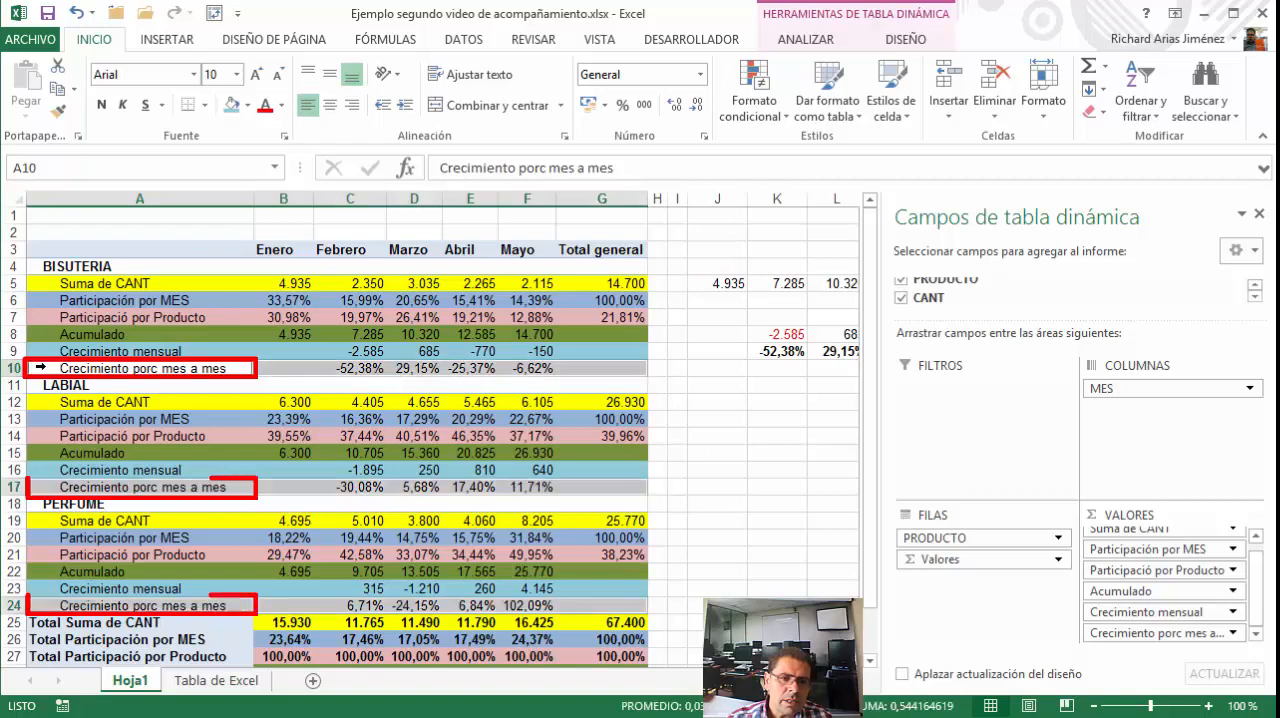
{"action": "left_click", "coordinate": [249, 106]}
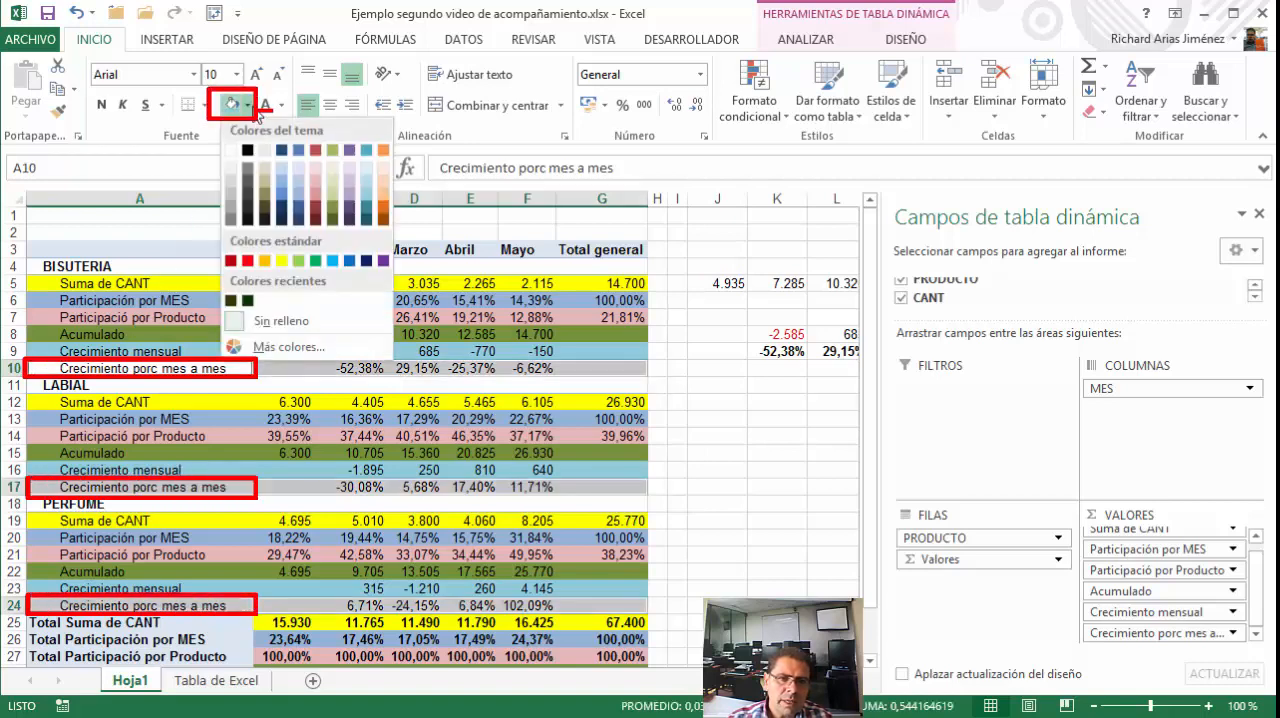
{"action": "left_click", "coordinate": [349, 195]}
{"action": "left_click", "coordinate": [331, 370]}
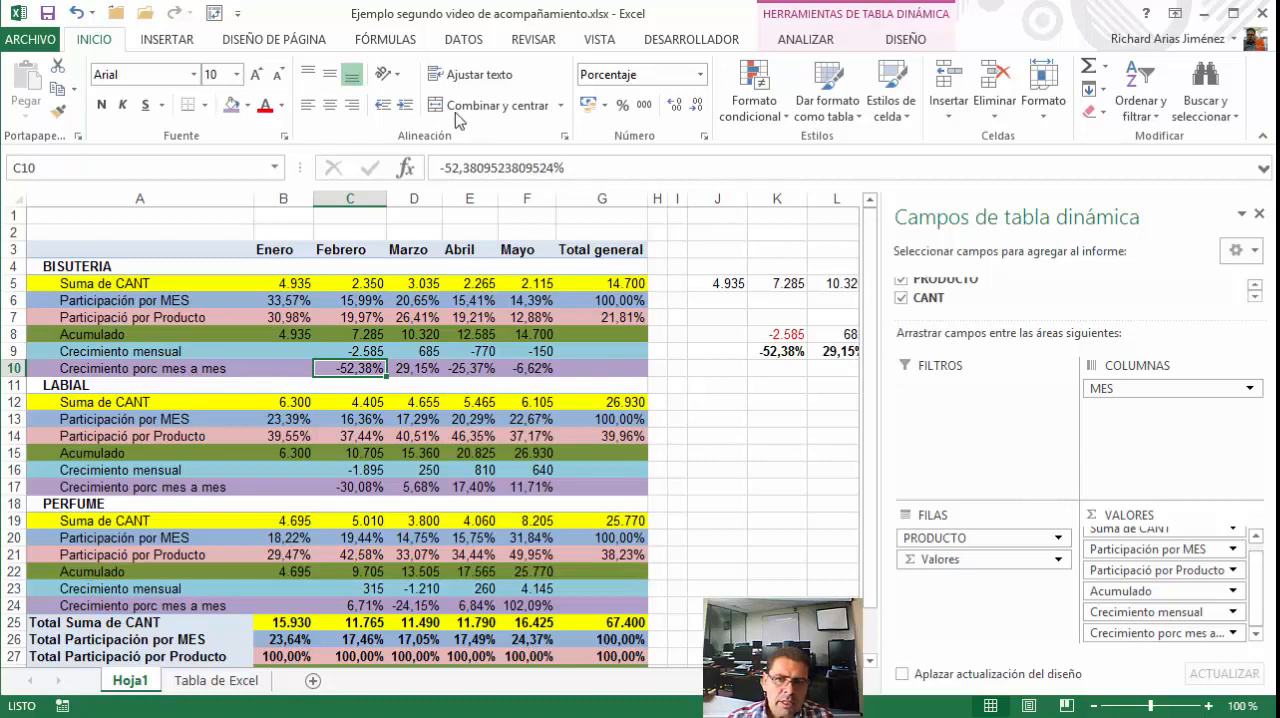
Collapse the ribbon to give the worksheet and the PivotTable field list more room
{"action": "left_click_drag", "start_coordinate": [62, 30], "coordinate": [128, 48]}
{"action": "double_click", "coordinate": [100, 39]}
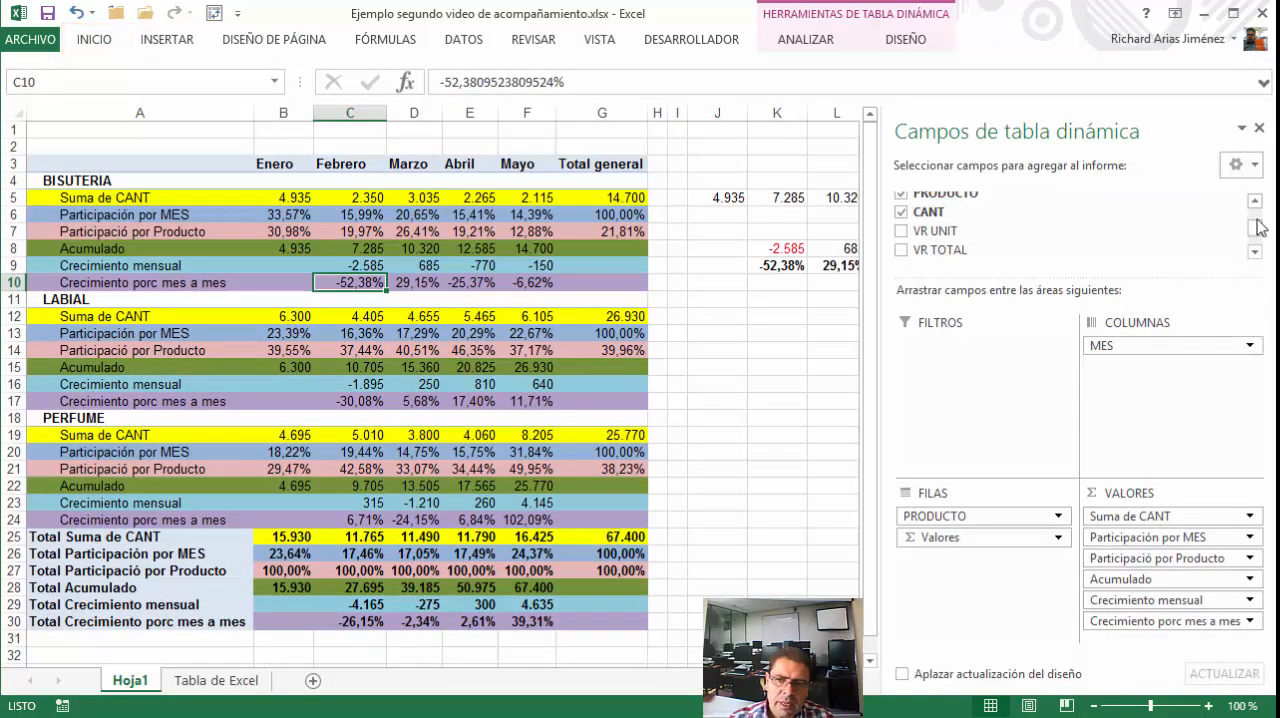
{"action": "left_click", "coordinate": [1255, 201]}
{"action": "left_click", "coordinate": [1255, 201]}
{"action": "left_click", "coordinate": [1255, 201]}
{"action": "left_click", "coordinate": [1255, 201]}
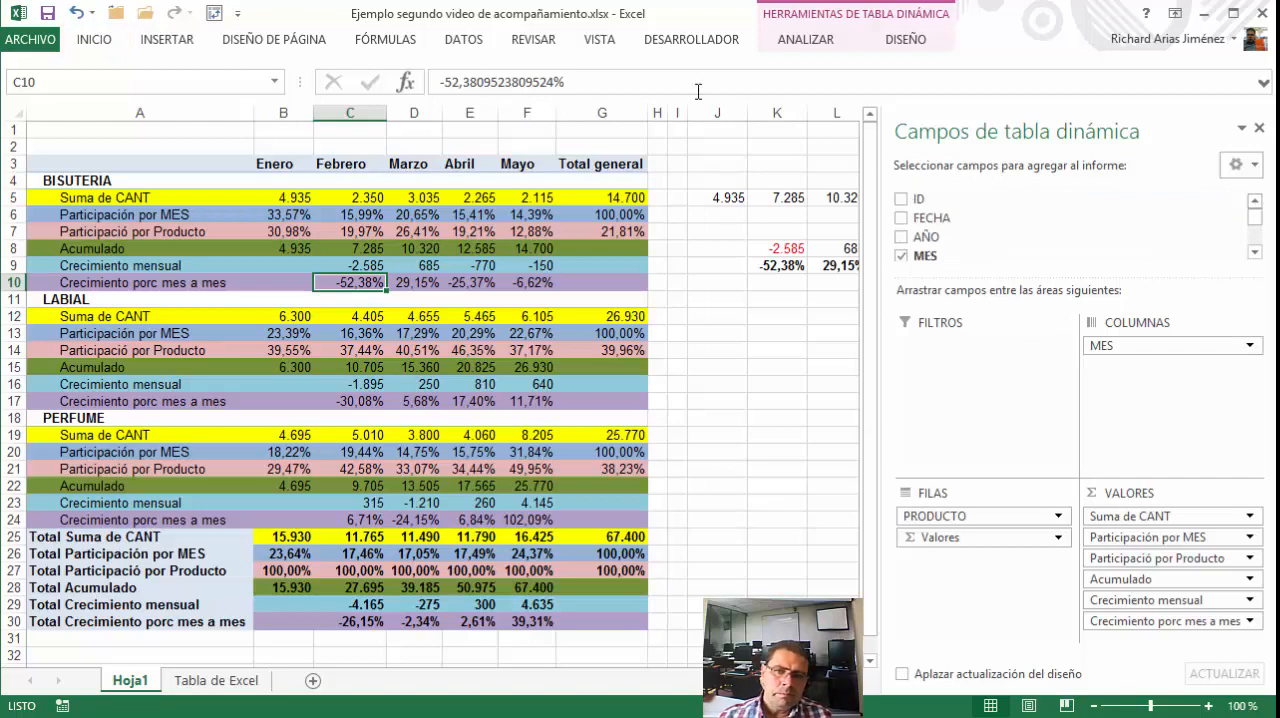
Delete columns I through N containing the manual check formulas and return to cell A1
{"action": "left_click_drag", "start_coordinate": [678, 114], "coordinate": [711, 163]}
{"action": "right_click", "coordinate": [710, 165]}
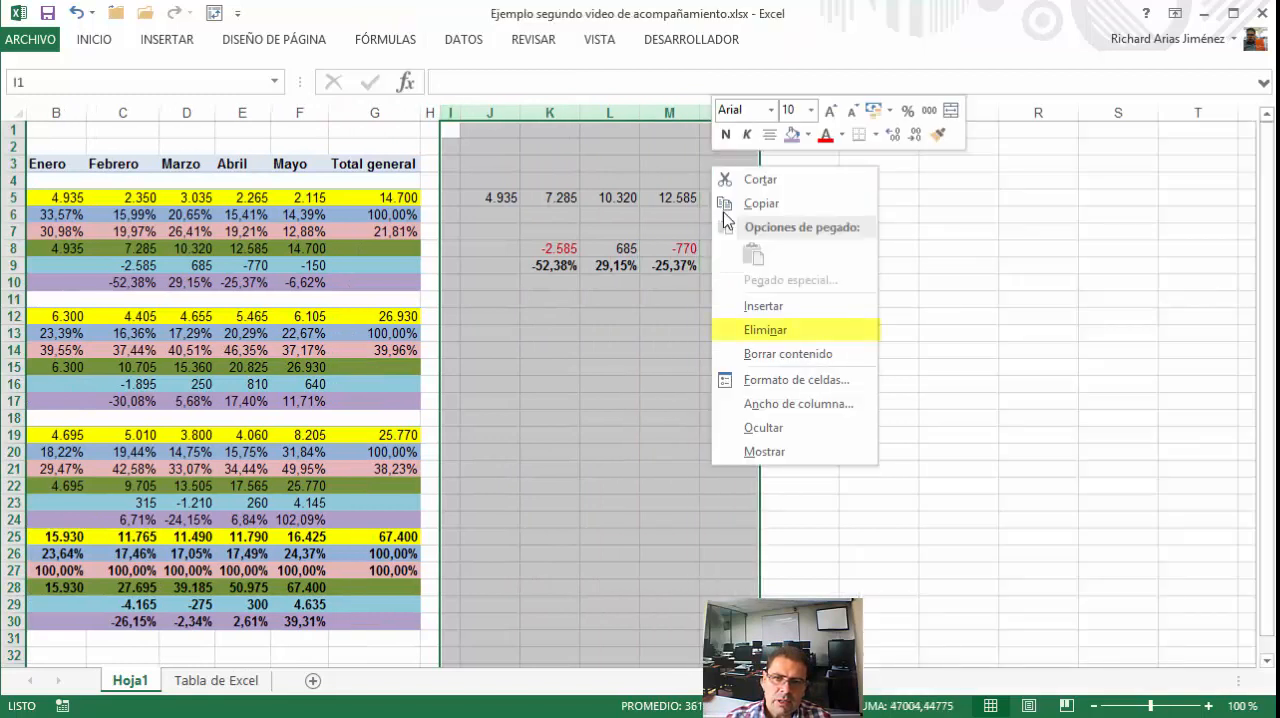
{"action": "left_click", "coordinate": [806, 338]}
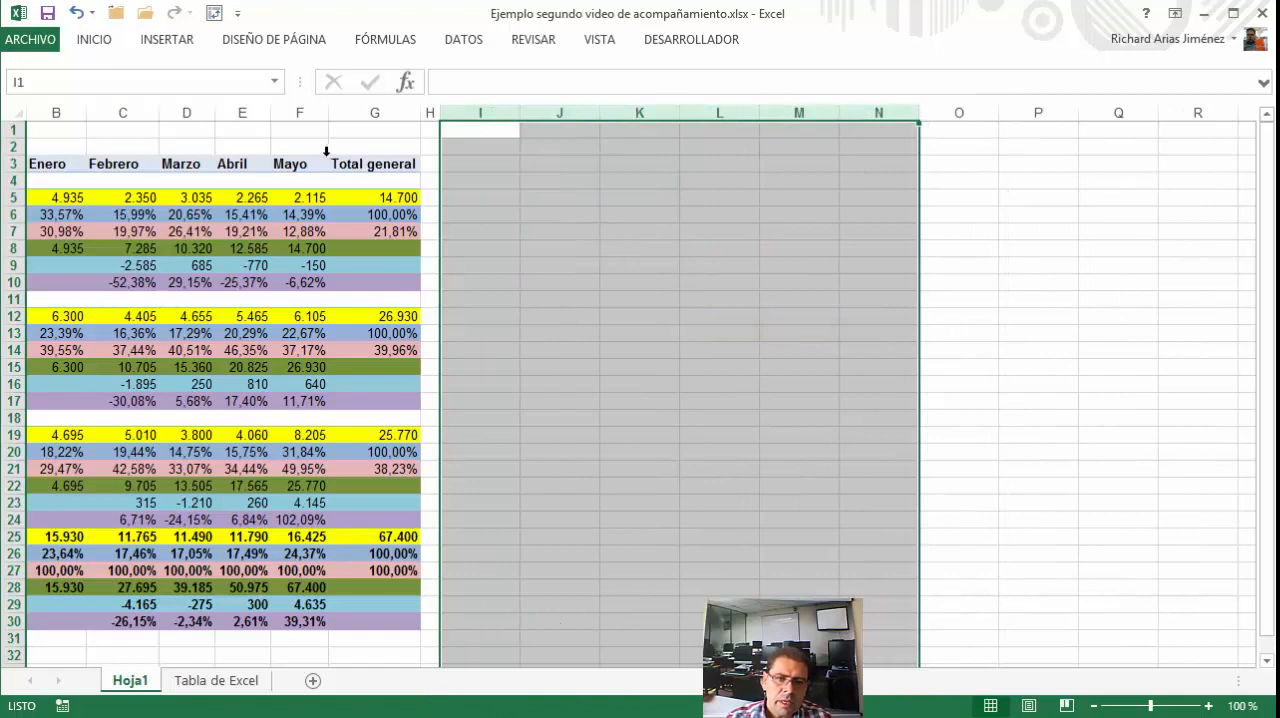
{"action": "left_click", "coordinate": [310, 129]}
{"action": "key", "text": "Left"}
{"action": "key", "text": "Left"}
{"action": "key", "text": "Left"}
{"action": "key", "text": "Left"}
{"action": "key", "text": "Left"}
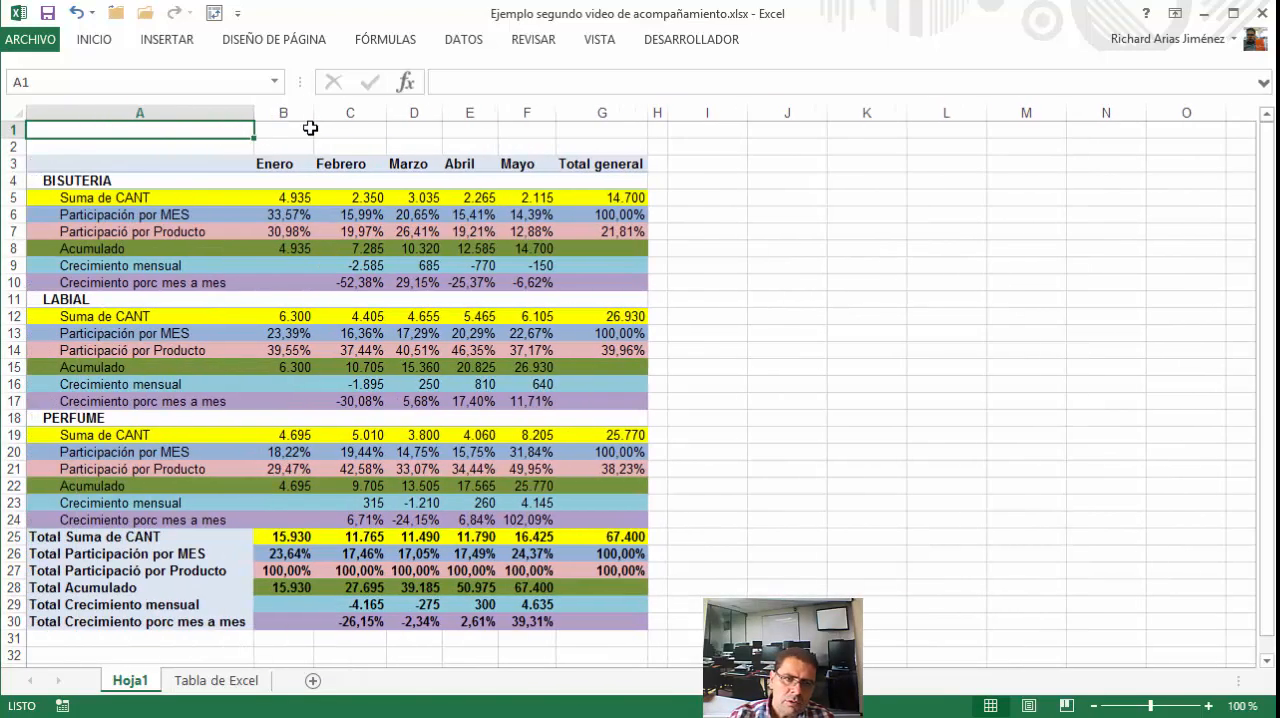
Add the AÑO, VENDEDOR and ZONA fields, in that order, as report filters of the PivotTable
{"action": "left_click", "coordinate": [156, 197]}
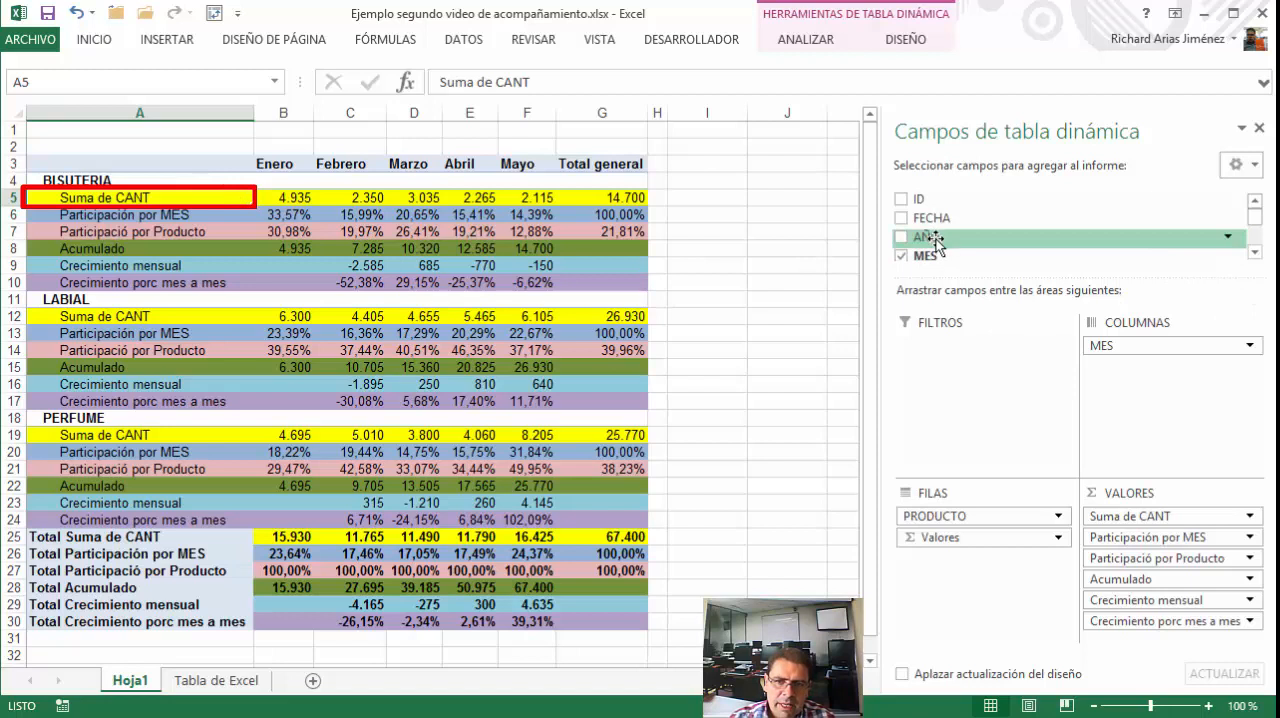
{"action": "left_click_drag", "start_coordinate": [935, 245], "coordinate": [968, 368]}
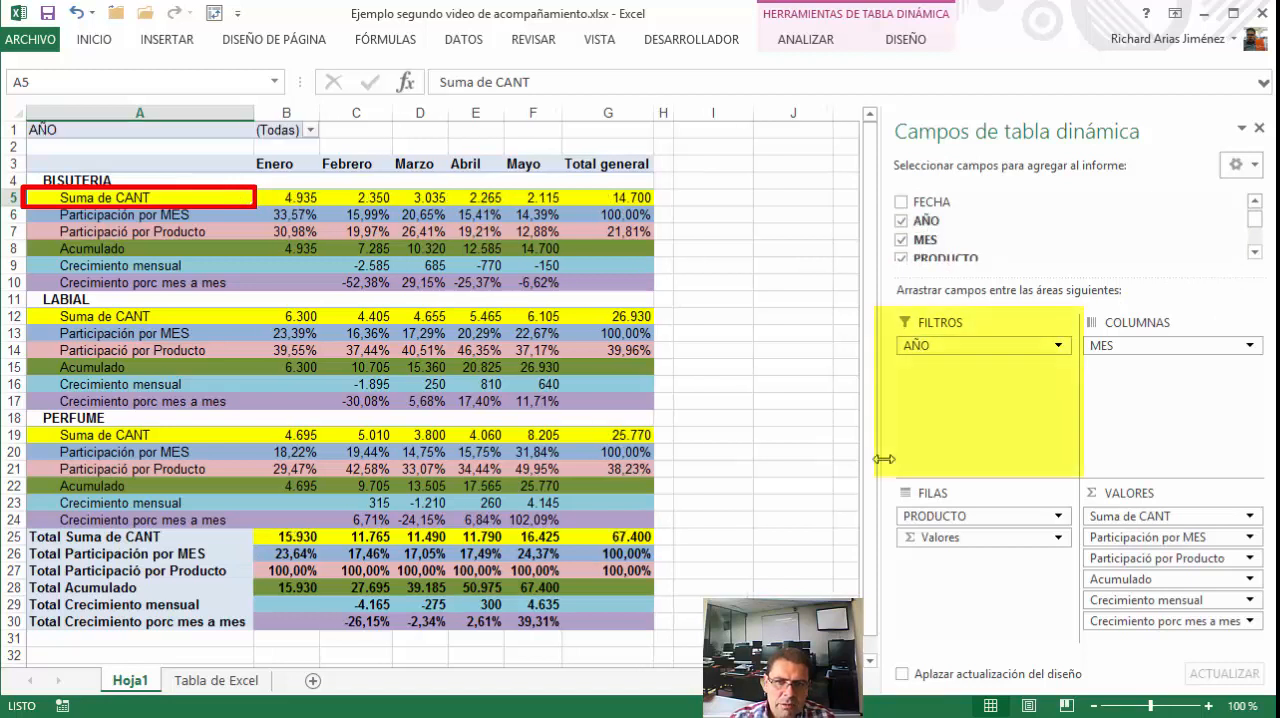
{"action": "left_click", "coordinate": [1256, 253]}
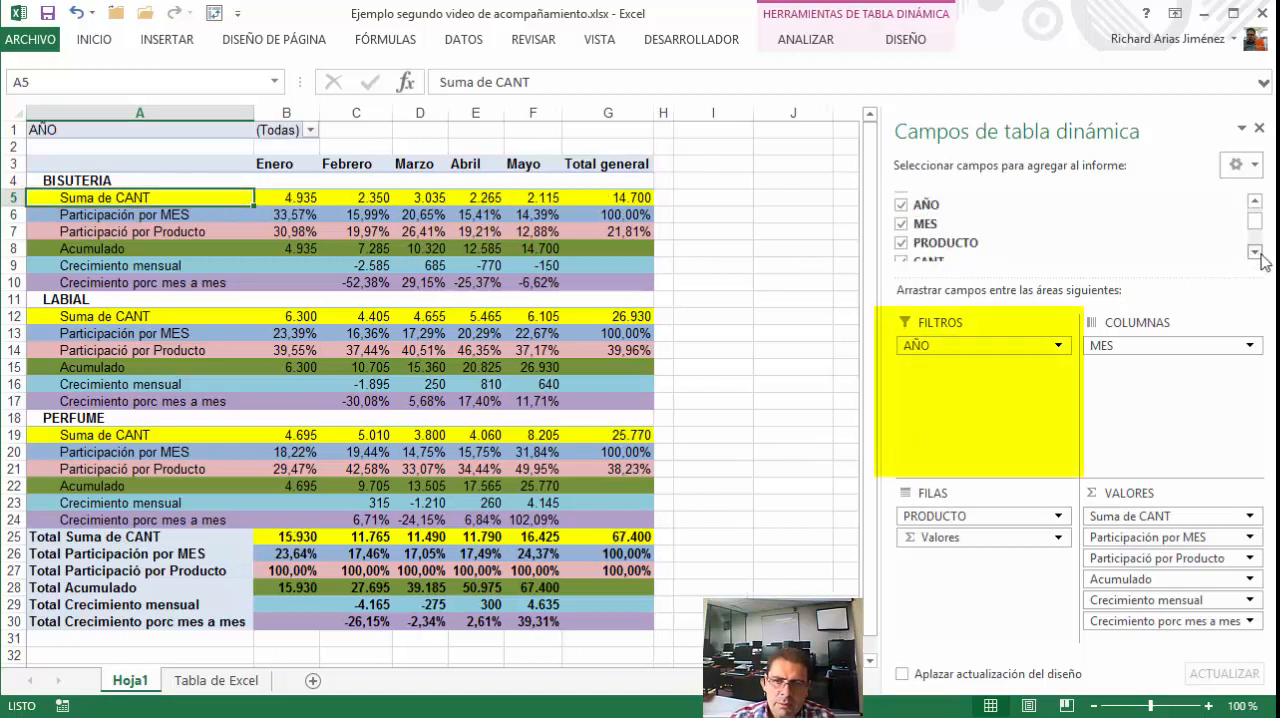
{"action": "left_click", "coordinate": [1257, 253]}
{"action": "left_click", "coordinate": [1257, 253]}
{"action": "left_click", "coordinate": [1259, 253]}
{"action": "left_click", "coordinate": [1260, 254]}
{"action": "left_click", "coordinate": [1256, 253]}
{"action": "left_click", "coordinate": [1256, 253]}
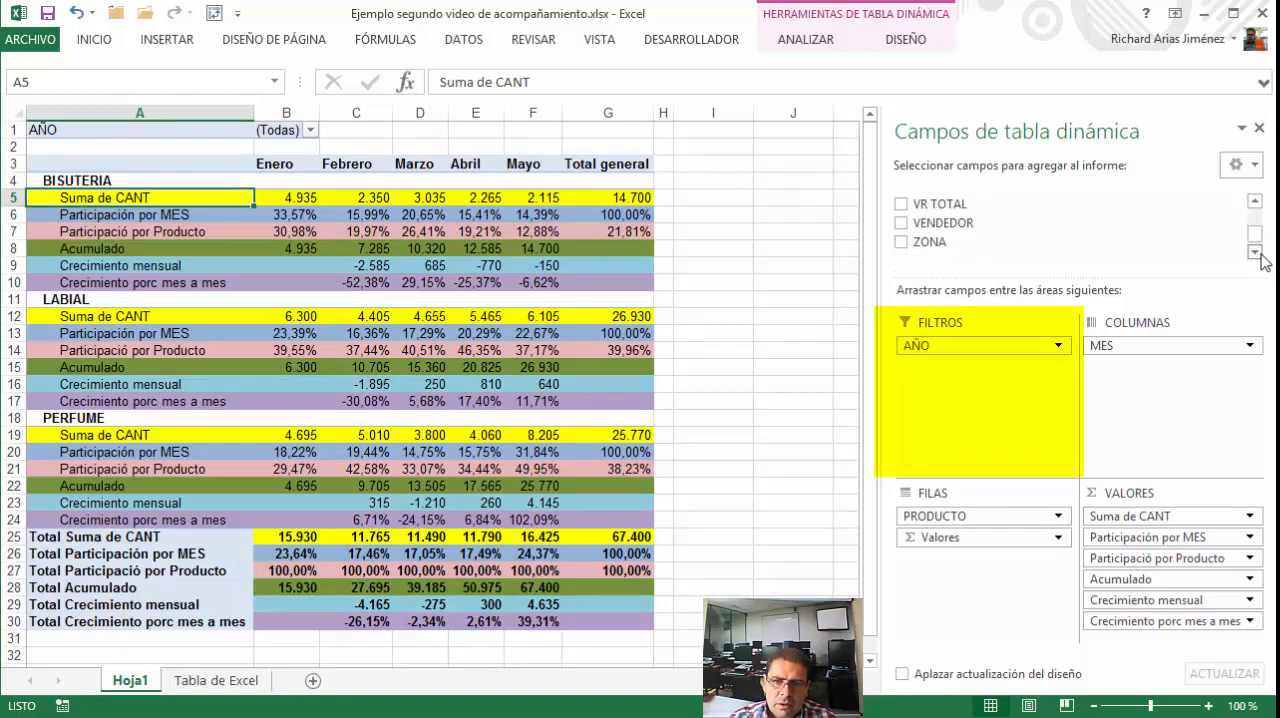
{"action": "left_click_drag", "start_coordinate": [960, 225], "coordinate": [958, 366]}
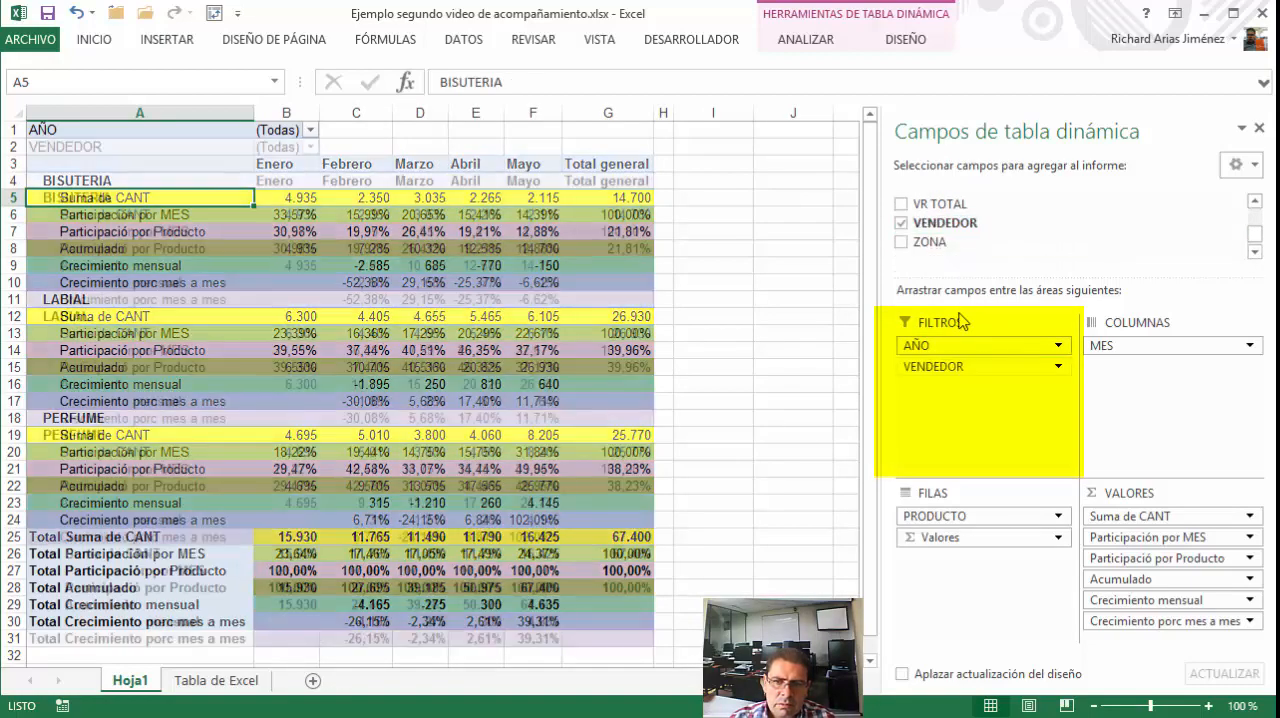
{"action": "left_click_drag", "start_coordinate": [930, 241], "coordinate": [958, 390]}
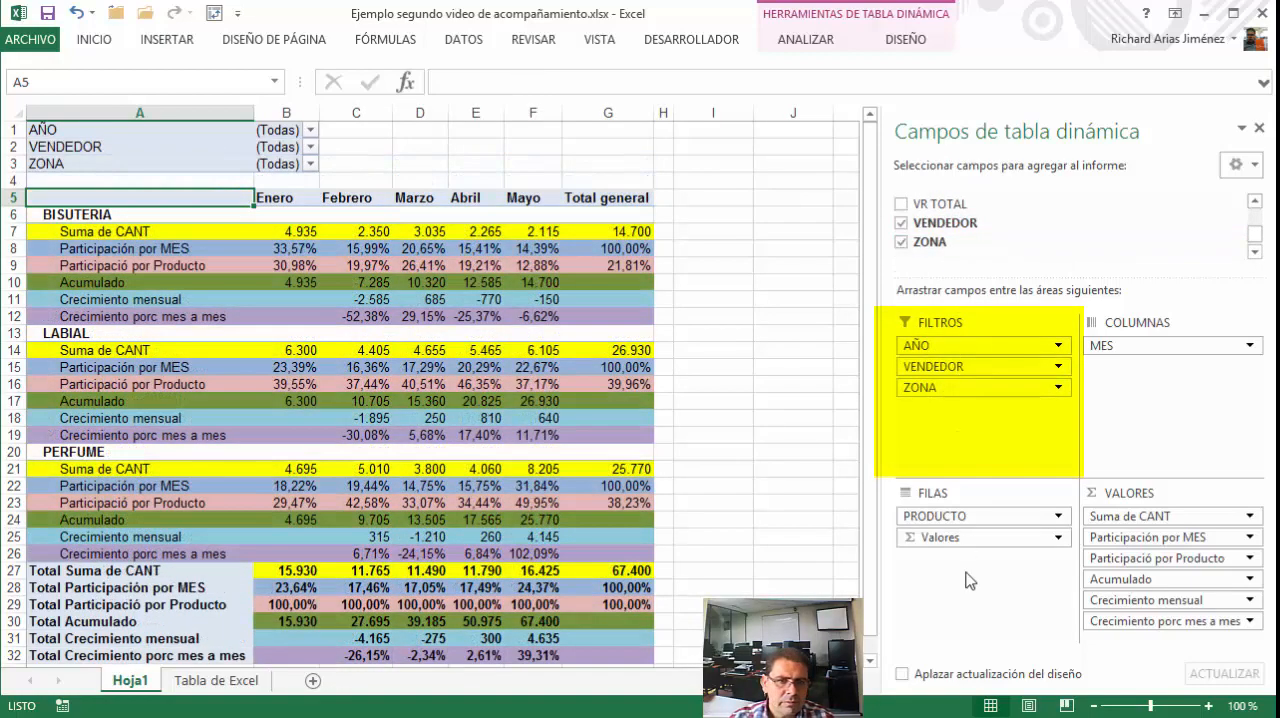
{"action": "left_click", "coordinate": [1059, 346]}
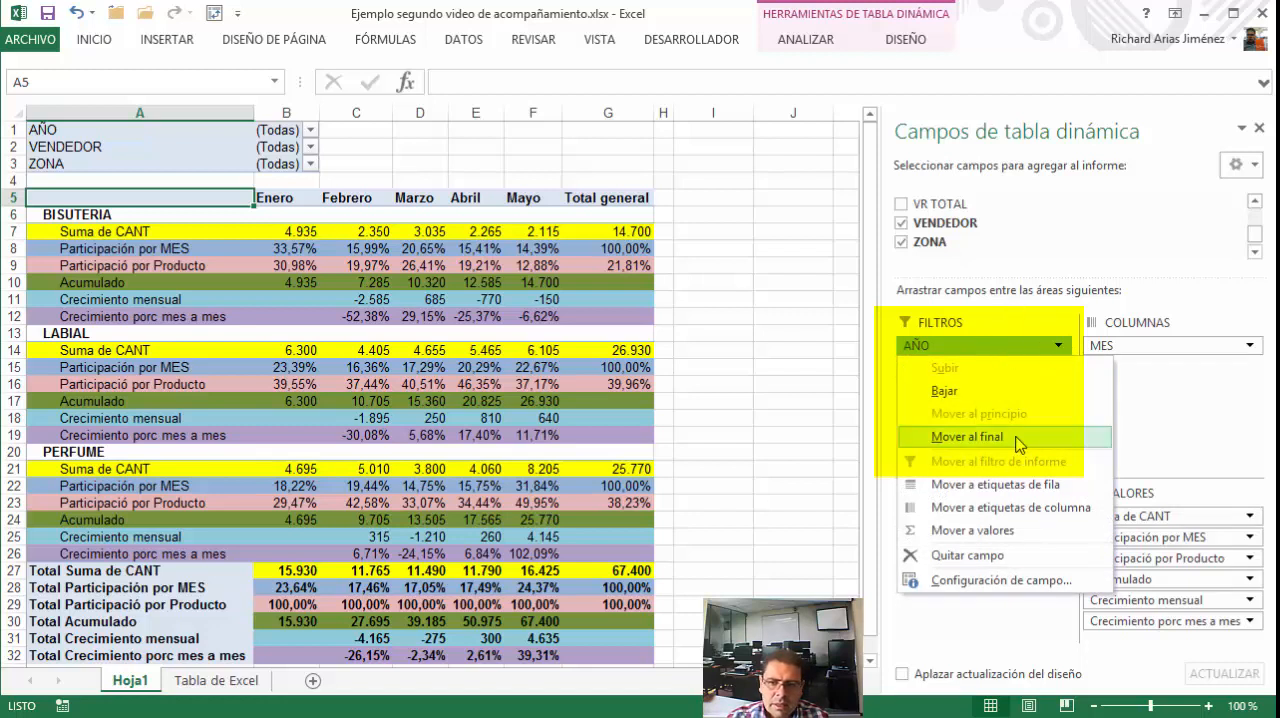
{"action": "left_click", "coordinate": [1137, 414]}
{"action": "left_click", "coordinate": [1059, 346]}
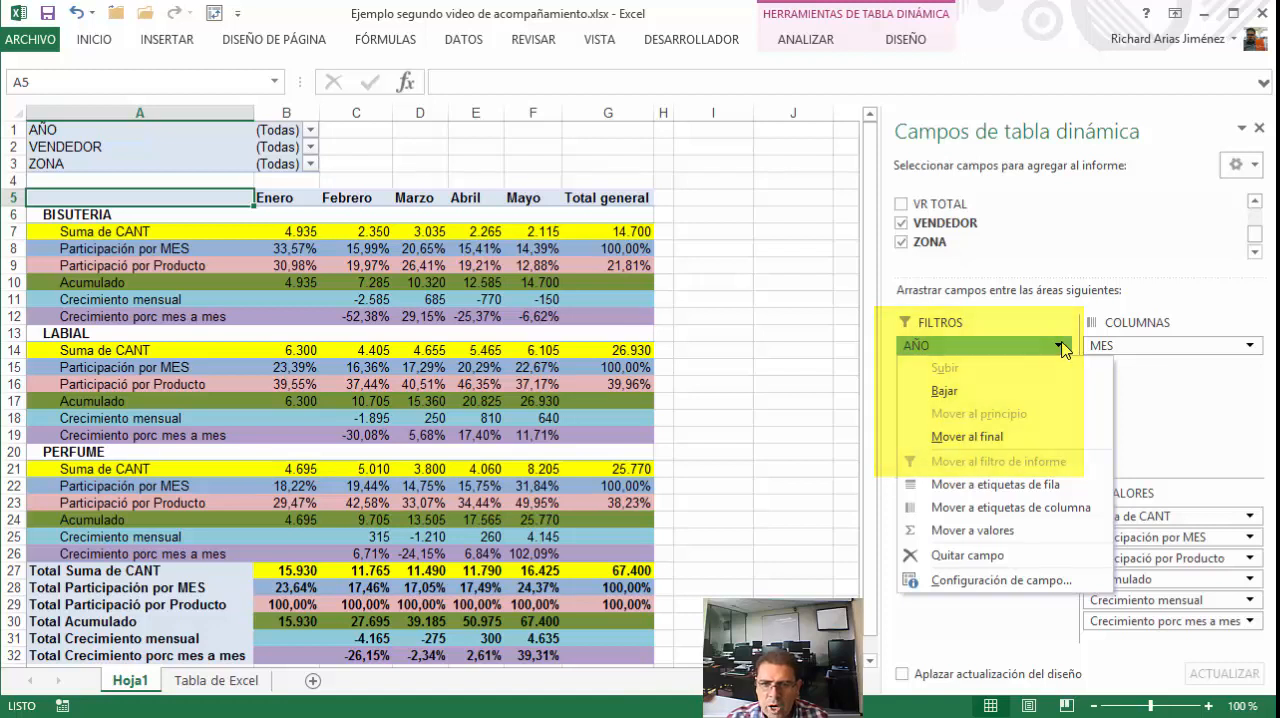
{"action": "left_click", "coordinate": [367, 167]}
Filter the PivotTable's AÑO field to 2014
{"action": "left_click", "coordinate": [310, 130]}
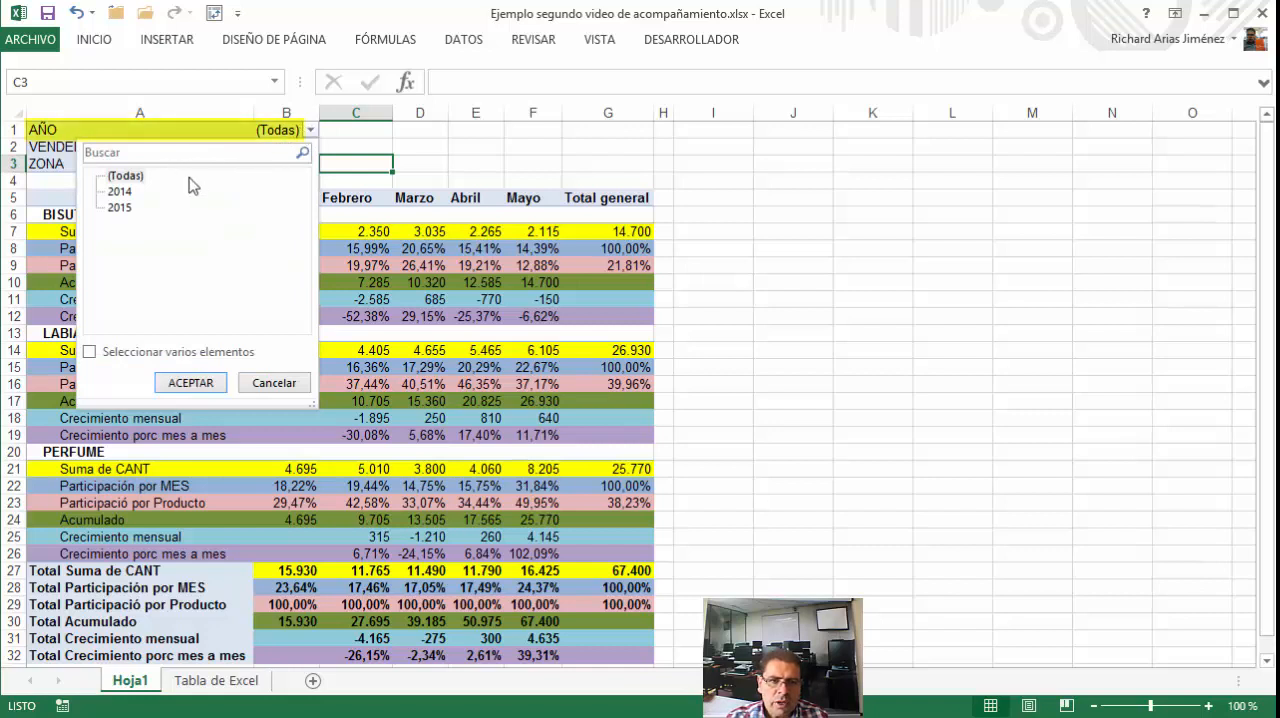
{"action": "left_click", "coordinate": [119, 191]}
{"action": "left_click", "coordinate": [190, 383]}
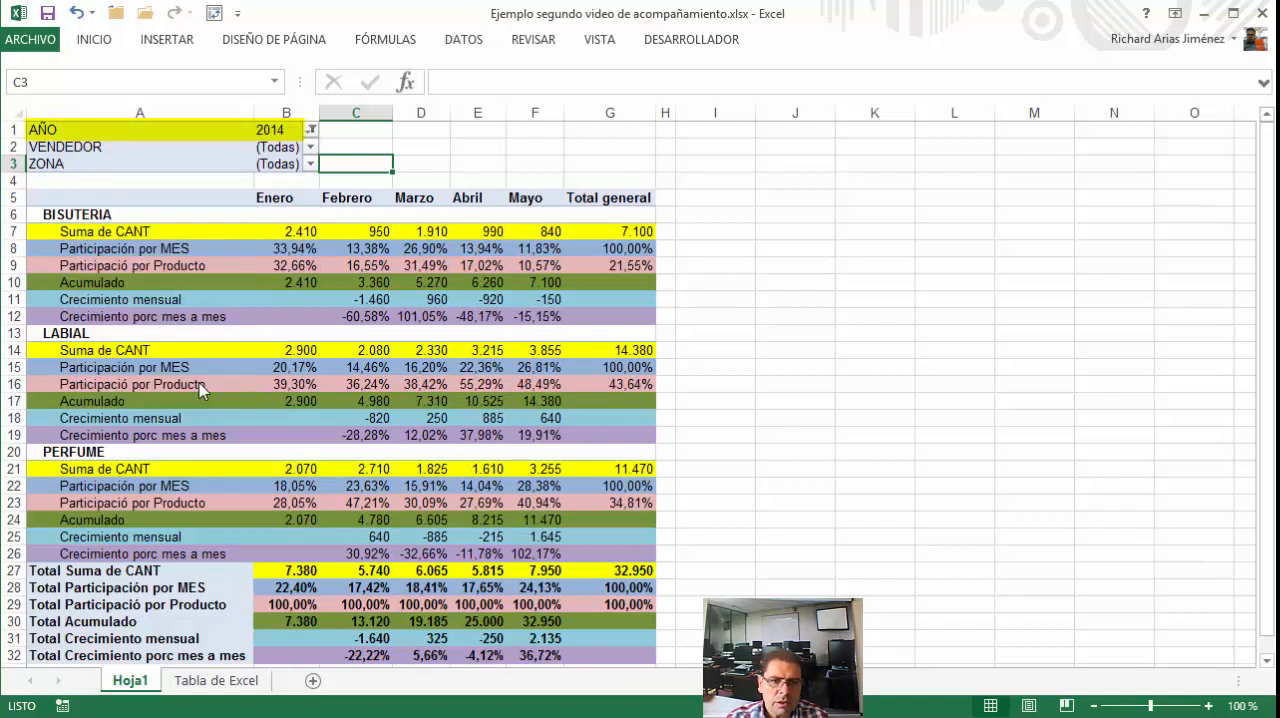
Change the PivotTable's AÑO report filter to 2015
{"action": "left_click", "coordinate": [312, 131]}
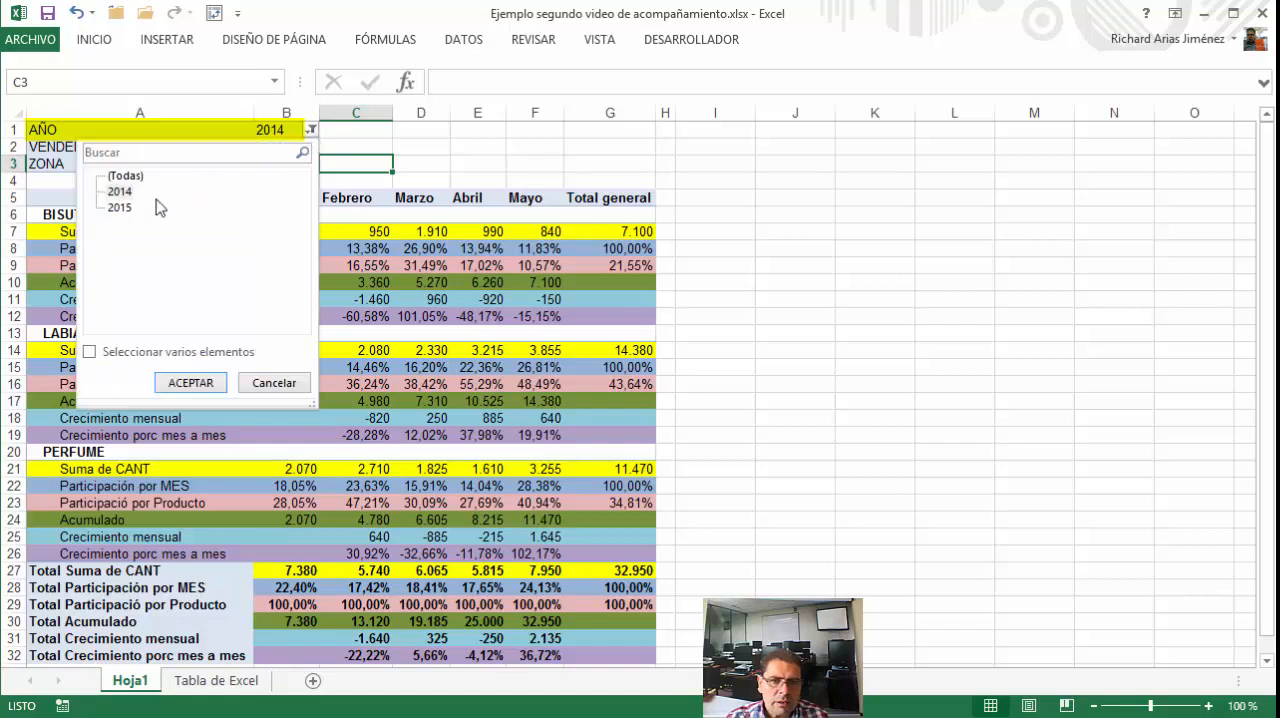
{"action": "left_click", "coordinate": [119, 207]}
{"action": "left_click", "coordinate": [190, 384]}
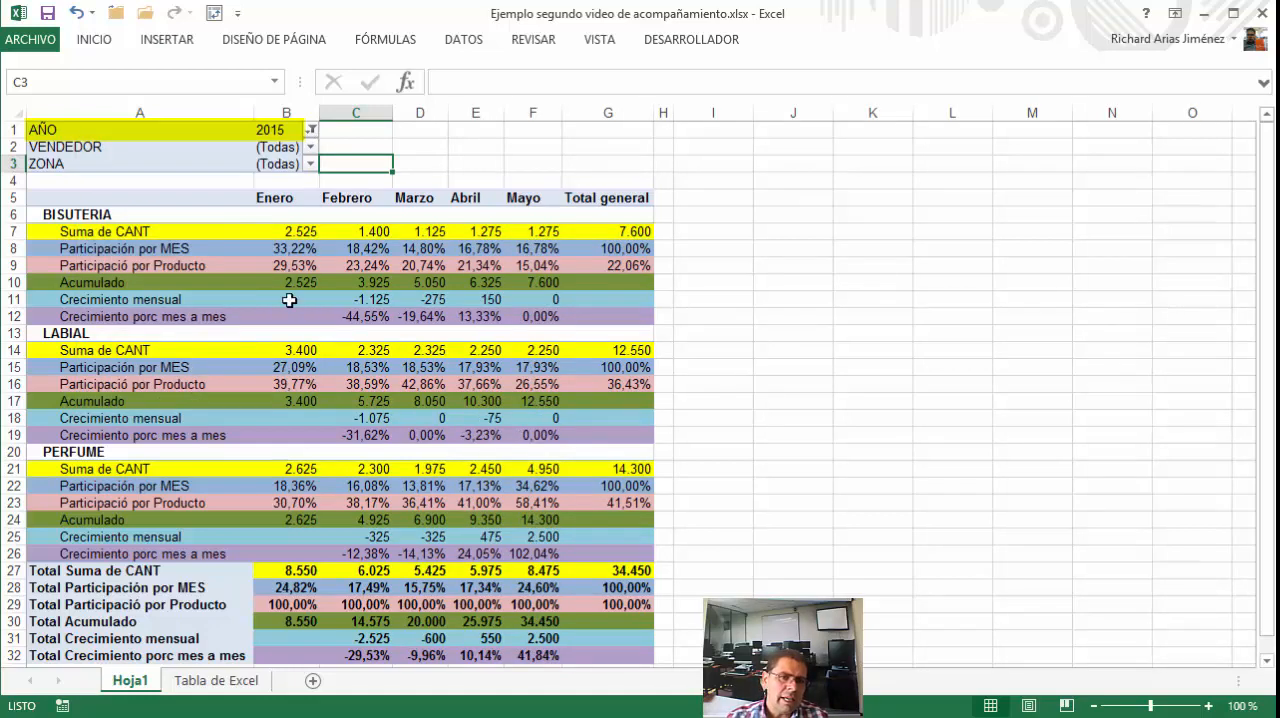
Move the AÑO field from the report filters to the PivotTable's column area, above MES
{"action": "mouse_move", "coordinate": [295, 288]}
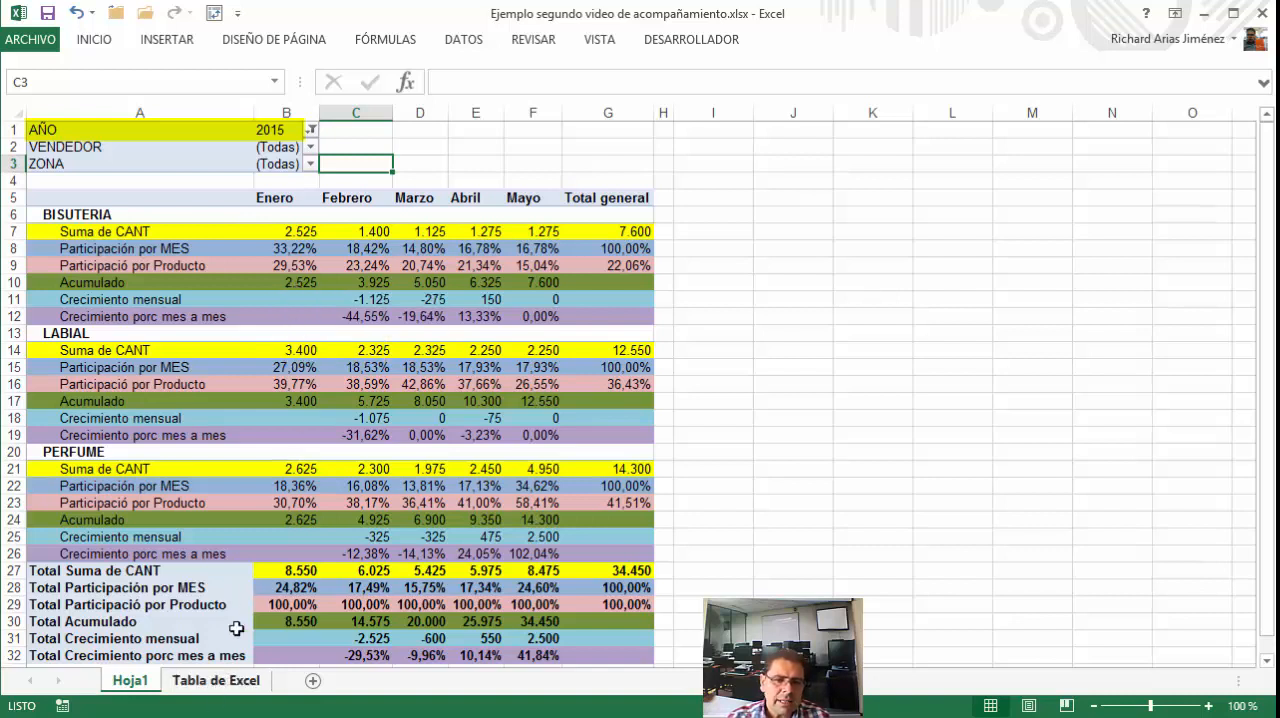
{"action": "left_click", "coordinate": [138, 198]}
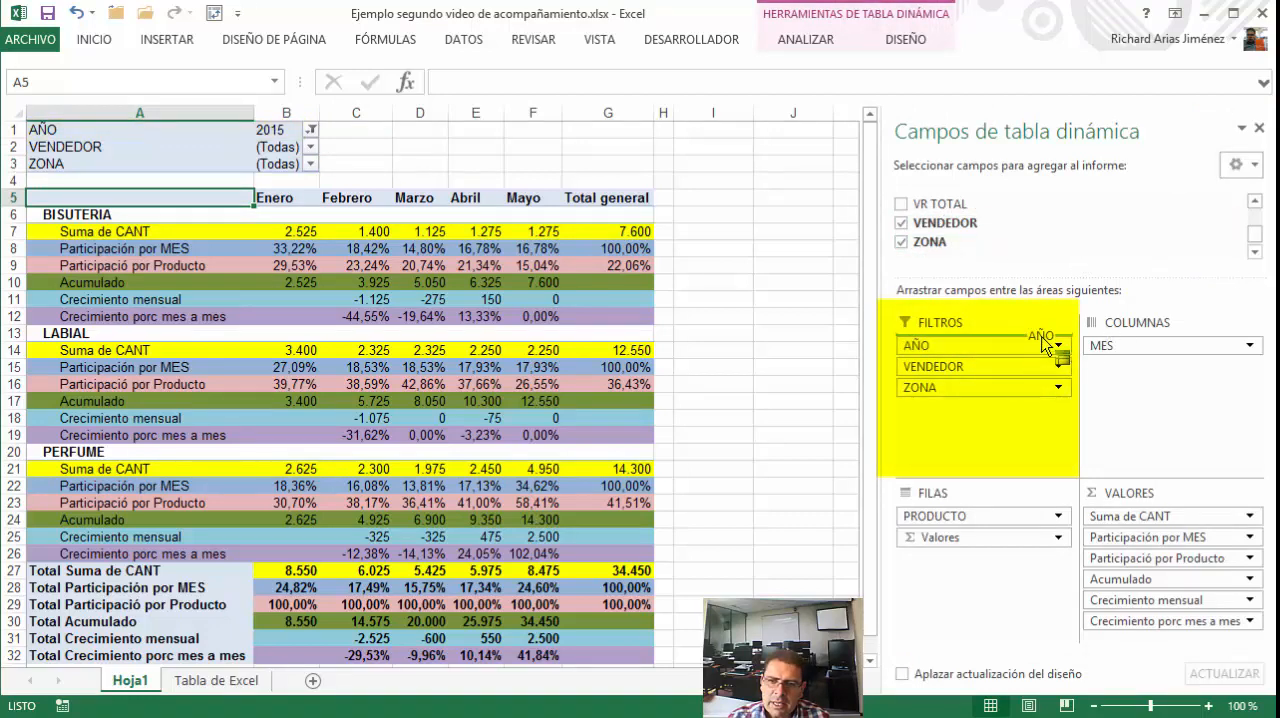
{"action": "left_click_drag", "start_coordinate": [980, 345], "coordinate": [1120, 342]}
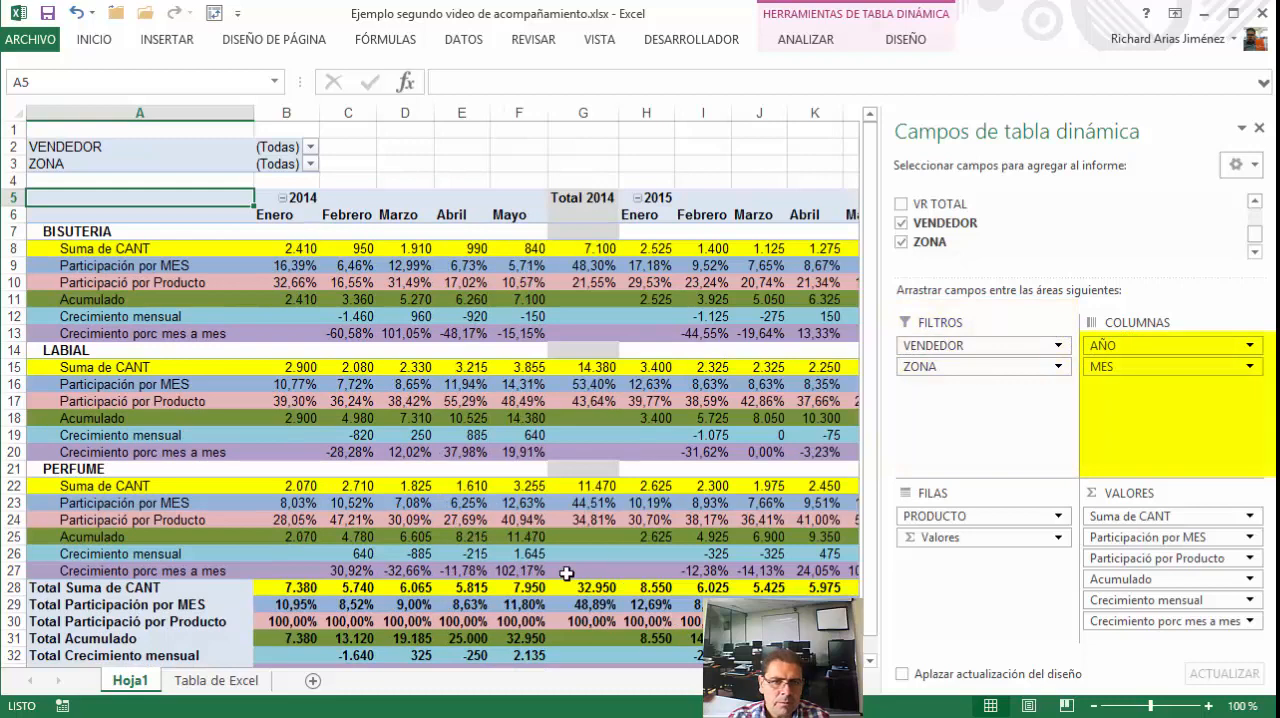
Compare the PivotTable's month columns for 2014 and 2015 and review which fields are used as columns and report filters
{"action": "left_click_drag", "start_coordinate": [290, 216], "coordinate": [500, 333]}
{"action": "left_click", "coordinate": [652, 217]}
{"action": "left_click_drag", "start_coordinate": [657, 230], "coordinate": [758, 333]}
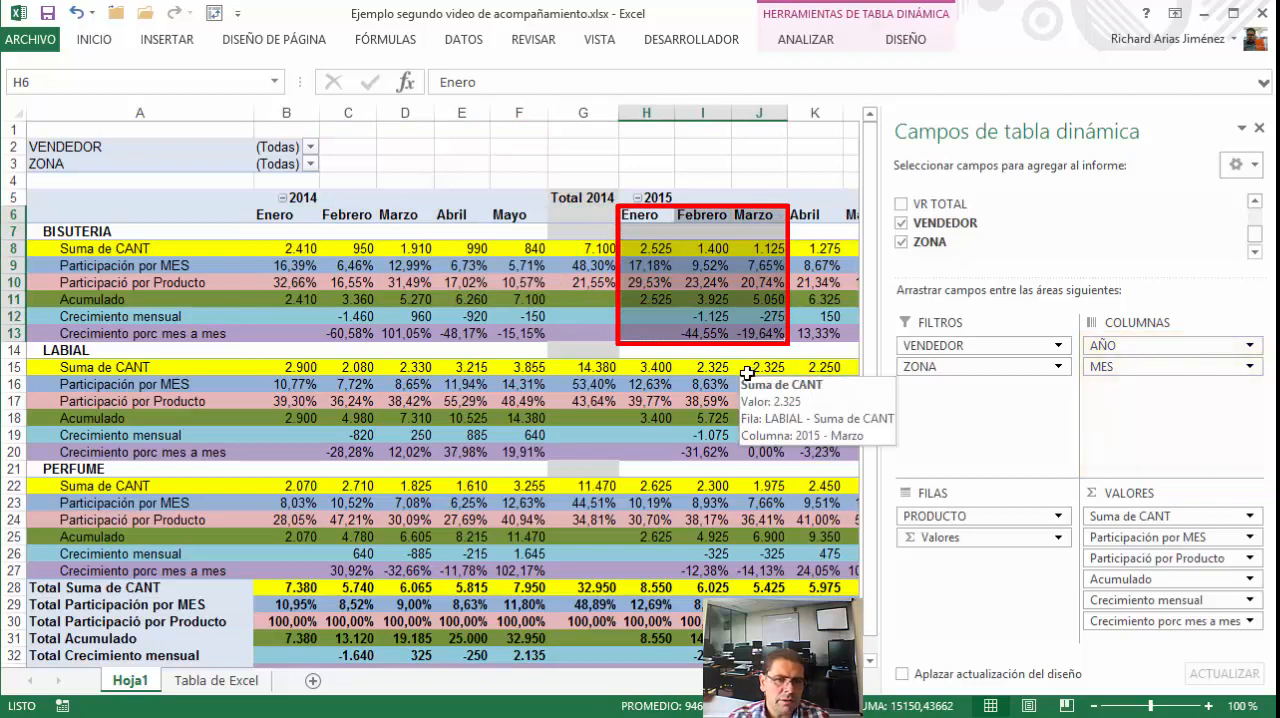
{"action": "scroll", "coordinate": [566, 366], "scroll_direction": "down", "scroll_amount": 1}
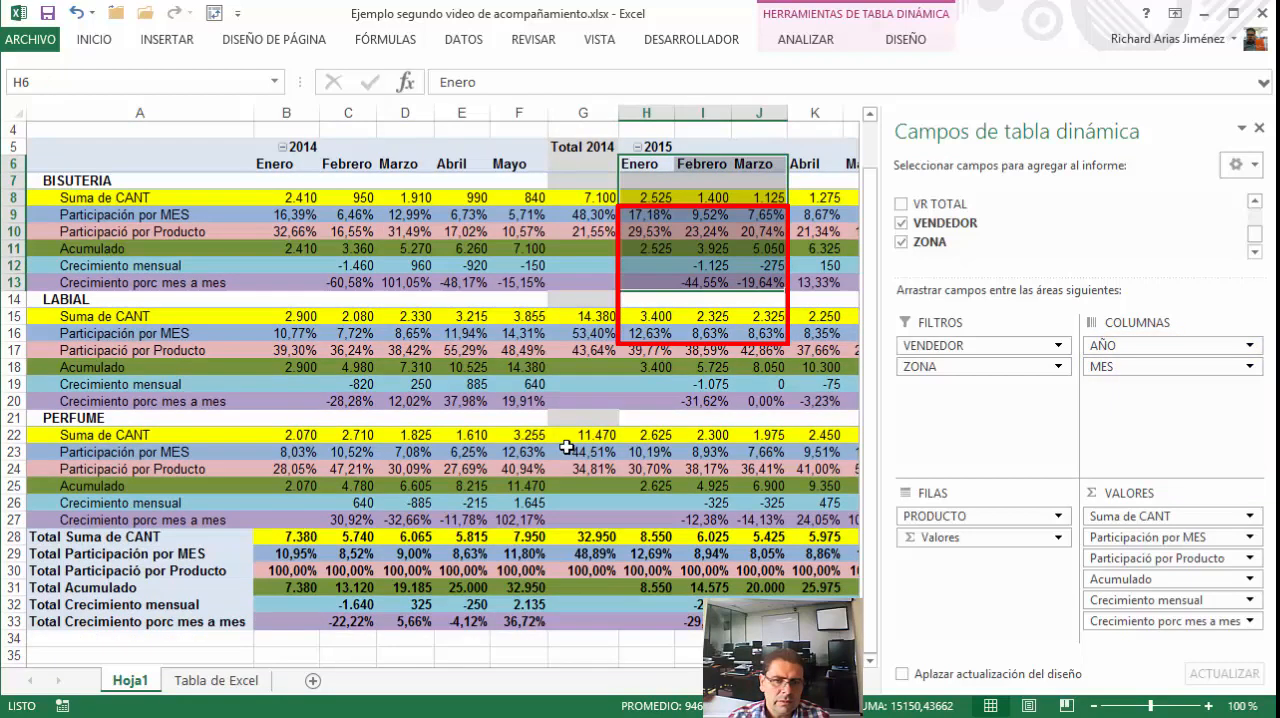
{"action": "scroll", "coordinate": [571, 374], "scroll_direction": "up", "scroll_amount": 1}
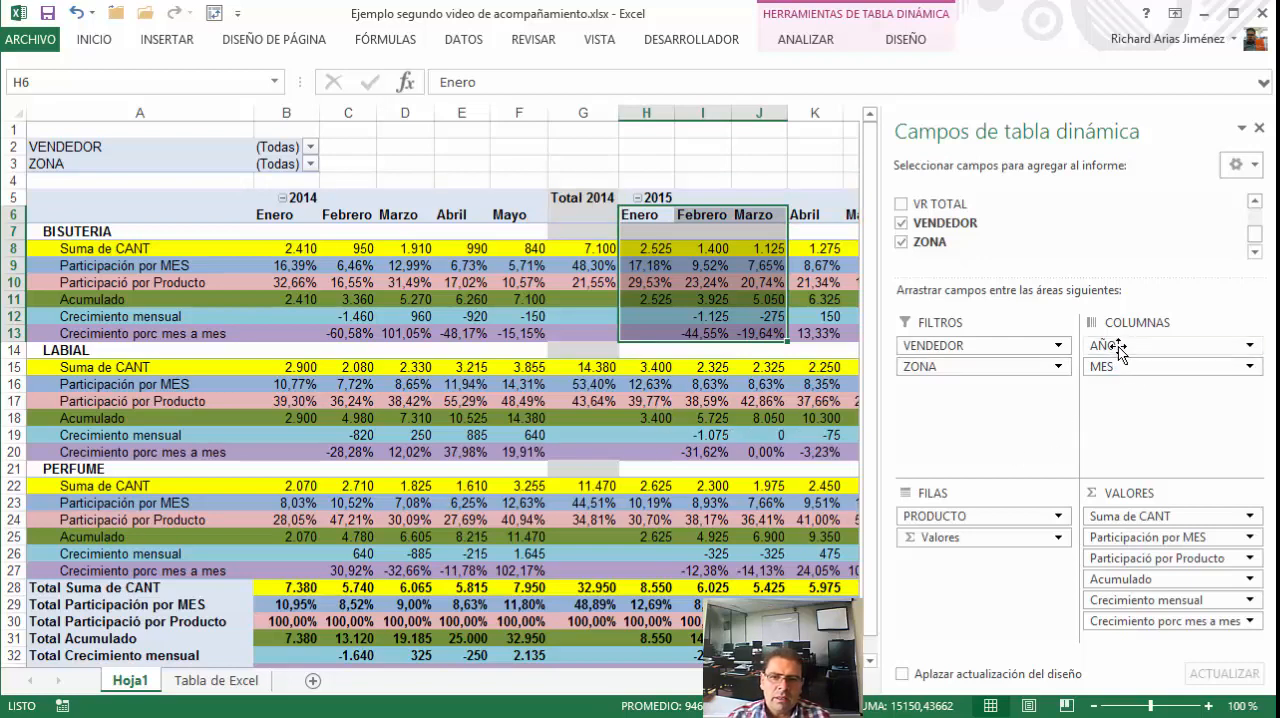
{"action": "left_click_drag", "start_coordinate": [1119, 348], "coordinate": [1117, 350]}
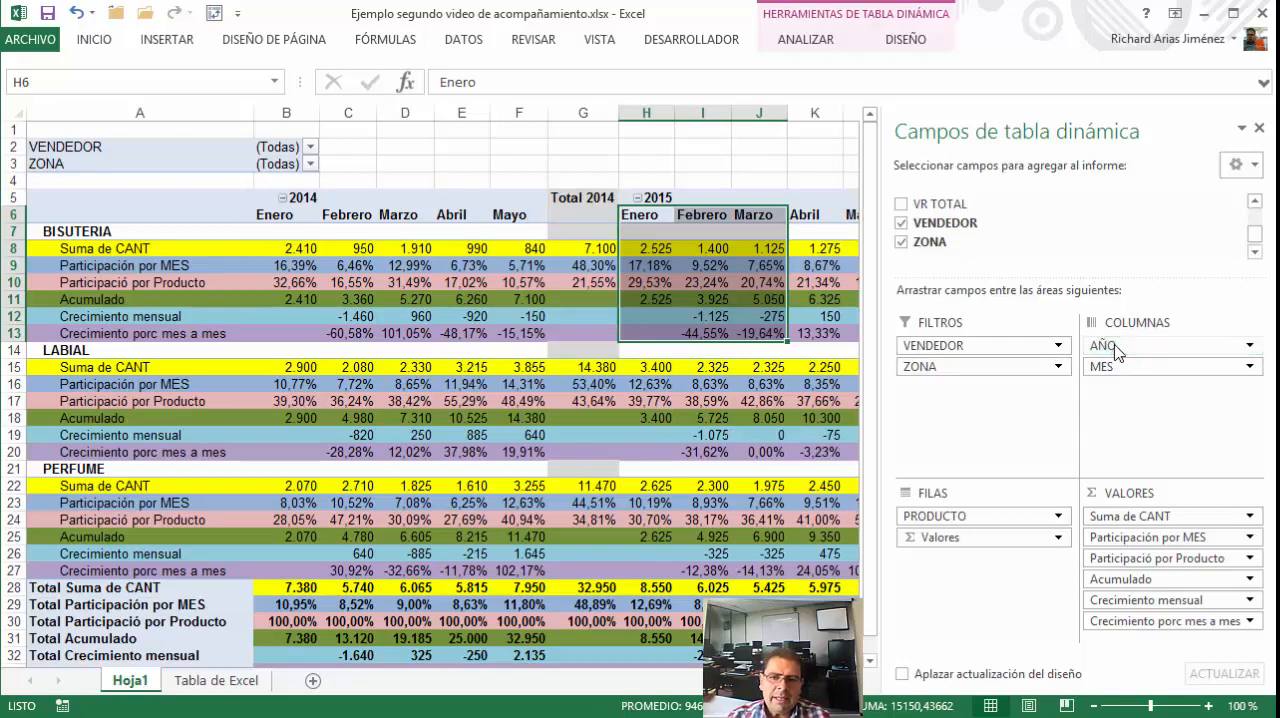
{"action": "left_click", "coordinate": [1060, 346]}
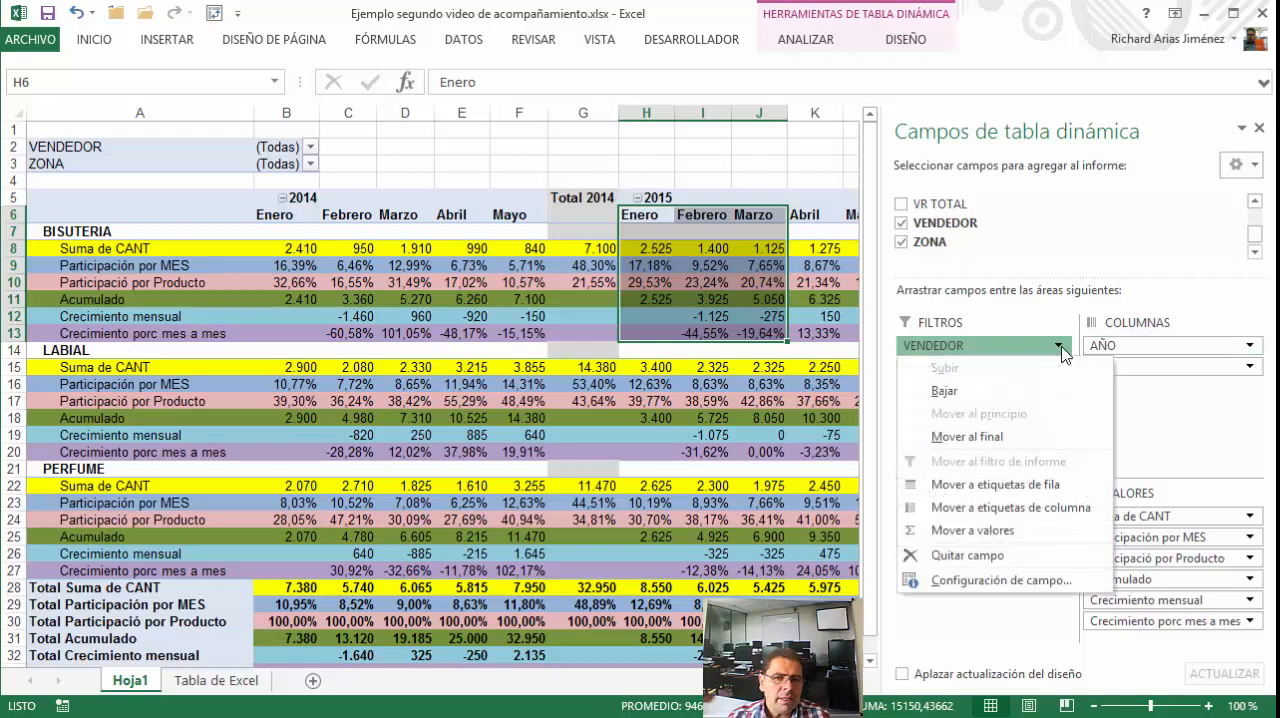
{"action": "left_click", "coordinate": [1063, 350]}
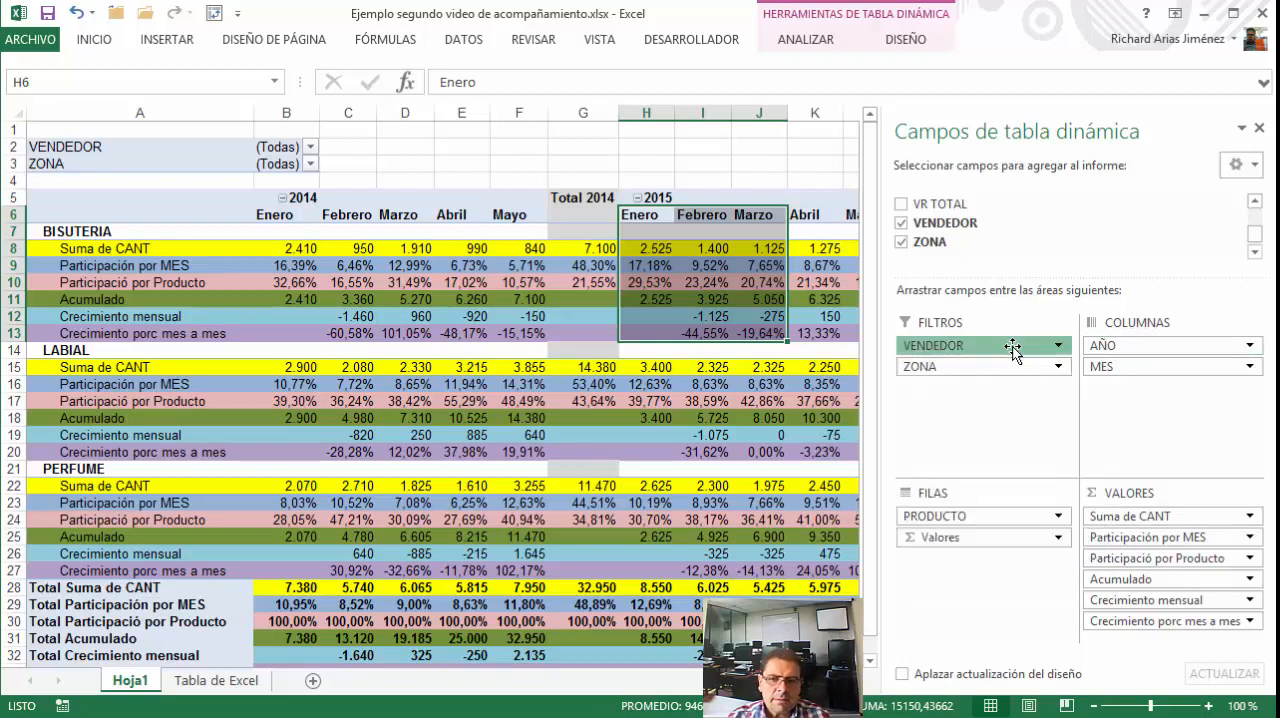
{"action": "left_click", "coordinate": [1012, 346]}
Filter the PivotTable's VENDEDOR field to the first seller in its list
{"action": "left_click", "coordinate": [186, 142]}
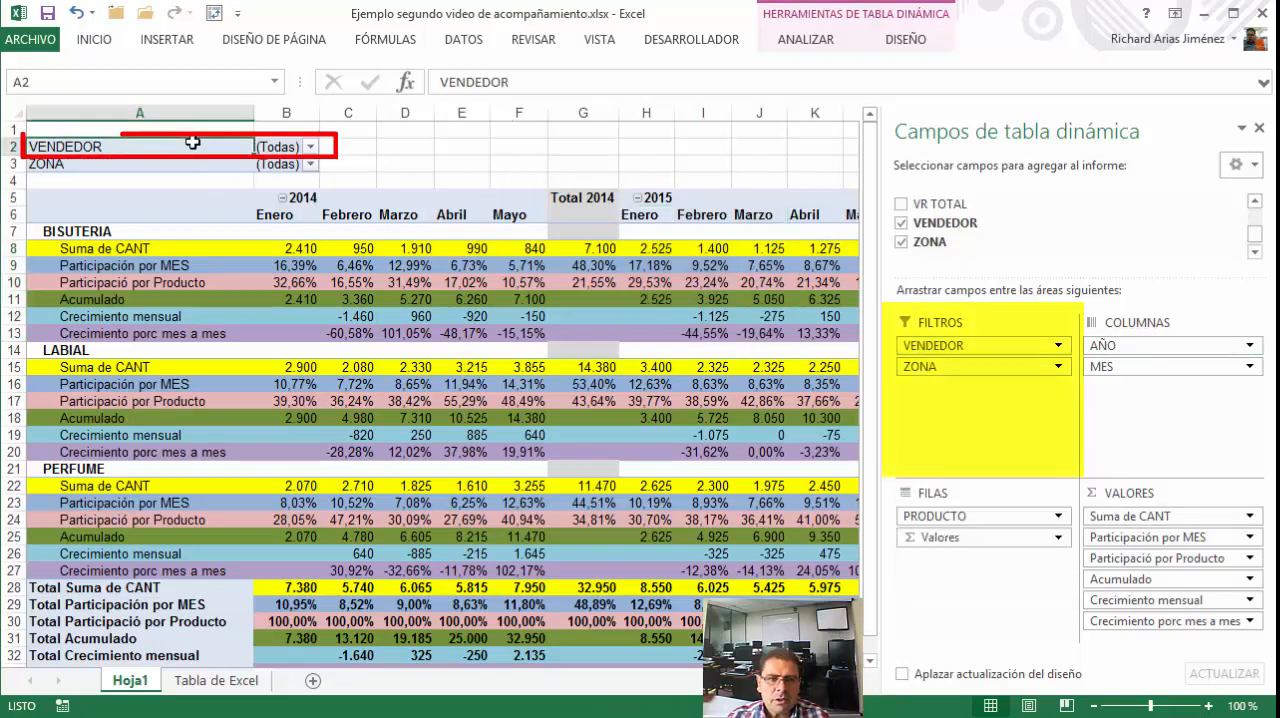
{"action": "left_click", "coordinate": [300, 147]}
{"action": "left_click", "coordinate": [311, 147]}
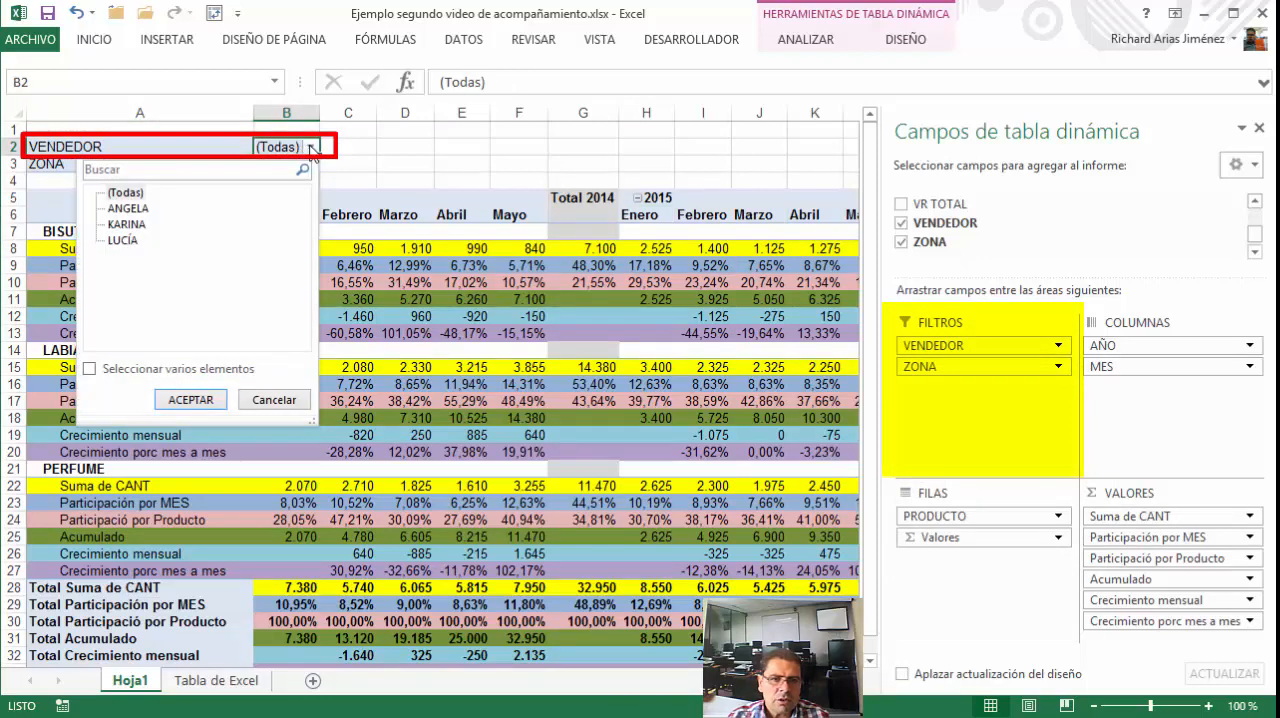
{"action": "left_click", "coordinate": [135, 208]}
{"action": "left_click", "coordinate": [188, 400]}
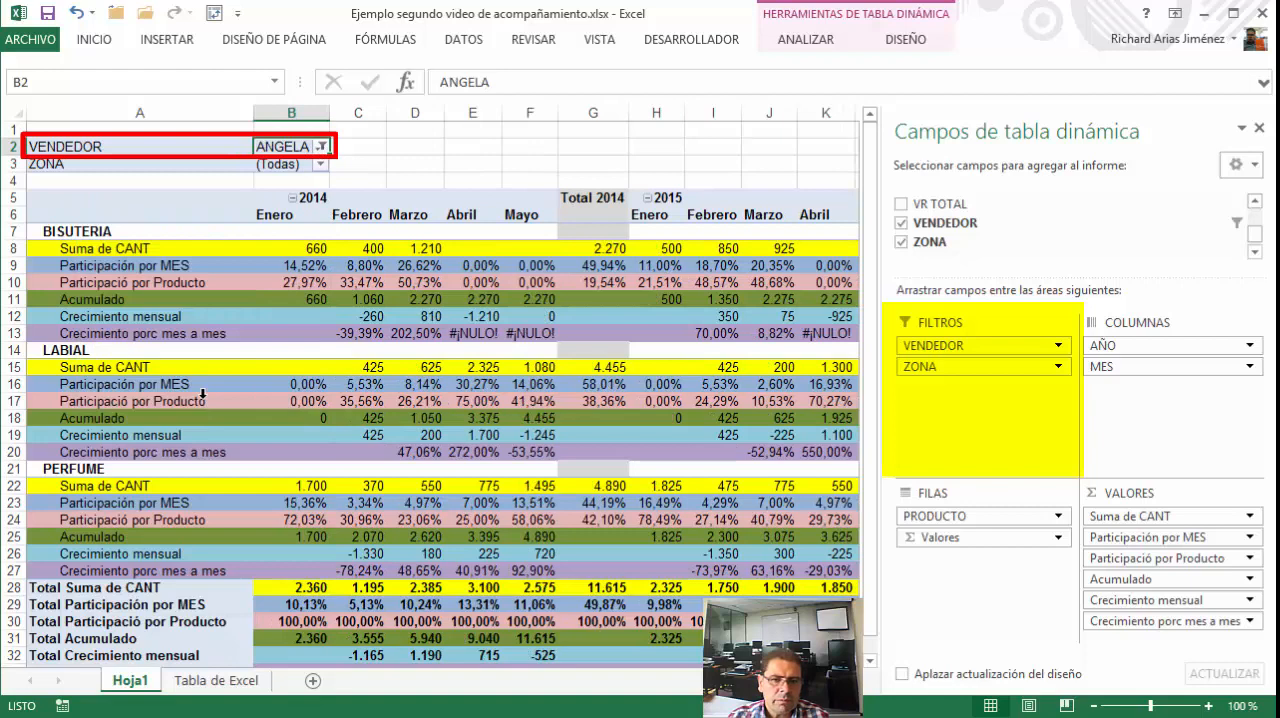
Filter the PivotTable's ZONA field to NORTE
{"action": "left_click", "coordinate": [319, 164]}
{"action": "left_click", "coordinate": [135, 225]}
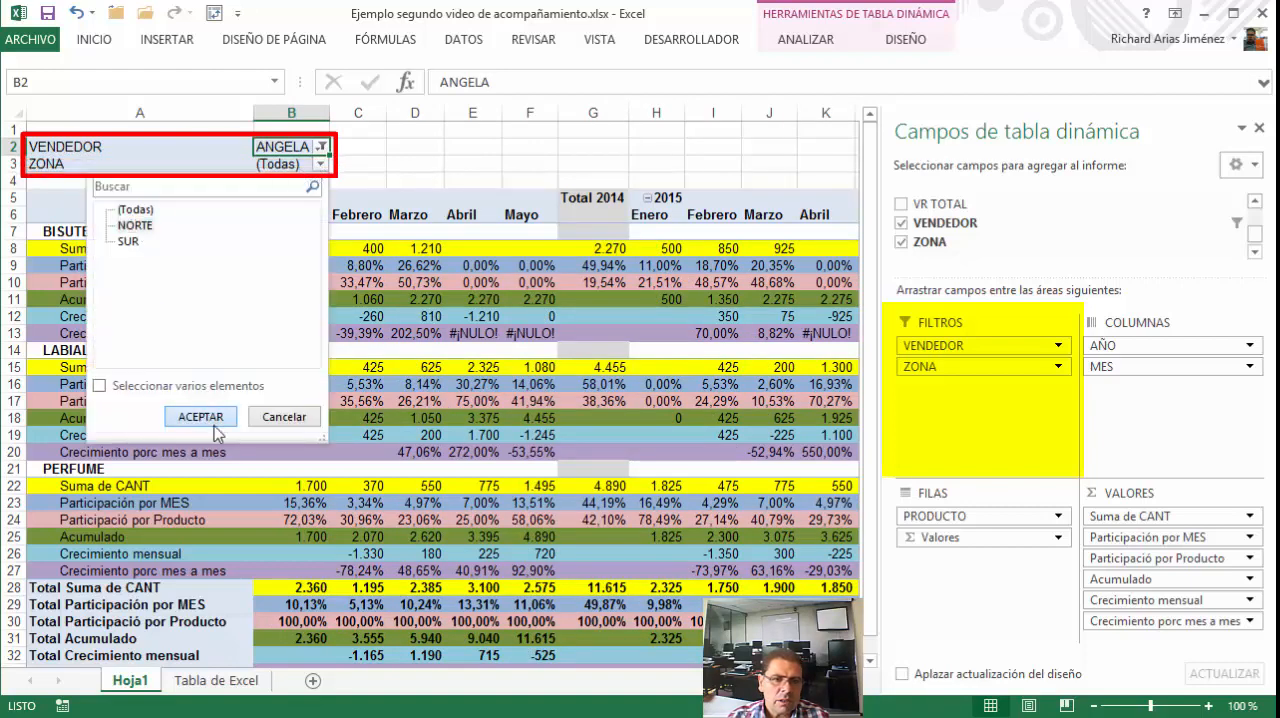
{"action": "left_click", "coordinate": [200, 416]}
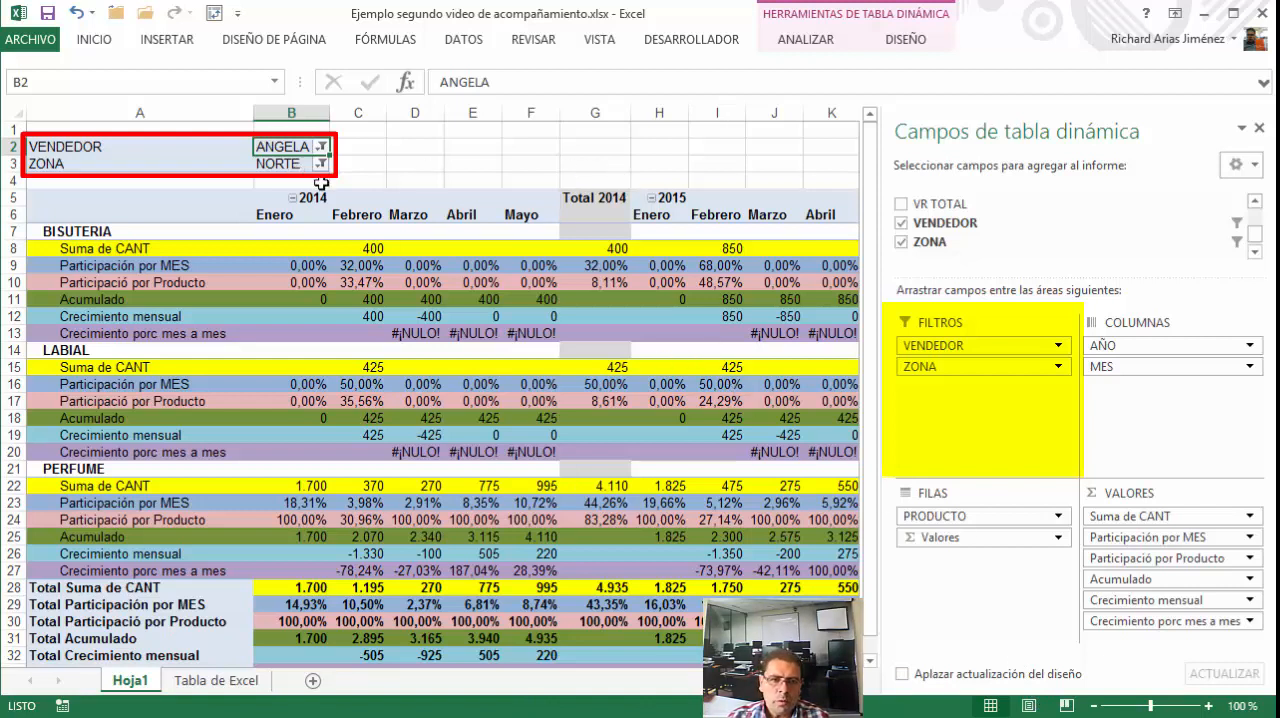
Examine BISUTERIA's 2014 Crecimiento porc mes a mes cells against its Febrero quantity, Acumulado and Crecimiento mensual values
{"action": "left_click_drag", "start_coordinate": [397, 335], "coordinate": [533, 341]}
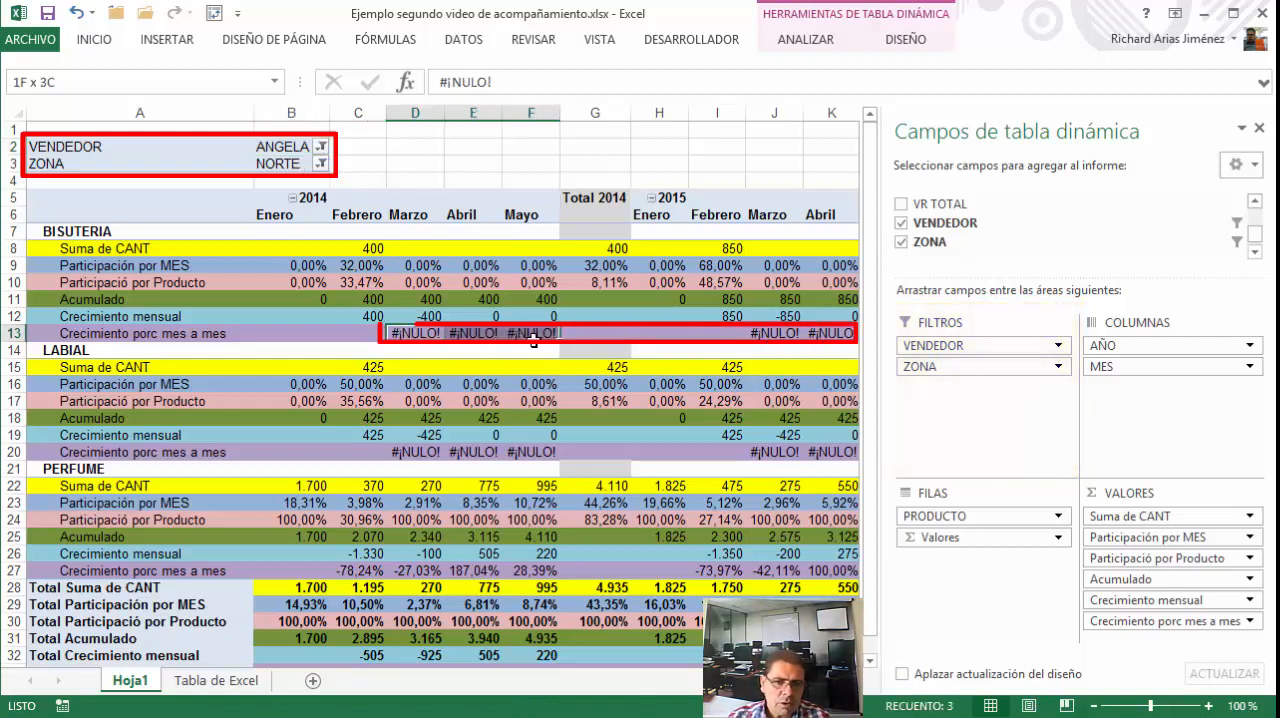
{"action": "left_click", "coordinate": [147, 334]}
{"action": "left_click", "coordinate": [410, 333]}
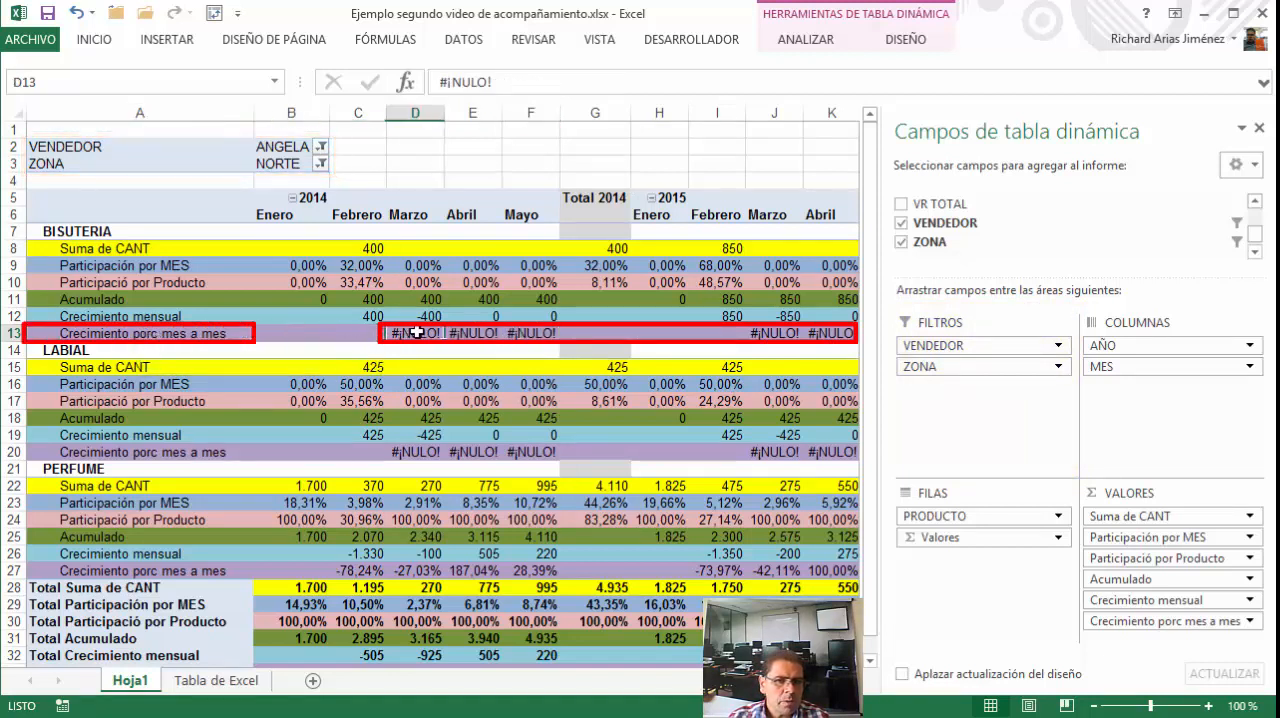
{"action": "left_click", "coordinate": [474, 333]}
{"action": "left_click", "coordinate": [541, 335]}
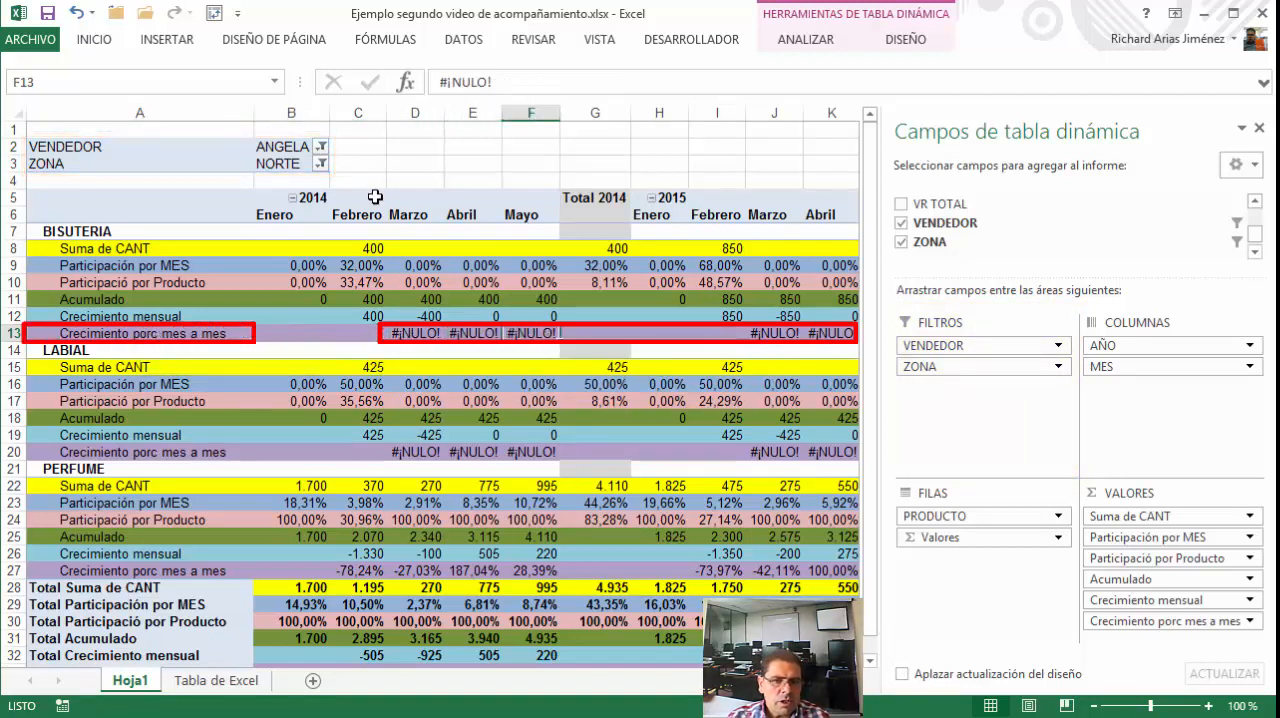
{"action": "left_click", "coordinate": [365, 249]}
{"action": "left_click_drag", "start_coordinate": [350, 214], "coordinate": [362, 251]}
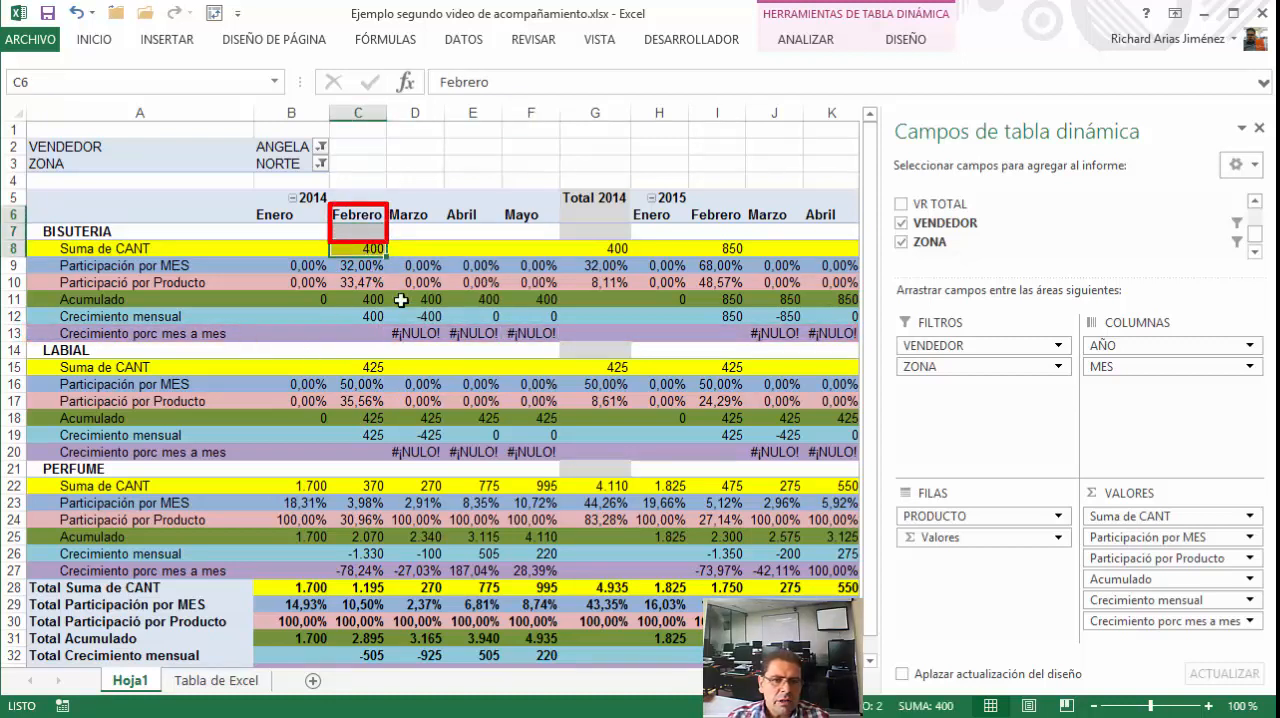
{"action": "left_click", "coordinate": [375, 252]}
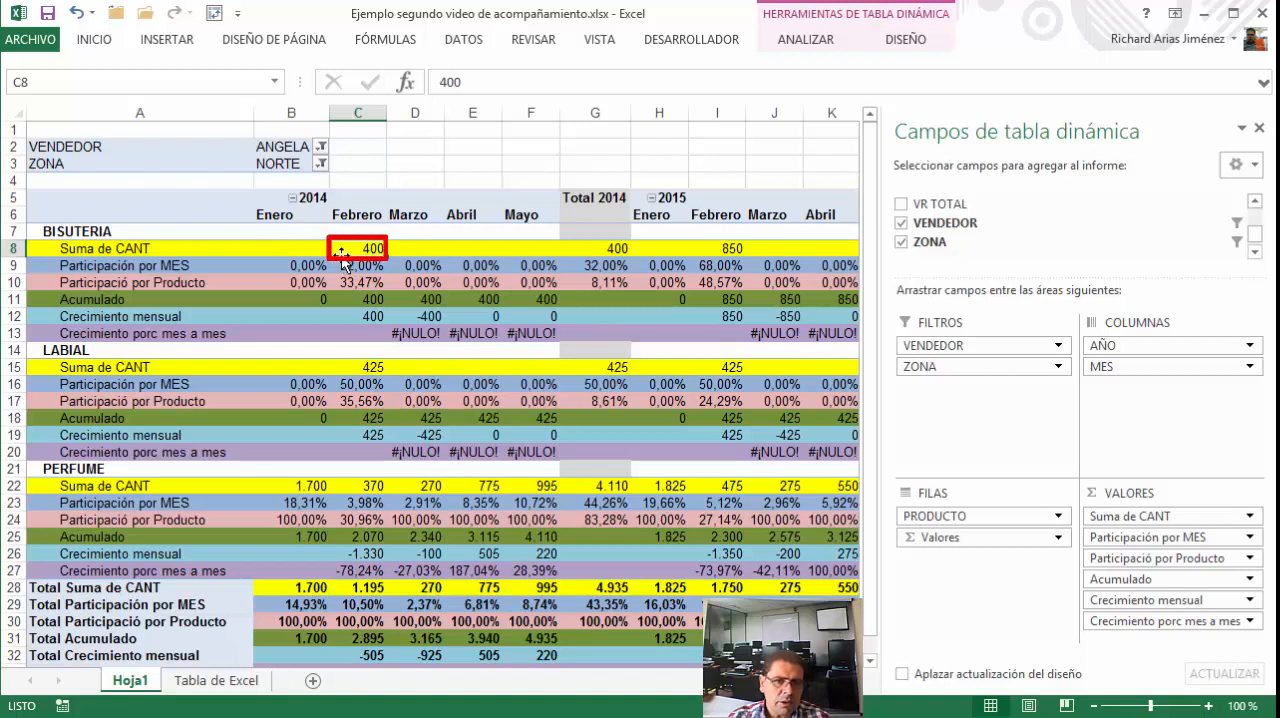
{"action": "left_click", "coordinate": [370, 300]}
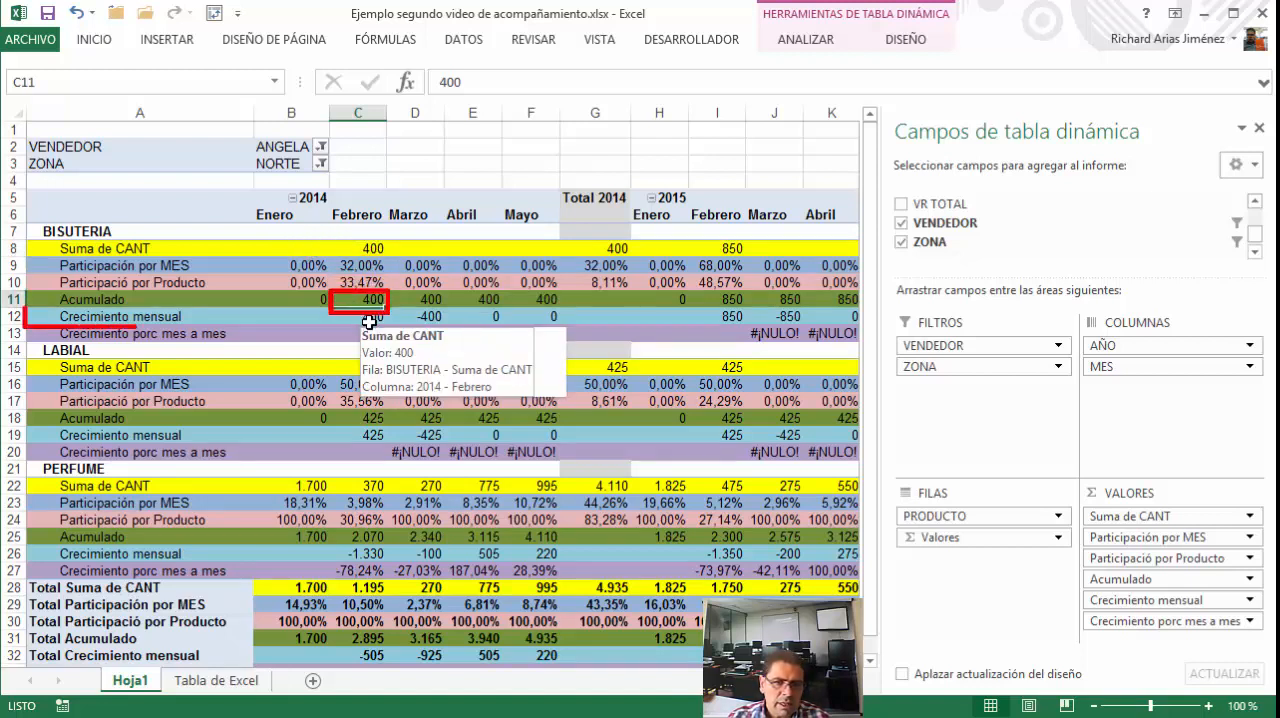
{"action": "left_click", "coordinate": [362, 317]}
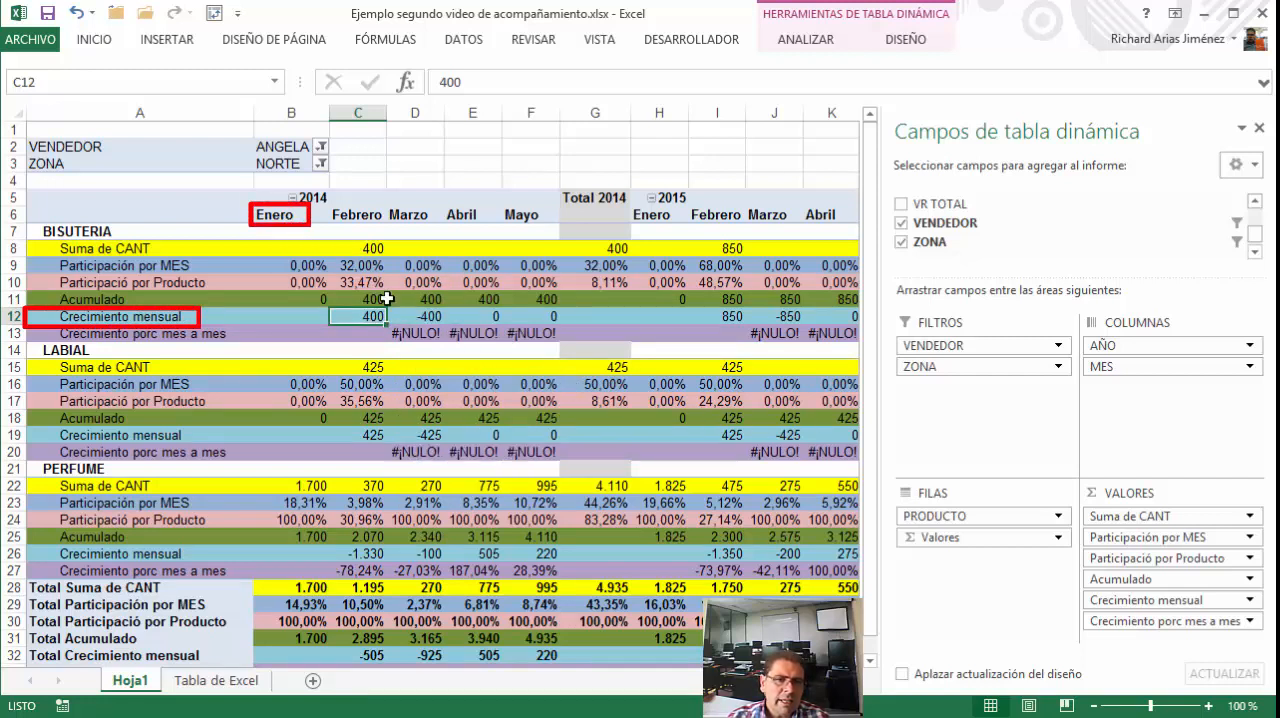
Trace the #¡NULO! cells of BISUTERIA's percentage growth row across the 2014 months, from Enero to Abril
{"action": "left_click_drag", "start_coordinate": [420, 333], "coordinate": [545, 336]}
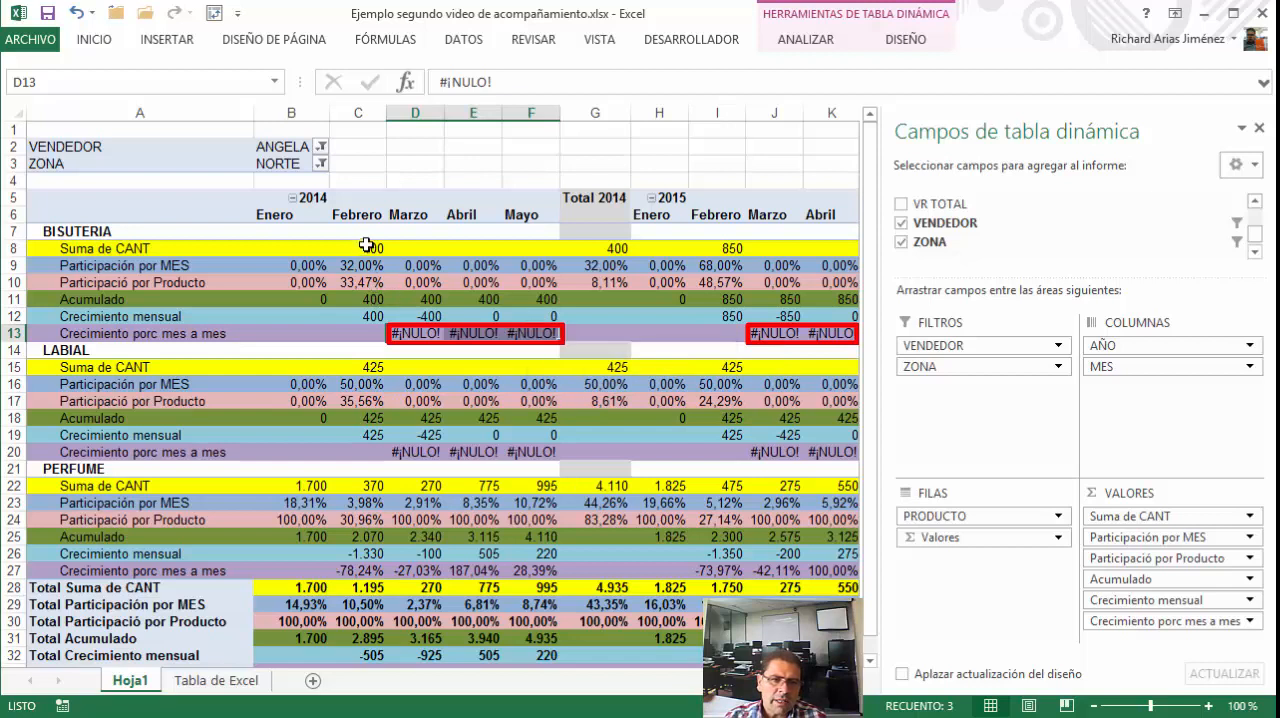
{"action": "left_click", "coordinate": [318, 216]}
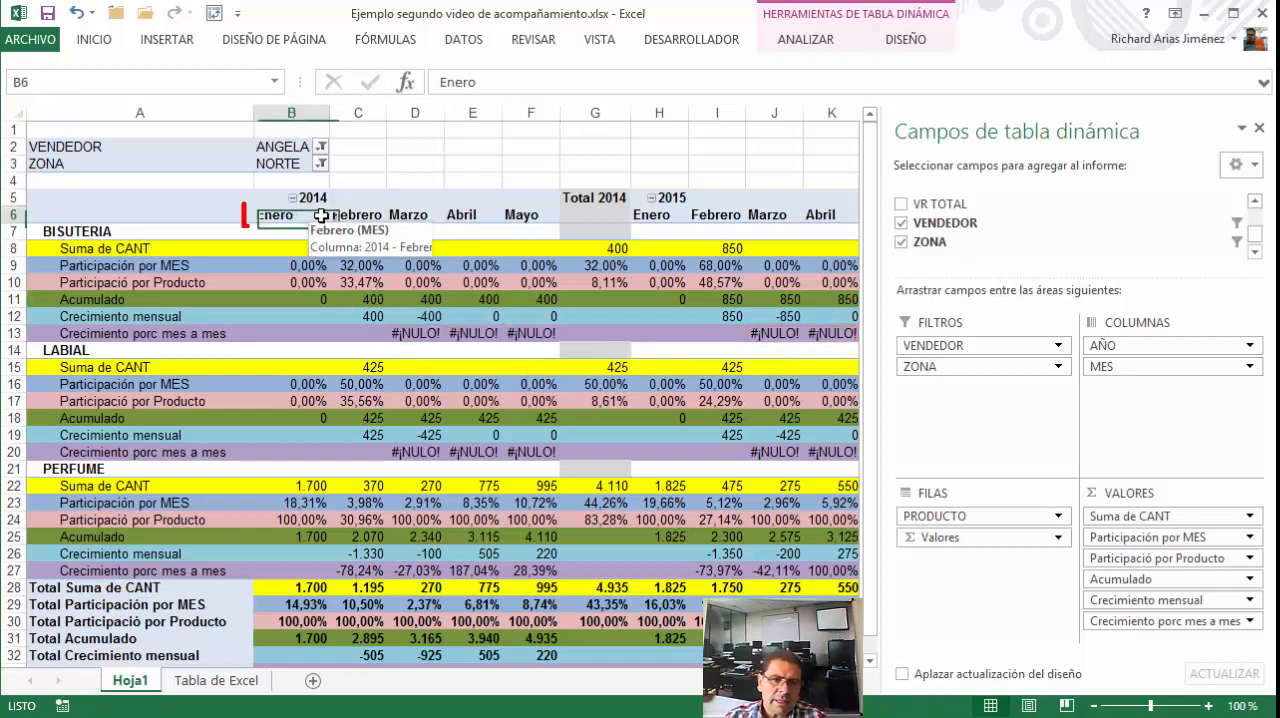
{"action": "left_click", "coordinate": [377, 217]}
{"action": "left_click", "coordinate": [426, 216]}
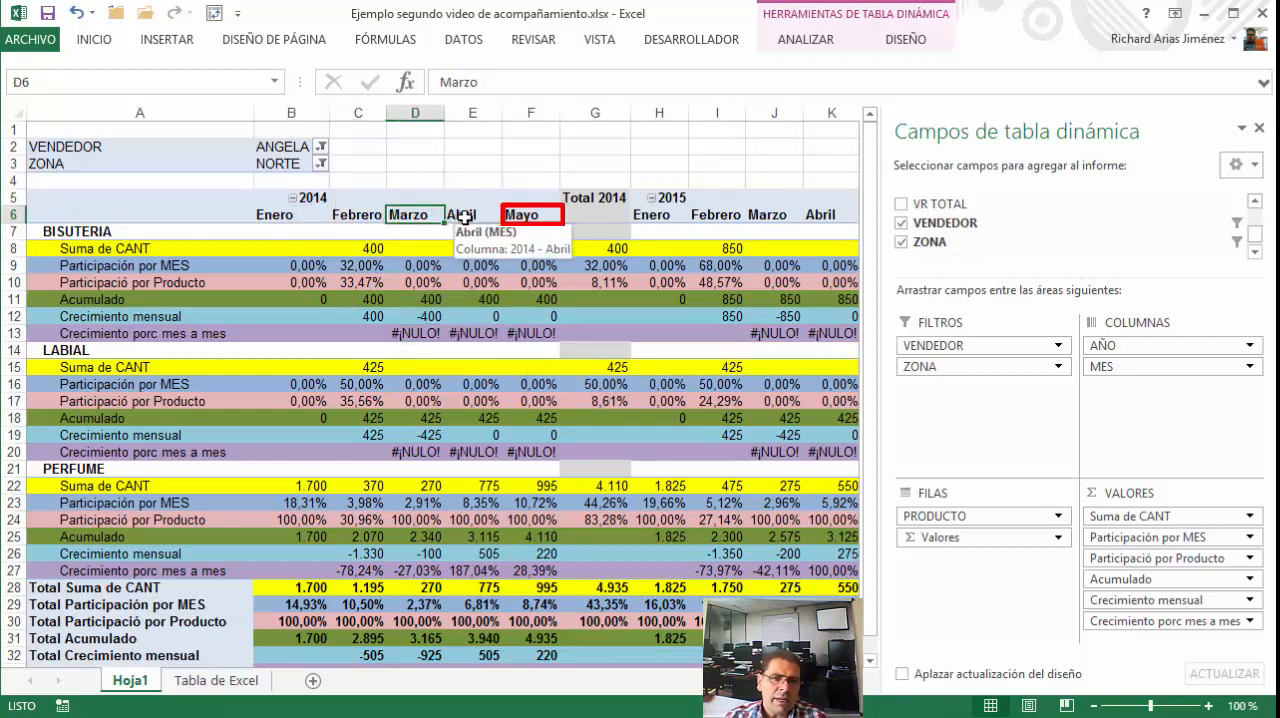
{"action": "left_click", "coordinate": [462, 216]}
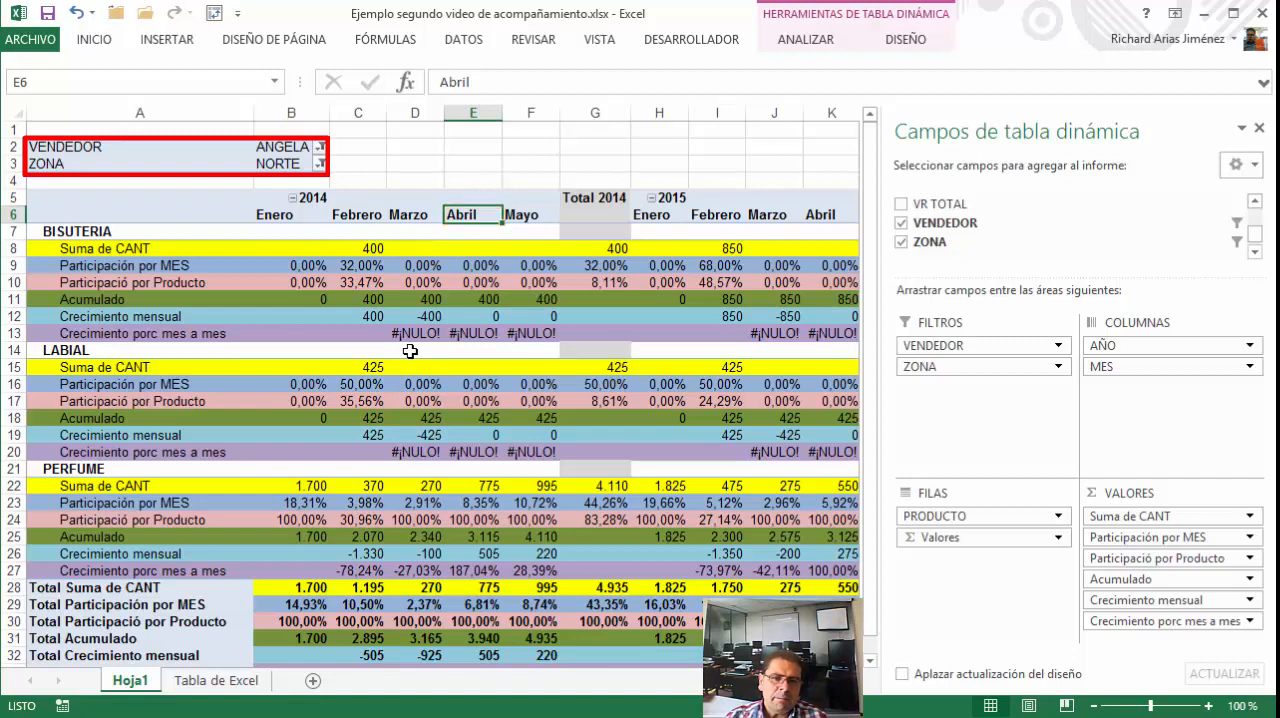
{"action": "left_click", "coordinate": [410, 334]}
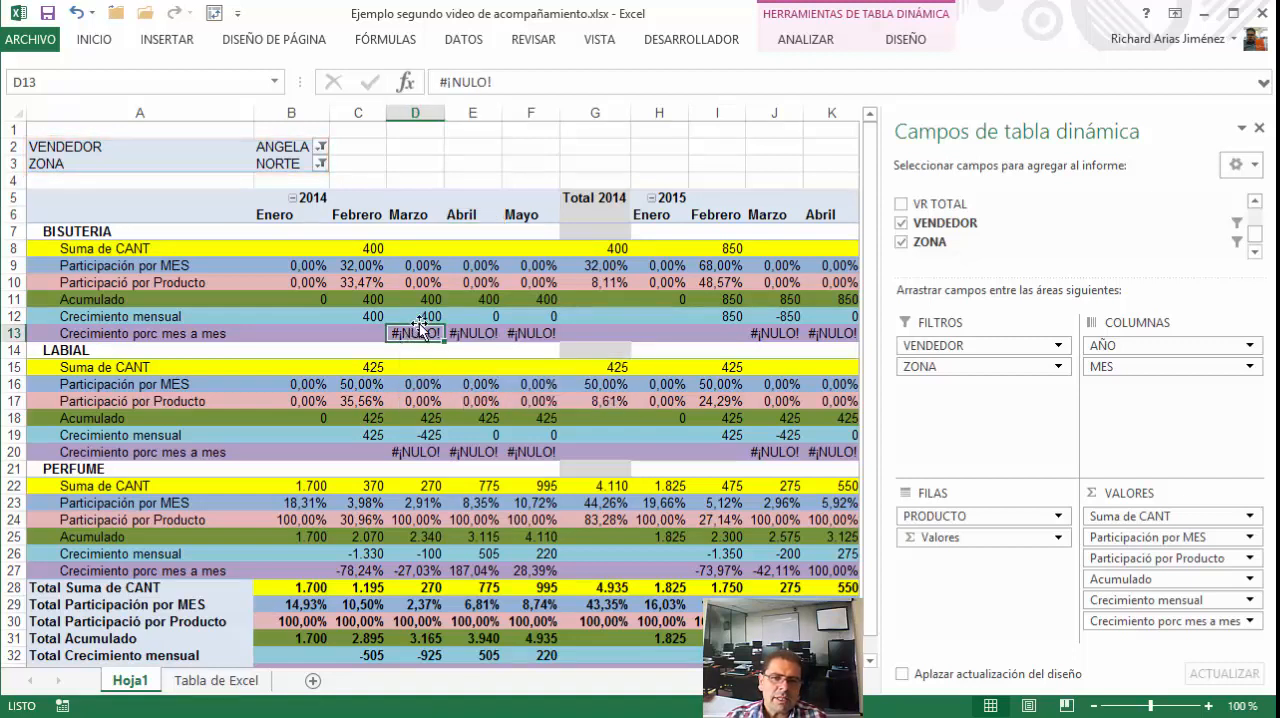
{"action": "left_click", "coordinate": [418, 298]}
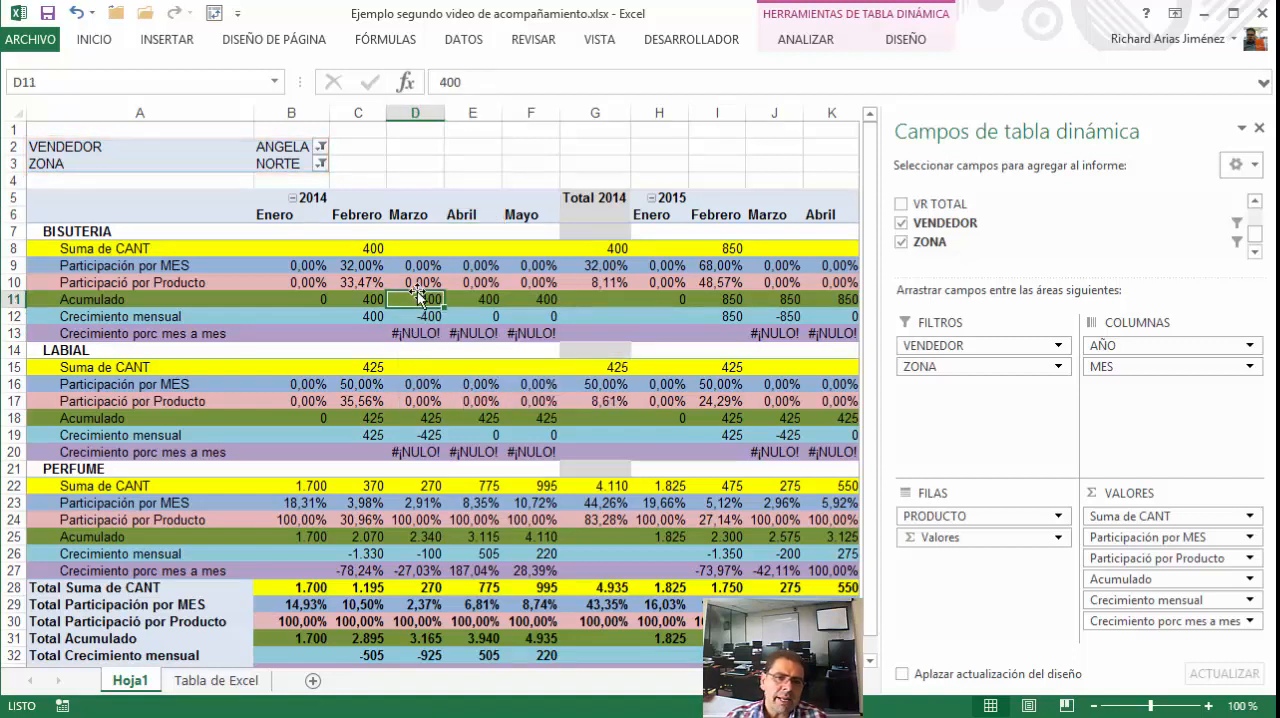
Set the PivotTable options to show an empty cell in place of error values
{"action": "left_click", "coordinate": [827, 48]}
{"action": "double_click", "coordinate": [826, 48]}
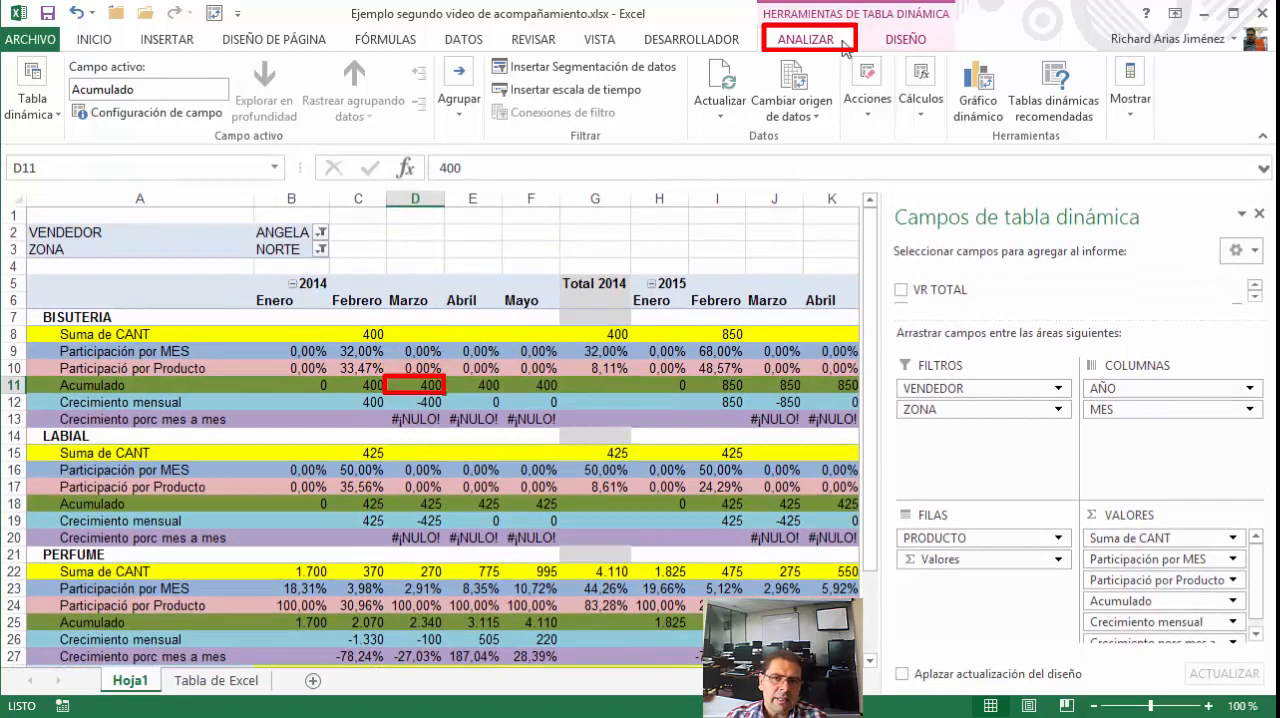
{"action": "left_click", "coordinate": [57, 118]}
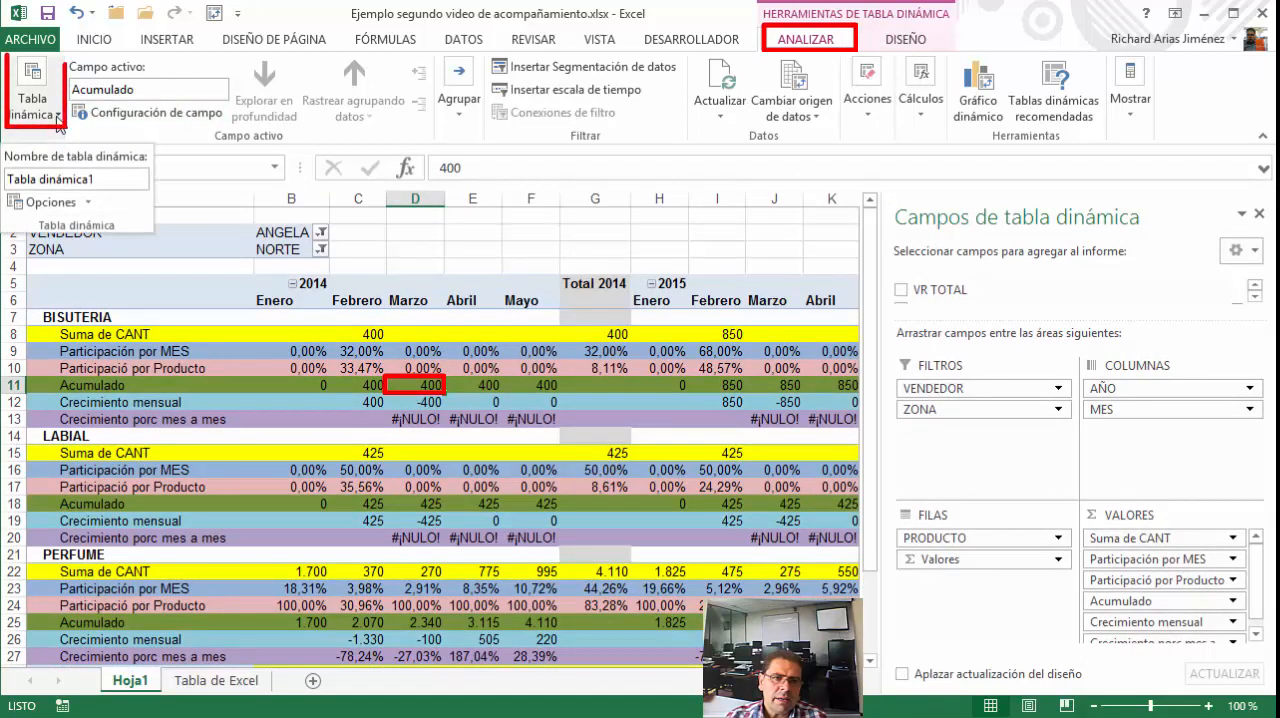
{"action": "left_click", "coordinate": [50, 203]}
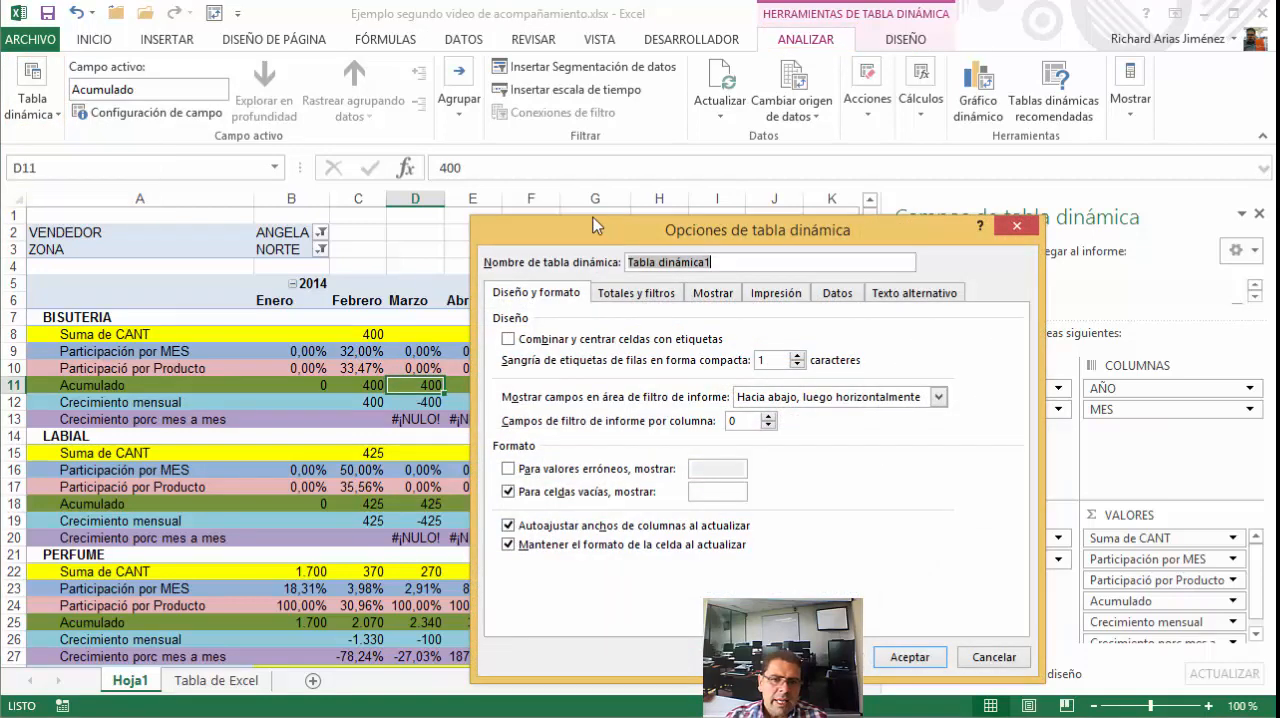
{"action": "left_click_drag", "start_coordinate": [593, 224], "coordinate": [504, 169]}
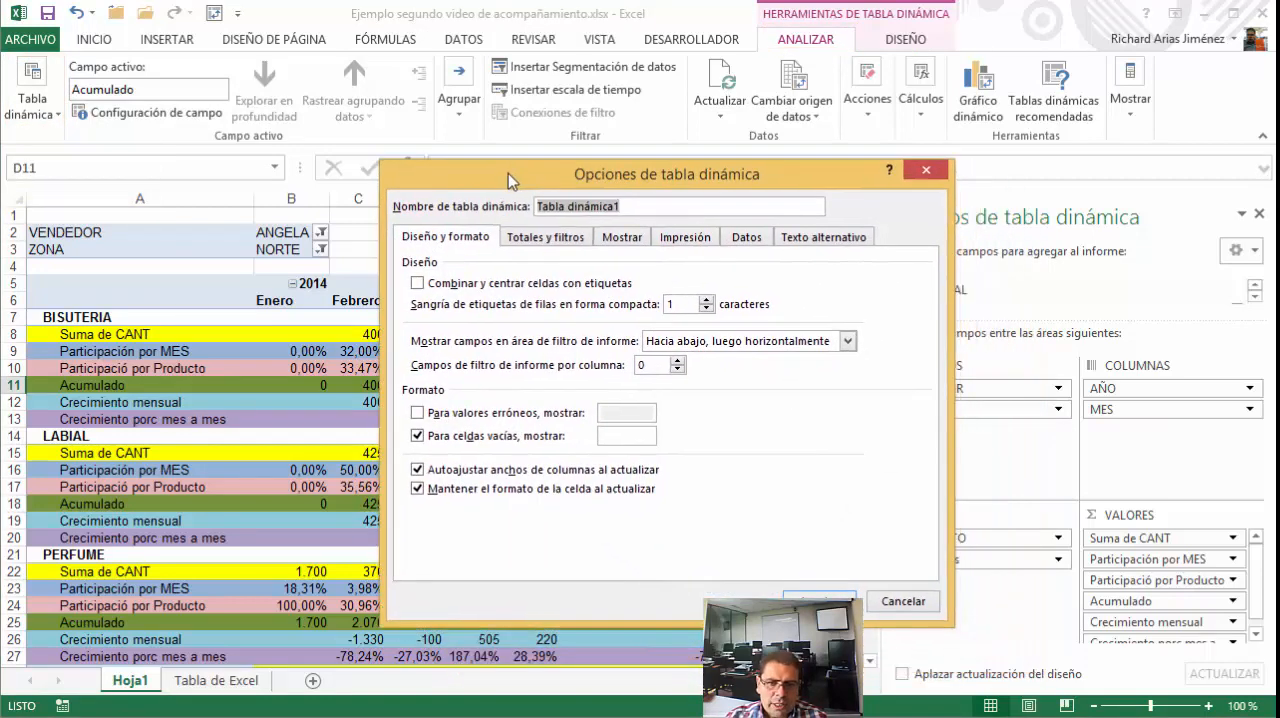
{"action": "left_click", "coordinate": [618, 240]}
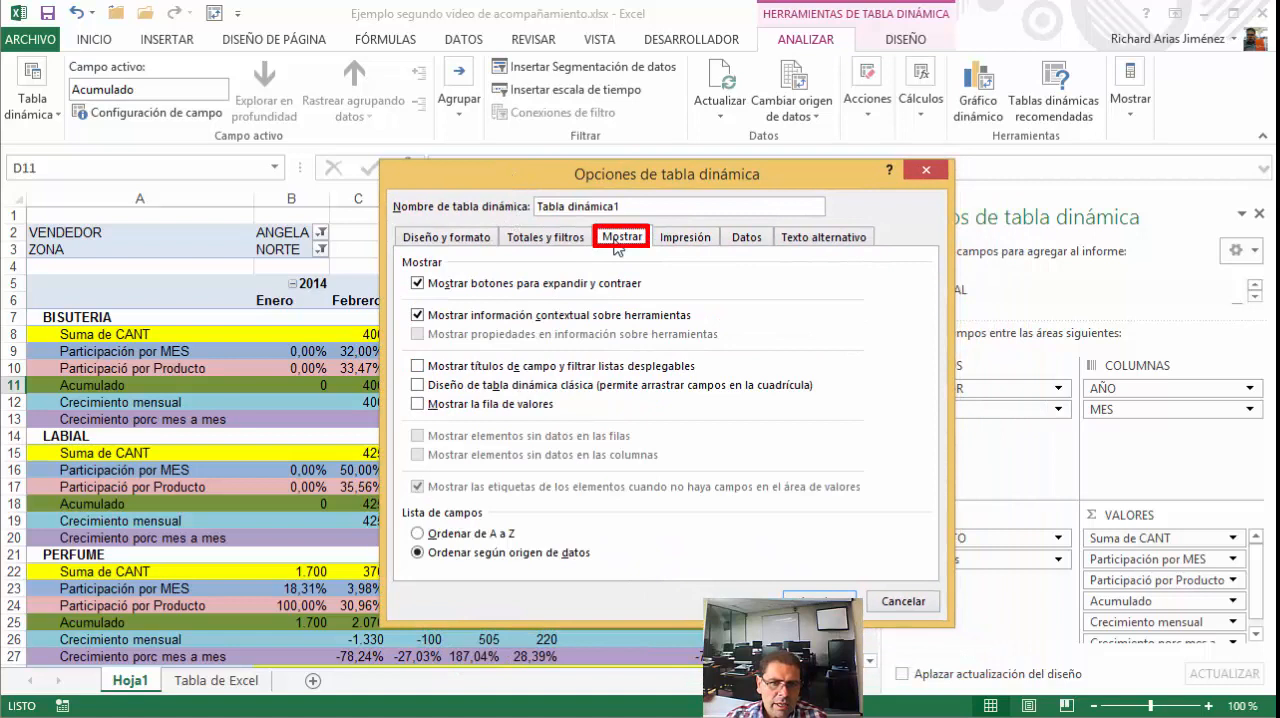
{"action": "left_click", "coordinate": [465, 237]}
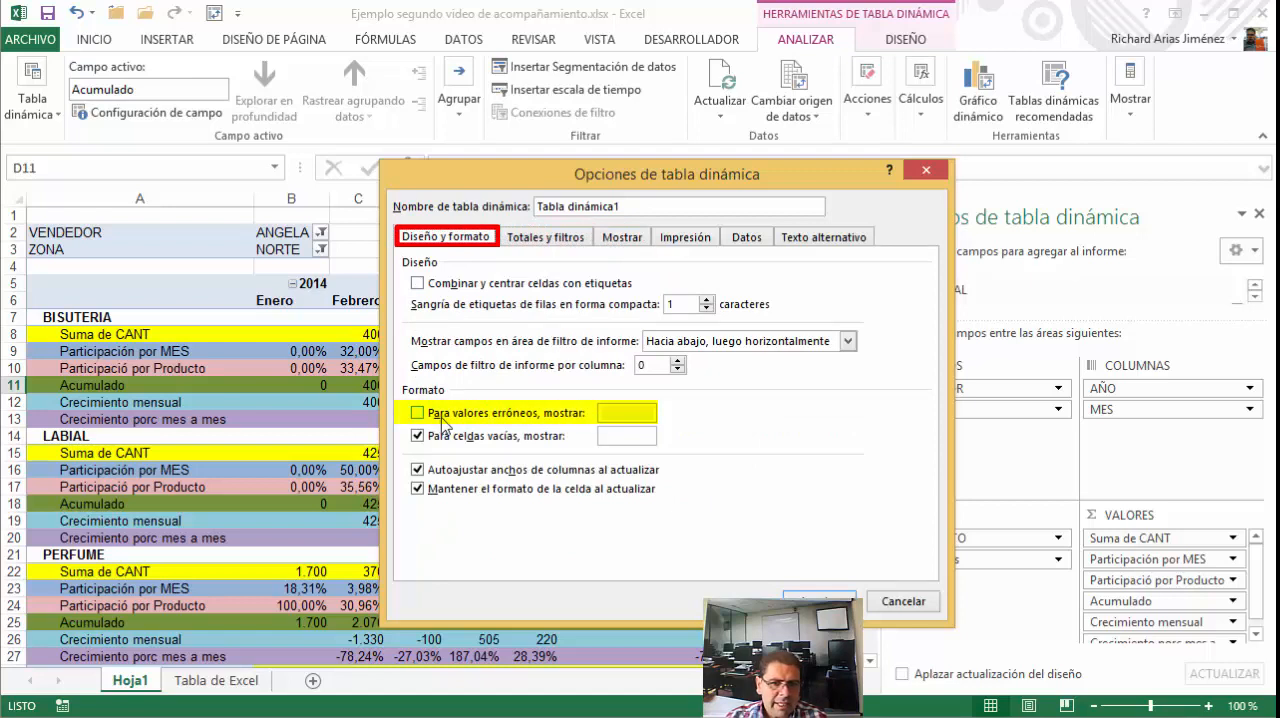
{"action": "left_click", "coordinate": [418, 414]}
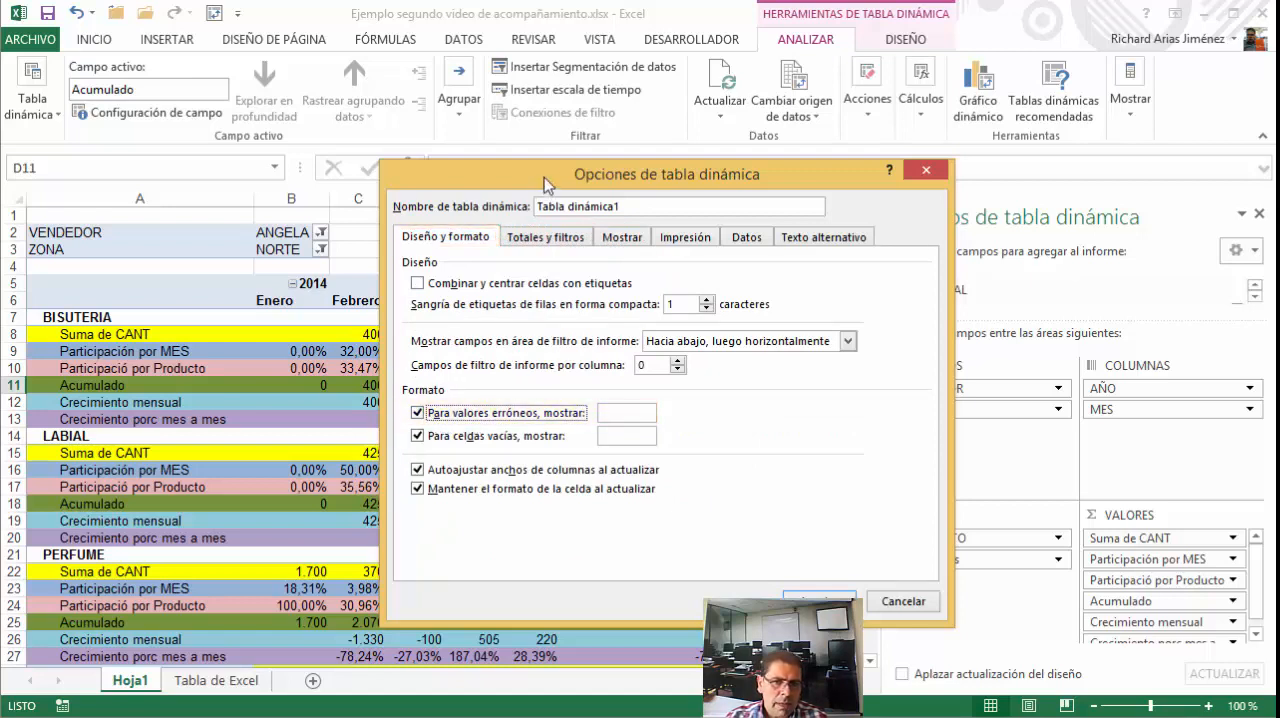
{"action": "left_click_drag", "start_coordinate": [561, 184], "coordinate": [671, 184]}
{"action": "left_click", "coordinate": [752, 416]}
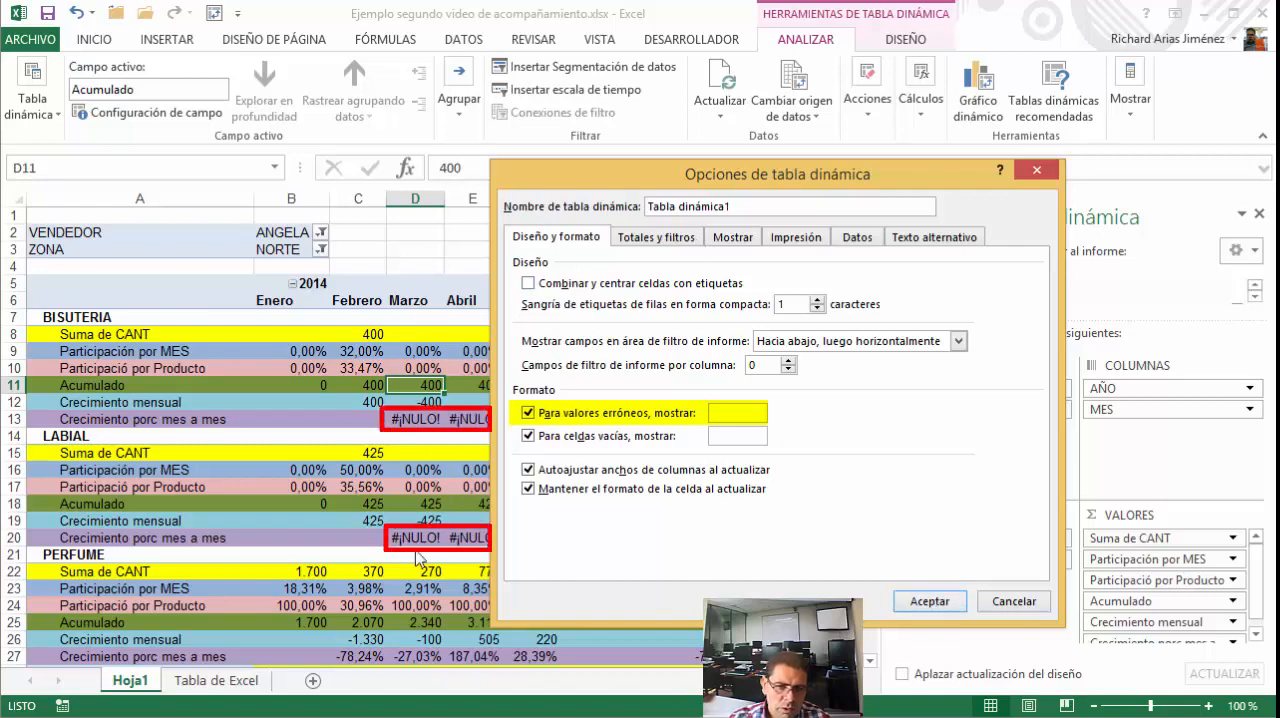
{"action": "left_click_drag", "start_coordinate": [636, 182], "coordinate": [804, 103]}
{"action": "left_click", "coordinate": [1113, 532]}
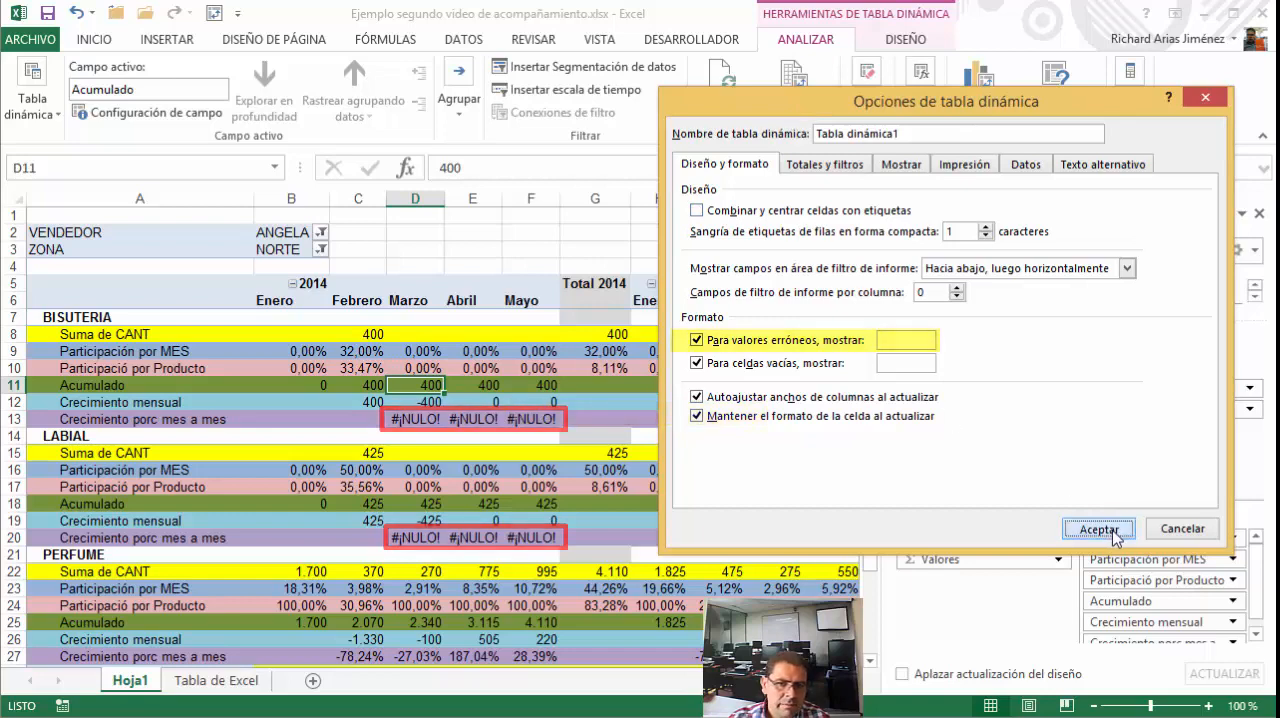
Check BISUTERIA's Crecimiento porc mes a mes row from Marzo to Total 2014 and its Suma de CANT label
{"action": "left_click", "coordinate": [420, 418]}
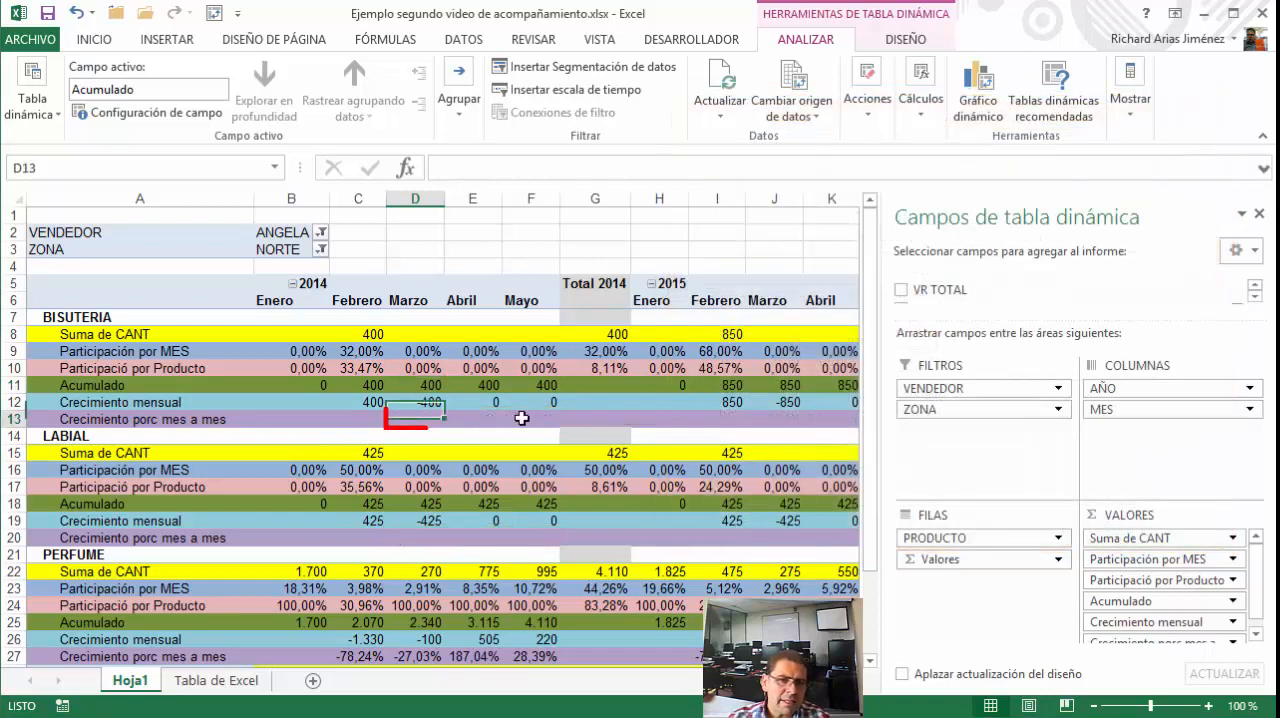
{"action": "left_click_drag", "start_coordinate": [522, 419], "coordinate": [571, 417]}
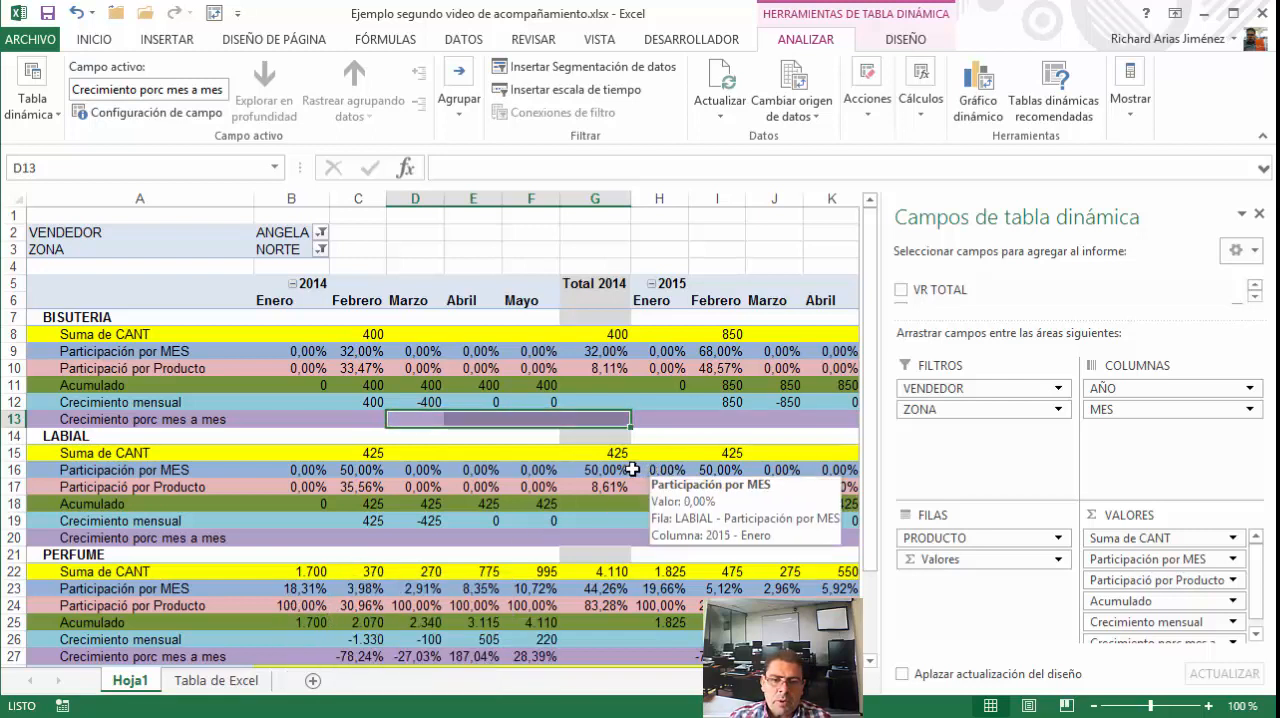
{"action": "left_click", "coordinate": [134, 334]}
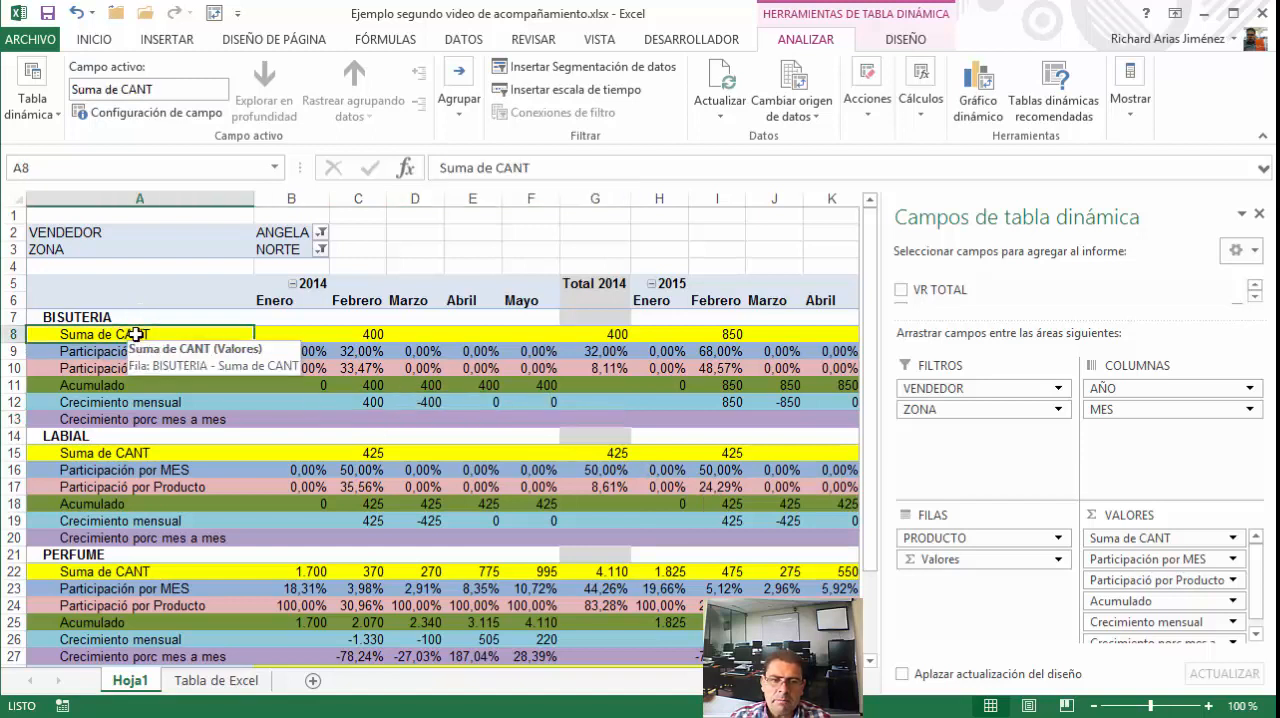
{"action": "left_click", "coordinate": [134, 420]}
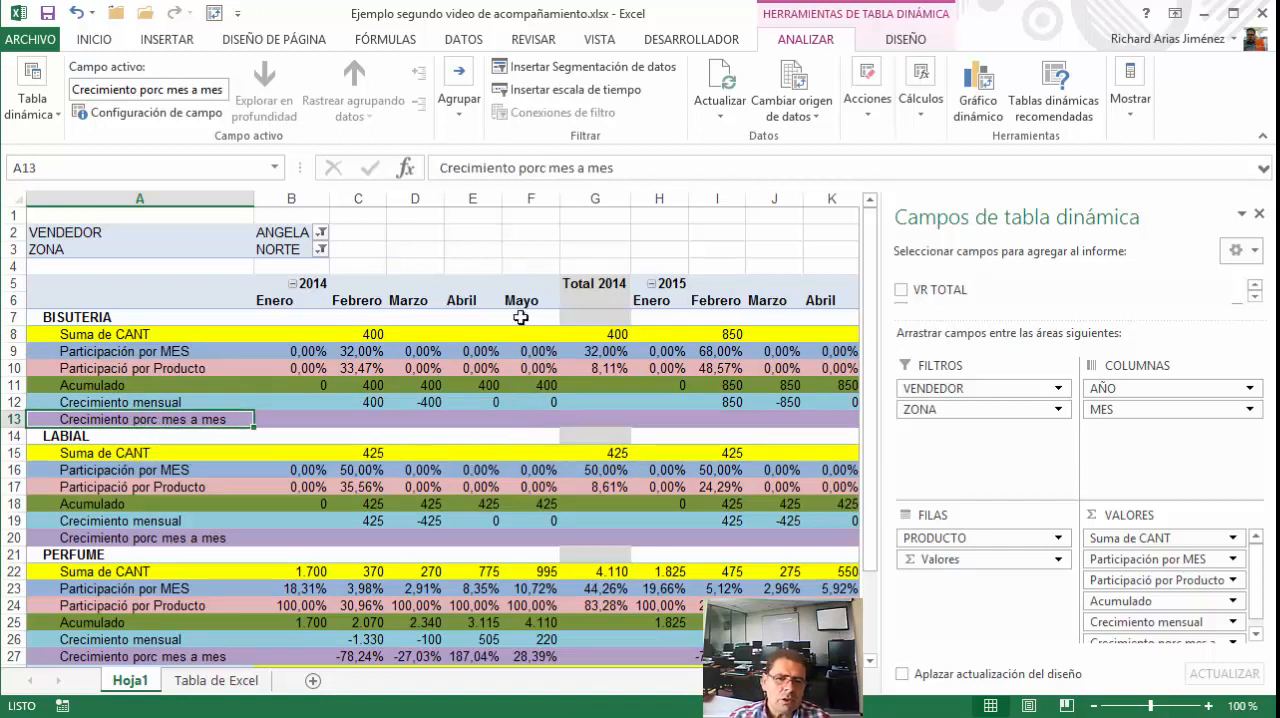
Reset the VENDEDOR filter to (Todas) and filter the ZONA field to SUR
{"action": "left_click", "coordinate": [320, 232]}
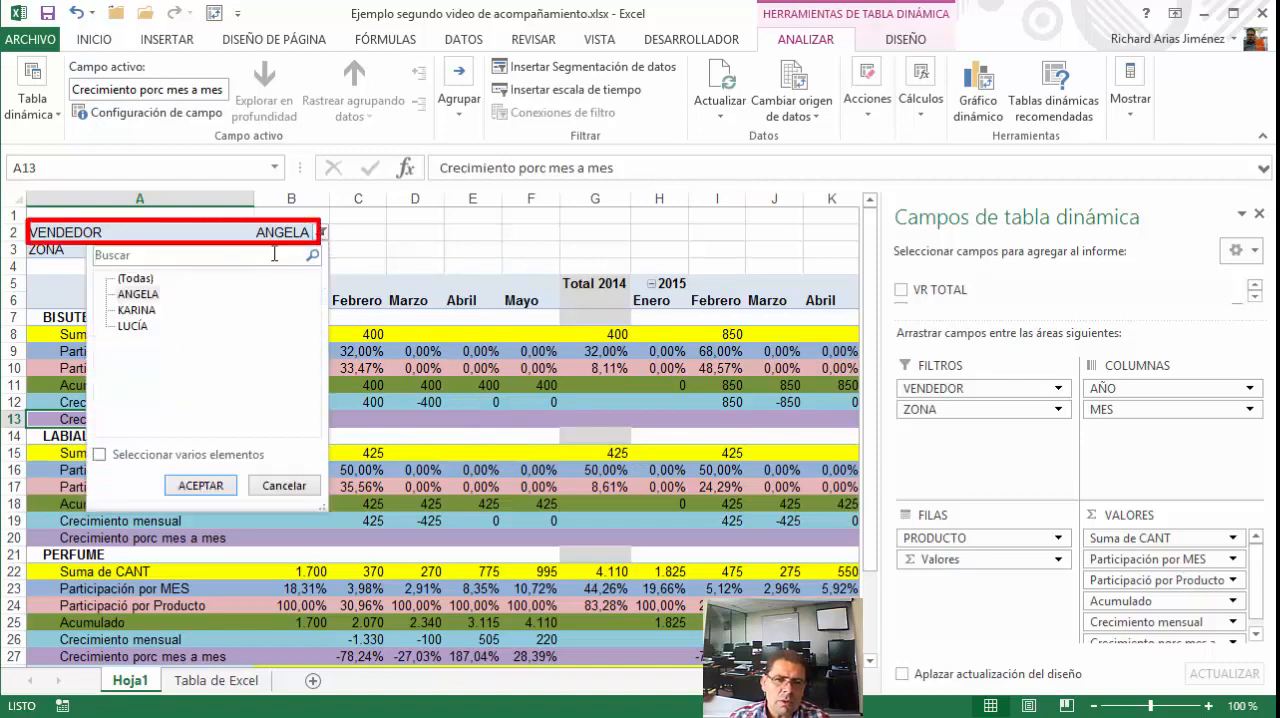
{"action": "left_click", "coordinate": [137, 280]}
{"action": "left_click", "coordinate": [200, 485]}
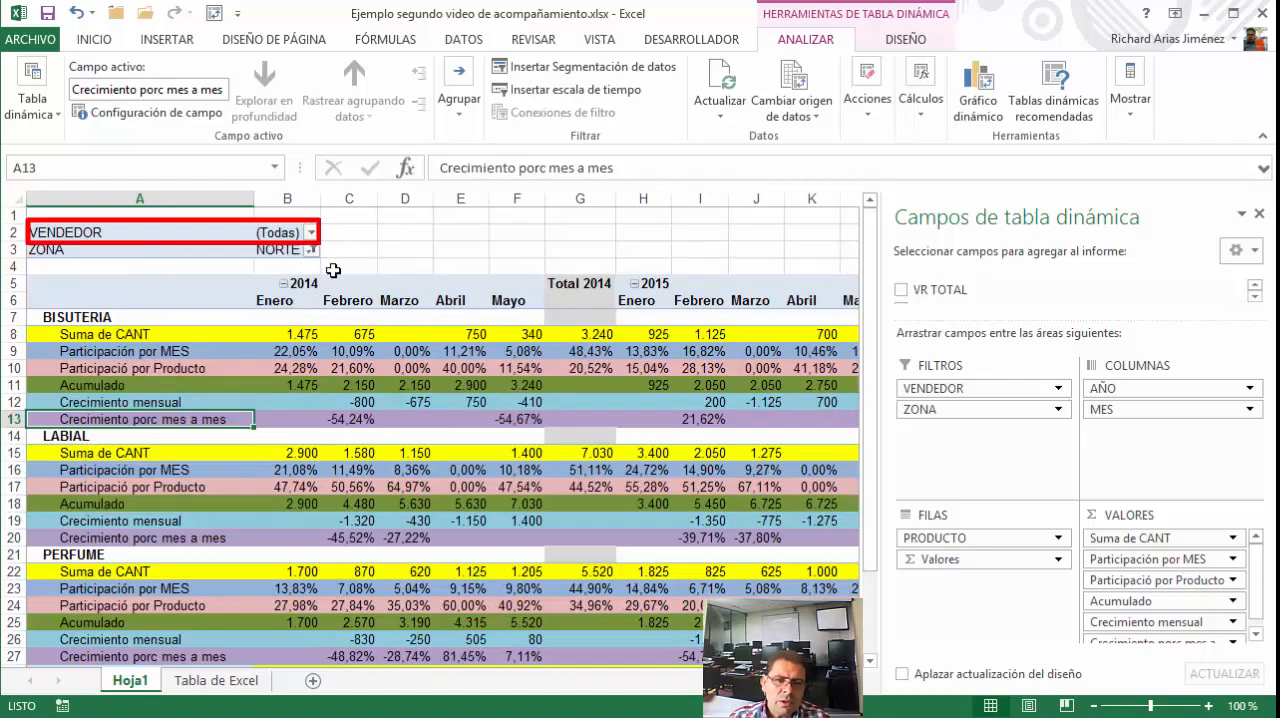
{"action": "left_click", "coordinate": [312, 250]}
{"action": "left_click", "coordinate": [120, 328]}
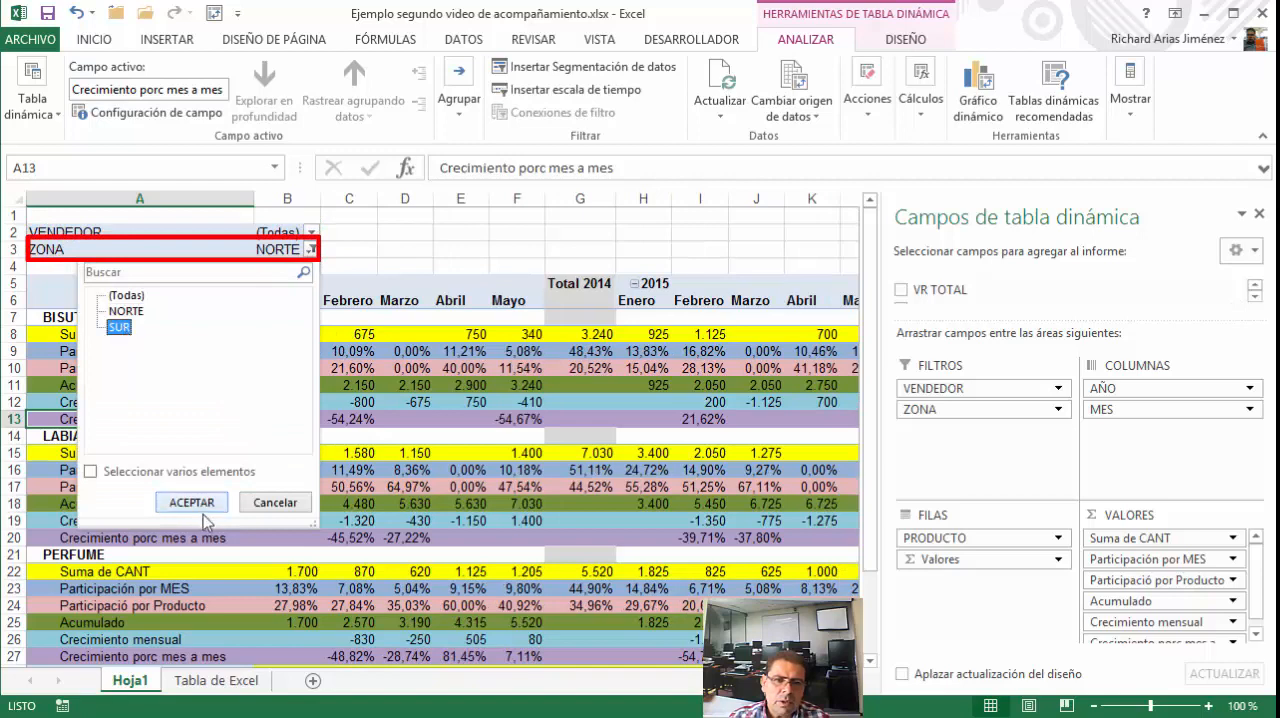
{"action": "left_click", "coordinate": [192, 502]}
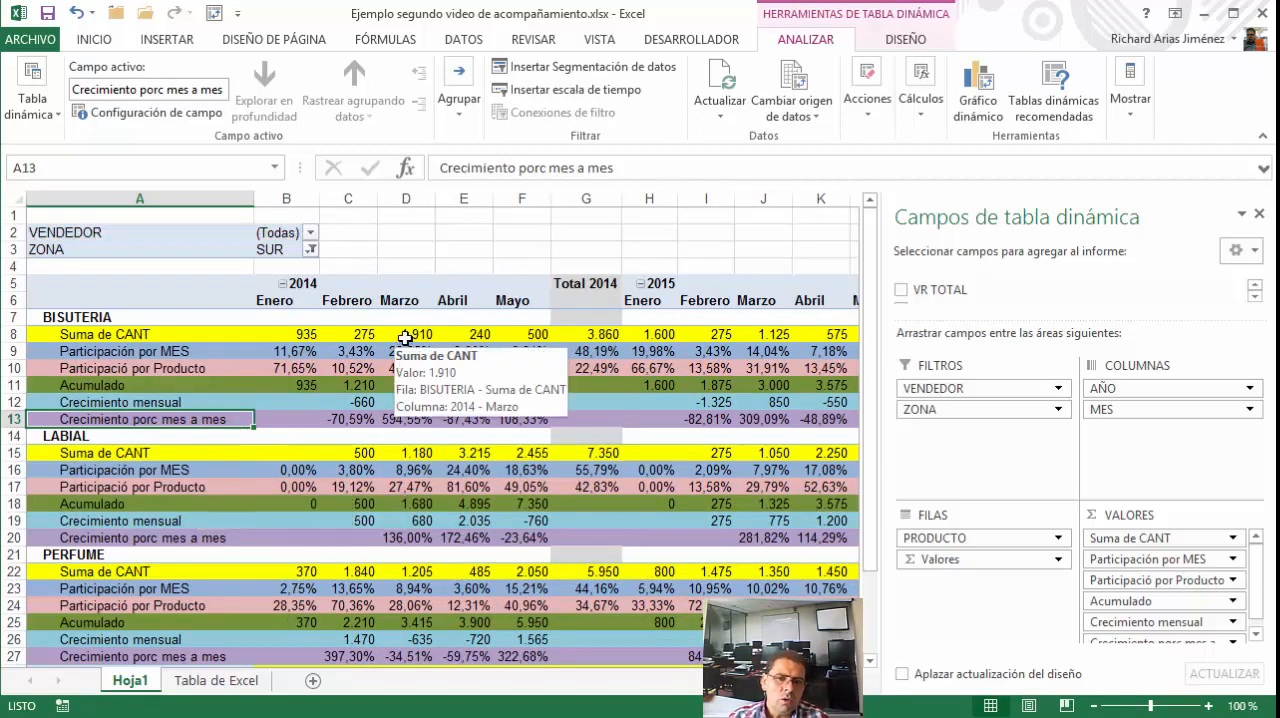
{"action": "left_click", "coordinate": [466, 215]}
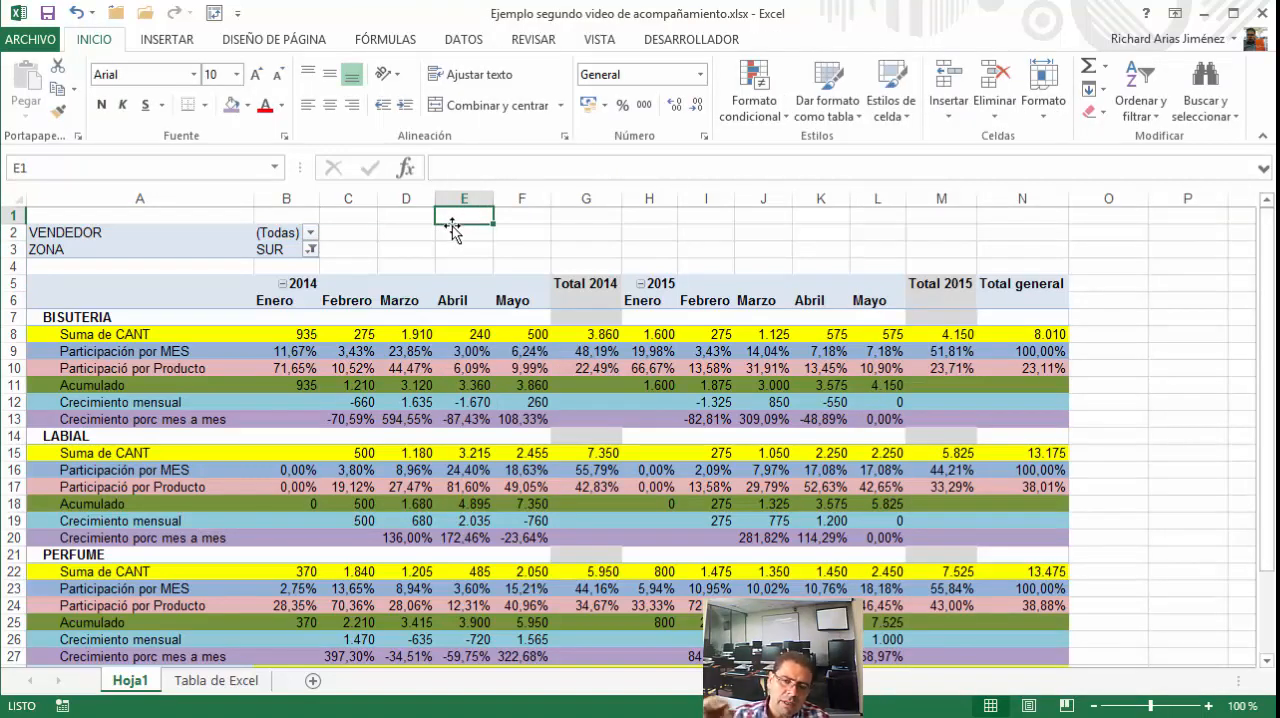
{"action": "left_click", "coordinate": [455, 232]}
{"action": "left_click", "coordinate": [285, 338]}
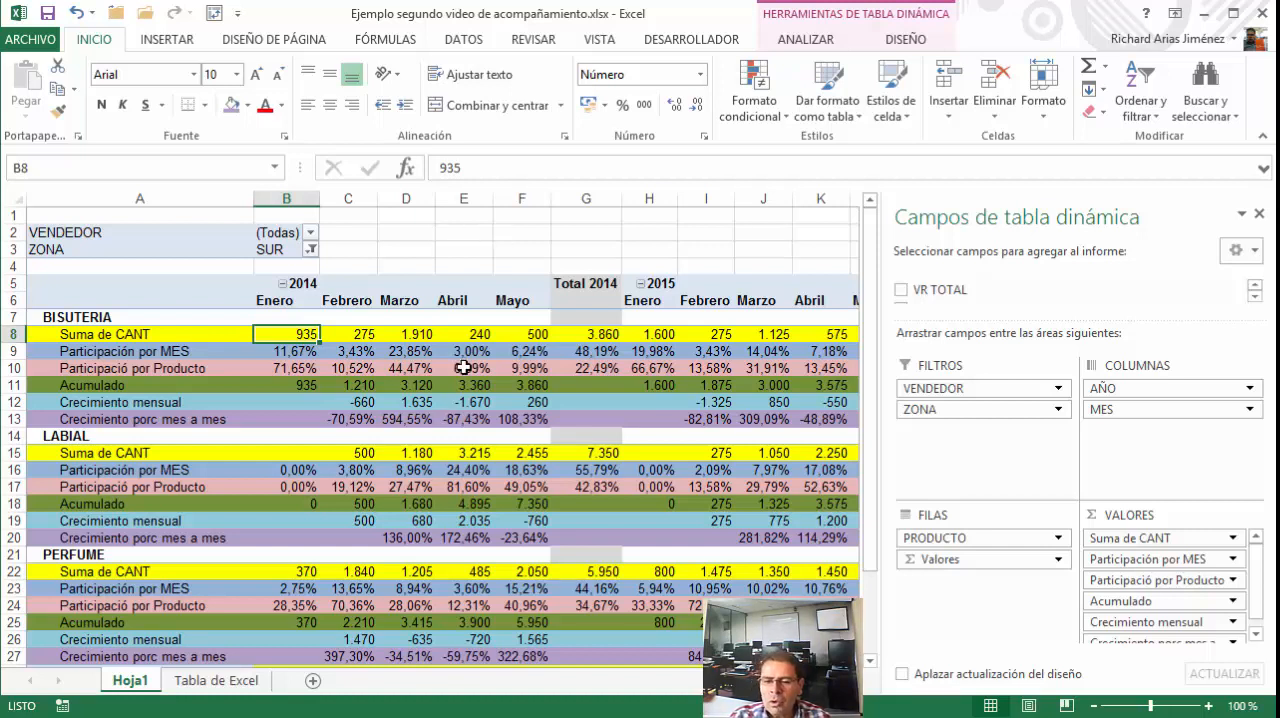
{"action": "mouse_move", "coordinate": [463, 362]}
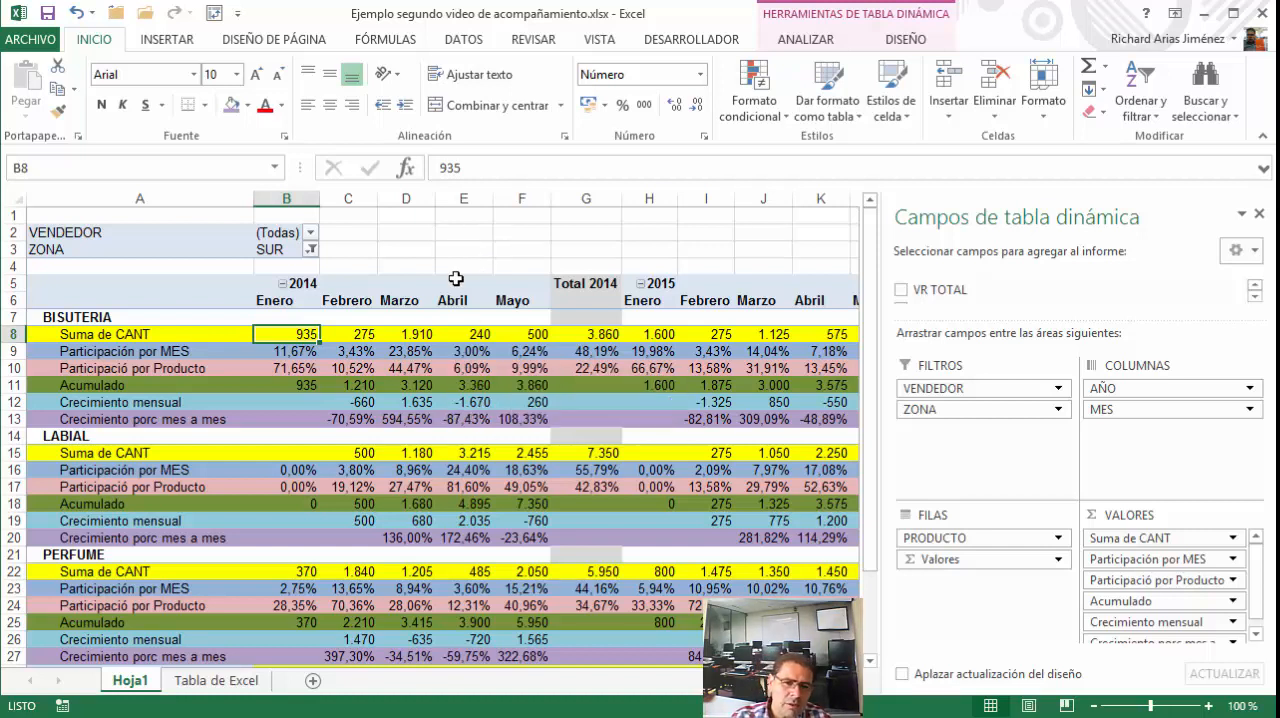
{"action": "mouse_move", "coordinate": [484, 388]}
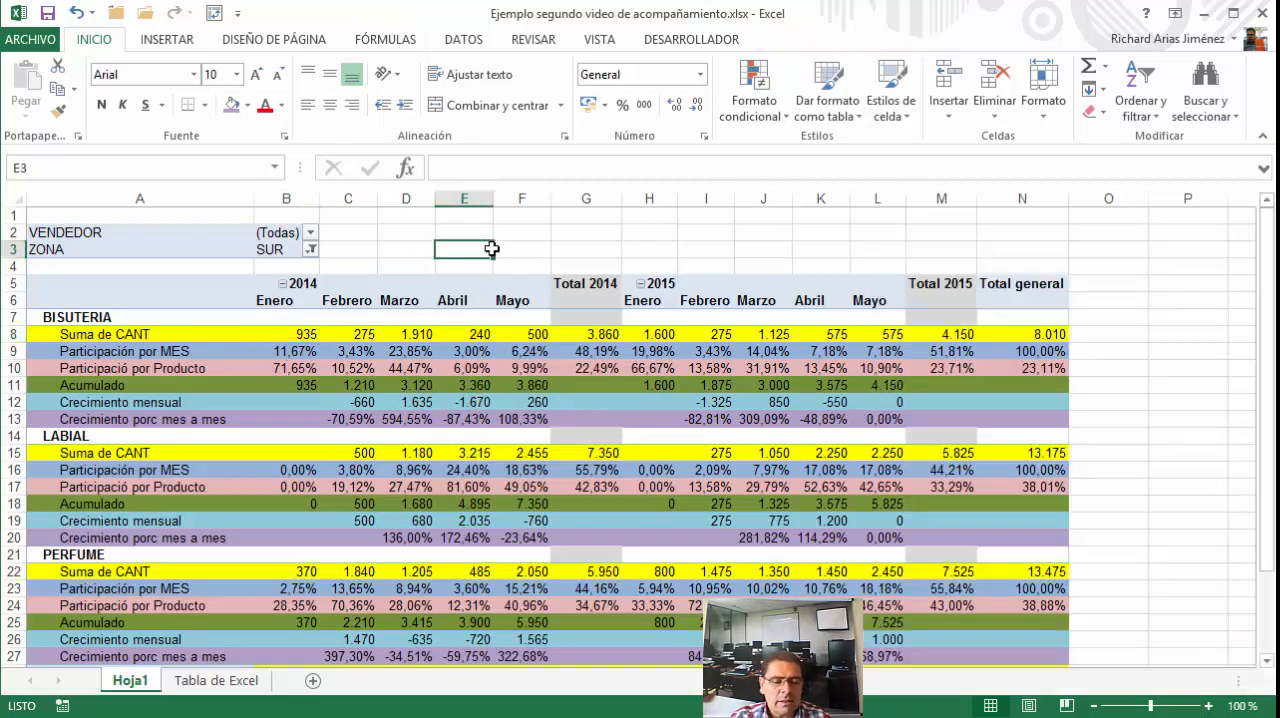
{"action": "left_click", "coordinate": [483, 252]}
Reorder the PivotTable's column fields so MES comes before AÑO, nesting the years within each month
{"action": "left_click", "coordinate": [265, 303]}
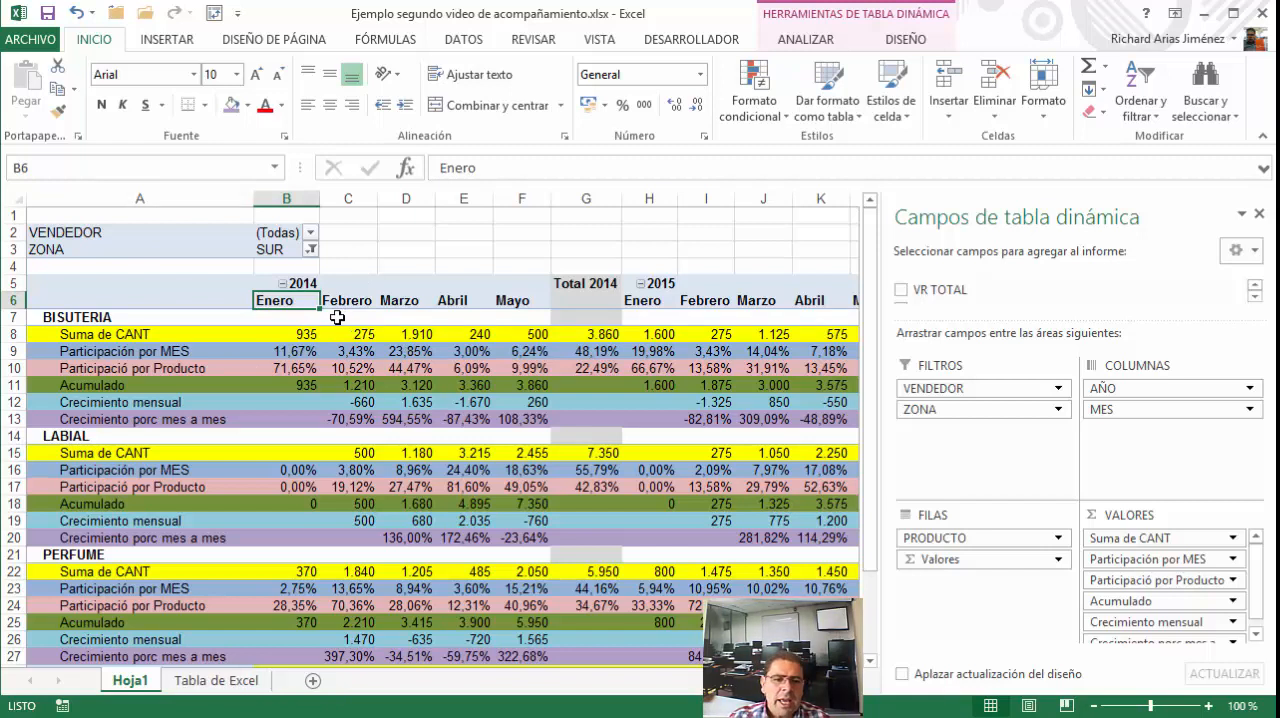
{"action": "mouse_move", "coordinate": [369, 373]}
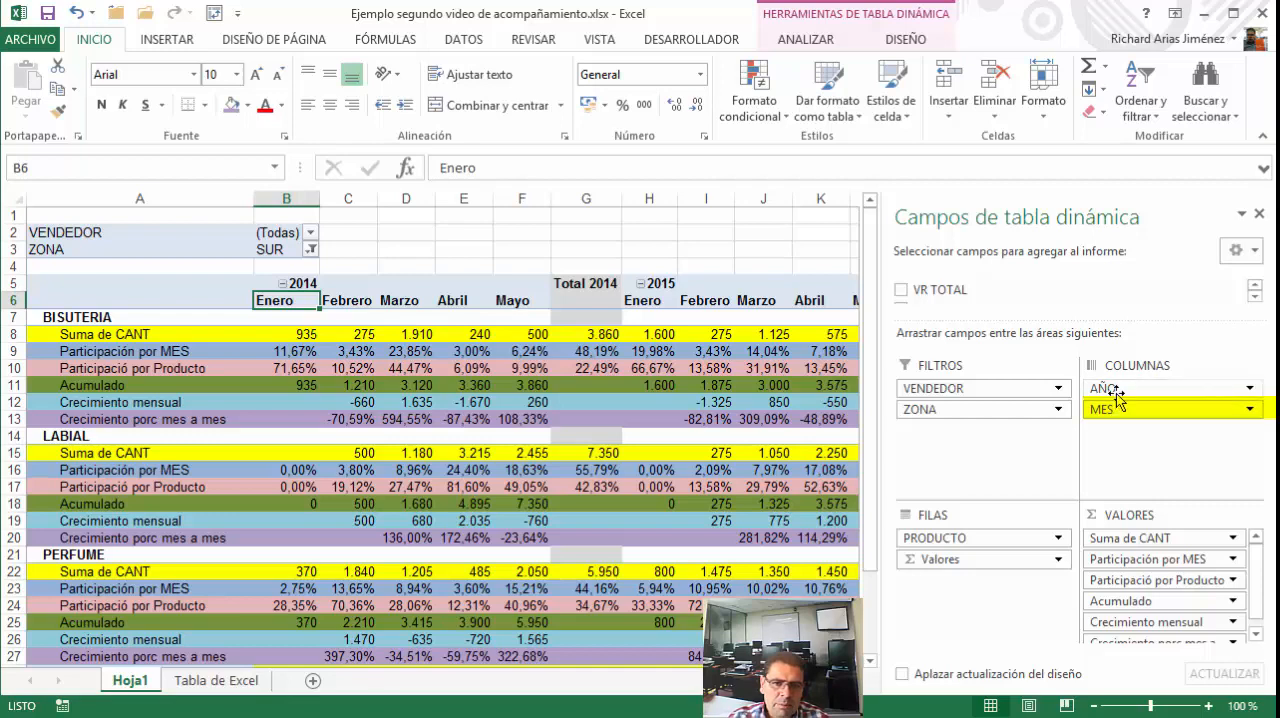
{"action": "left_click_drag", "start_coordinate": [1115, 410], "coordinate": [1117, 390]}
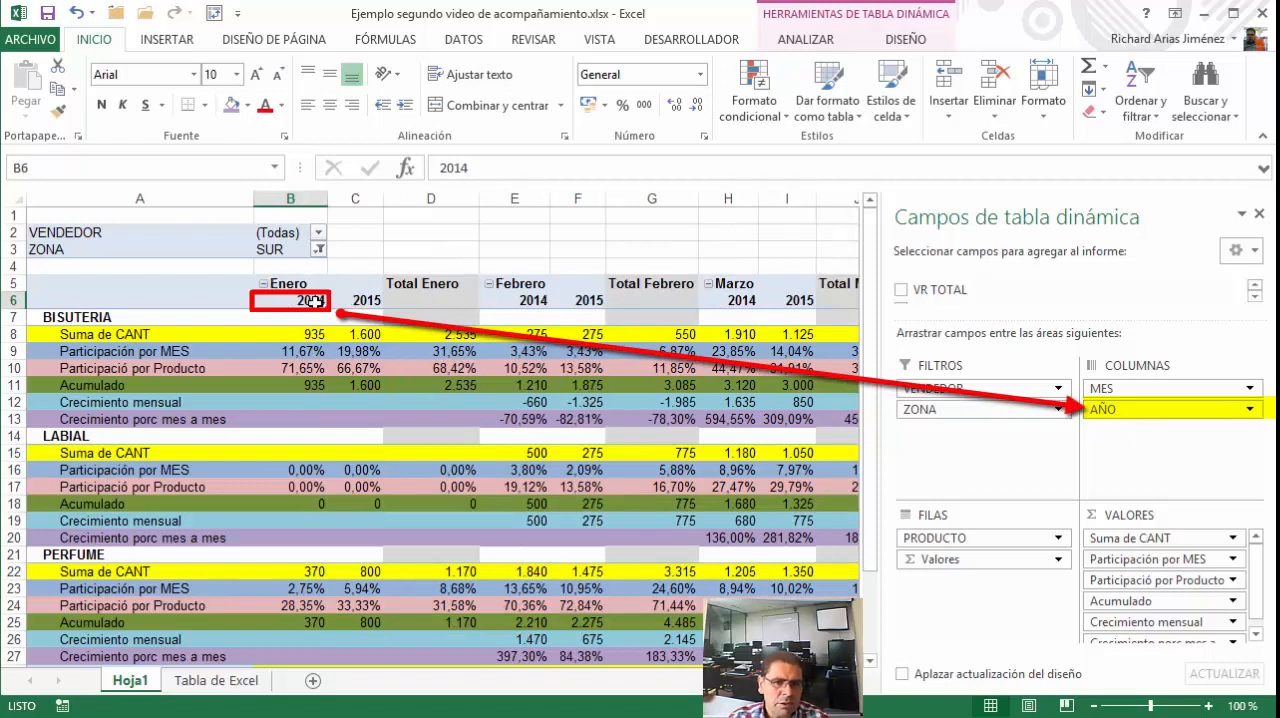
Examine the 2014 and 2015 column headings grouped under Enero
{"action": "left_click", "coordinate": [350, 300]}
{"action": "left_click", "coordinate": [311, 300]}
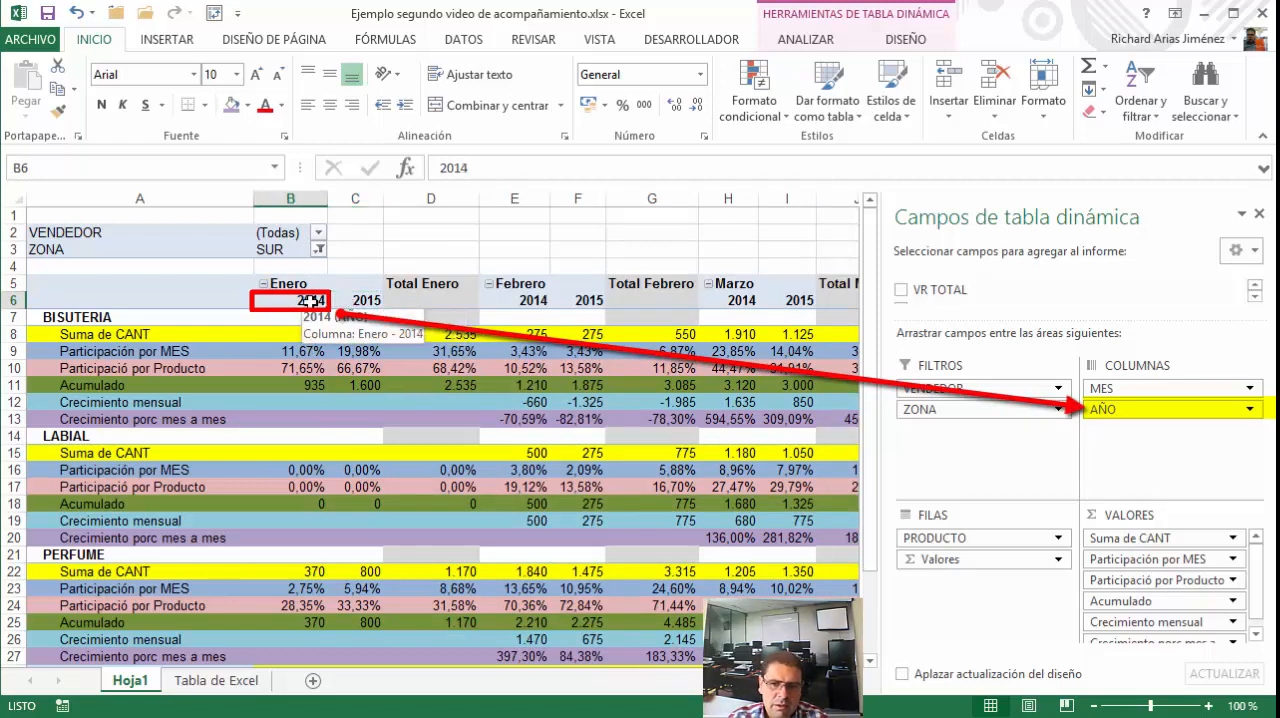
{"action": "left_click", "coordinate": [350, 300]}
{"action": "left_click", "coordinate": [311, 300]}
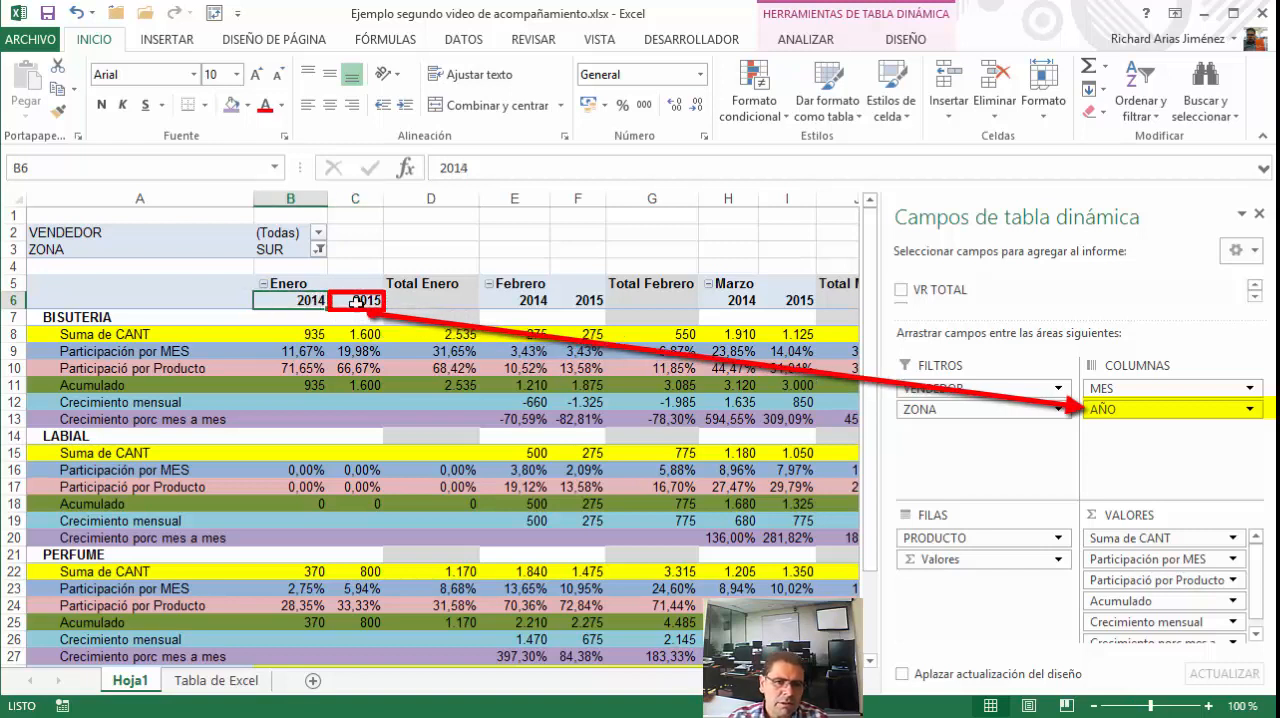
{"action": "left_click", "coordinate": [358, 302]}
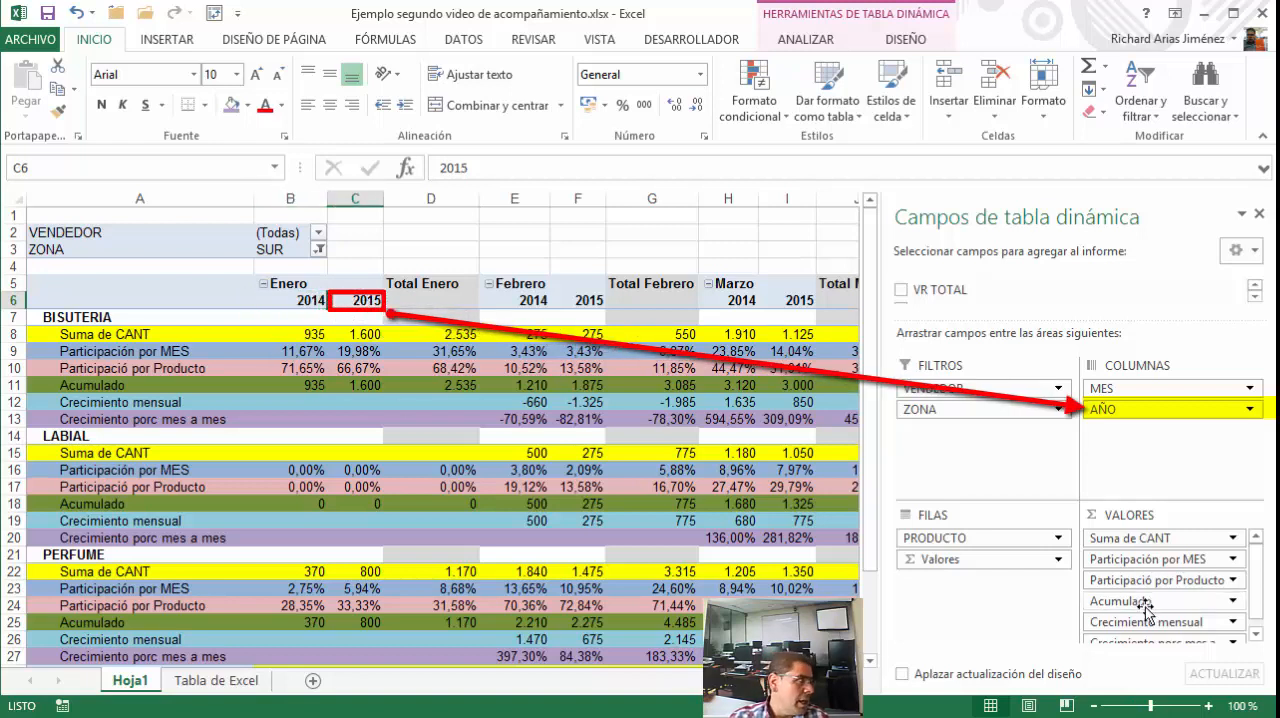
{"action": "left_click", "coordinate": [302, 301]}
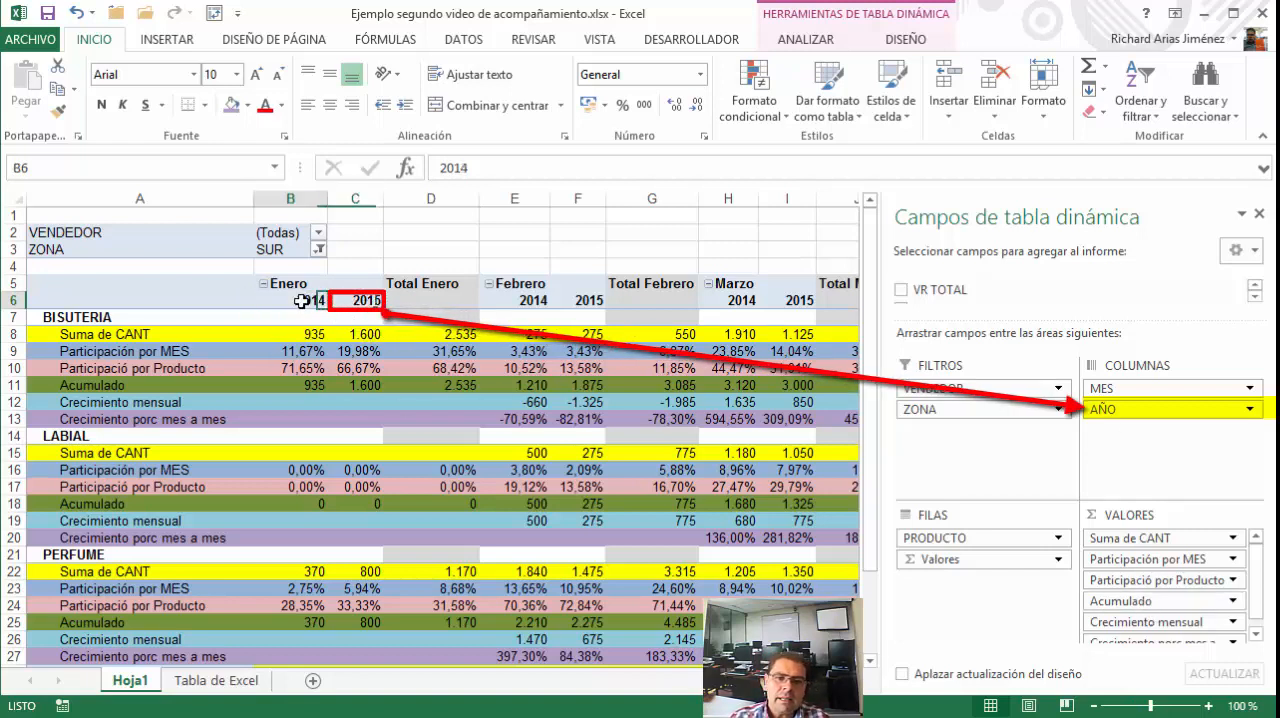
{"action": "left_click", "coordinate": [337, 300]}
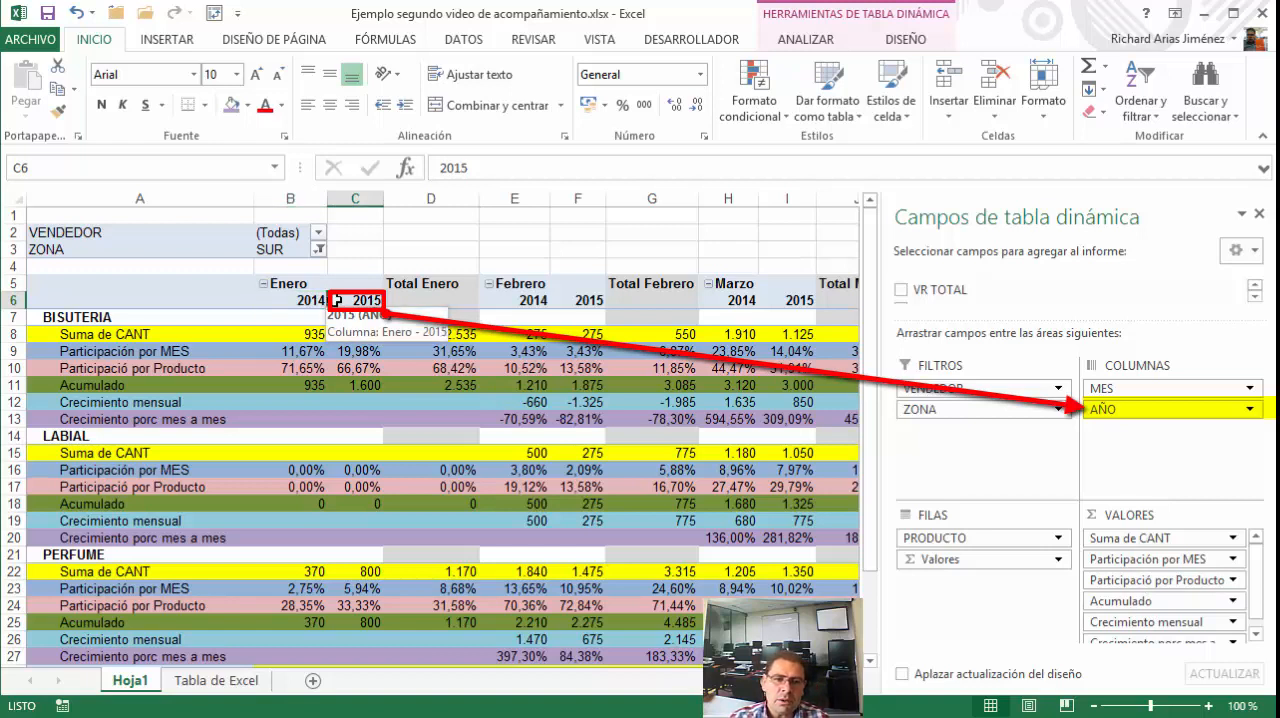